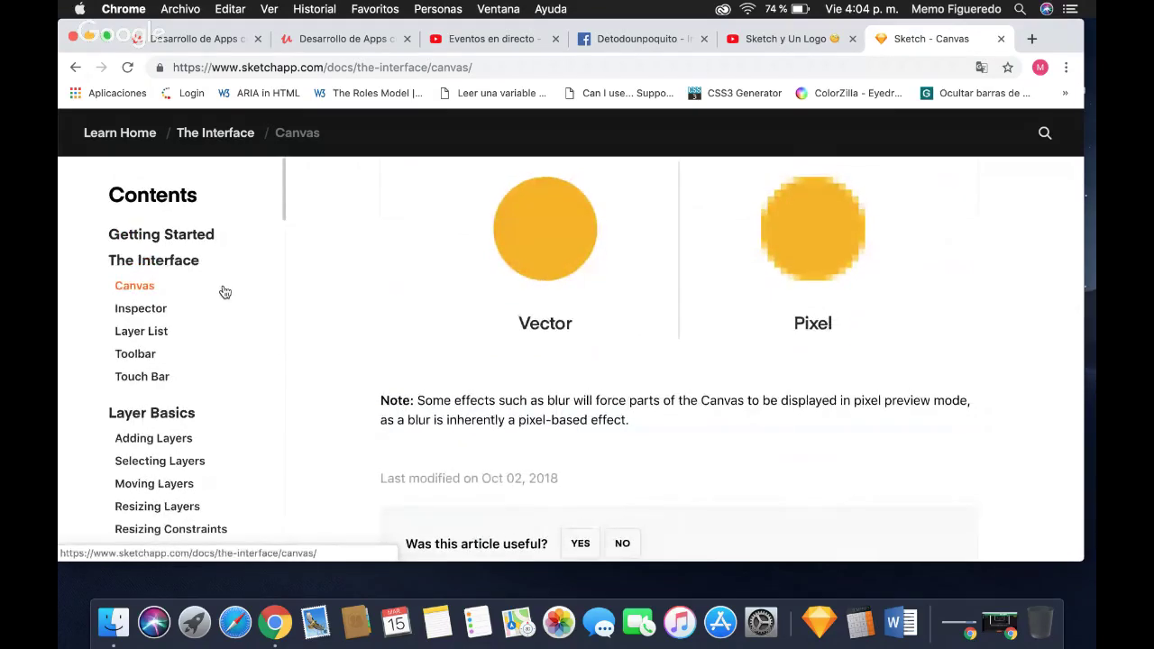
Read the Canvas article in the Sketch documentation, including its contents list and the vector versus pixel comparison.
scroll(224, 292, up, 2)
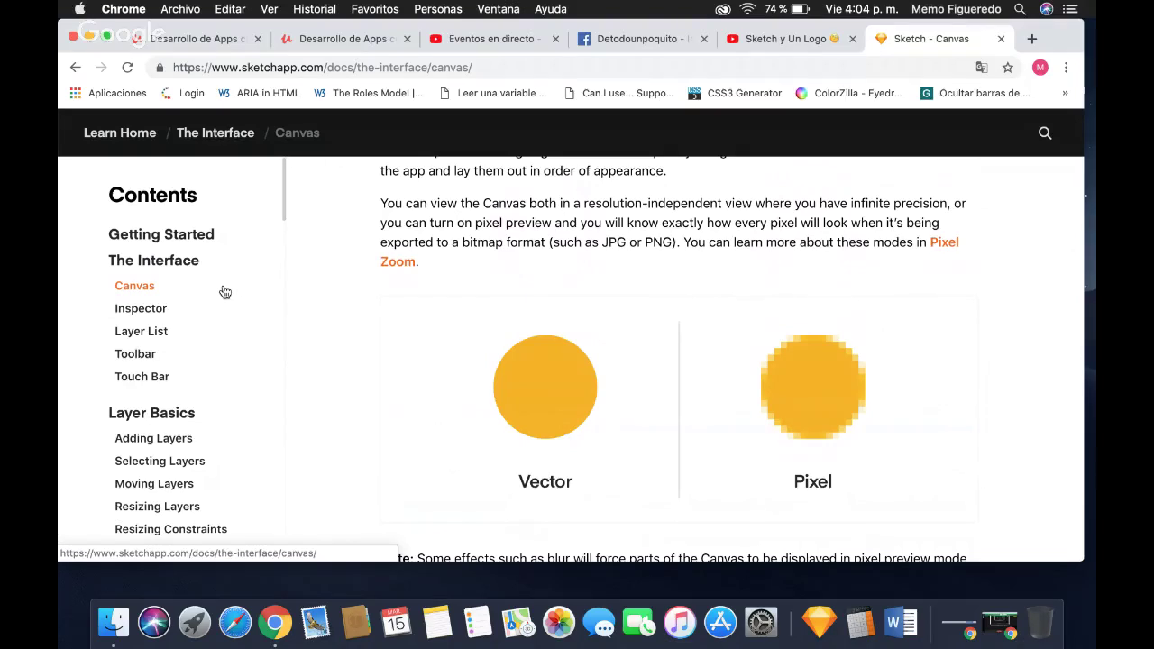
scroll(228, 366, down, 2)
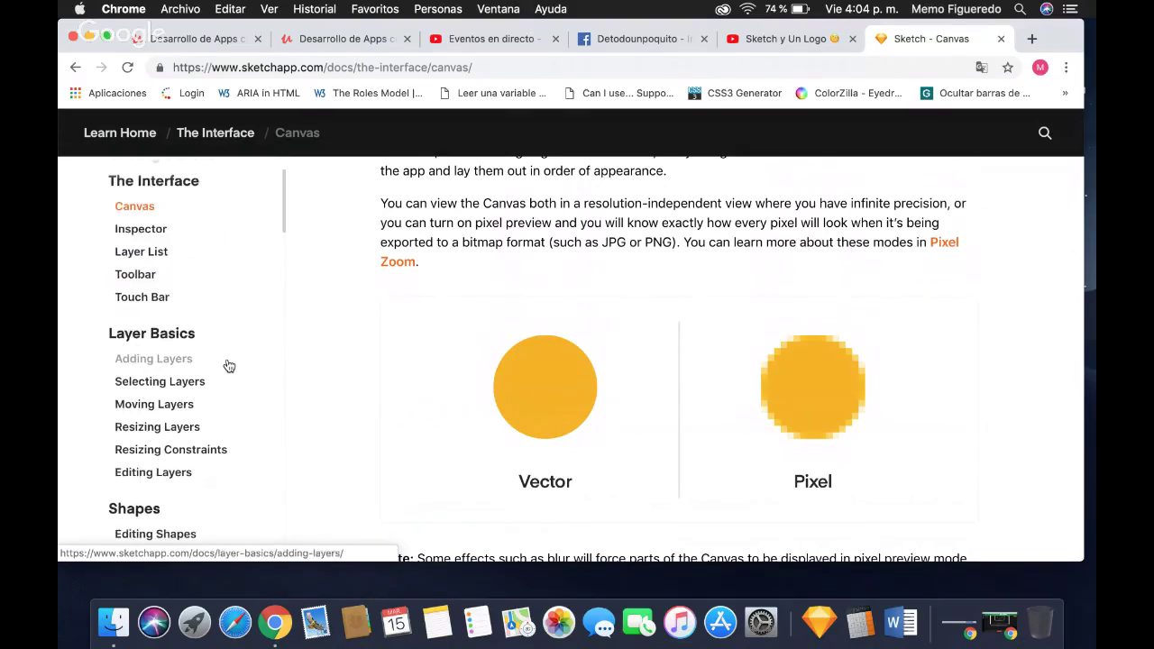
scroll(229, 366, down, 10)
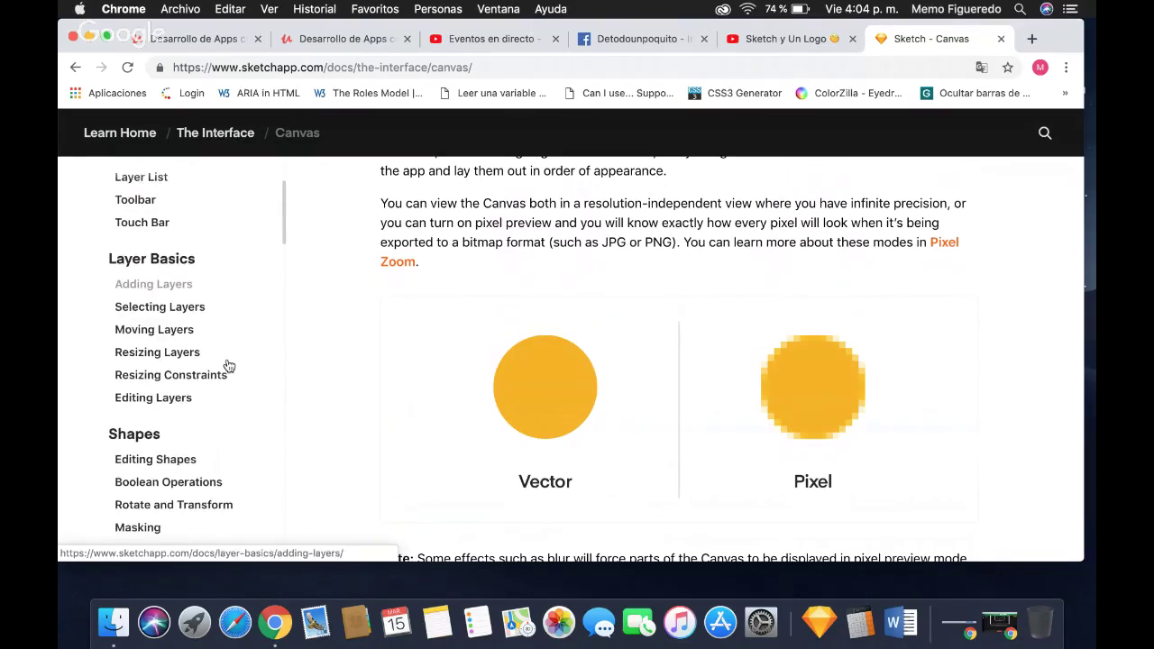
scroll(228, 364, up, 12)
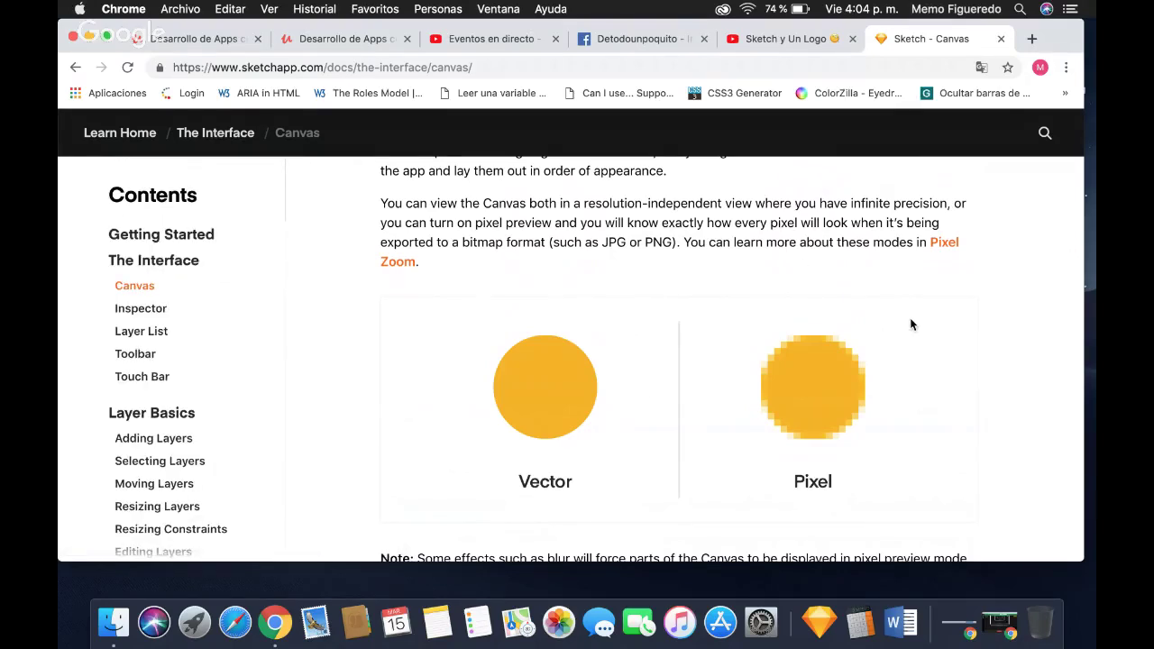
scroll(911, 319, up, 4)
scroll(911, 320, down, 6)
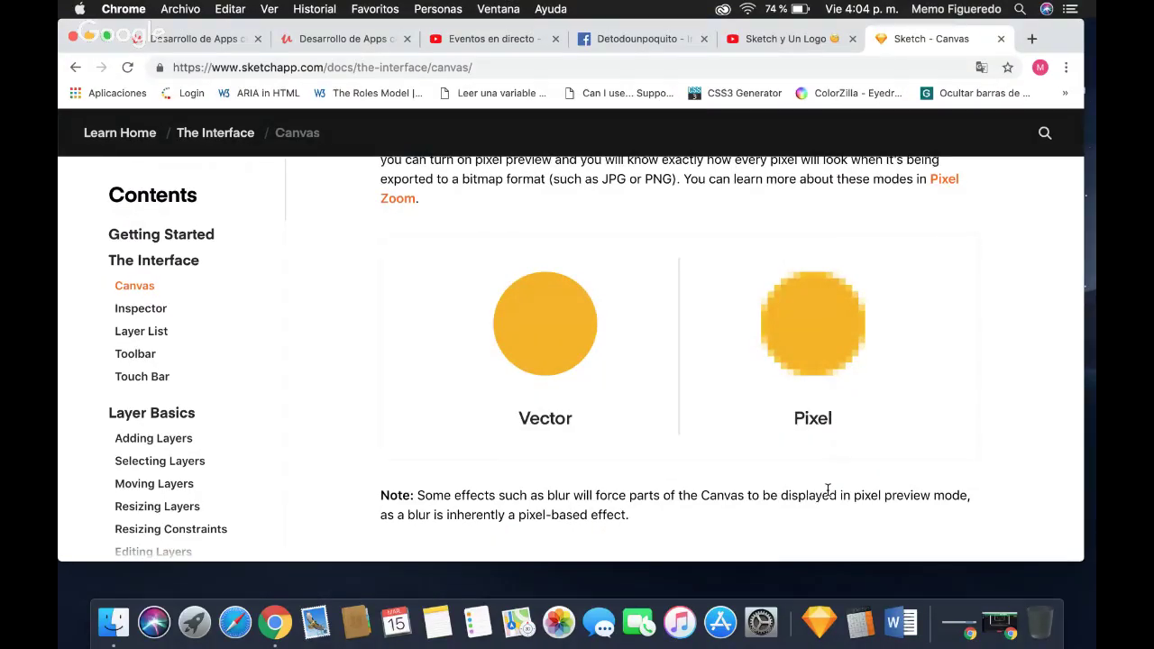
scroll(737, 352, up, 1)
scroll(738, 352, up, 3)
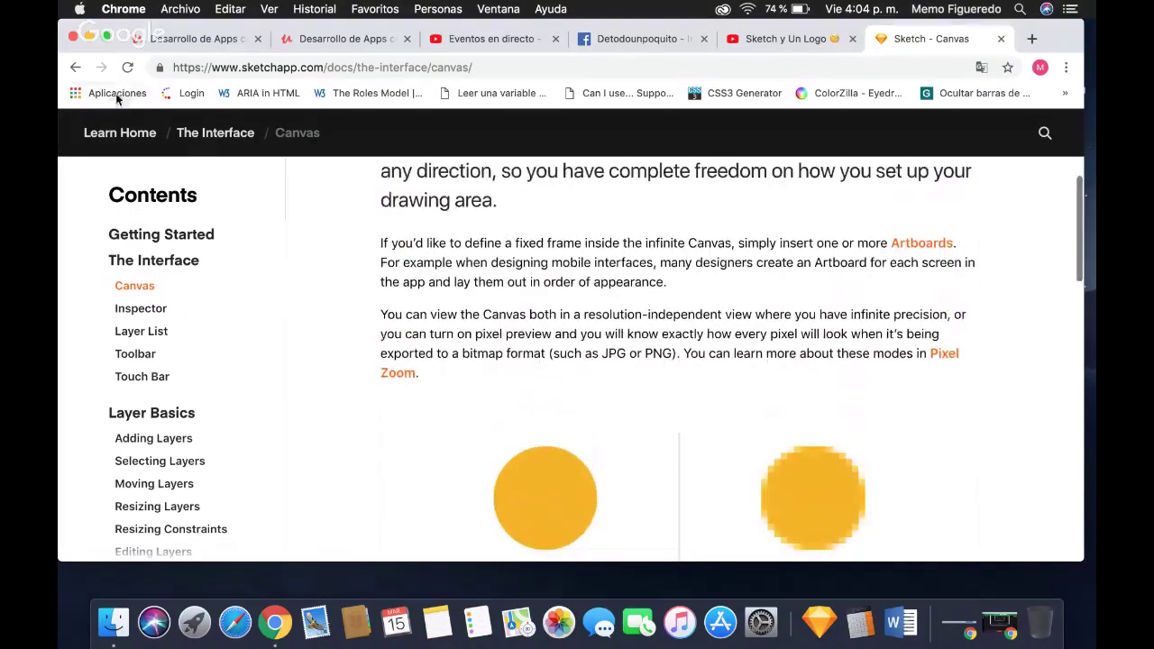
Go back to the Sketch website's home page and switch from the browser to the Sketch app.
click(75, 66)
click(75, 66)
click(75, 66)
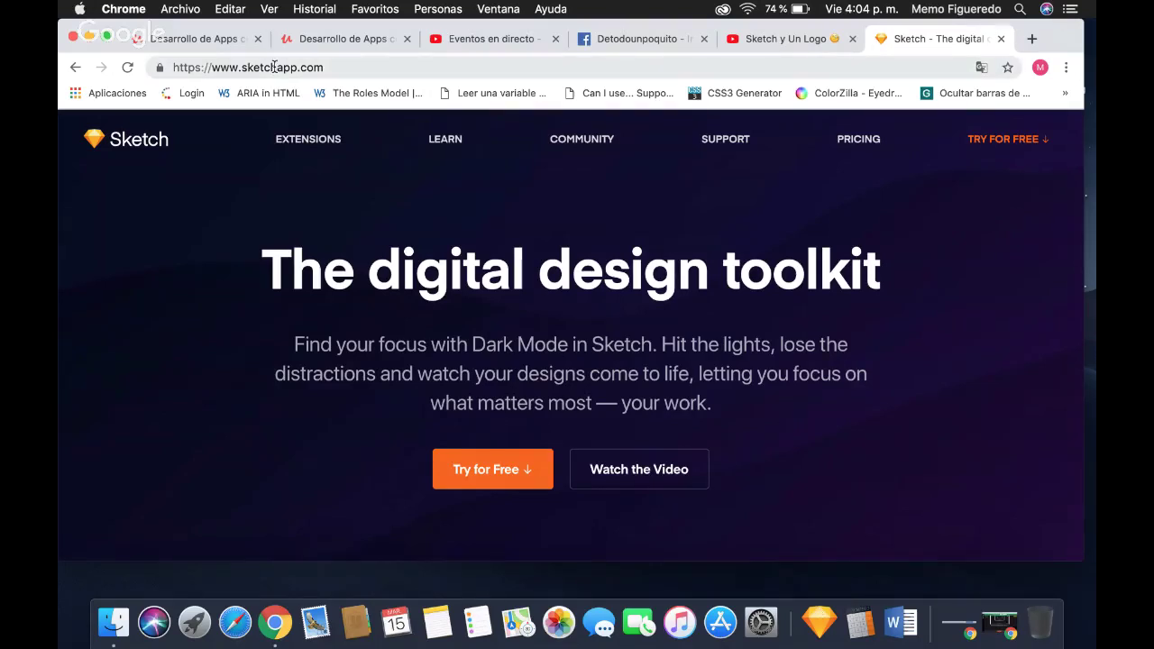
click(90, 36)
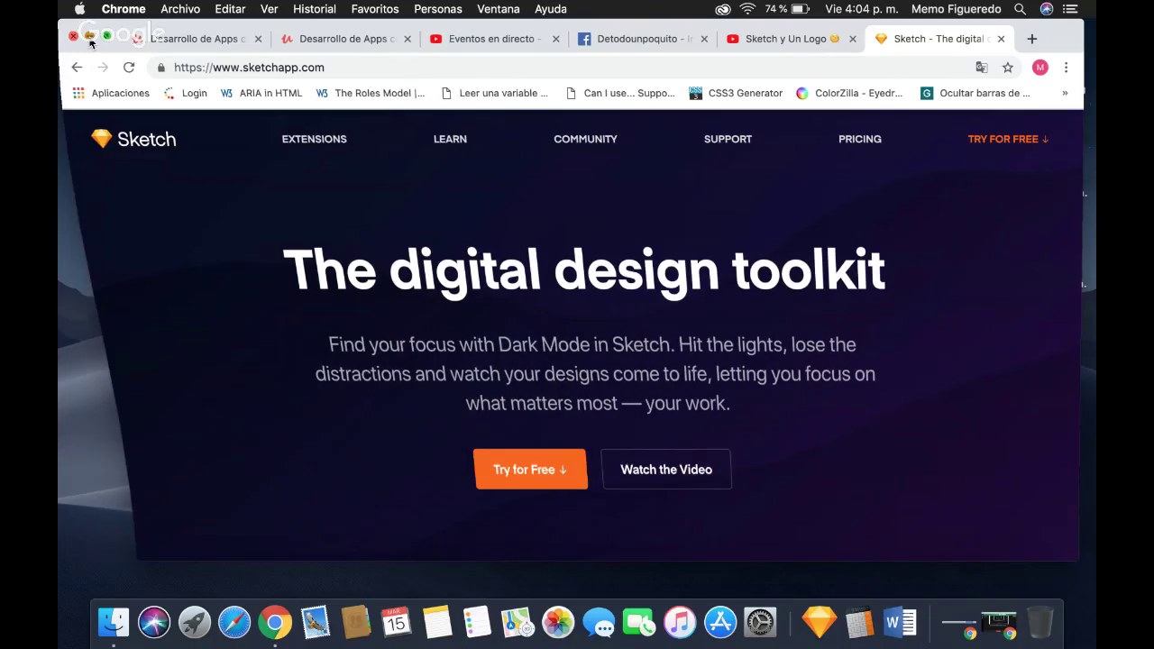
click(89, 37)
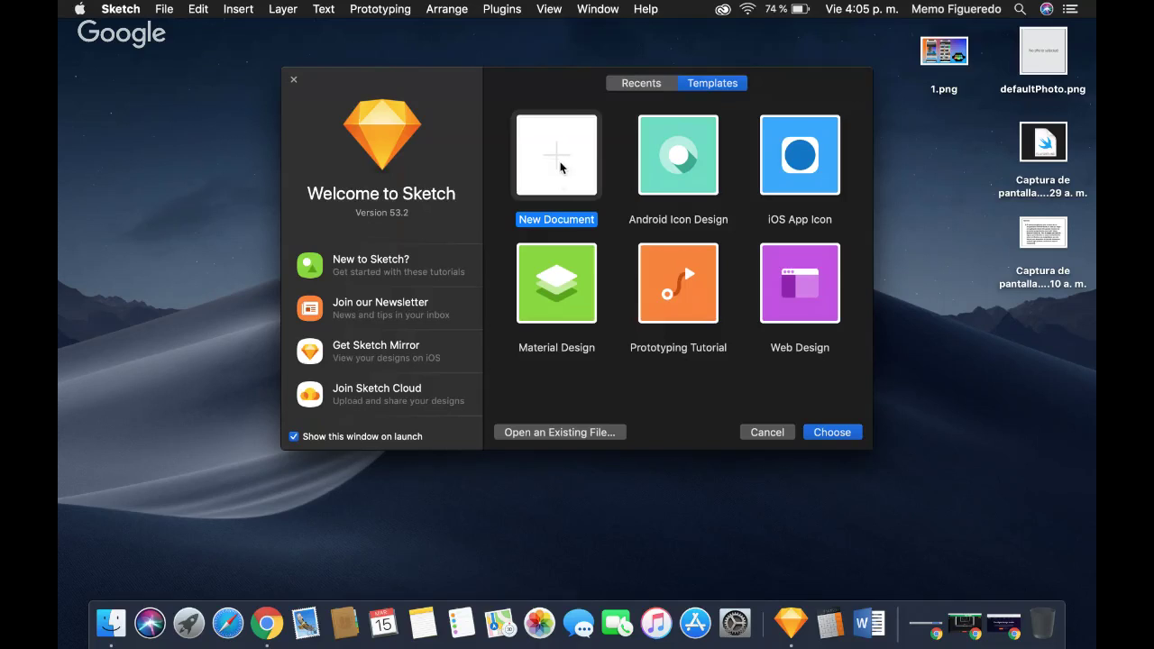
Go through the available document templates and create a document from the Web Design template.
click(700, 166)
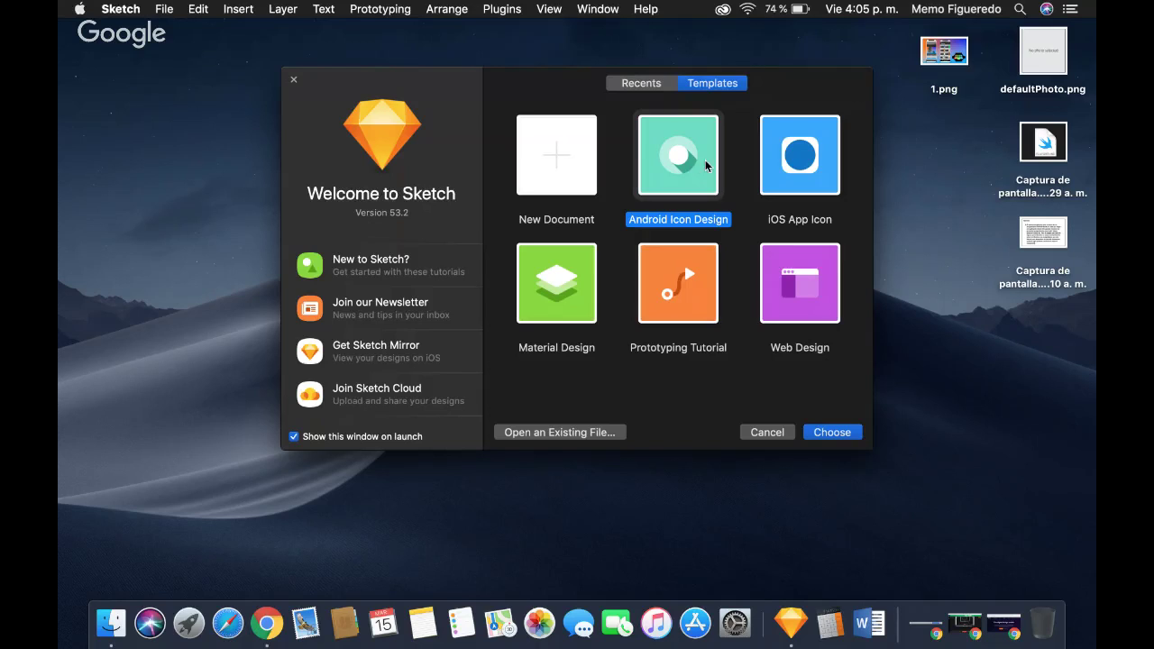
click(810, 144)
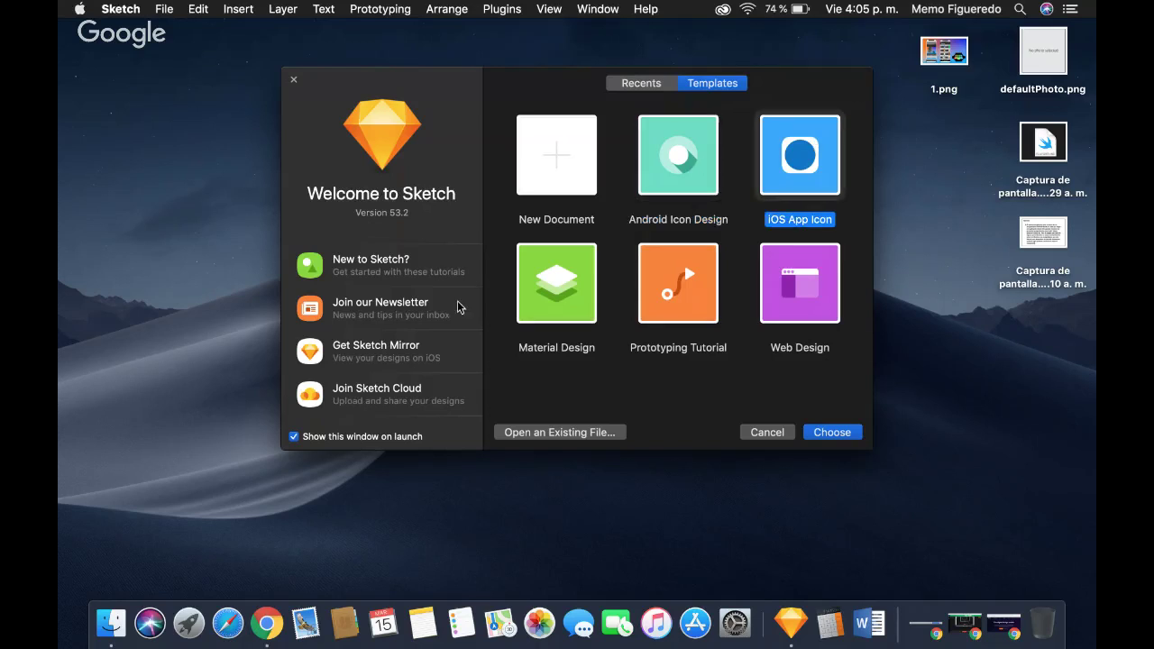
click(566, 307)
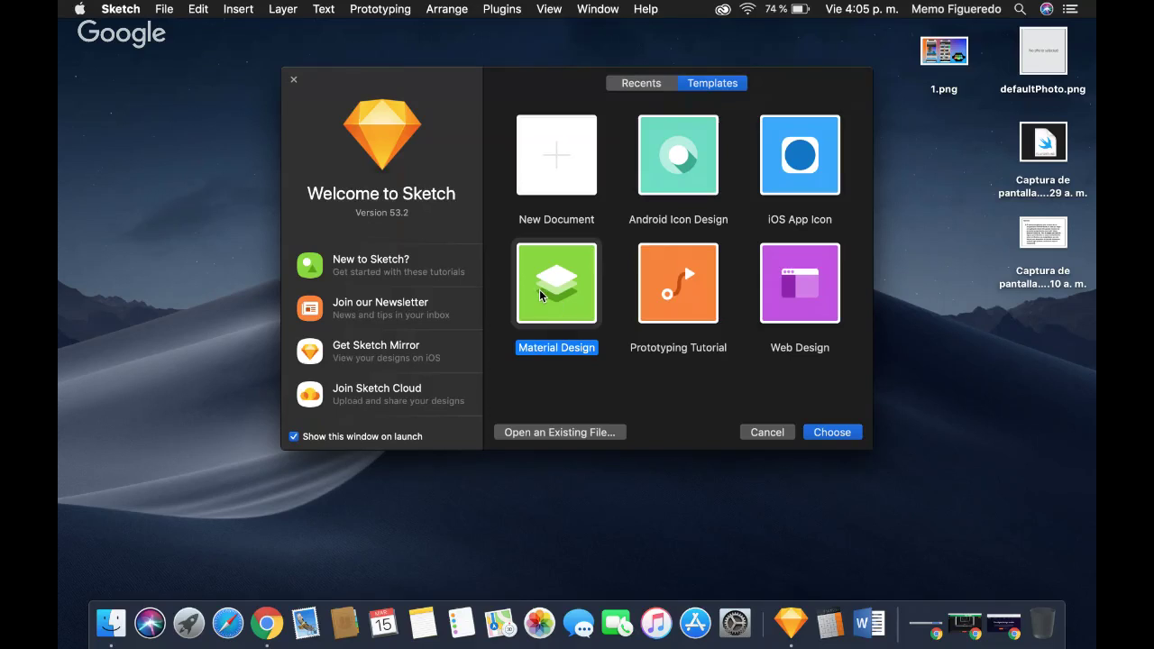
click(703, 302)
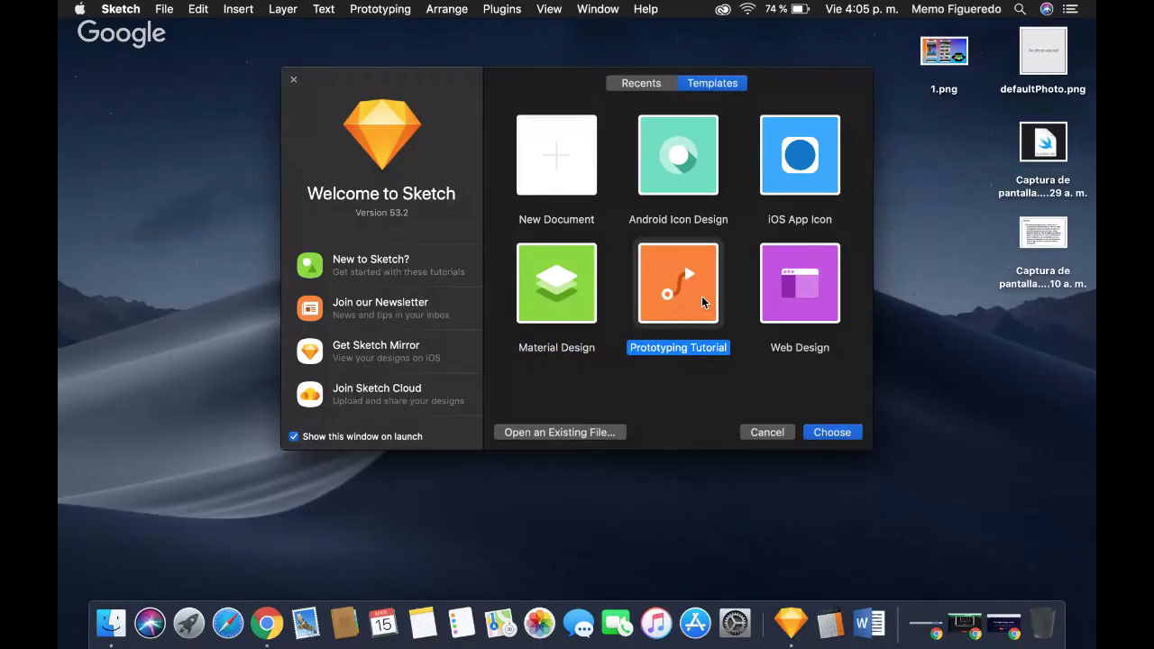
click(831, 289)
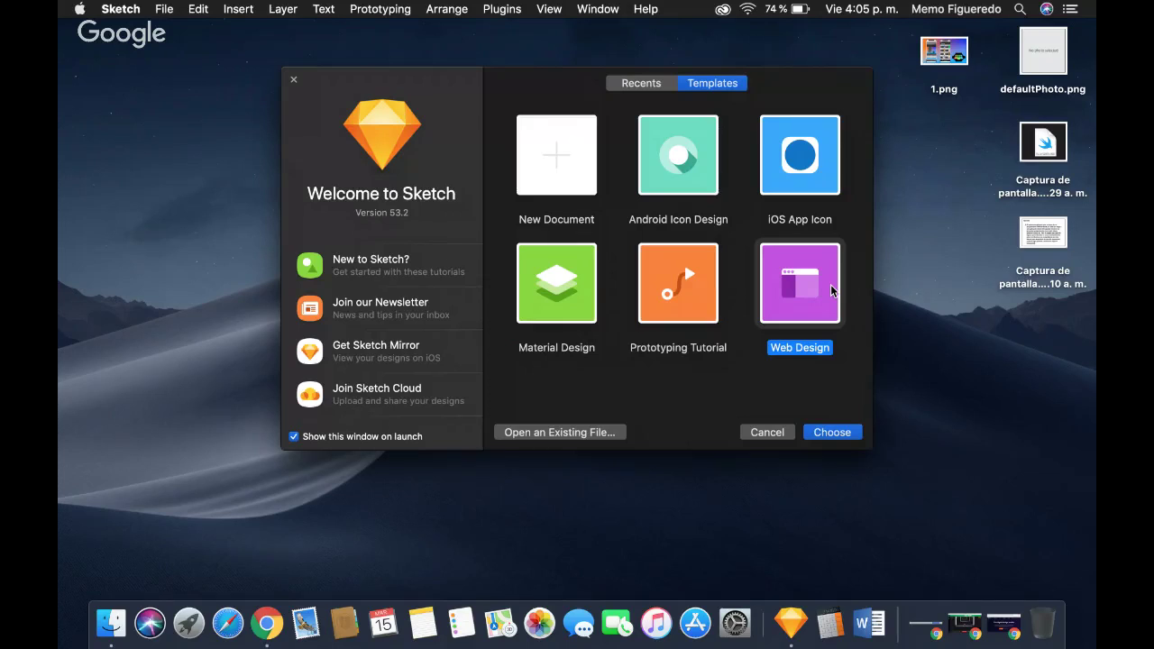
click(834, 431)
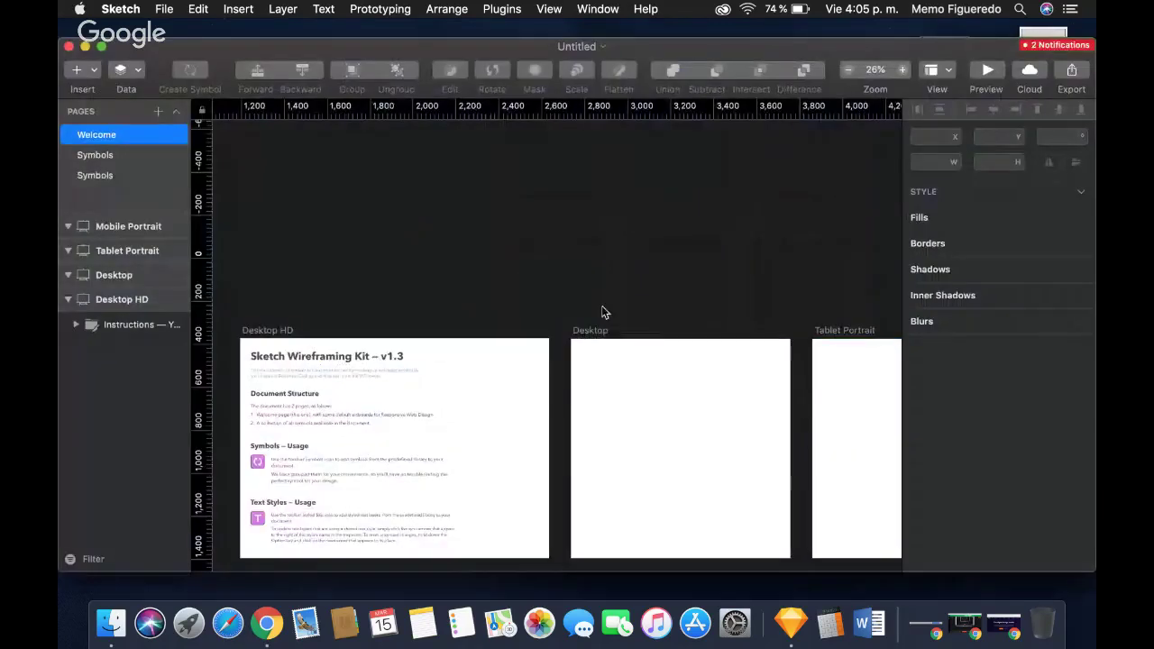
Examine the Desktop HD, Desktop, Tablet Portrait and Mobile Portrait artboards on the Welcome page.
scroll(603, 312, right, 5)
scroll(603, 312, right, 5)
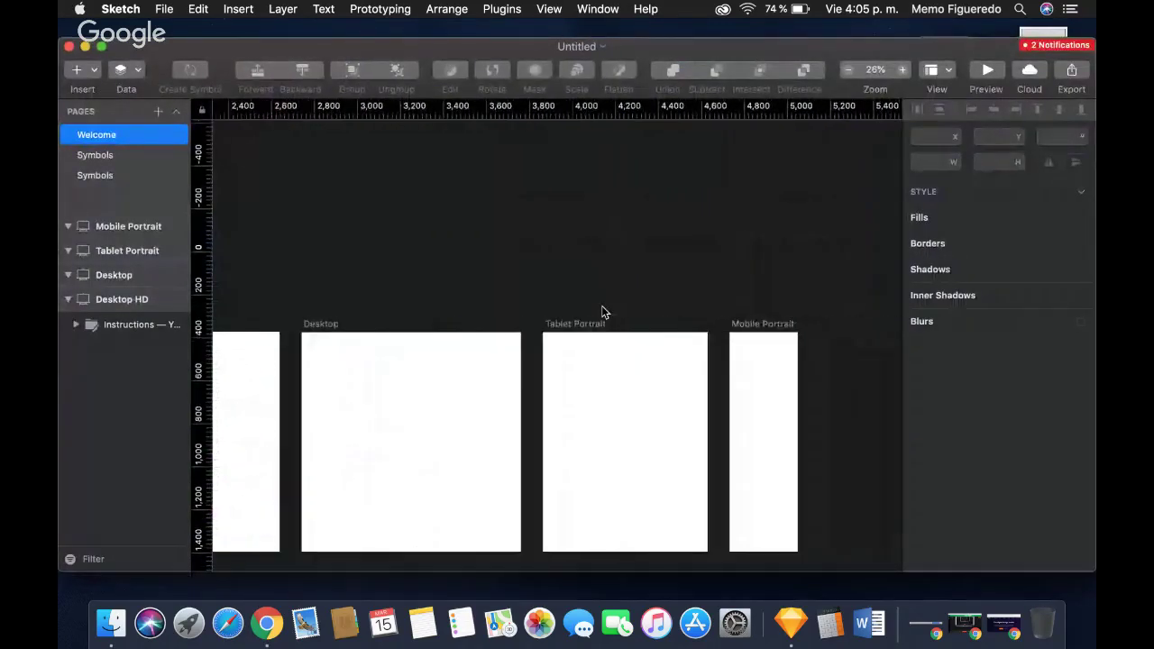
scroll(606, 279, right, 4)
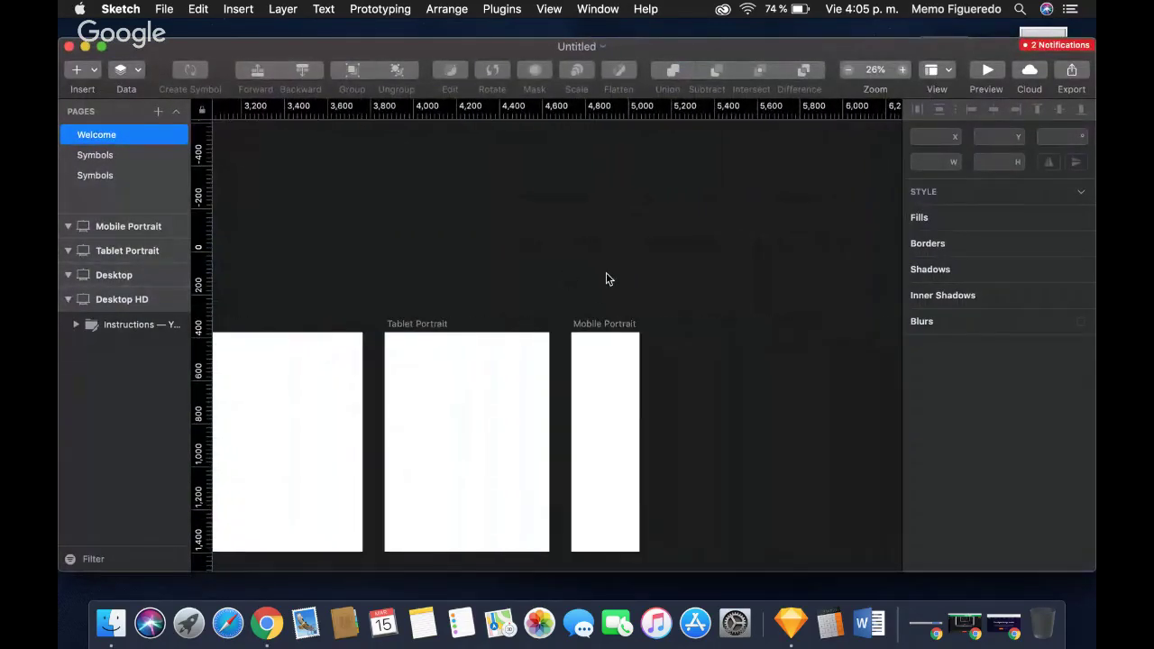
scroll(511, 291, left, 4)
scroll(511, 291, left, 10)
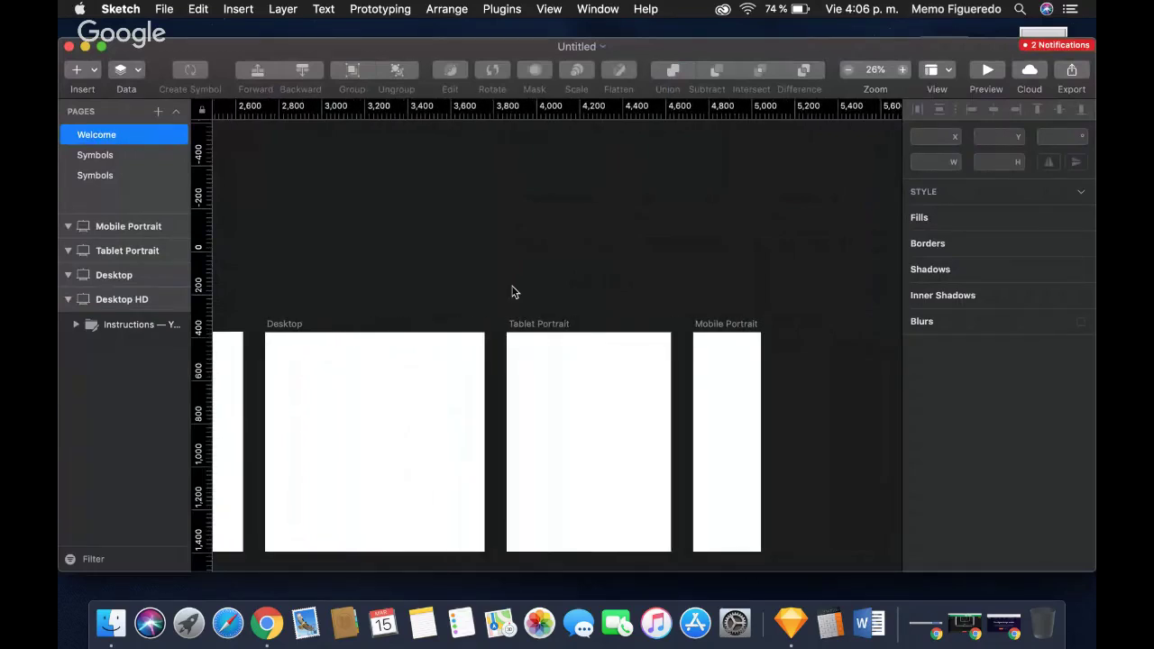
scroll(511, 292, right, 8)
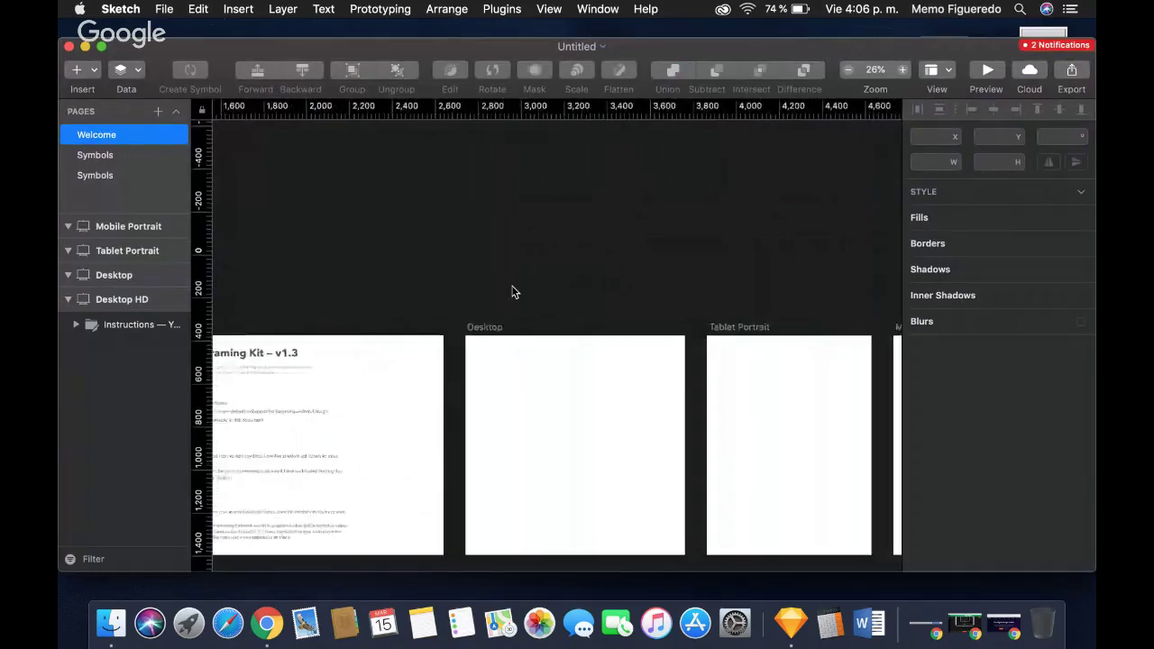
scroll(512, 291, down, 1)
scroll(512, 292, left, 1)
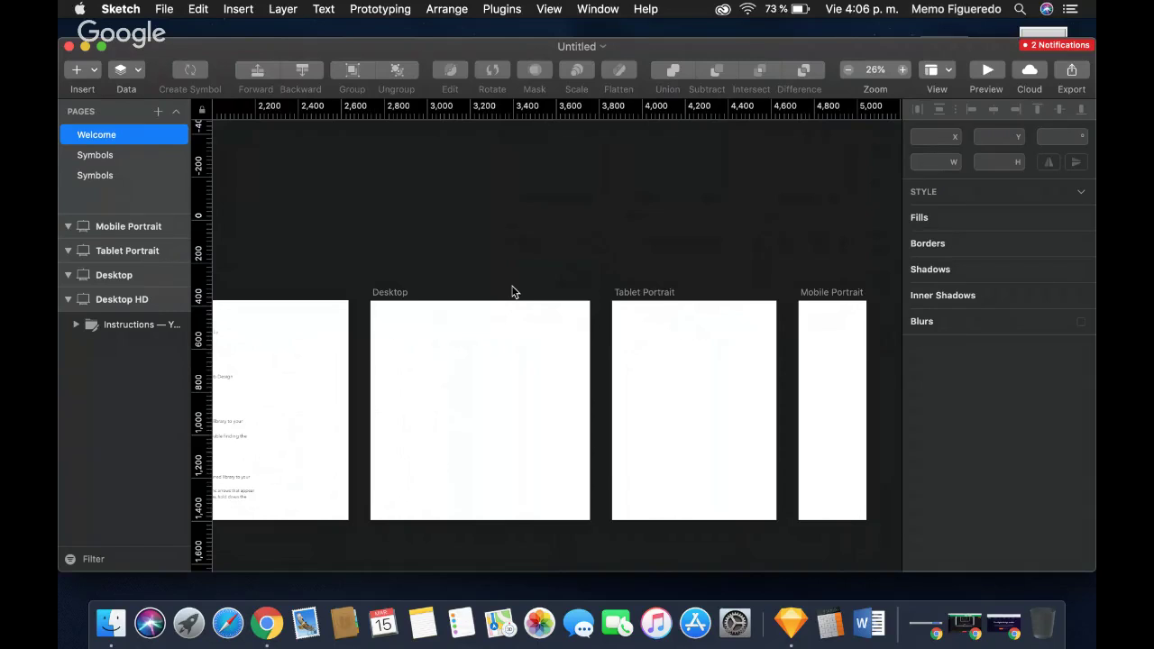
scroll(513, 292, right, 2)
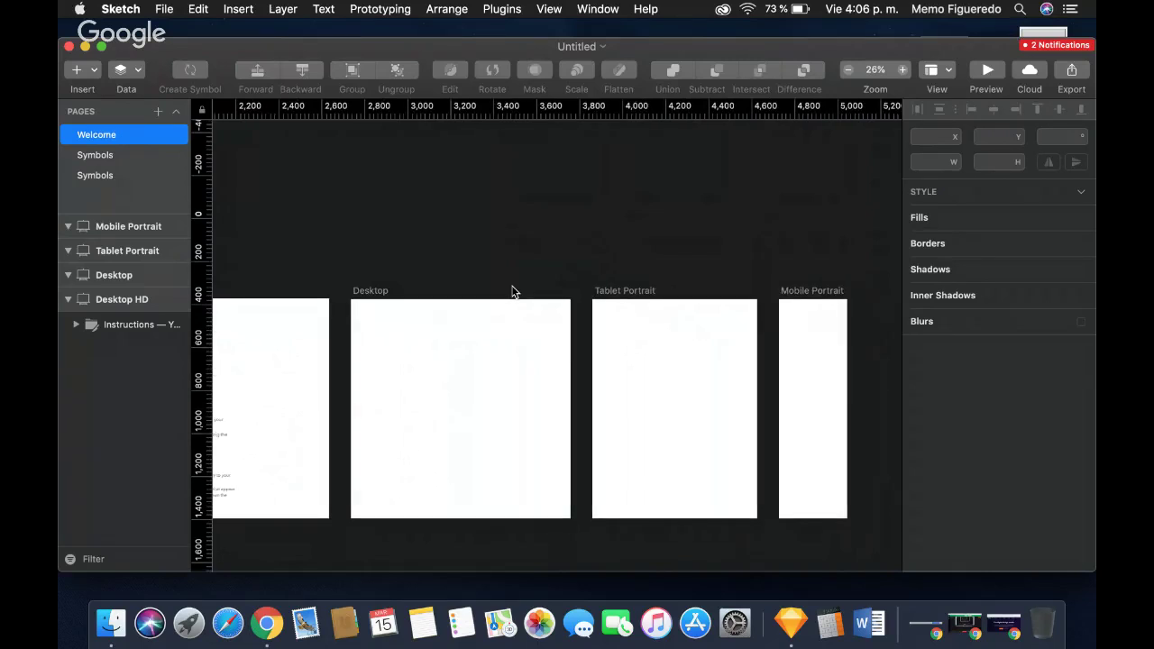
Close the Web Design document and create a new blank document.
click(68, 46)
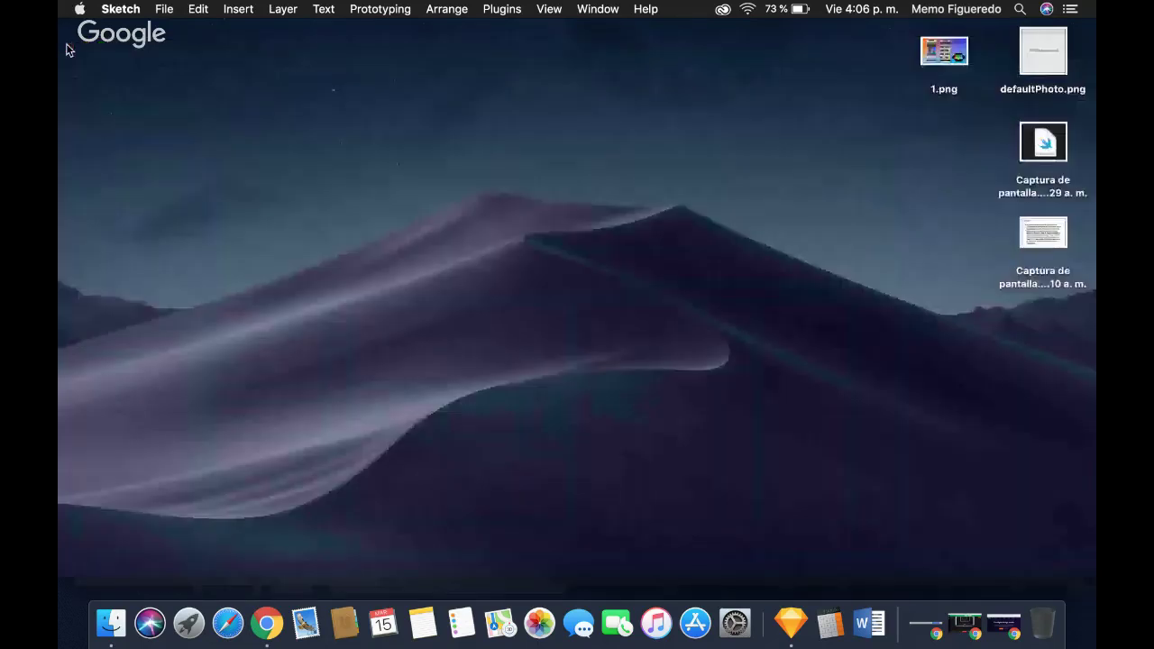
click(791, 622)
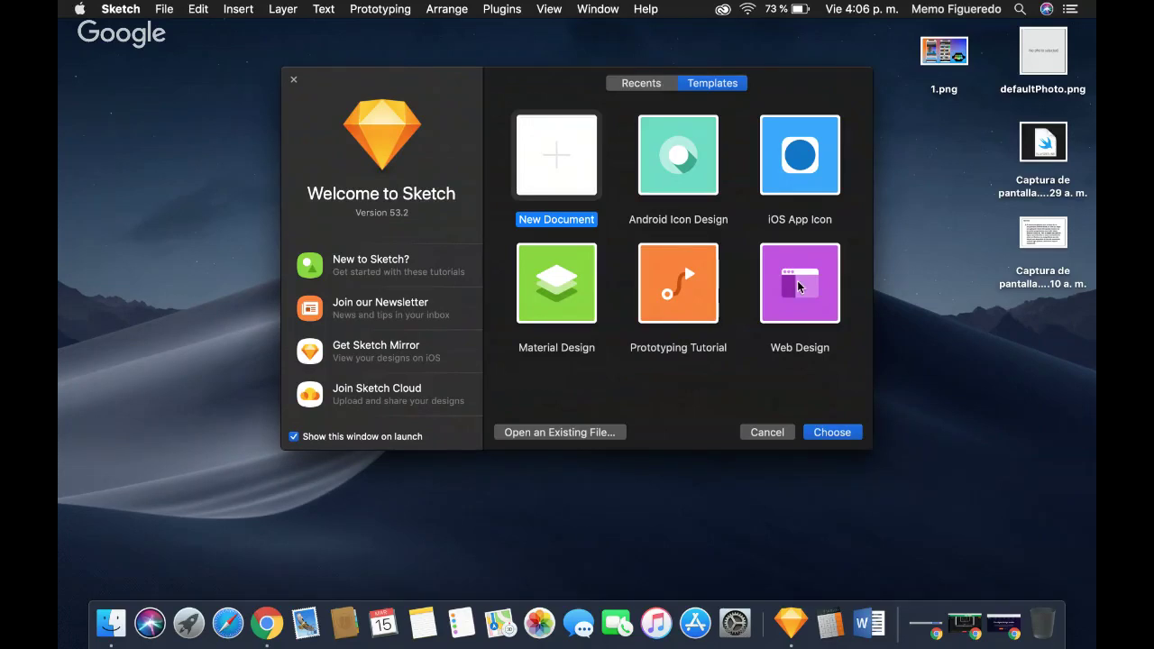
click(842, 433)
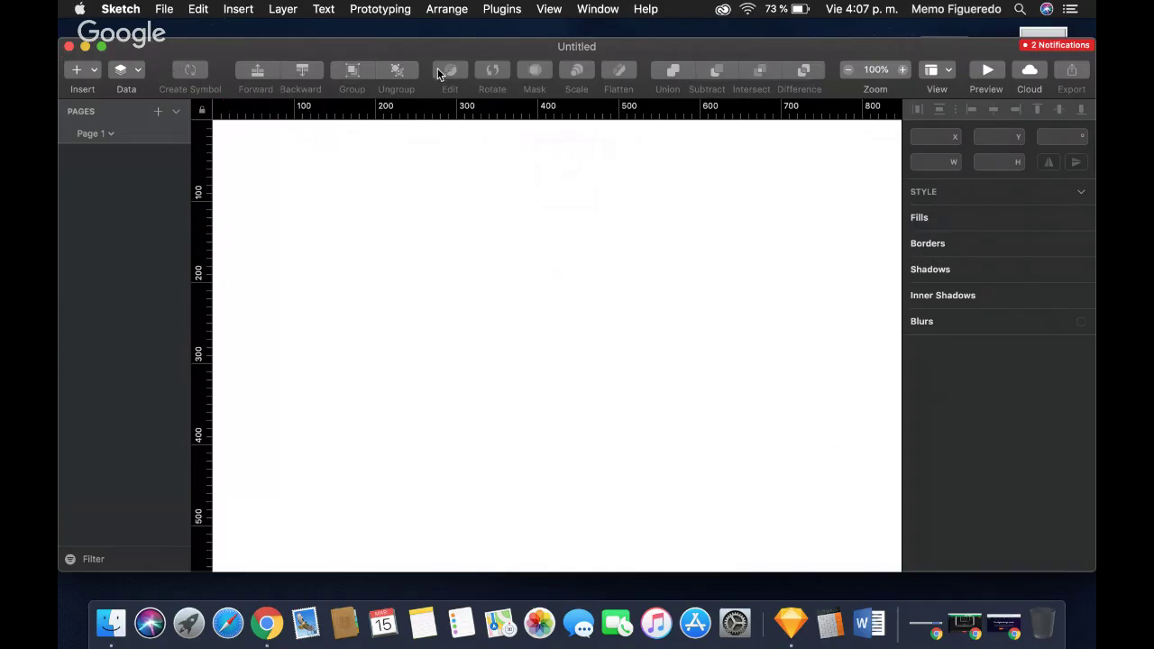
Draw an open path with one curved segment and several straight ones using the Vector tool, and delete it.
click(94, 71)
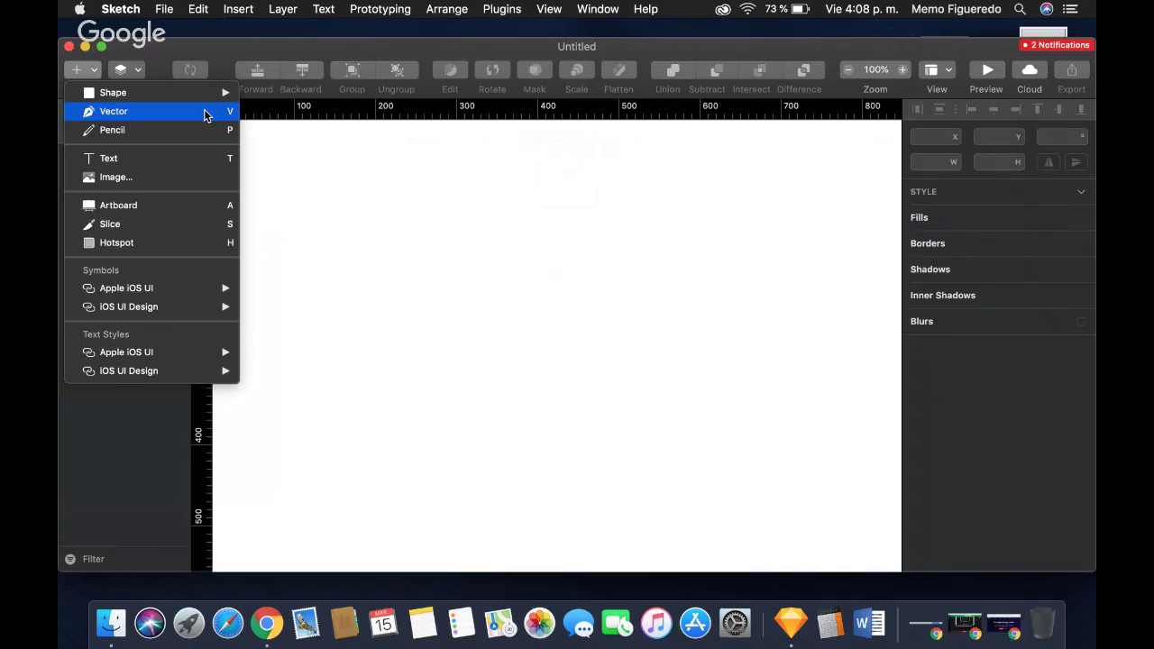
click(538, 206)
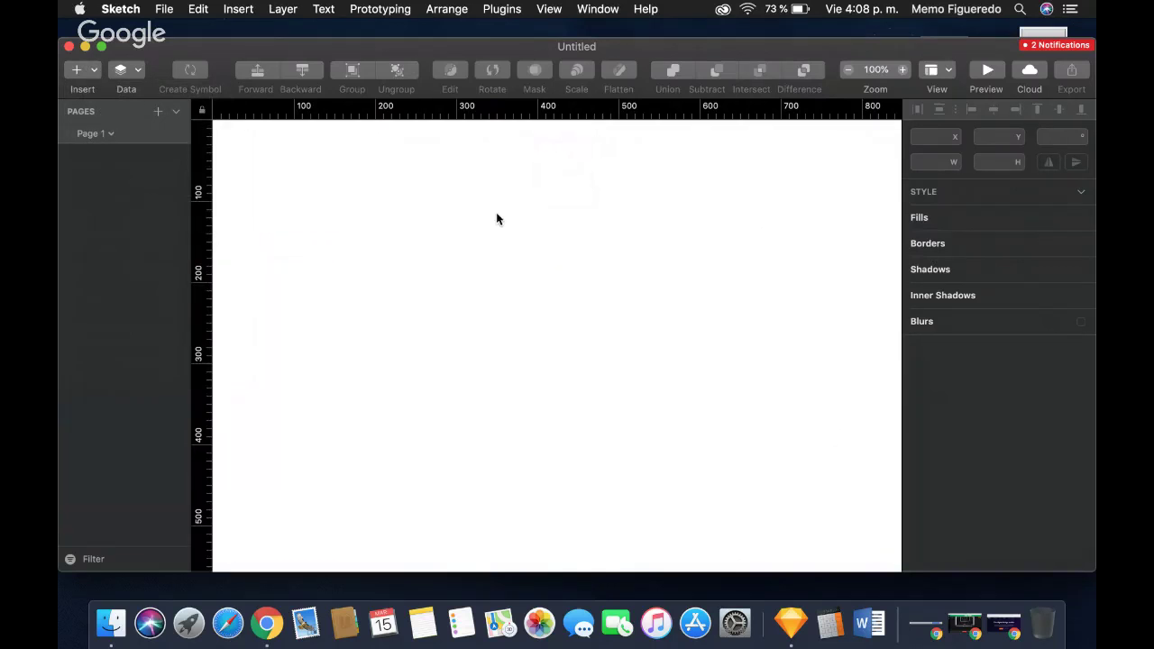
key(v)
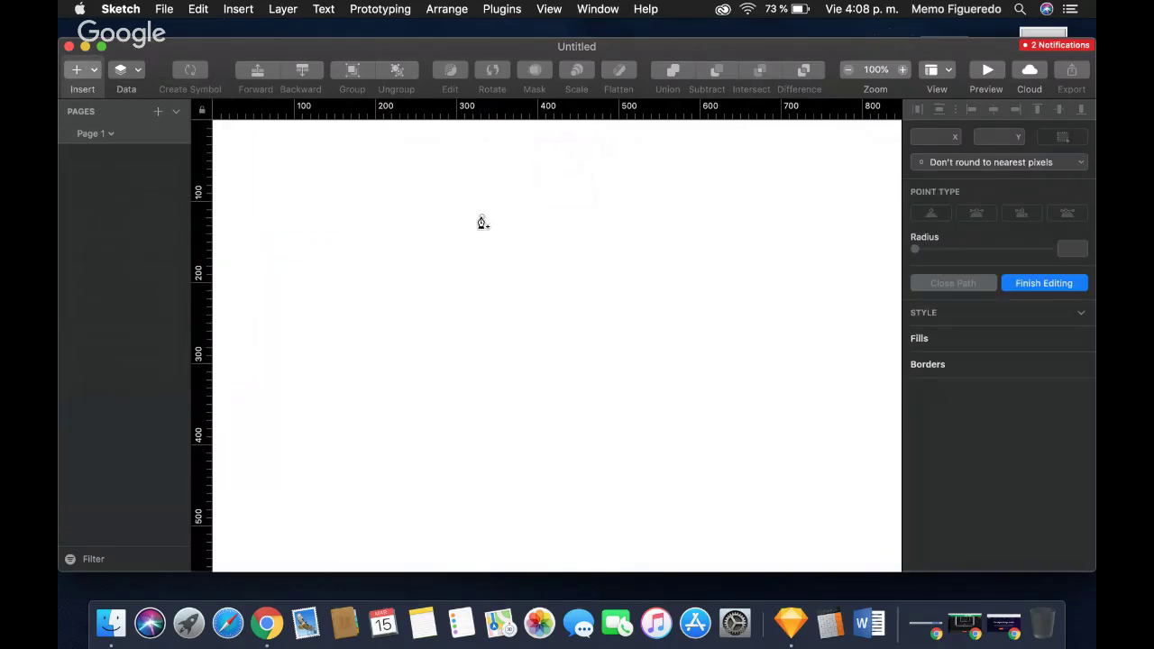
drag(482, 222, 554, 312)
click(584, 287)
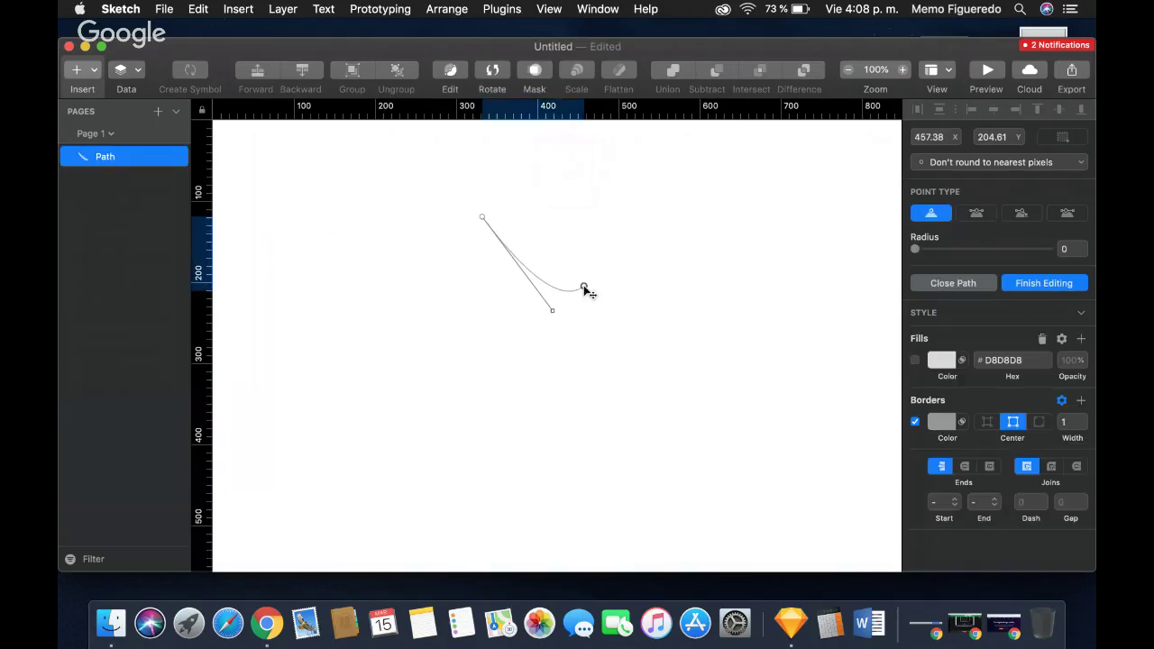
click(624, 242)
click(630, 204)
click(539, 187)
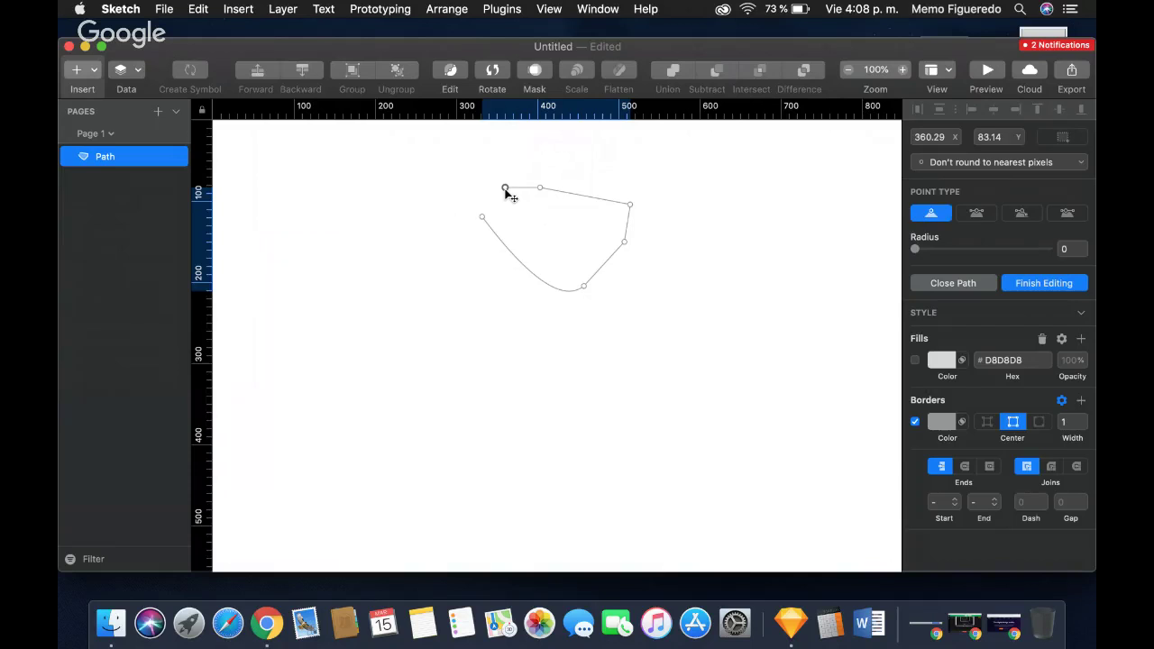
key(Escape)
key(Escape)
click(652, 302)
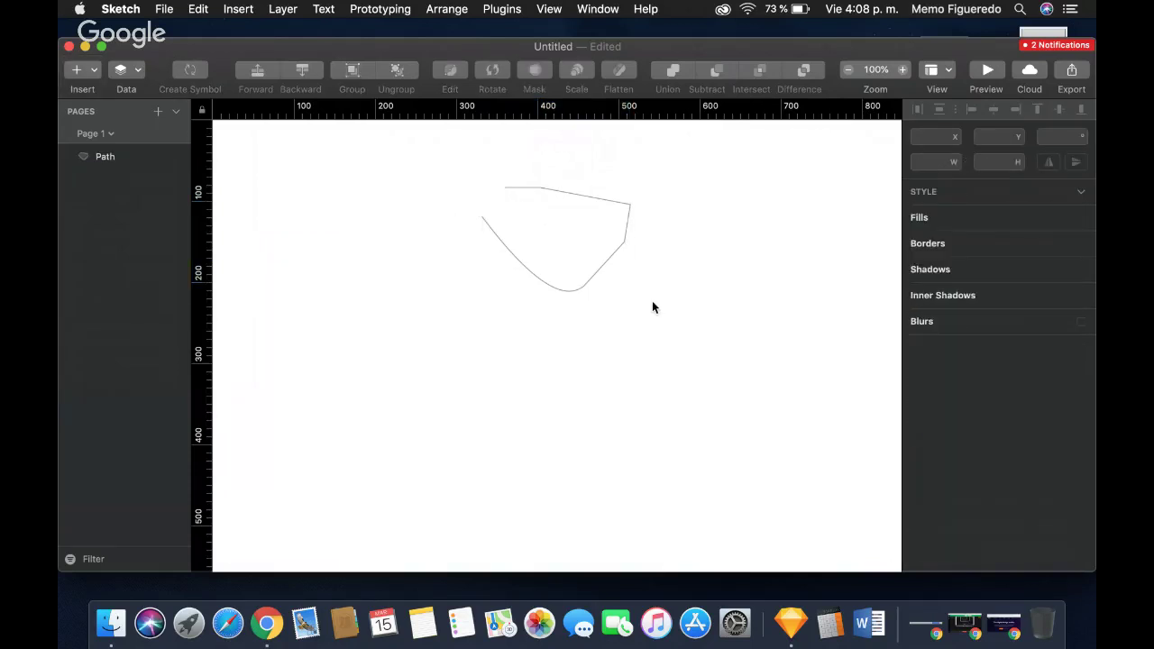
click(580, 195)
key(Delete)
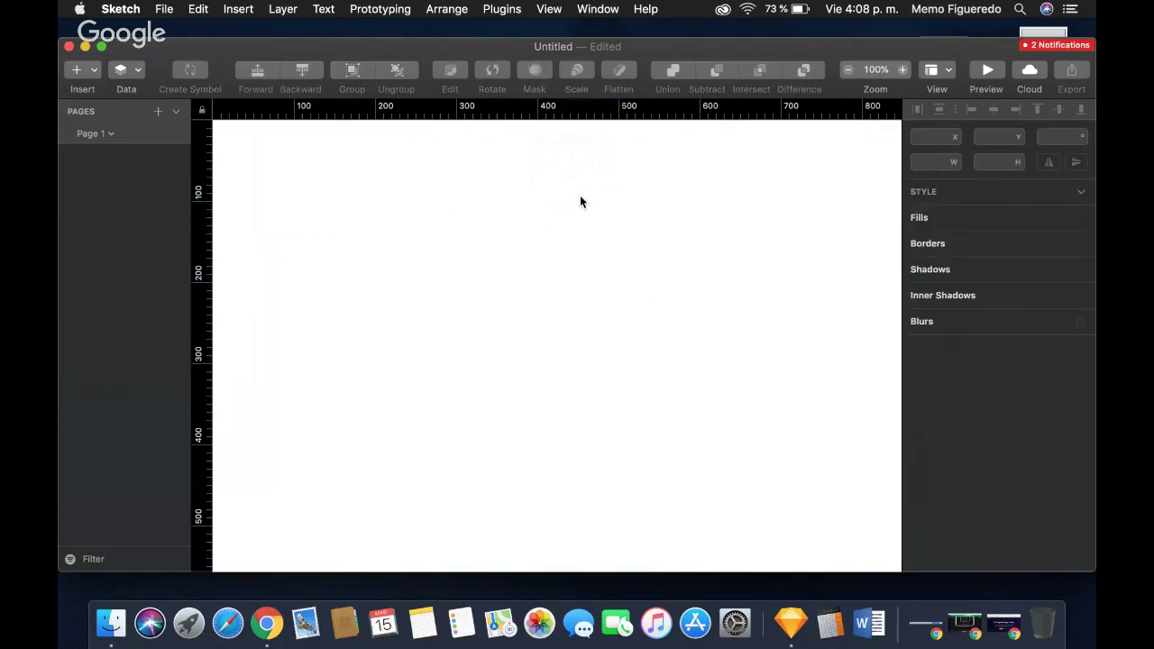
click(93, 73)
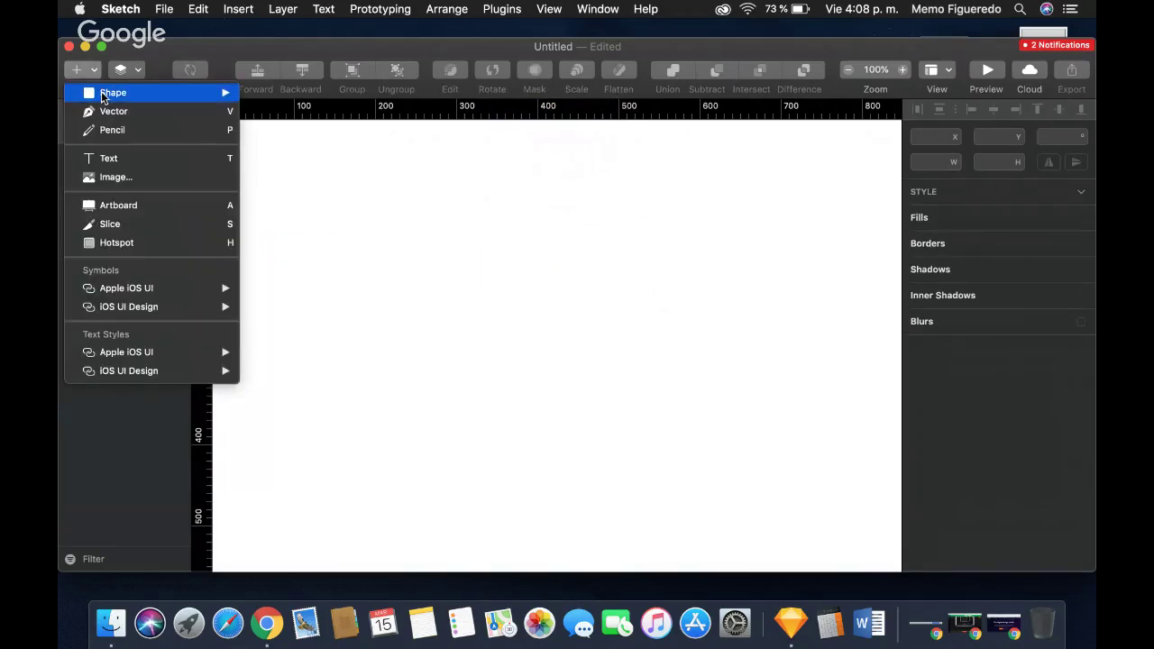
mouse_move(105, 97)
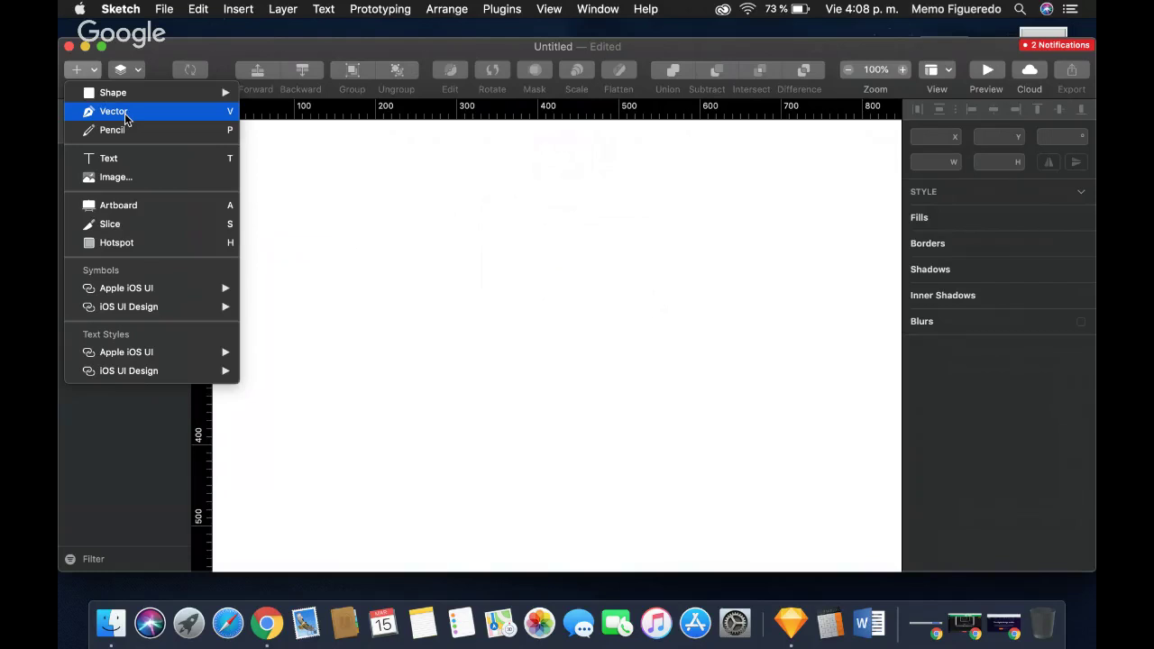
click(566, 169)
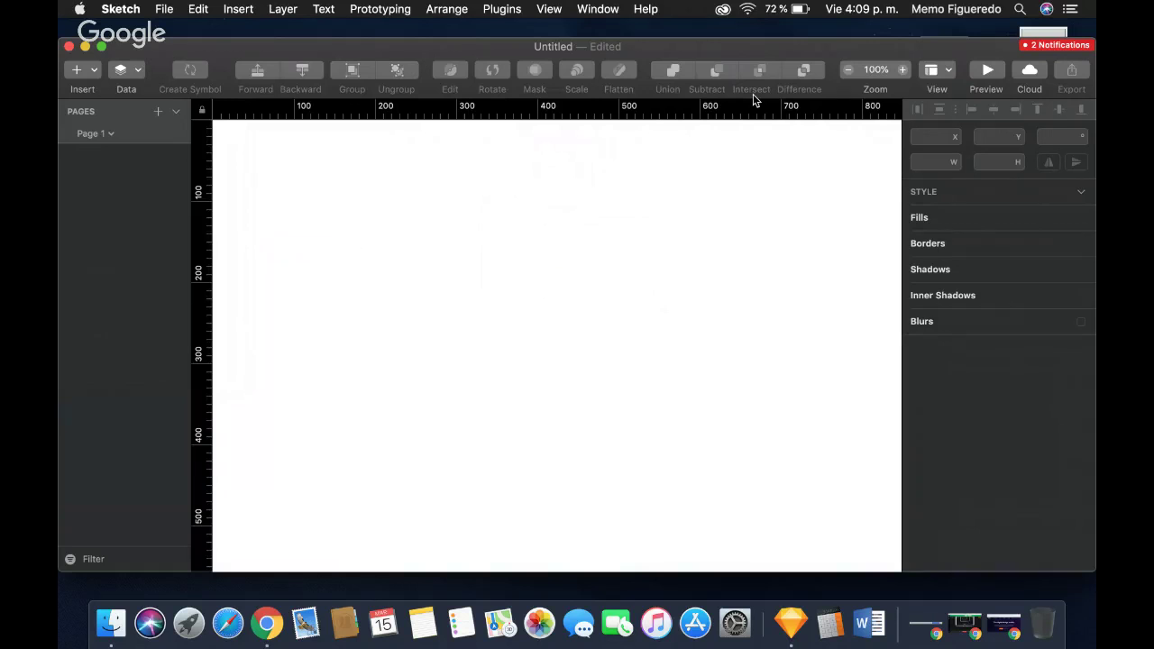
click(950, 70)
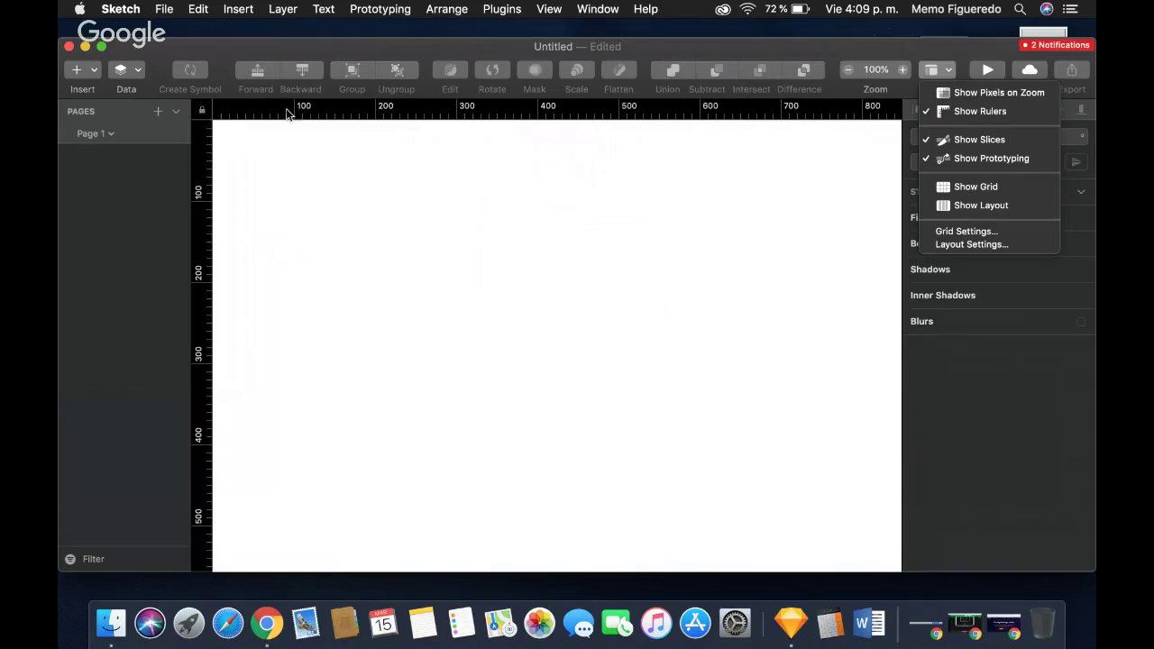
Place four vertical ruler guides on the empty canvas at about 99, 299, 499 and 703.
click(394, 246)
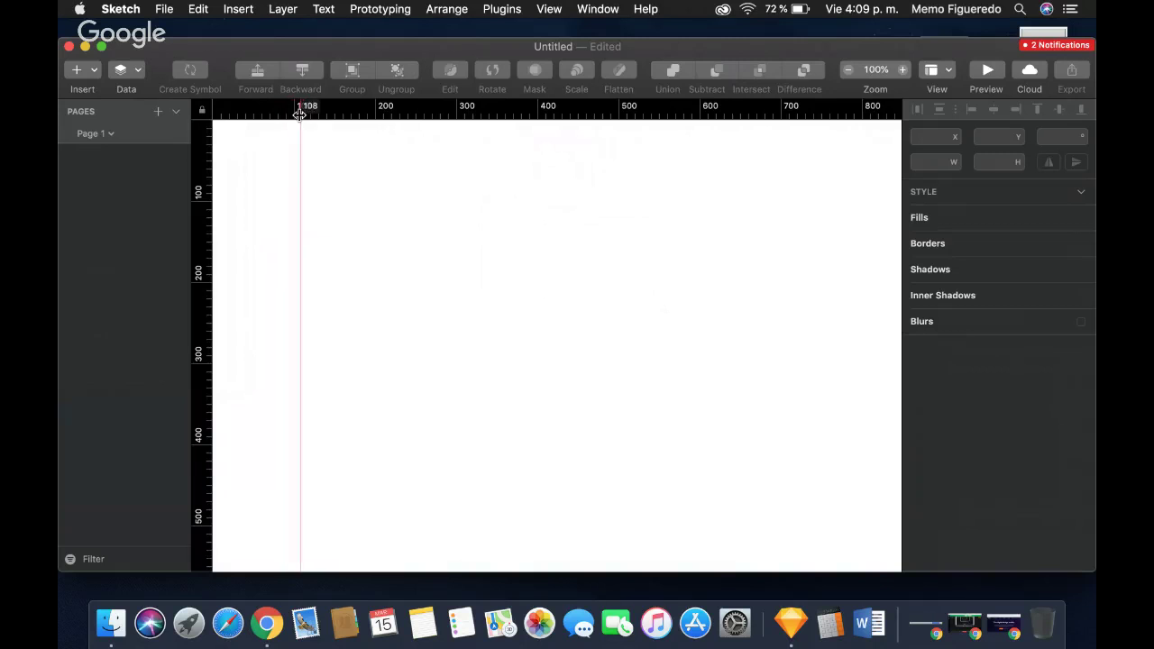
click(293, 115)
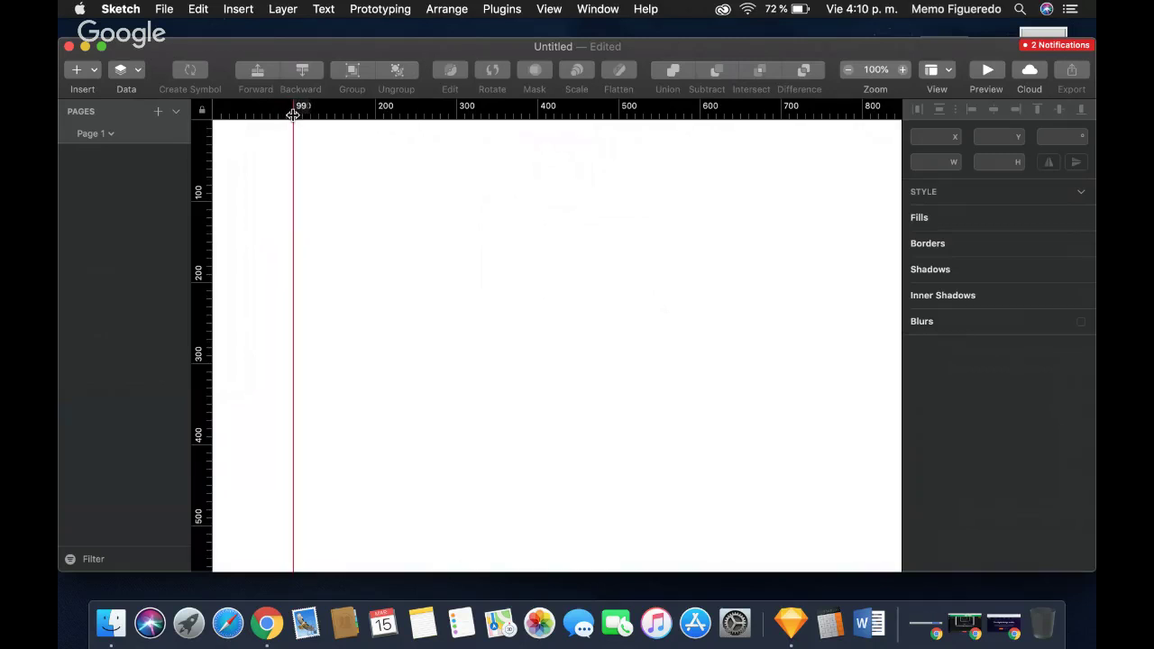
click(455, 114)
click(618, 110)
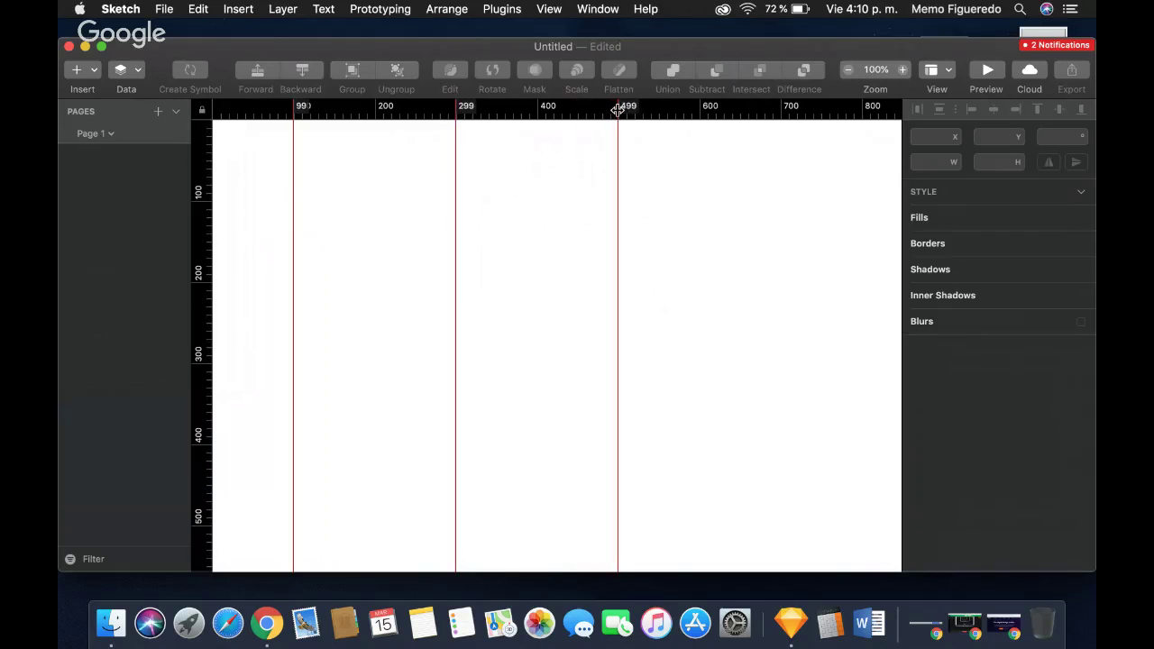
click(784, 107)
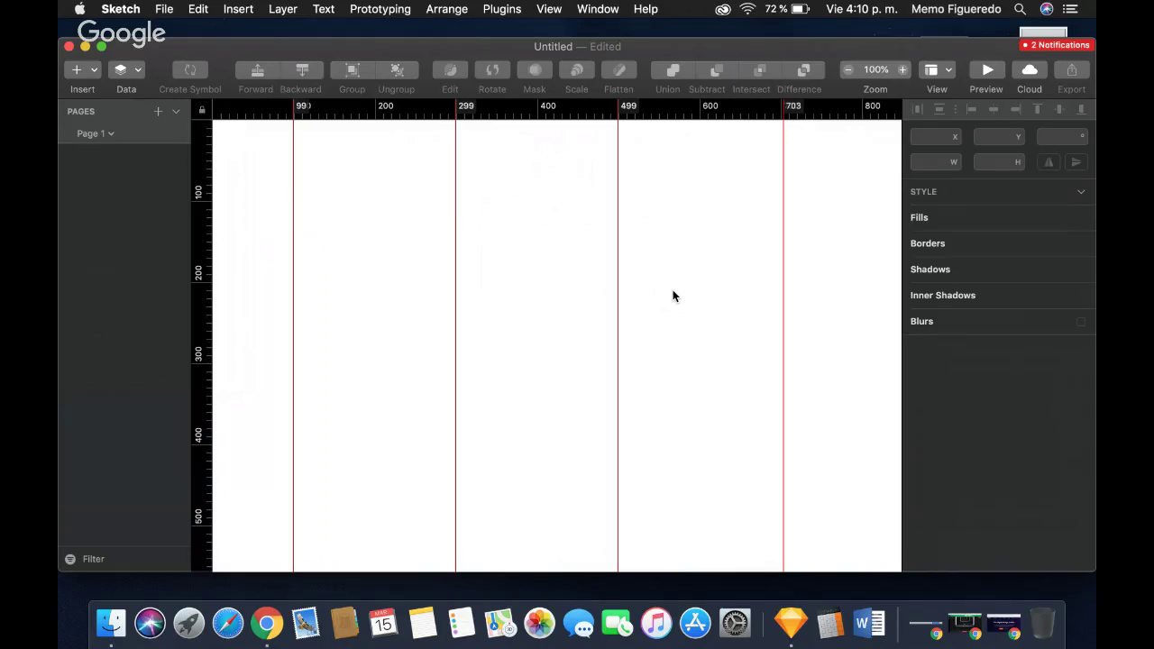
Undo the placement of all four vertical guides.
key(super+z)
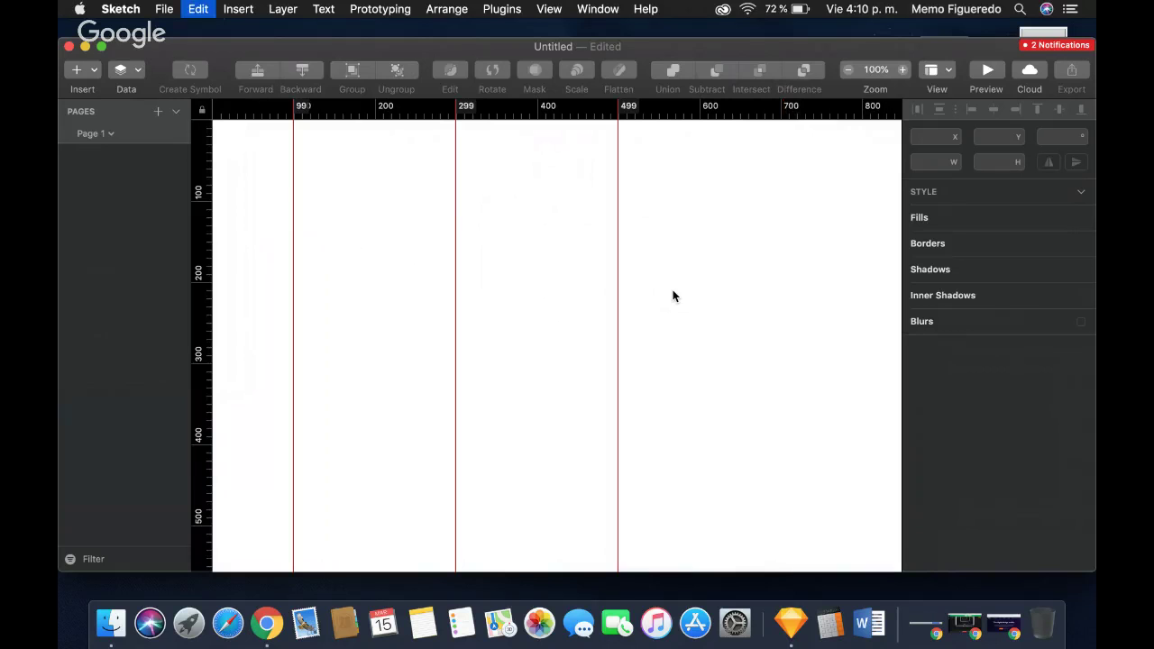
key(super+z)
key(super+z)
key(super+z)
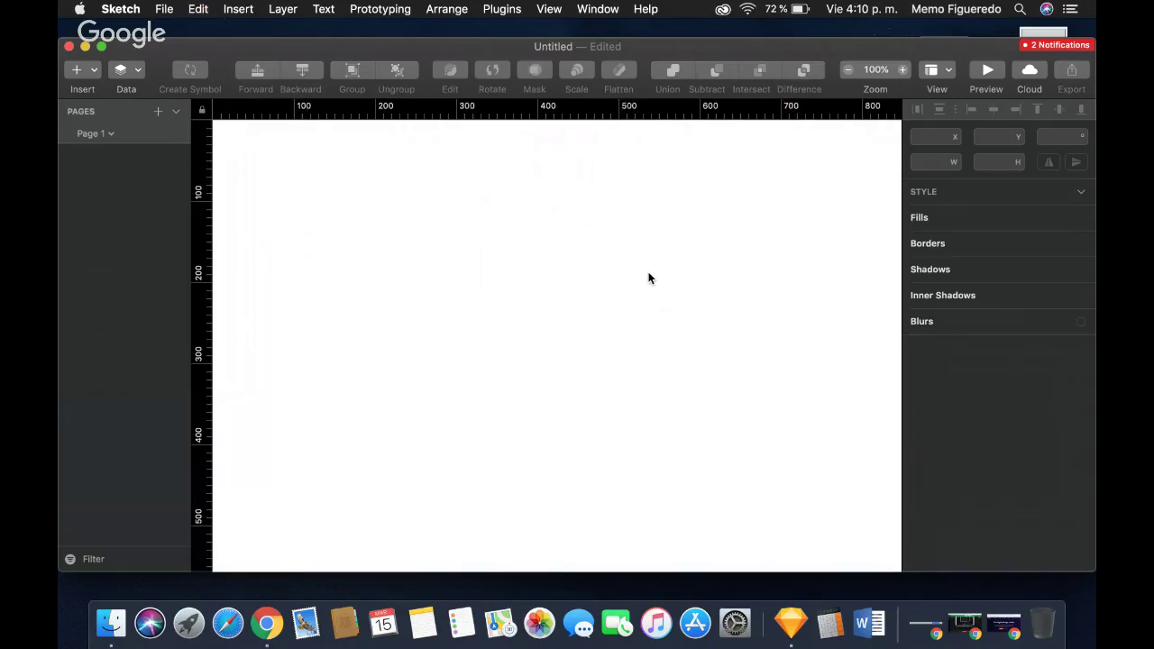
Review the canvas view options such as rulers, grid and layout, and open and close the design preview.
click(949, 70)
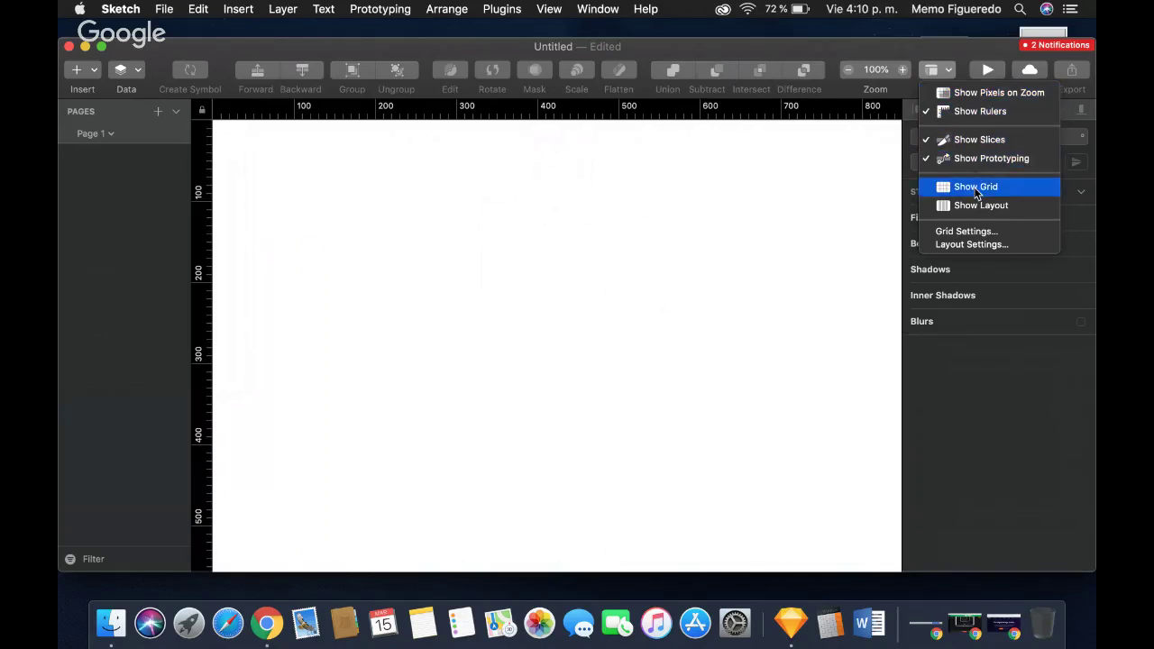
click(755, 206)
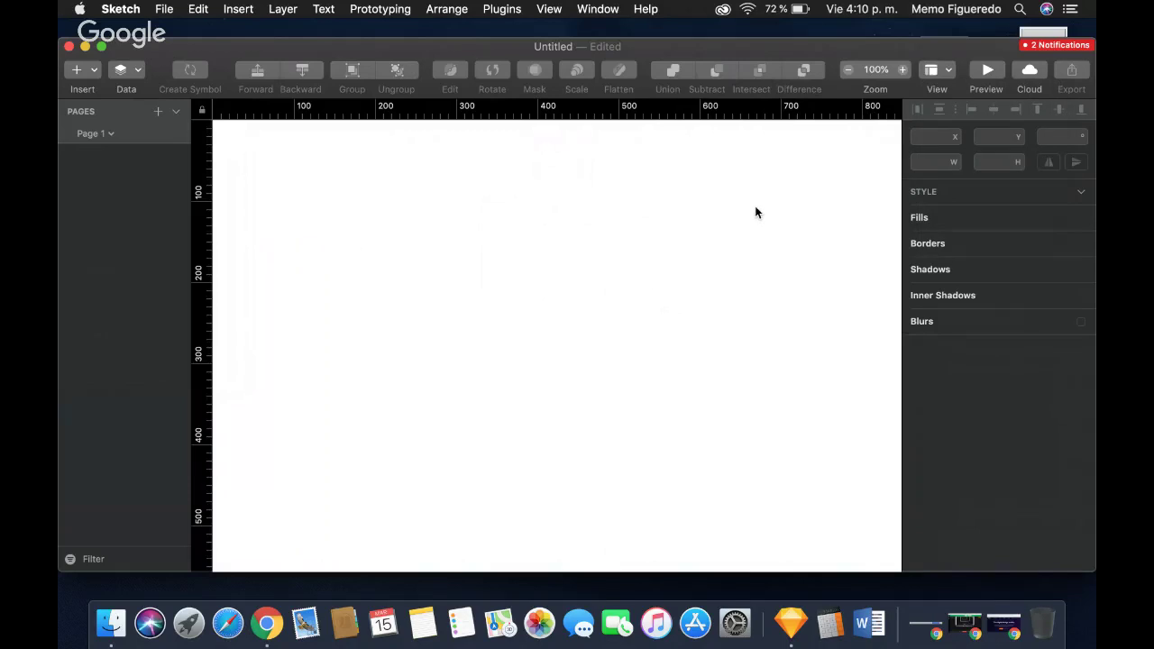
click(985, 71)
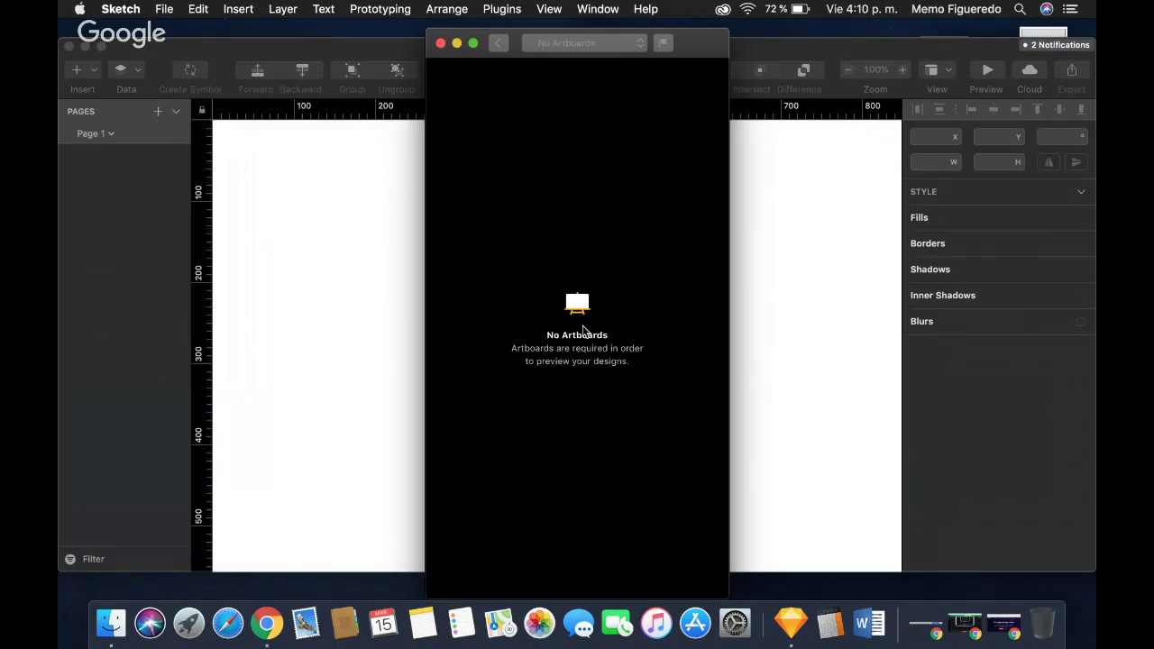
click(440, 43)
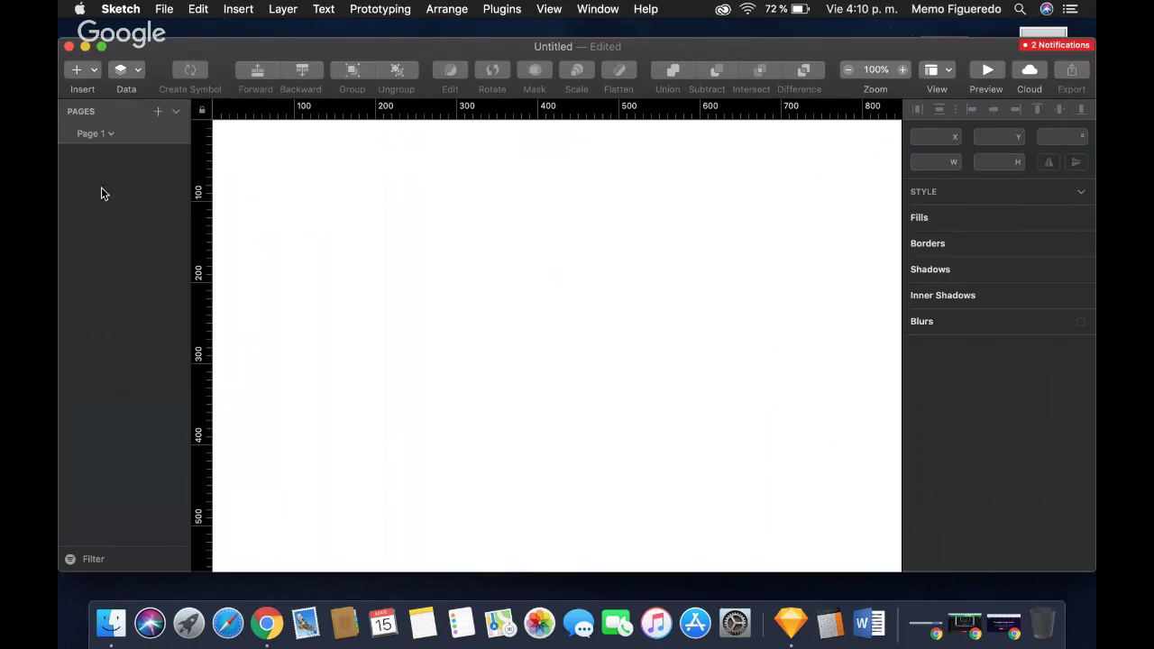
Check the list of pages contained in the document.
click(109, 132)
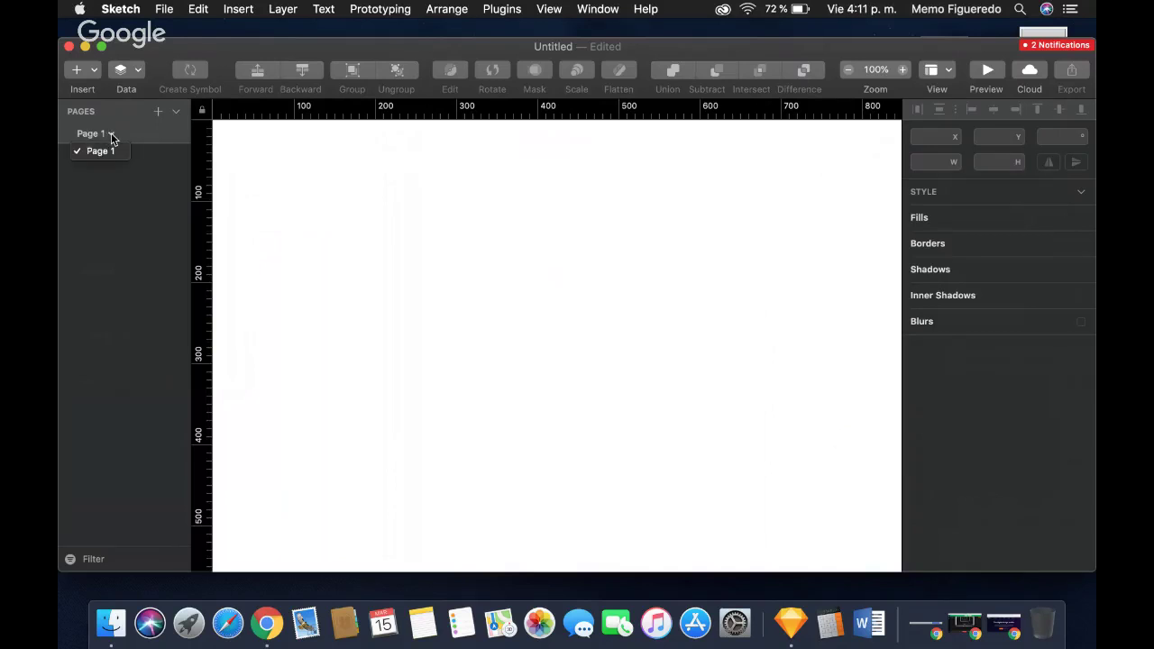
click(113, 134)
click(161, 112)
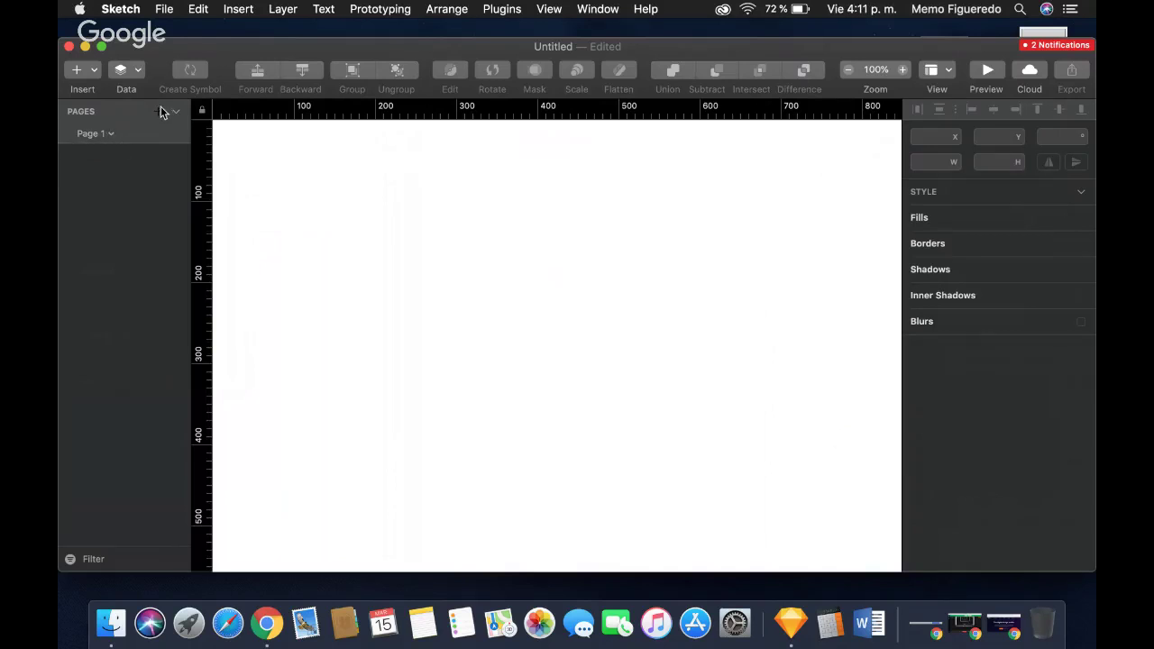
click(112, 134)
click(103, 155)
Insert the Navigation Bar symbol from the iOS UI Design library and move it to about X 283, Y 87.
click(96, 70)
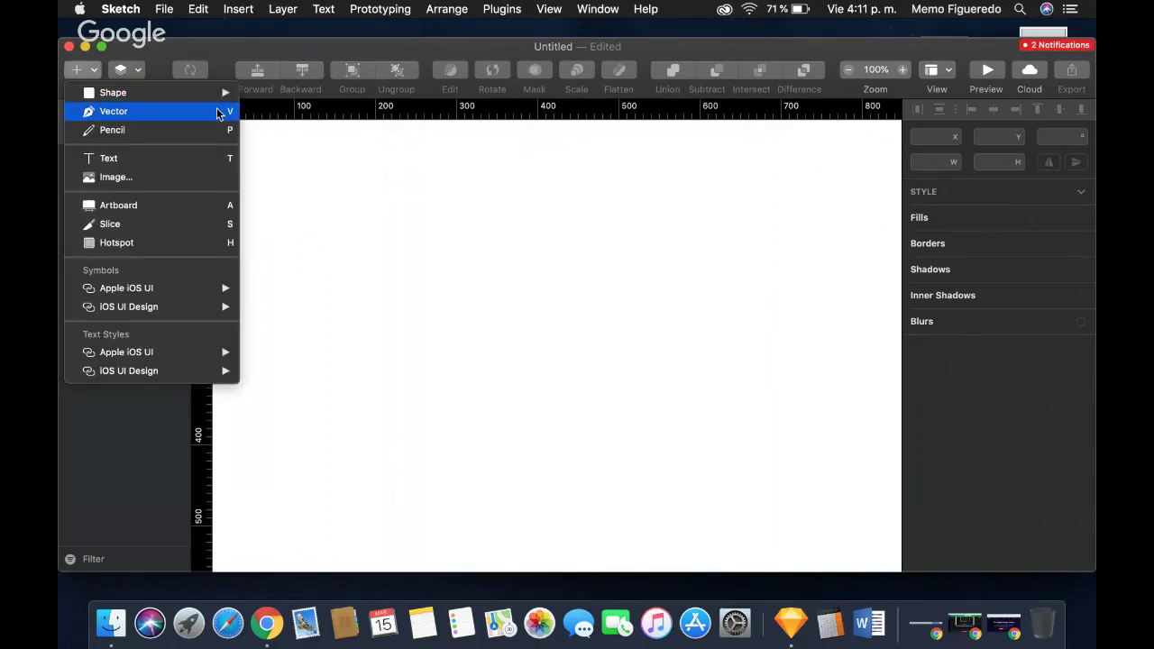
click(334, 277)
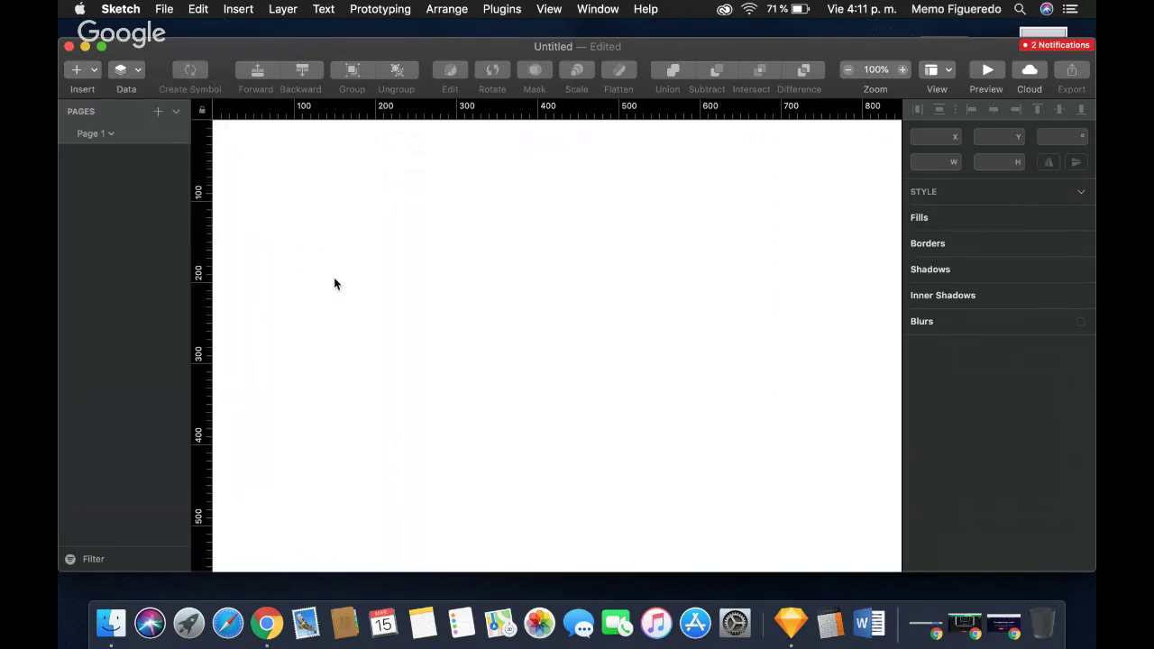
click(97, 71)
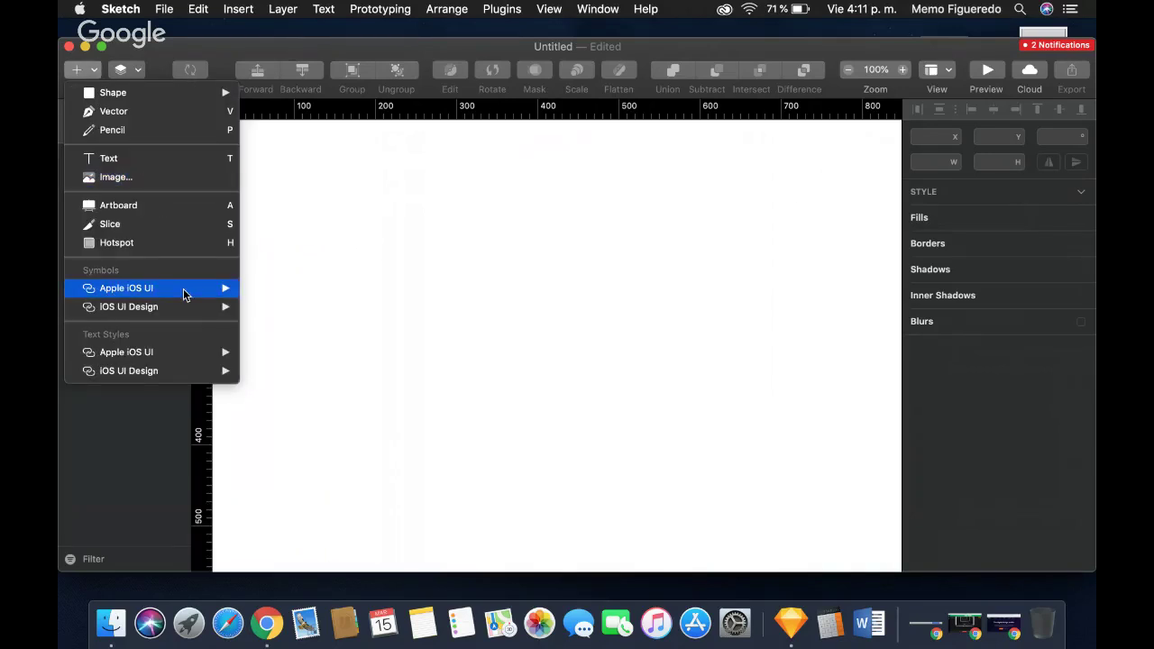
mouse_move(187, 311)
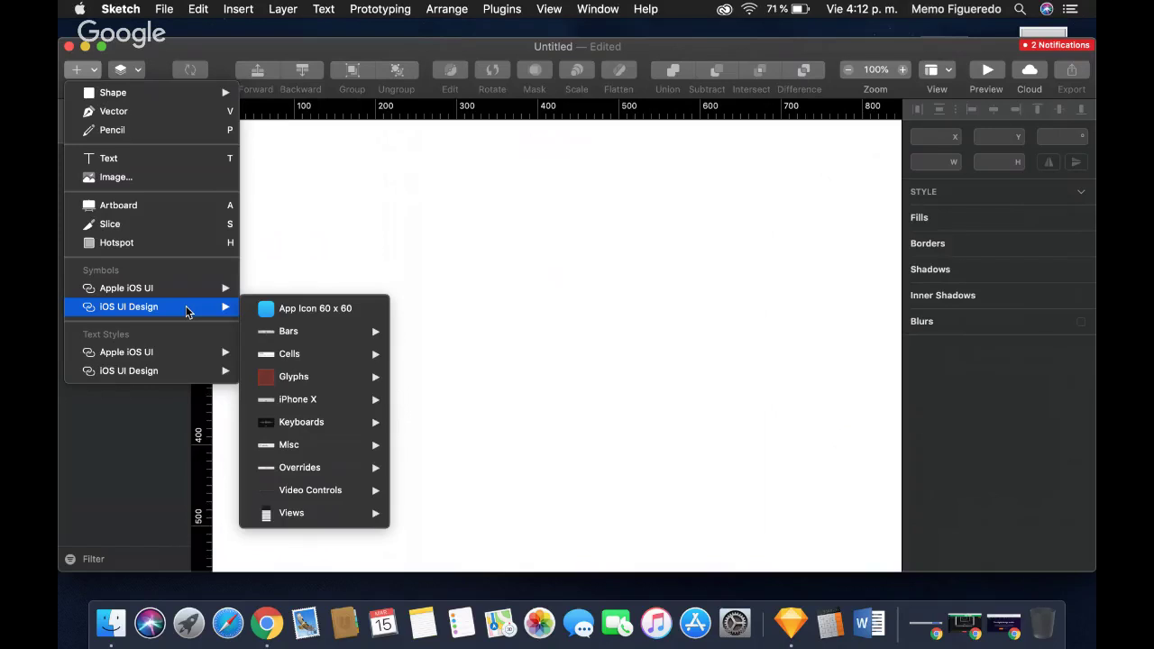
mouse_move(352, 332)
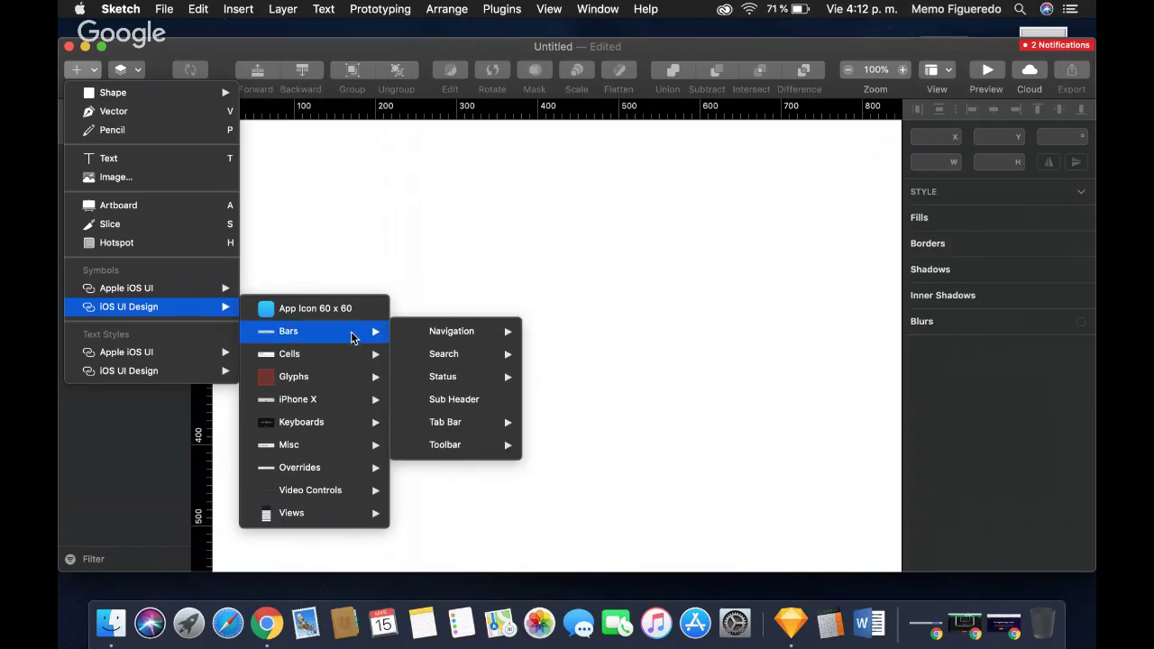
mouse_move(482, 331)
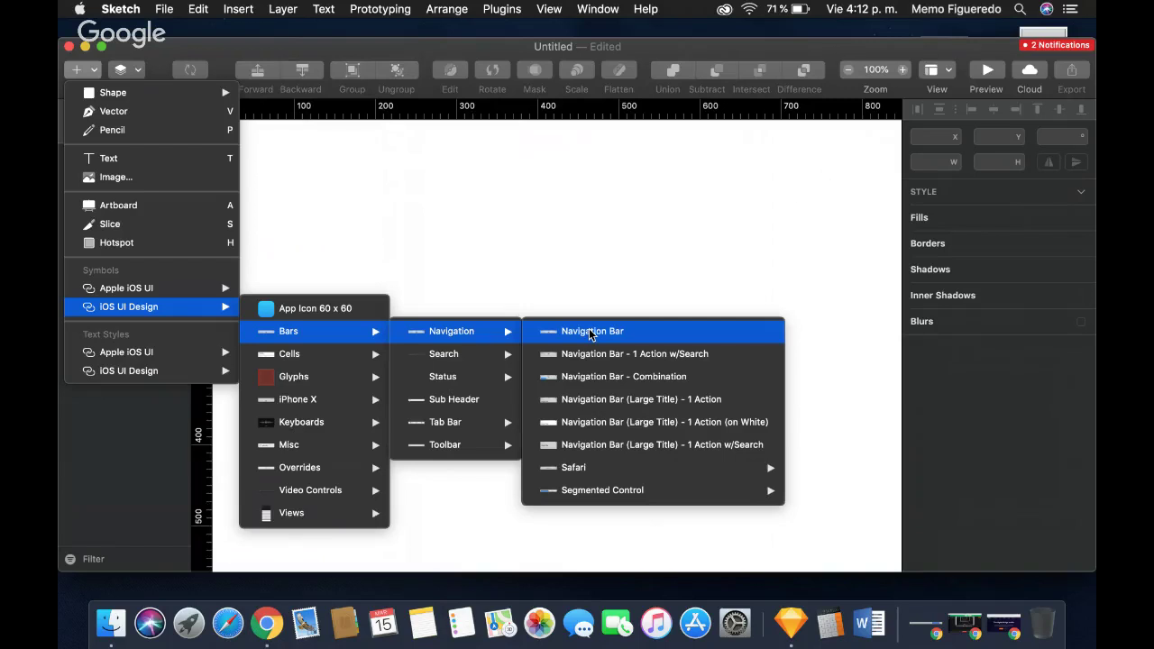
click(591, 332)
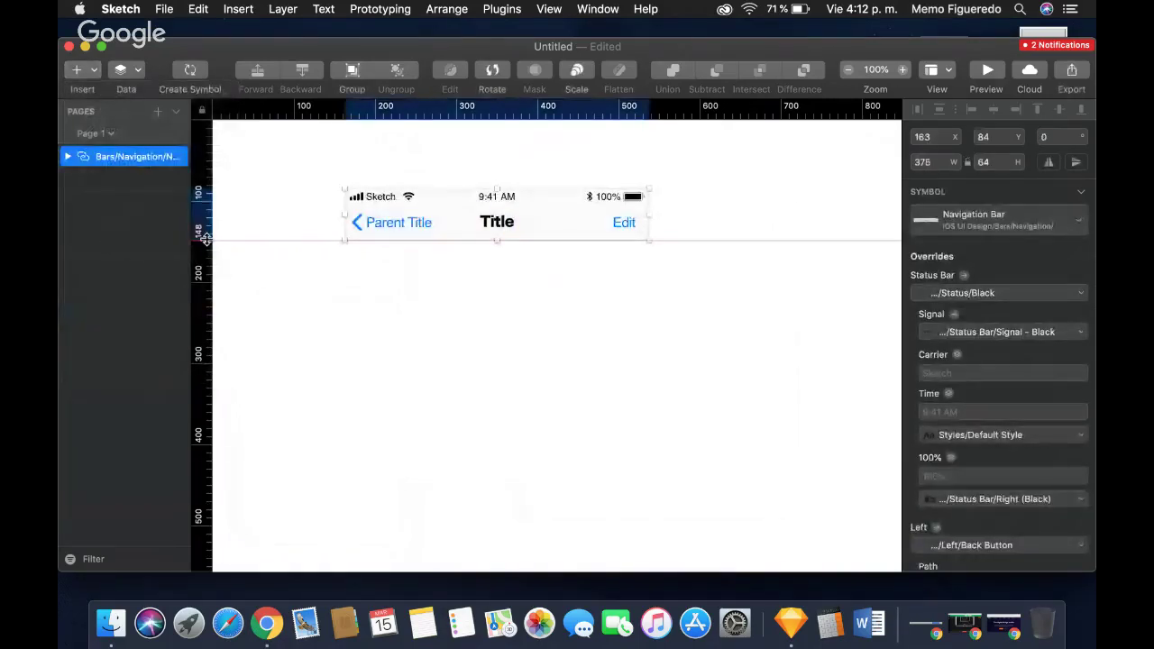
drag(587, 227, 683, 233)
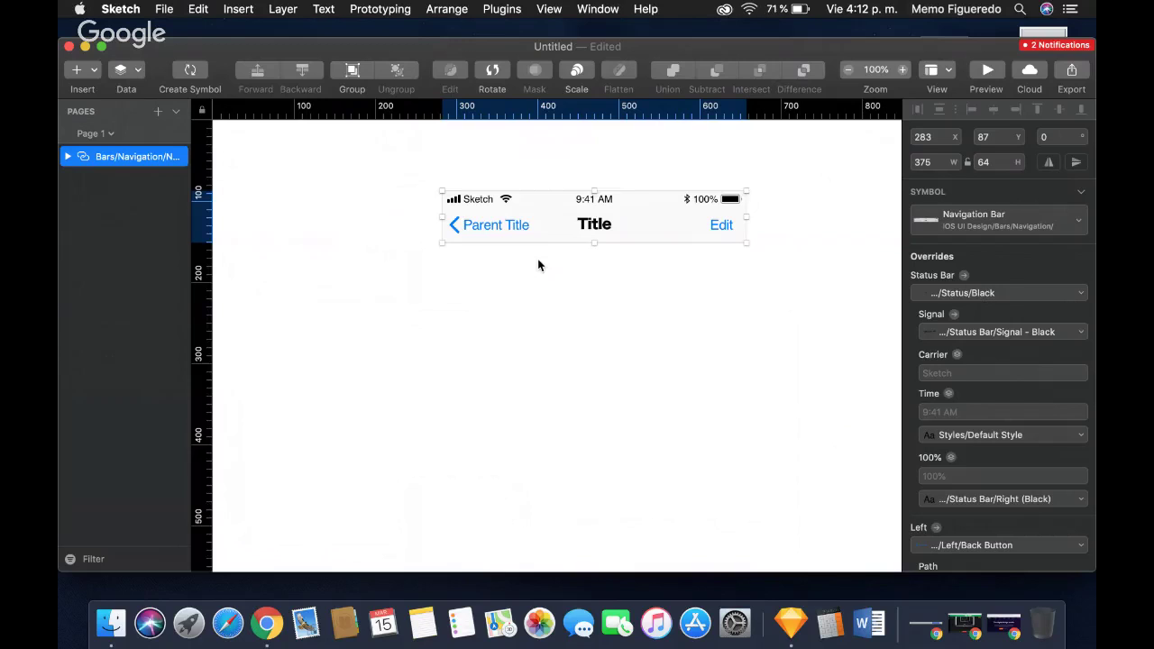
Place the 1 Action Home Screen Quick Action symbol from the Apple iOS UI library below the navigation bar, and delete it.
click(79, 71)
mouse_move(165, 288)
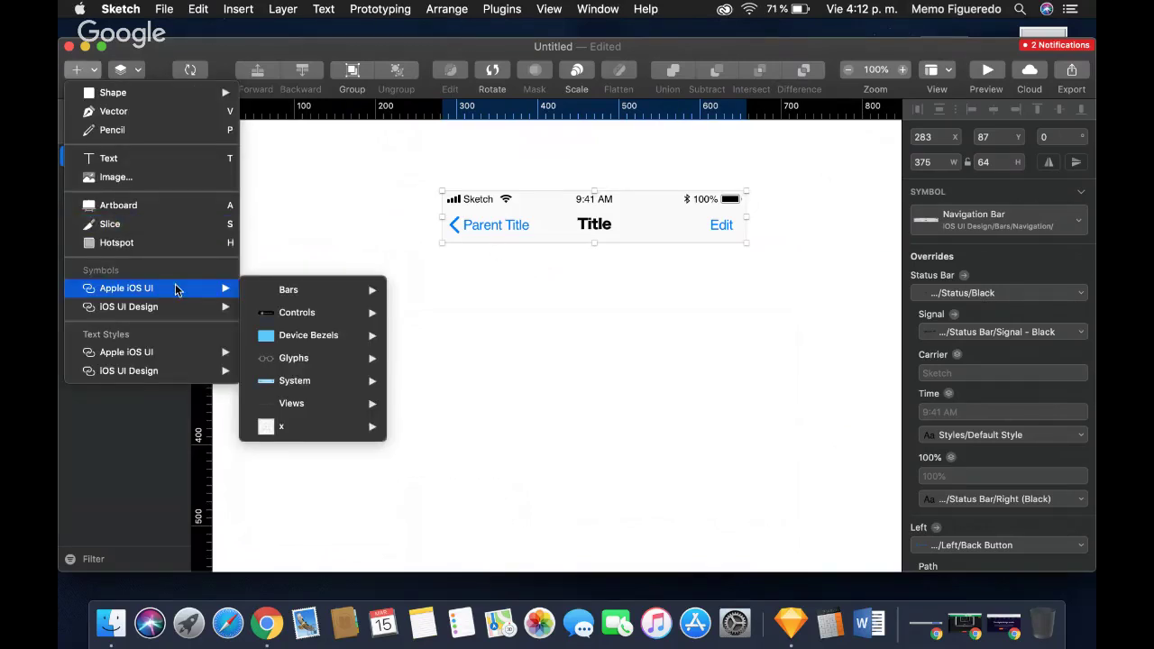
mouse_move(373, 313)
mouse_move(368, 290)
mouse_move(525, 294)
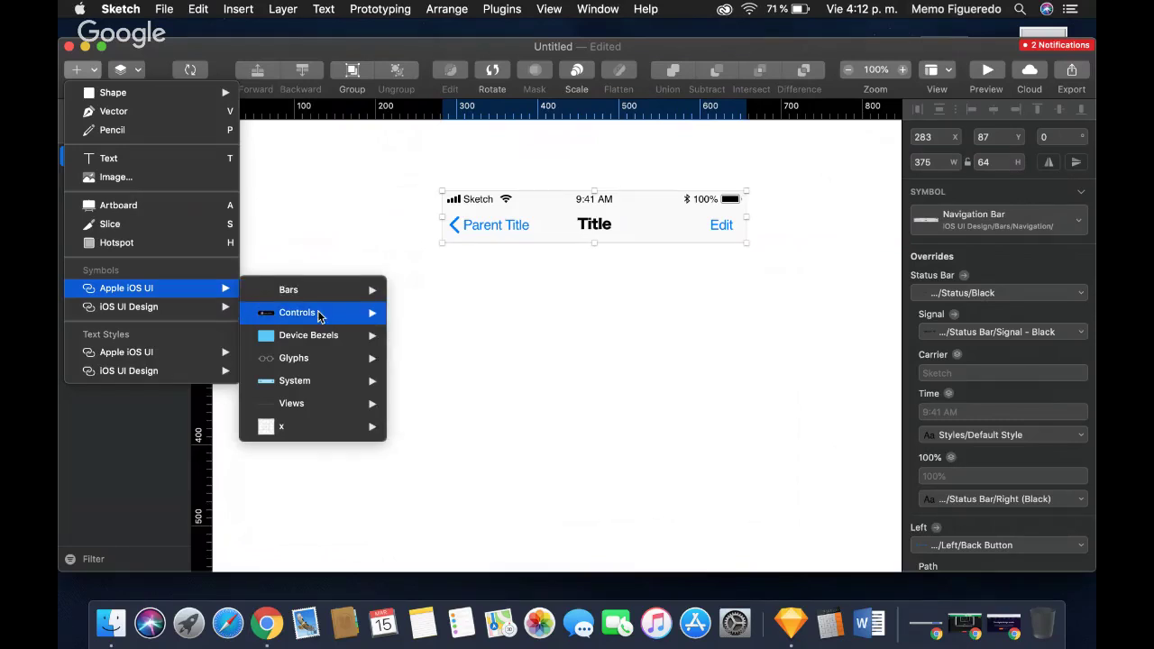
mouse_move(318, 310)
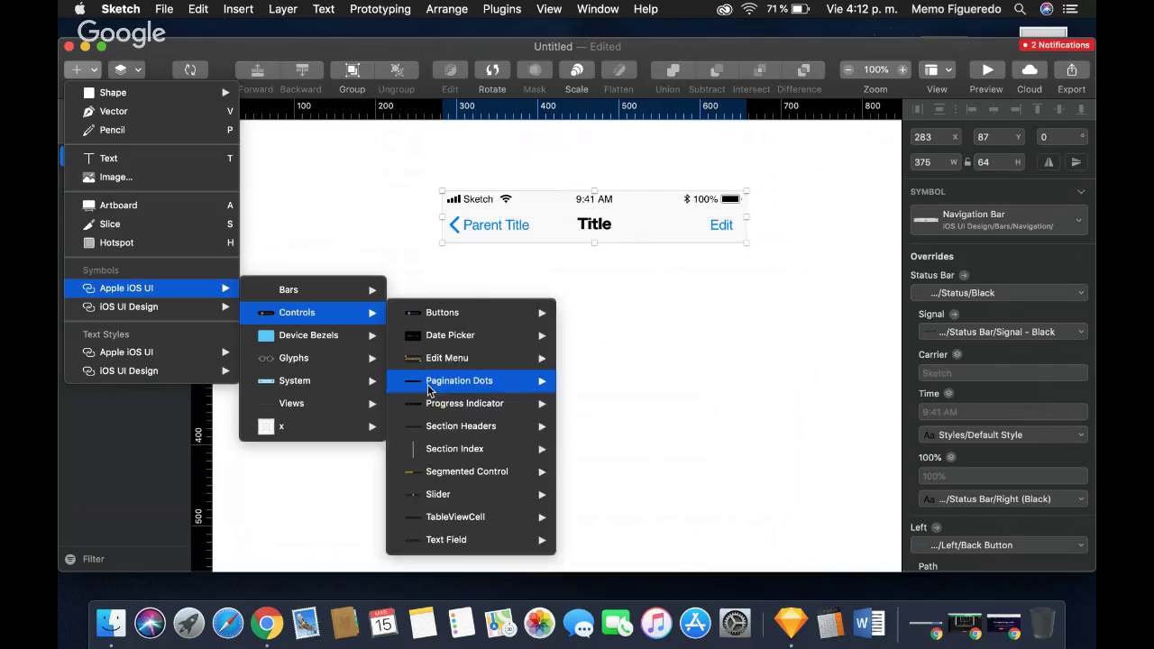
mouse_move(303, 379)
mouse_move(492, 384)
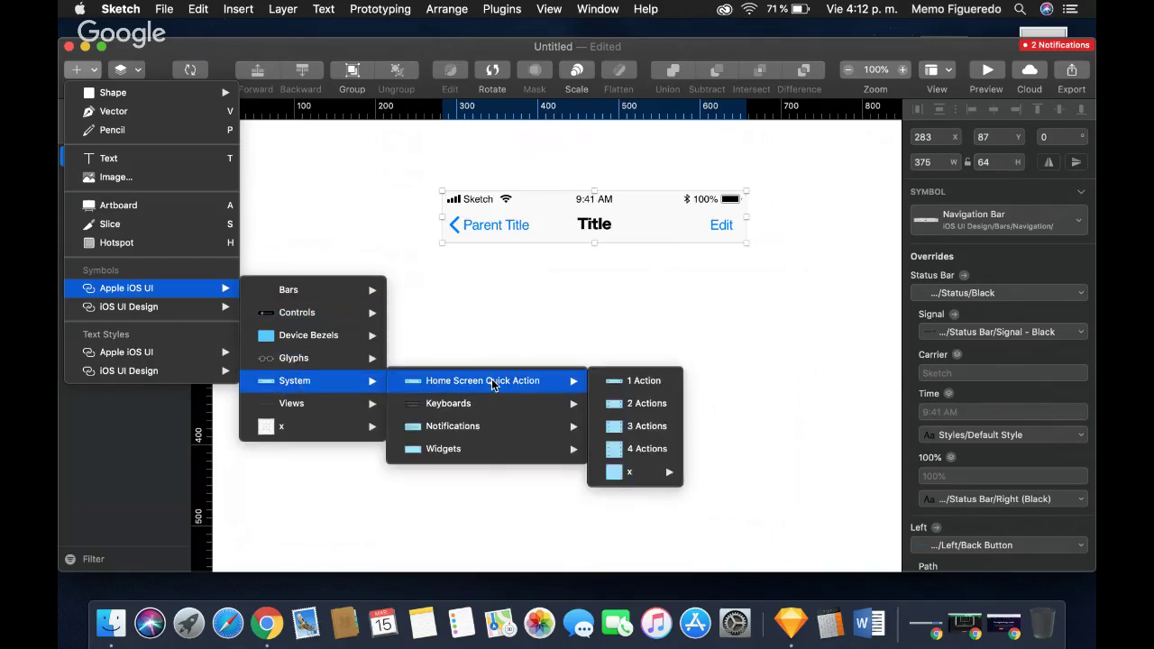
click(677, 381)
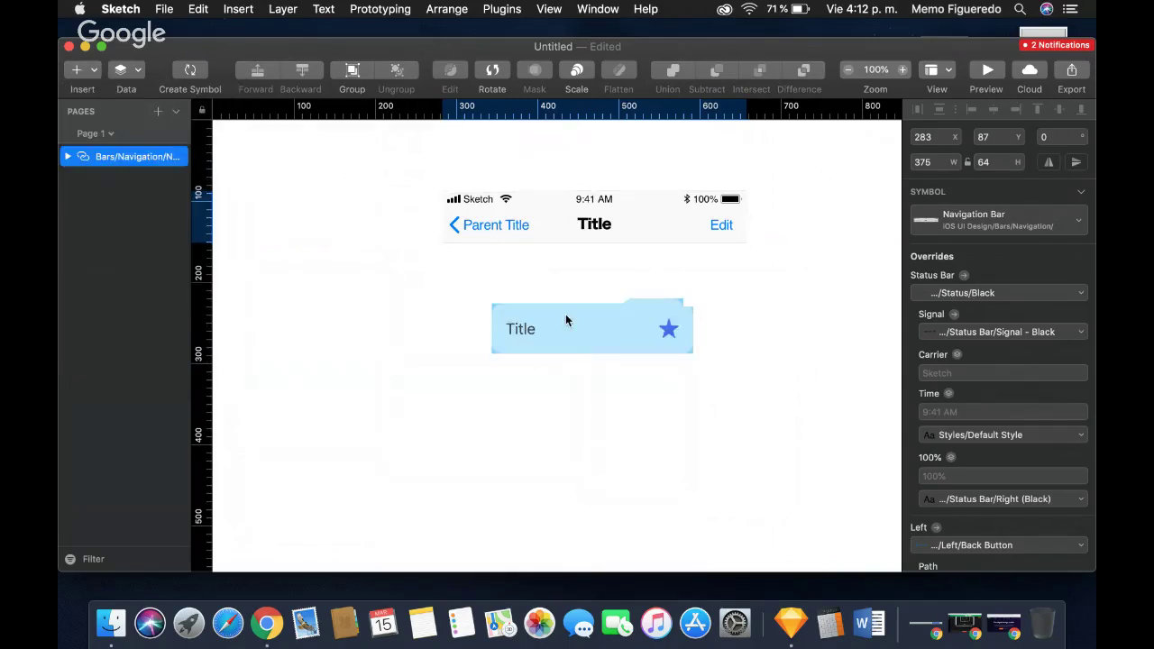
click(535, 307)
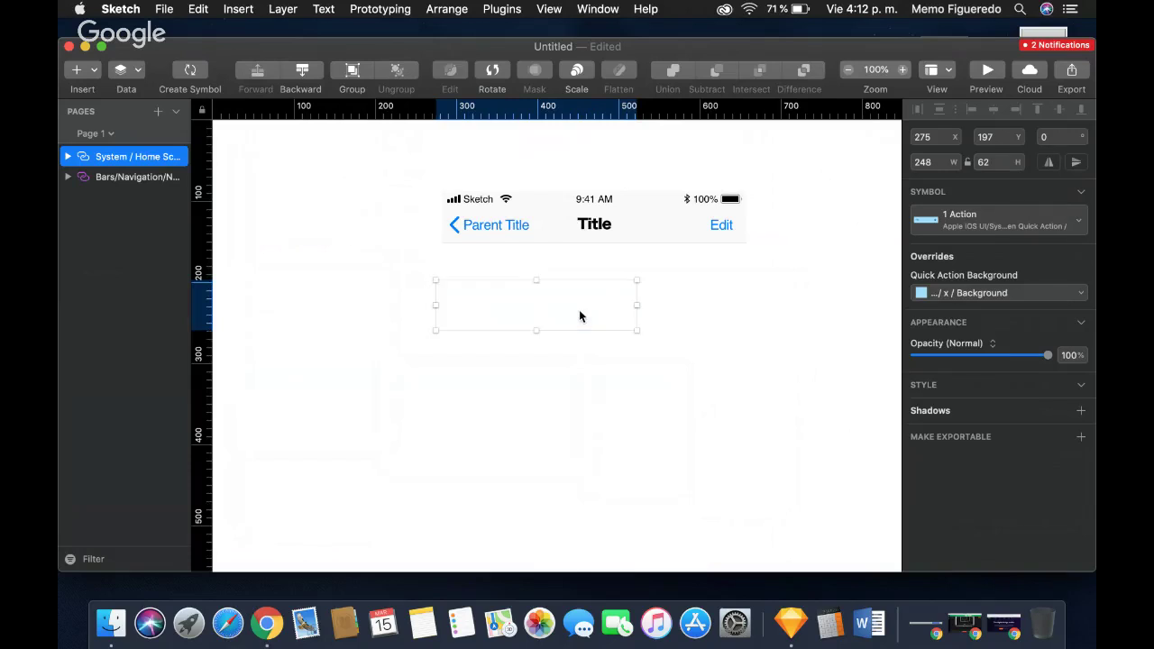
drag(580, 314, 573, 353)
key(Delete)
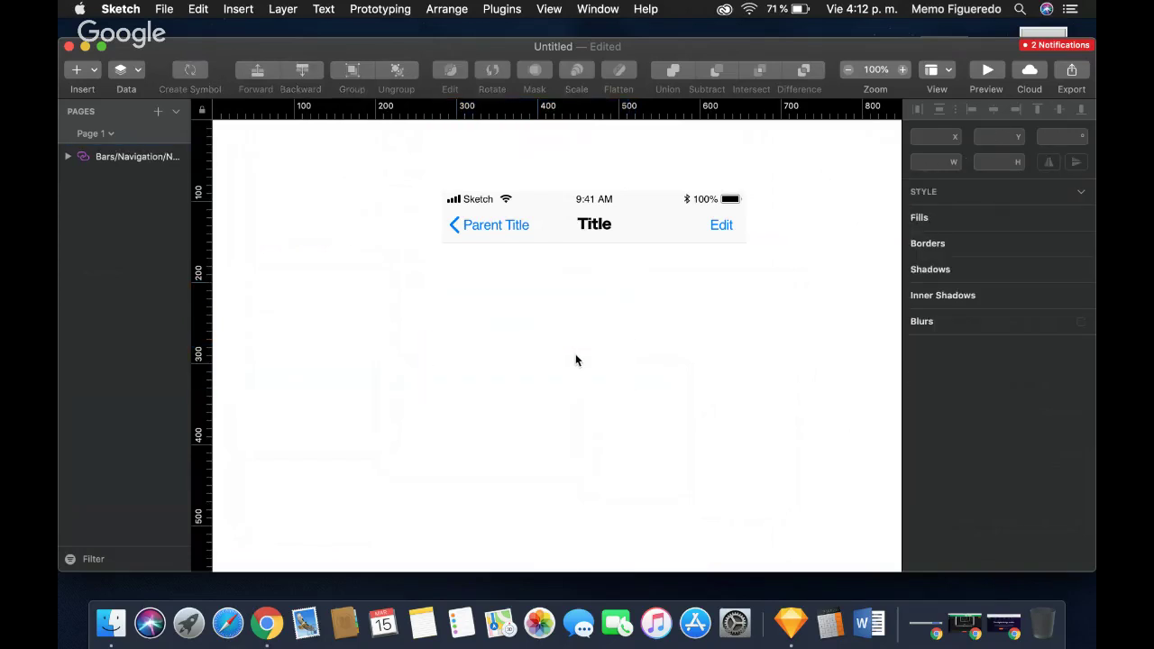
View the installed symbol libraries in the Preferences and close them.
click(118, 9)
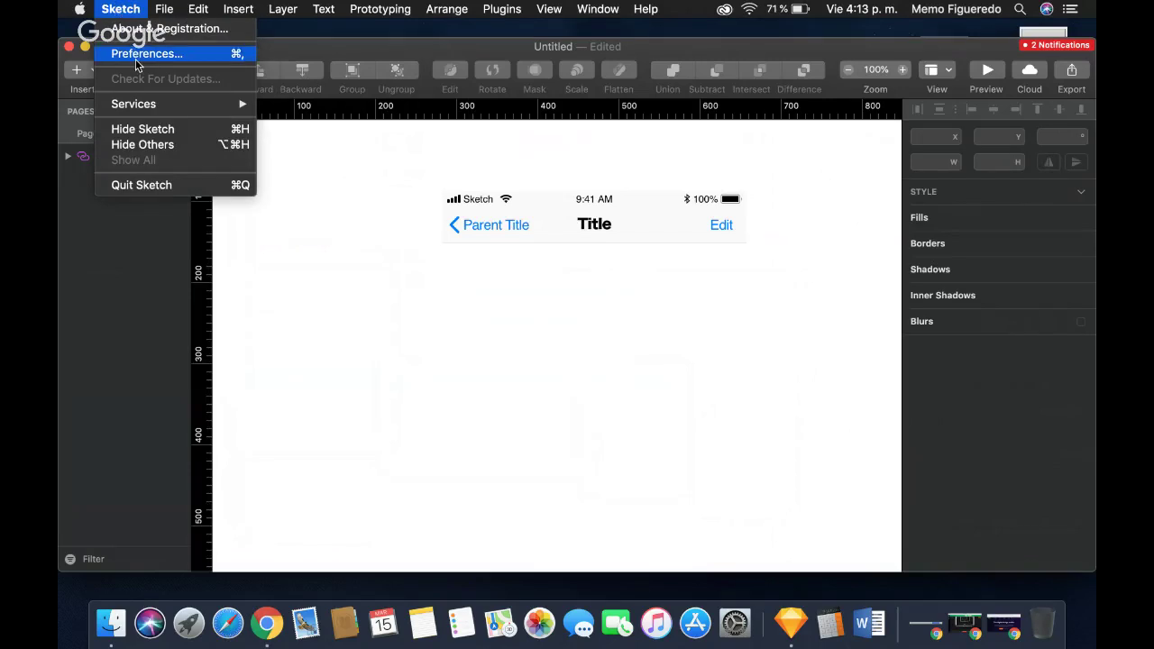
click(428, 238)
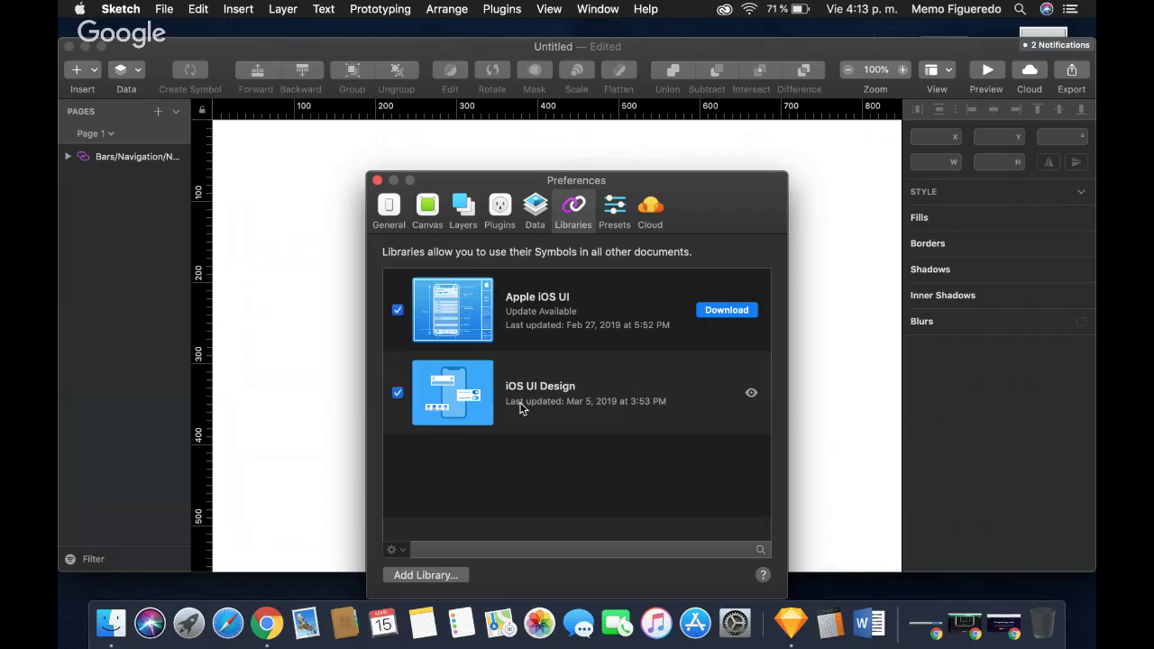
click(377, 180)
Examine the available Apple iOS UI bar symbols and the navigation bar's nested layers, and delete the navigation bar.
click(586, 215)
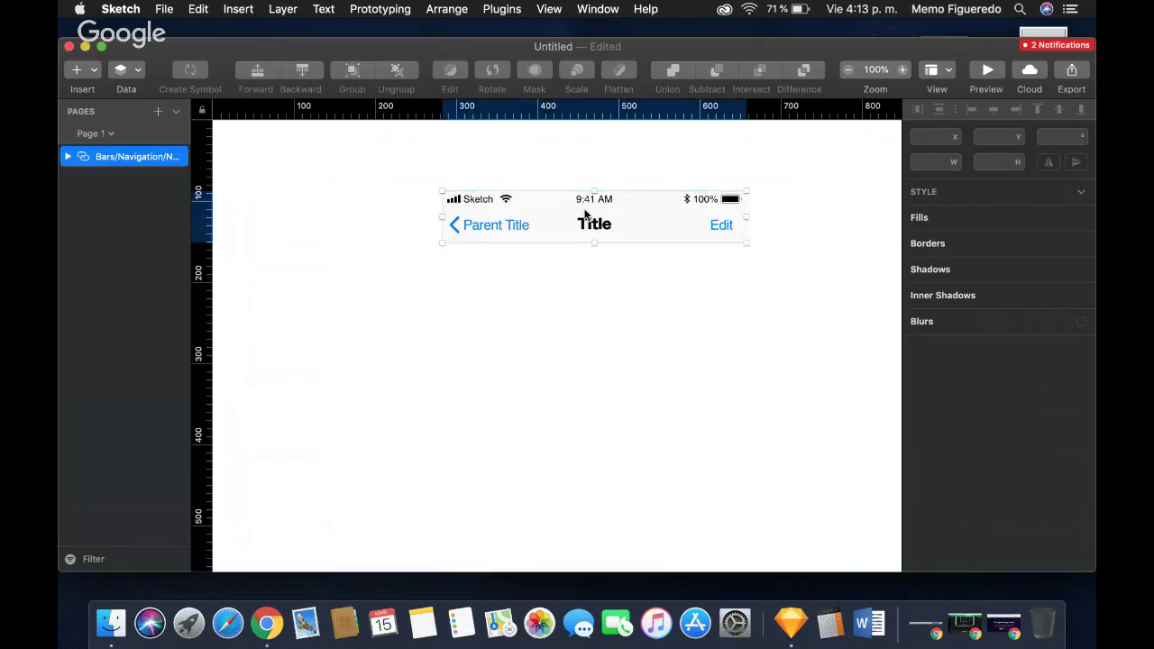
click(77, 69)
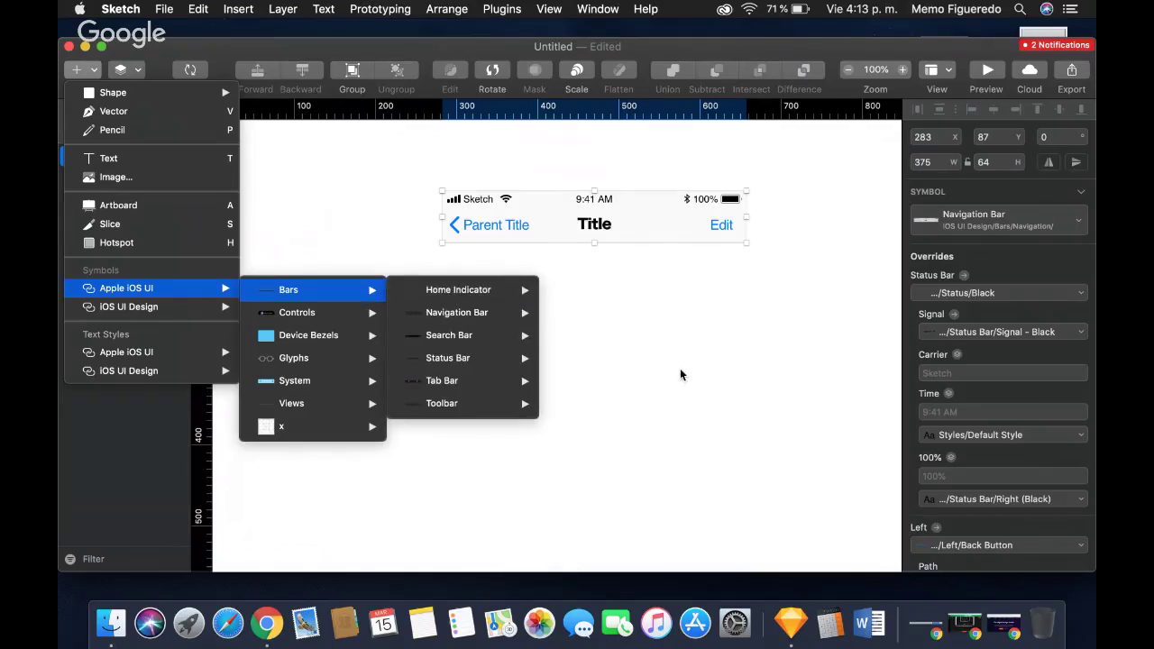
click(734, 269)
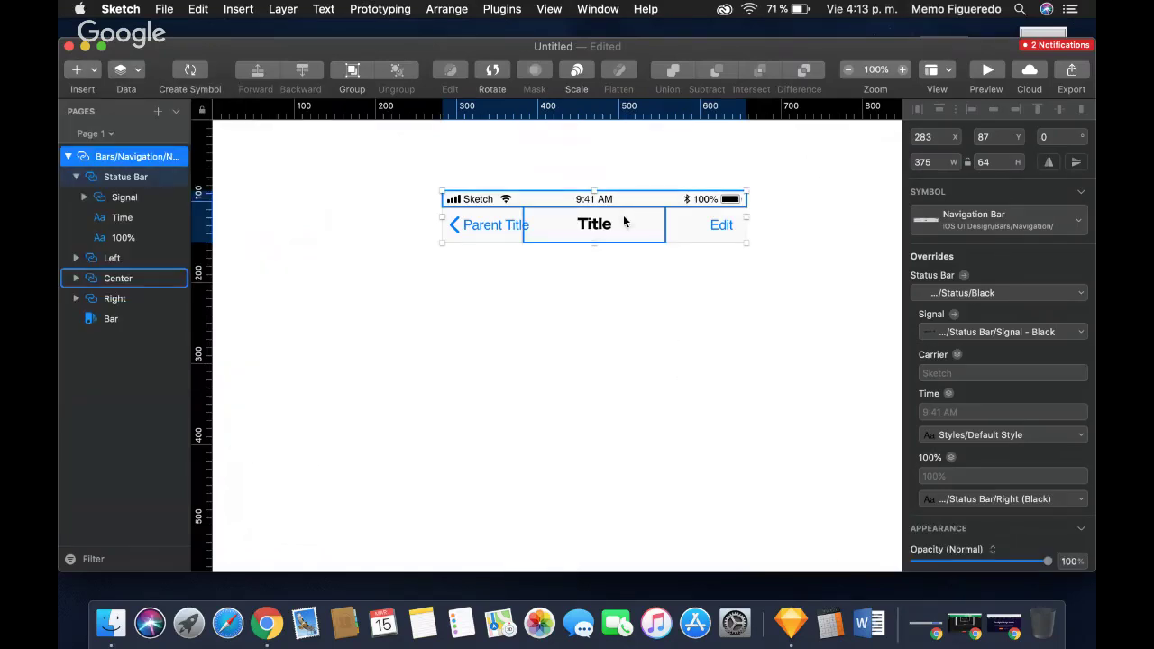
click(695, 262)
click(690, 240)
key(BackSpace)
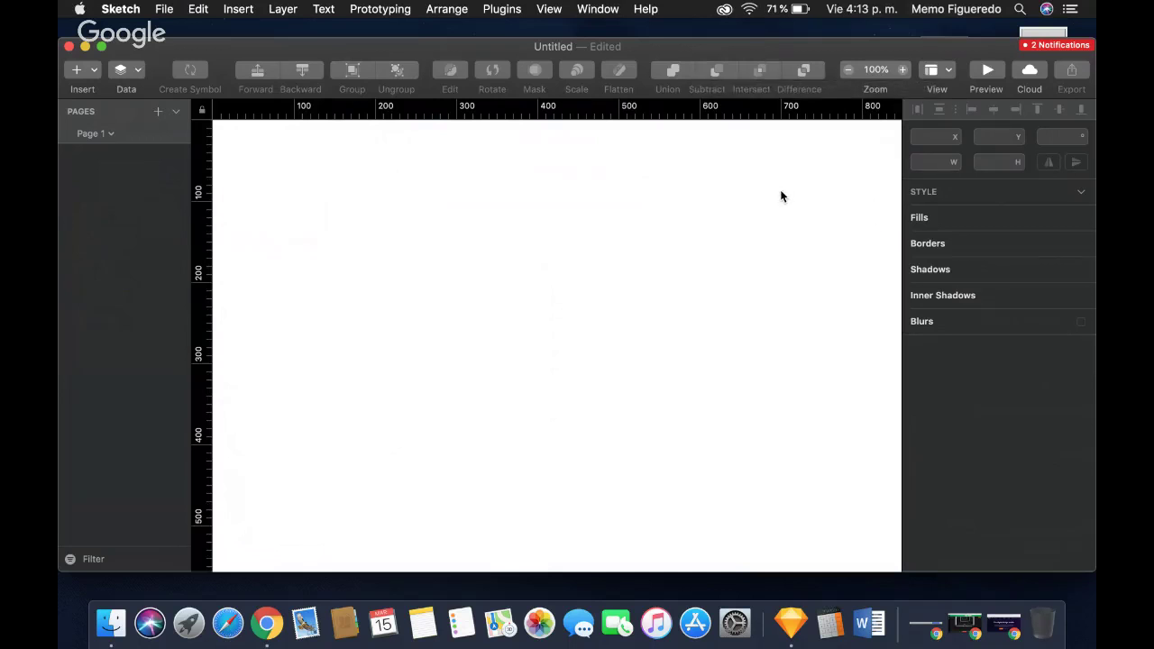
Draw a rectangle shape about 199 by 199 in size at about X 98, Y 116 on the empty canvas.
click(92, 70)
mouse_move(102, 96)
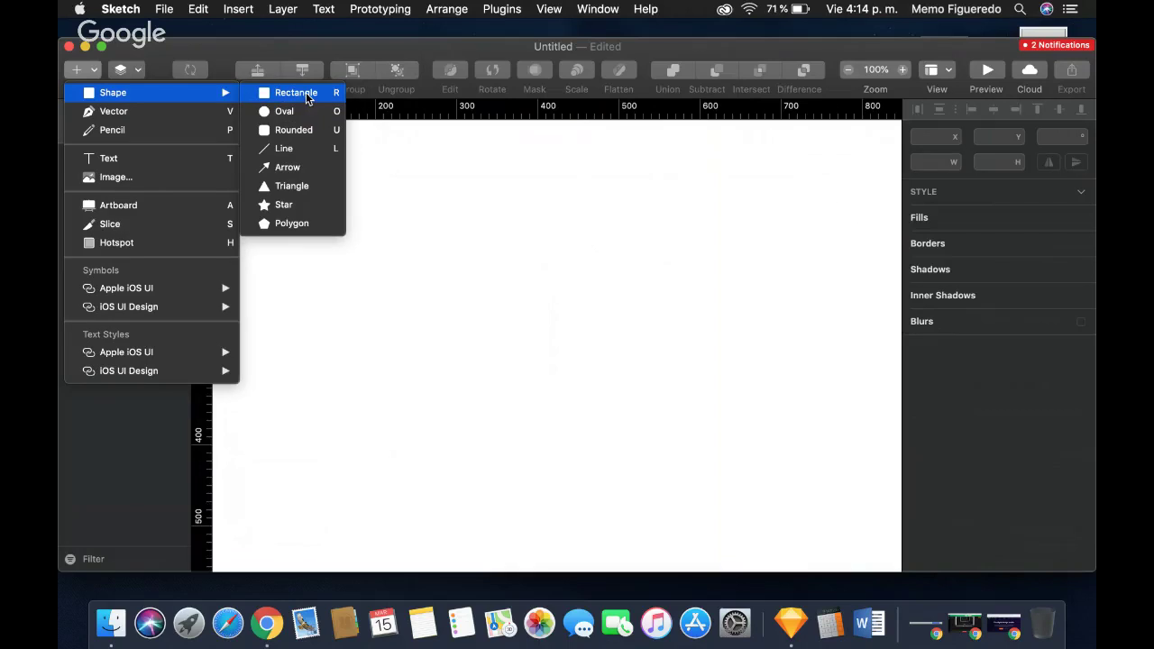
click(306, 92)
drag(292, 214, 453, 347)
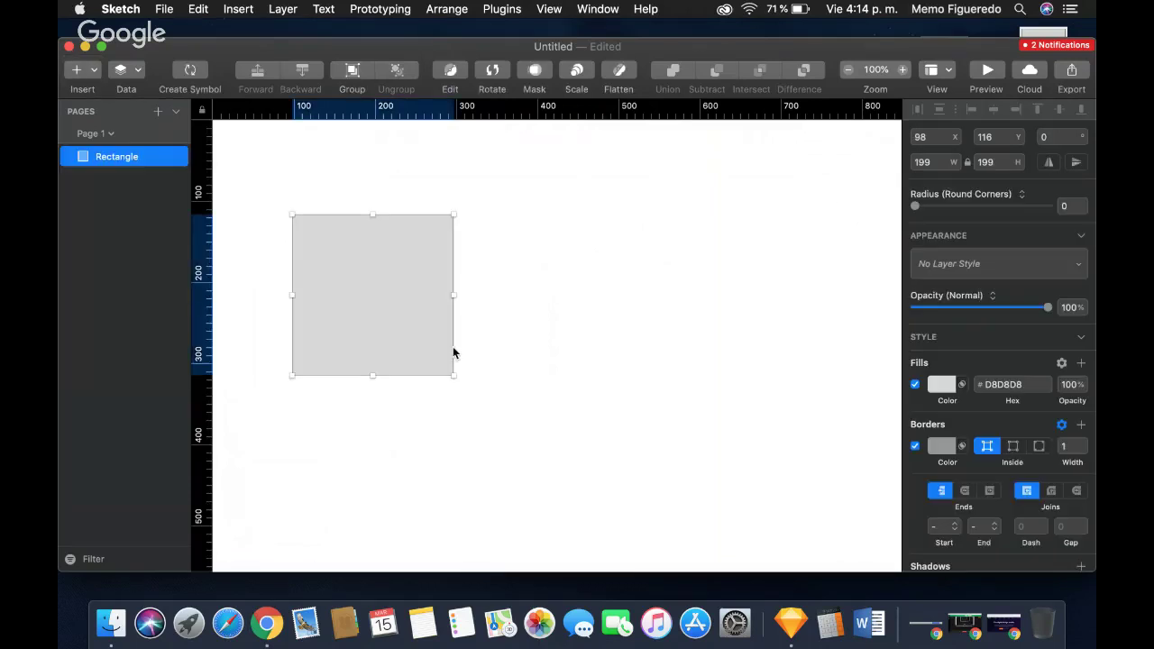
Draw a circle about 218 by 218 and place it over the square's right part at about X 188, Y 97.
click(94, 73)
mouse_move(109, 92)
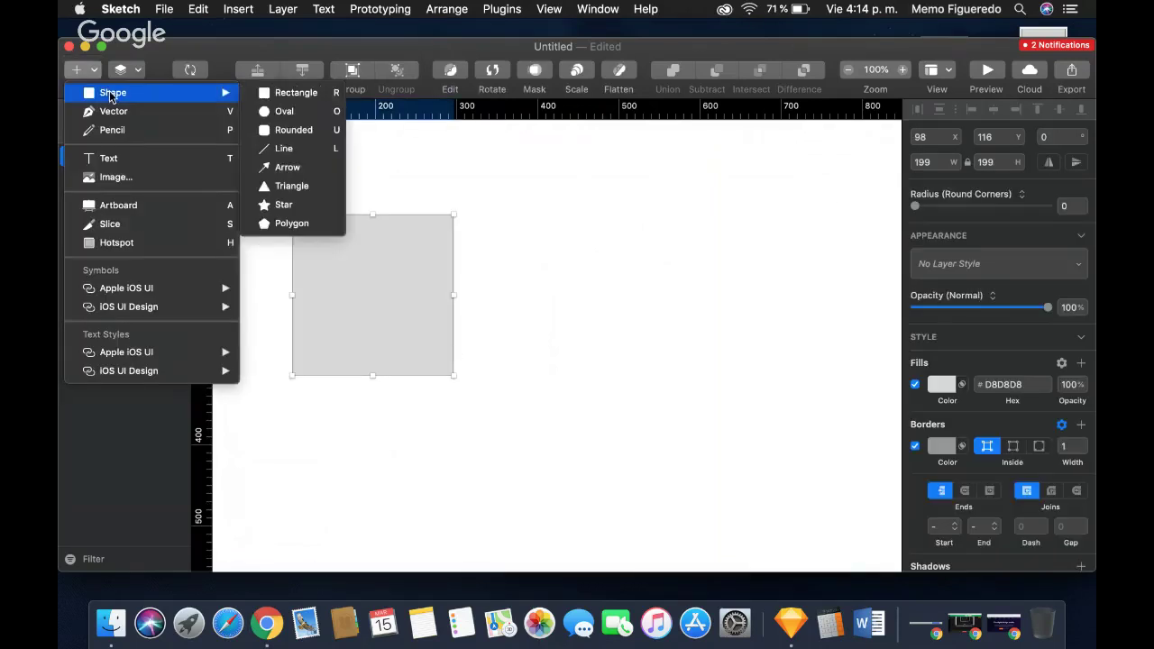
click(307, 111)
drag(390, 238, 573, 401)
drag(539, 357, 530, 317)
drag(527, 321, 516, 326)
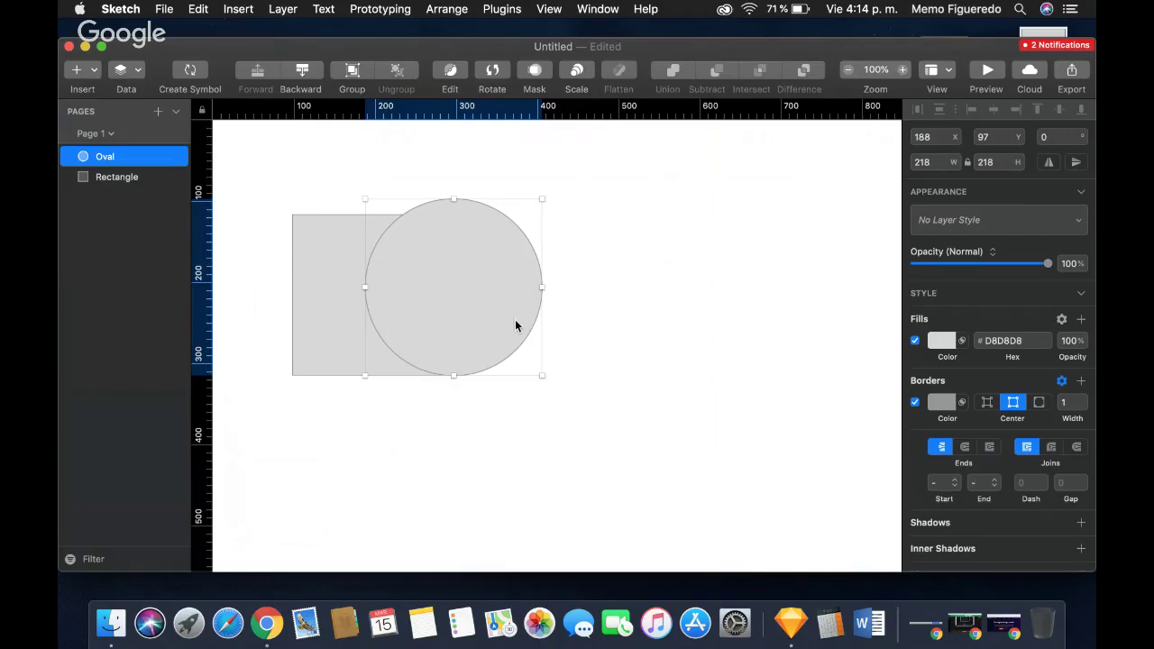
Combine the square and the overlapping circle into one shape with the Union operation.
click(492, 467)
drag(491, 472, 365, 186)
click(672, 72)
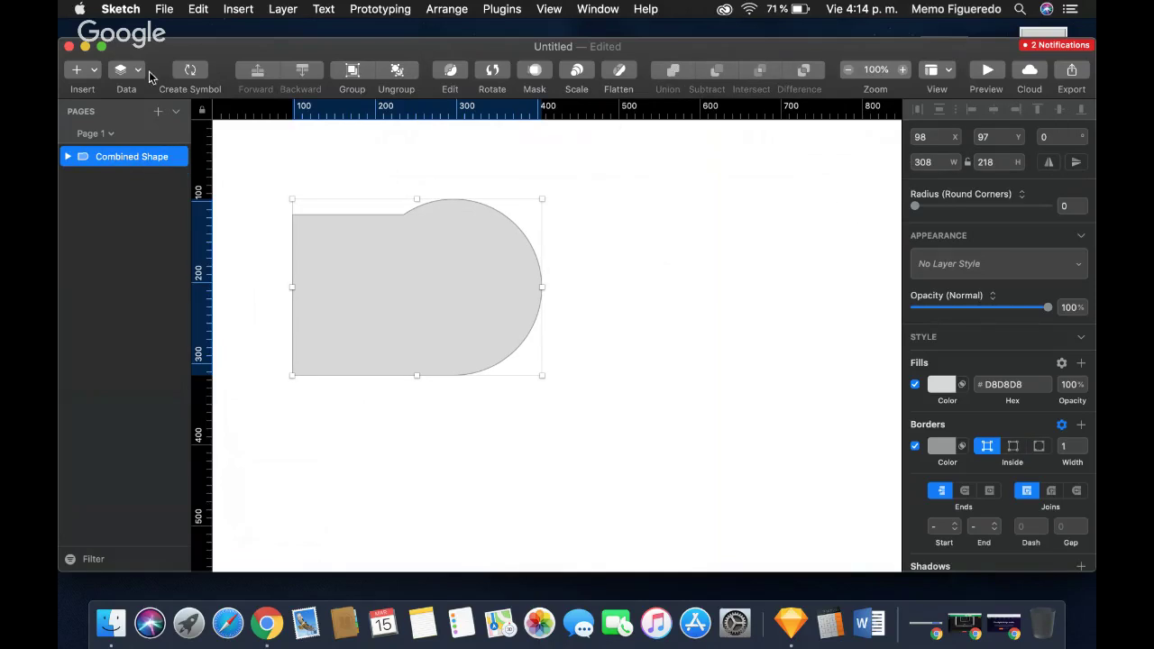
click(584, 477)
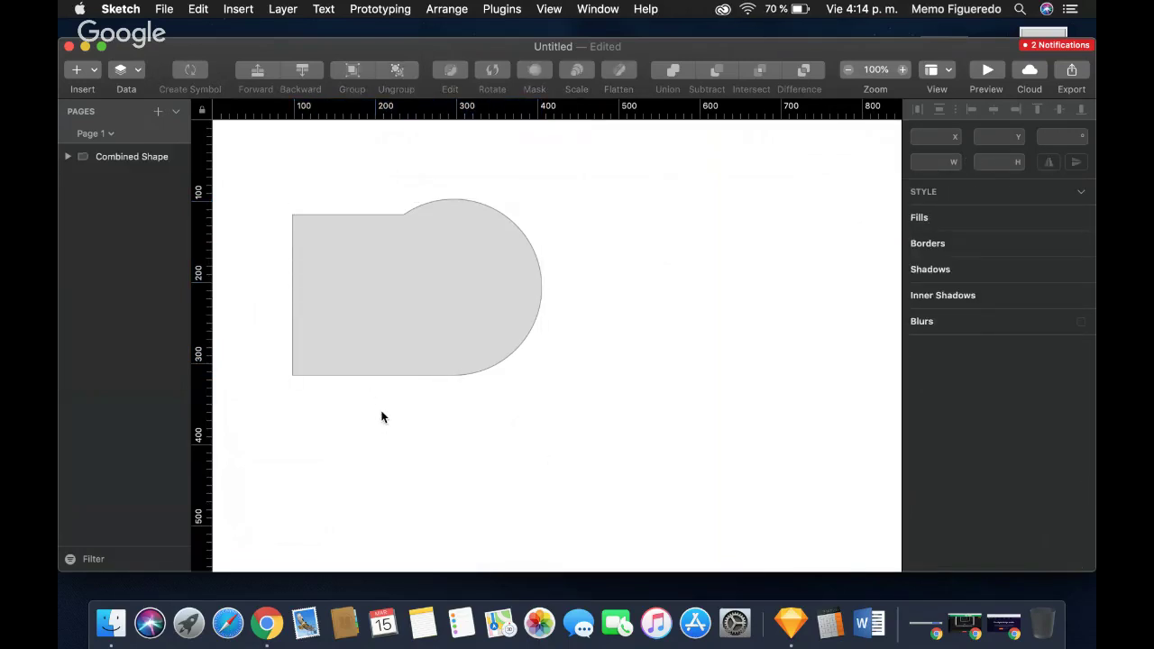
key(t)
key(o)
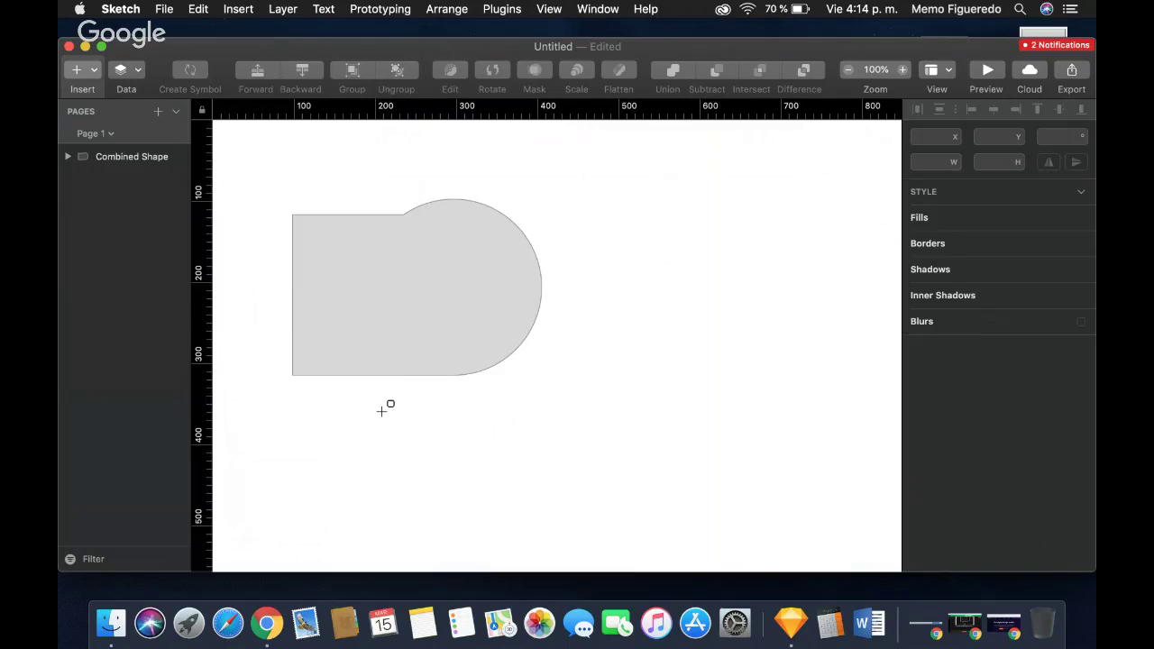
key(Escape)
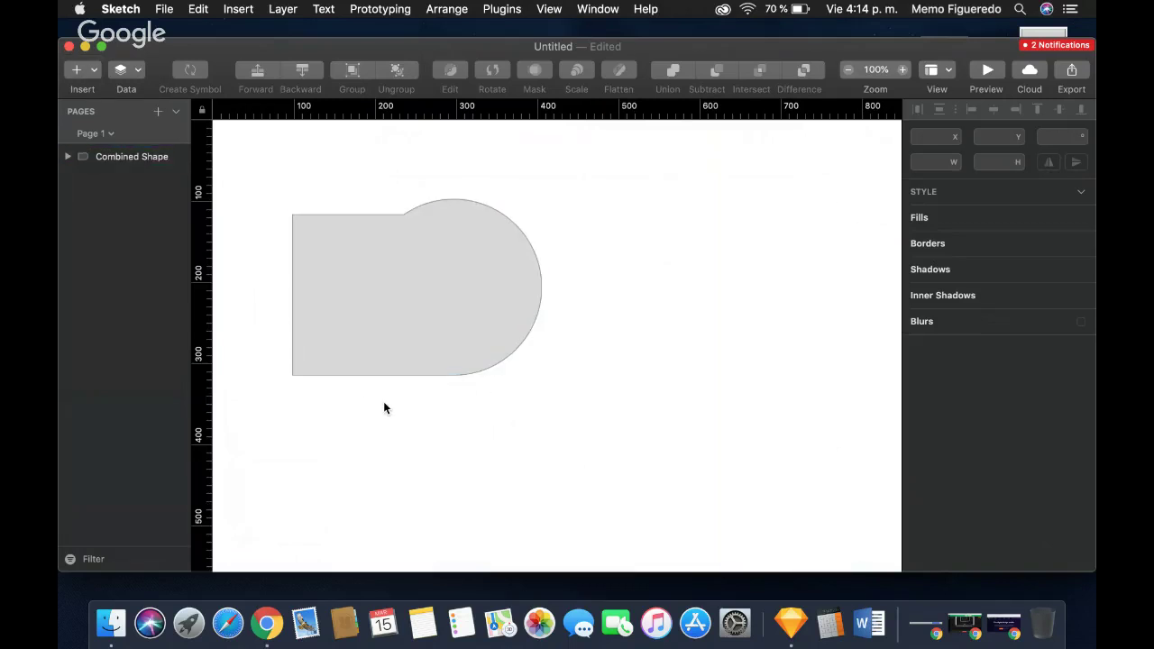
Add the text label "union" and centre it below the combined shape.
key(t)
drag(384, 402, 538, 429)
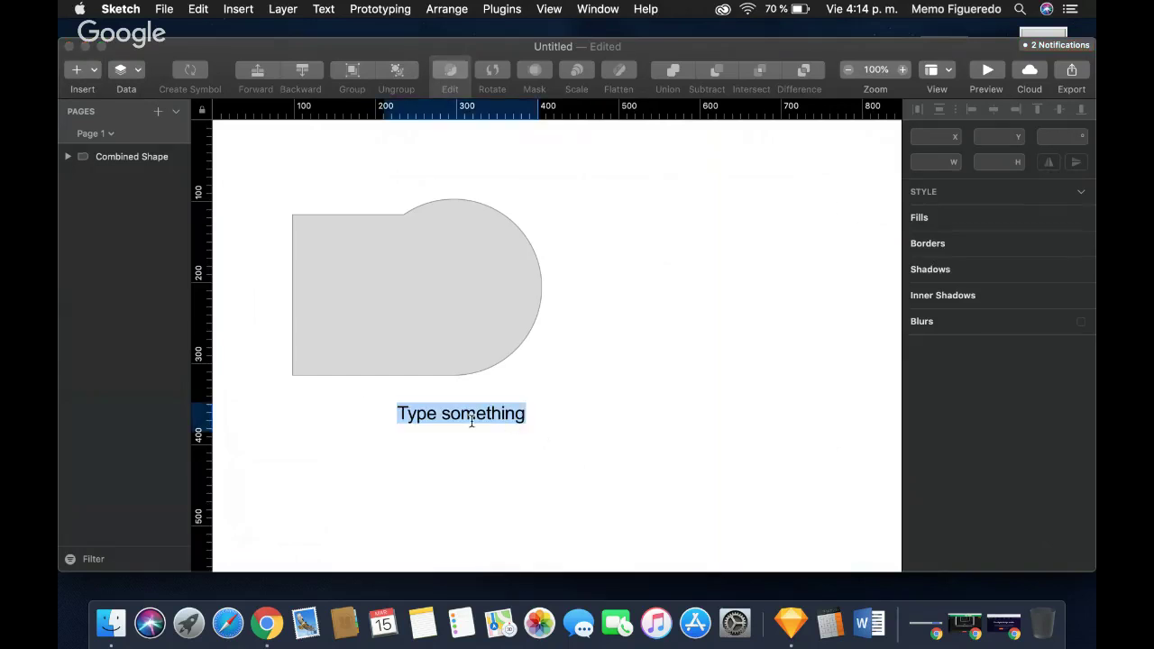
text(union)
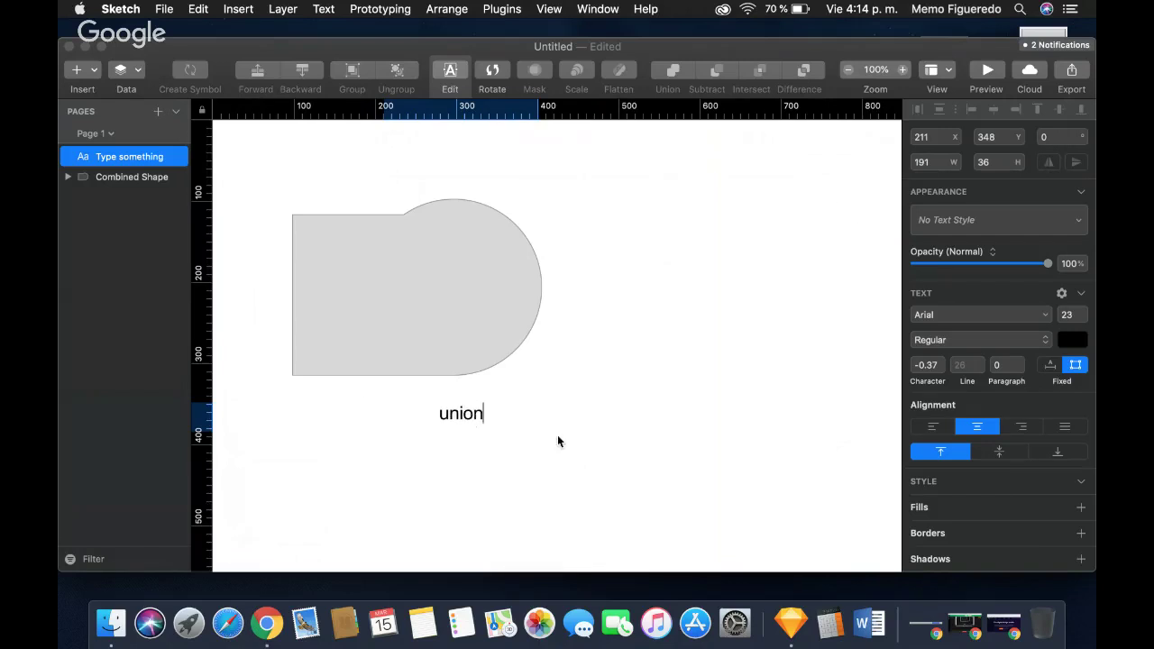
key(Escape)
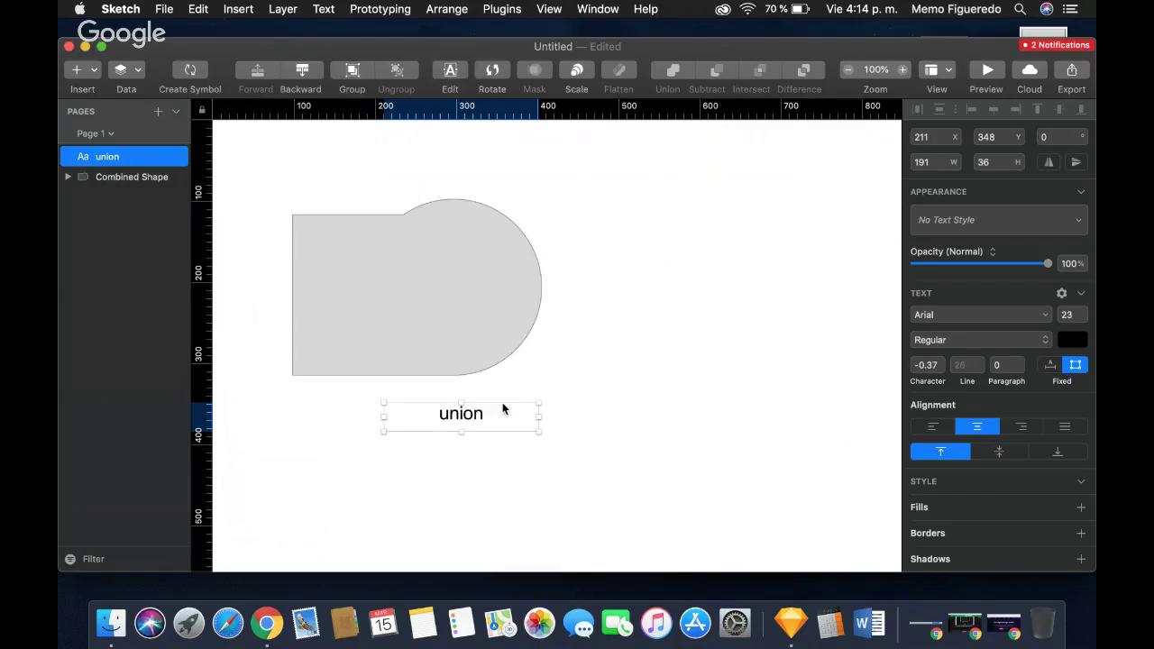
drag(502, 402, 435, 399)
click(660, 398)
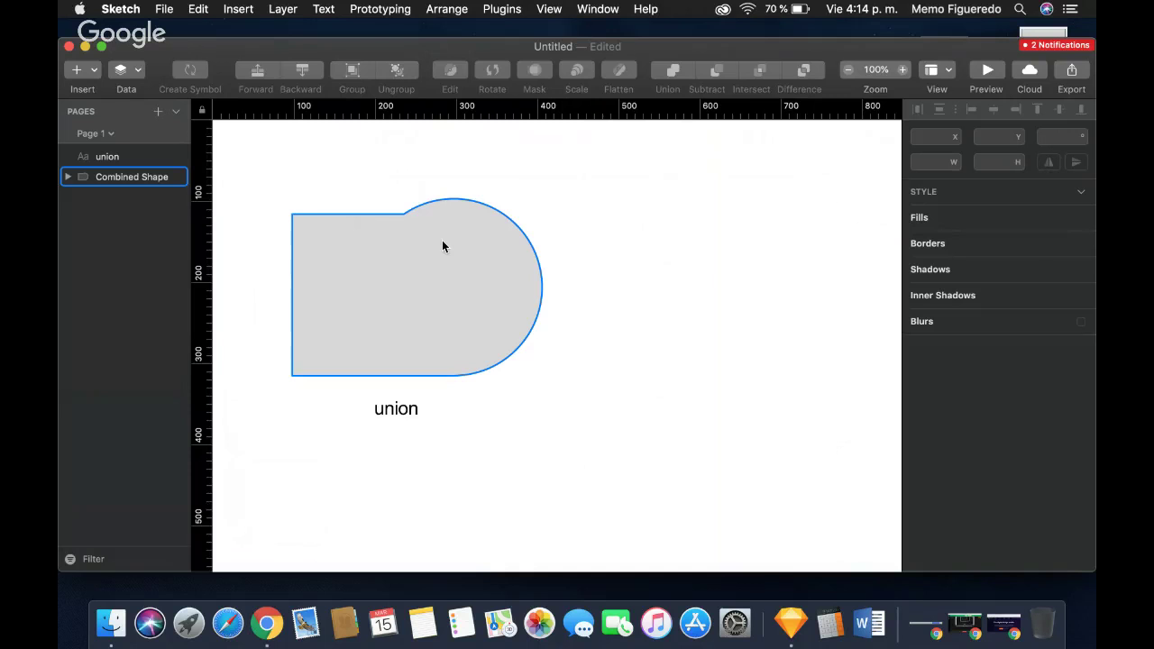
click(569, 271)
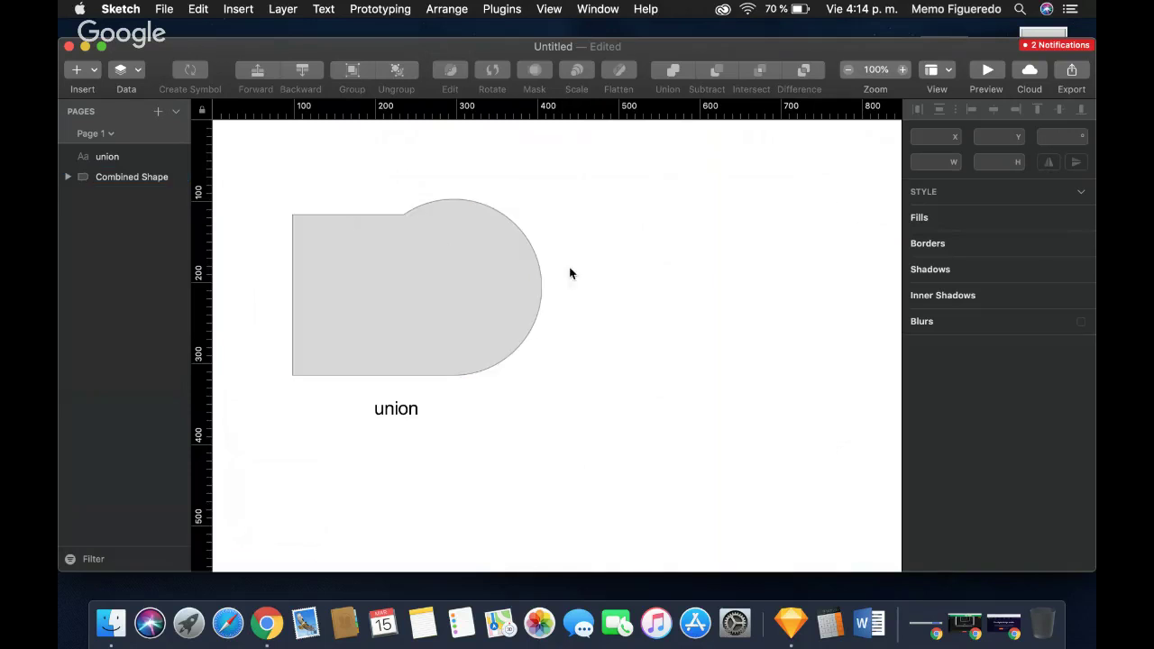
Draw a second square about 191 by 191 on the empty canvas to the right of the union shape.
scroll(580, 270, right, 3)
scroll(581, 271, right, 1)
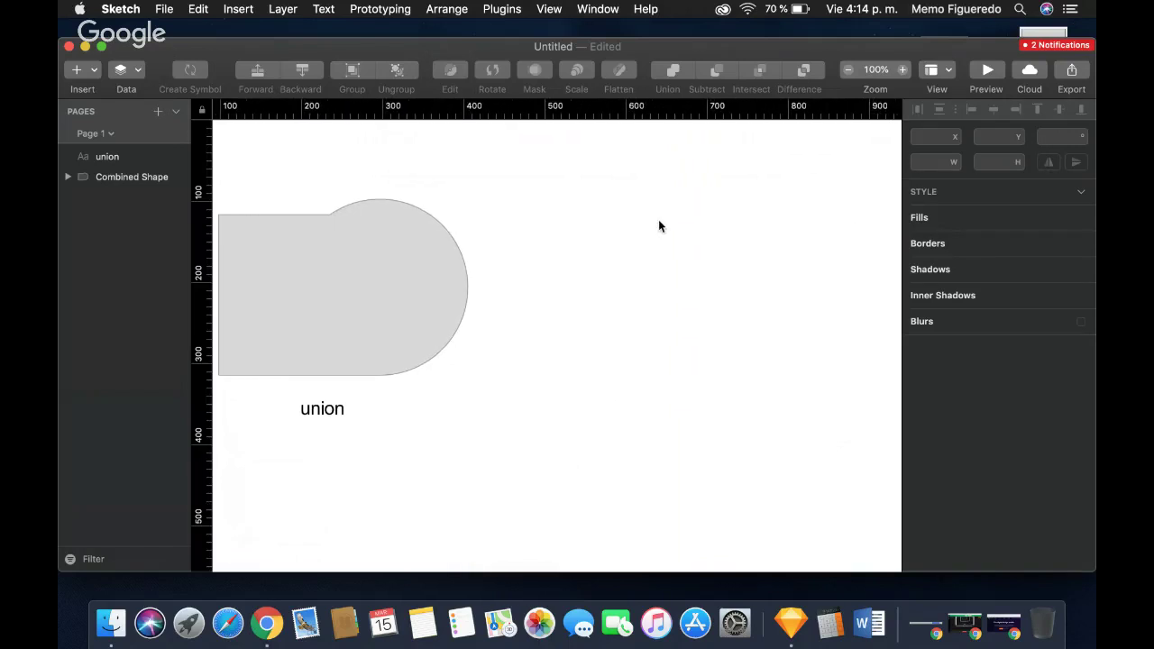
click(93, 71)
mouse_move(110, 92)
click(314, 94)
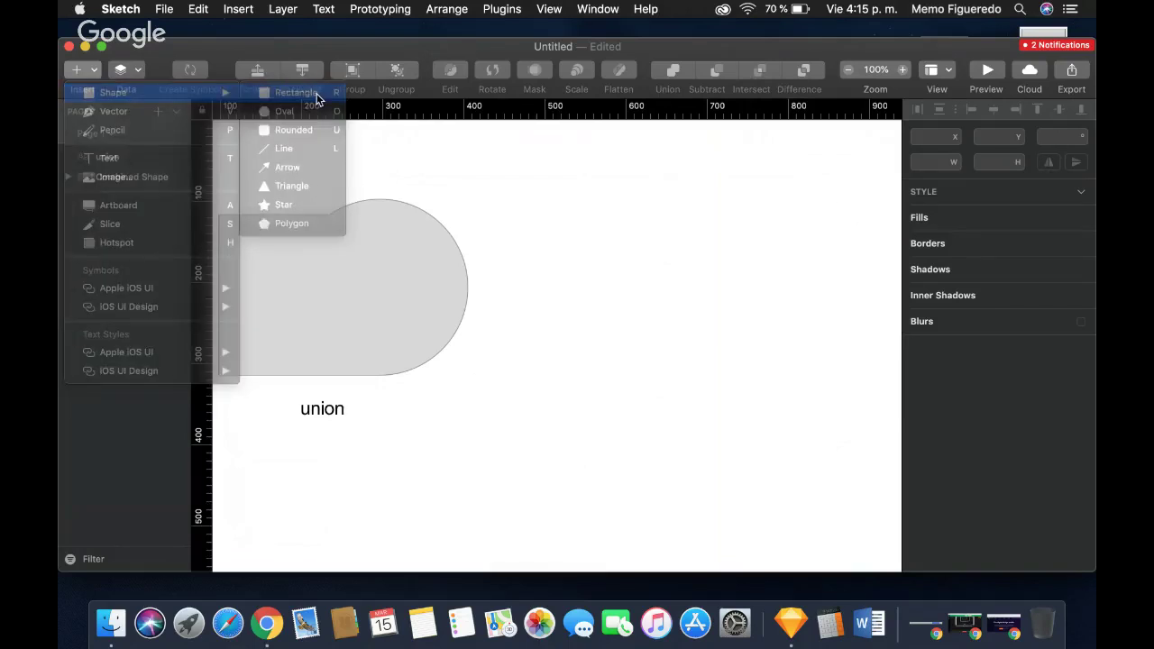
drag(544, 235, 699, 390)
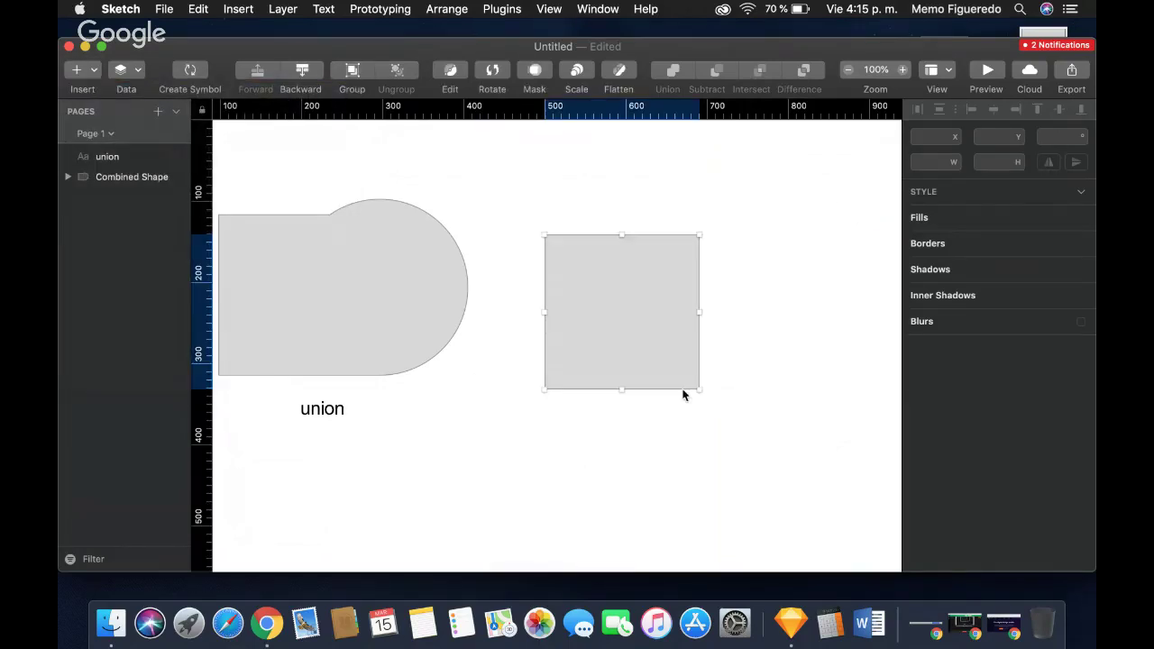
Draw a circle about 198 by 198 and place it over the second square's right part at about X 594, Y 104.
click(122, 70)
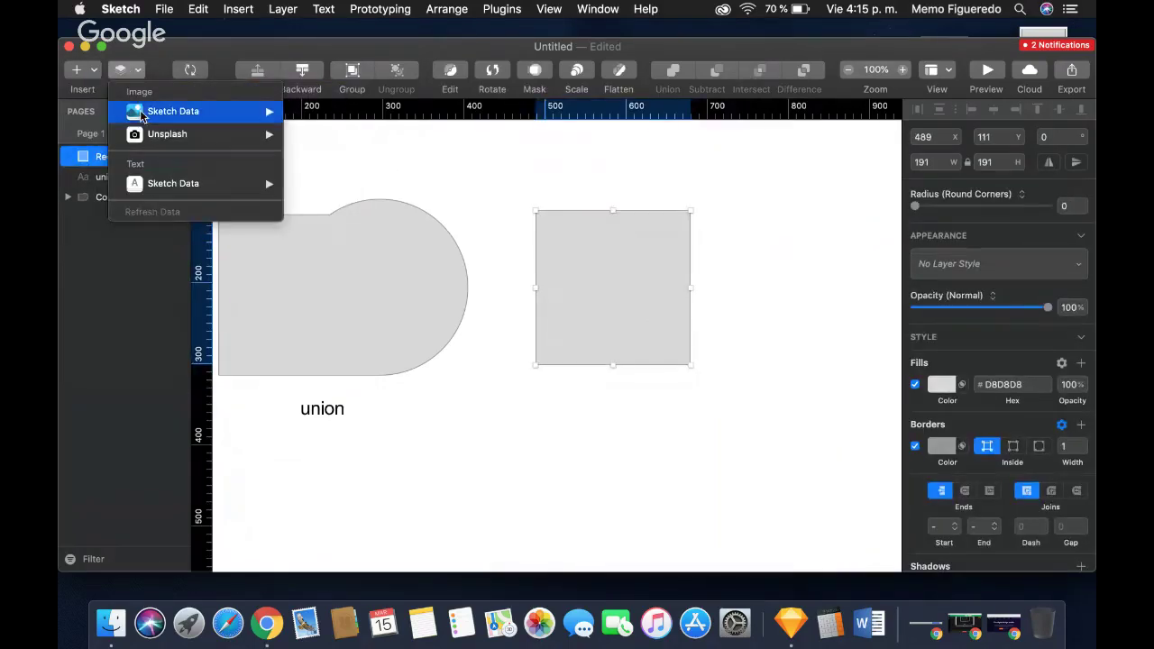
click(92, 73)
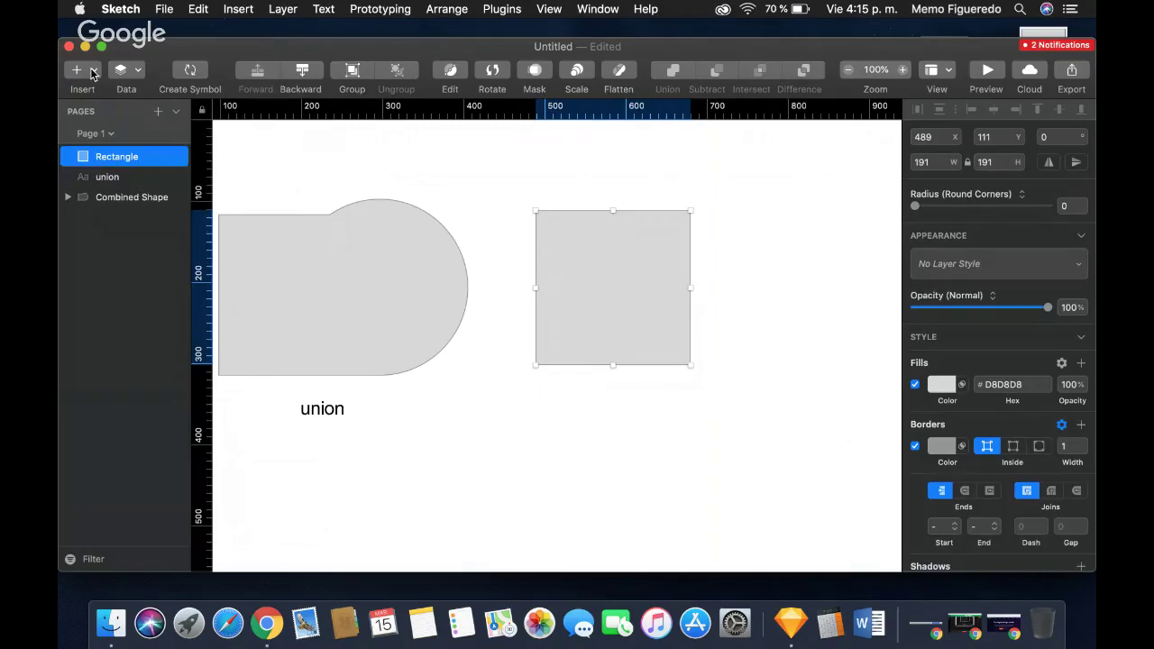
click(93, 72)
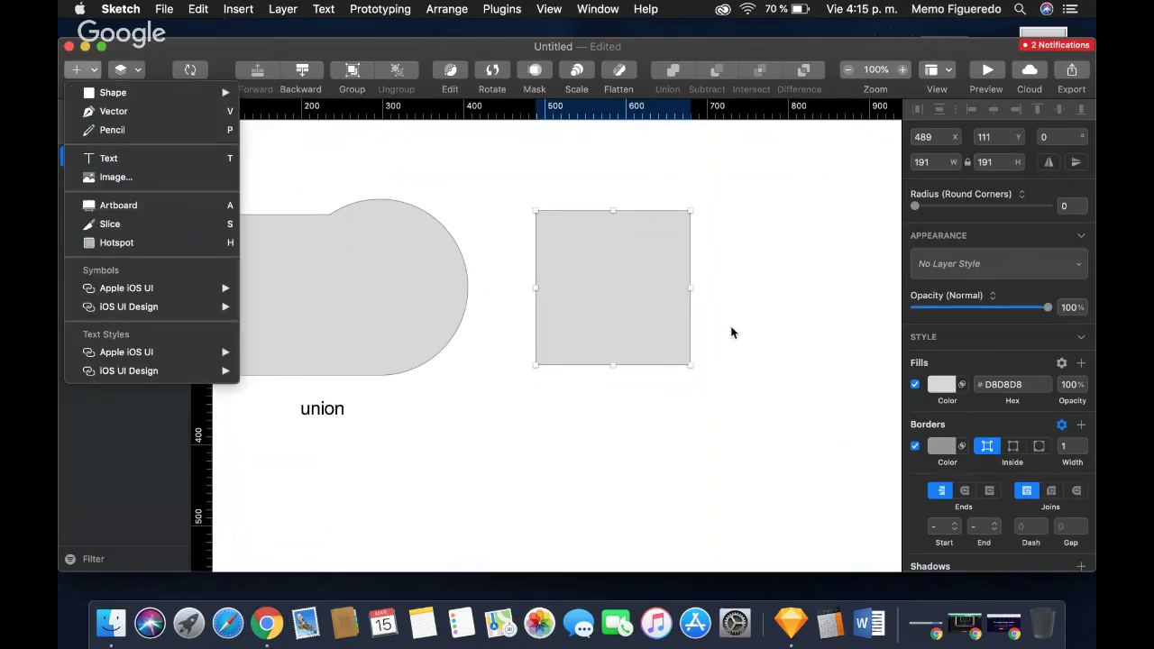
mouse_move(183, 98)
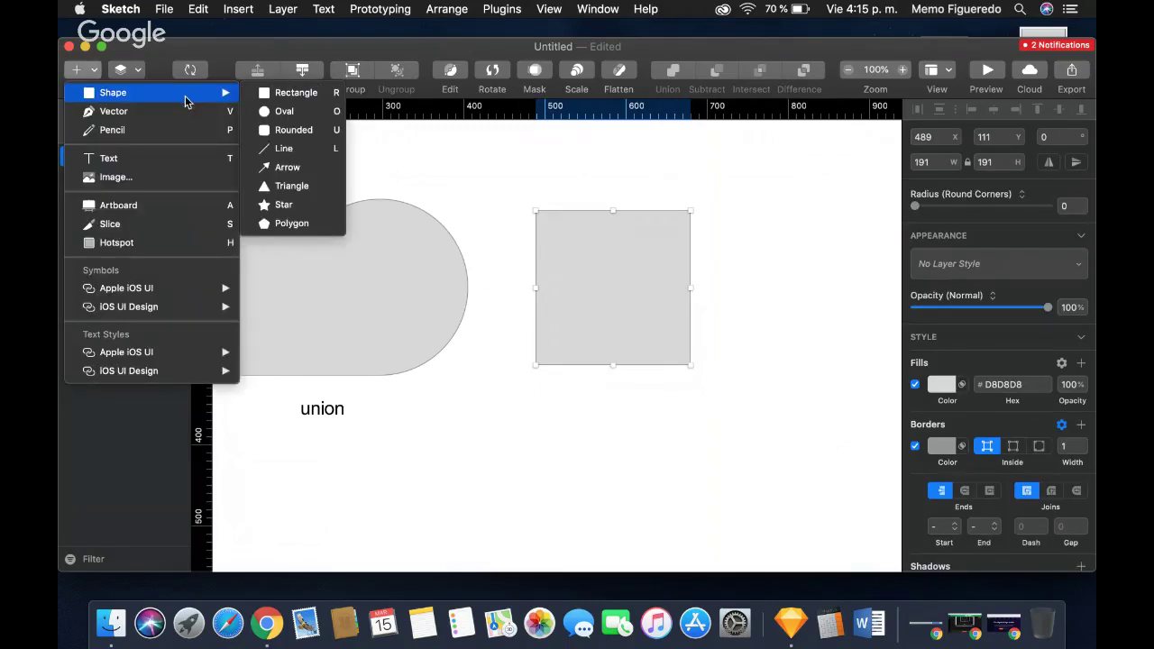
click(756, 280)
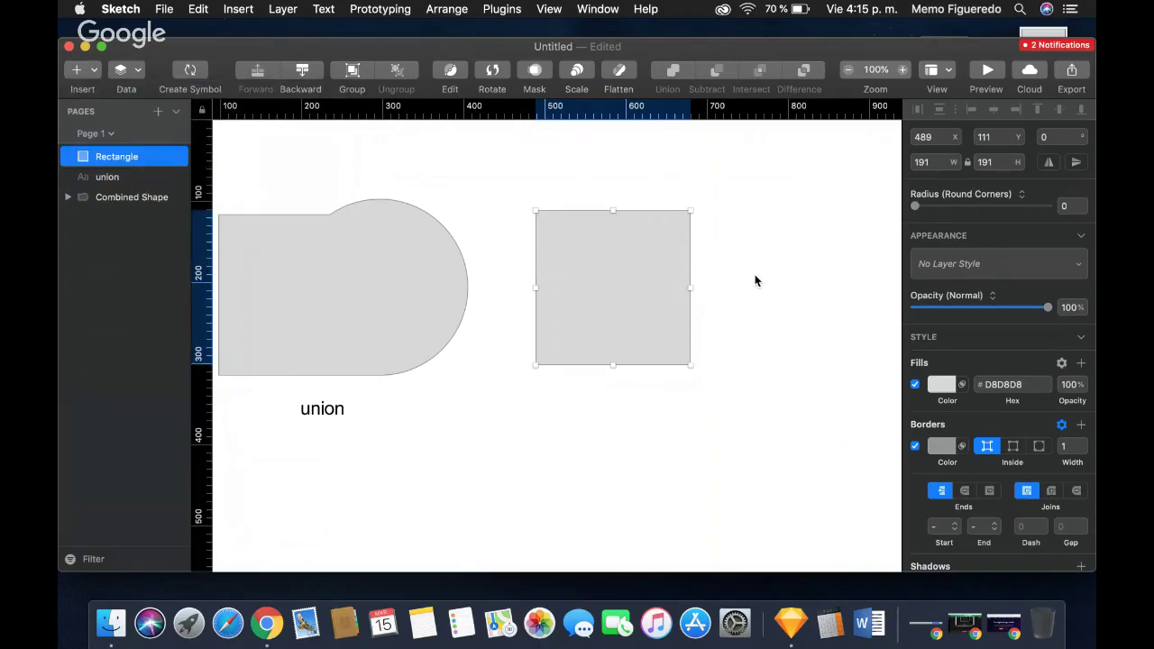
key(o)
mouse_move(756, 276)
mouse_down()
mouse_move(807, 400)
mouse_move(880, 413)
mouse_move(809, 316)
mouse_move(831, 391)
mouse_up()
mouse_move(802, 343)
mouse_down()
mouse_move(737, 288)
mouse_move(693, 299)
mouse_move(766, 376)
mouse_move(750, 307)
mouse_move(749, 317)
mouse_up()
drag(774, 363, 781, 377)
drag(742, 301, 738, 291)
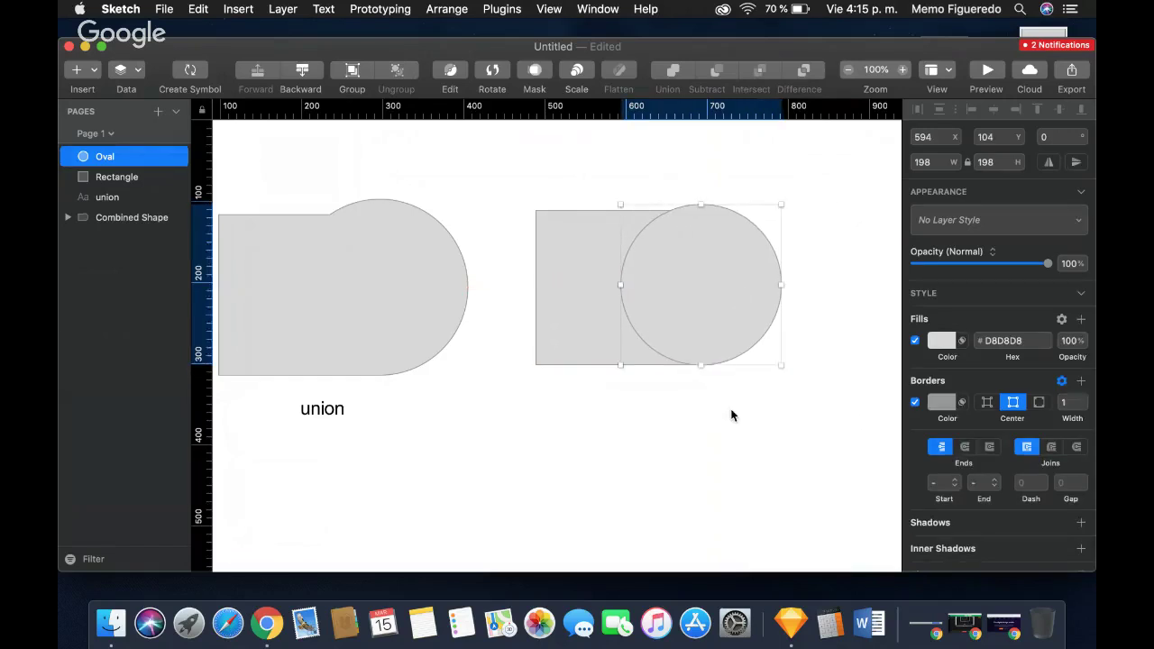
Subtract the overlapping circle from the second square, undo it to compare the original shapes, and apply Subtract again.
drag(732, 416, 587, 158)
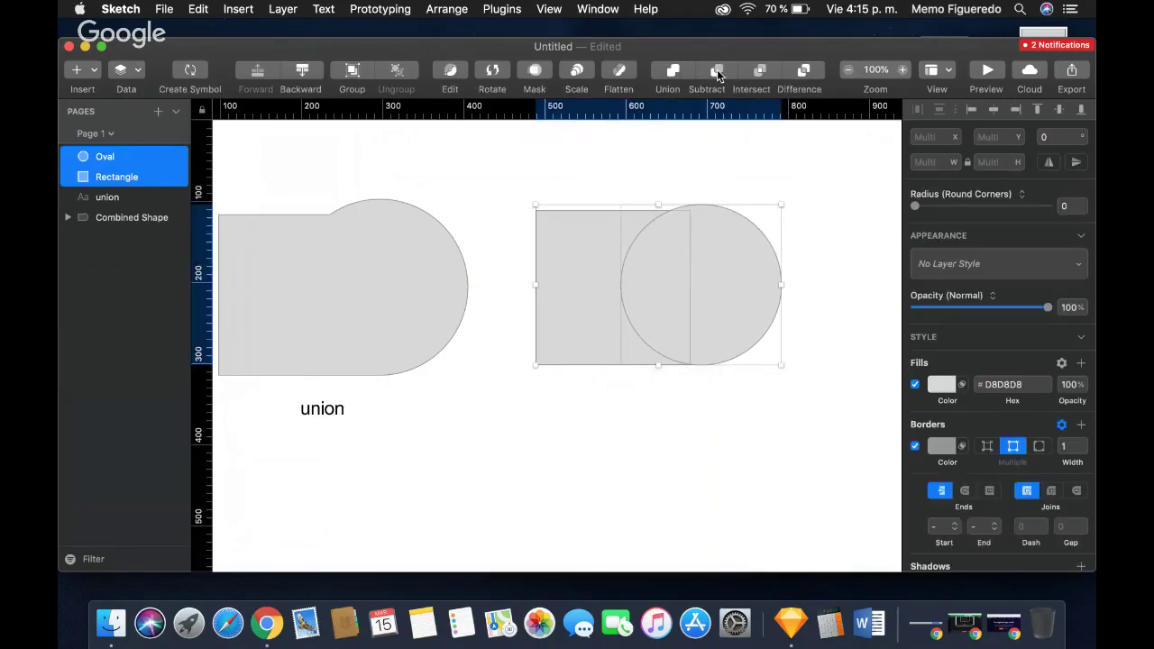
click(717, 70)
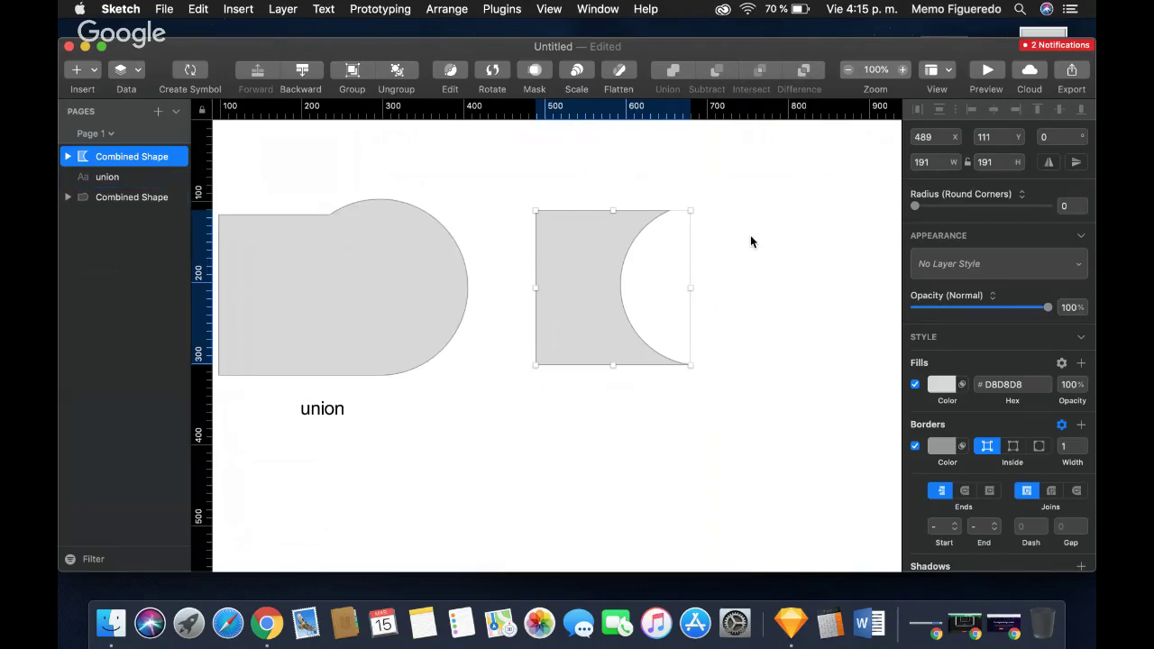
key(super+z)
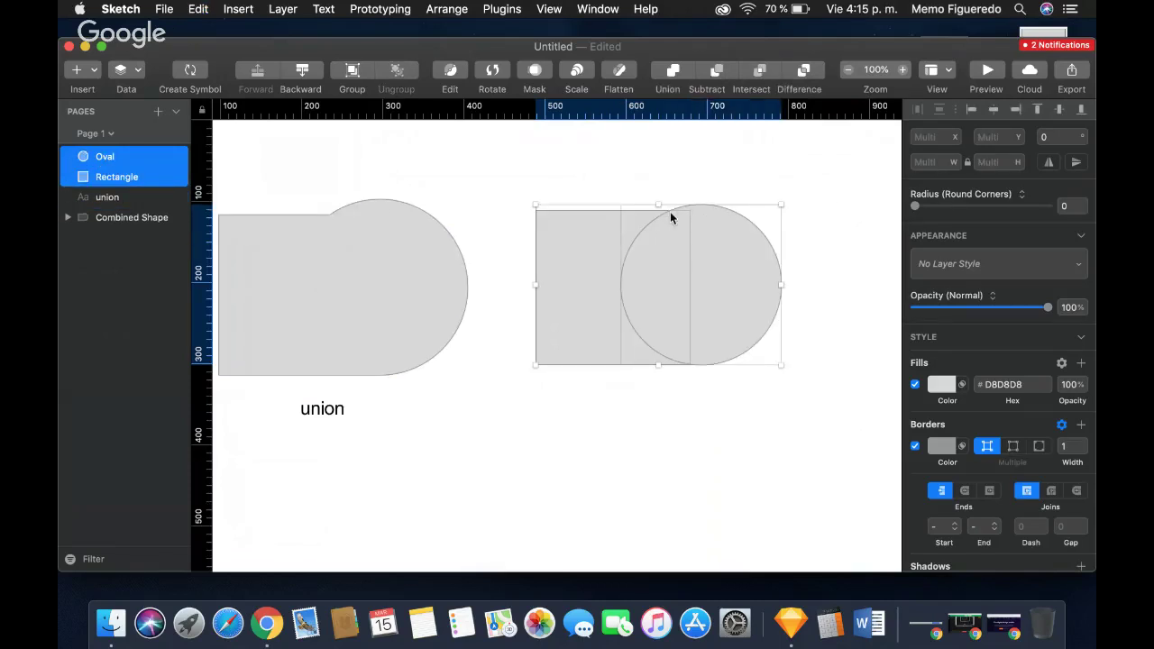
click(717, 70)
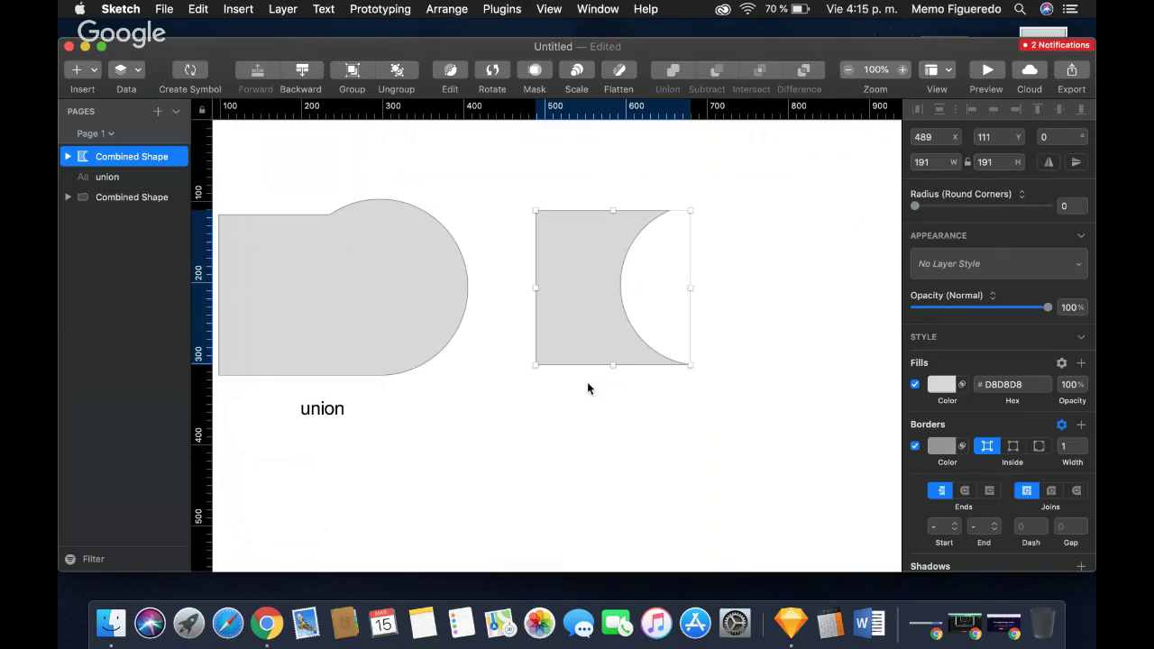
Add the text label "subtracción" below the subtracted shape at about X 517, Y 321.
key(t)
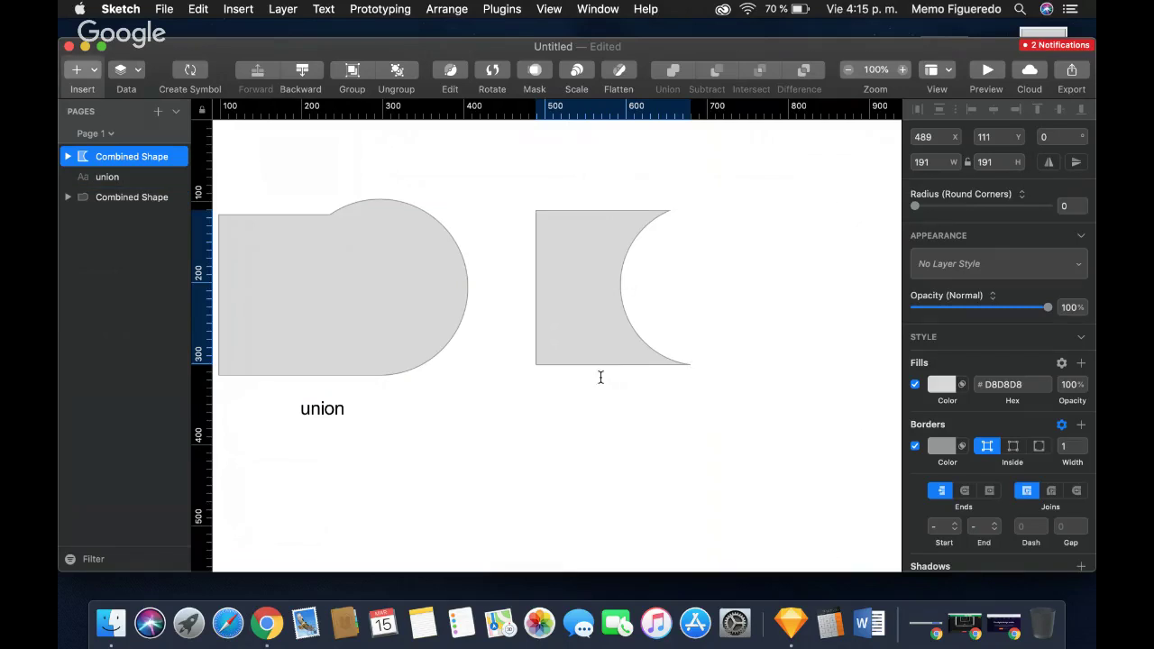
drag(586, 380, 686, 411)
text(s)
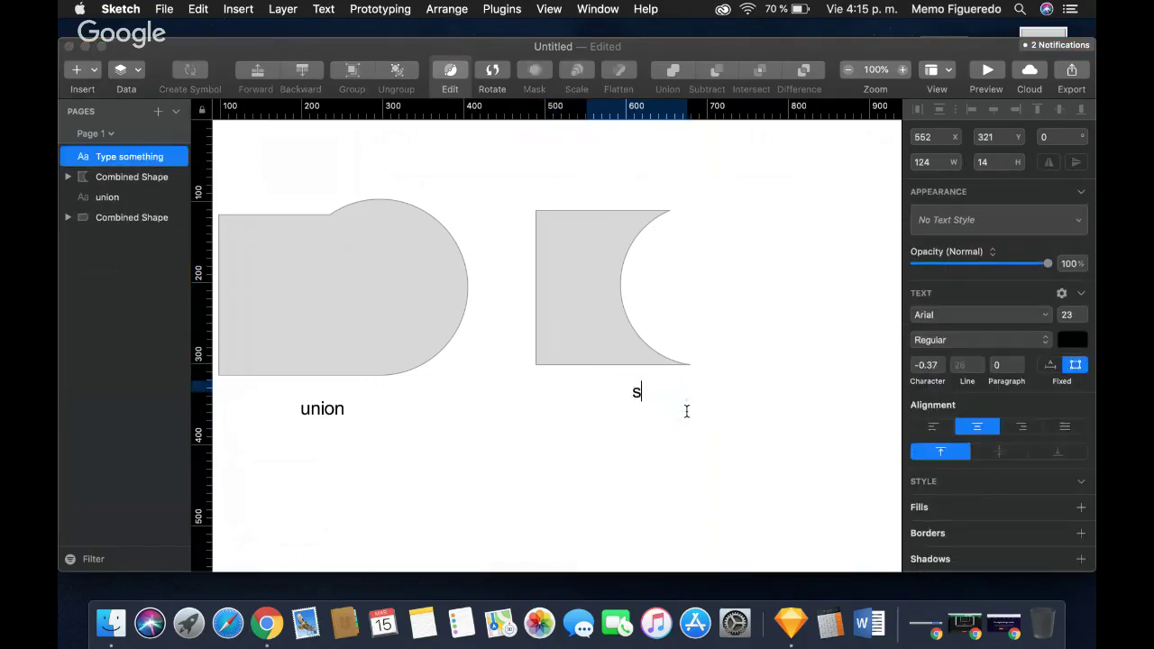
text(ubtracción)
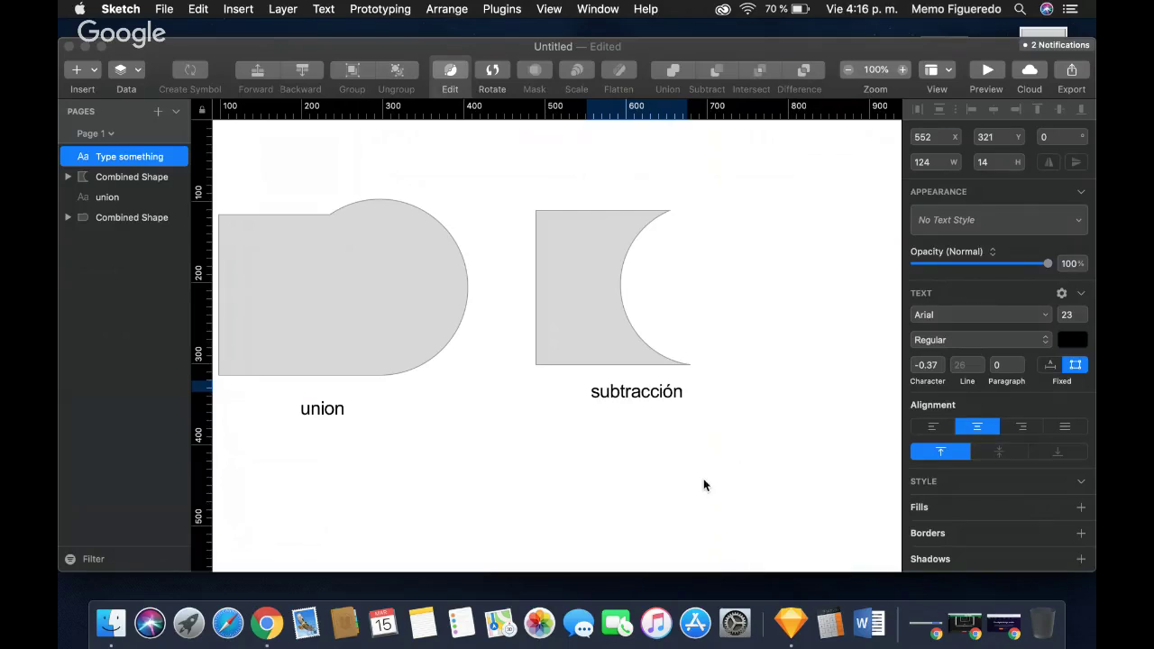
key(Escape)
Draw a third square about 169 by 169 to the right of the subtracted shape at about X 770, Y 135.
scroll(745, 359, right, 5)
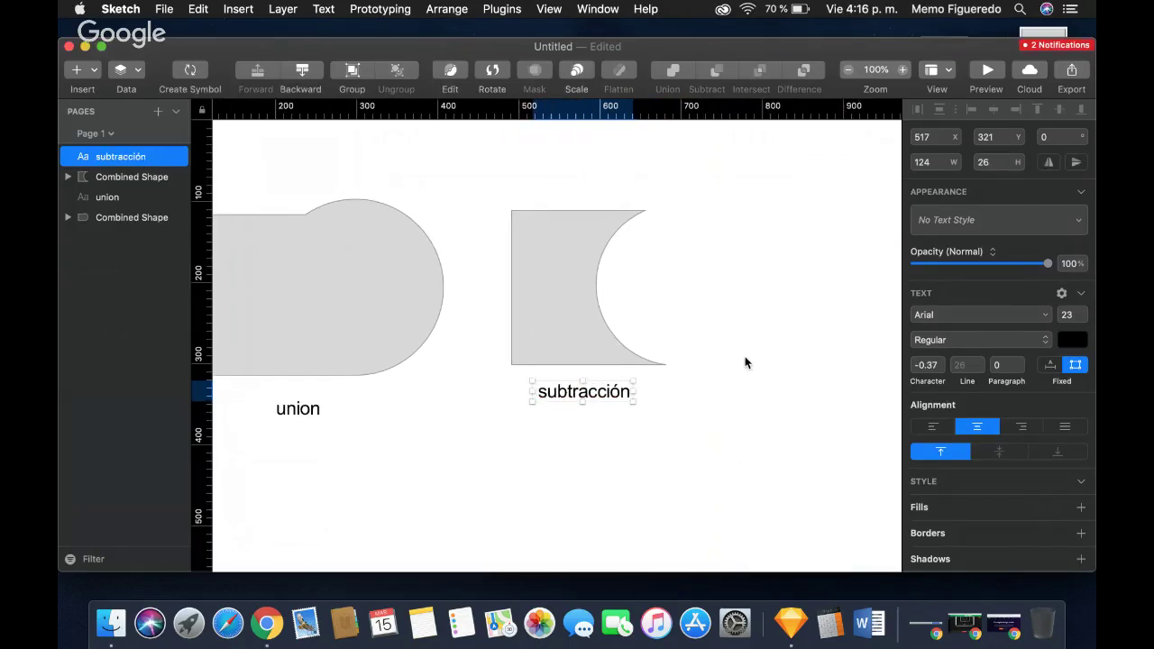
scroll(745, 359, right, 2)
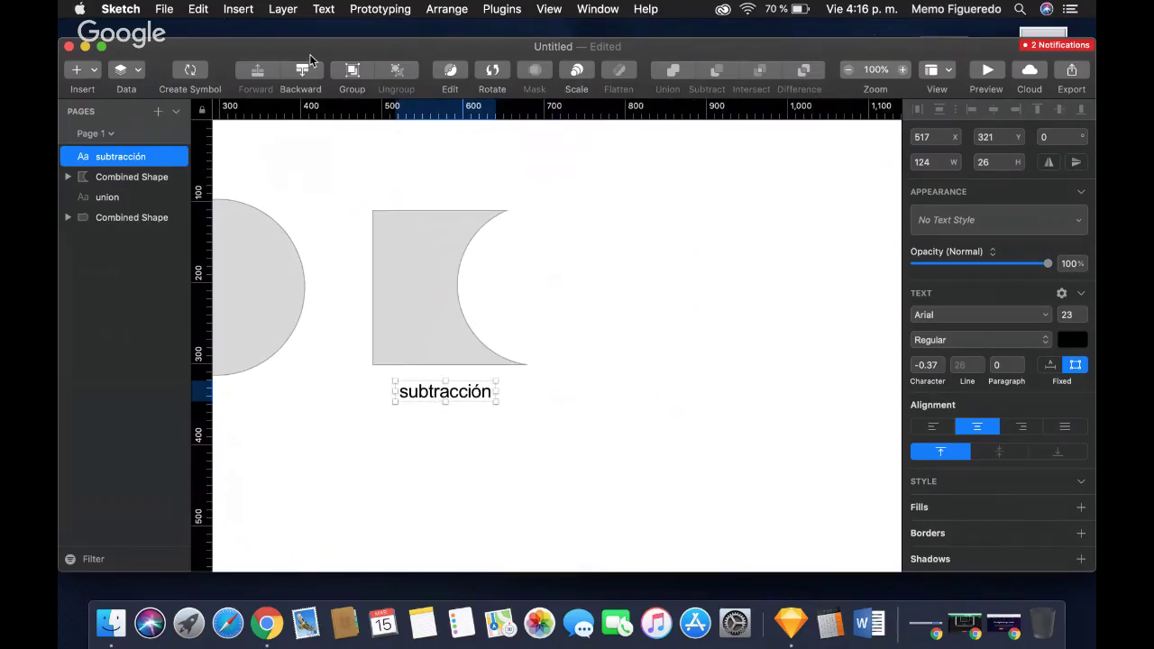
click(89, 72)
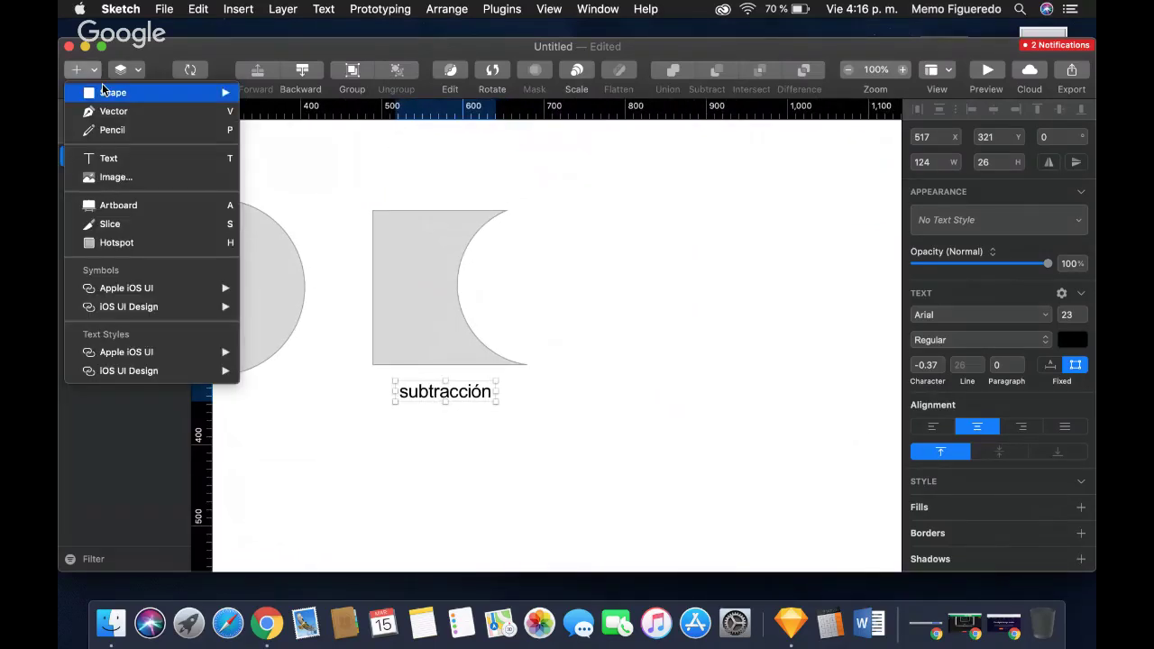
mouse_move(207, 92)
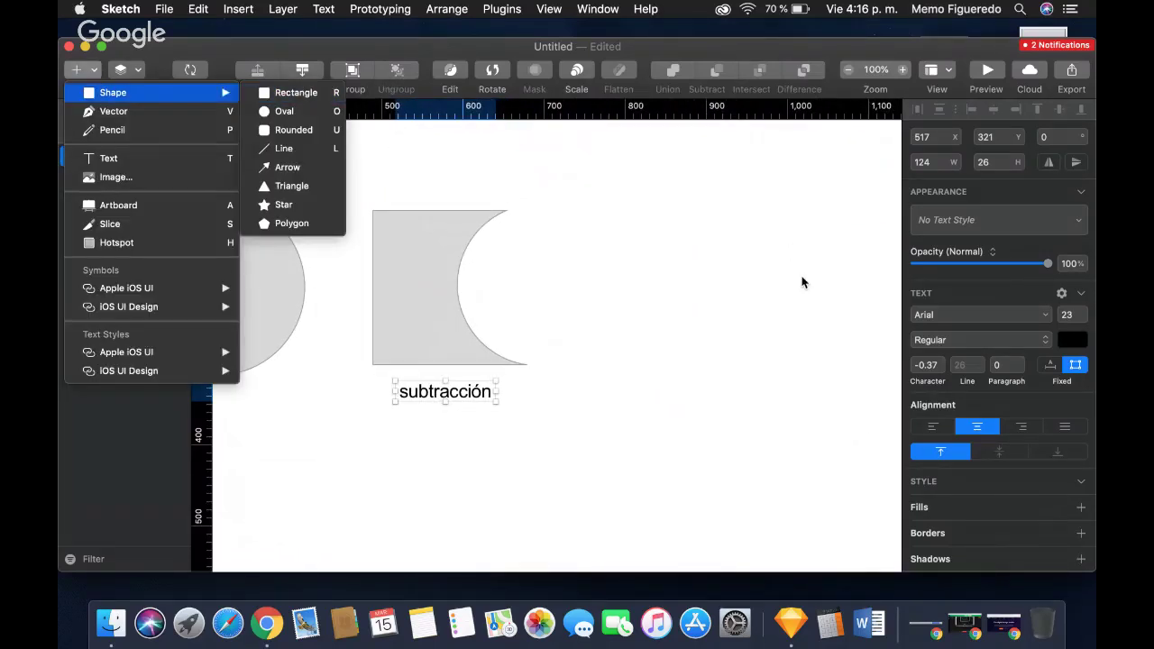
click(748, 275)
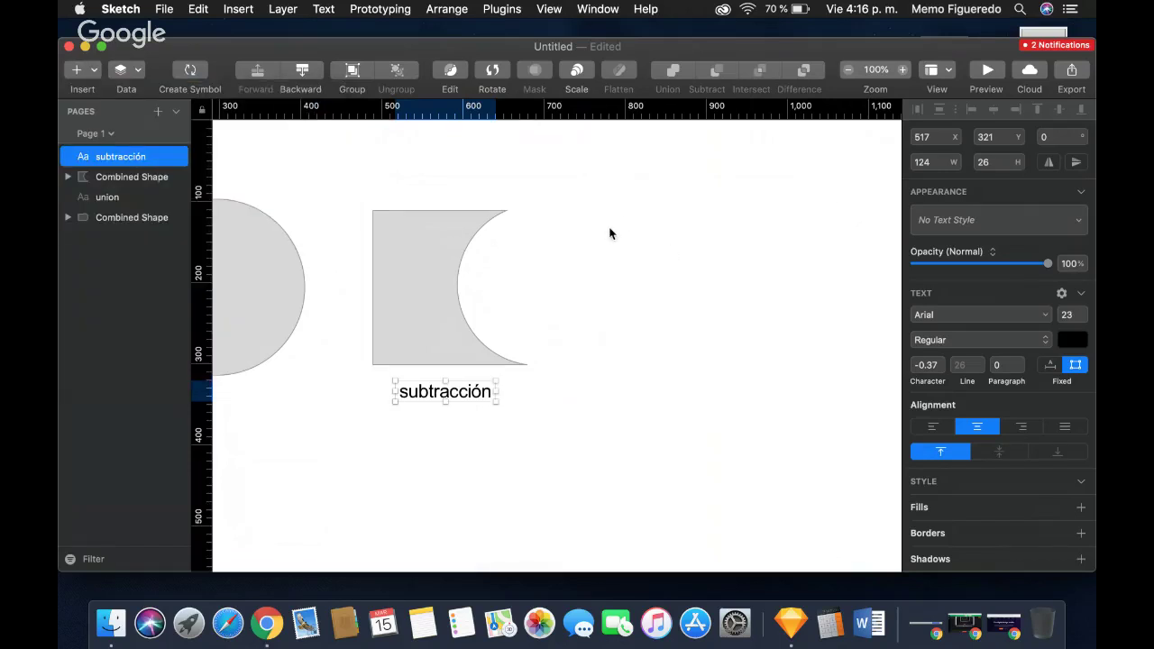
key(r)
drag(600, 230, 737, 311)
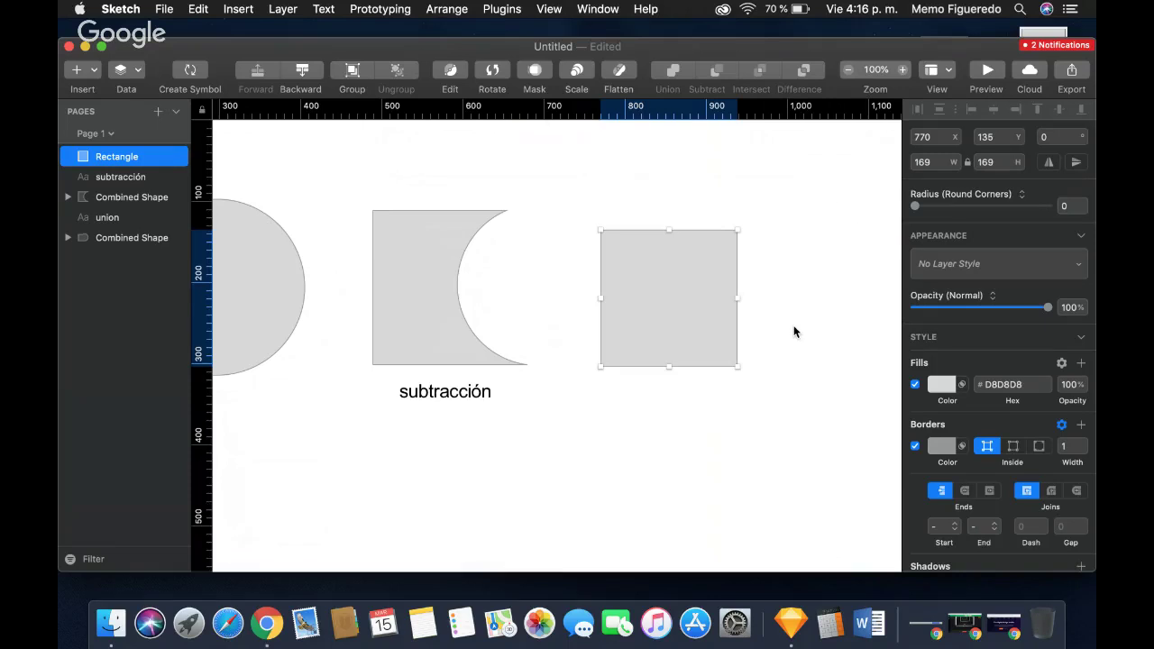
Draw a circle, place it over the third square's right part, and select both shapes.
key(o)
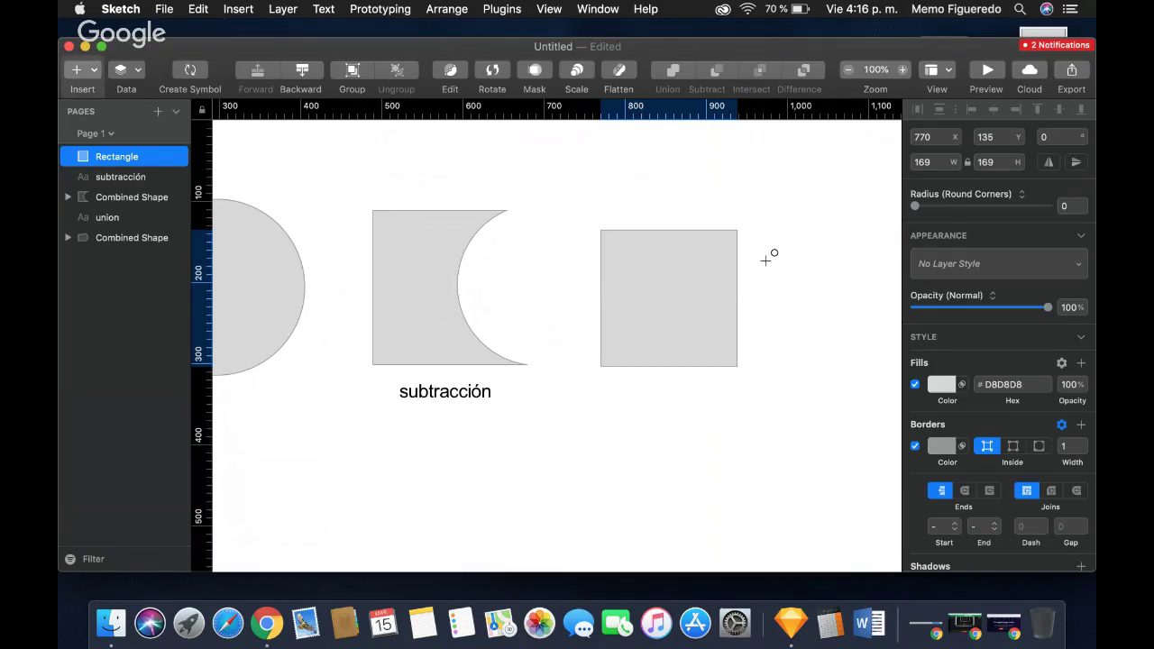
mouse_move(766, 261)
mouse_down()
mouse_move(850, 354)
mouse_move(870, 417)
mouse_up()
mouse_move(844, 360)
mouse_down()
mouse_move(815, 352)
mouse_move(771, 297)
mouse_move(760, 327)
mouse_up()
drag(763, 425, 665, 221)
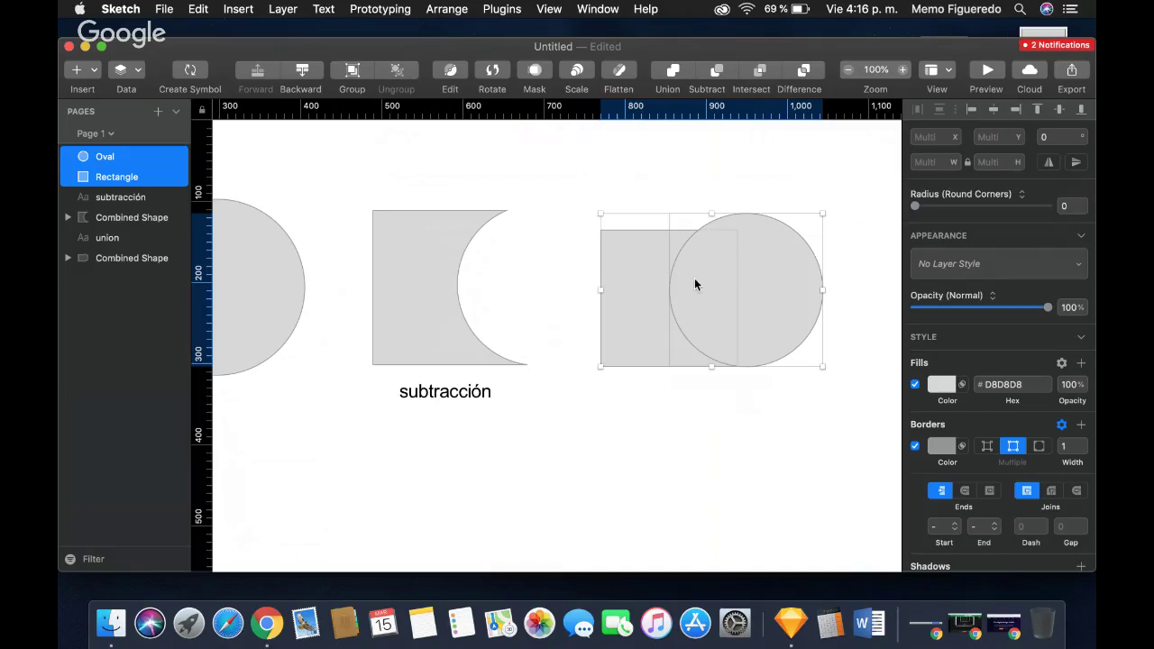
Intersect the third square with its overlapping circle, undo it to compare the original shapes, and apply Intersect again.
click(762, 70)
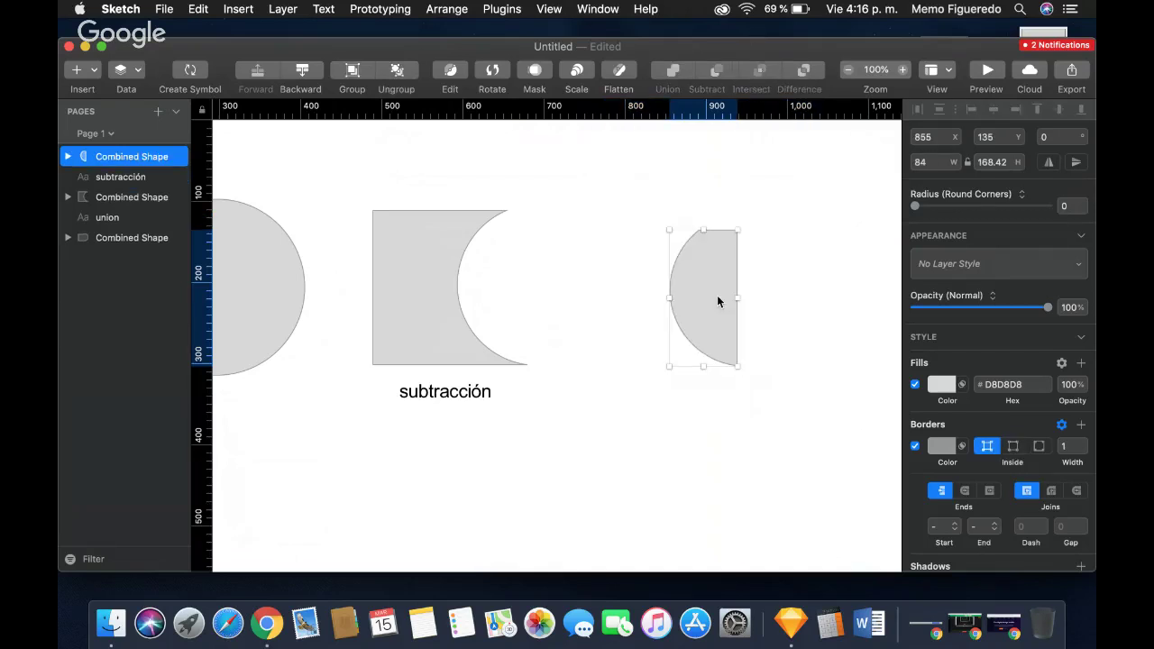
key(super+z)
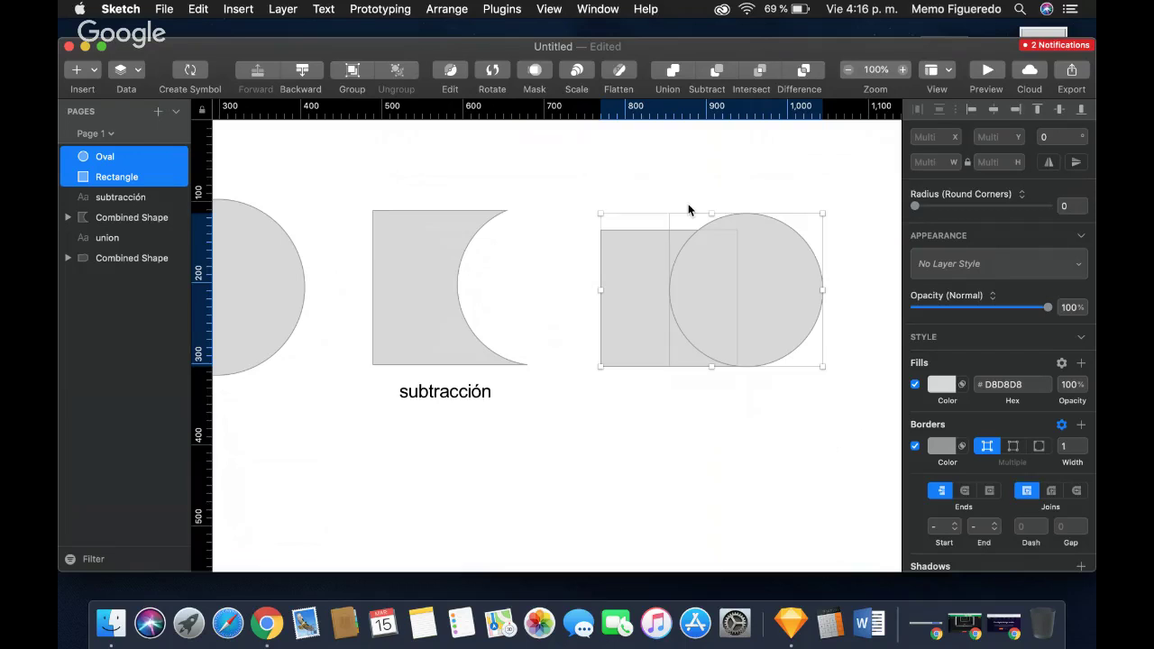
click(761, 69)
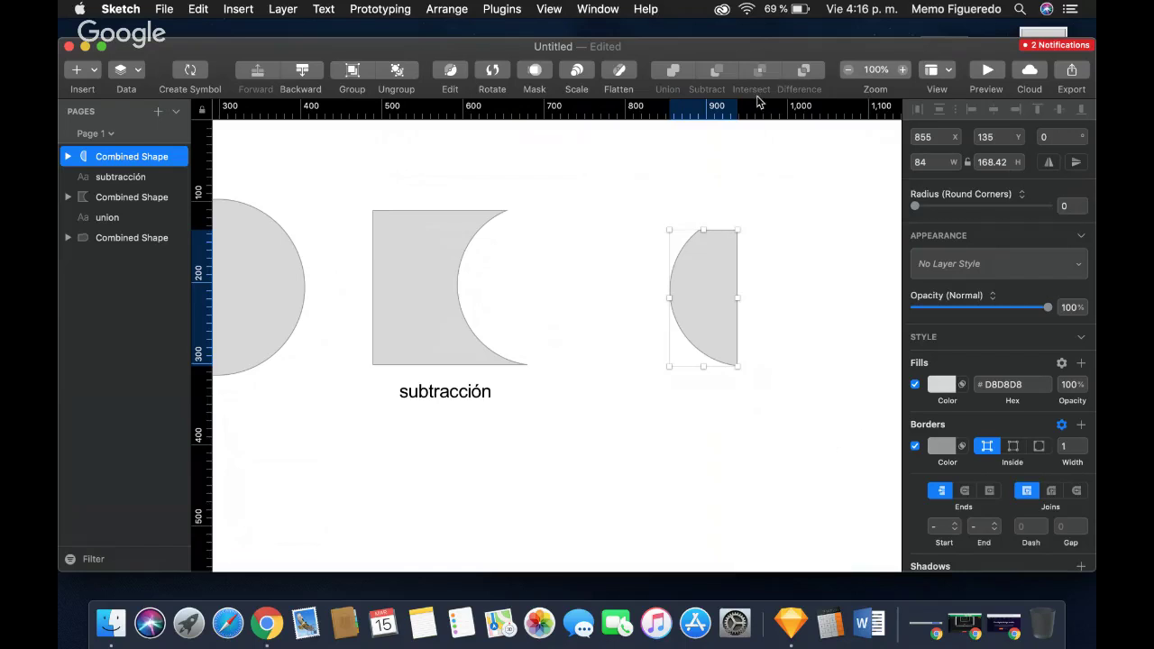
Add the text label "Intersección" below the intersected shape at about X 870, Y 320.
click(683, 386)
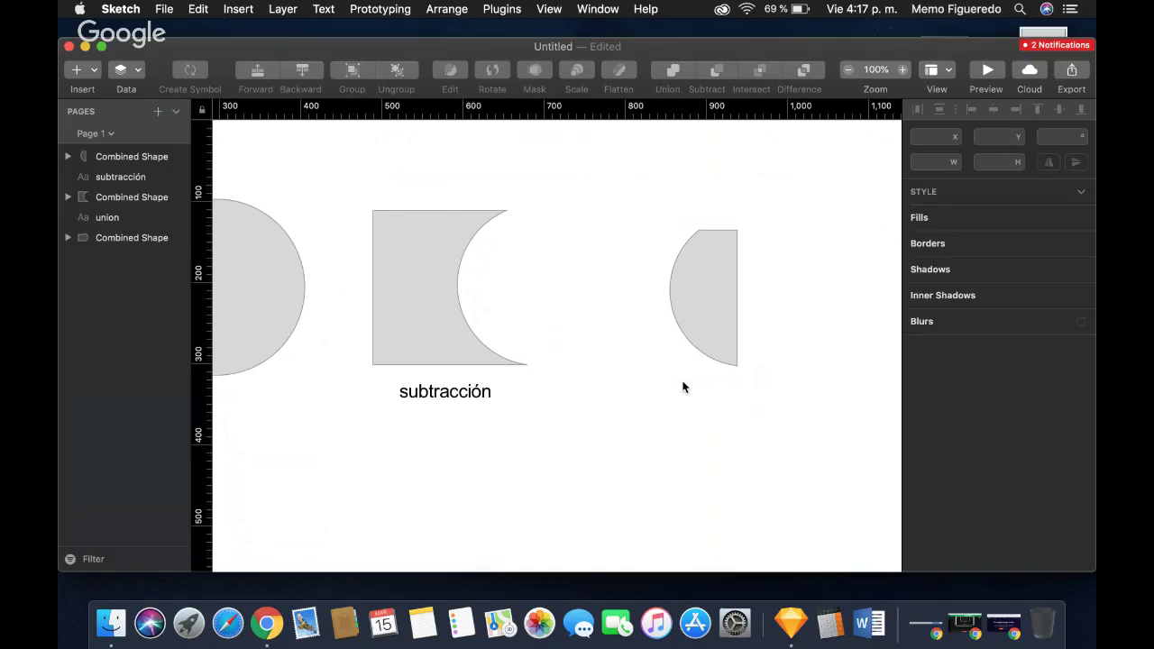
key(t)
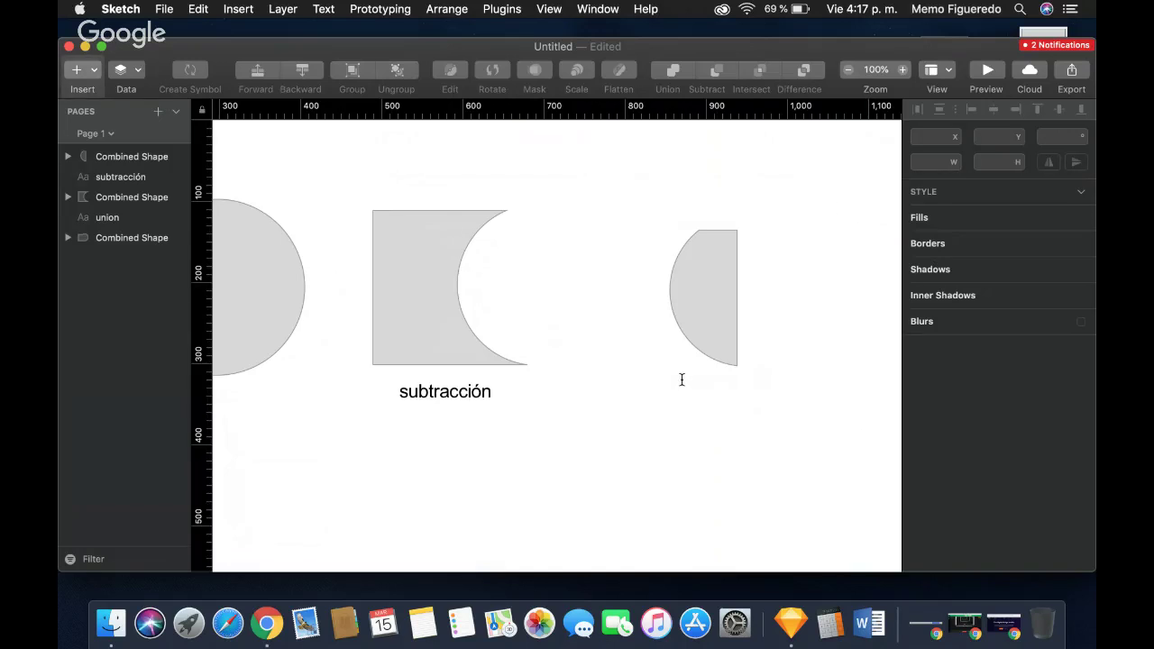
drag(682, 380, 784, 405)
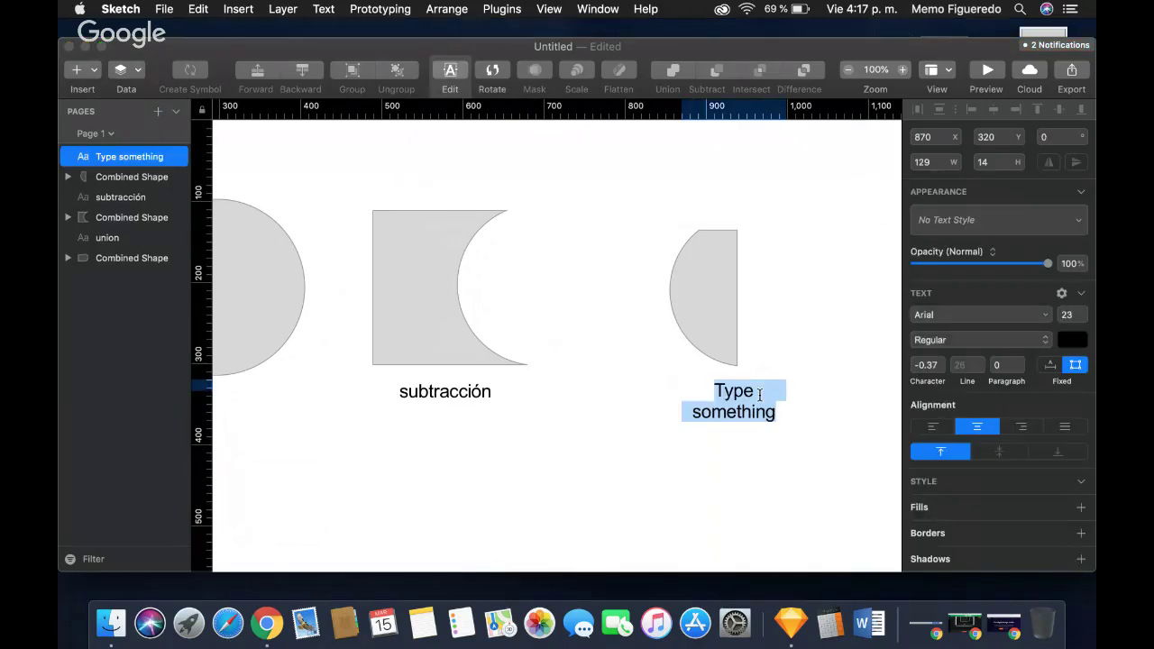
text(Inters)
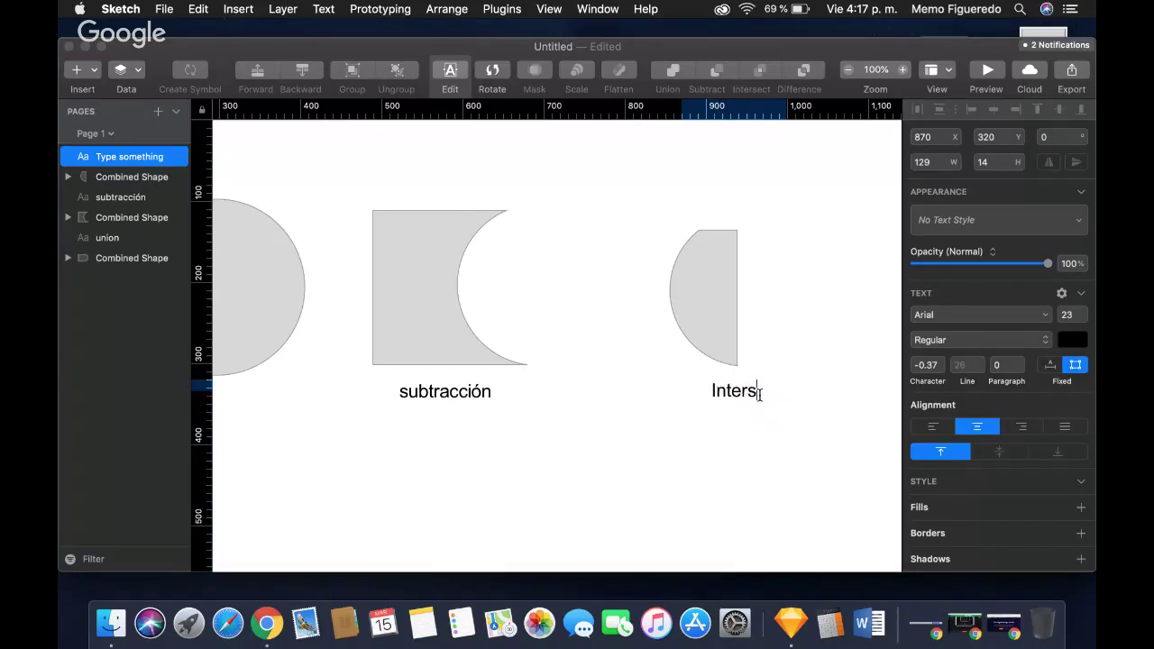
text(ección)
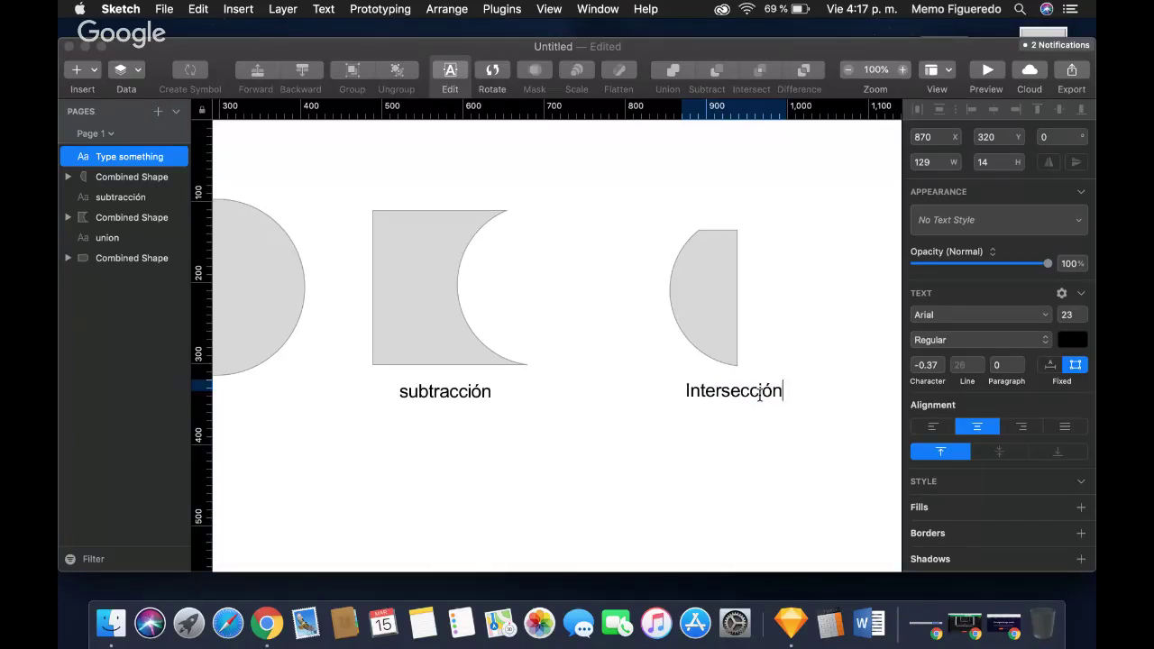
key(Escape)
Draw a fourth square about 165 by 165 to the right of the intersected shape at about X 1101, Y 138.
scroll(769, 292, right, 5)
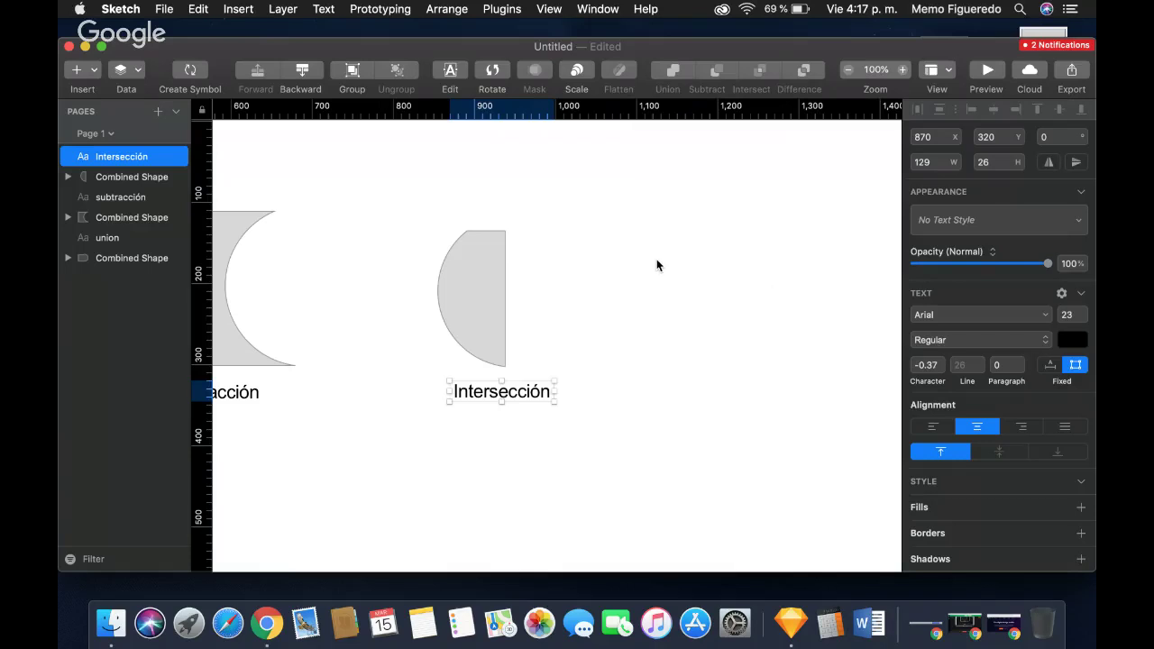
click(96, 70)
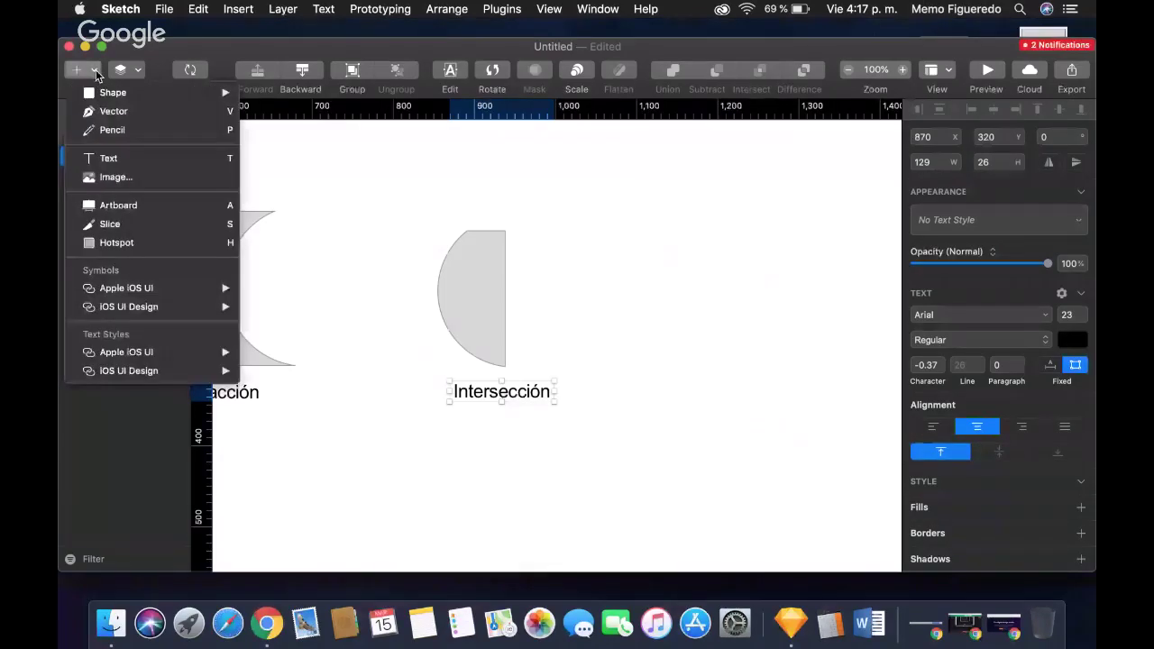
click(601, 276)
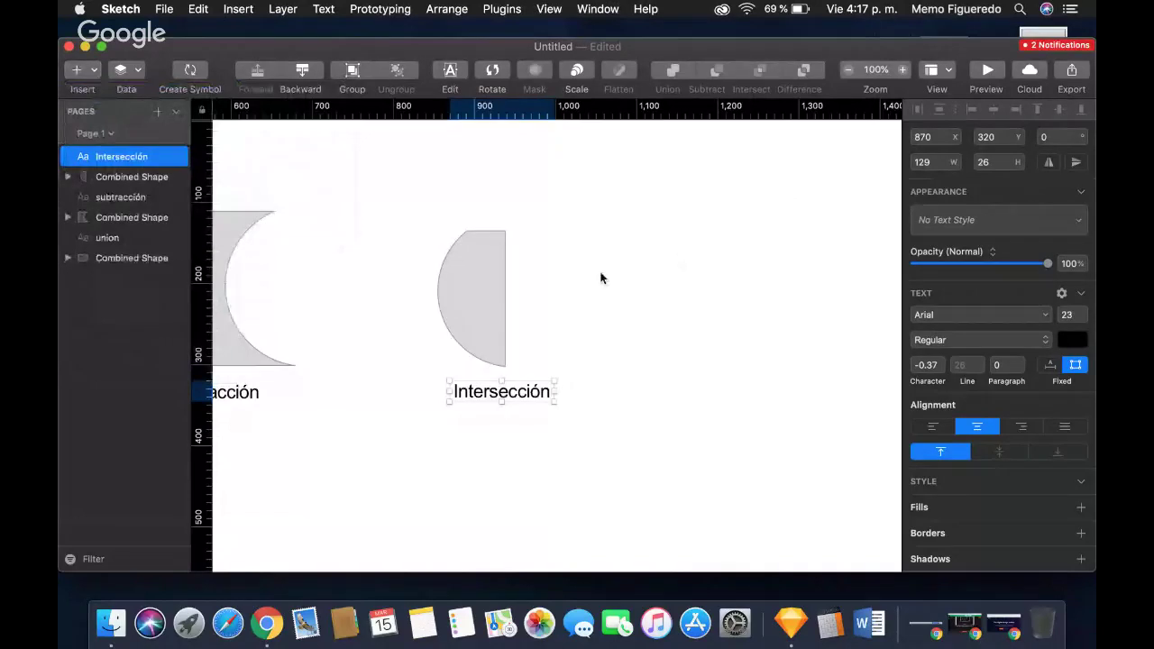
scroll(601, 278, right, 2)
scroll(586, 262, right, 1)
key(r)
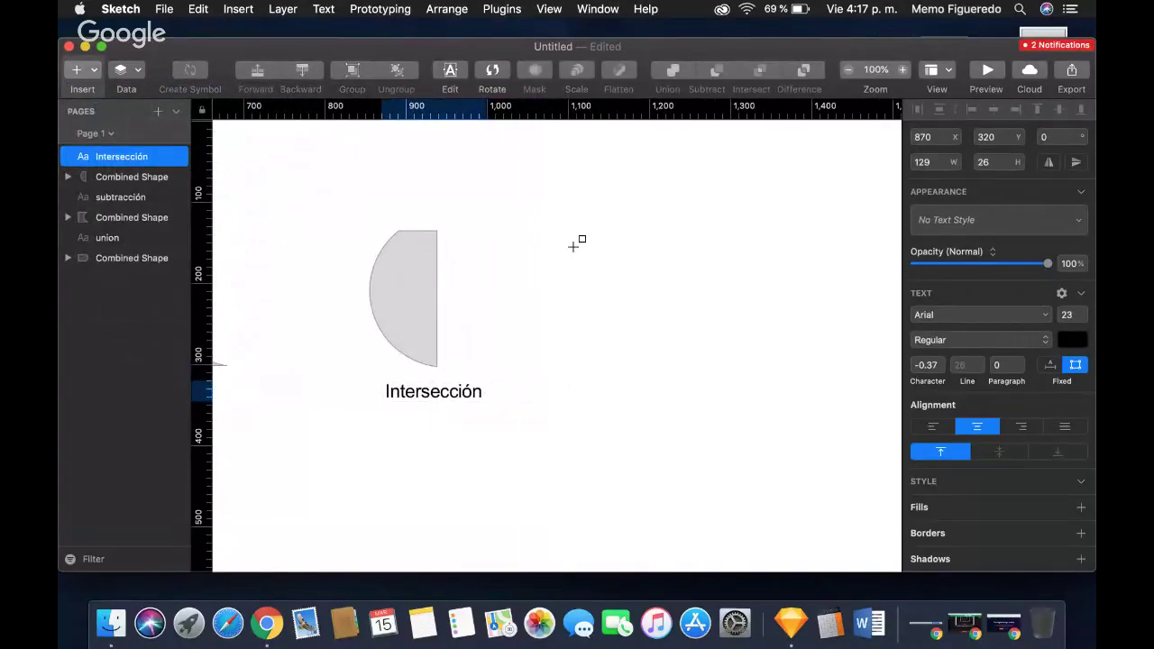
drag(573, 246, 678, 363)
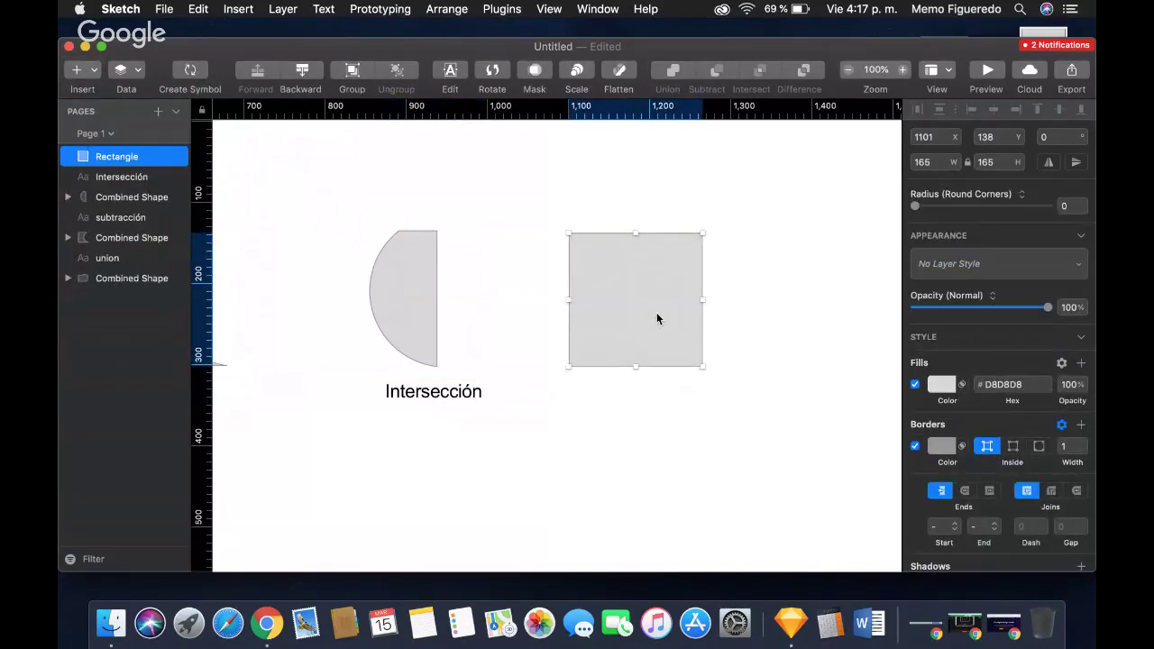
Draw a circle, resize it to about 165 by 165, and place it over the fourth square's right part at about X 1177, Y 137.
key(o)
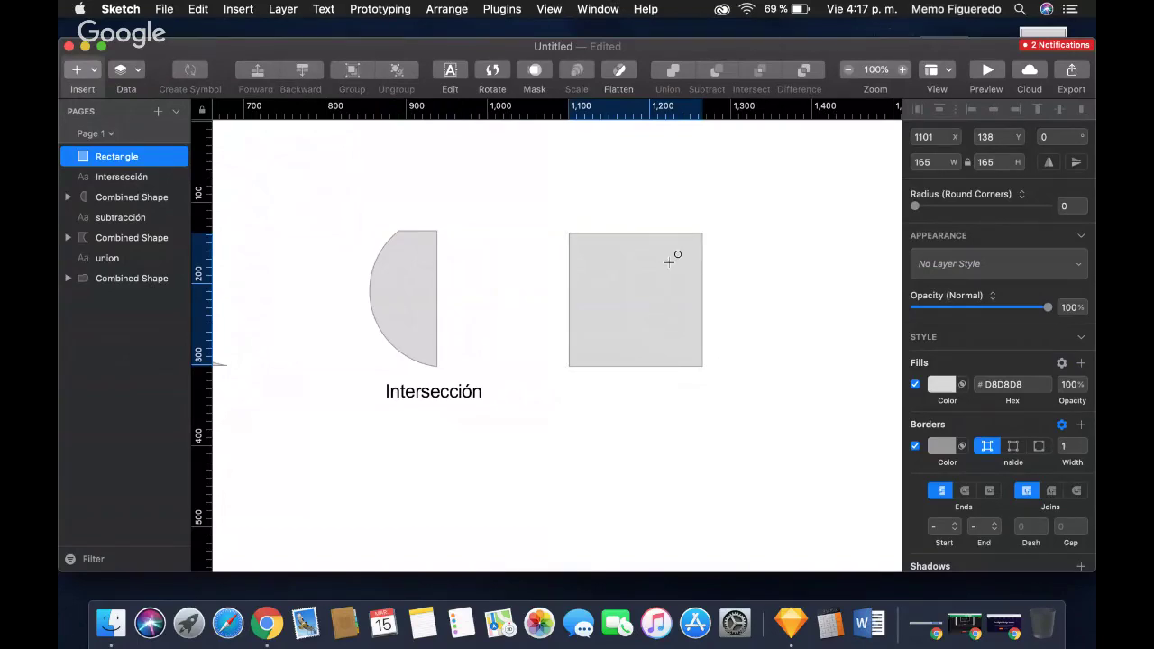
drag(675, 253, 840, 414)
drag(791, 368, 764, 321)
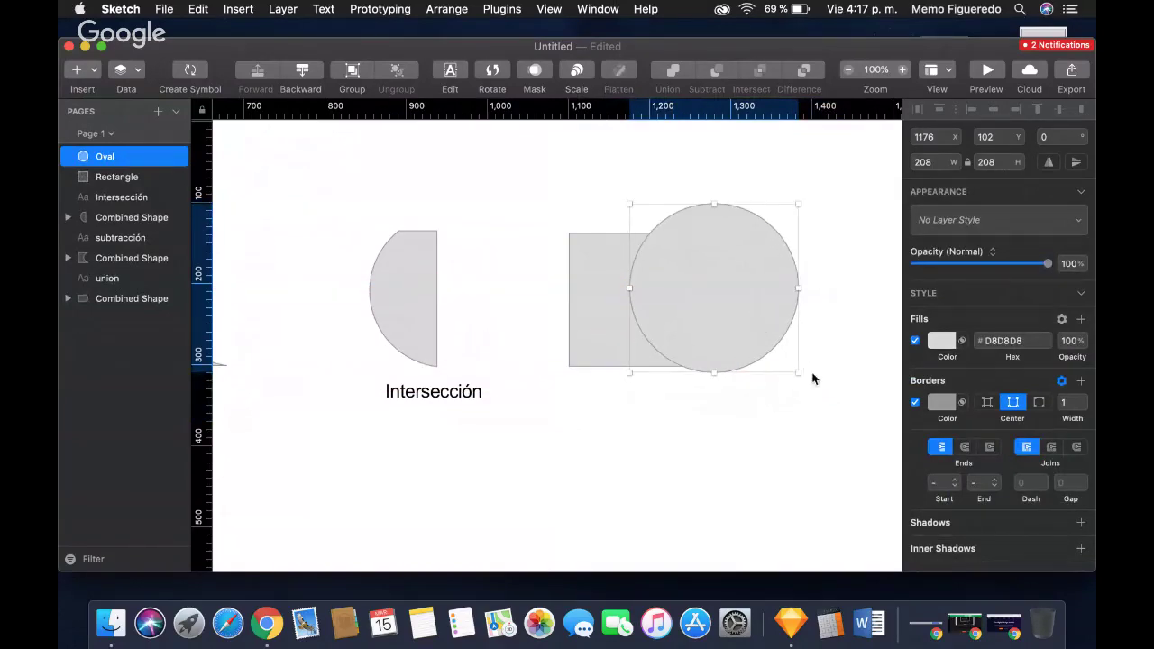
drag(797, 371, 753, 337)
drag(722, 293, 721, 328)
drag(760, 364, 767, 379)
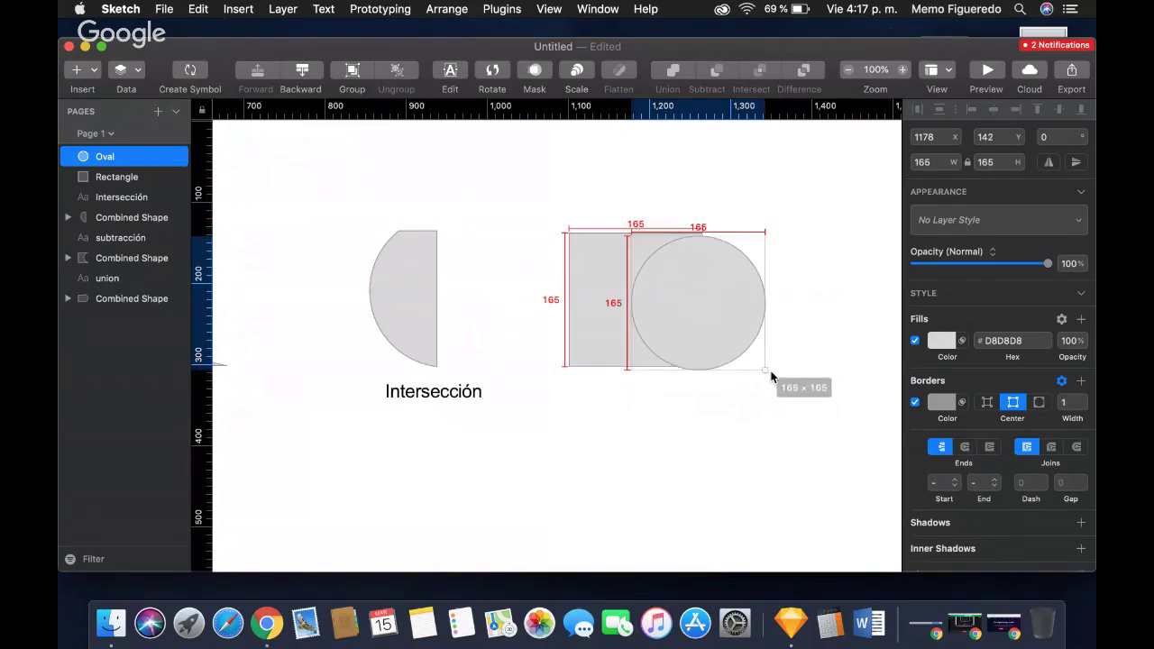
drag(722, 294, 719, 312)
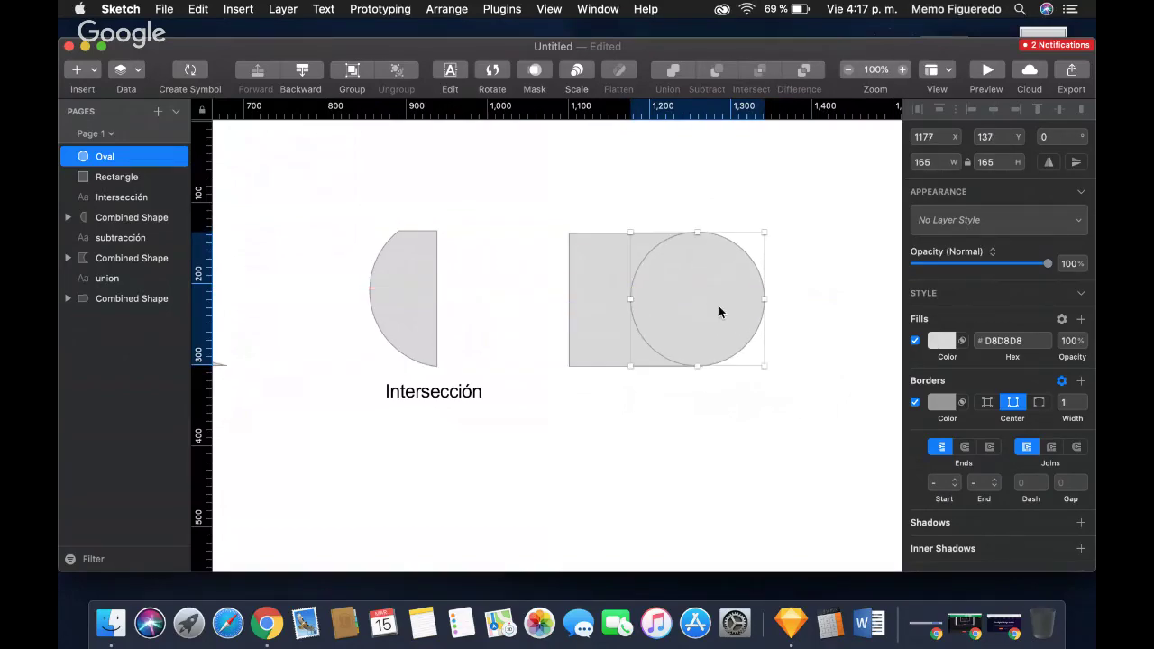
Apply Difference to the fourth square and its circle, undo it to compare the original shapes, and apply Difference again.
click(681, 408)
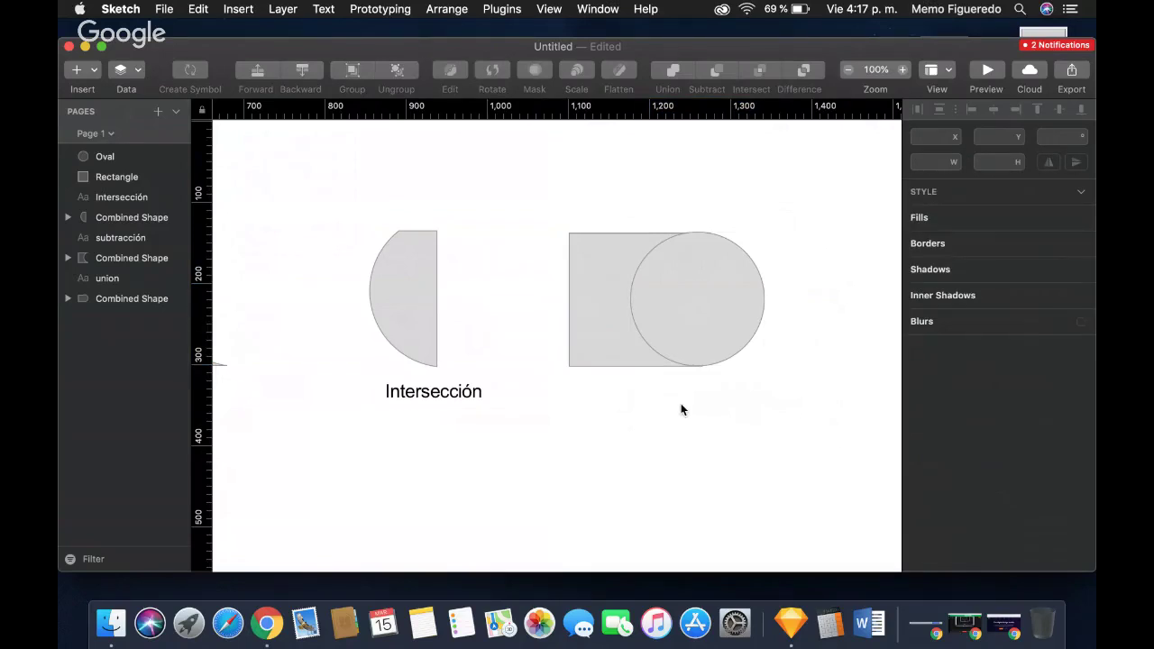
drag(681, 406, 611, 122)
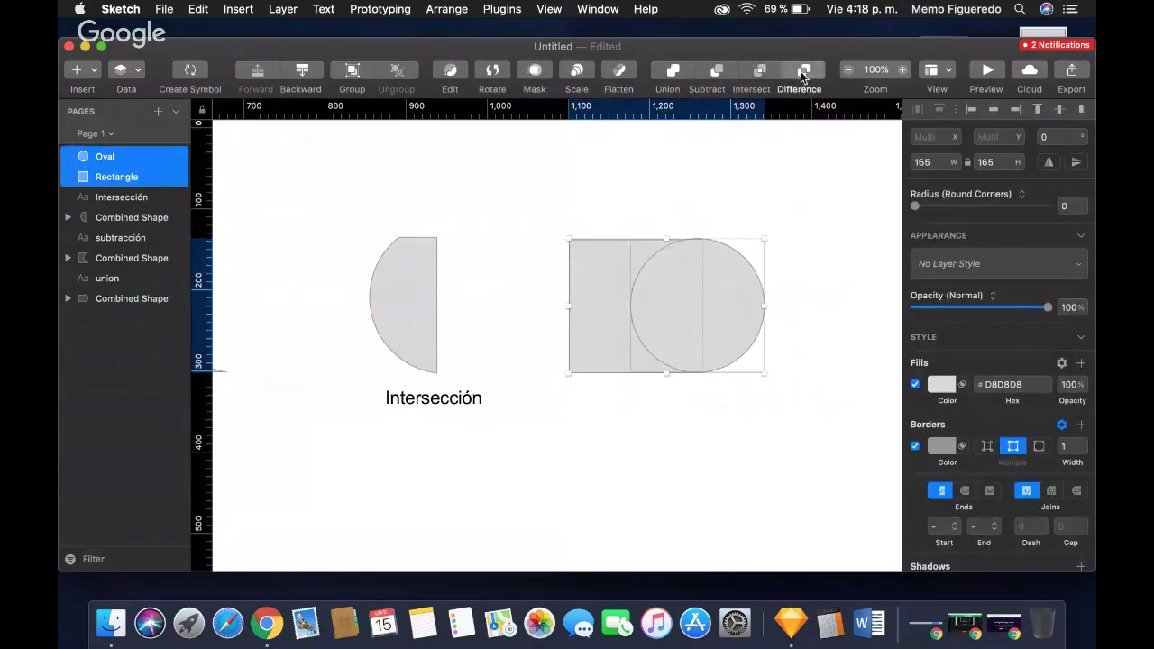
click(801, 72)
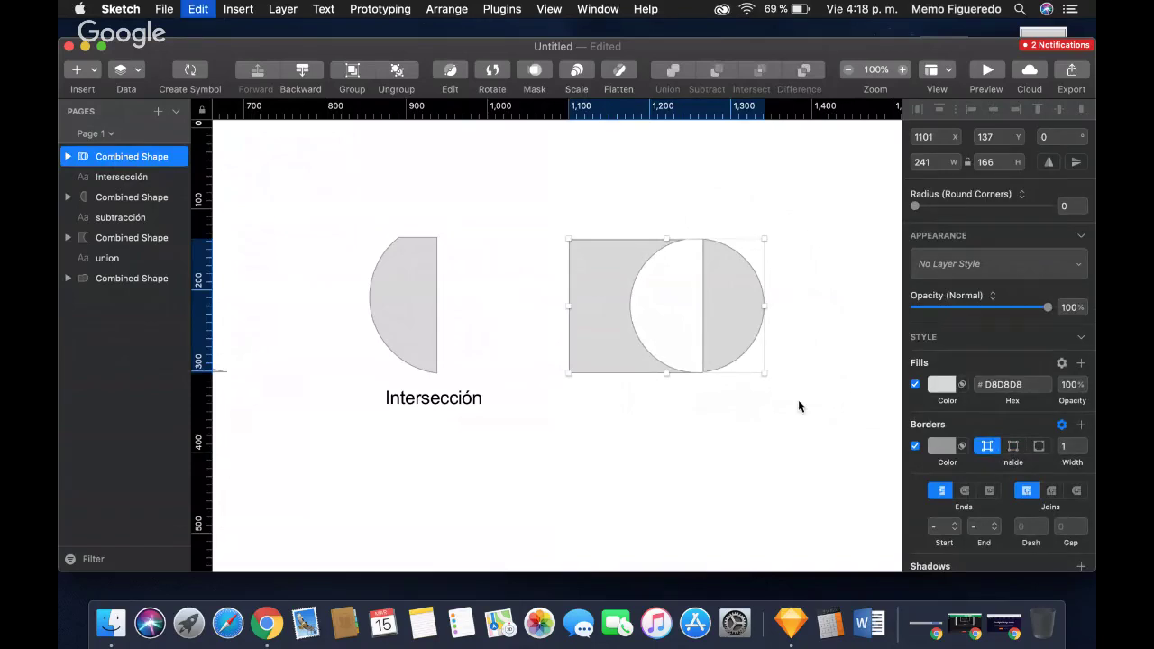
key(super+z)
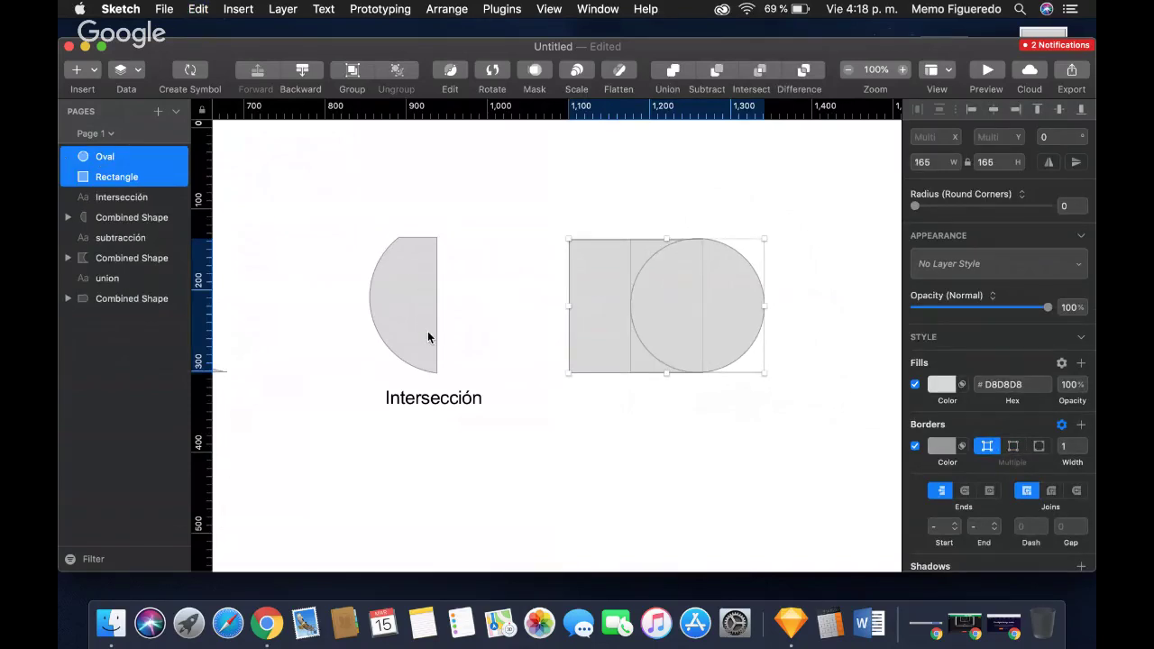
click(804, 71)
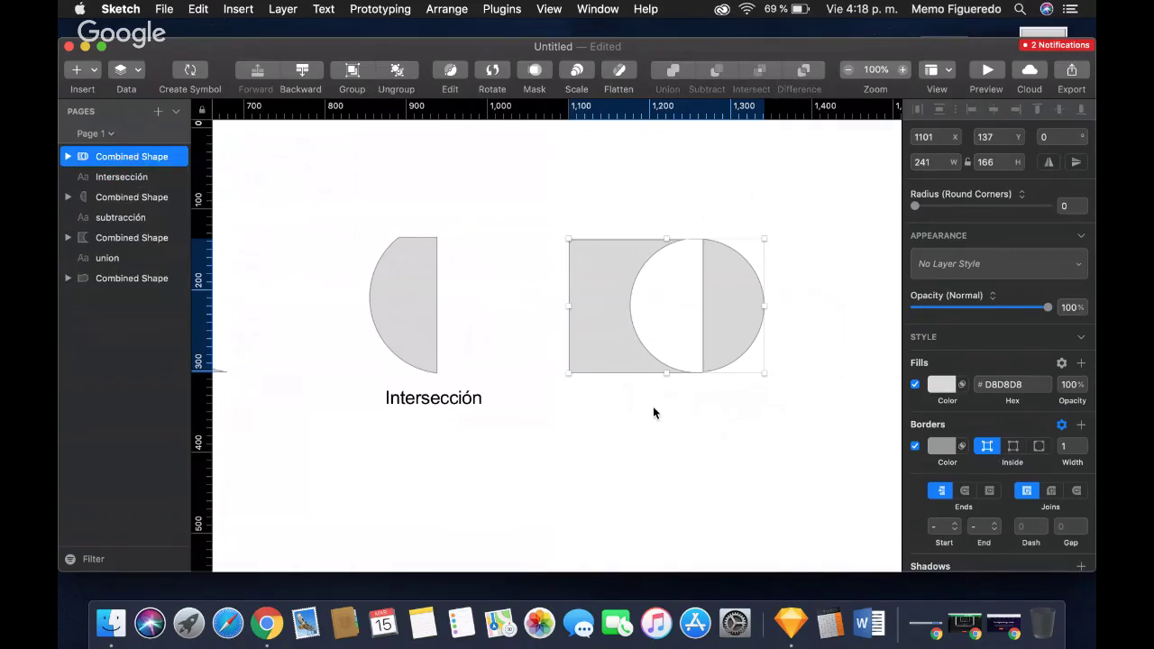
Add the text label "diferencia" below the difference shape at about X 1171, Y 327.
key(t)
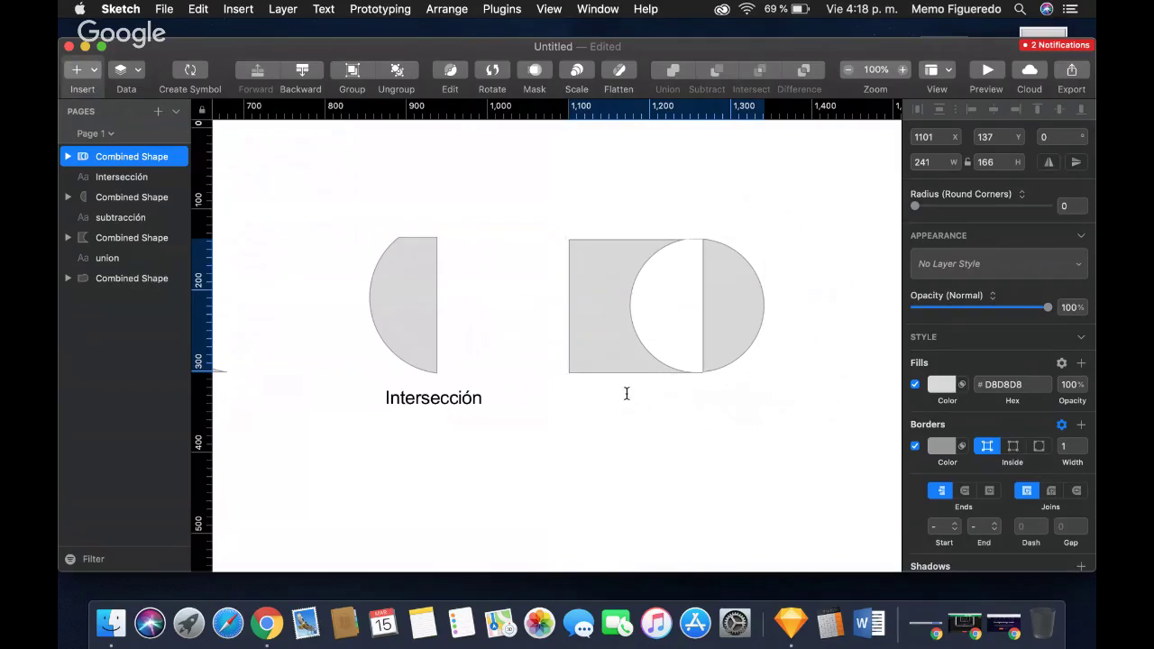
drag(627, 394, 749, 422)
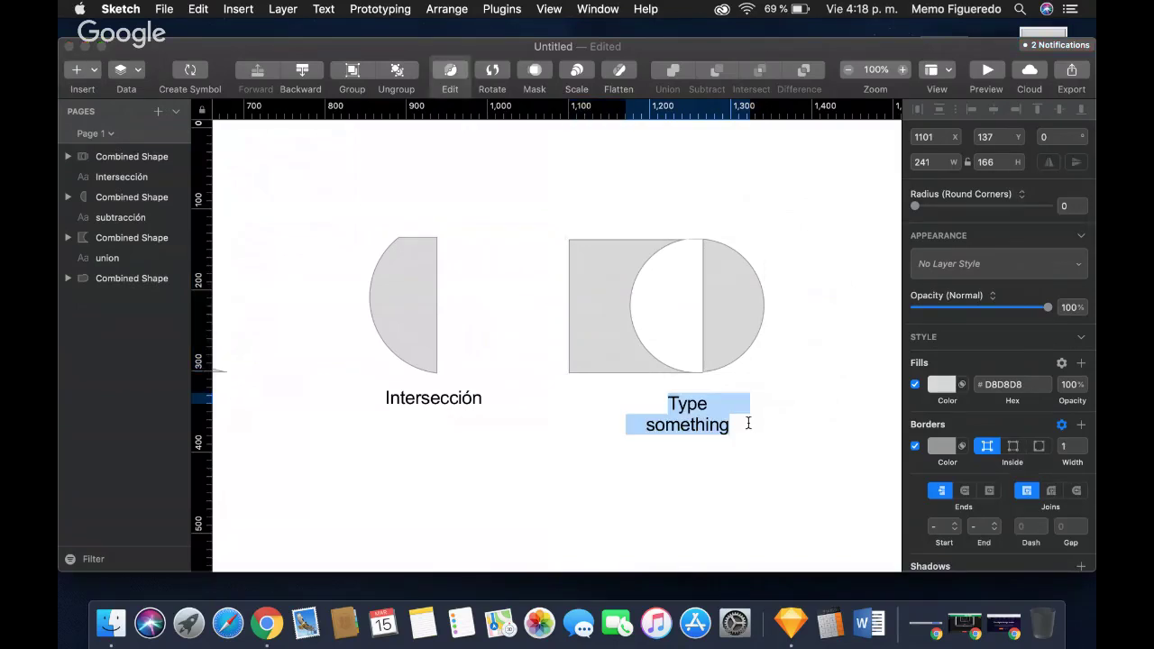
text(dif)
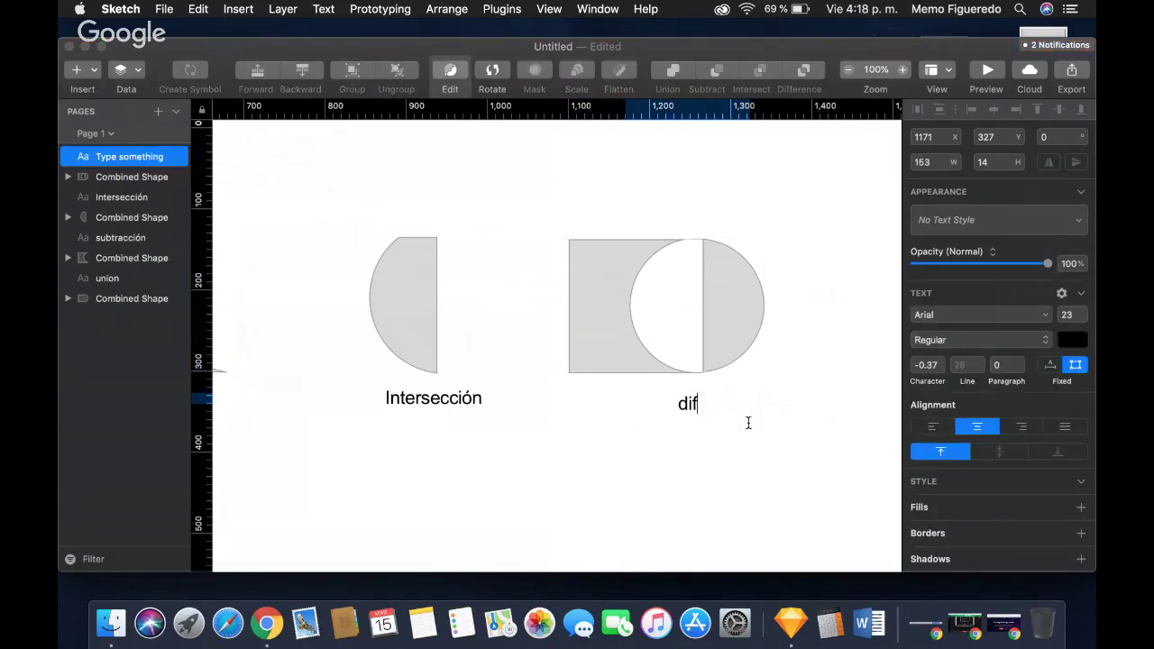
text(erencia)
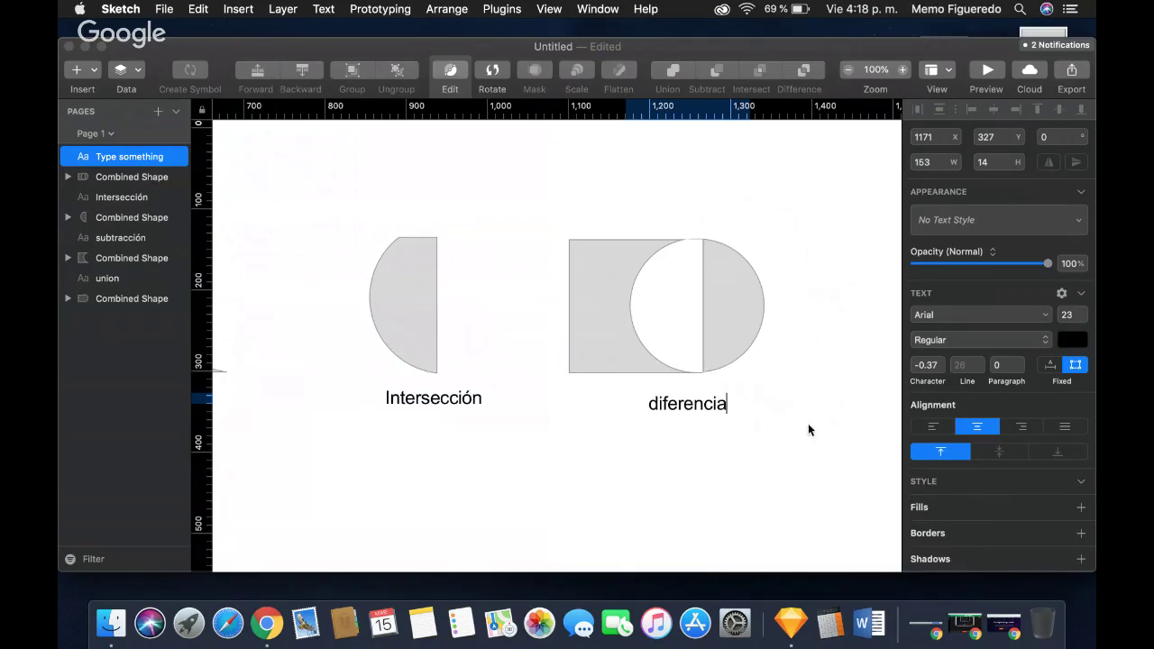
key(Escape)
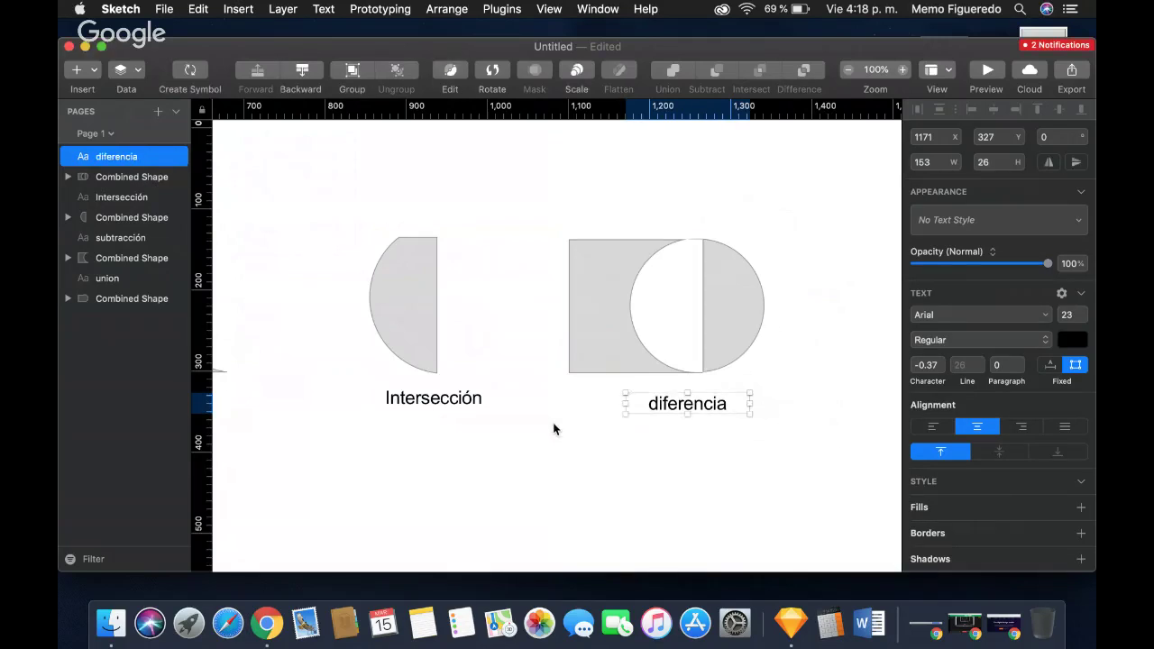
Compare the four labelled boolean results: union, subtracción, Intersección and diferencia.
scroll(554, 429, left, 2)
scroll(554, 430, left, 5)
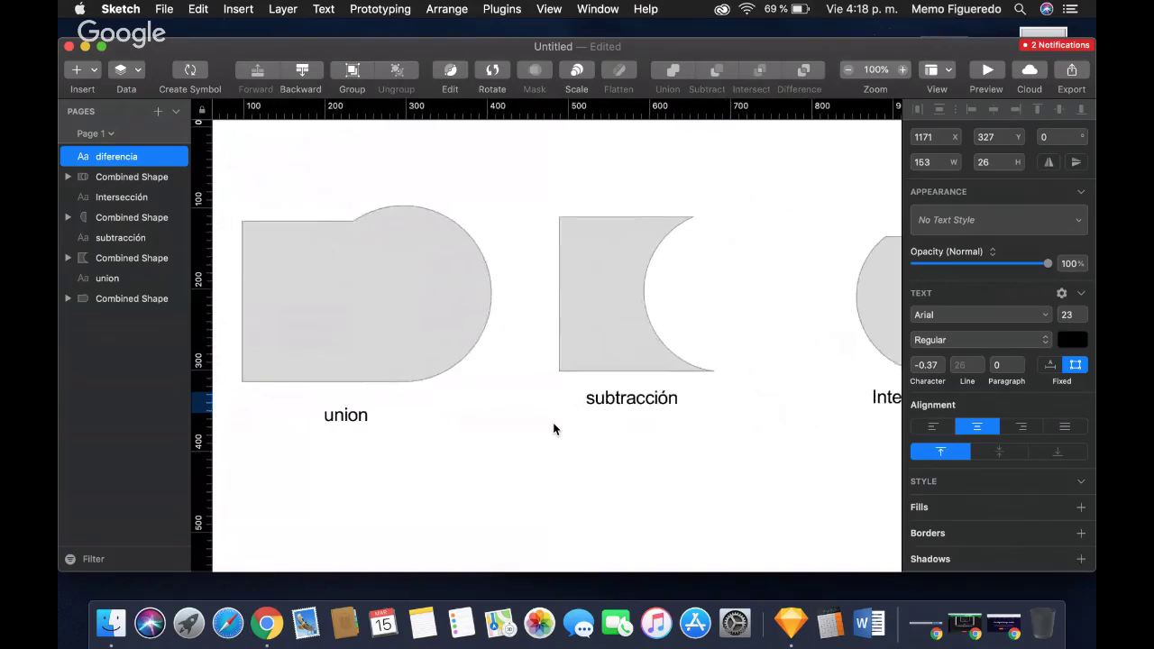
scroll(554, 429, right, 6)
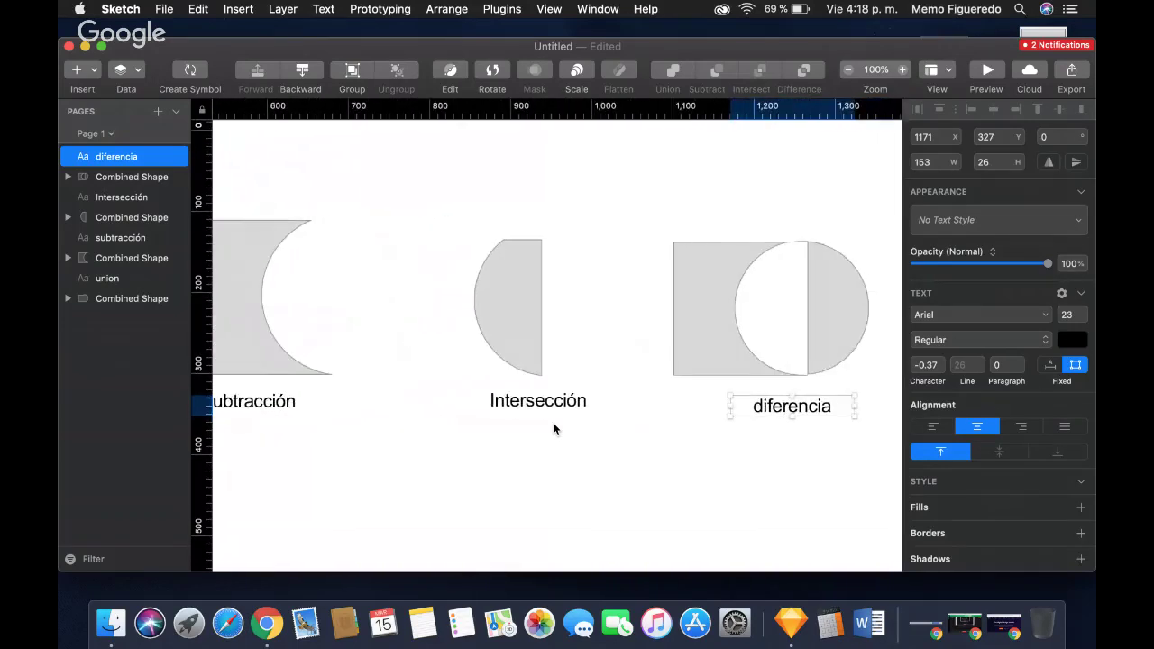
scroll(553, 429, left, 7)
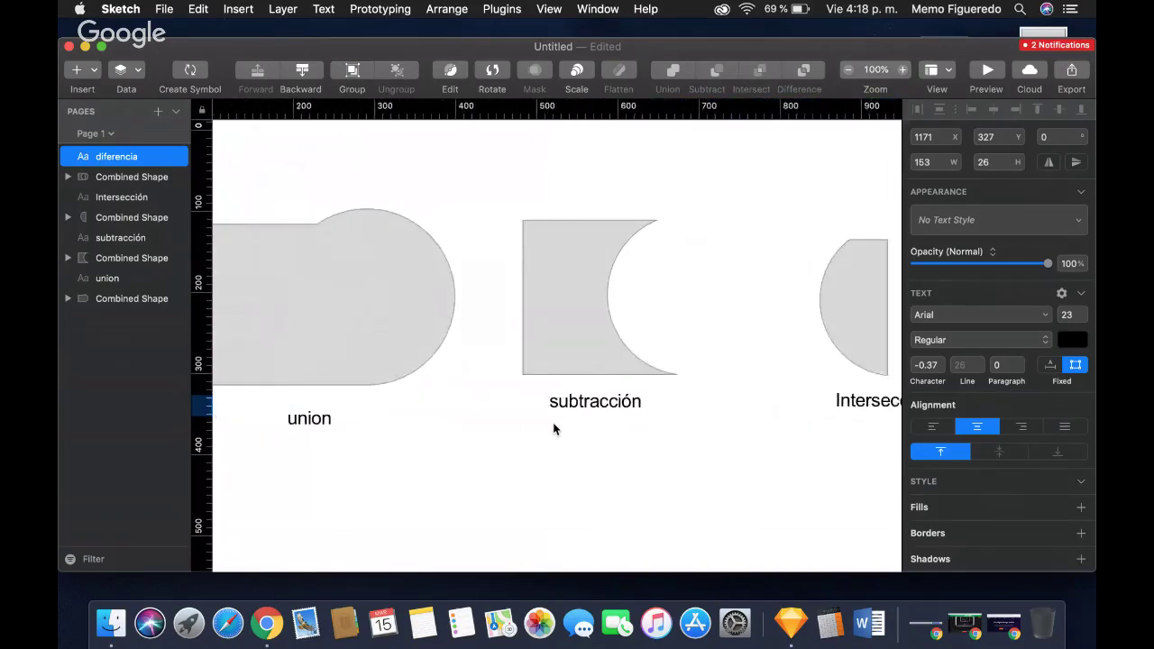
scroll(554, 429, right, 4)
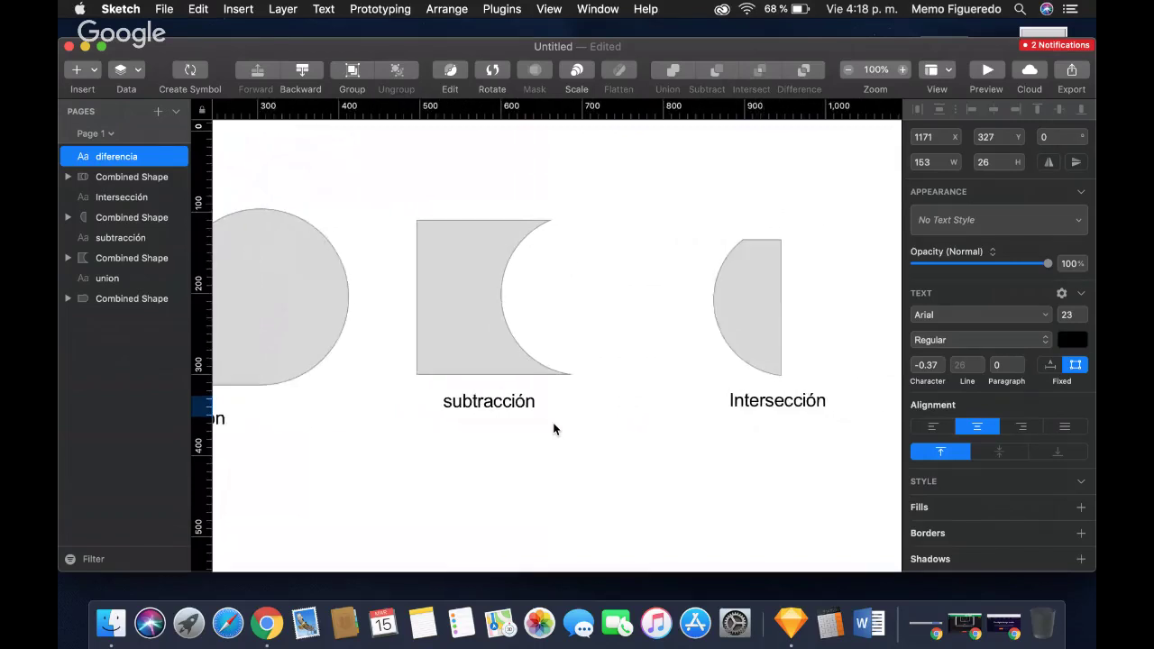
scroll(553, 429, right, 1)
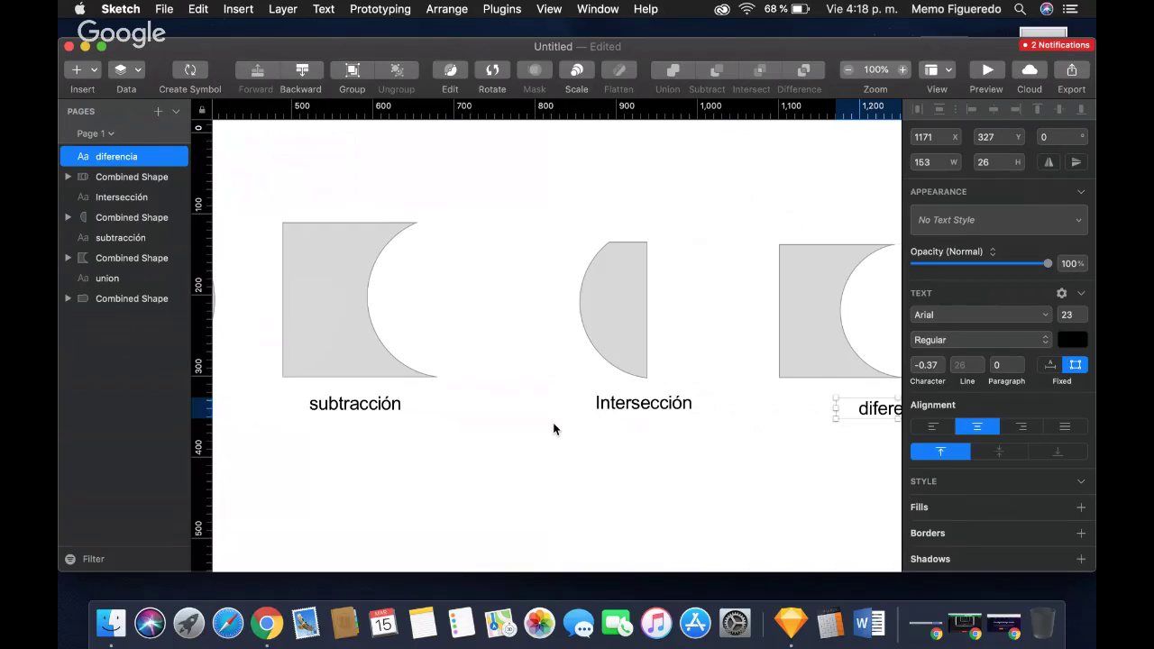
scroll(554, 423, left, 10)
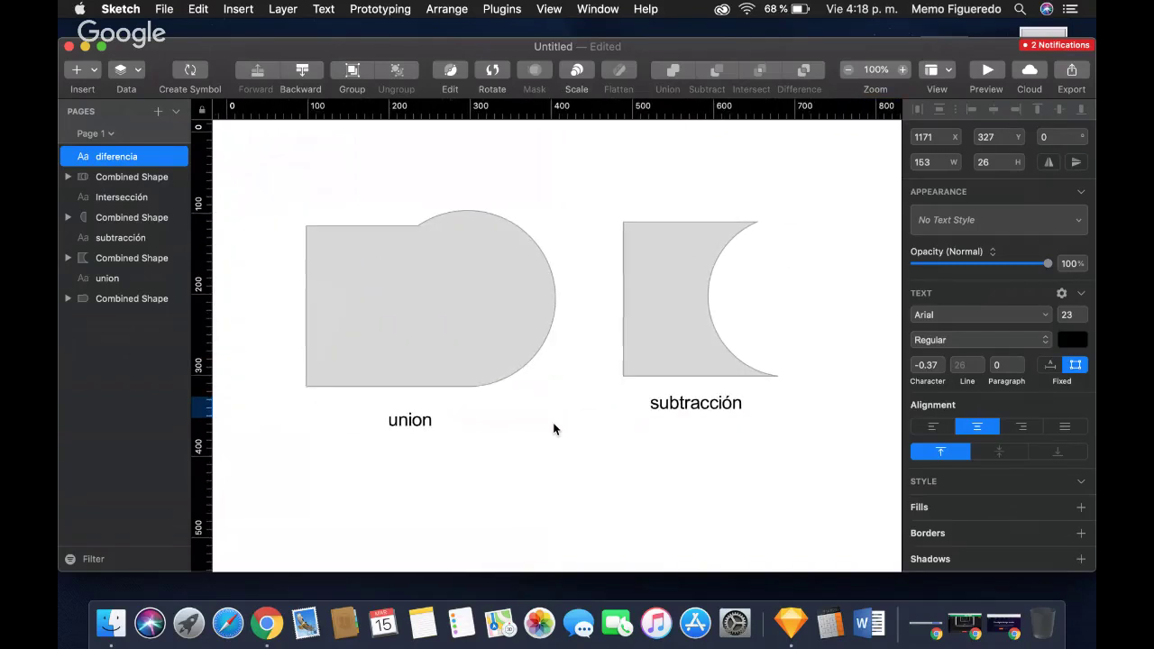
scroll(552, 423, right, 3)
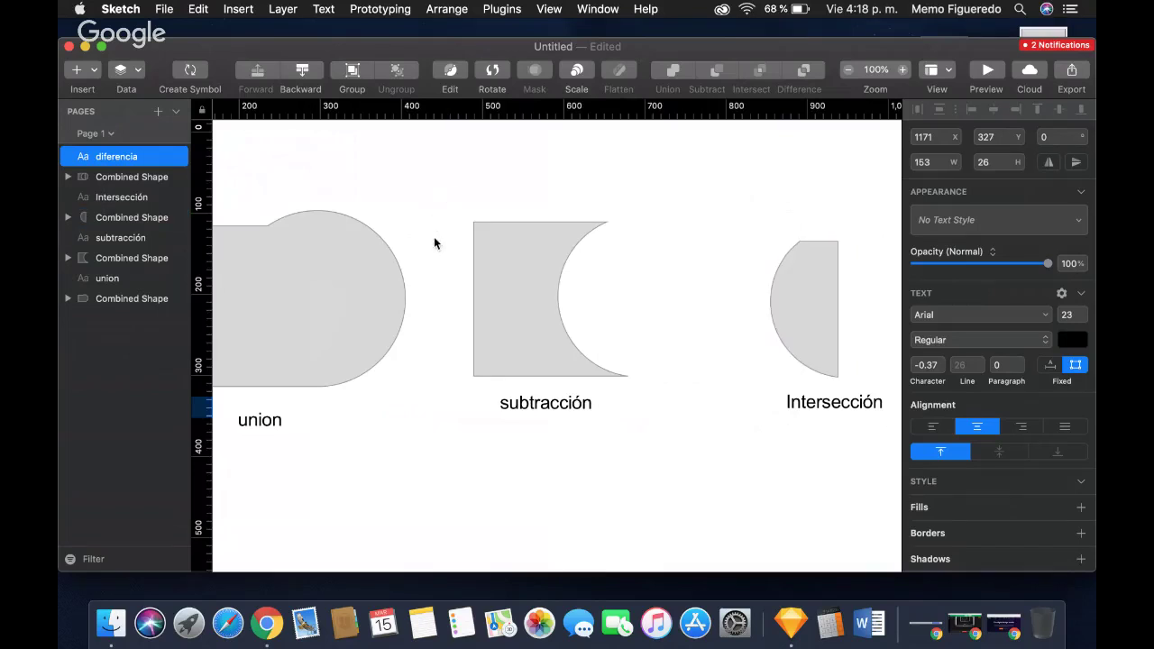
scroll(434, 236, left, 2)
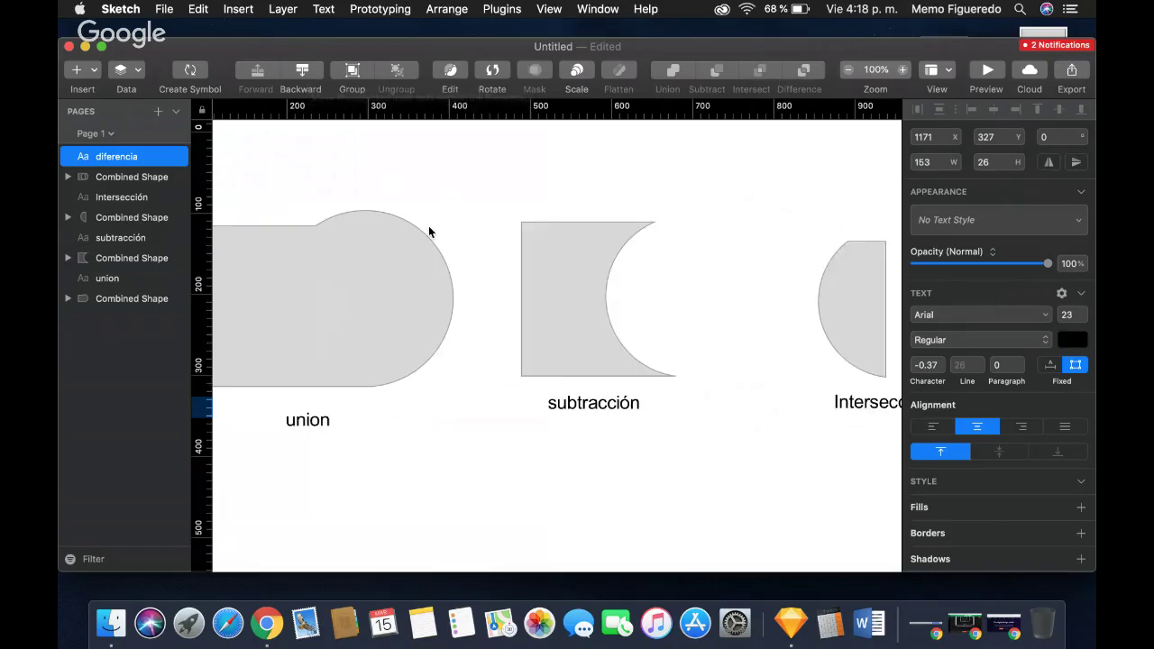
Draw a square of about 226 by 226 over the union shape at about X 118, Y 116.
scroll(429, 232, left, 5)
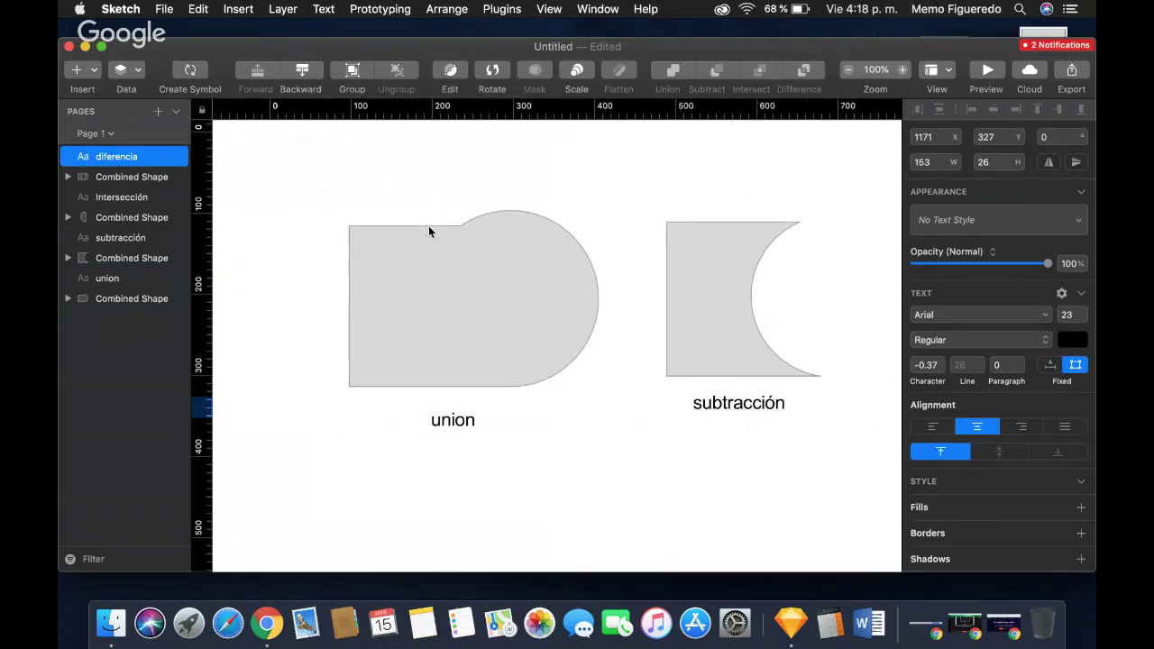
click(88, 70)
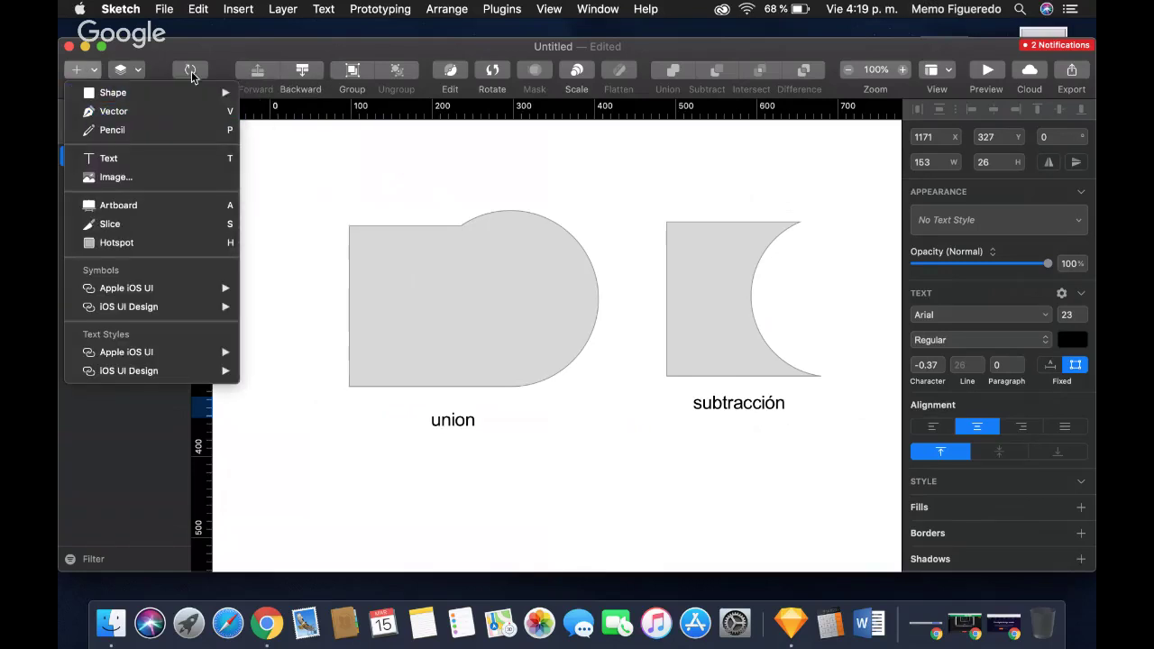
mouse_move(181, 92)
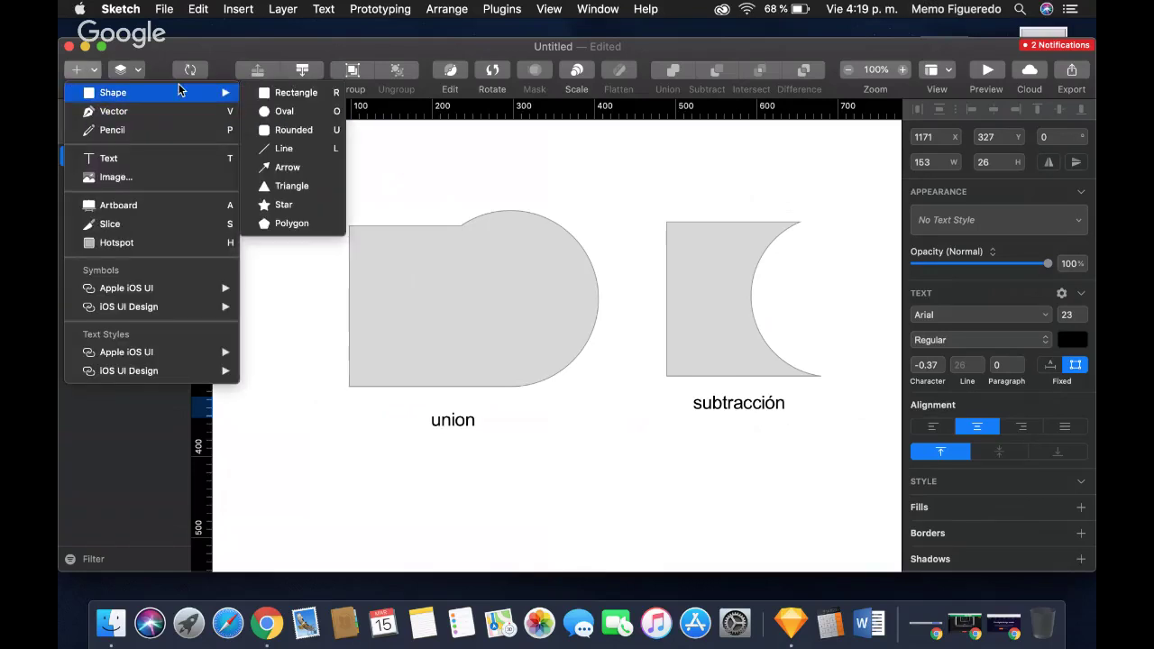
click(294, 94)
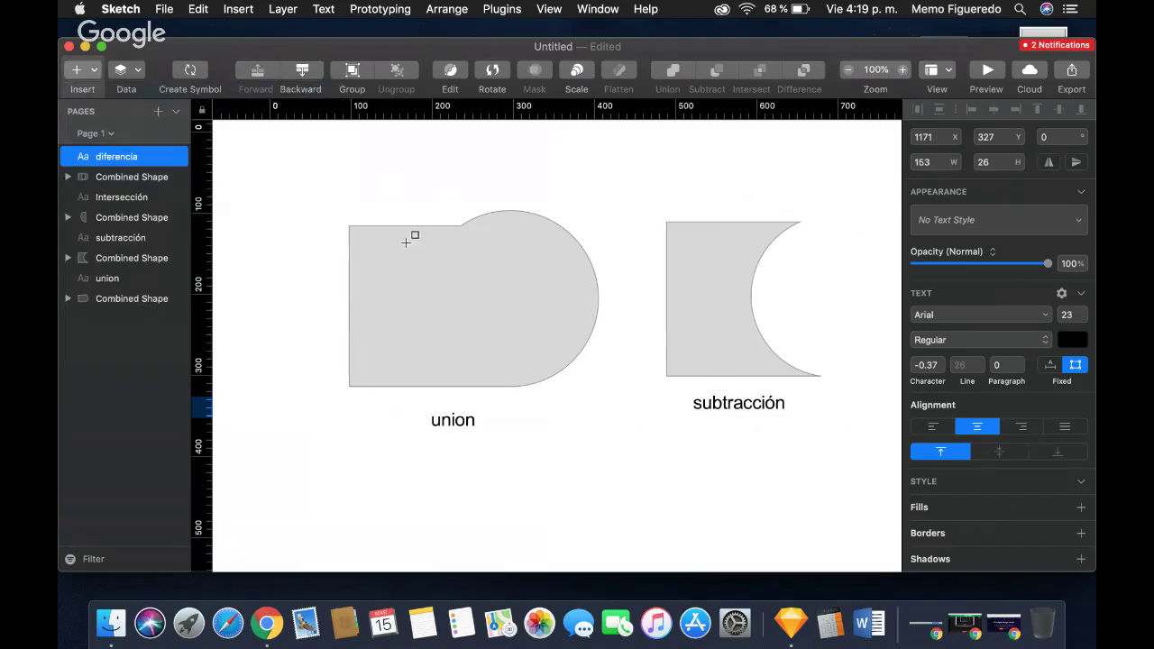
drag(365, 226, 503, 413)
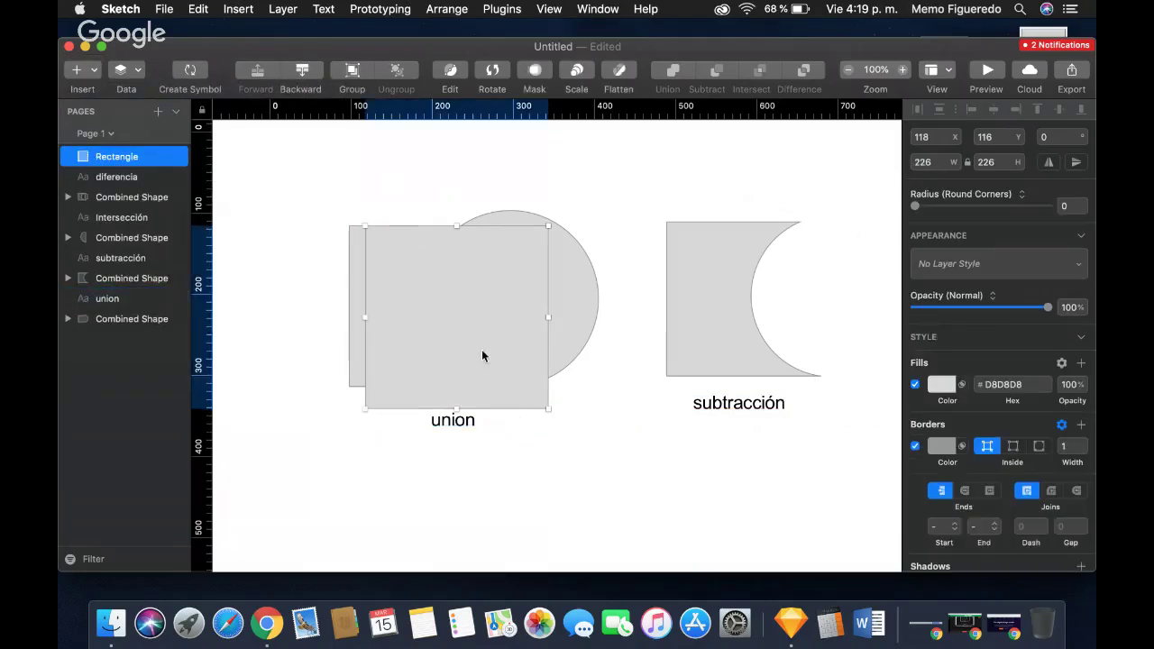
Send the new square backward in the layer order, behind the "diferencia" label and the difference shape.
click(310, 76)
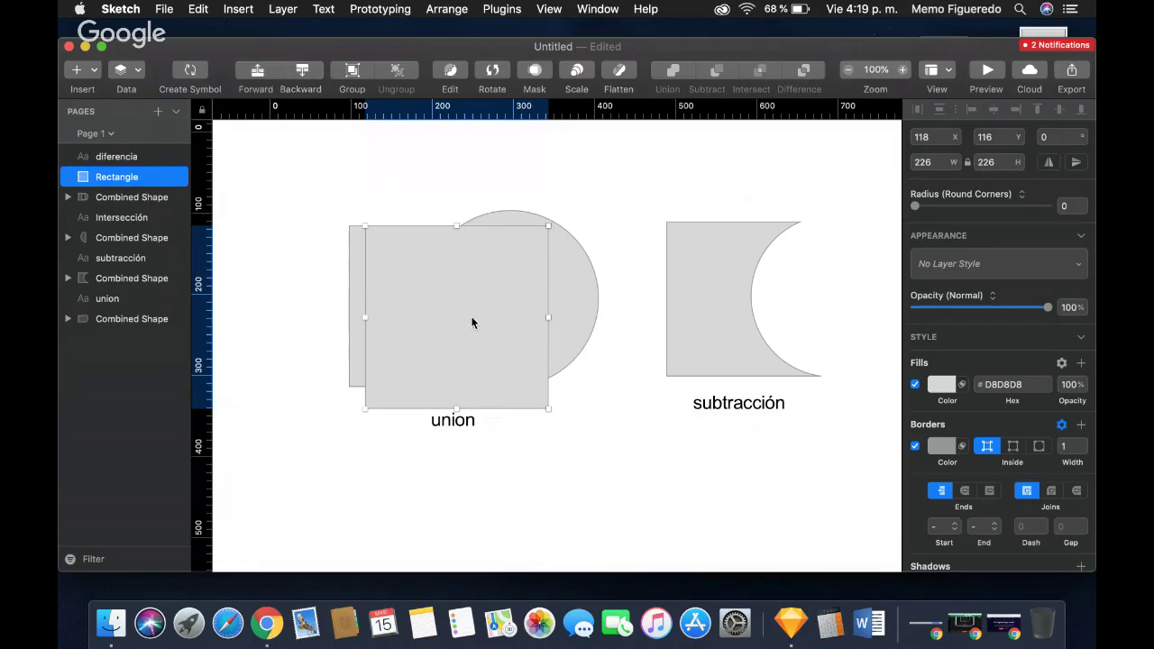
click(577, 404)
drag(577, 404, 462, 209)
click(303, 72)
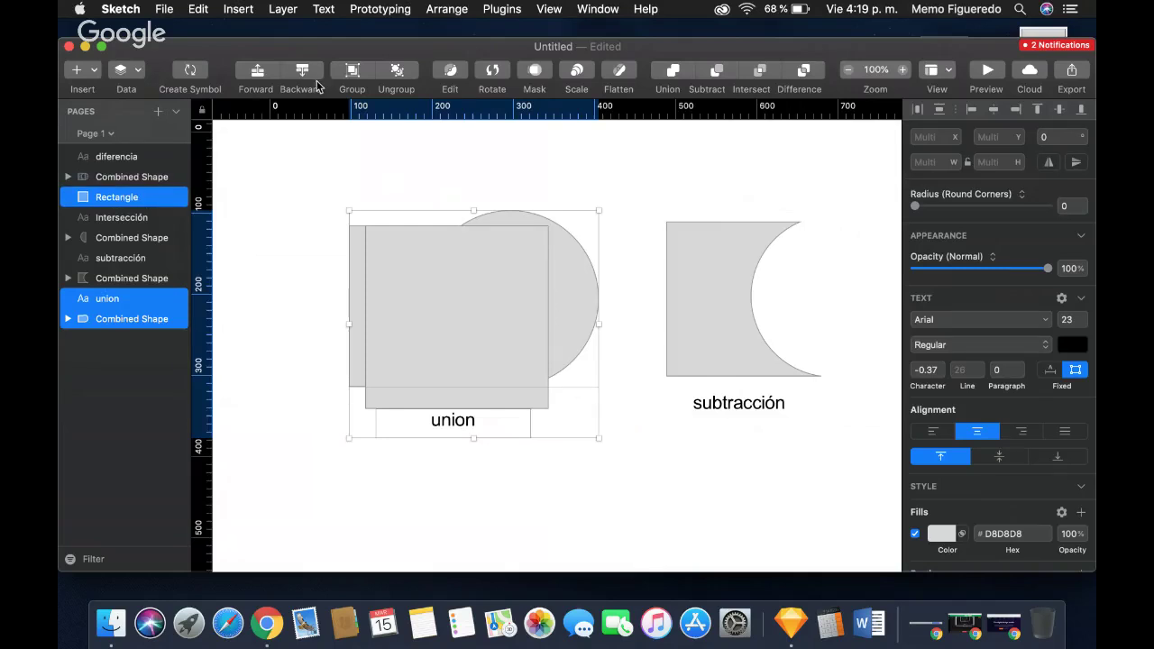
Move the square into the empty area below the "union" label, at about X 96, Y 393.
click(585, 469)
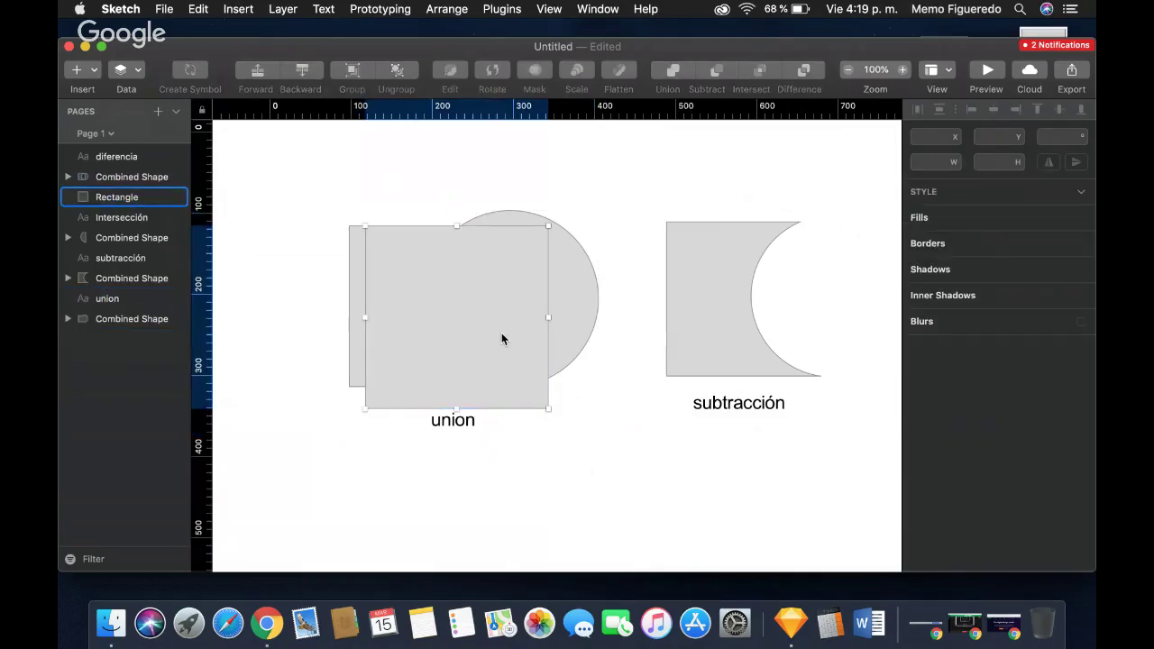
drag(501, 333, 431, 416)
scroll(672, 485, down, 5)
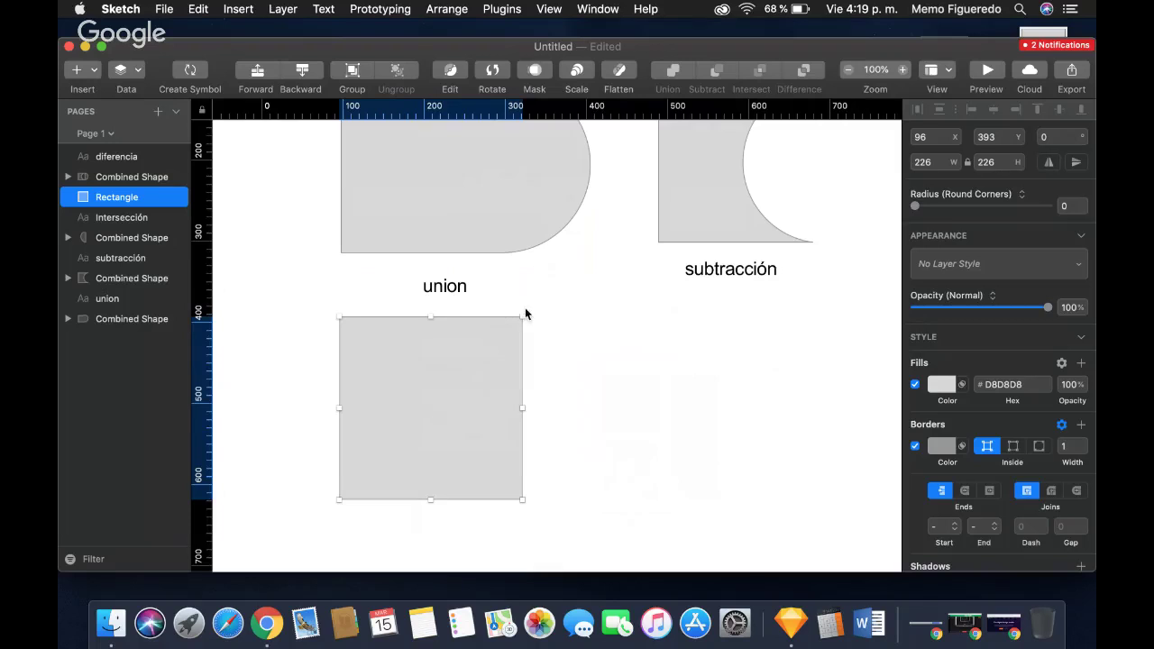
Draw a circle, enlarge it to about 251 by 251, and place it over the square at about X 71, Y 368.
drag(525, 309, 786, 568)
key(o)
mouse_move(703, 481)
mouse_down()
mouse_move(575, 371)
mouse_move(471, 385)
mouse_up()
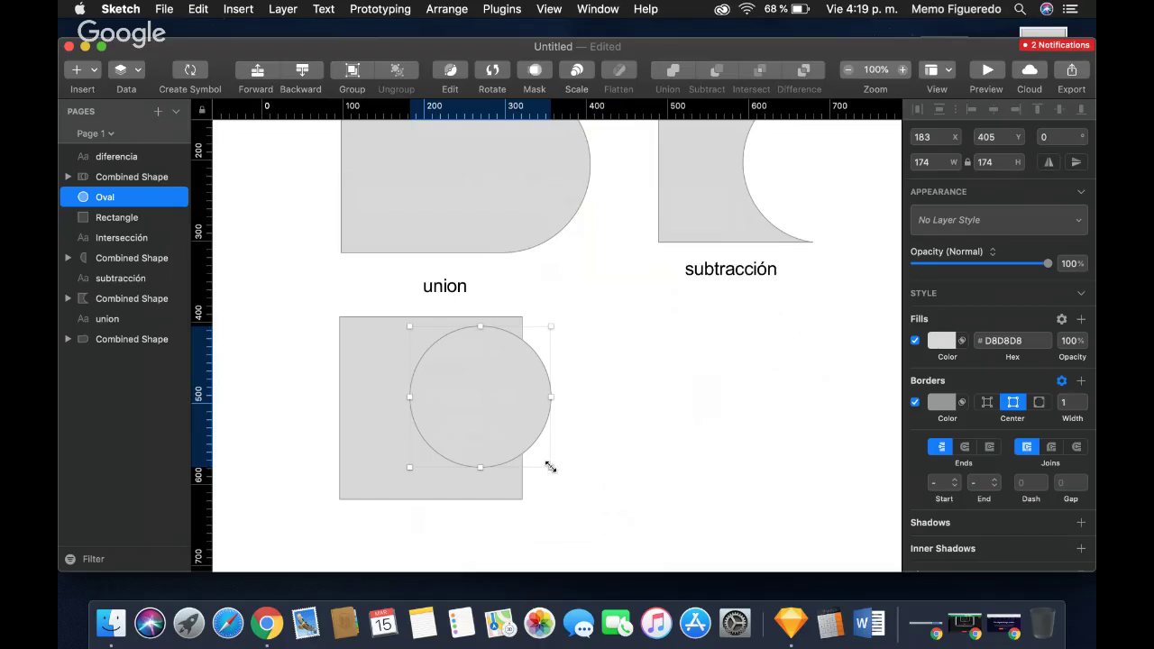
drag(551, 466, 613, 533)
drag(546, 438, 454, 409)
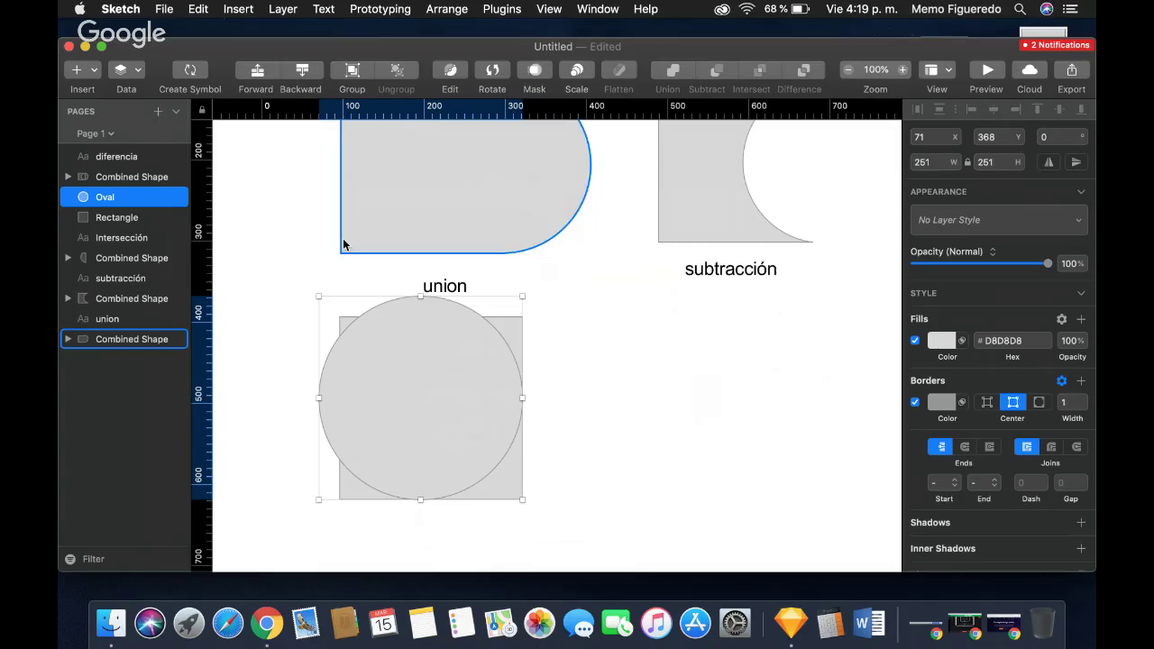
Demonstrate Backward and Forward by alternately sending the circle behind the square and bringing it in front, ending with it in front.
click(303, 73)
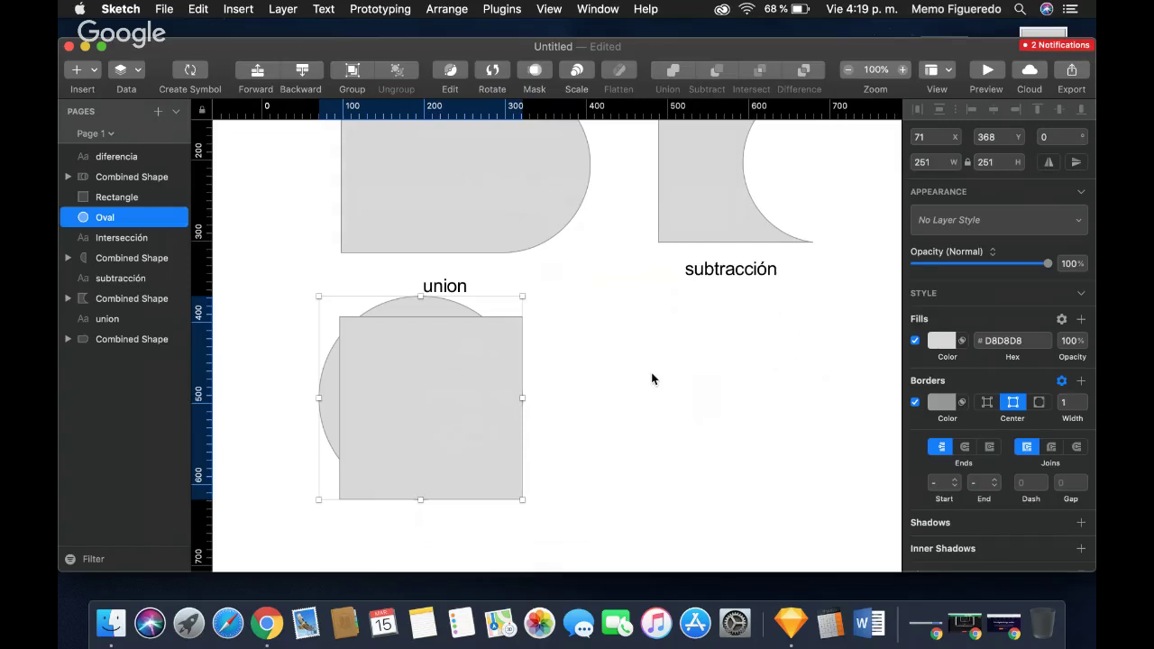
click(256, 72)
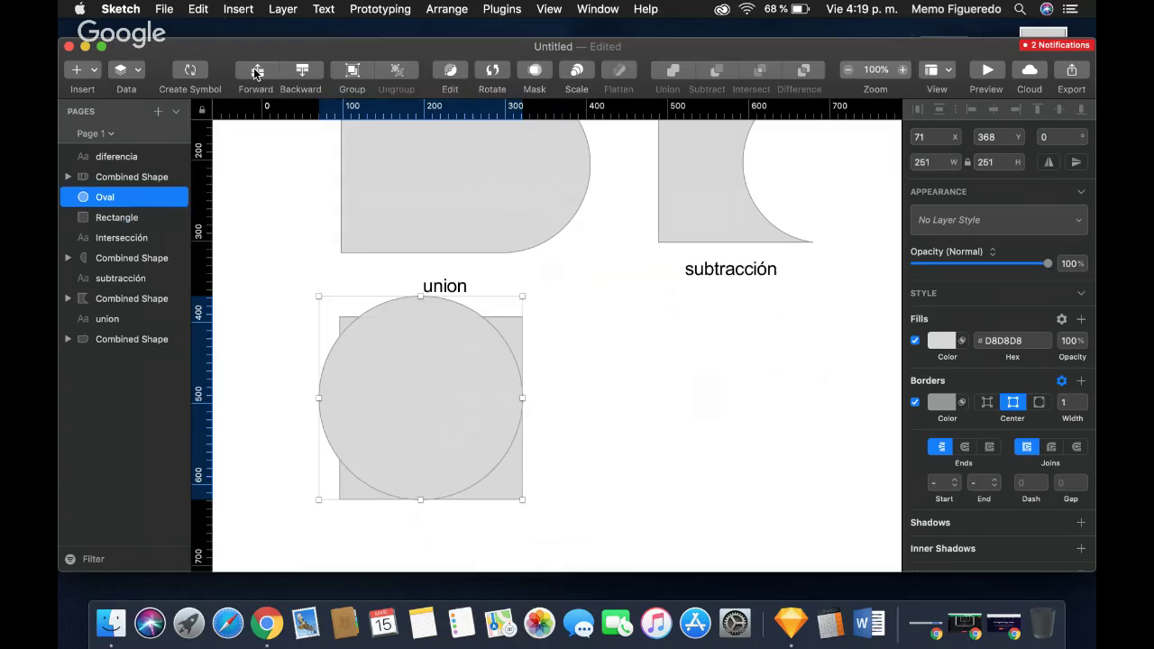
click(302, 73)
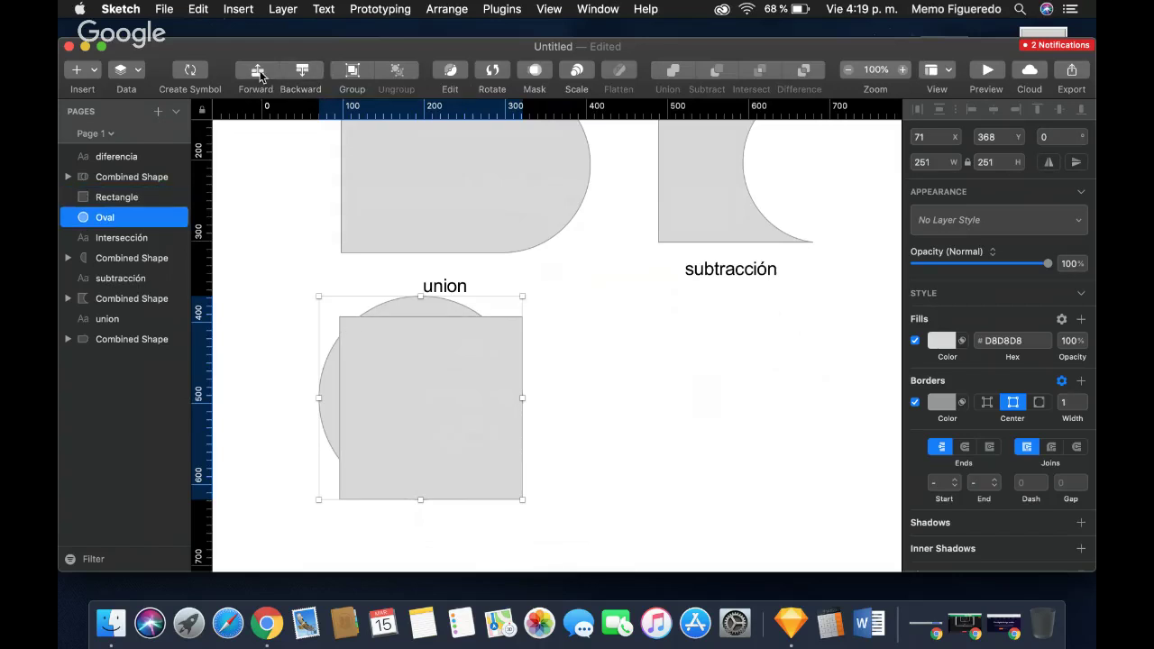
click(253, 74)
click(305, 72)
click(255, 74)
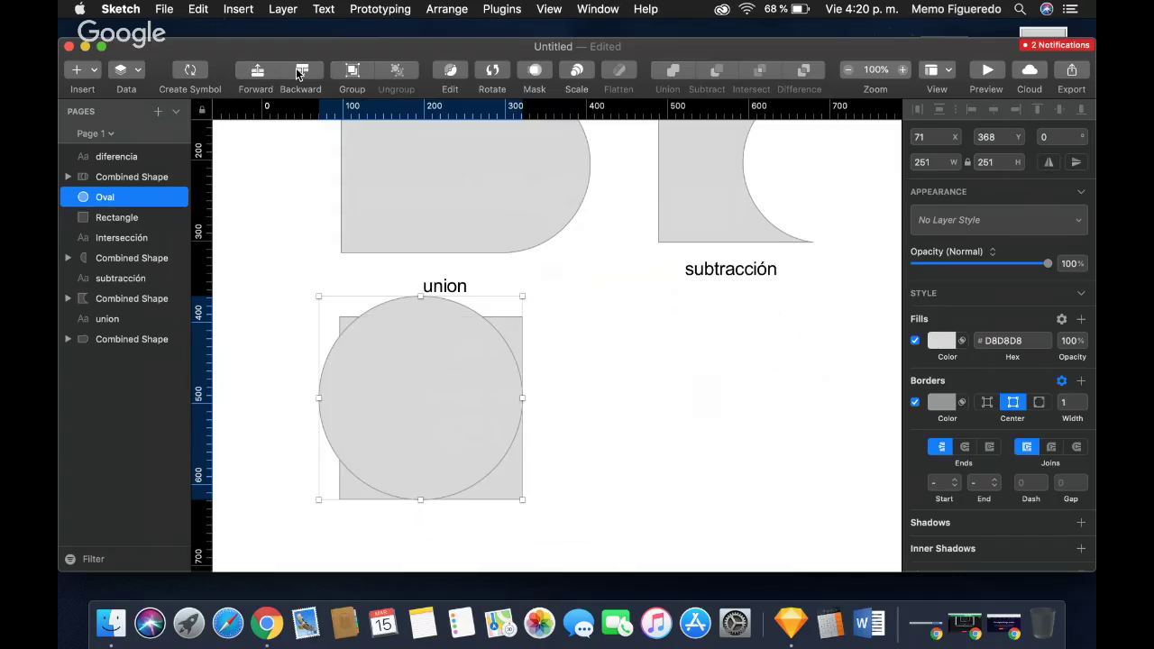
Shift the circle slightly to centre it over the square, at about X 84, Y 378.
scroll(569, 333, down, 2)
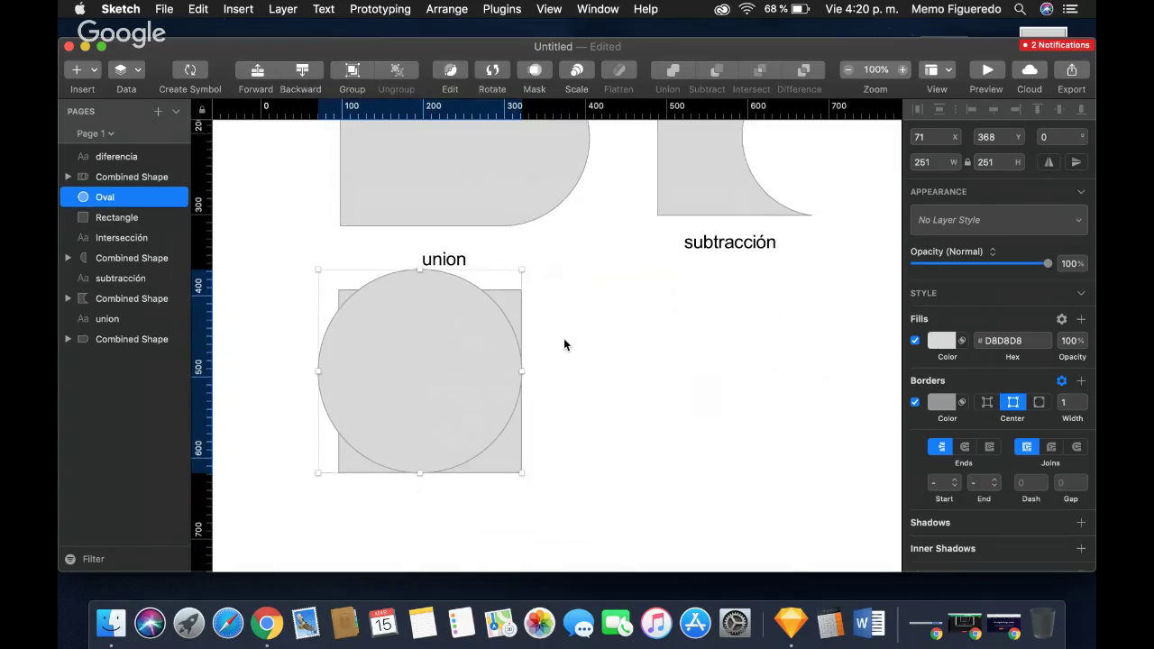
scroll(505, 510, down, 2)
click(405, 469)
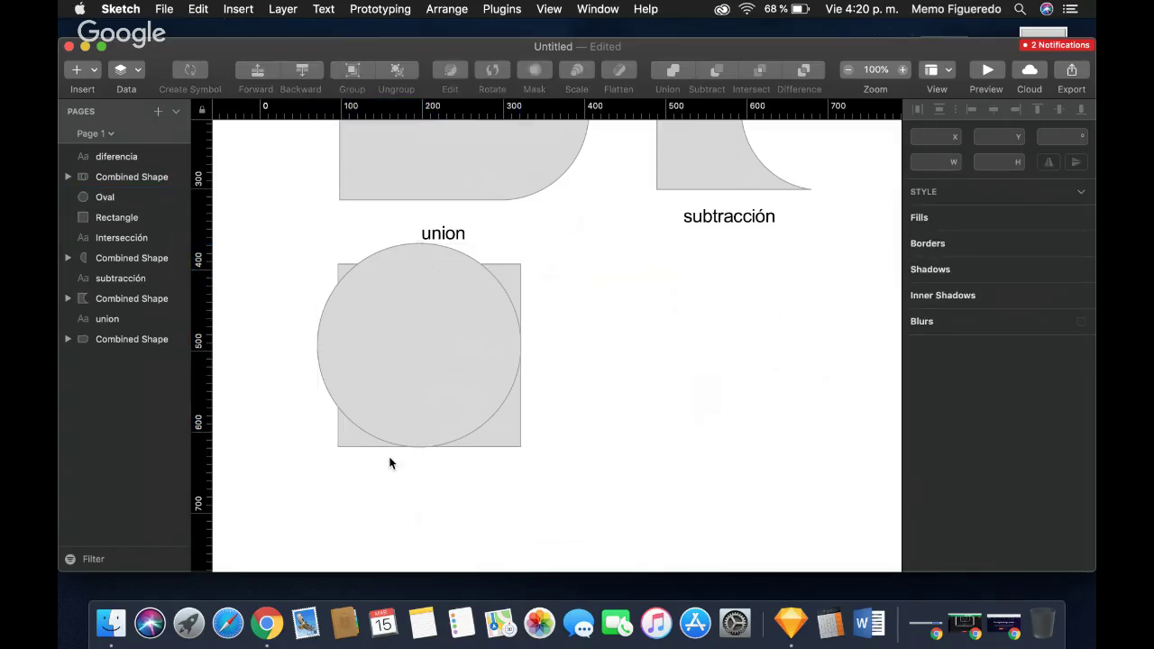
drag(495, 395, 504, 404)
scroll(589, 385, up, 5)
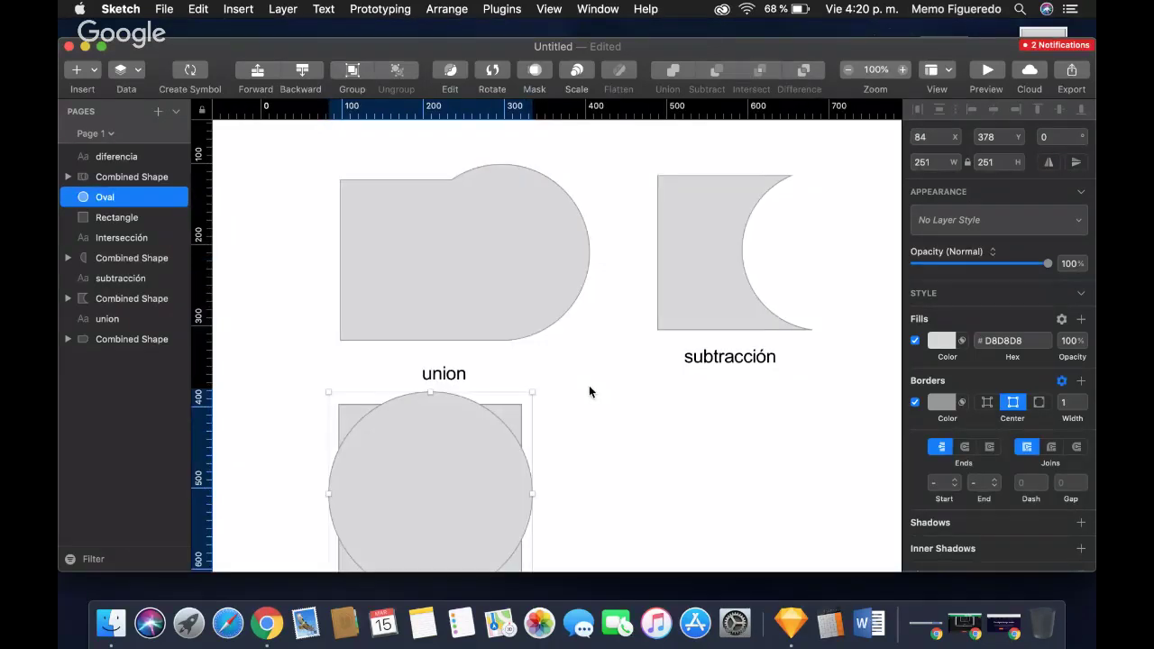
scroll(589, 385, up, 1)
scroll(589, 385, down, 8)
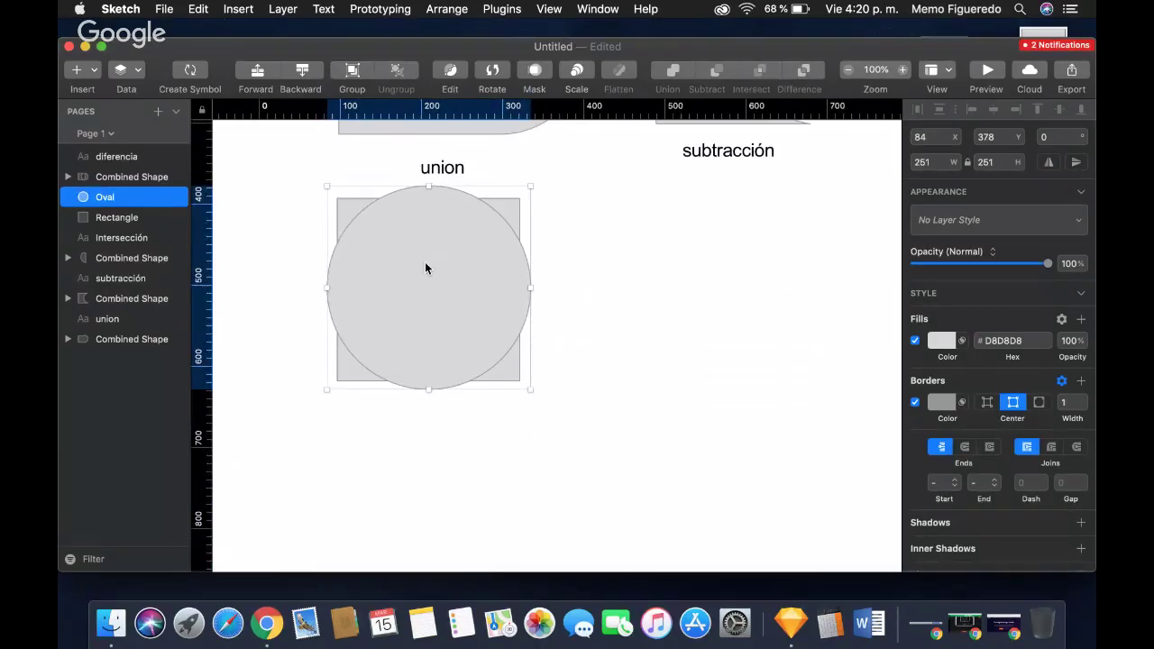
Delete the circle over the square and undo the deletion.
key(BackSpace)
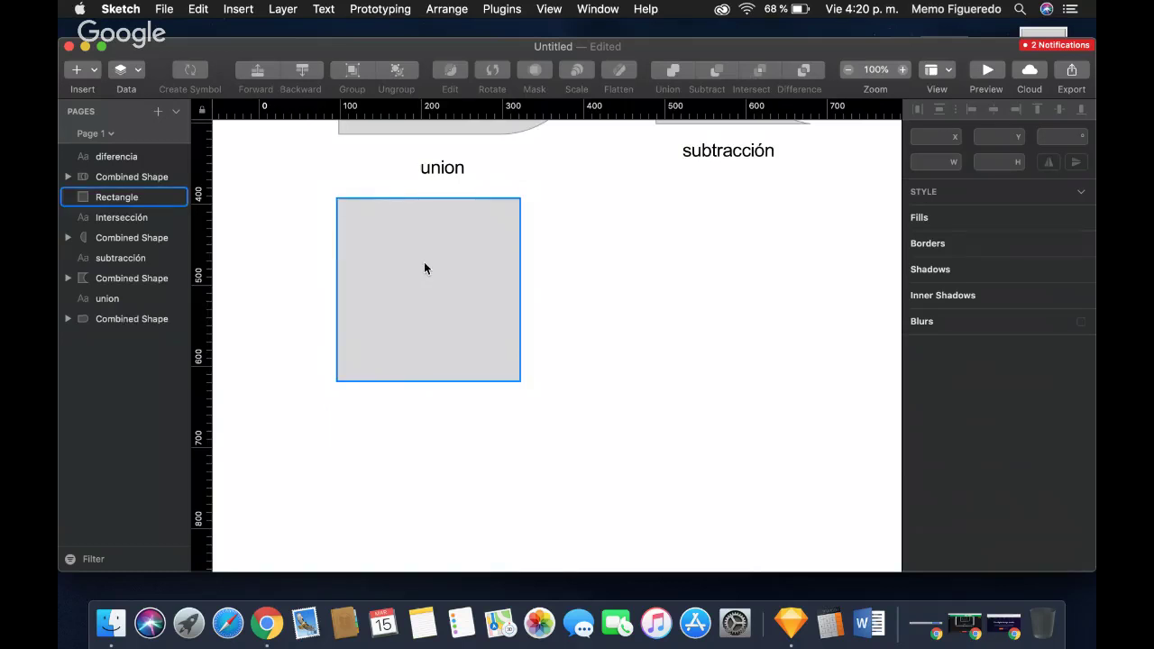
key(super+z)
click(529, 334)
click(428, 268)
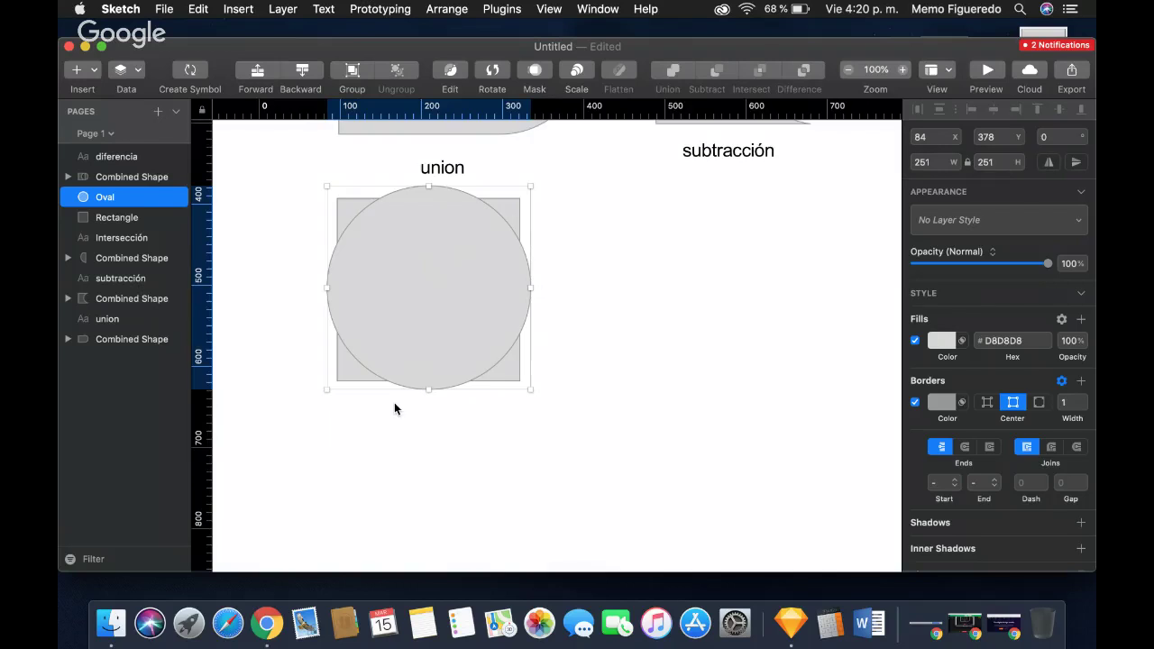
Add the text label "Forward" below the overlapping circle and square, at about X 139, Y 646.
key(t)
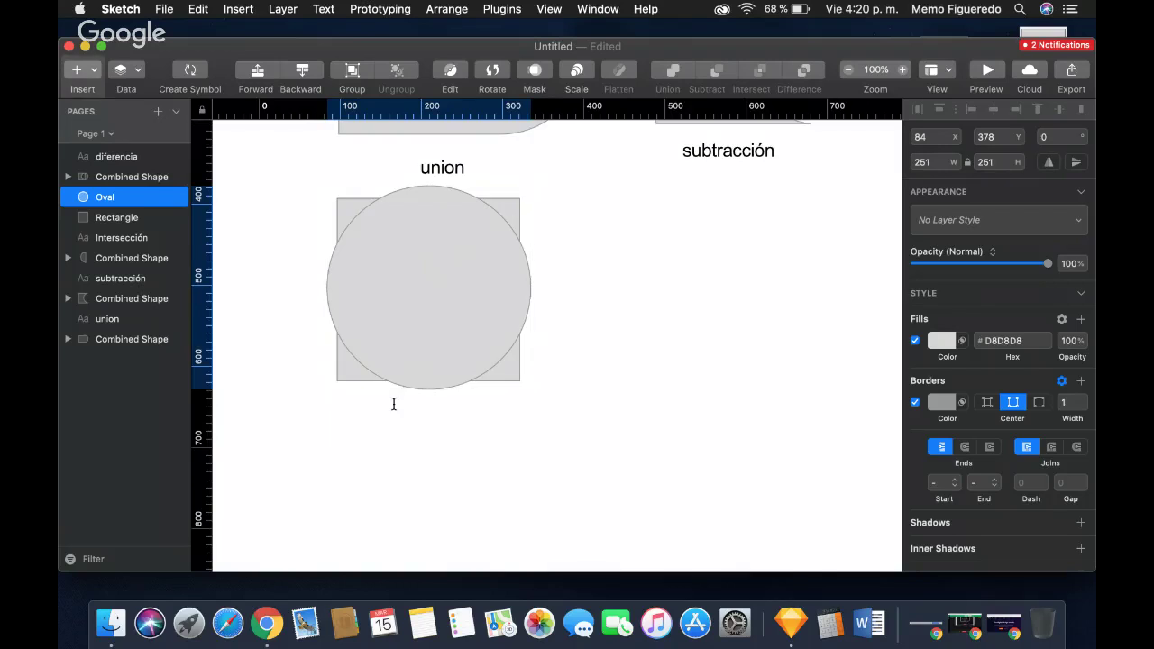
drag(393, 404, 484, 432)
text(F)
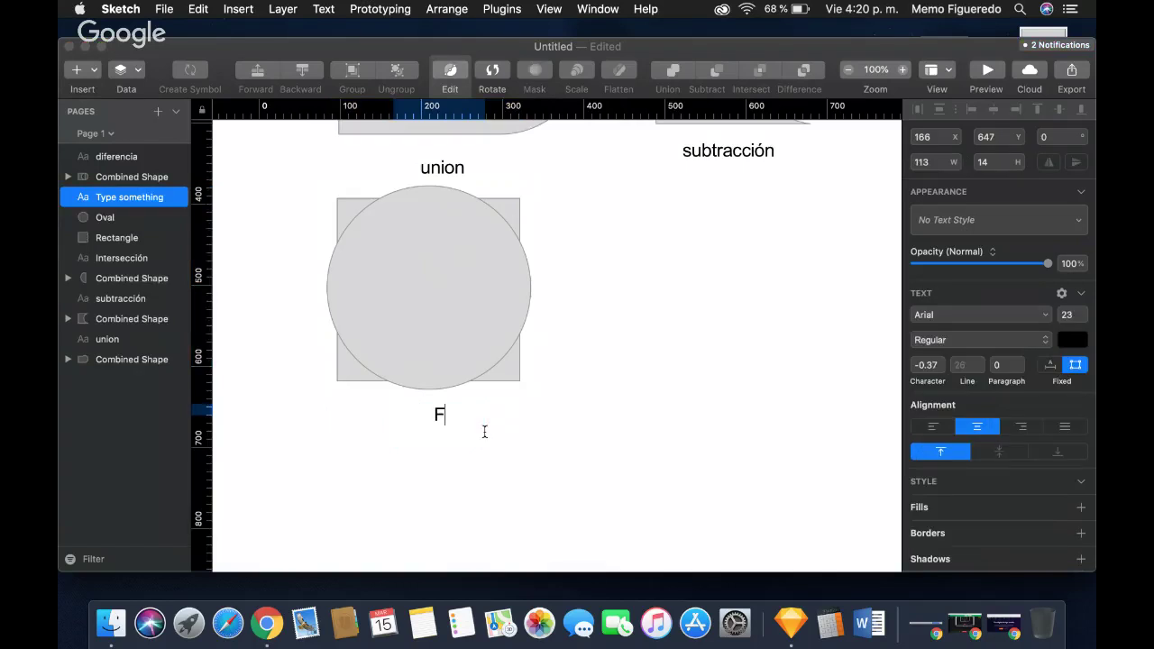
text(orward)
key(Escape)
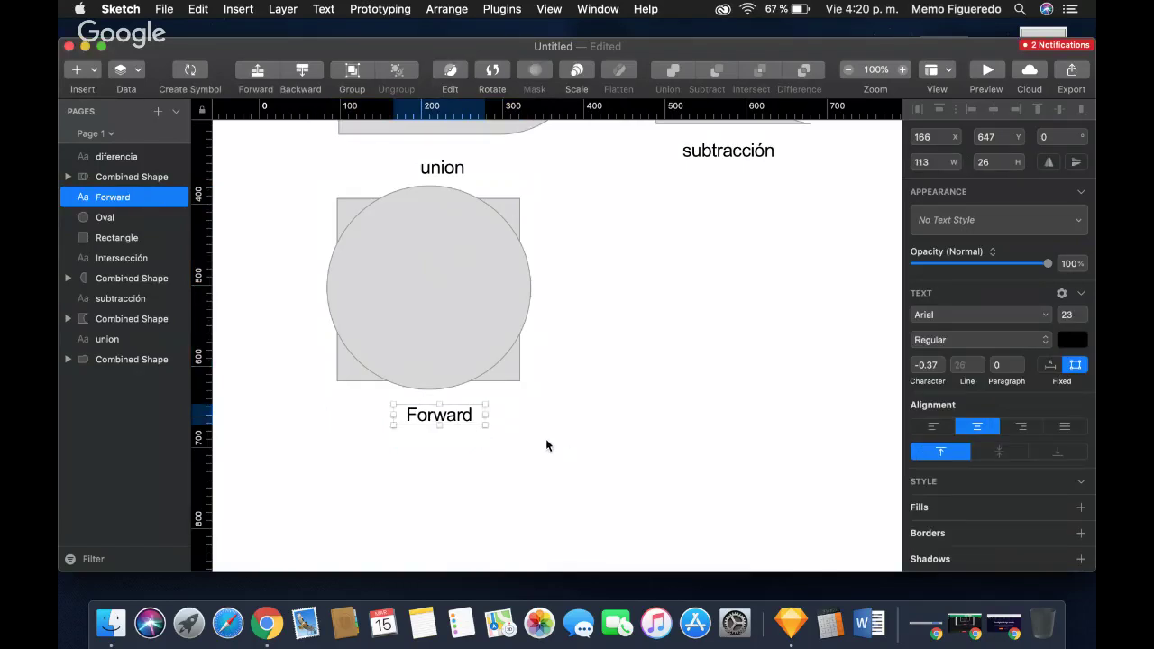
scroll(671, 343, up, 4)
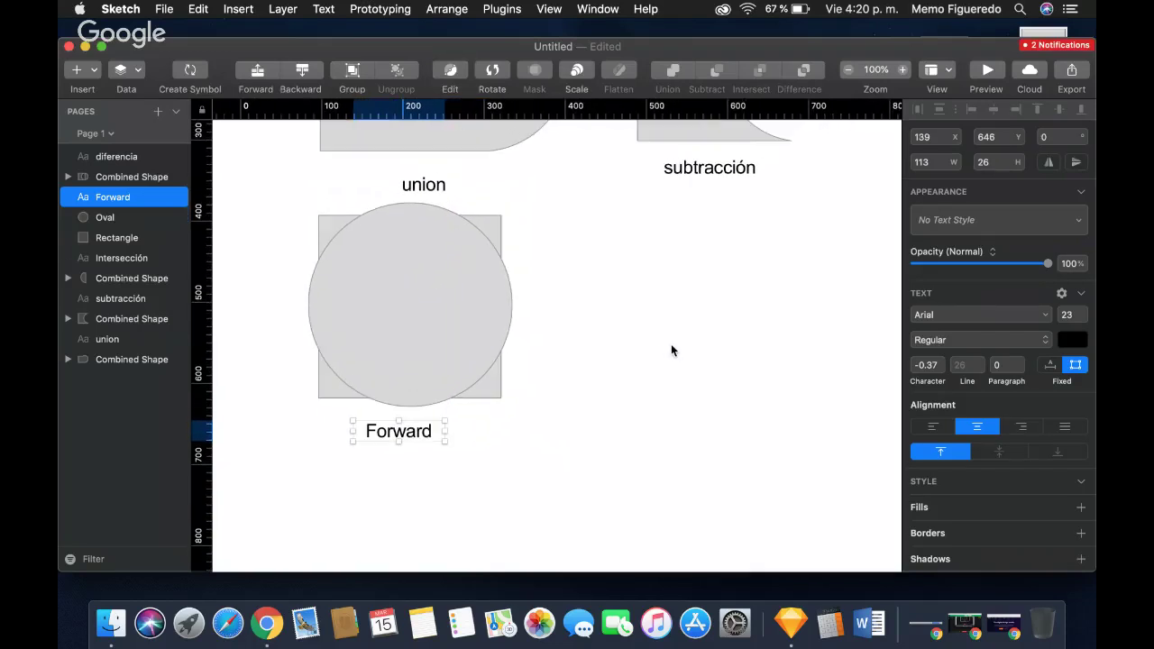
Send the circle above the "Forward" label behind the square and bring it back to the front.
click(453, 302)
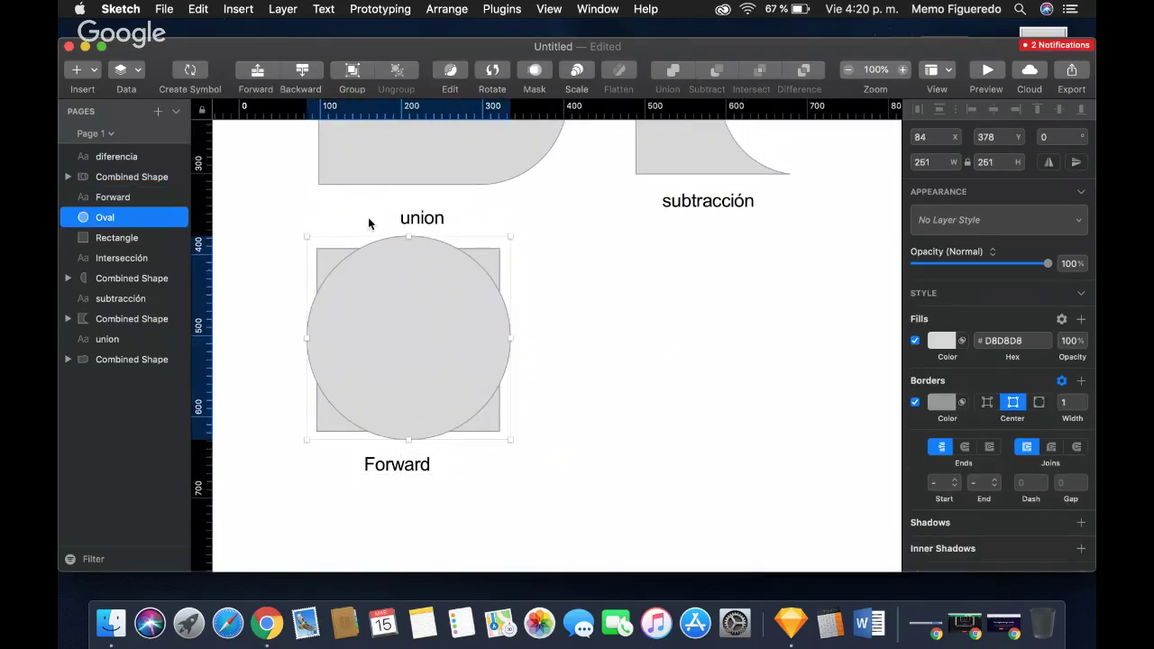
click(302, 72)
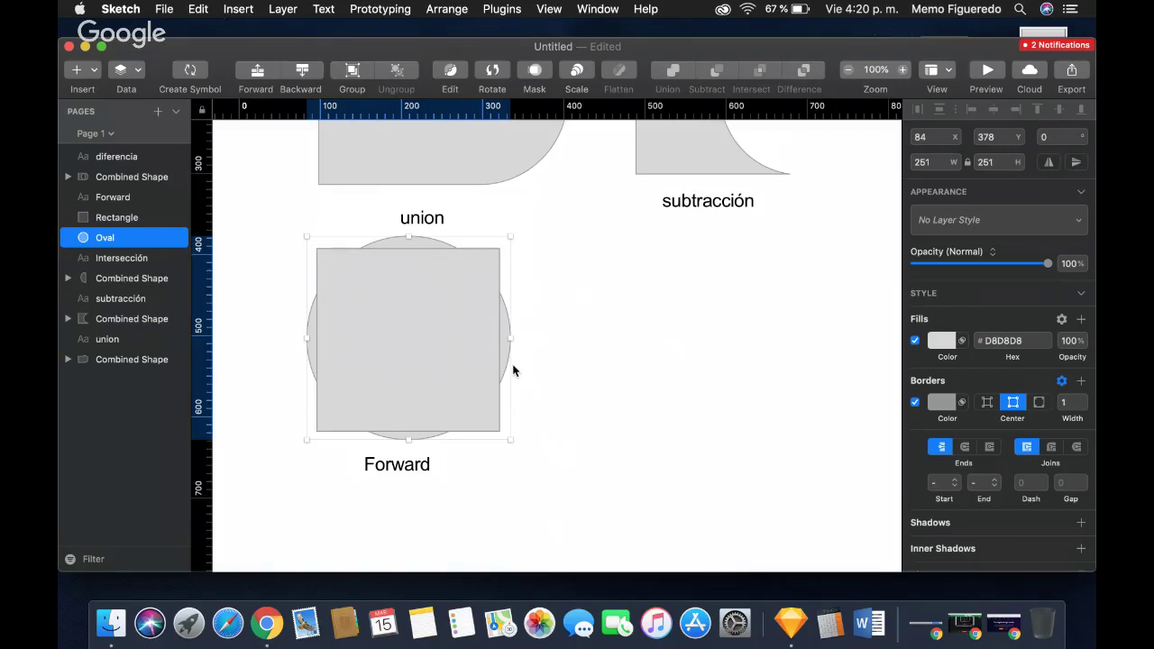
click(270, 73)
Review the row of labelled boolean shapes and the "Forward" example with the free canvas space beside it.
scroll(572, 361, right, 3)
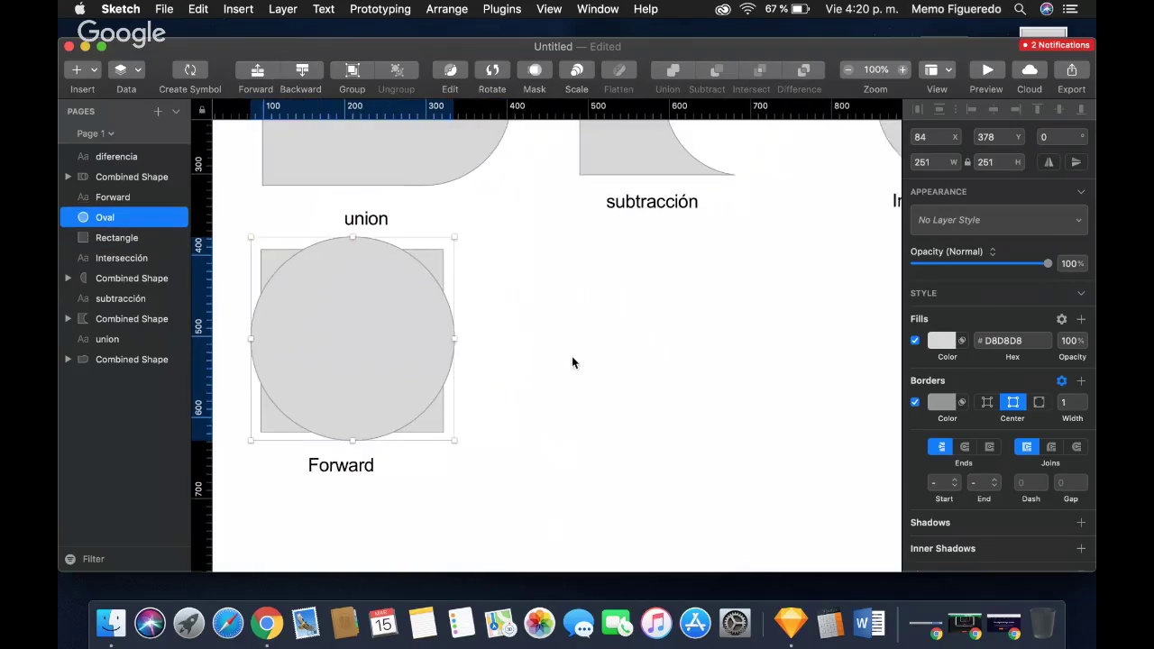
scroll(472, 372, right, 3)
scroll(472, 373, up, 3)
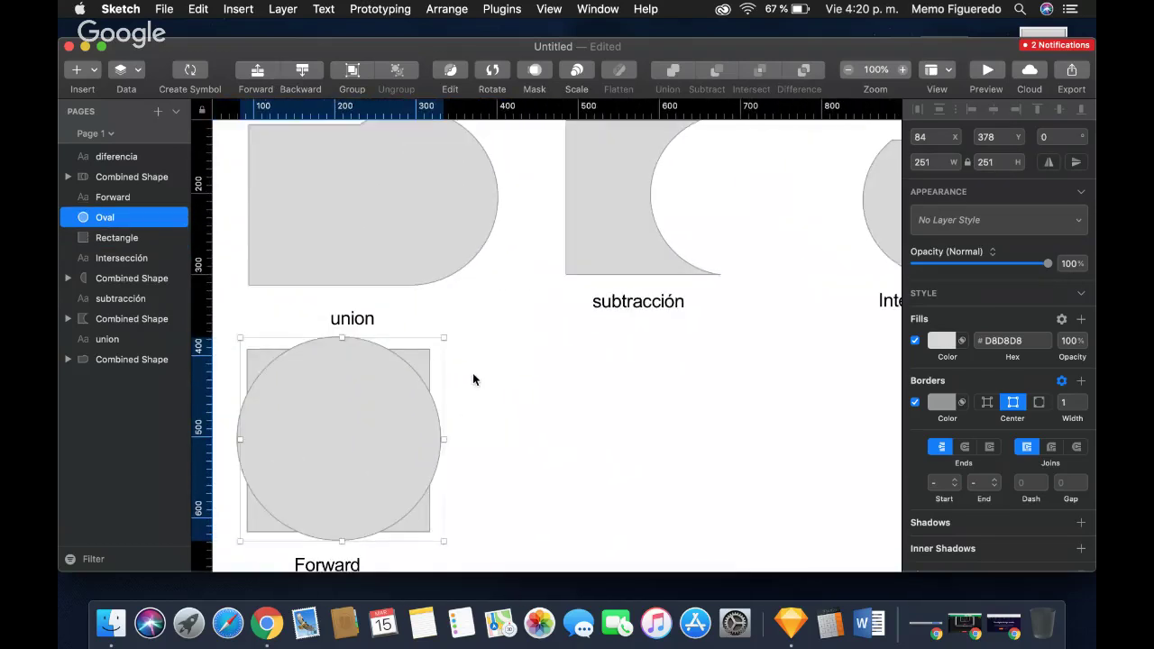
scroll(472, 373, right, 10)
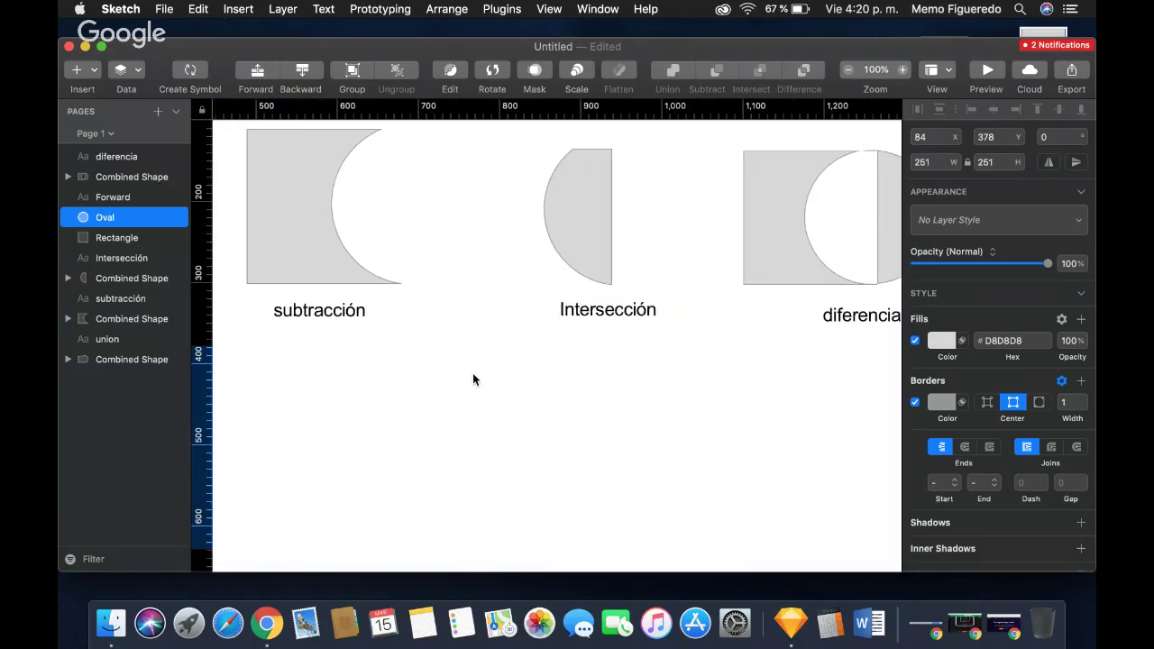
scroll(472, 373, down, 3)
scroll(472, 373, left, 10)
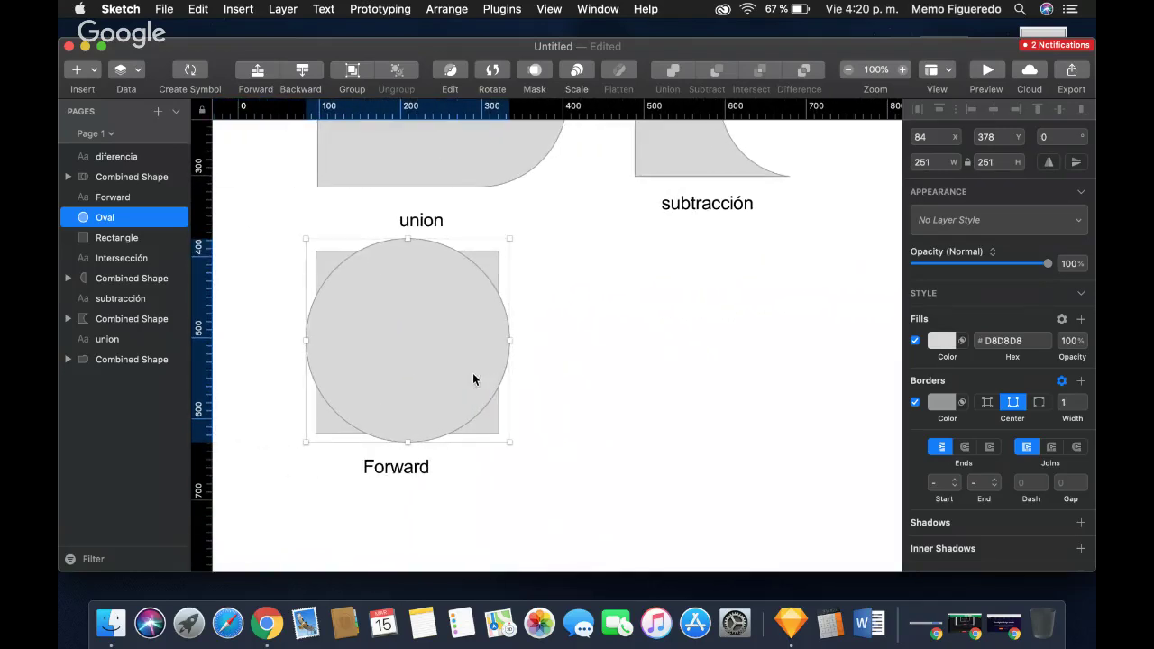
scroll(649, 371, right, 6)
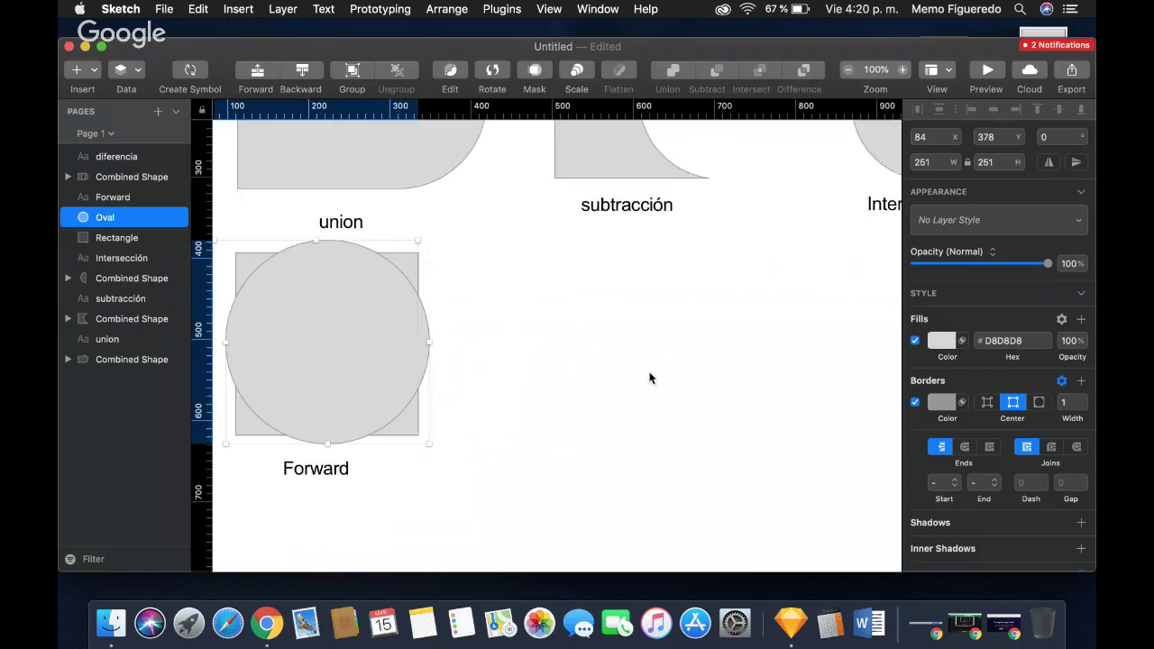
scroll(649, 378, up, 2)
scroll(649, 378, left, 5)
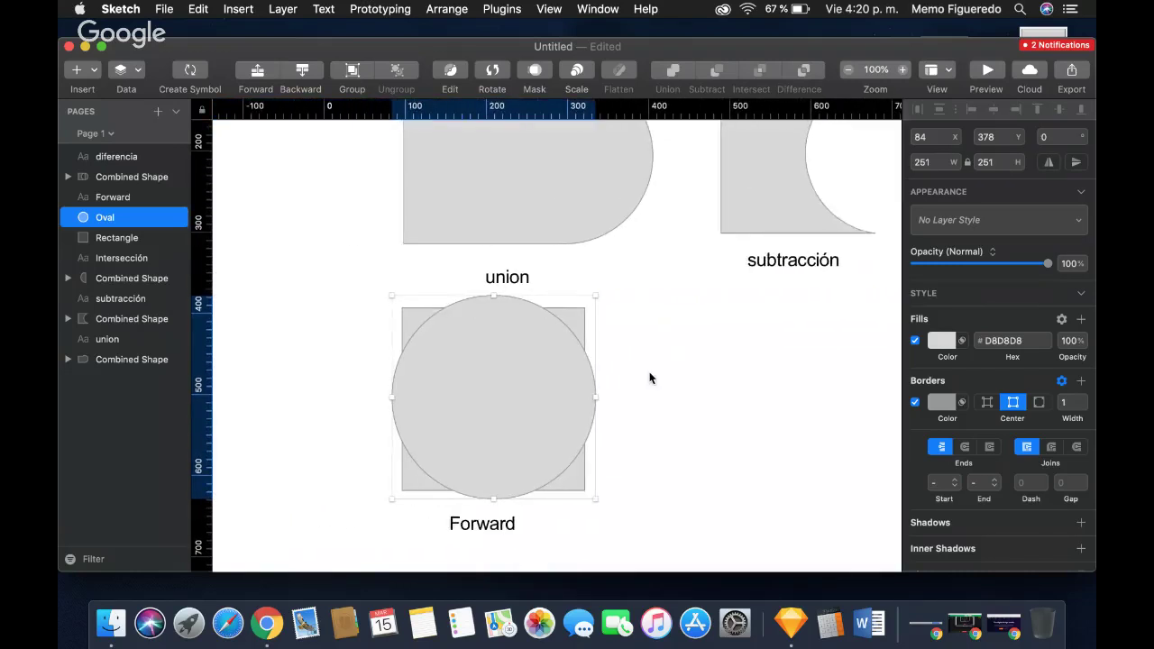
scroll(649, 378, right, 1)
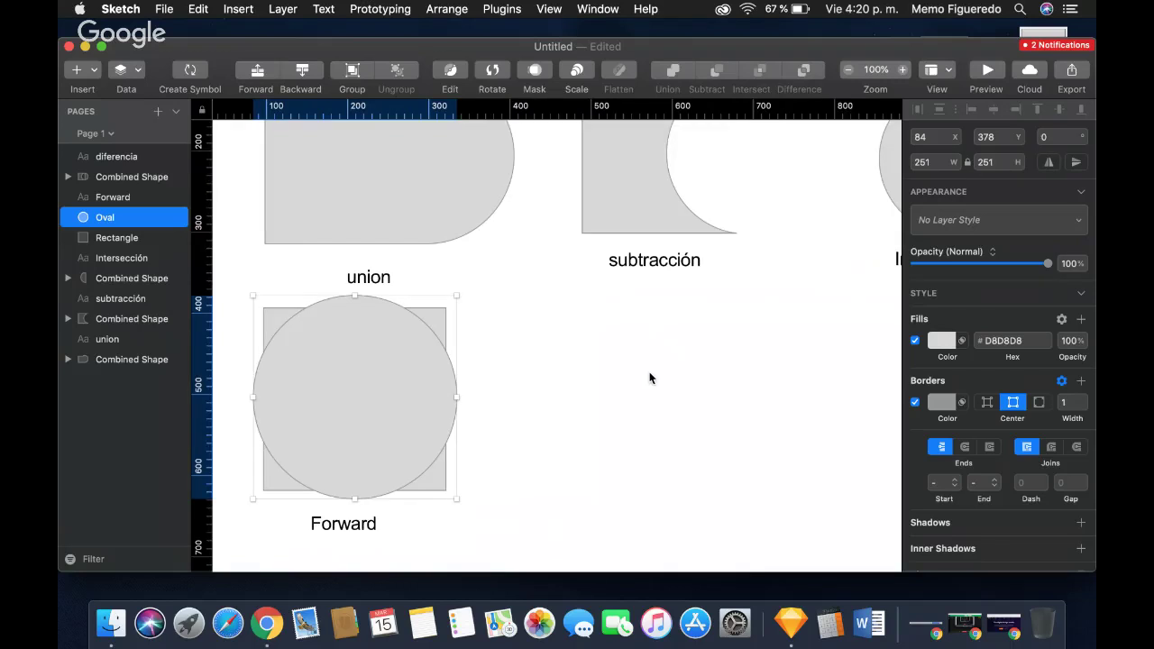
scroll(649, 378, right, 5)
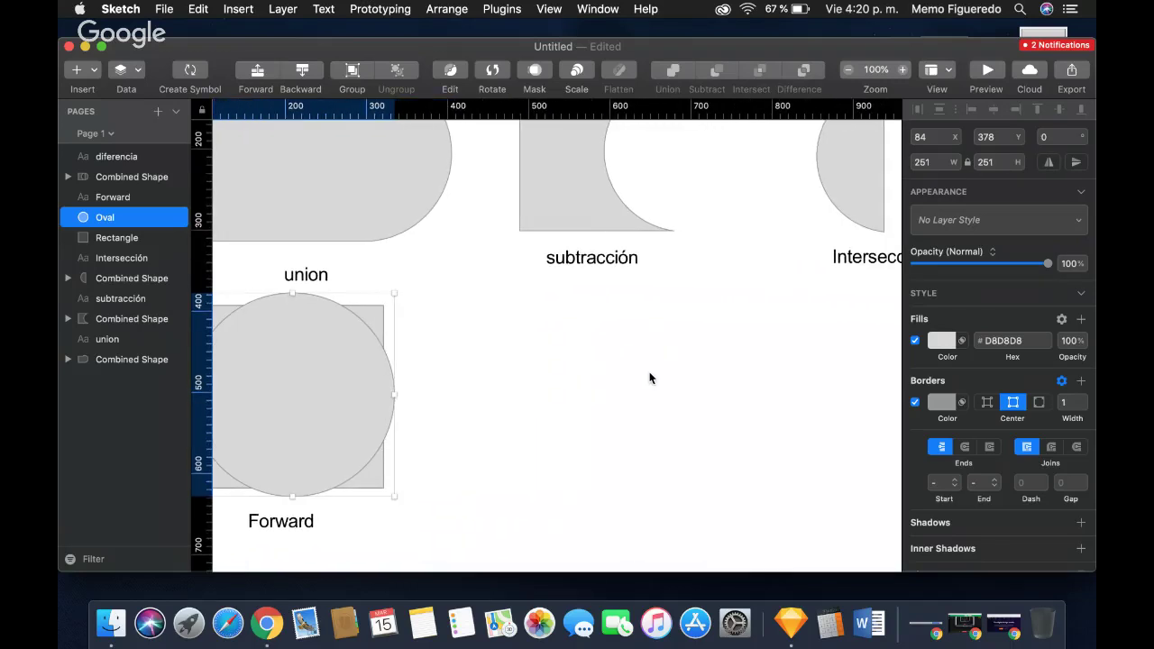
Draw a circle about 165 px in diameter in the free space below the "subtracción" label, at about X 544, Y 446.
scroll(650, 378, left, 1)
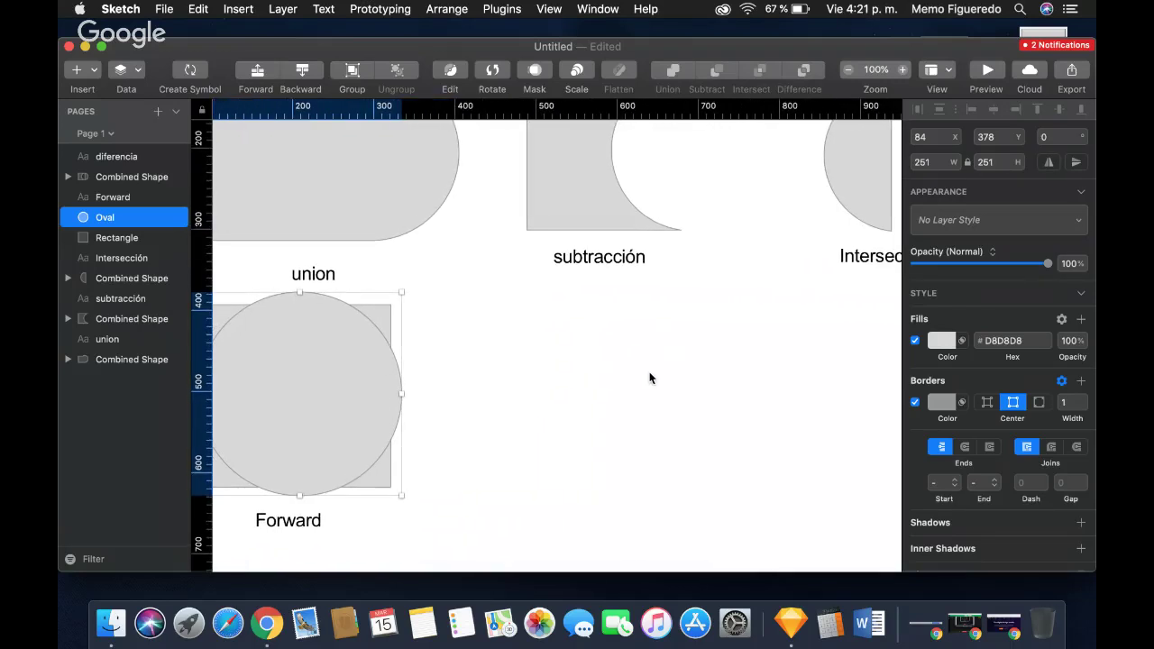
scroll(585, 423, left, 3)
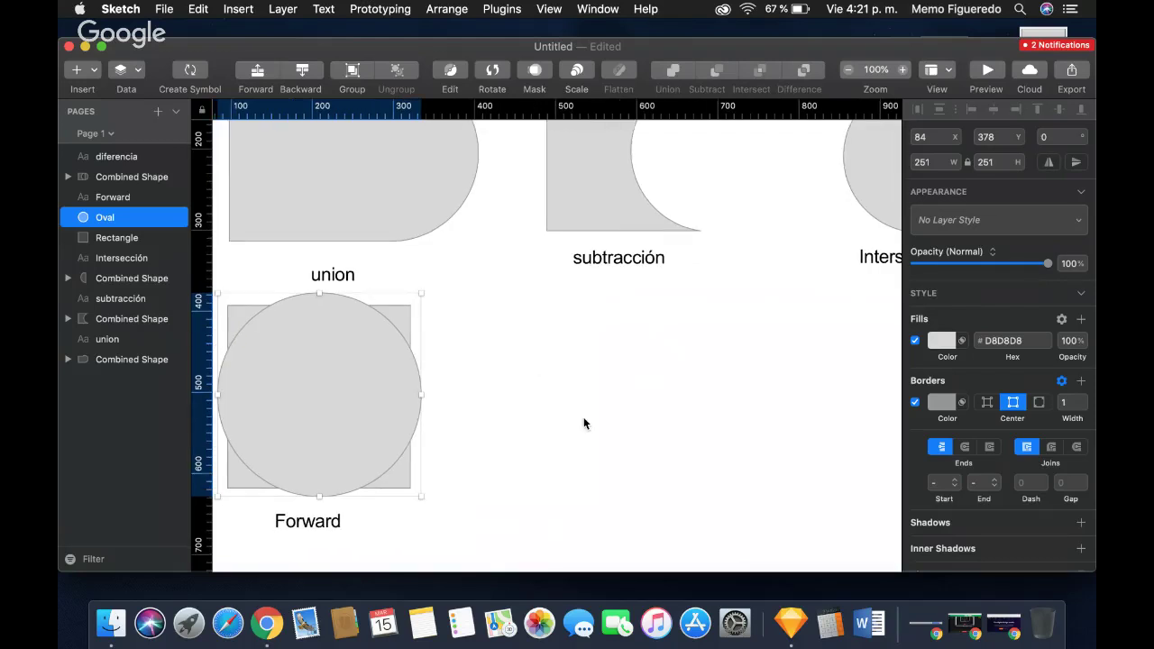
click(513, 432)
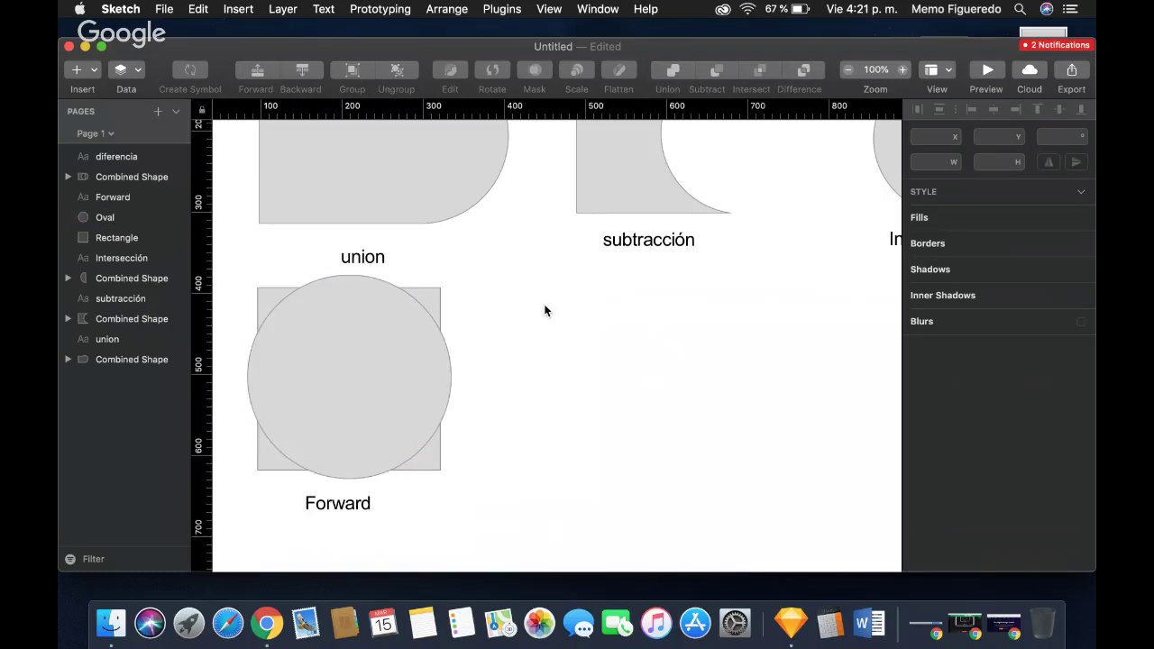
scroll(545, 311, right, 6)
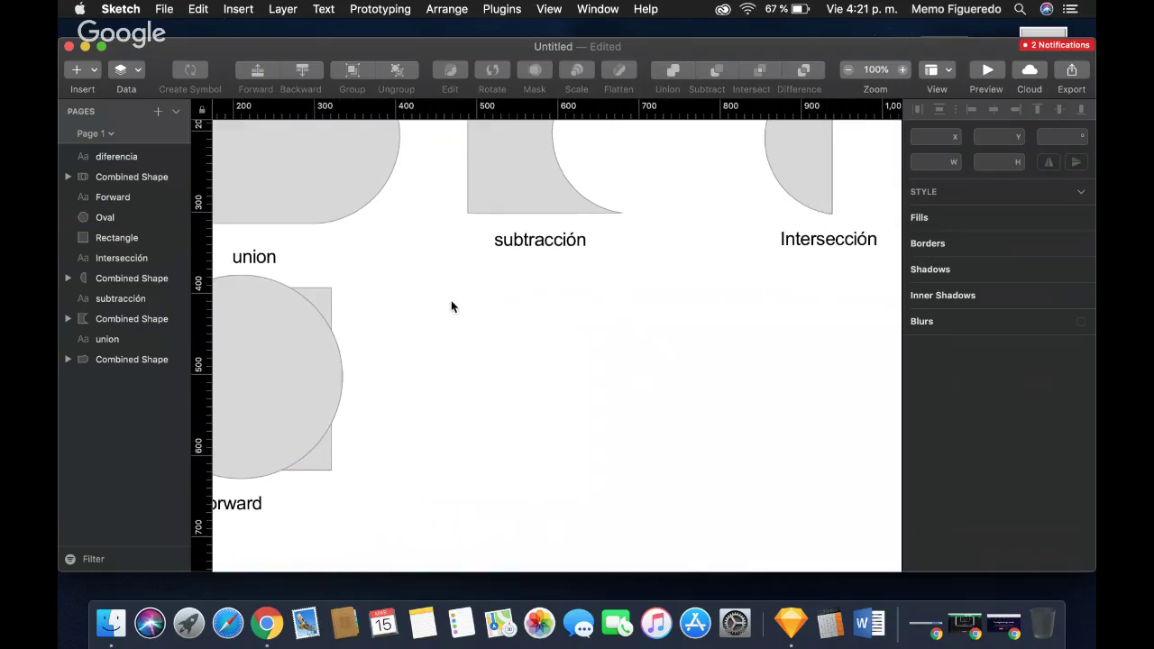
scroll(411, 314, right, 2)
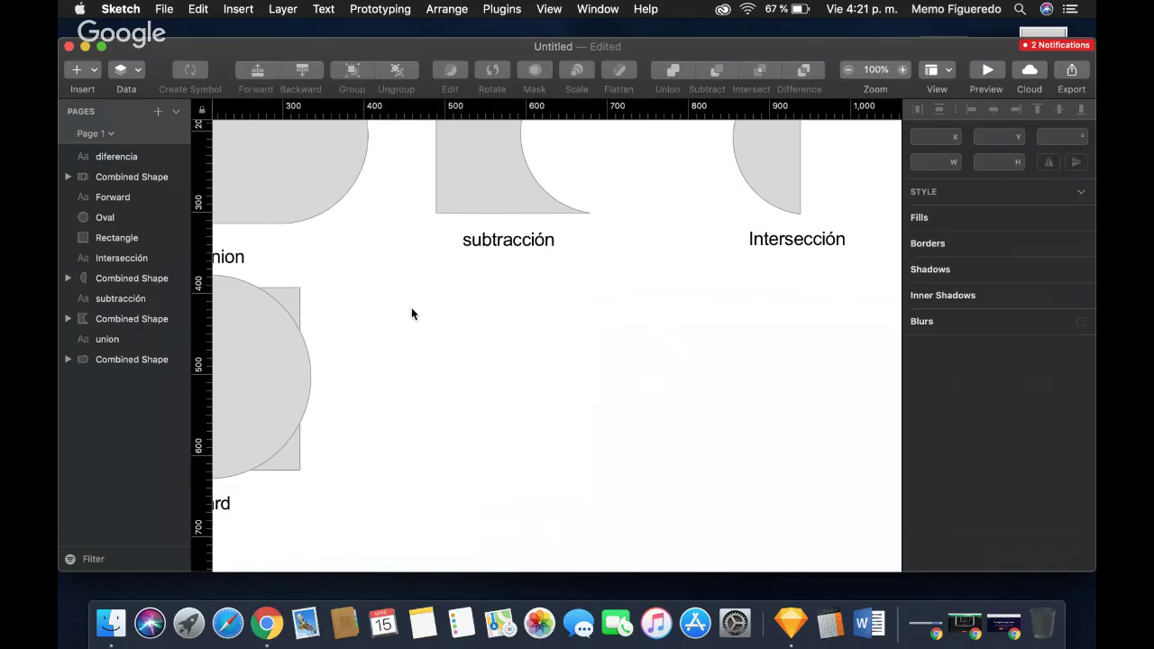
key(o)
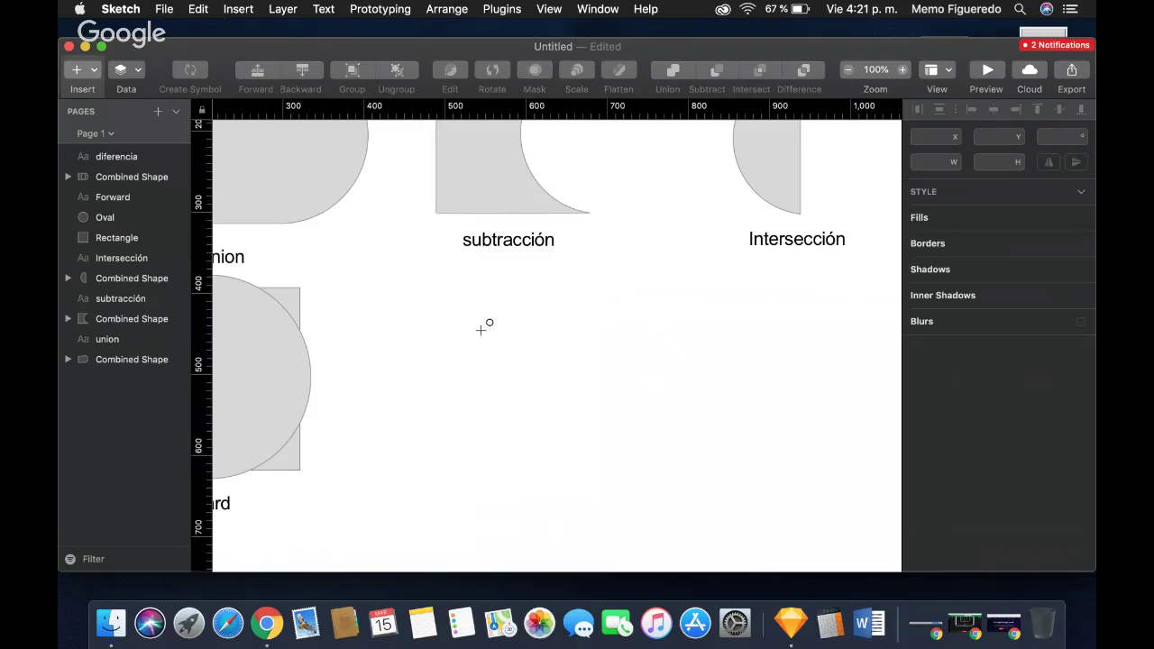
drag(481, 330, 614, 442)
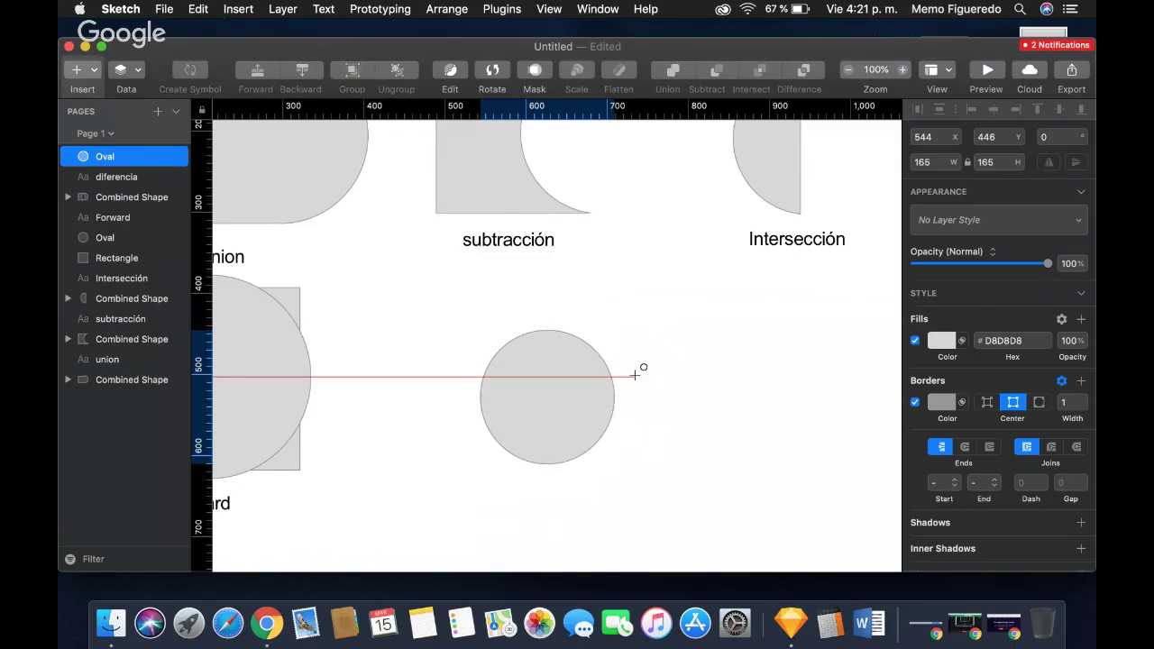
Draw a second circle about 181 px in diameter and move it to overlap the first, at about X 590, Y 438.
key(Escape)
key(o)
key(Escape)
key(Escape)
key(o)
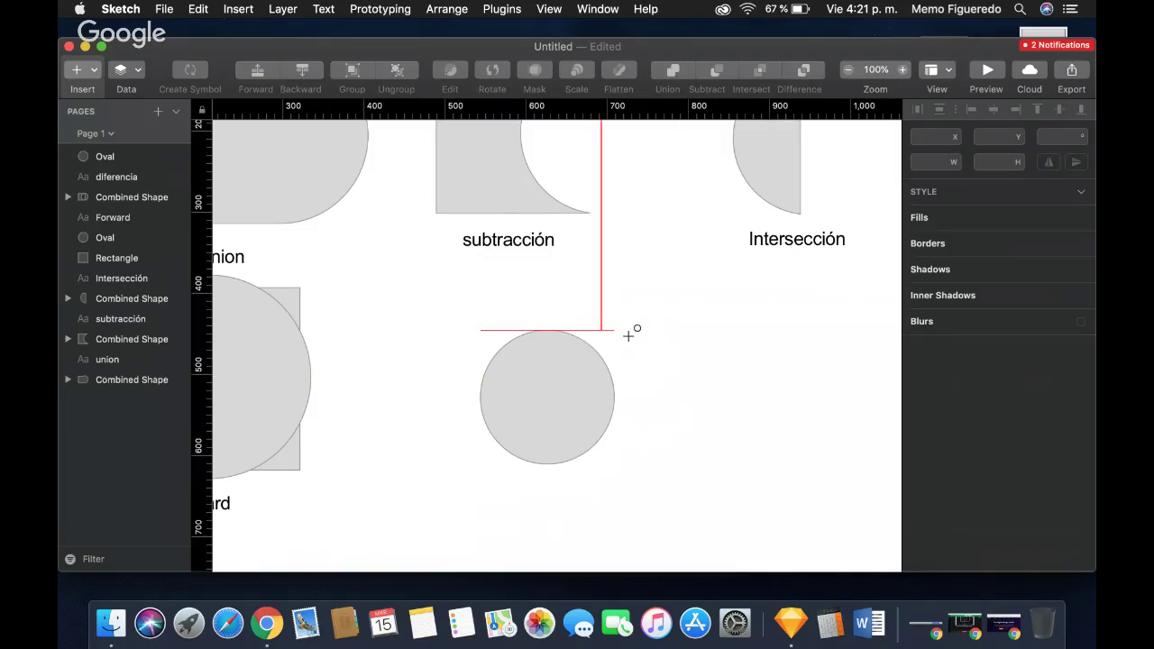
drag(640, 339, 760, 488)
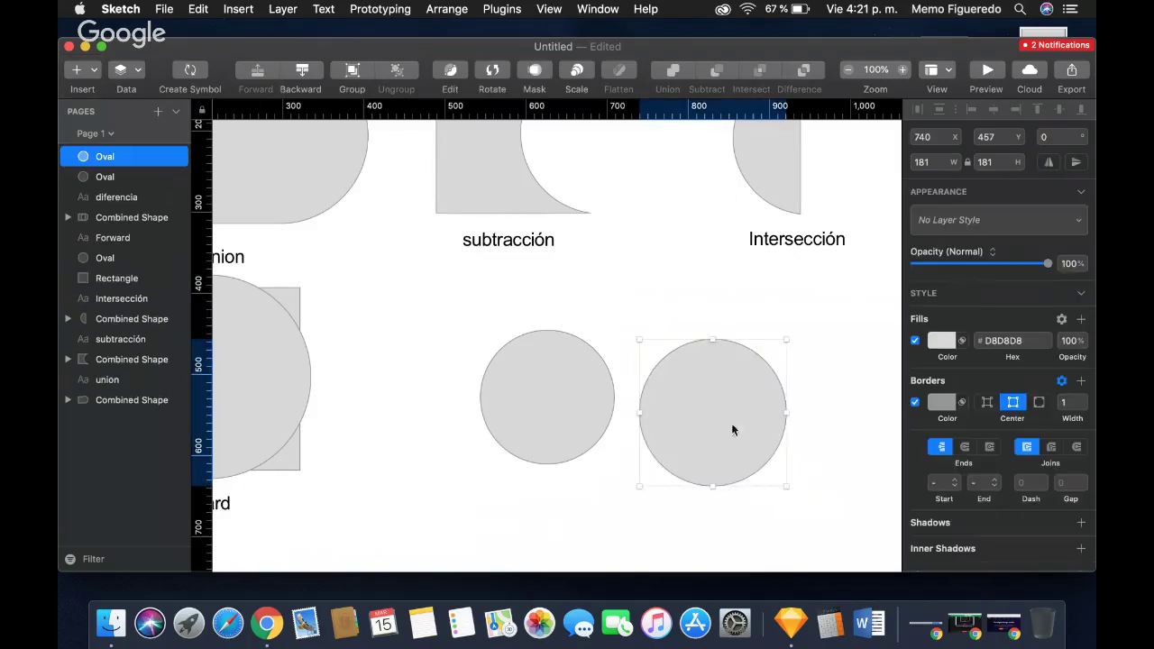
drag(731, 423, 603, 395)
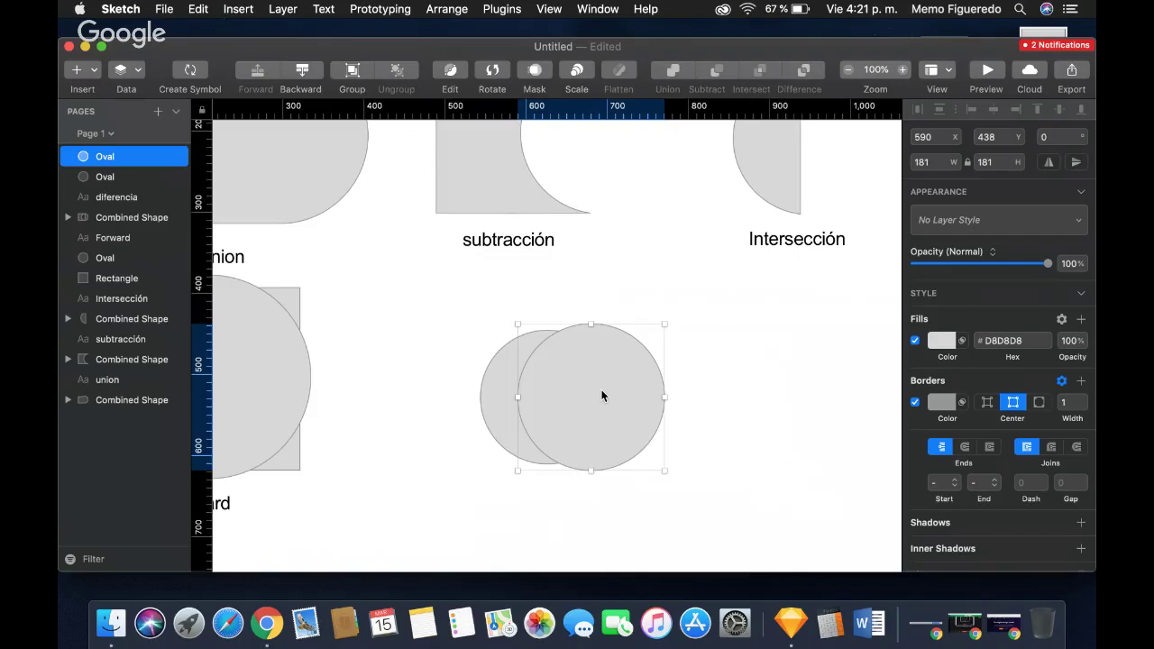
click(775, 491)
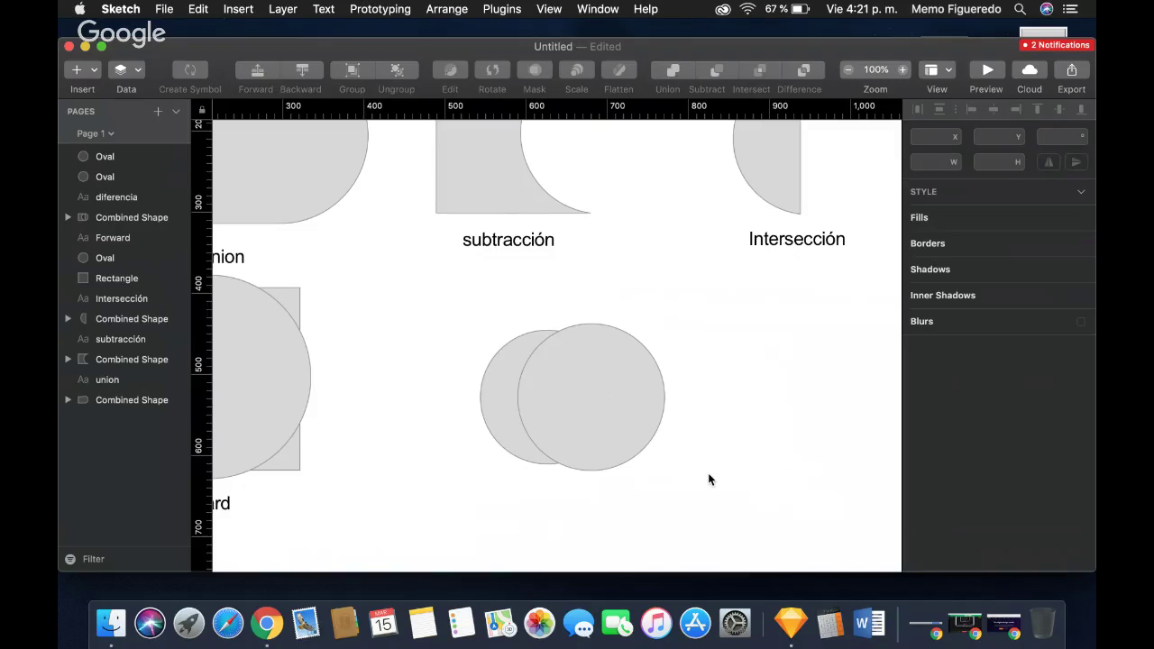
Group the two overlapping circles below the "subtracción" shape.
drag(675, 487, 503, 343)
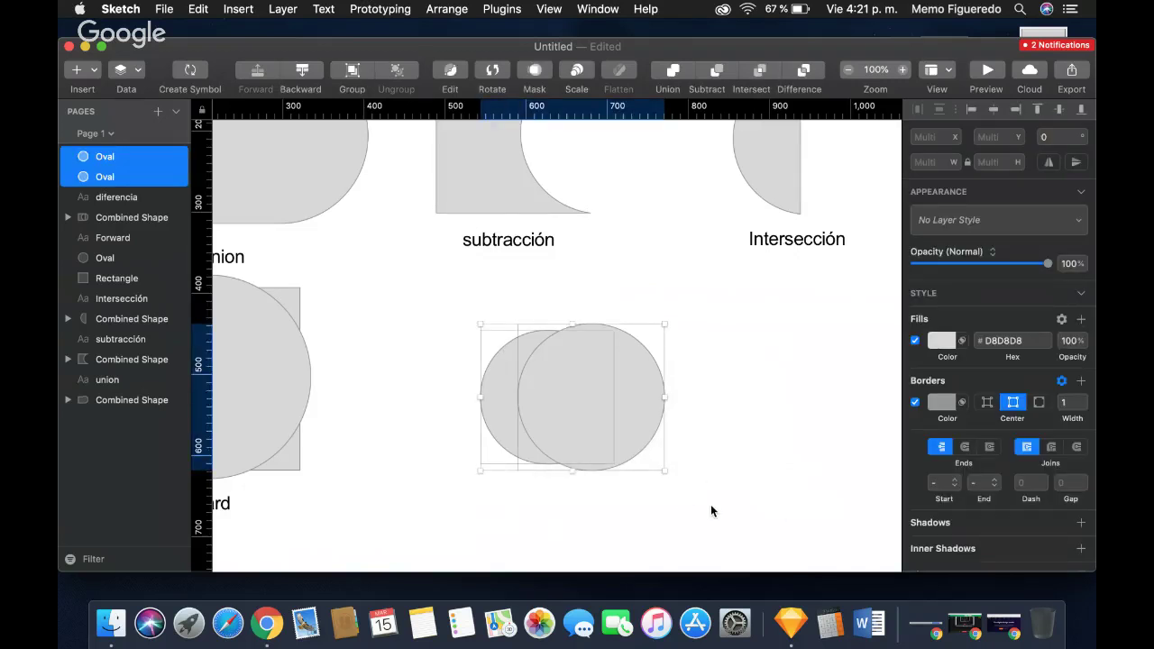
drag(709, 505, 505, 311)
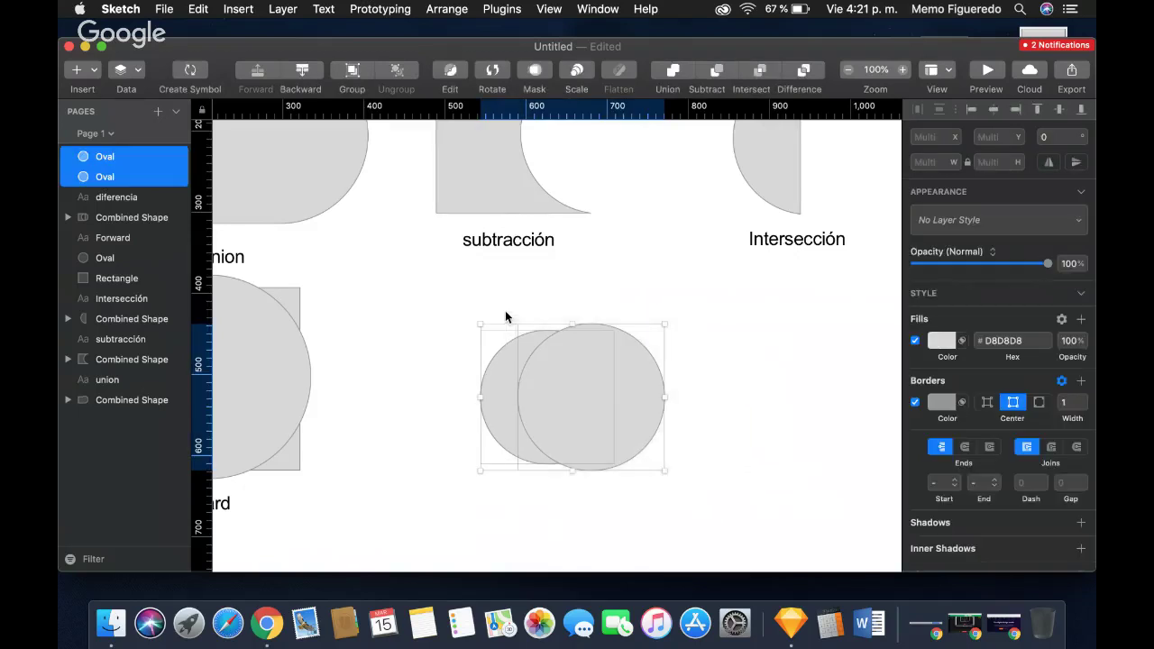
click(334, 278)
click(86, 177)
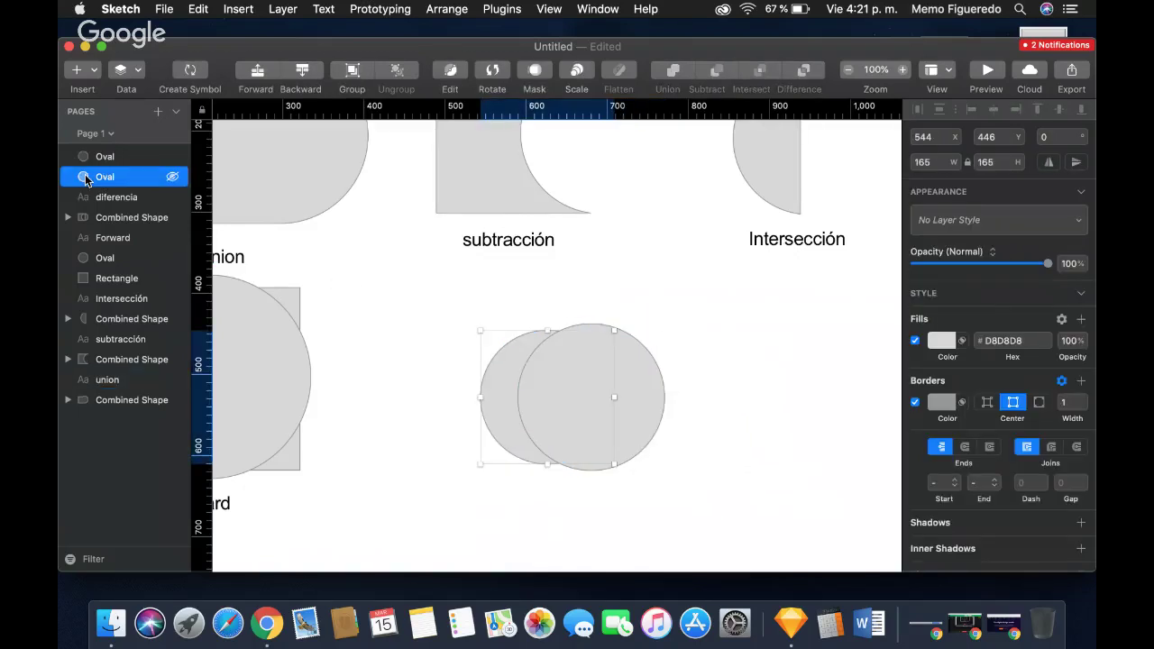
shift+click(87, 158)
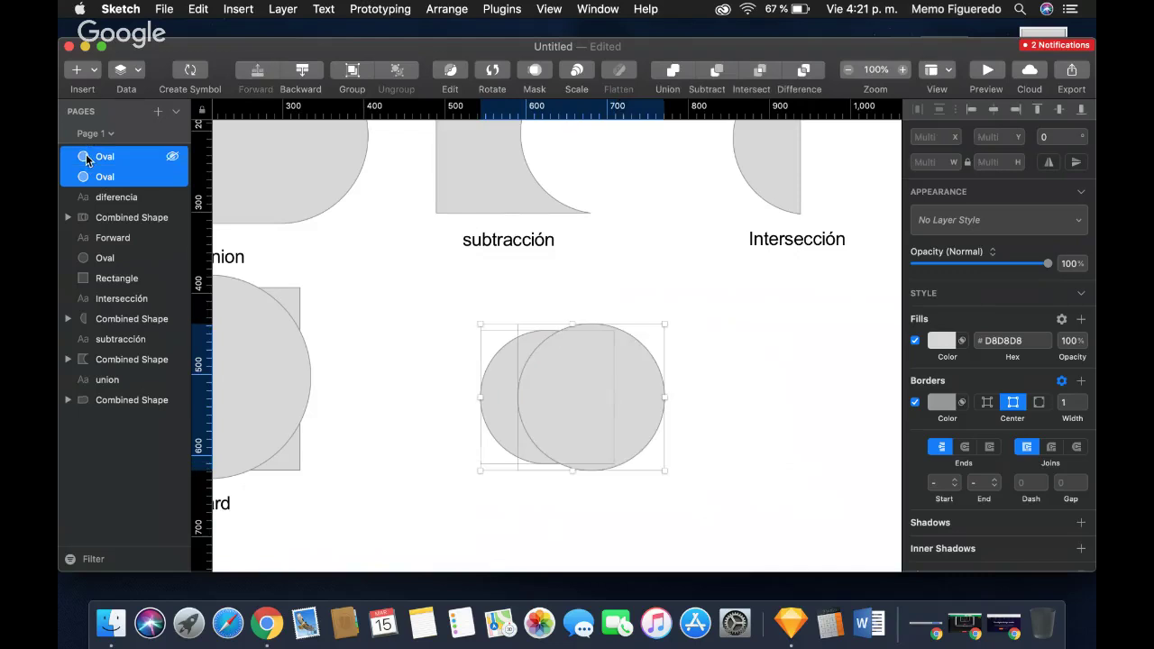
click(701, 381)
drag(683, 501, 511, 385)
key(super+g)
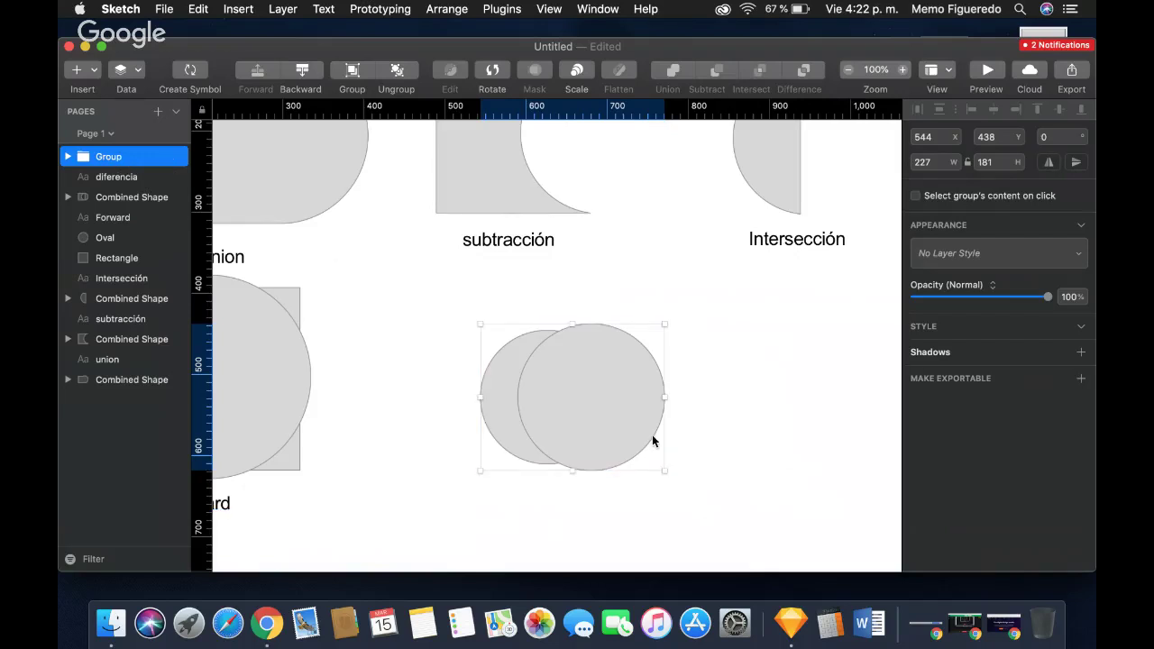
Move the group of circles closer to the "subtracción" label, to about X 466, Y 399.
drag(626, 409, 560, 365)
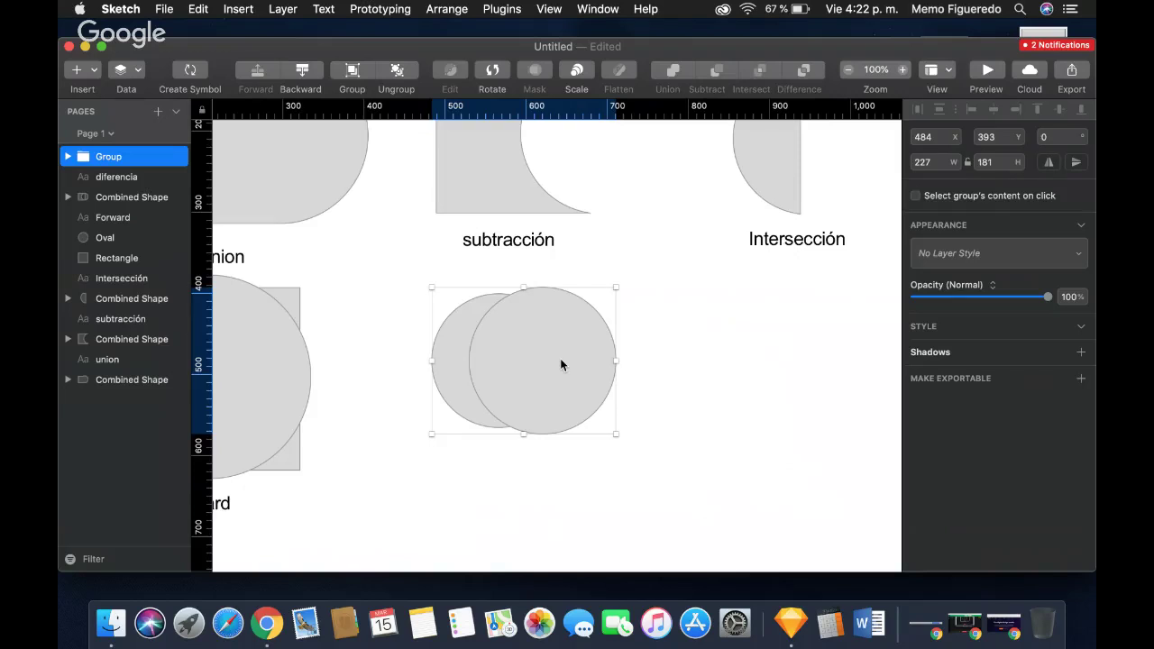
mouse_move(560, 364)
mouse_down()
mouse_move(662, 361)
mouse_move(526, 306)
mouse_move(471, 322)
mouse_move(681, 397)
mouse_move(644, 456)
mouse_move(570, 278)
mouse_move(578, 477)
mouse_move(600, 371)
mouse_move(610, 400)
mouse_move(540, 368)
mouse_up()
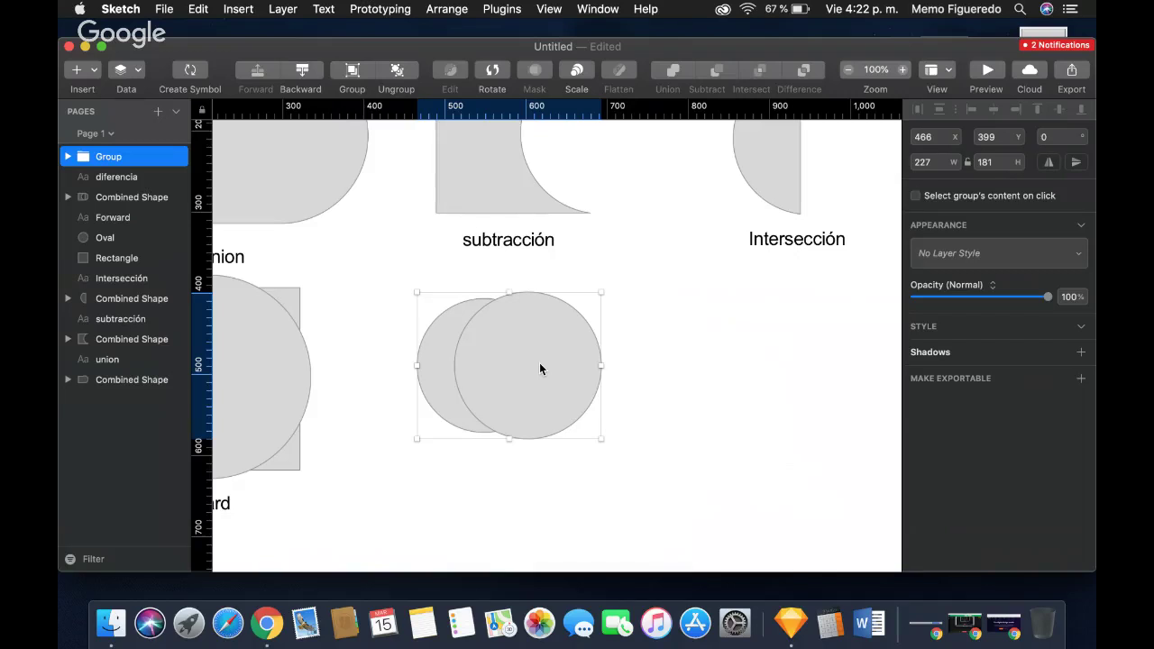
click(489, 457)
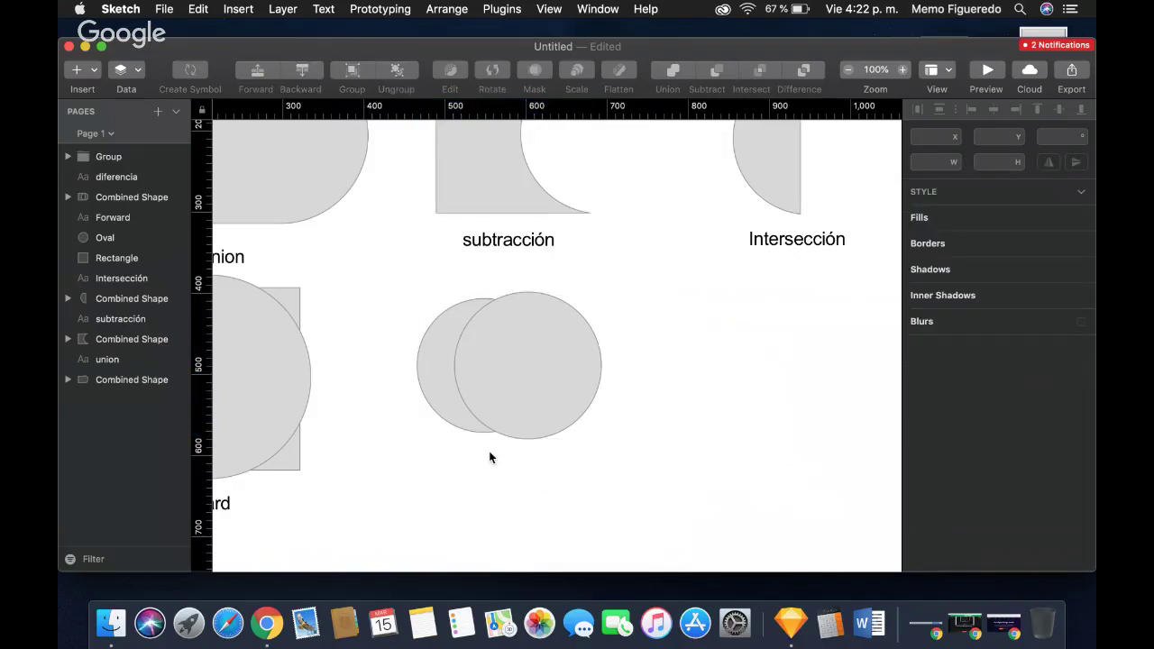
Add the text label "grupo" below the grouped circles, at about X 543, Y 596.
key(t)
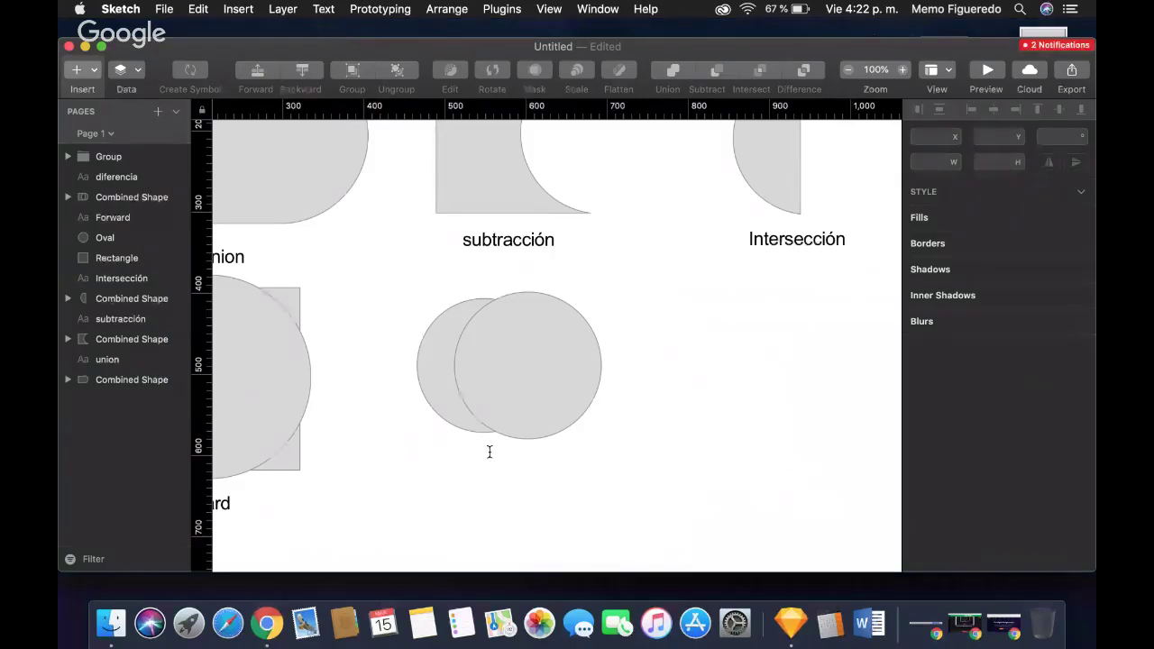
drag(481, 453, 605, 477)
text(grupo)
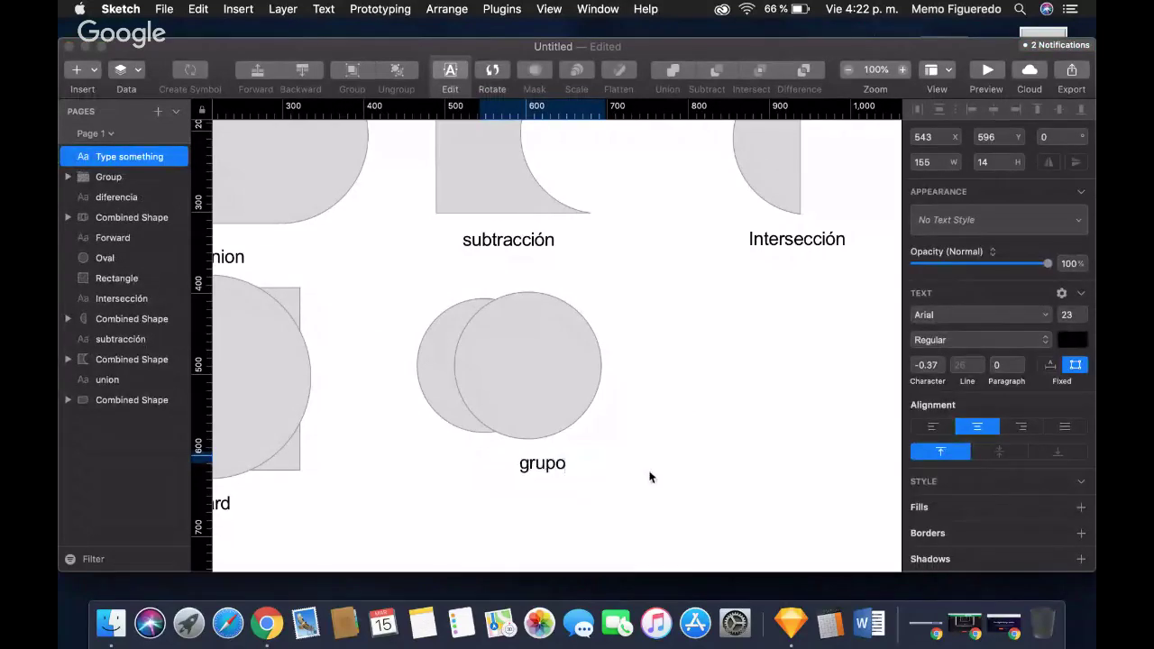
key(Escape)
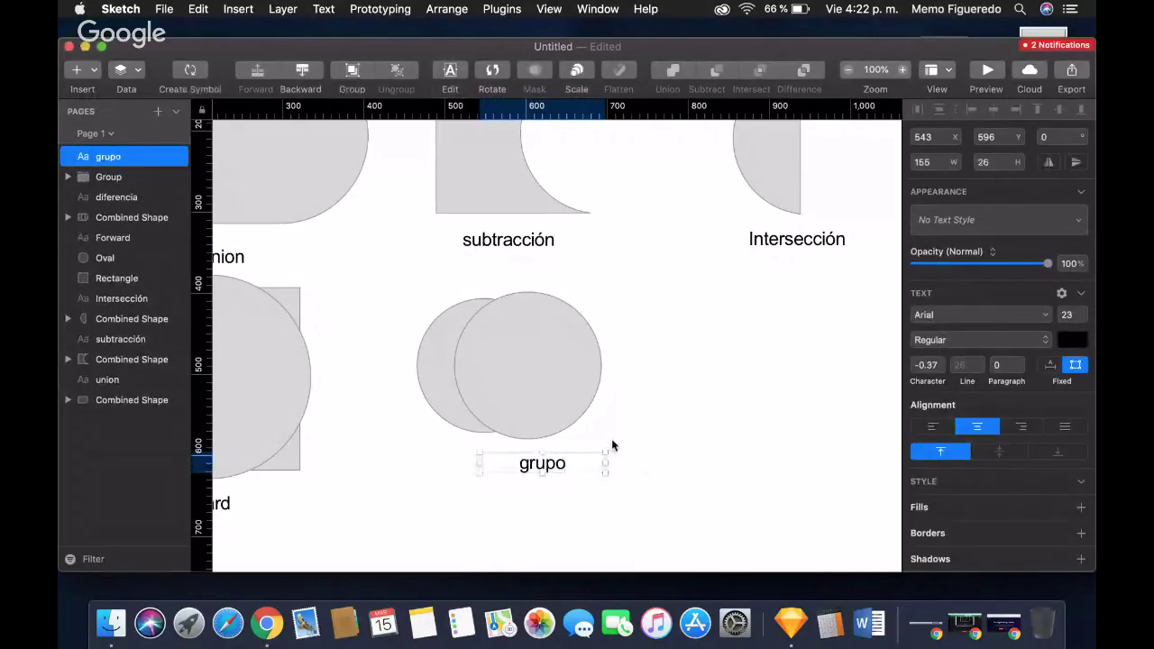
Check the grouped circles as a single object and look over the labelled boolean shapes around them.
click(537, 360)
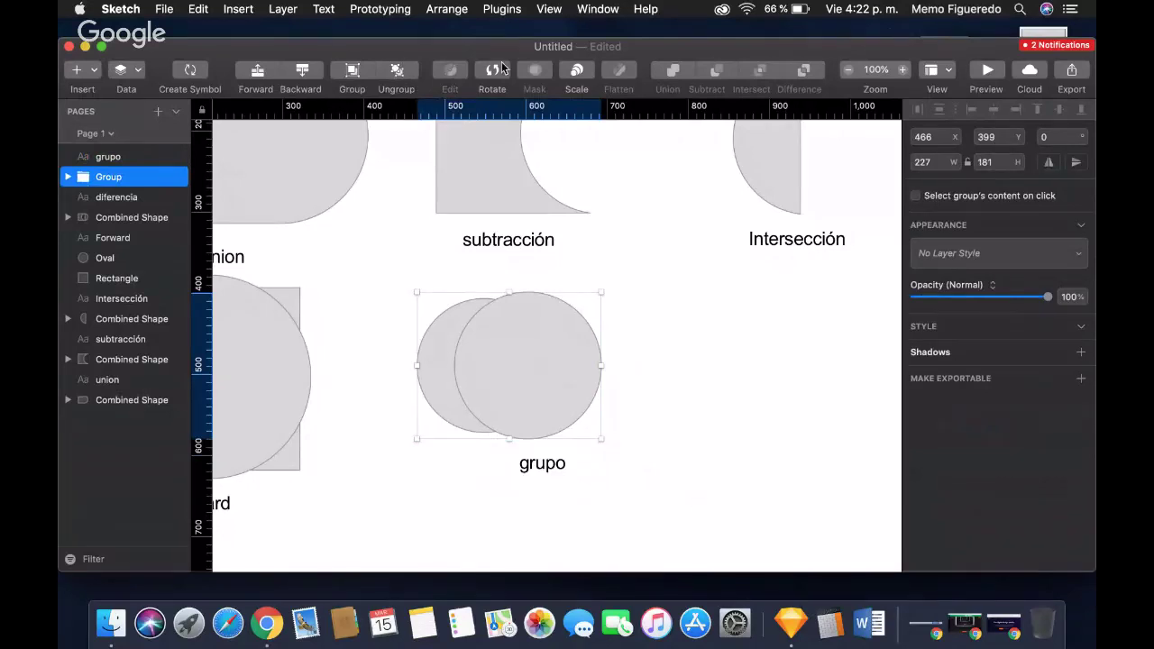
click(647, 380)
scroll(643, 379, right, 3)
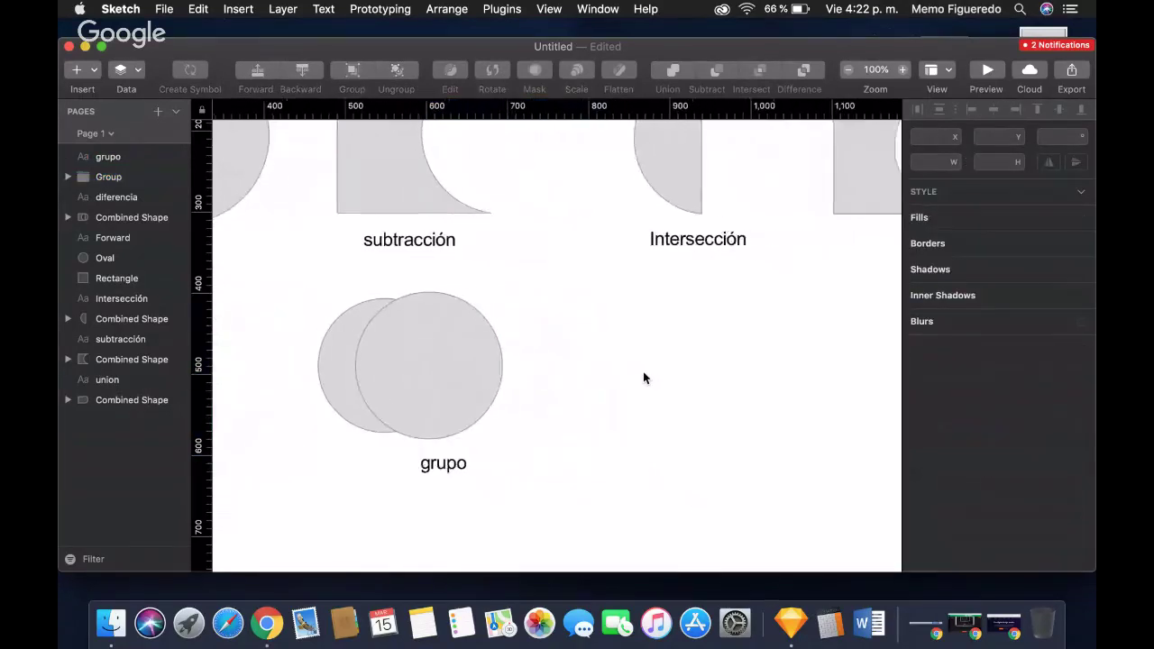
scroll(643, 379, left, 4)
scroll(643, 378, left, 5)
scroll(643, 378, up, 4)
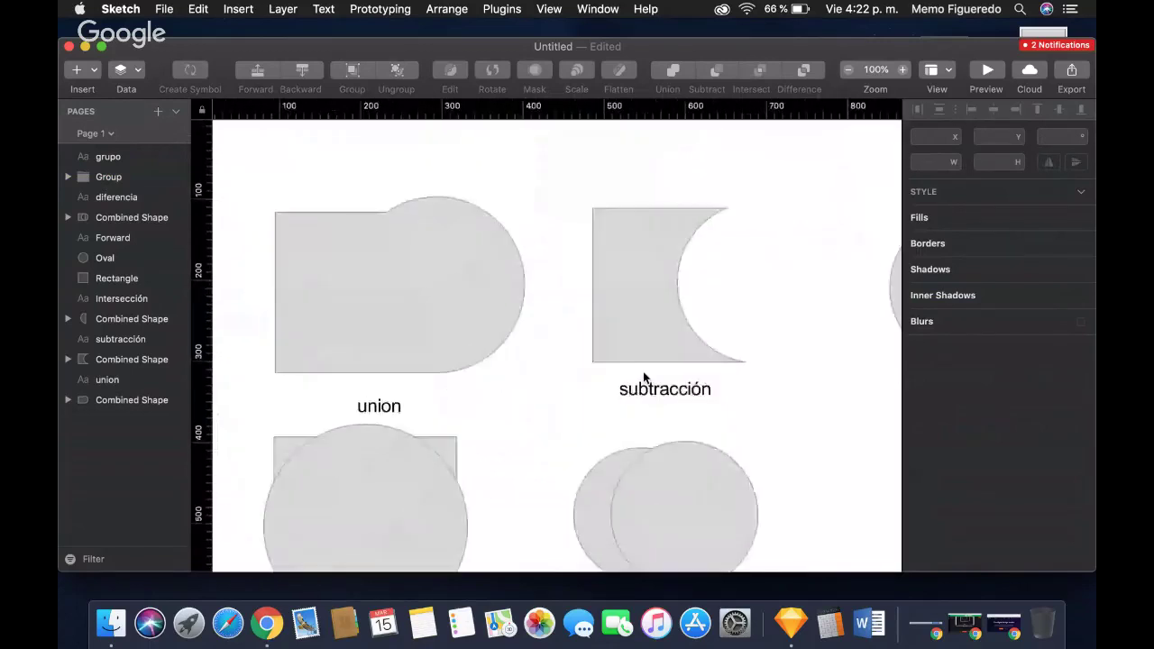
scroll(644, 377, right, 10)
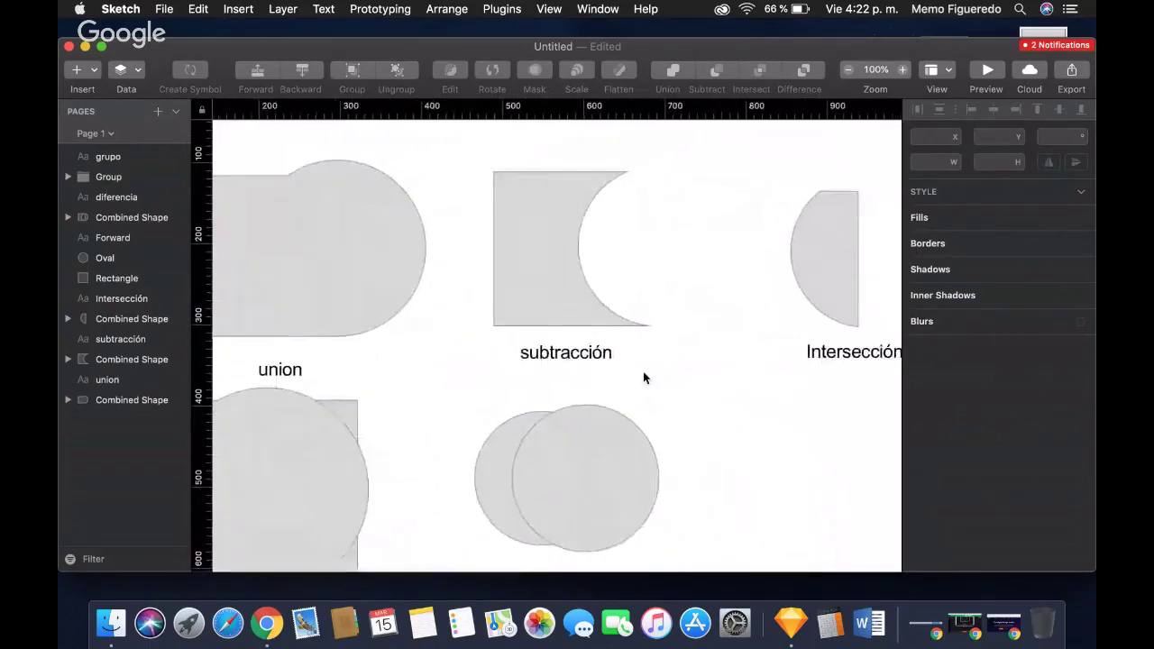
scroll(644, 378, left, 5)
scroll(643, 378, up, 1)
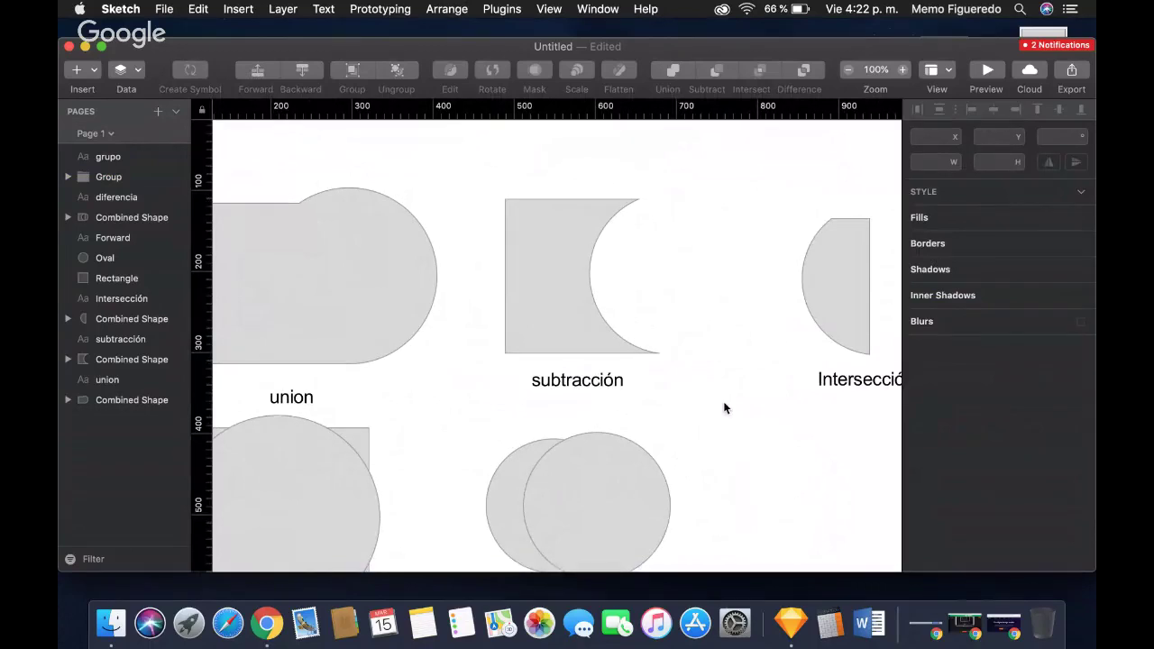
Select the group of circles and review it alongside the "Forward" example and the labelled union, subtraction, intersection and difference shapes.
scroll(606, 415, down, 2)
click(606, 414)
click(606, 416)
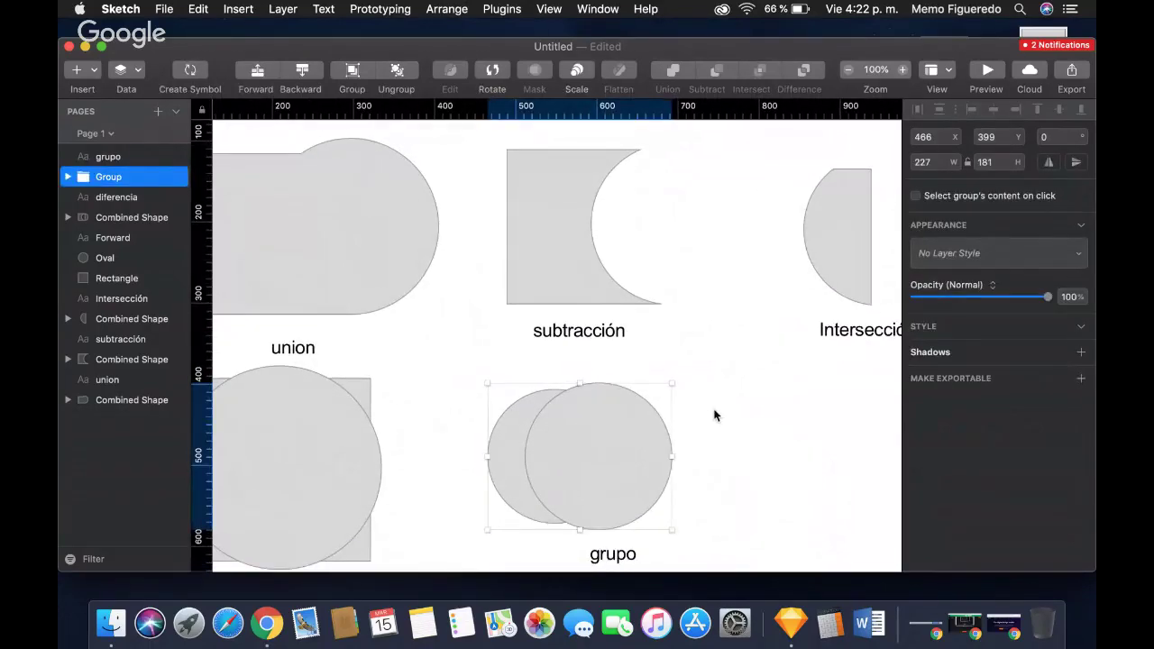
scroll(715, 411, down, 1)
scroll(714, 414, down, 2)
scroll(714, 415, left, 4)
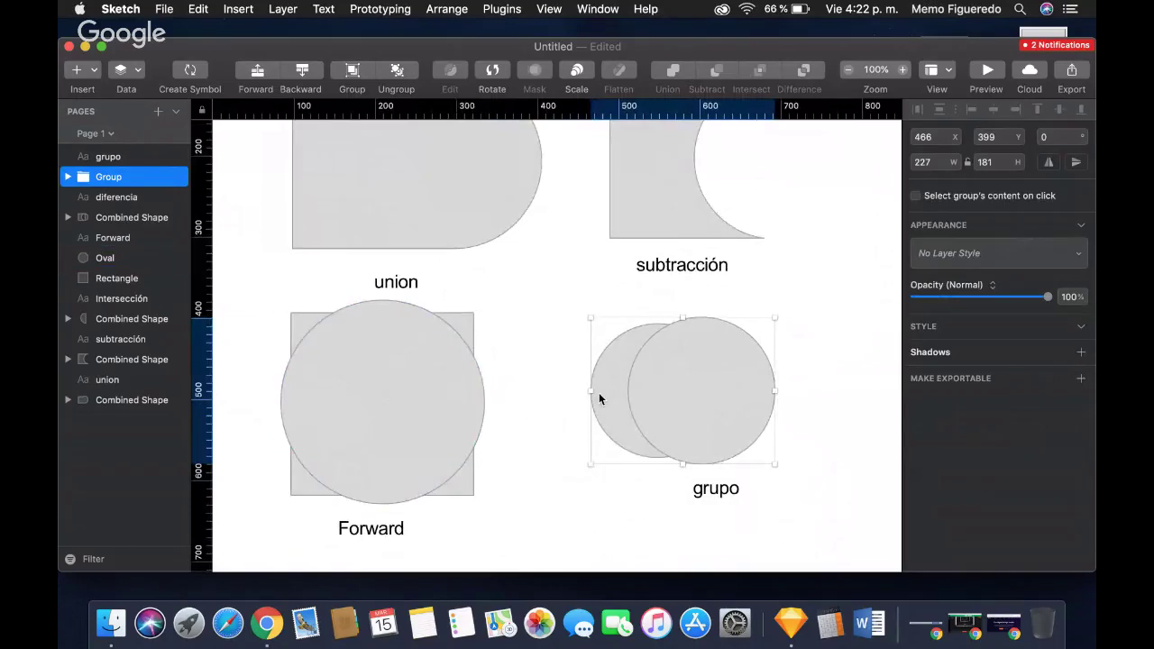
scroll(523, 394, up, 3)
scroll(523, 394, right, 10)
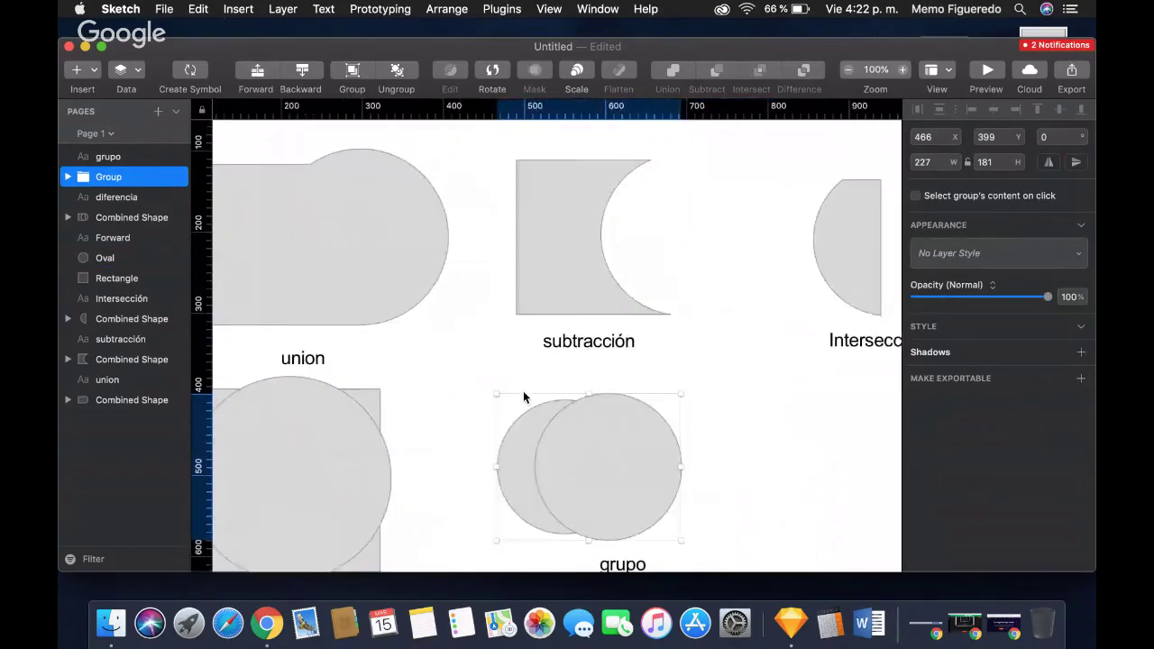
scroll(523, 394, right, 8)
scroll(523, 394, left, 13)
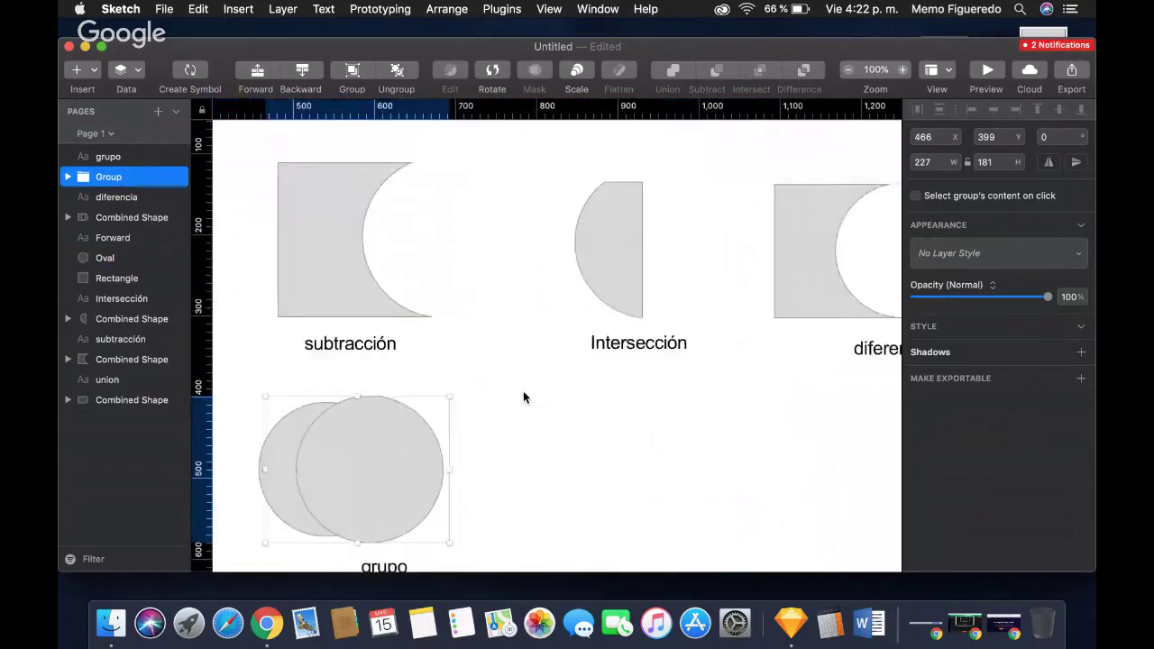
scroll(524, 394, right, 13)
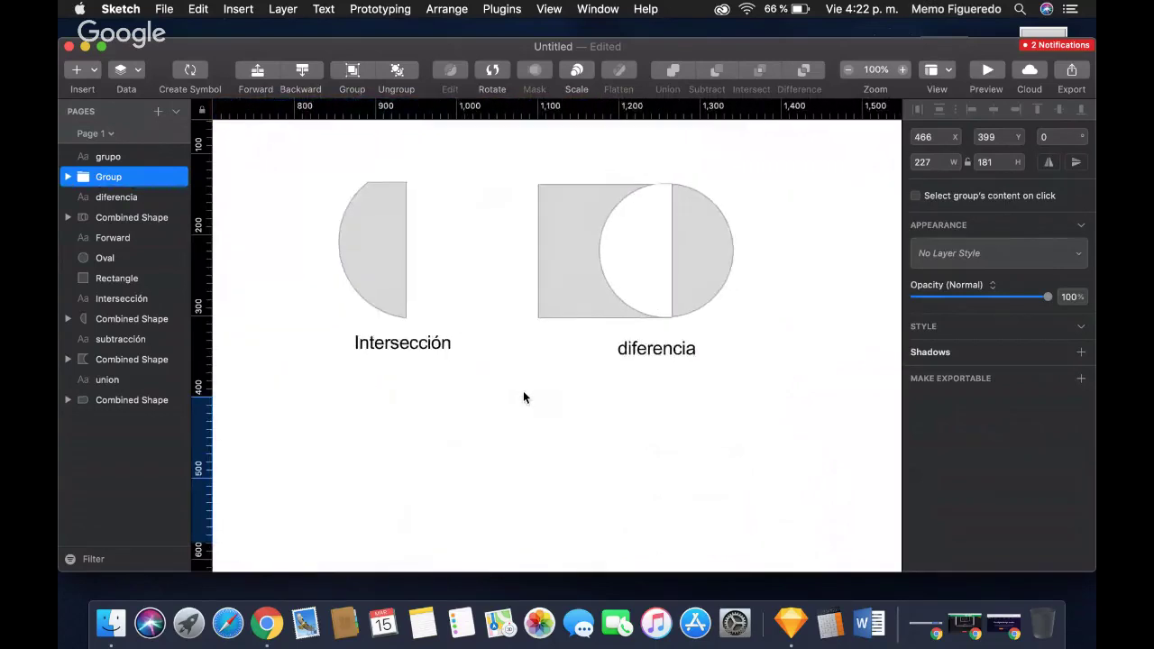
scroll(524, 394, left, 5)
scroll(523, 397, left, 4)
scroll(523, 397, up, 3)
scroll(523, 397, down, 8)
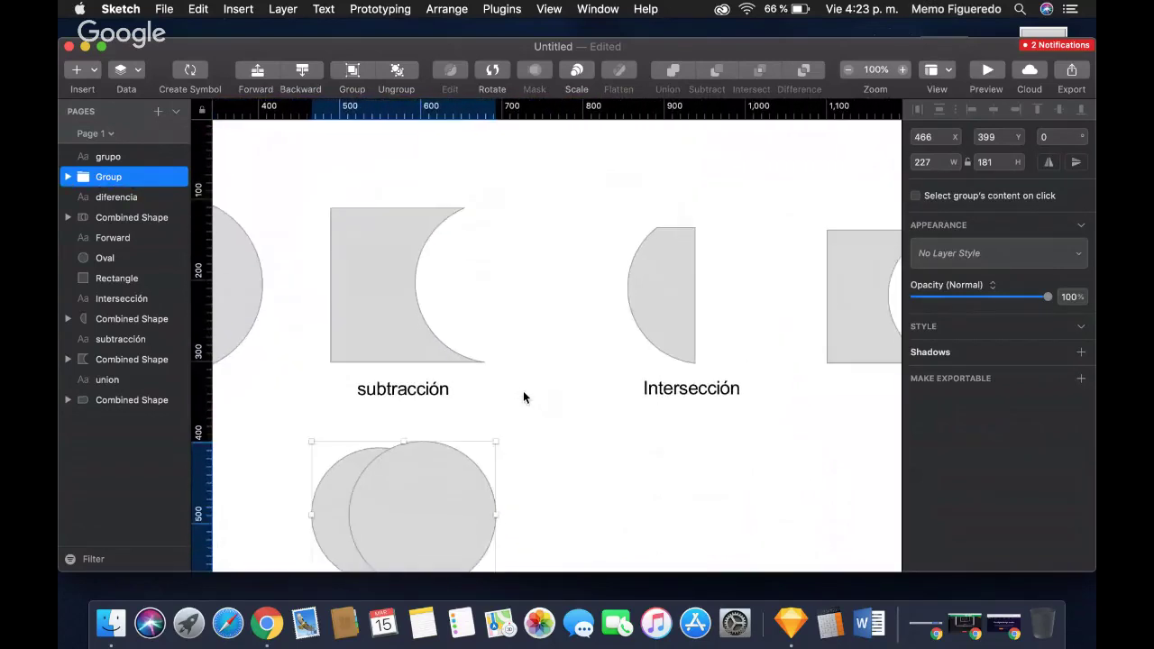
scroll(523, 396, up, 3)
scroll(523, 397, left, 13)
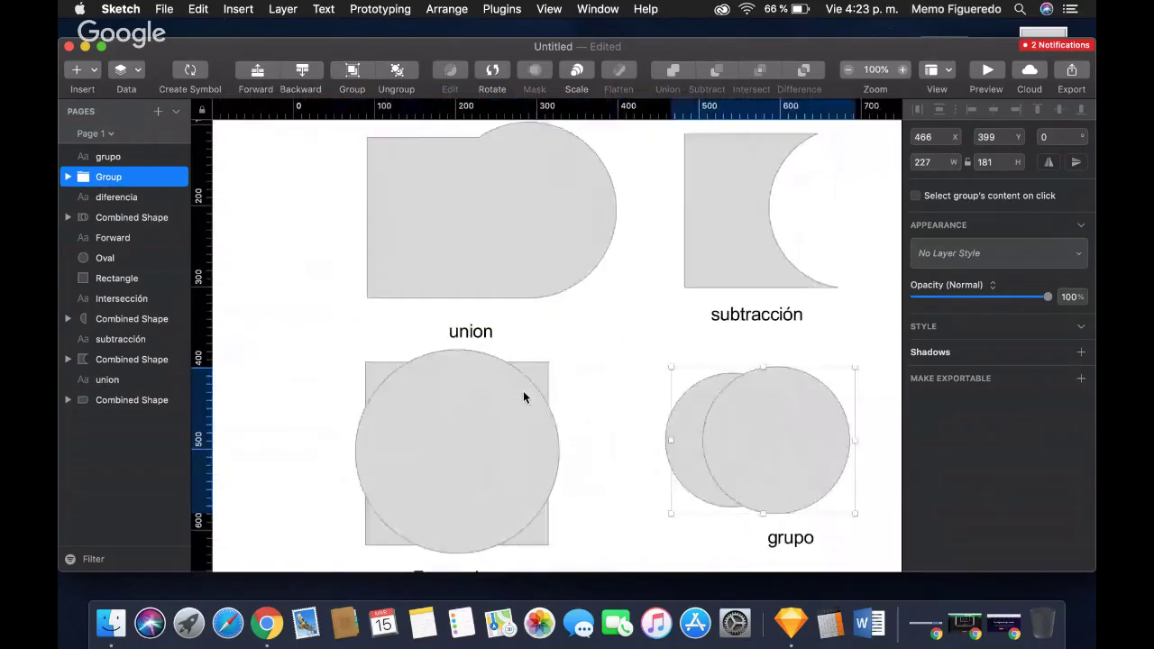
scroll(524, 391, down, 3)
scroll(523, 390, right, 3)
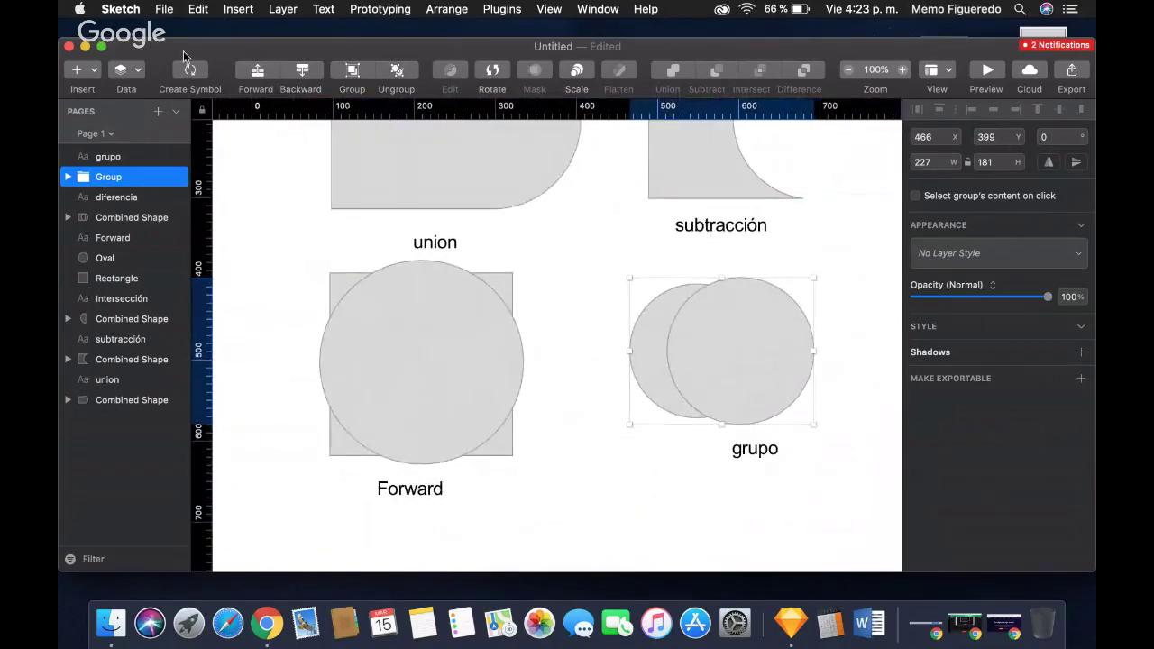
Look through the insertable symbols of the iOS UI Design library, including its navigation bars, without inserting any.
scroll(567, 382, right, 5)
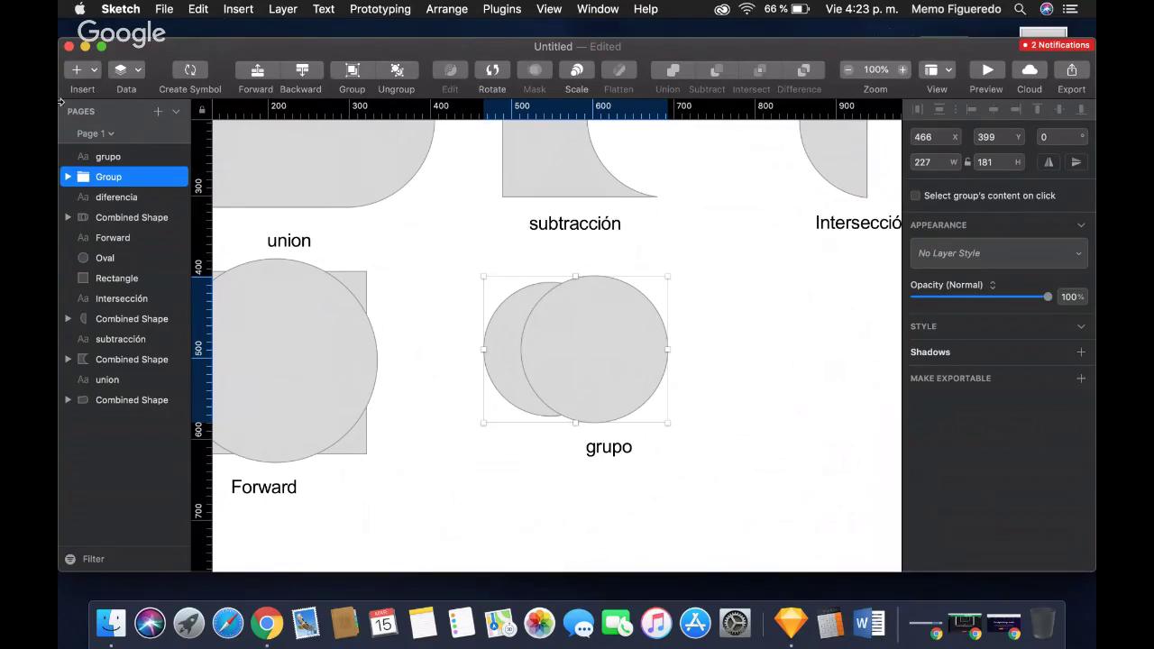
click(95, 70)
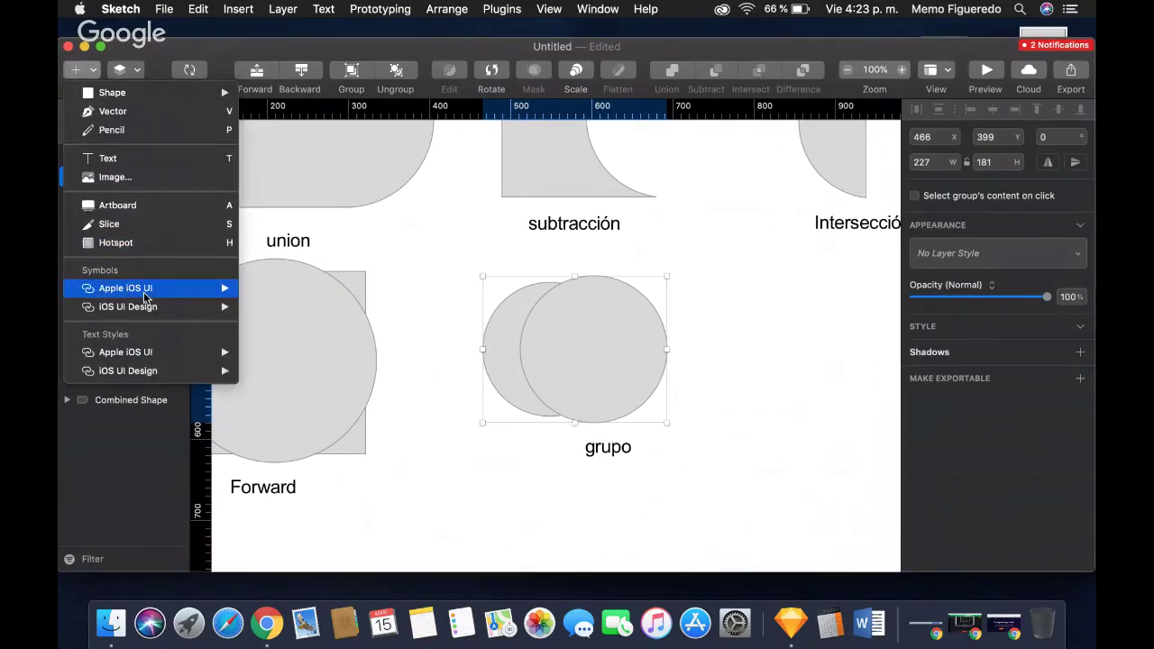
mouse_move(150, 311)
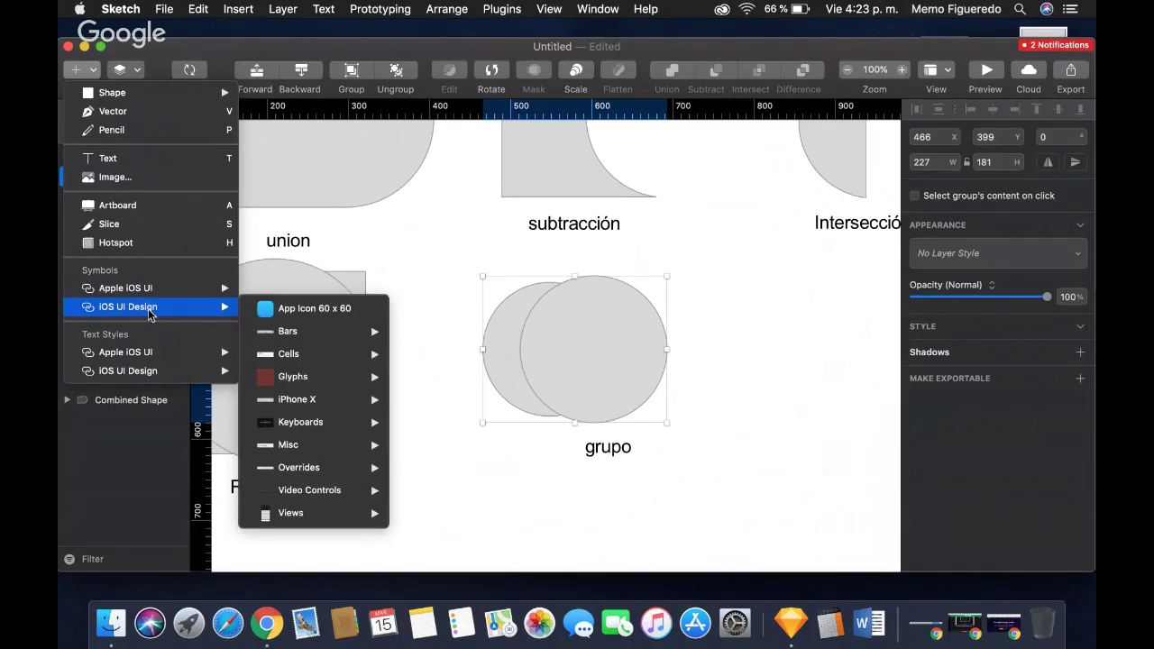
mouse_move(377, 333)
mouse_move(476, 346)
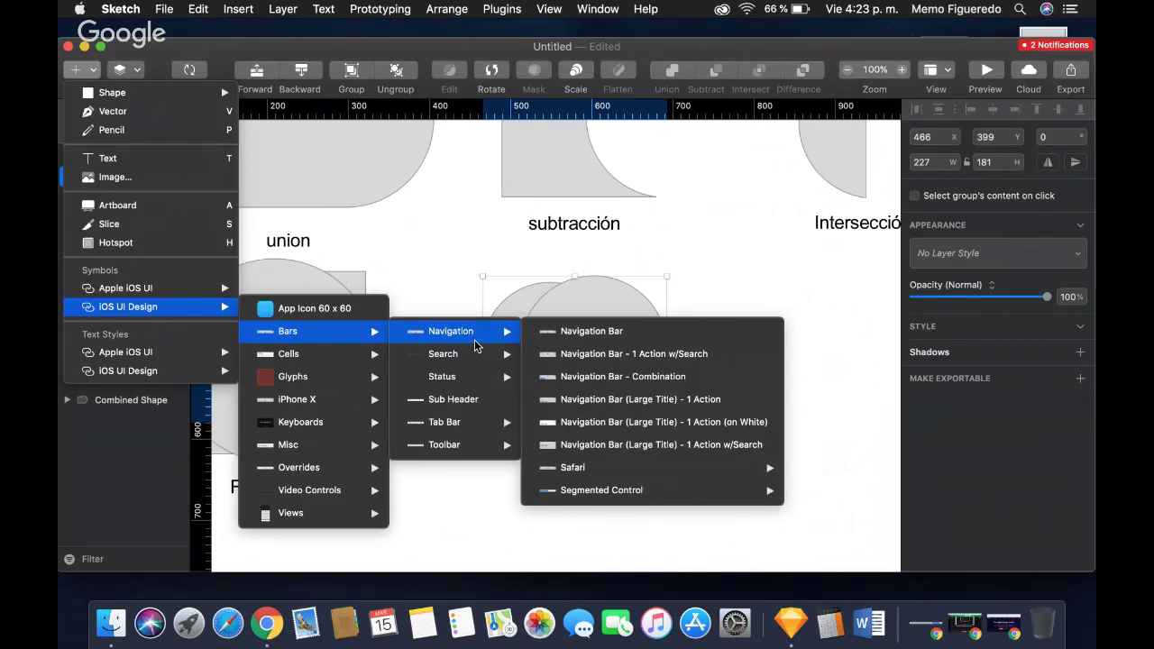
click(765, 297)
scroll(748, 376, right, 3)
scroll(747, 376, right, 1)
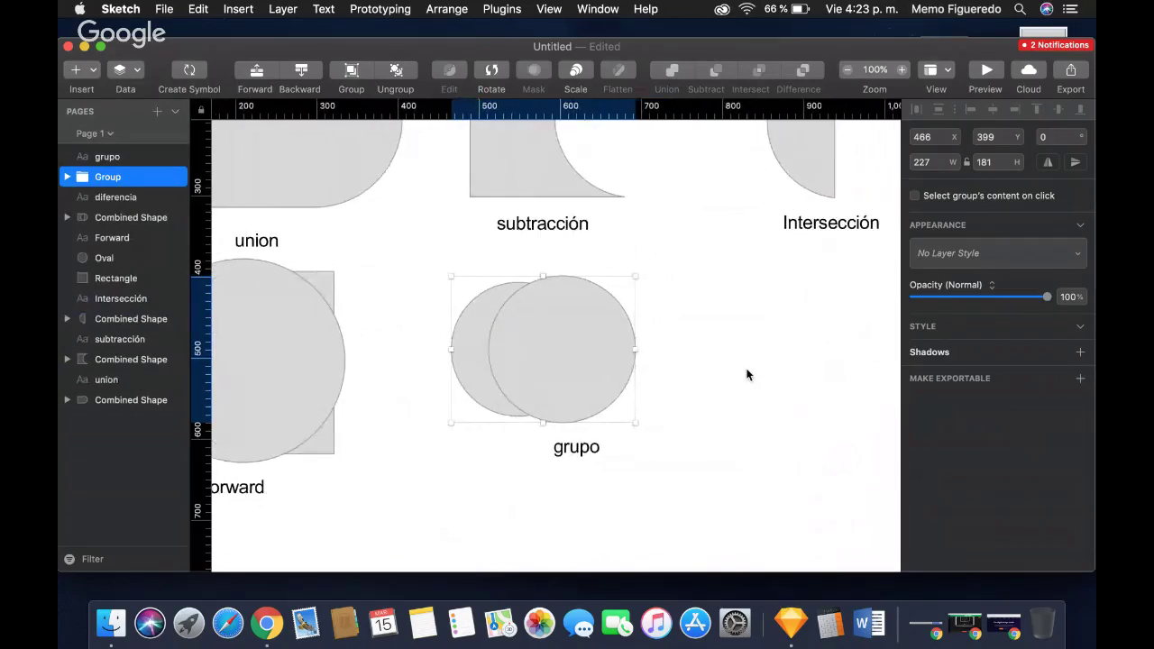
scroll(747, 376, right, 4)
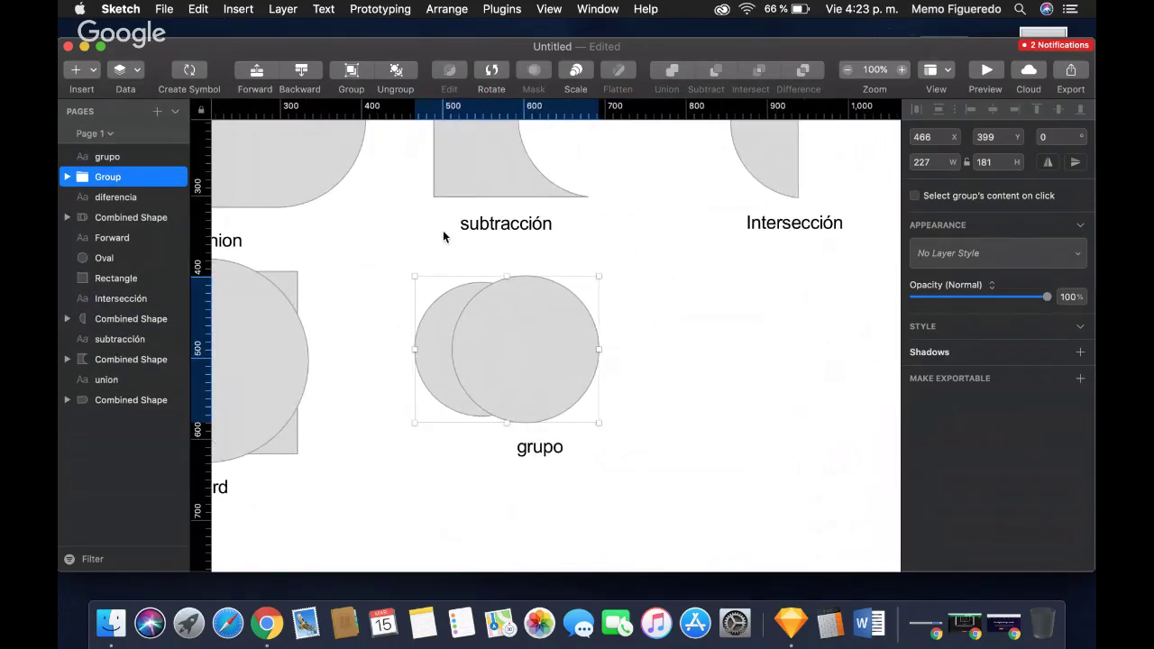
Fill the combined shape above the "union" label with a Faces image from Sketch Data.
scroll(440, 307, up, 10)
scroll(440, 307, left, 12)
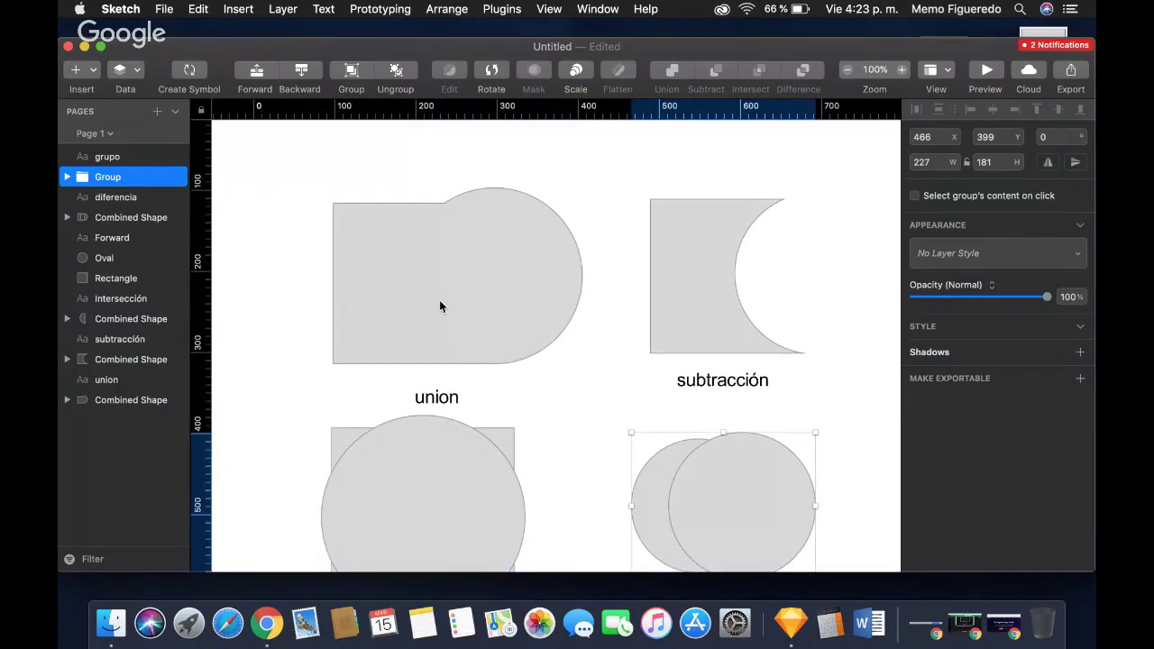
click(440, 307)
click(137, 71)
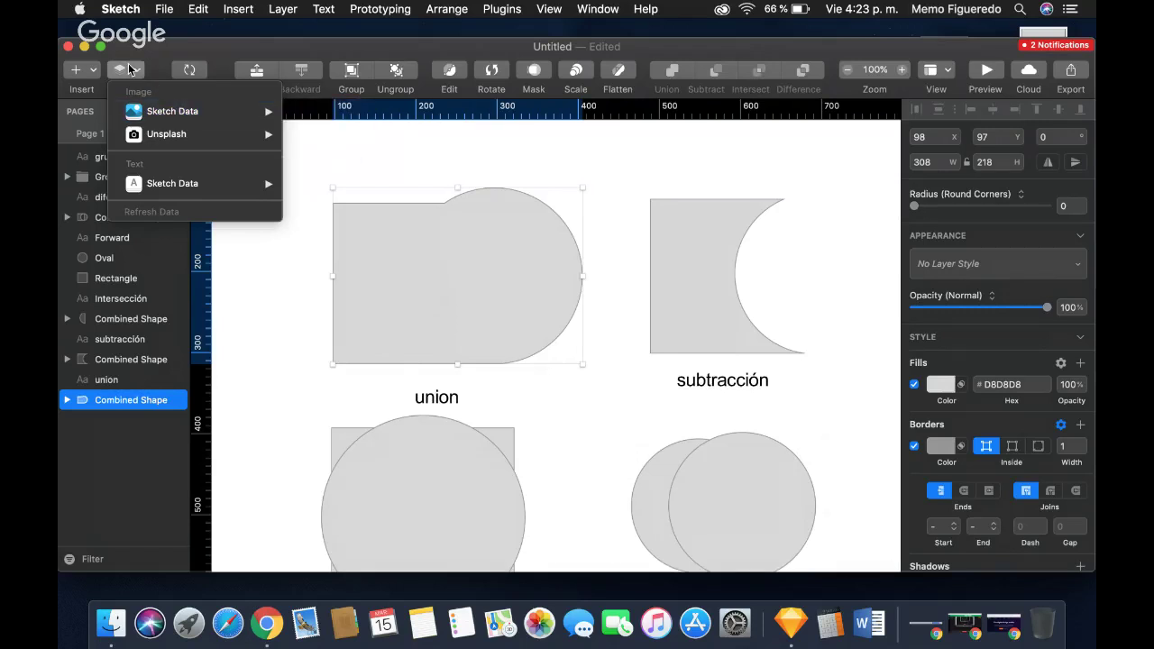
mouse_move(168, 123)
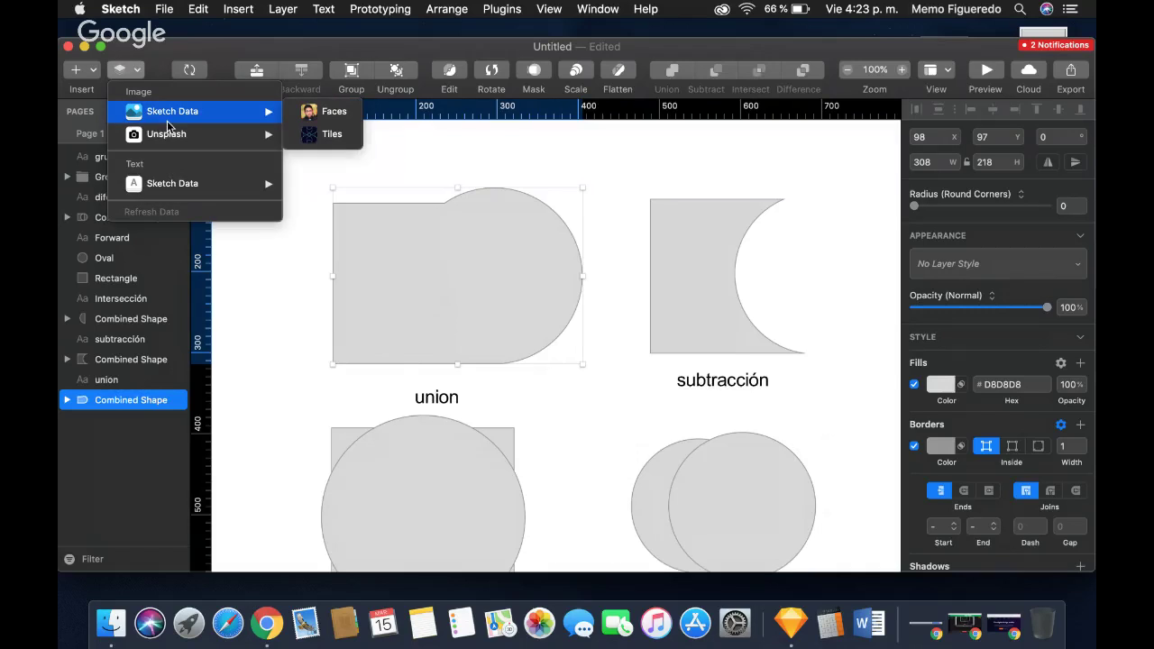
click(319, 110)
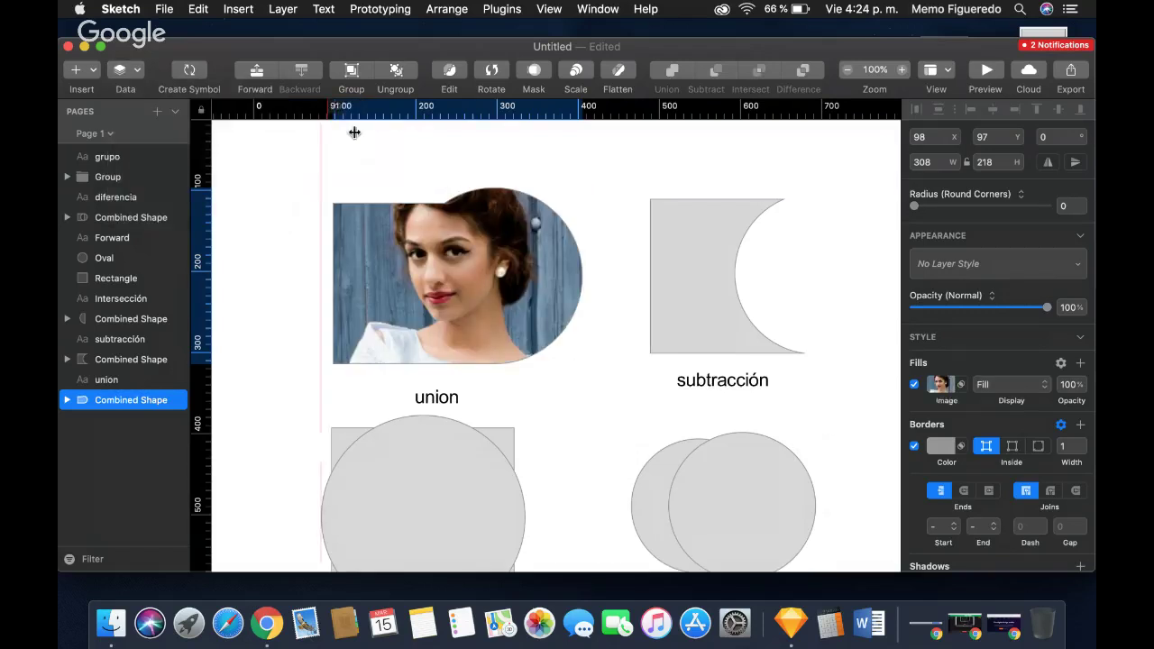
Fill the combined shape above the "subtracción" label with a Faces image from Sketch Data.
scroll(545, 384, right, 2)
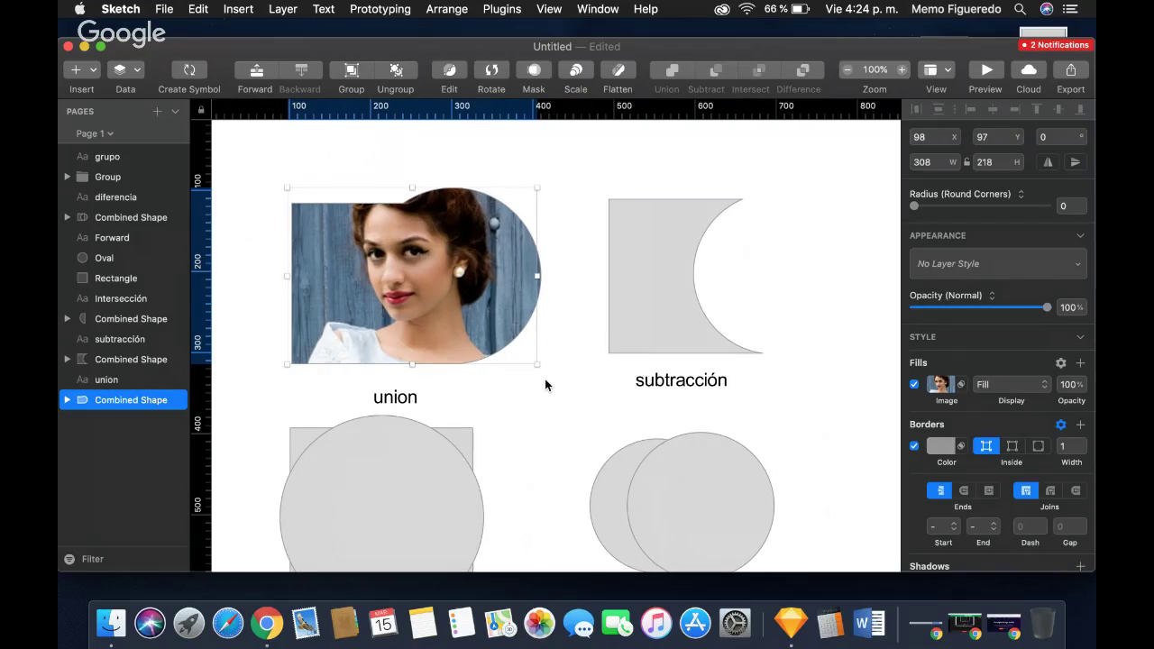
scroll(545, 385, right, 2)
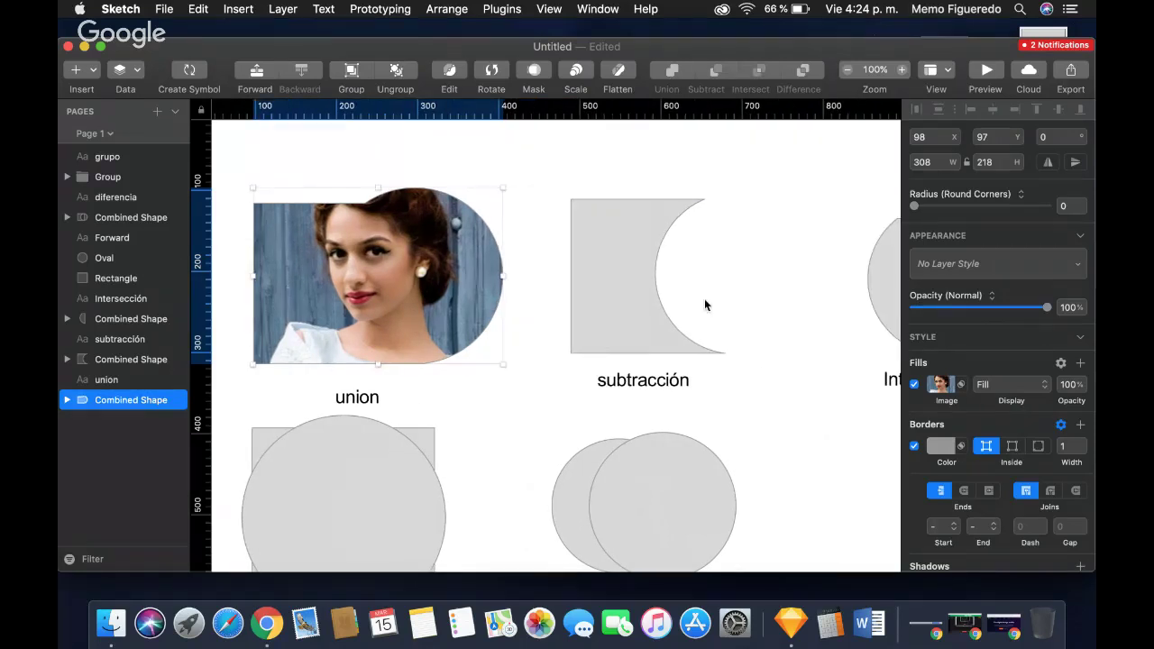
click(640, 287)
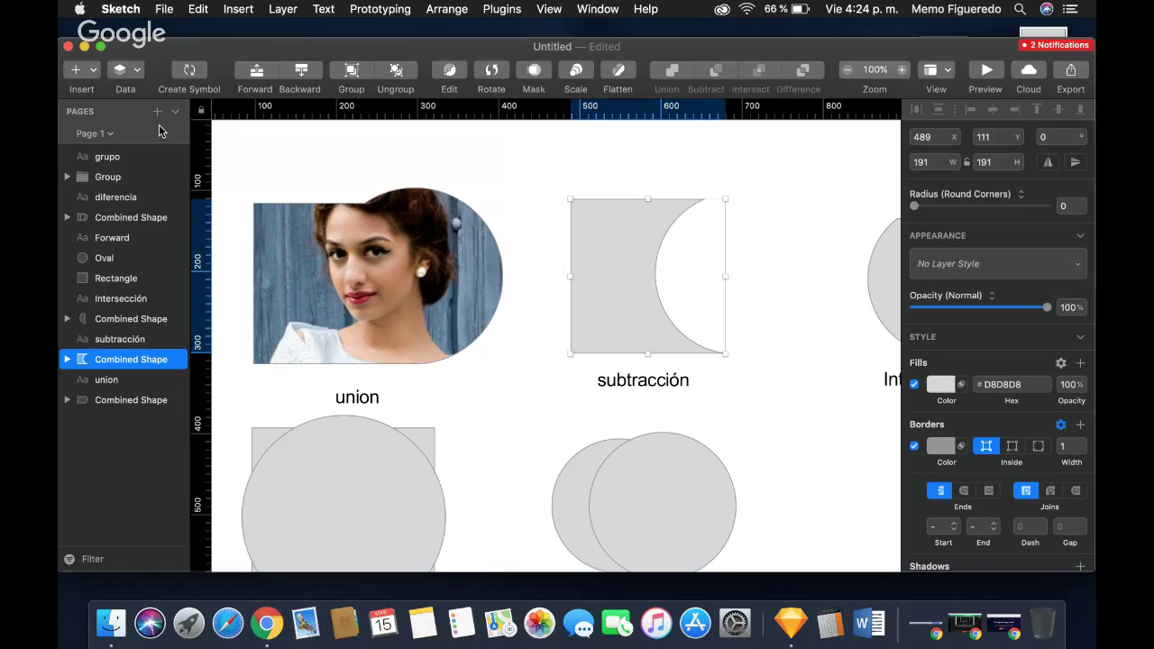
click(133, 69)
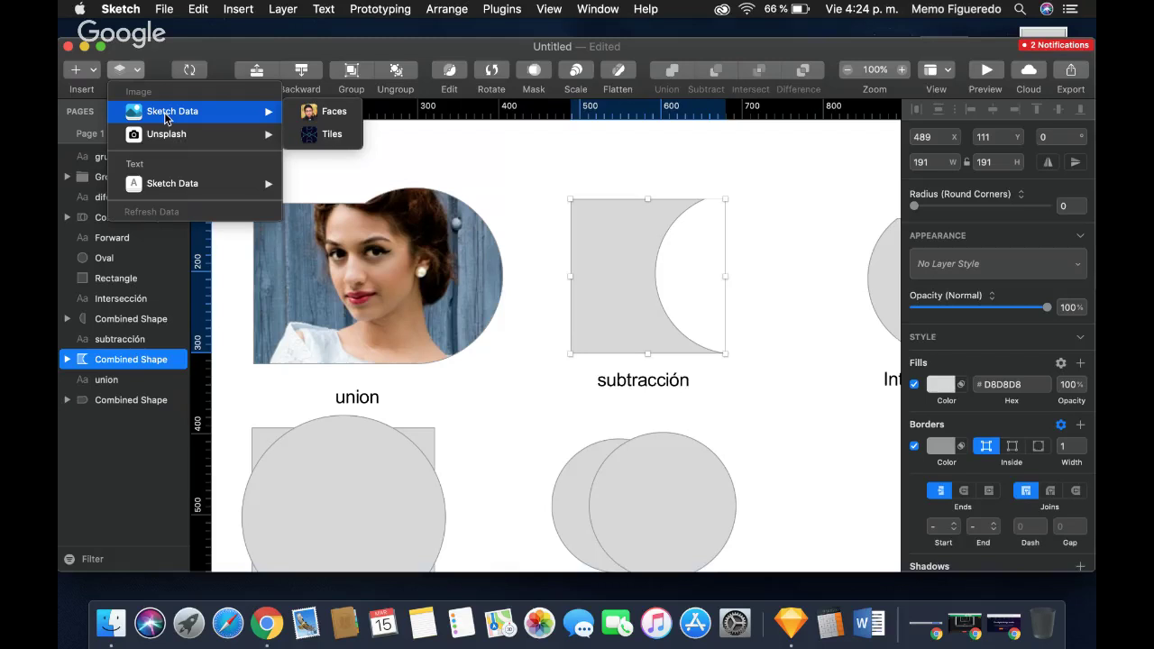
click(314, 110)
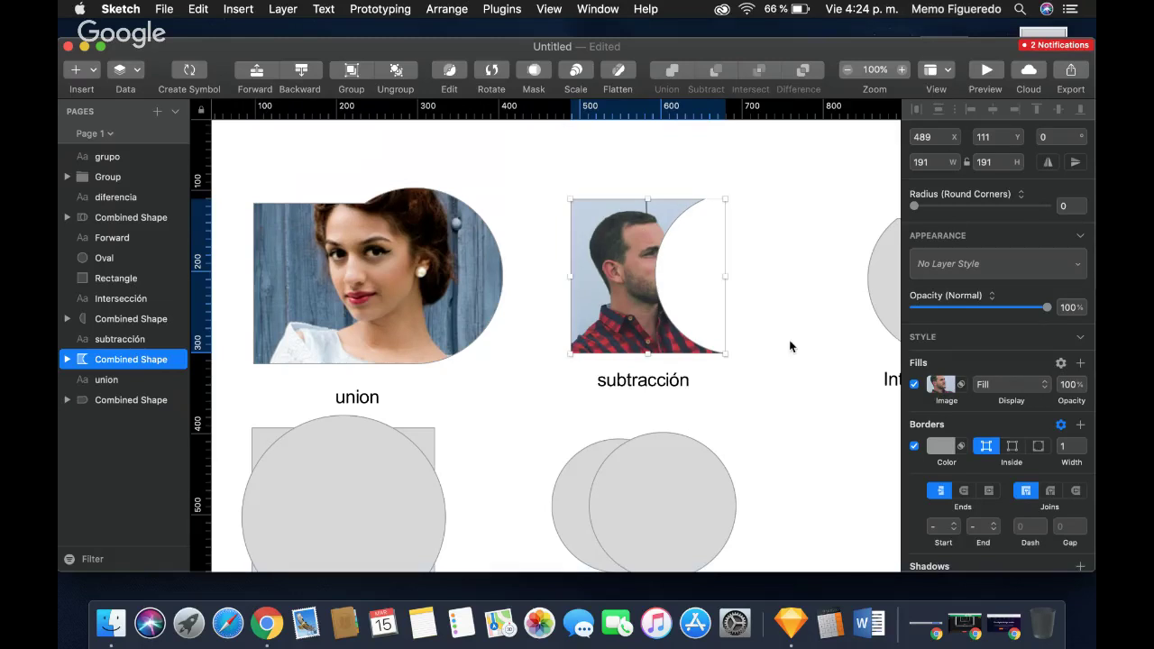
Fill the combined shape above the "Intersección" label with an Unsplash photo found by searching for "barcelona".
scroll(788, 343, right, 5)
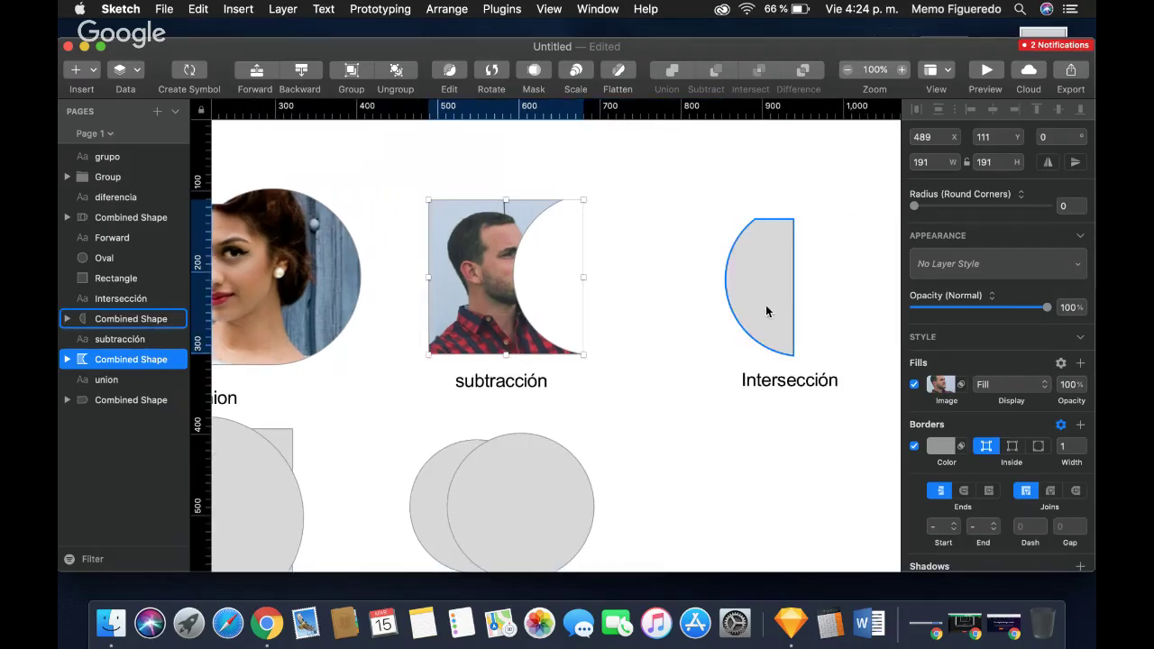
click(766, 311)
click(136, 72)
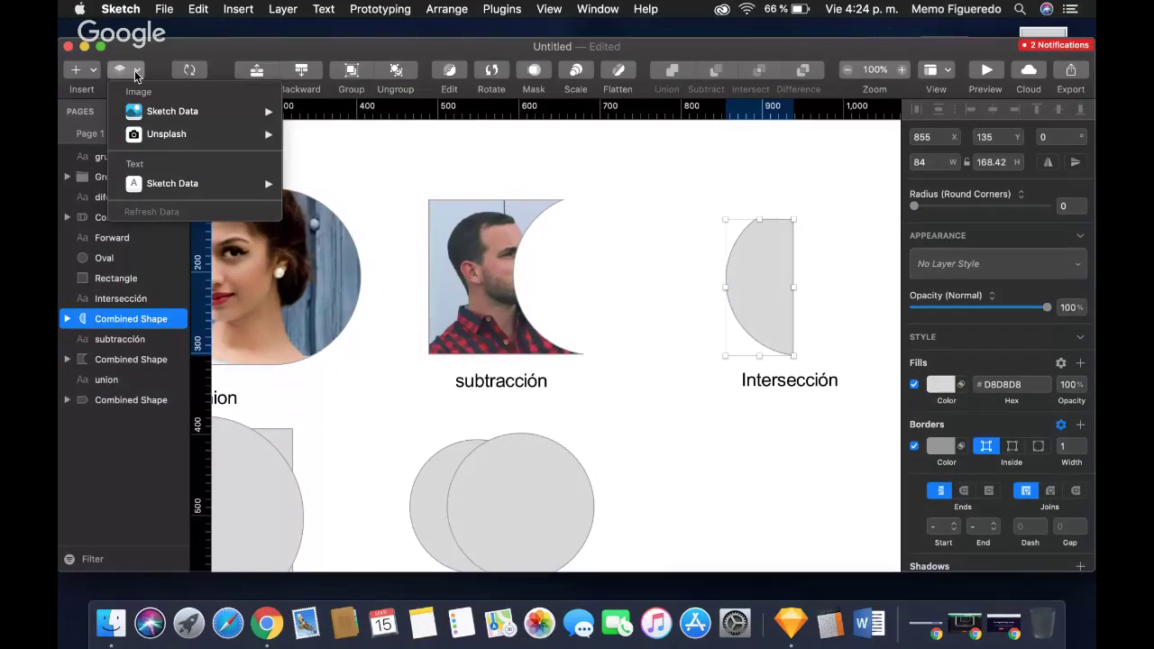
mouse_move(181, 139)
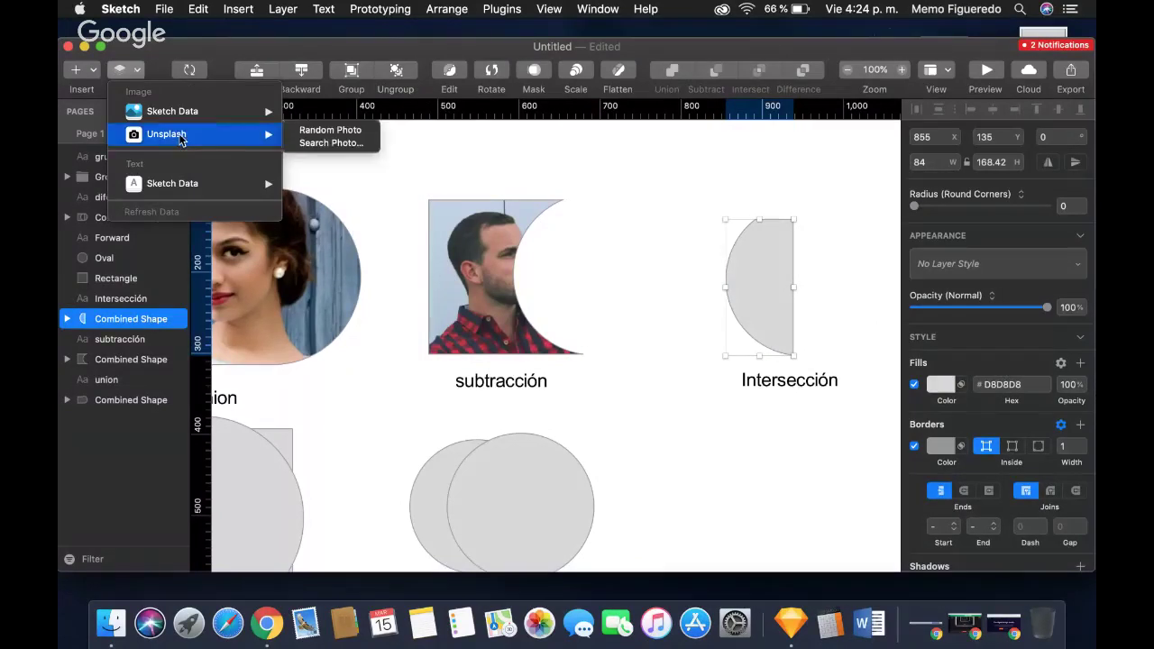
click(314, 146)
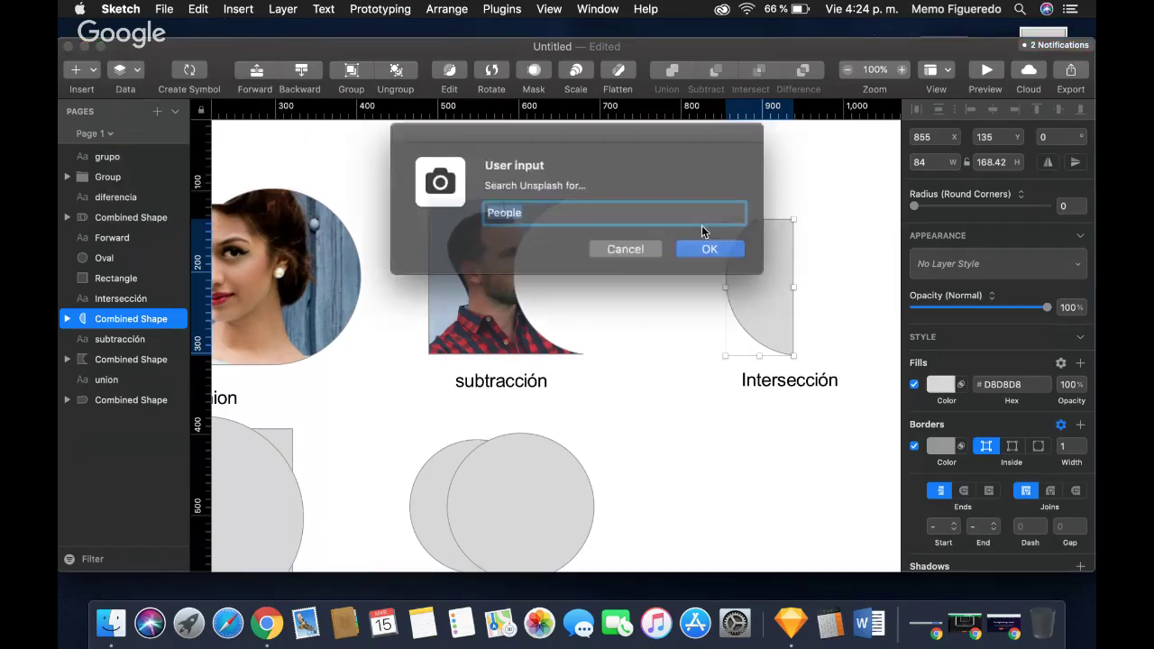
text(barce)
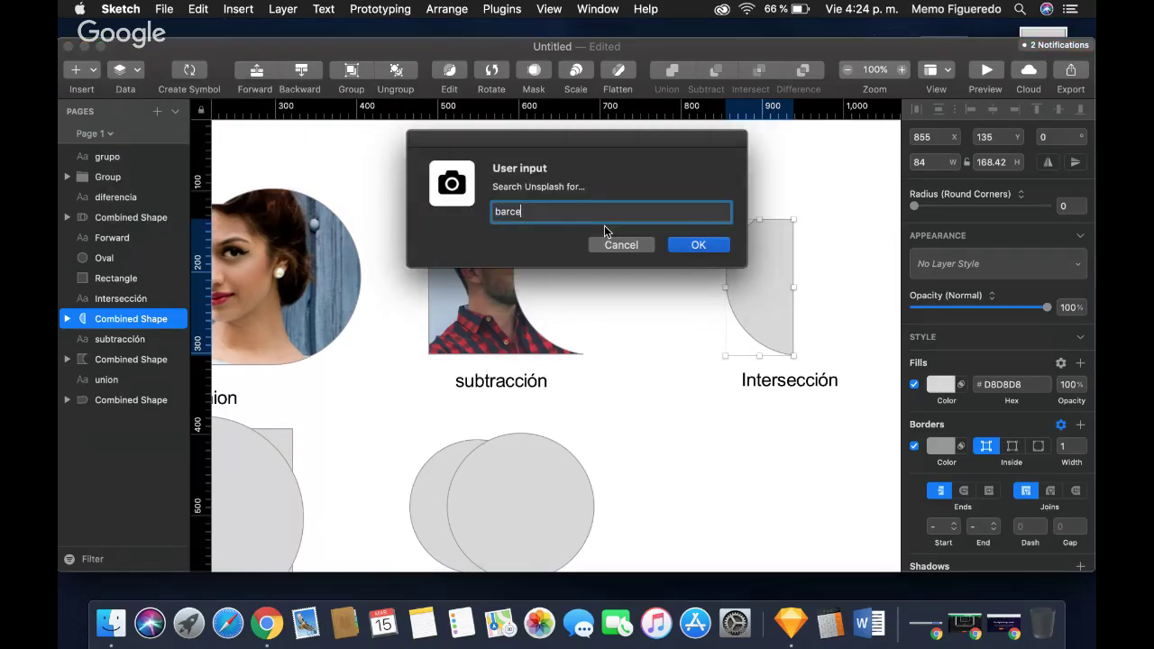
text(lona)
click(711, 247)
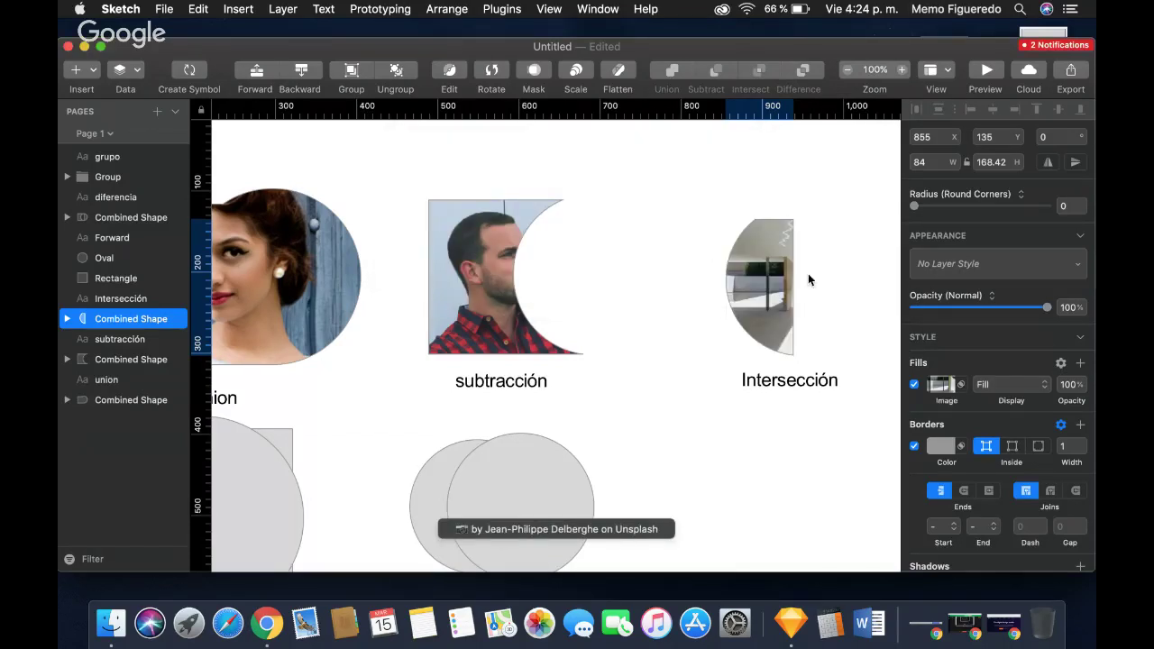
Fill the circle above the "Forward" label with a Tiles pattern from Sketch Data.
scroll(653, 295, down, 1)
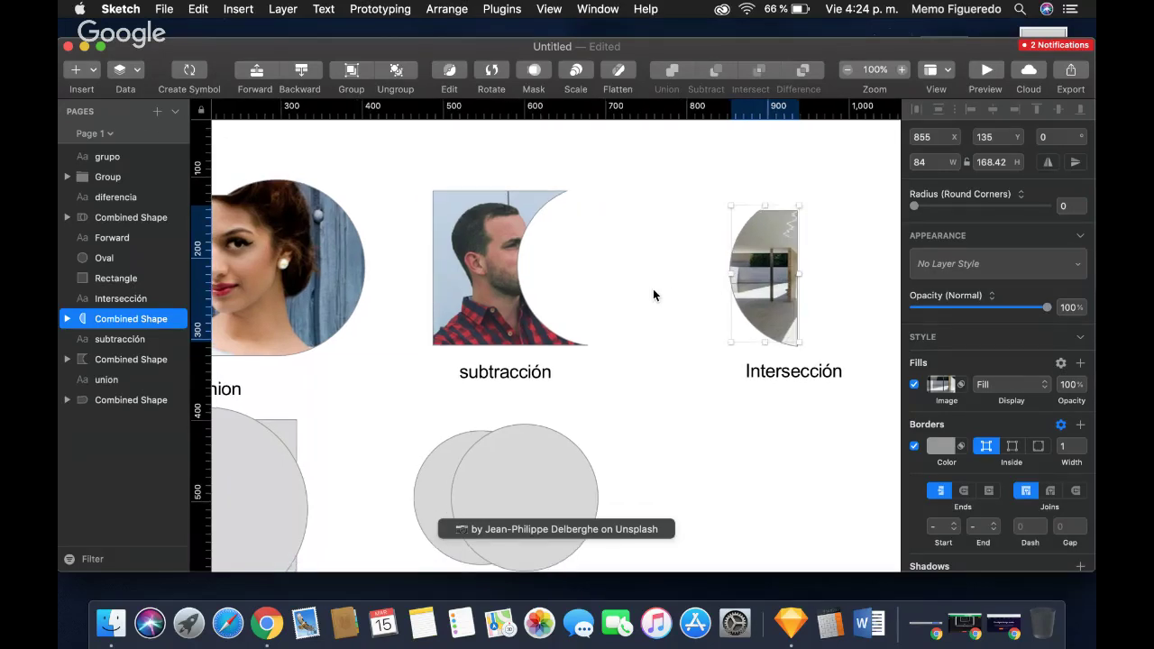
scroll(653, 294, left, 5)
scroll(653, 295, down, 2)
click(421, 407)
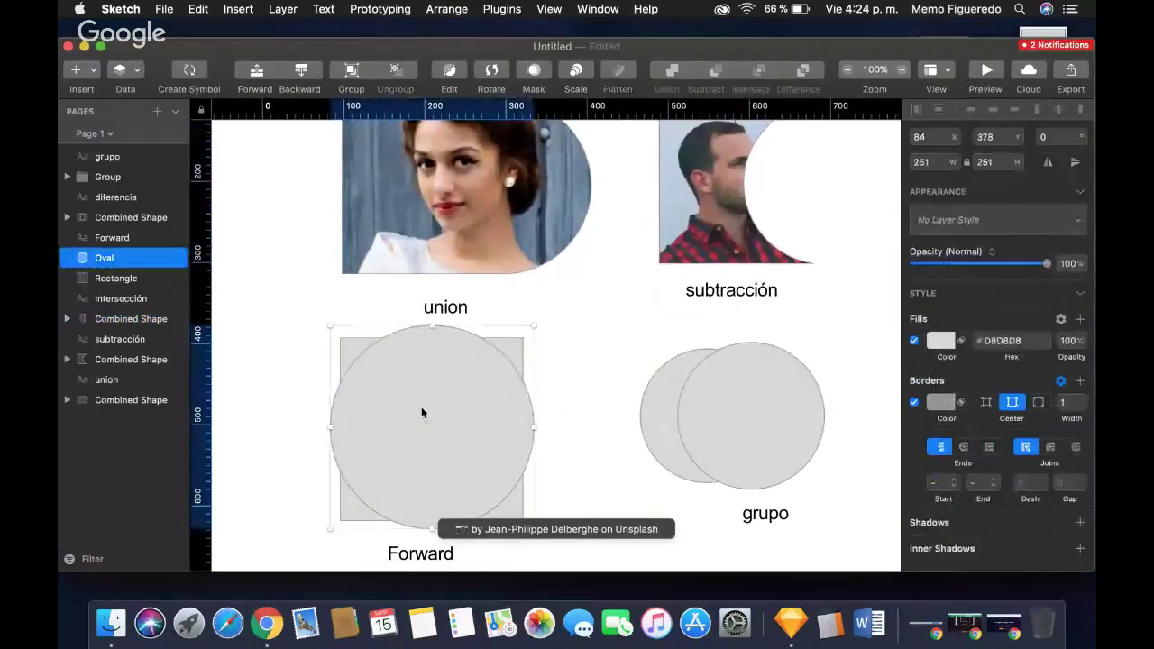
click(126, 70)
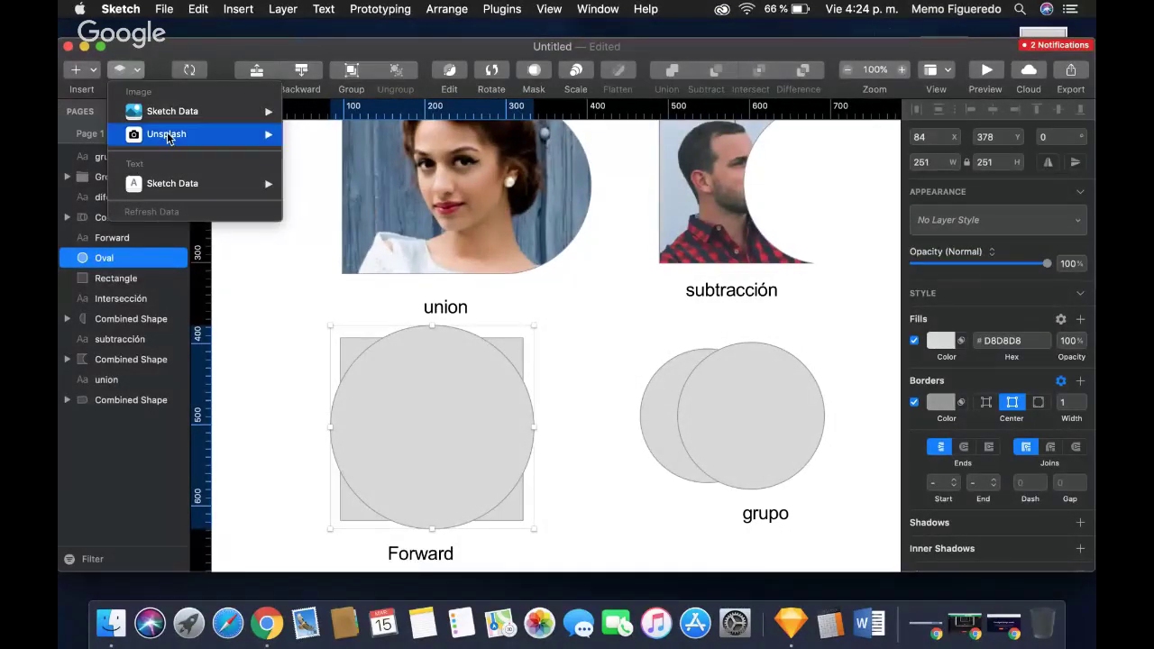
mouse_move(207, 184)
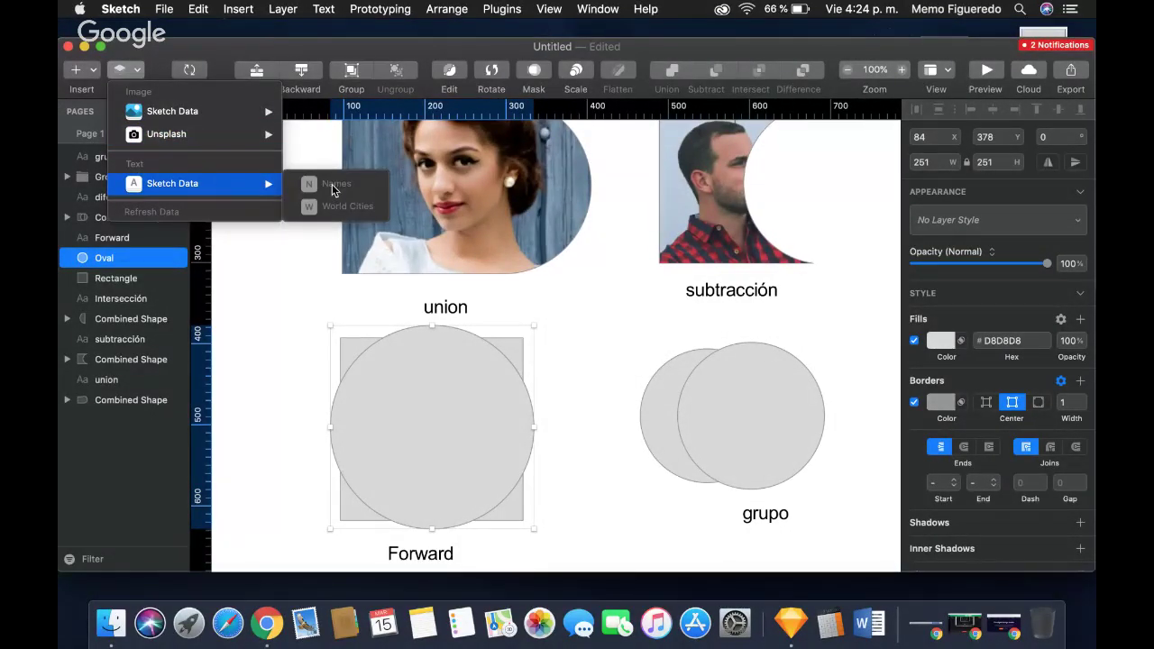
mouse_move(241, 131)
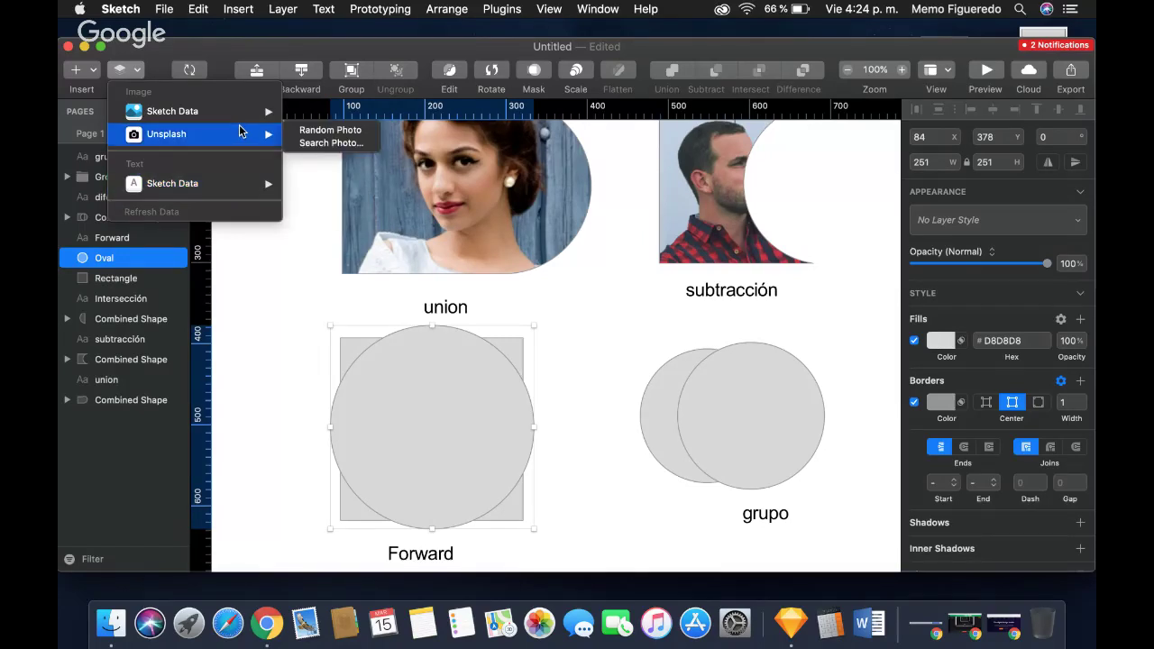
mouse_move(241, 111)
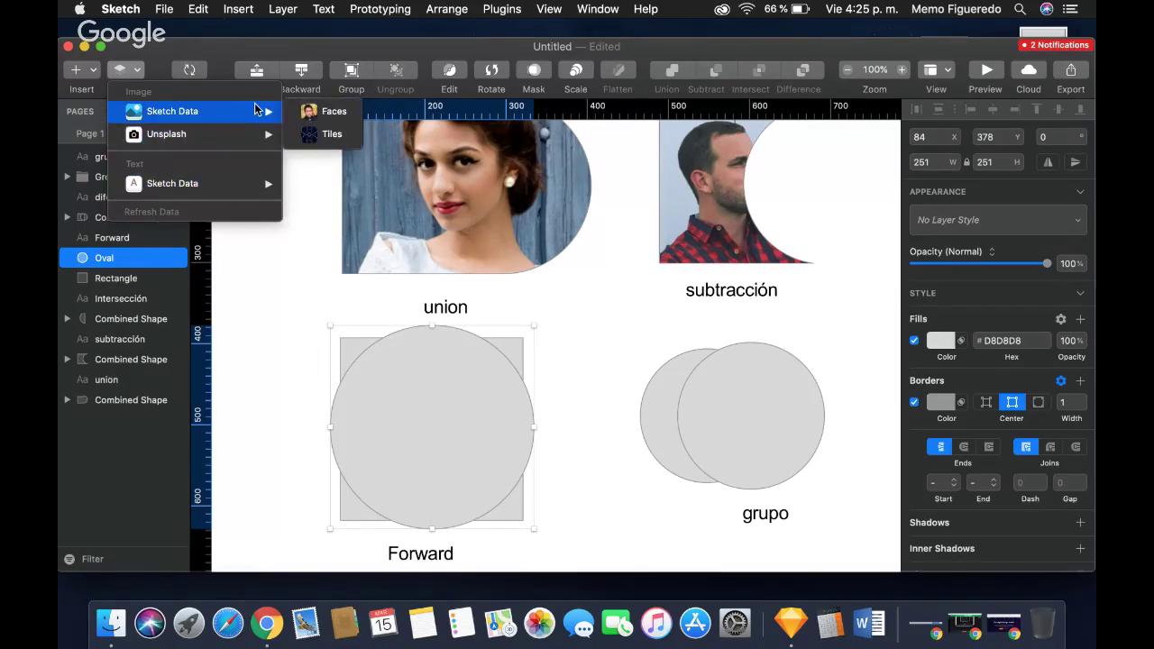
click(604, 352)
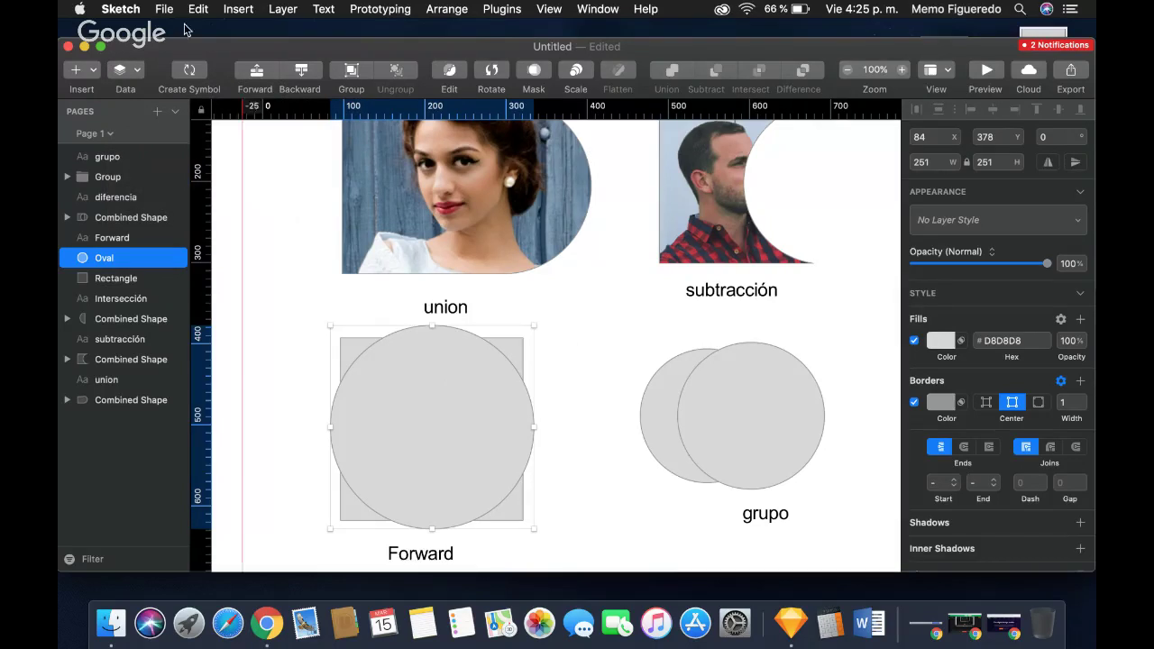
click(134, 72)
mouse_move(207, 148)
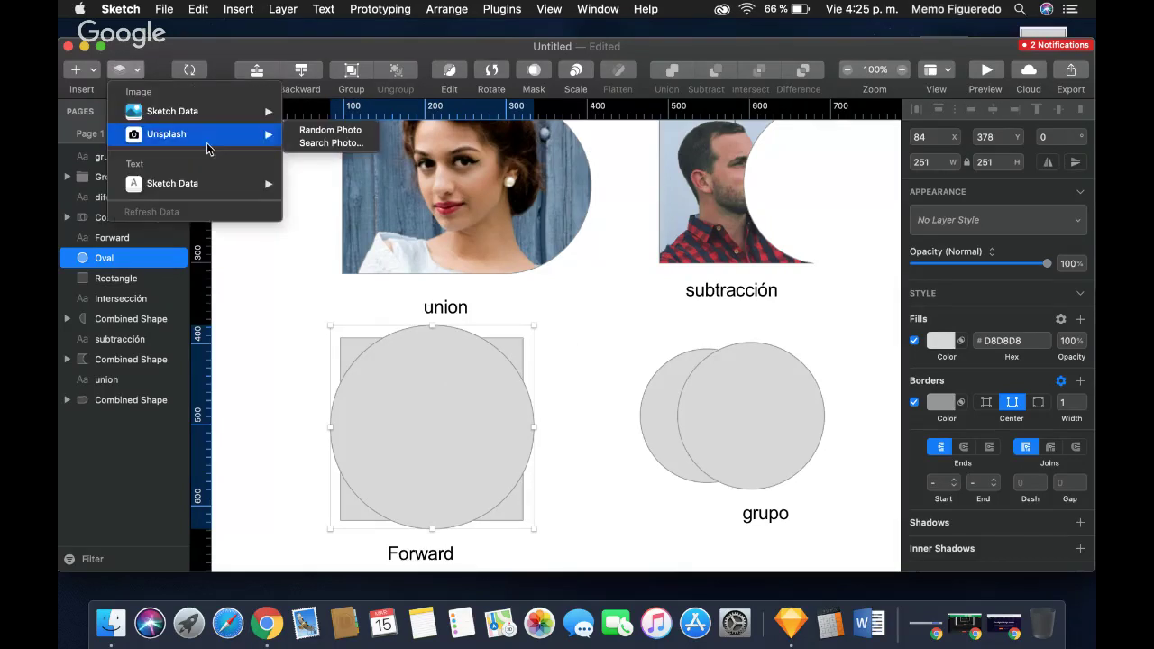
mouse_move(238, 113)
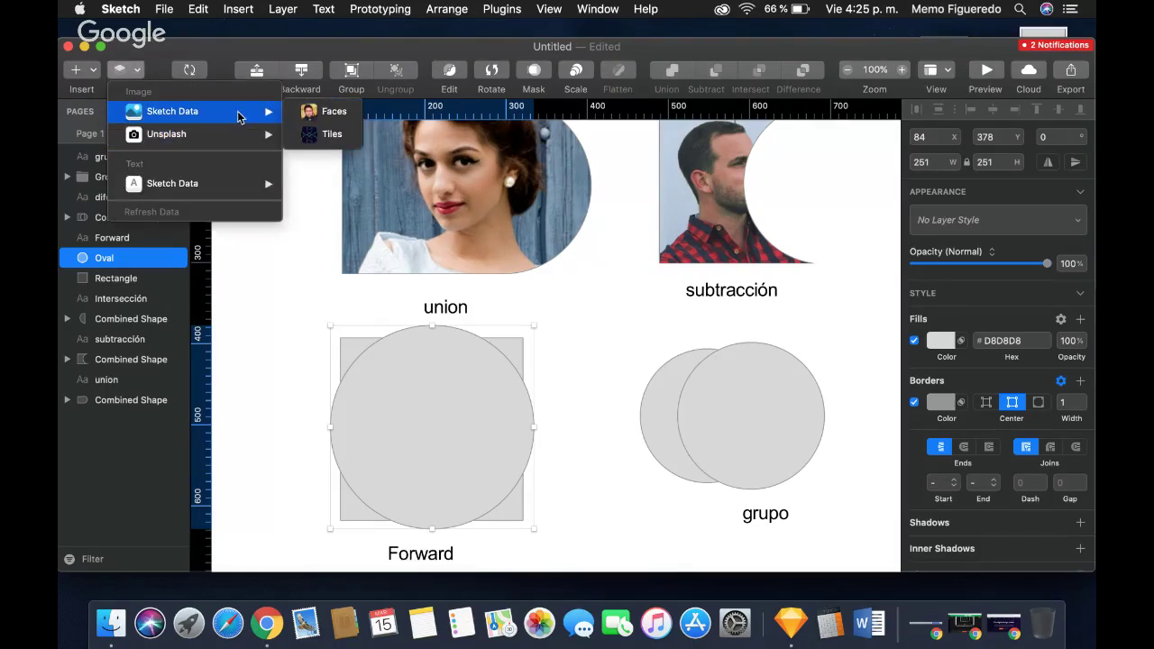
click(330, 134)
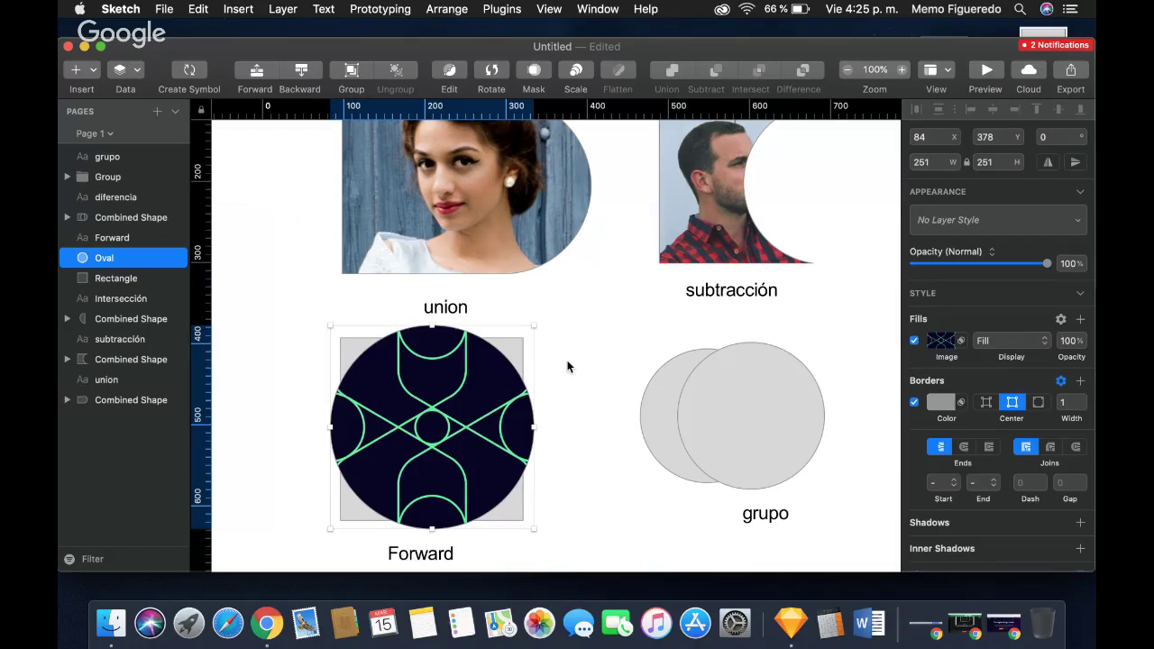
Select the group of circles above the "grupo" label and check whether Sketch Data images can be applied to it.
scroll(567, 366, right, 4)
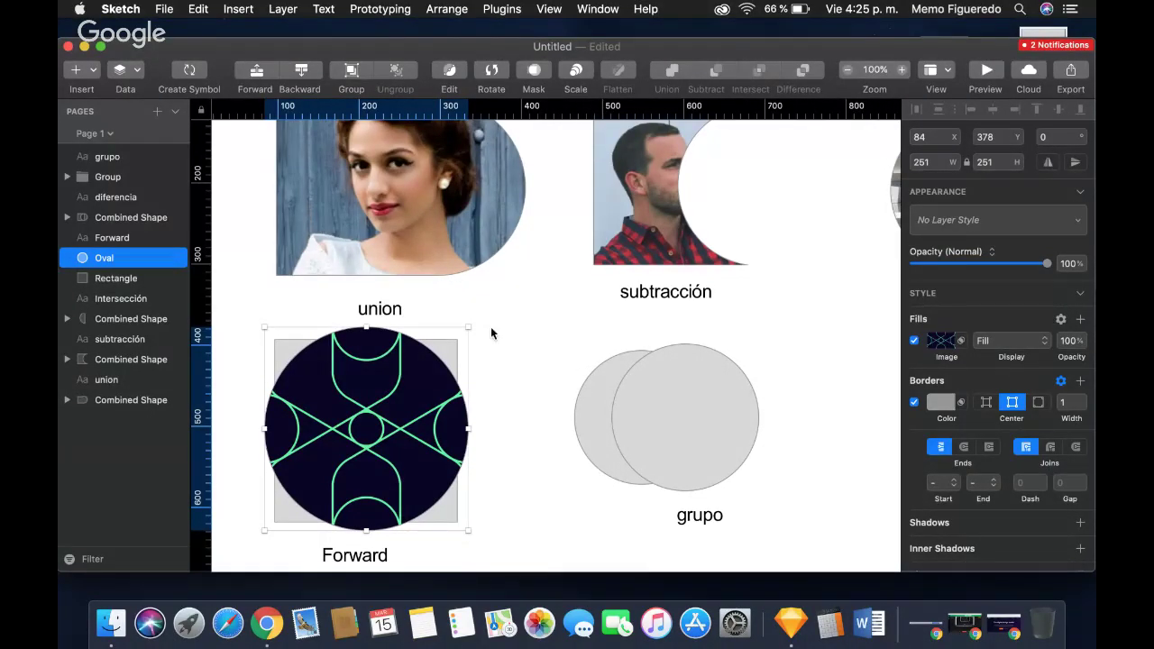
click(706, 436)
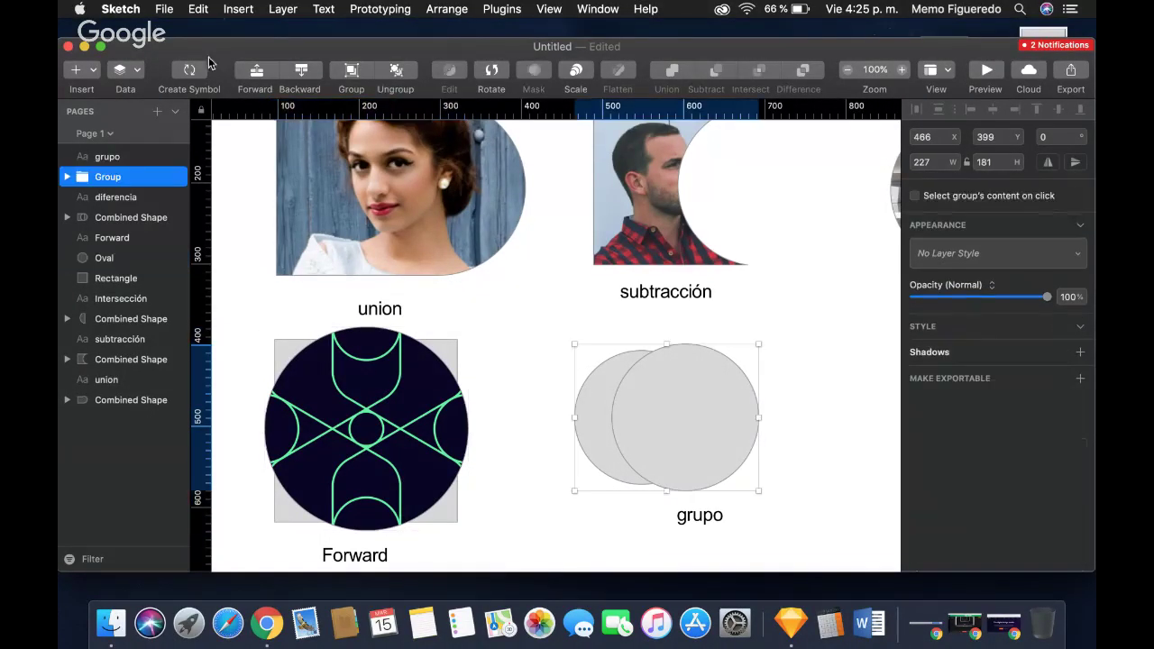
click(125, 69)
mouse_move(171, 132)
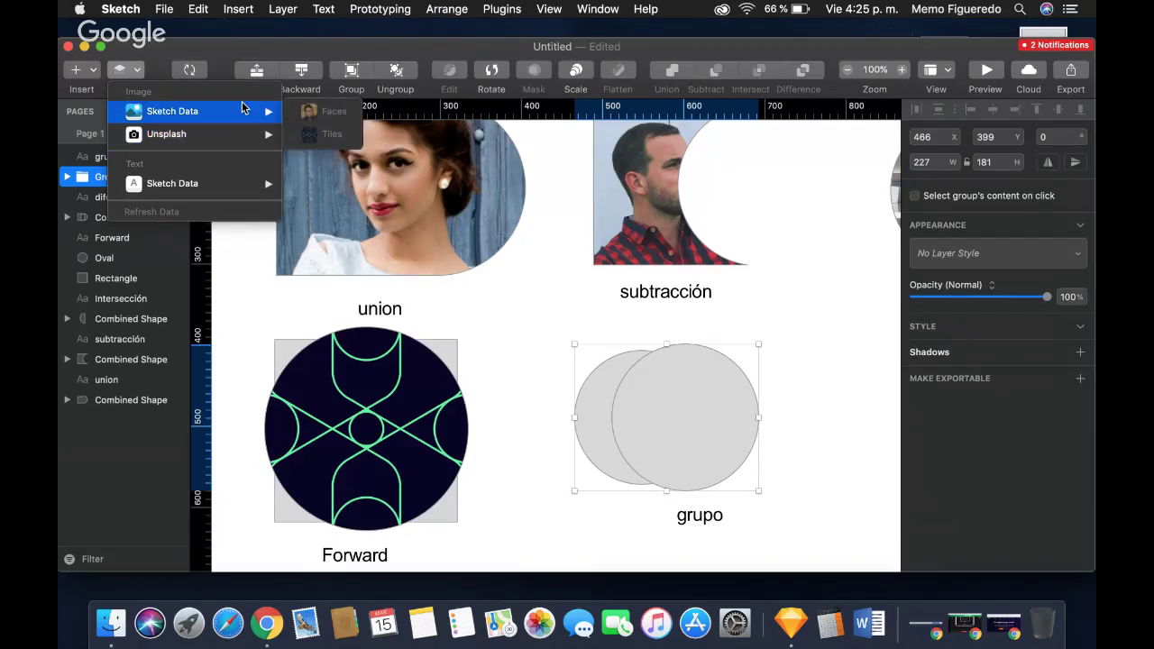
click(668, 410)
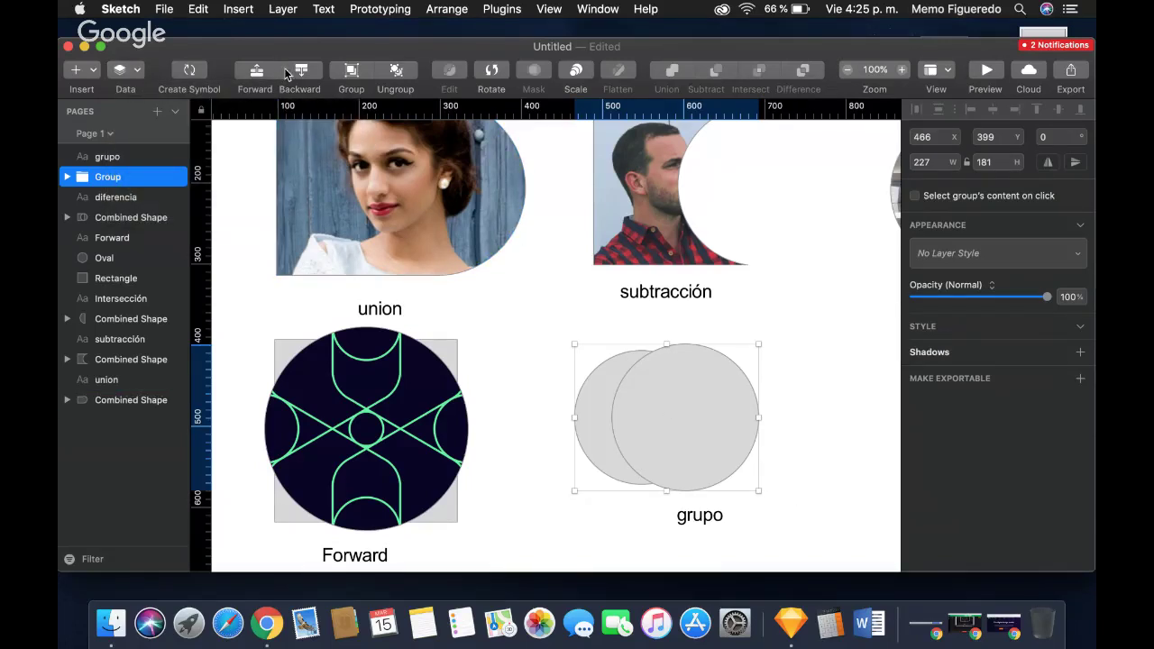
Expand the group above the "grupo" label and fill its front circle with a Tiles pattern from Sketch Data.
click(792, 351)
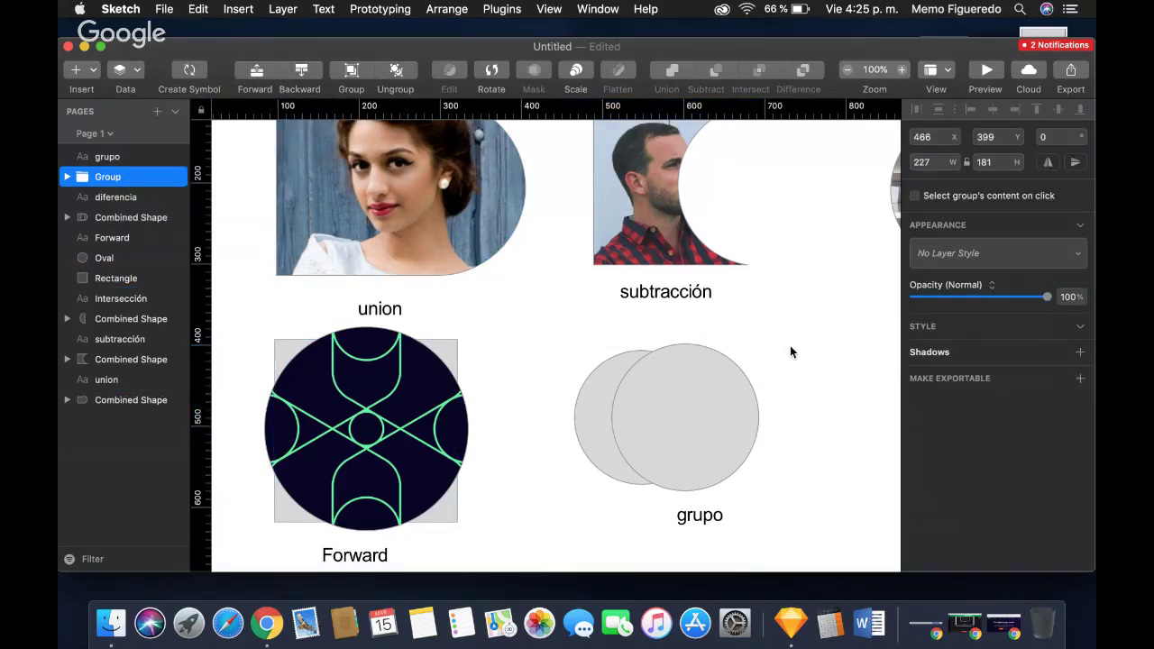
click(99, 176)
click(66, 178)
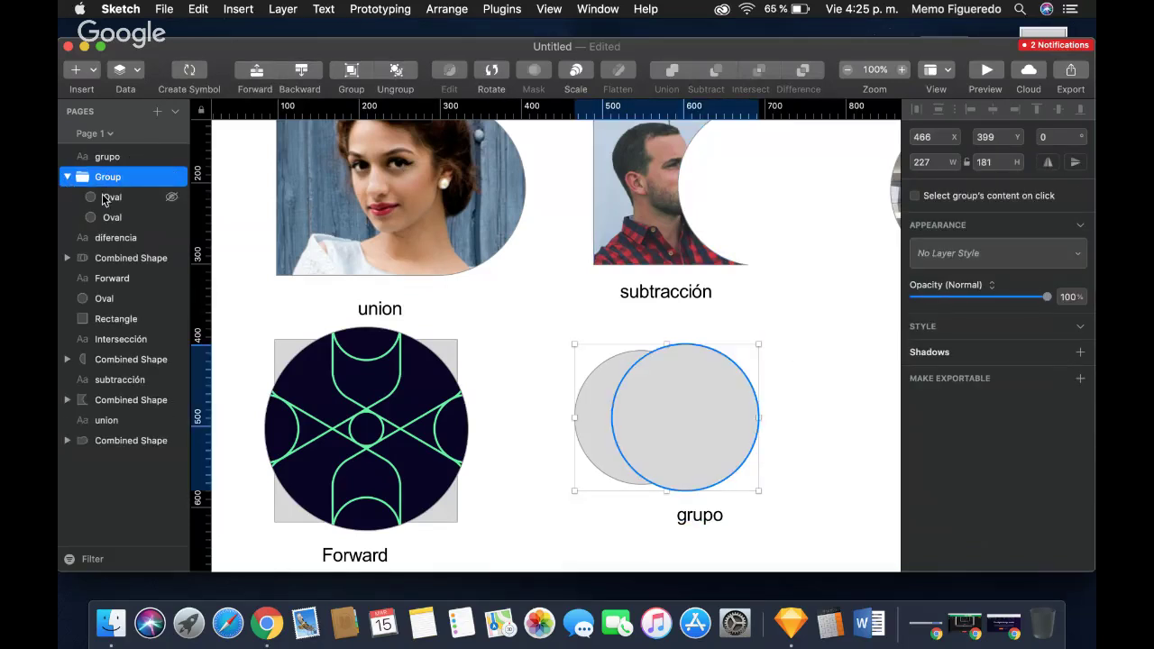
click(108, 196)
click(126, 69)
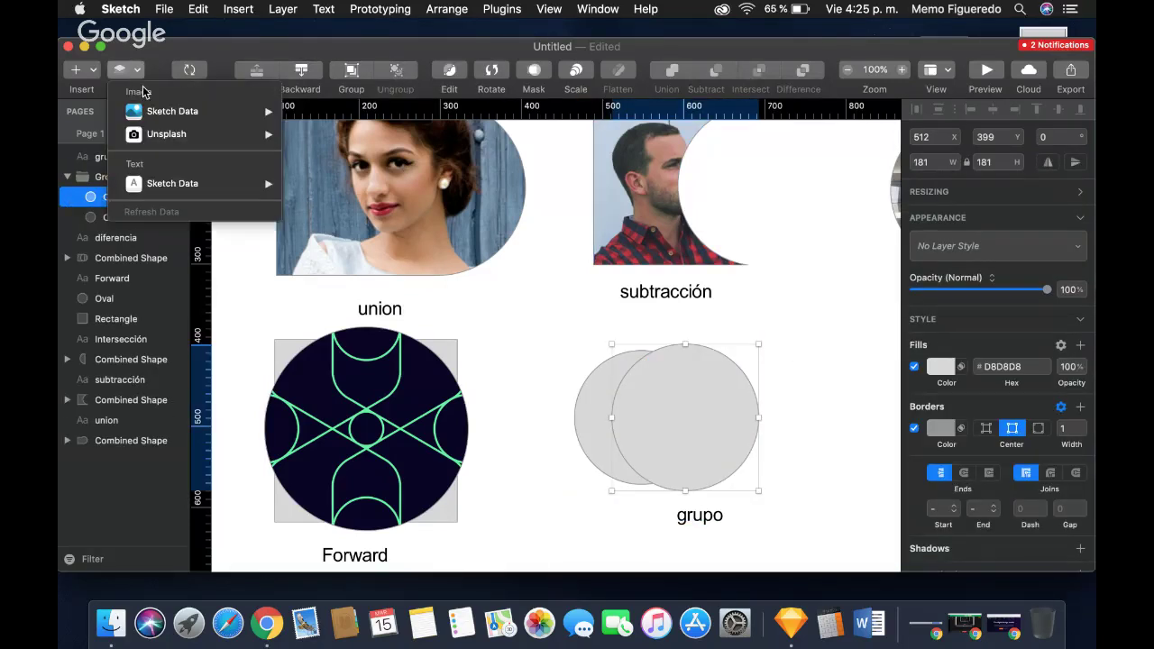
mouse_move(187, 114)
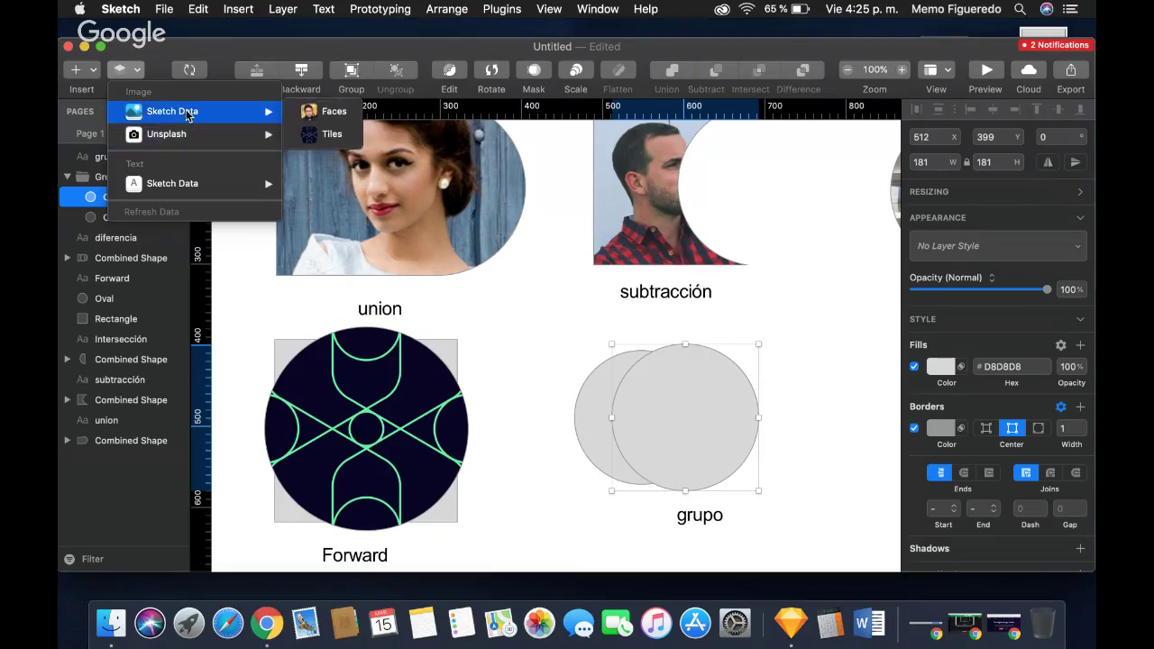
click(347, 131)
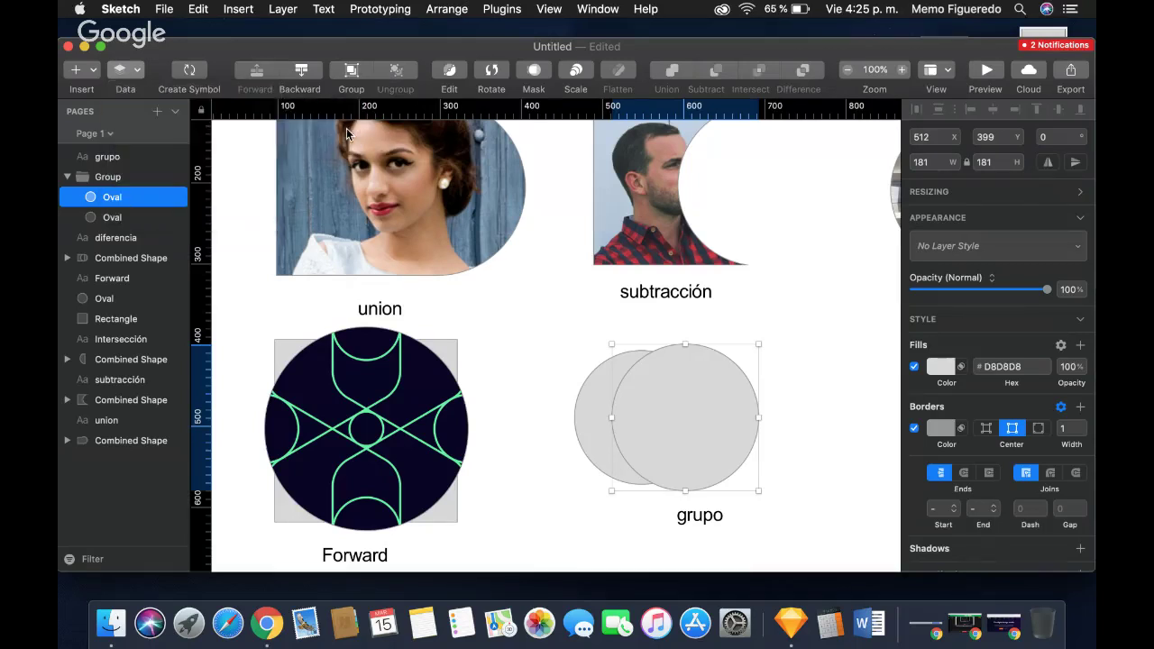
Fill the back circle of the group above the "grupo" label with a Tiles pattern from Sketch Data.
click(606, 380)
click(135, 72)
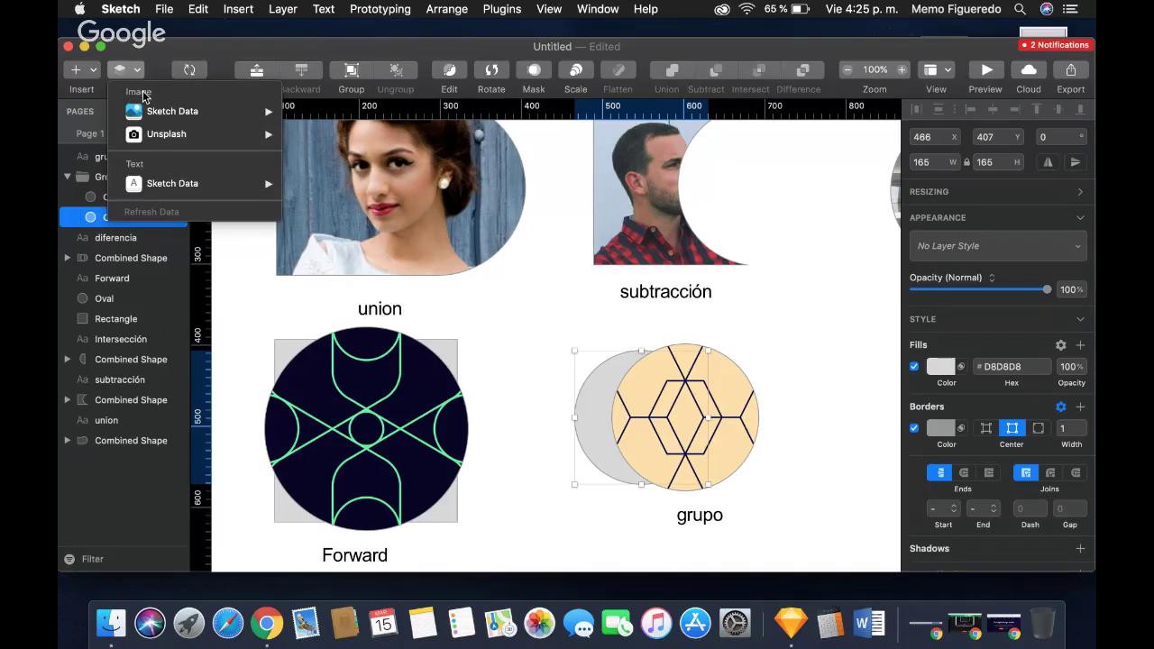
mouse_move(171, 114)
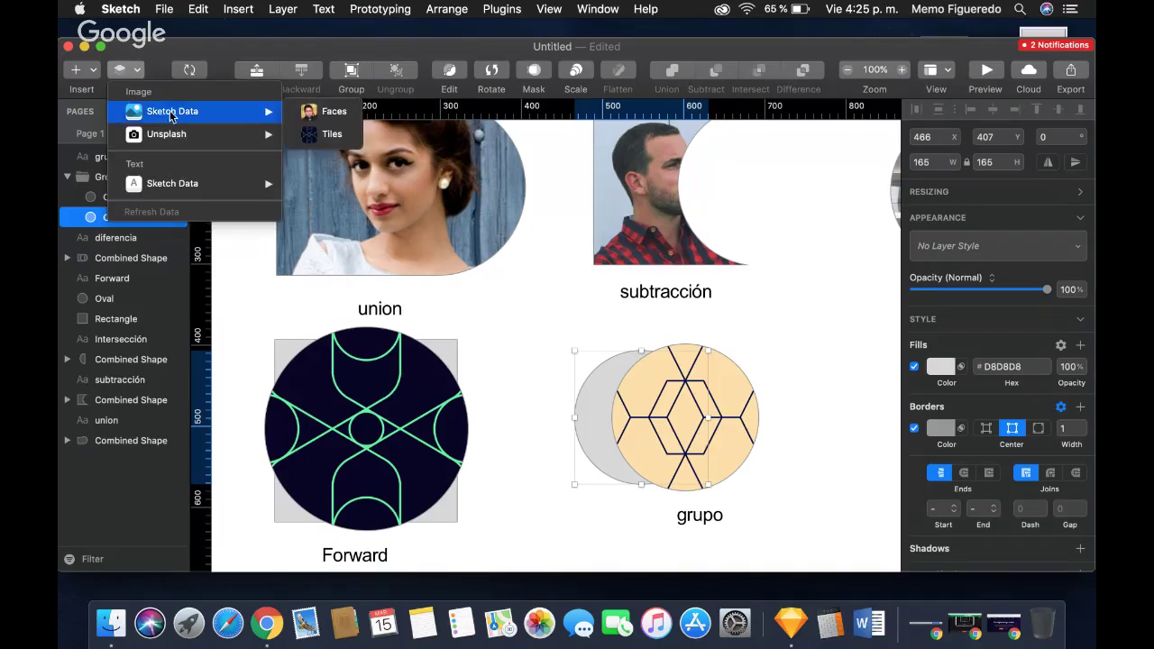
click(345, 137)
click(757, 329)
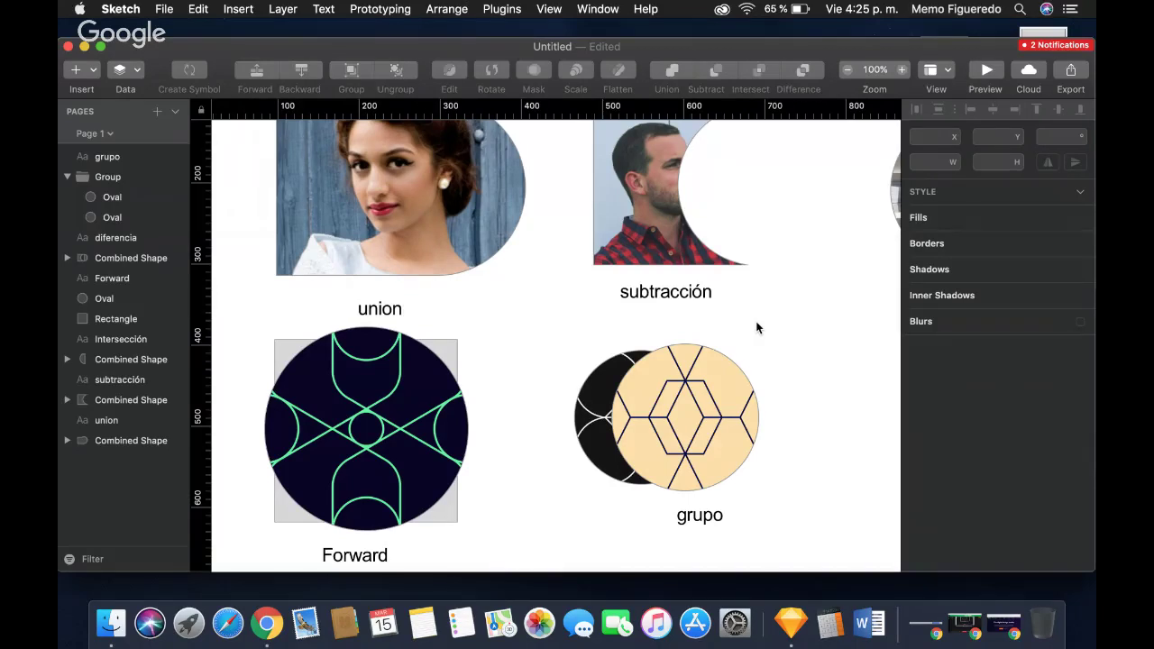
Look over the image-filled and pattern-filled example shapes across the canvas.
scroll(758, 328, right, 3)
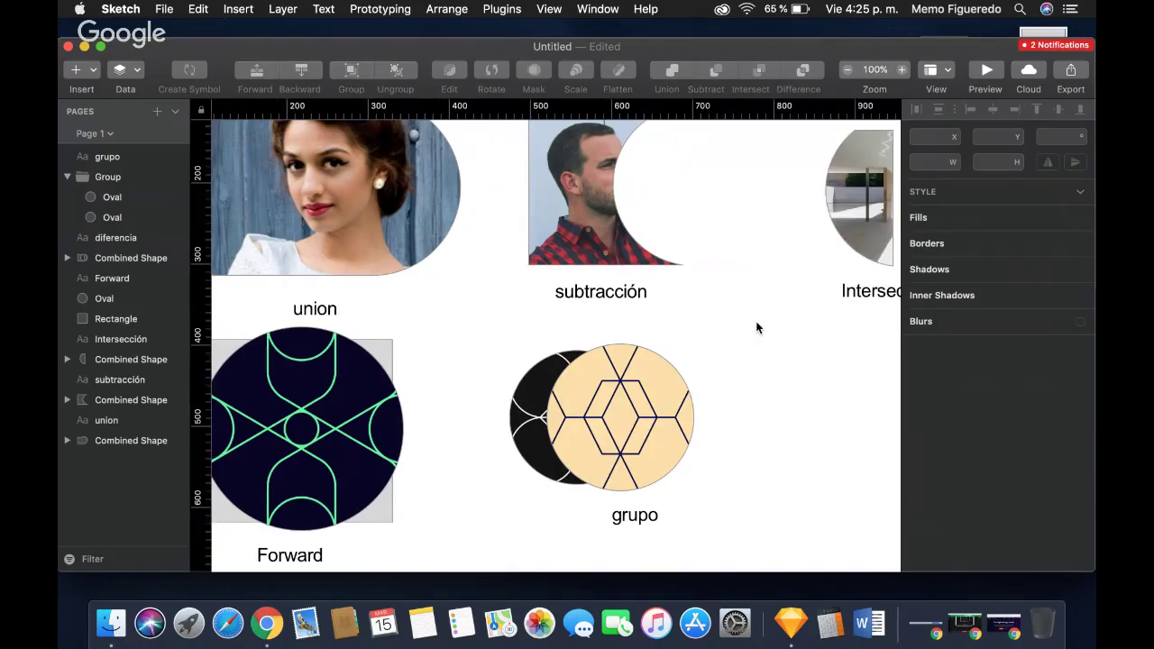
scroll(758, 328, up, 3)
scroll(756, 321, left, 5)
click(587, 313)
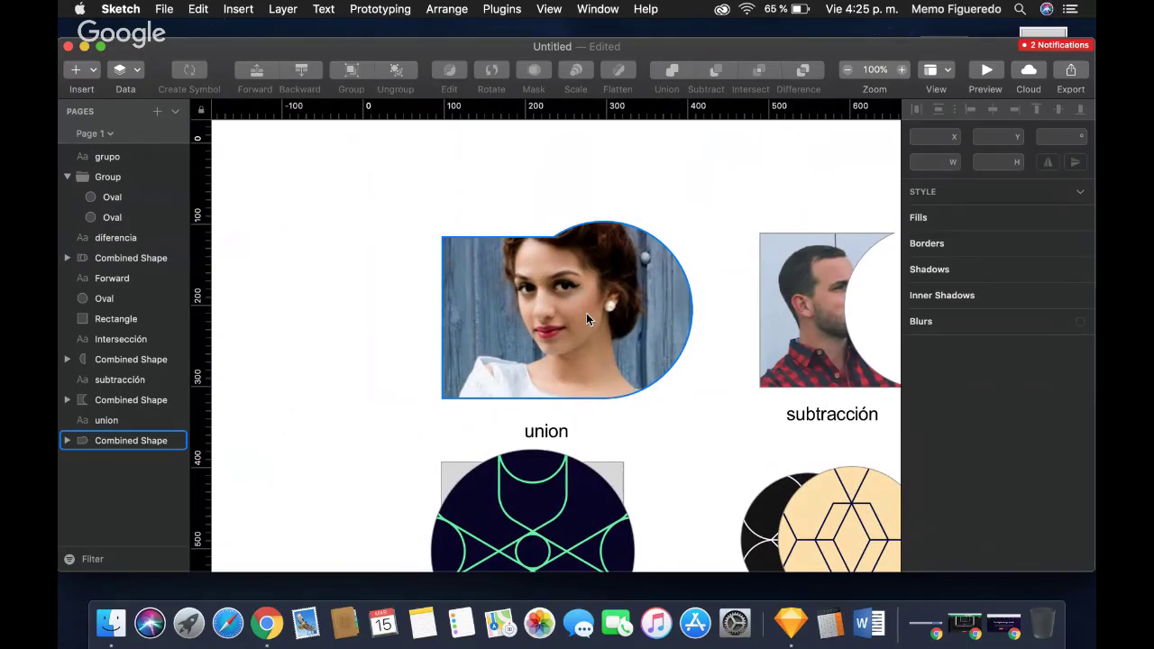
scroll(614, 318, right, 1)
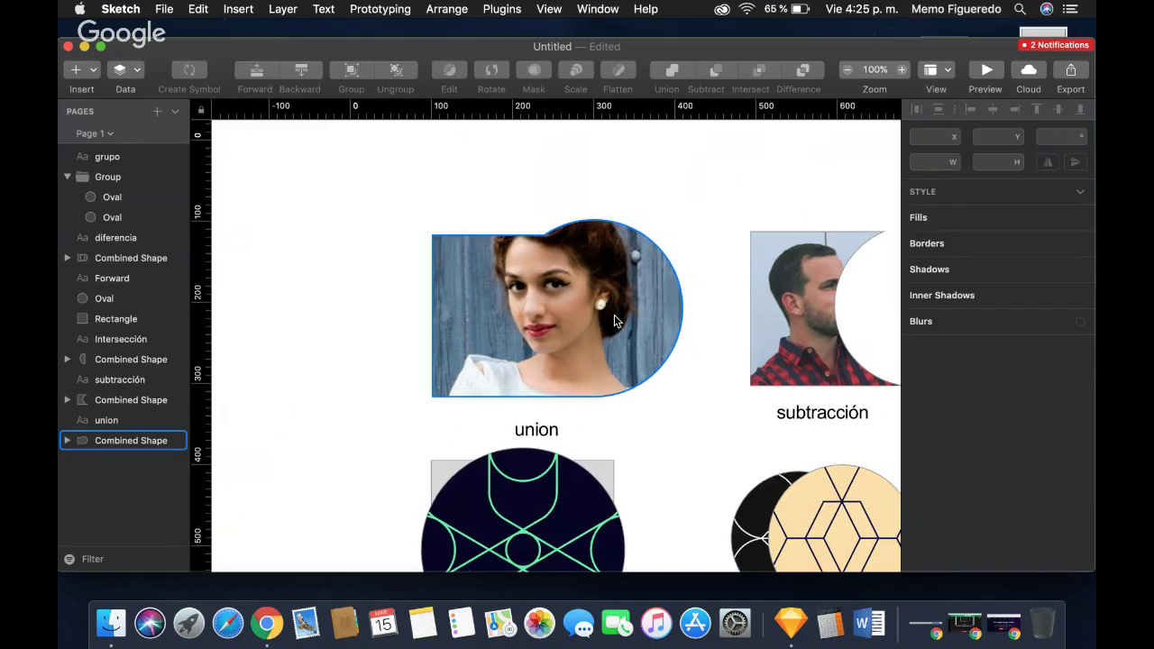
scroll(614, 318, down, 8)
scroll(615, 317, right, 10)
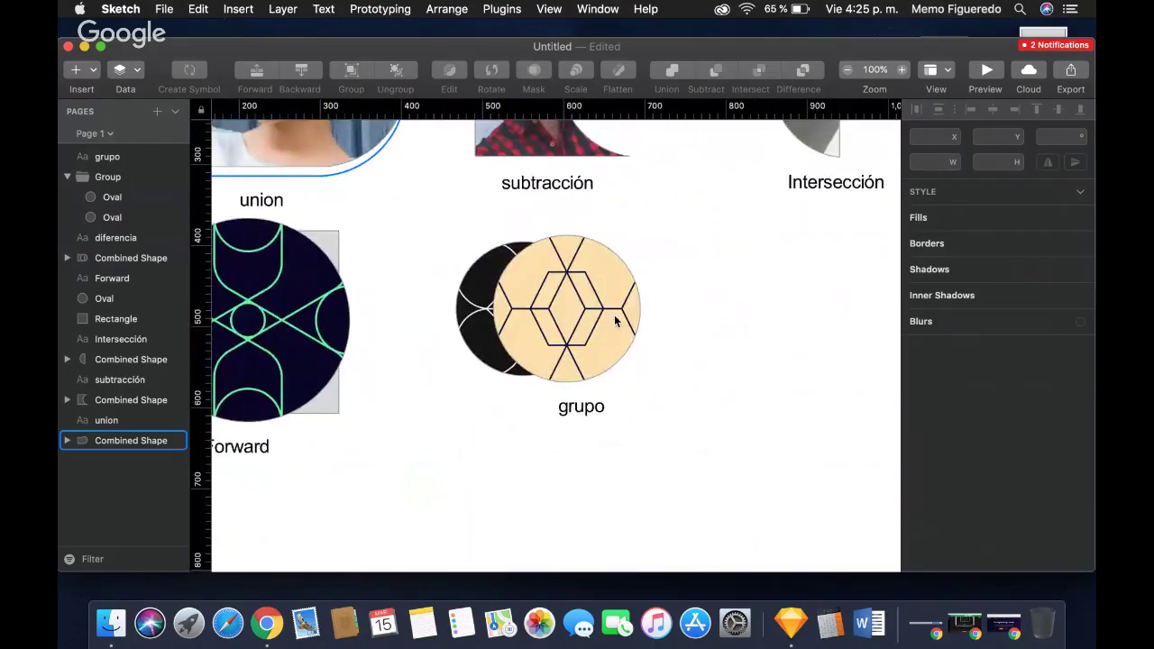
scroll(614, 317, up, 8)
scroll(614, 322, down, 4)
scroll(614, 321, left, 10)
key(Escape)
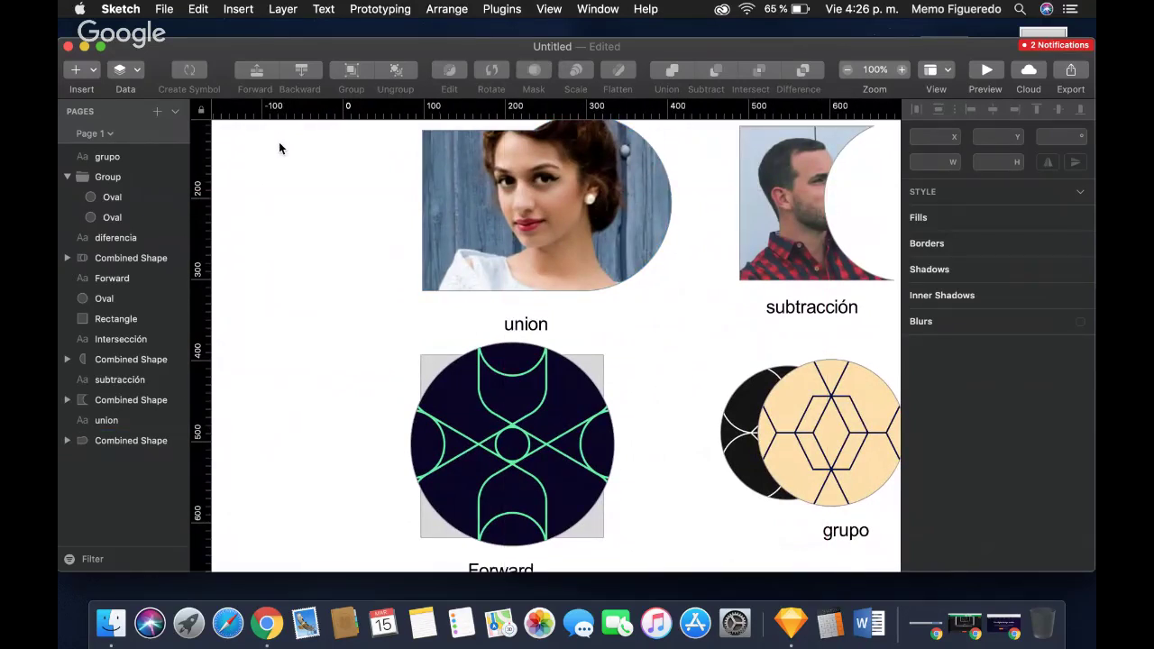
Edit the points of the combined shape above the "union" label, moving the oval's inner side point toward the right, and finish editing.
click(574, 191)
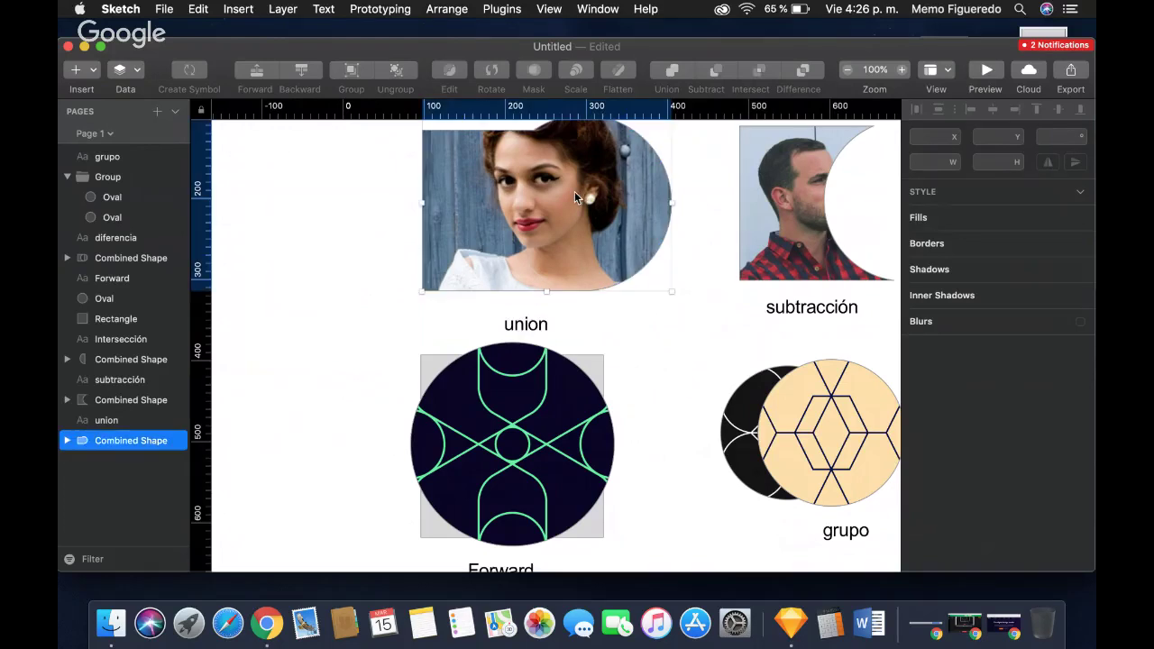
click(448, 77)
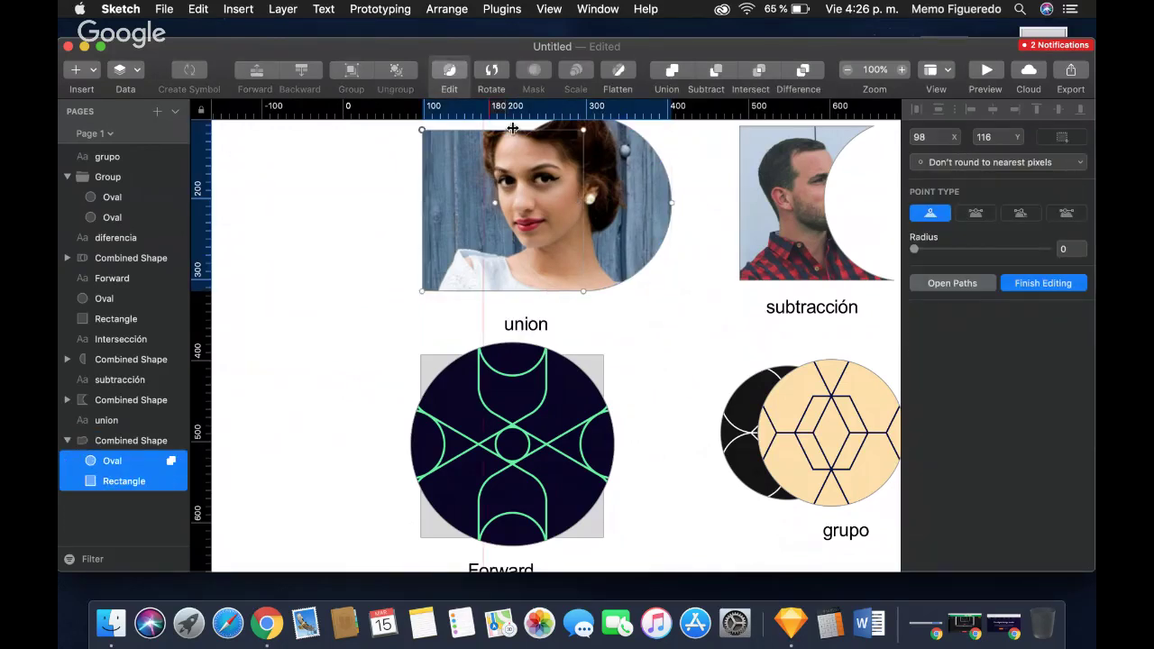
click(494, 204)
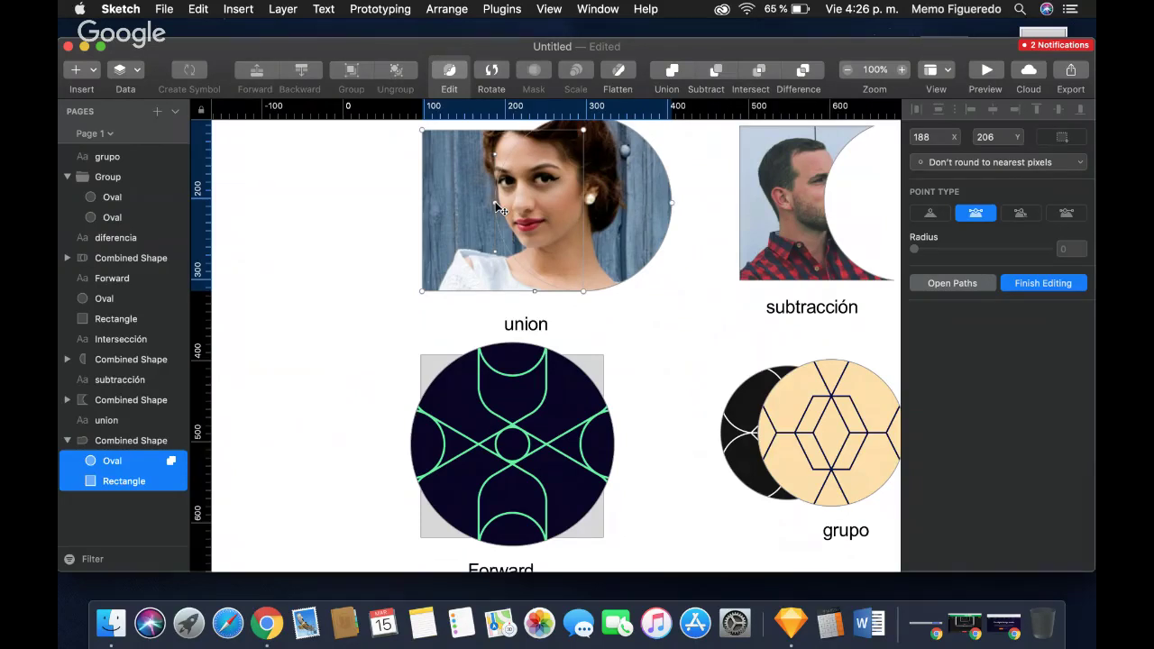
drag(501, 206, 587, 244)
key(Escape)
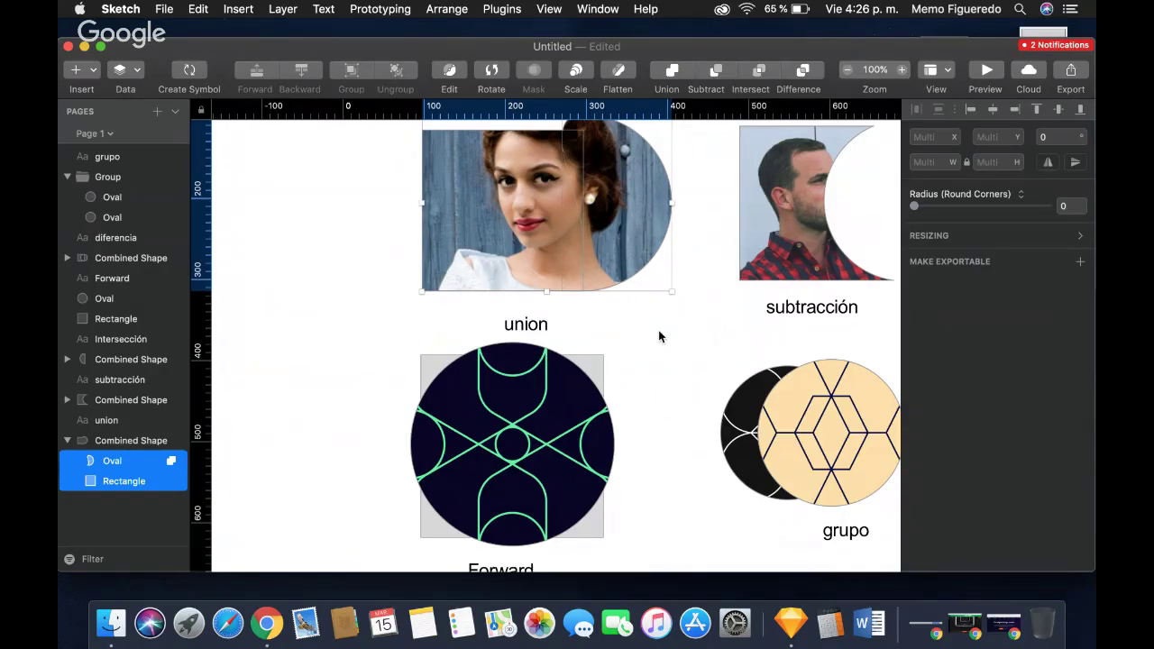
click(665, 339)
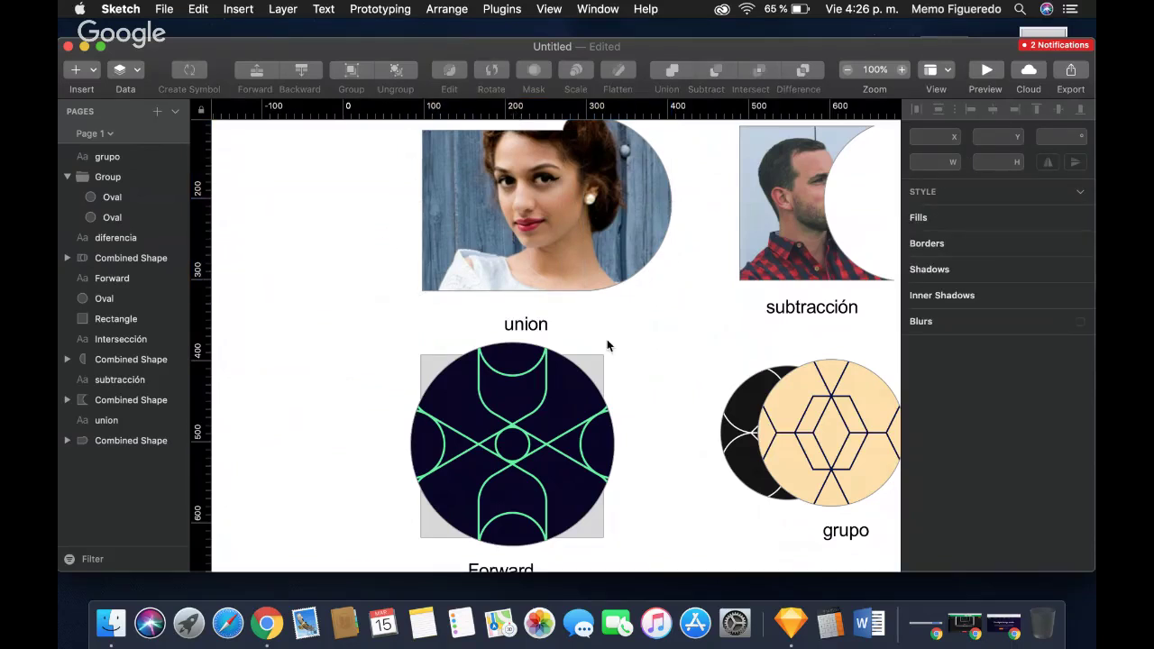
Try using the combined shape above the "union" label as a mask, and undo the mask.
scroll(607, 339, right, 3)
click(504, 190)
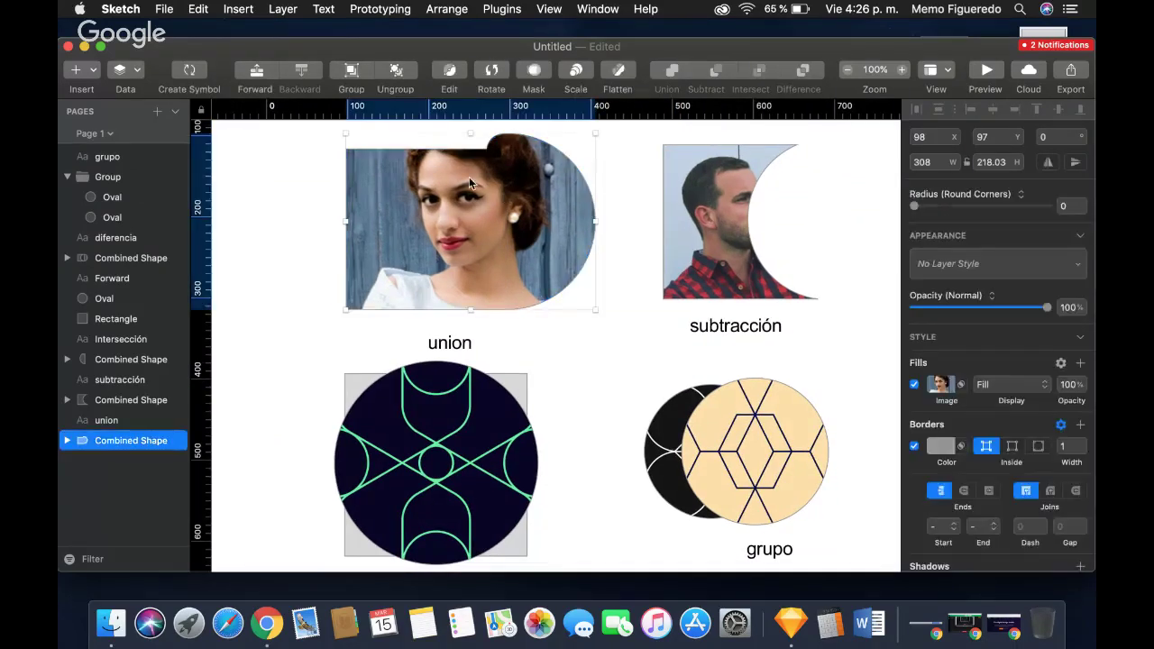
click(533, 70)
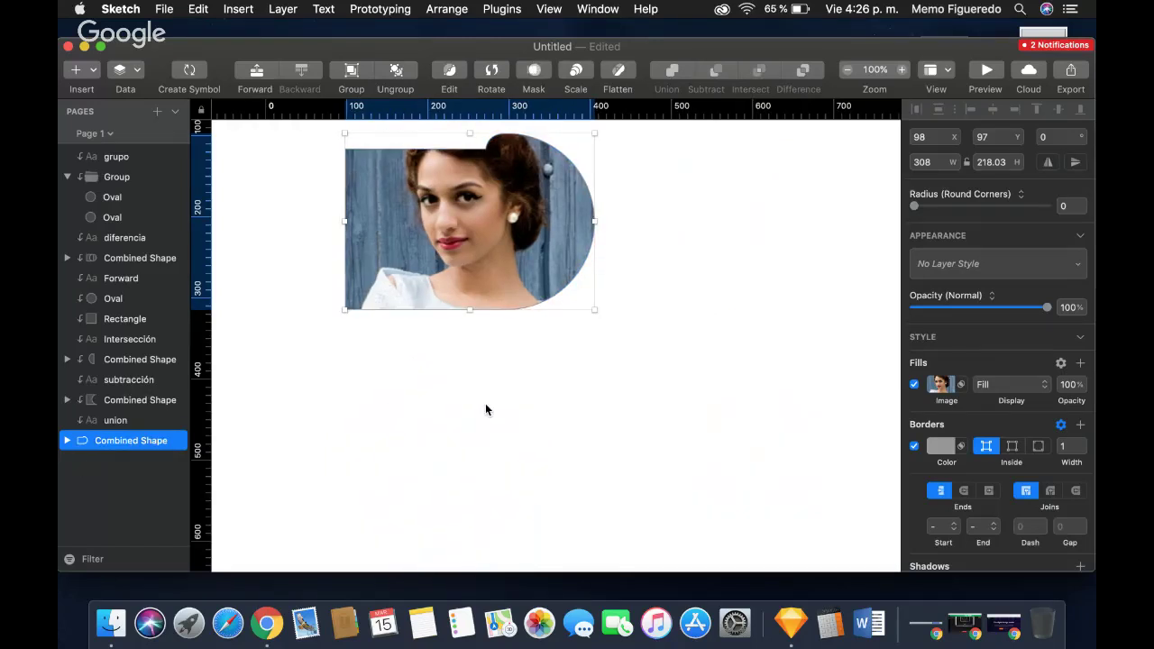
scroll(485, 409, up, 4)
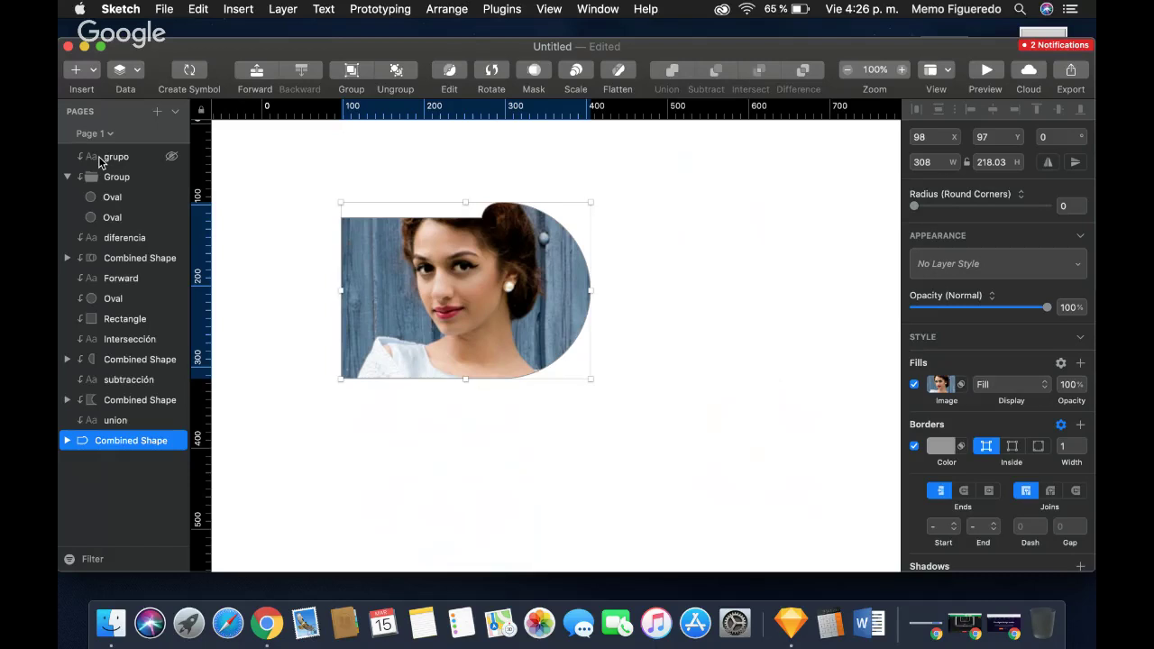
key(super+z)
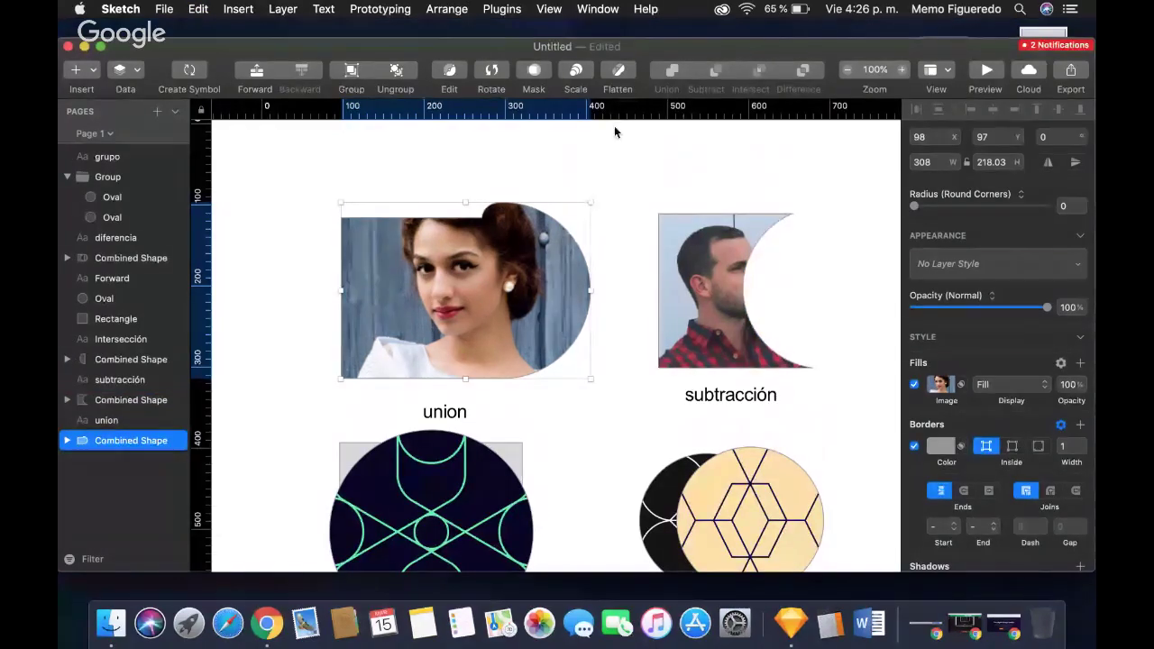
Check the Scale Layers options for the "union" combined shape without applying them, and flatten the shape into a single path.
click(578, 75)
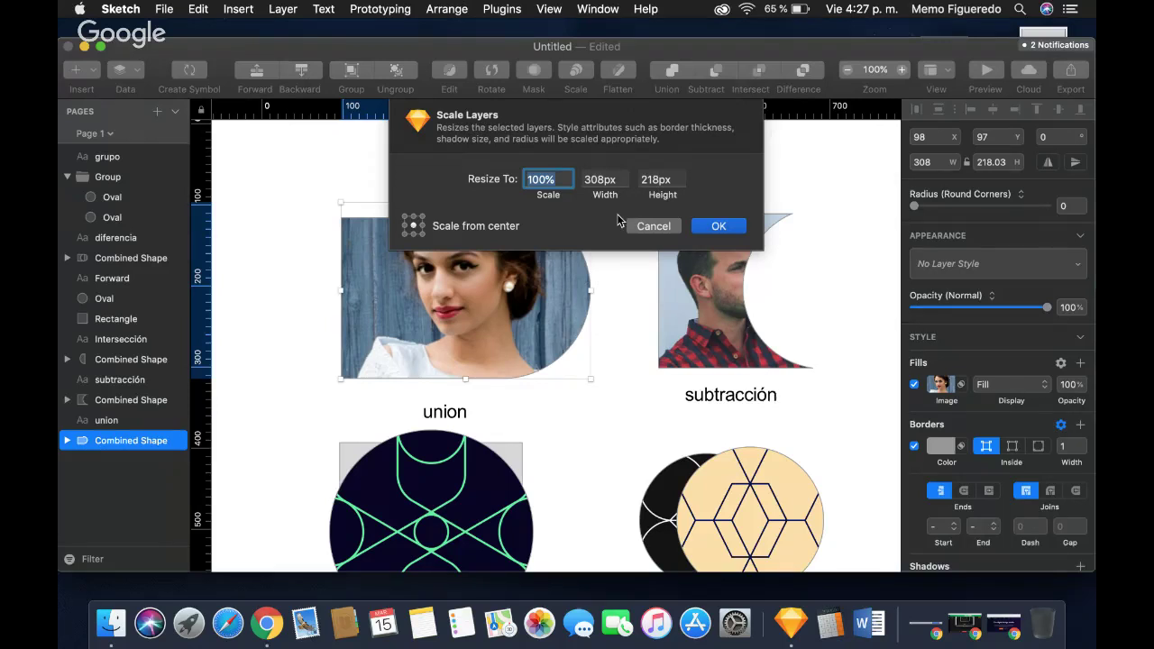
click(653, 226)
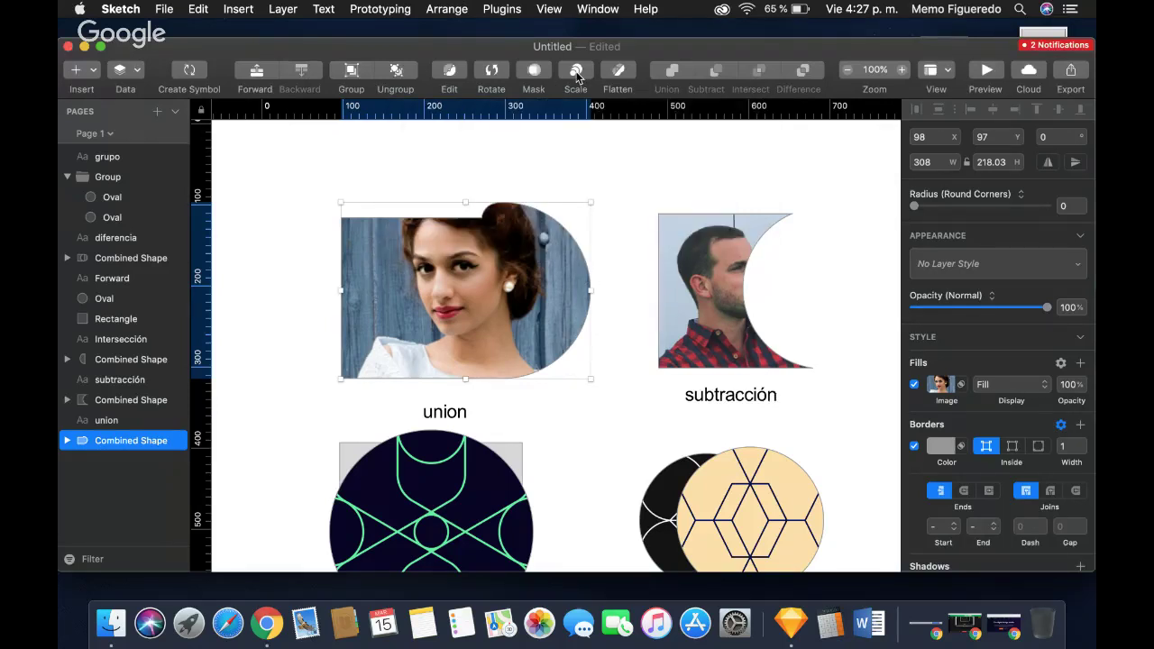
click(620, 72)
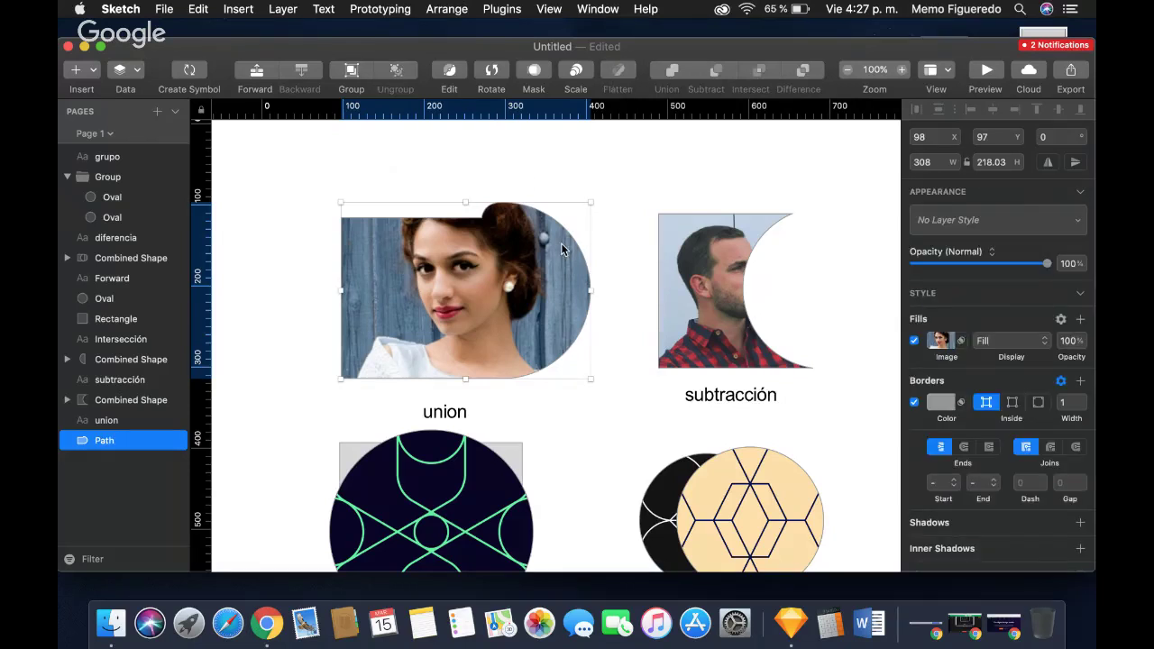
Move the flattened path slightly upward, and shift it together with its "union" label further up and to the left.
mouse_move(501, 264)
mouse_down()
mouse_move(371, 274)
mouse_move(493, 290)
mouse_move(497, 250)
mouse_up()
click(578, 399)
click(421, 292)
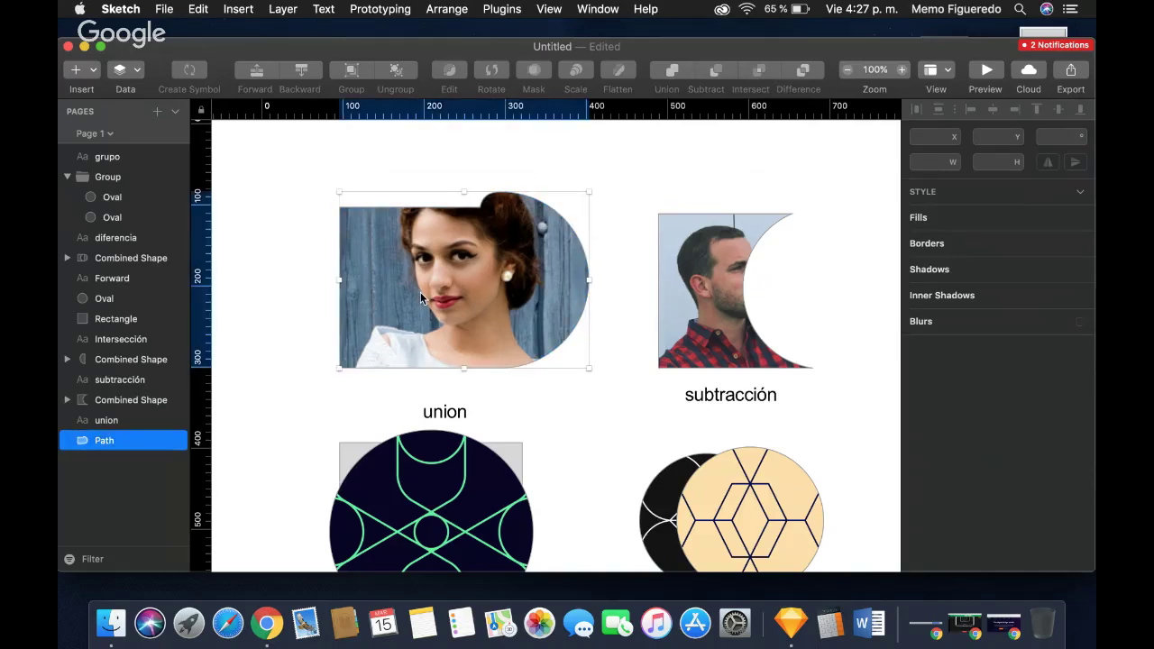
drag(548, 426, 476, 210)
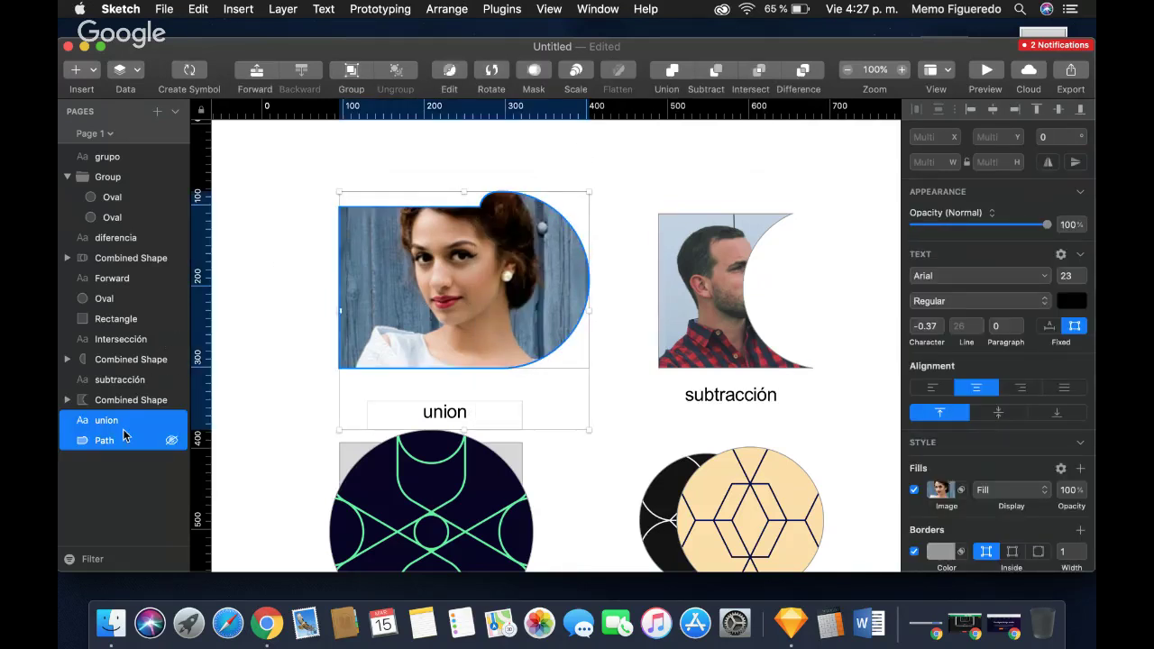
drag(472, 248, 573, 206)
drag(395, 189, 442, 232)
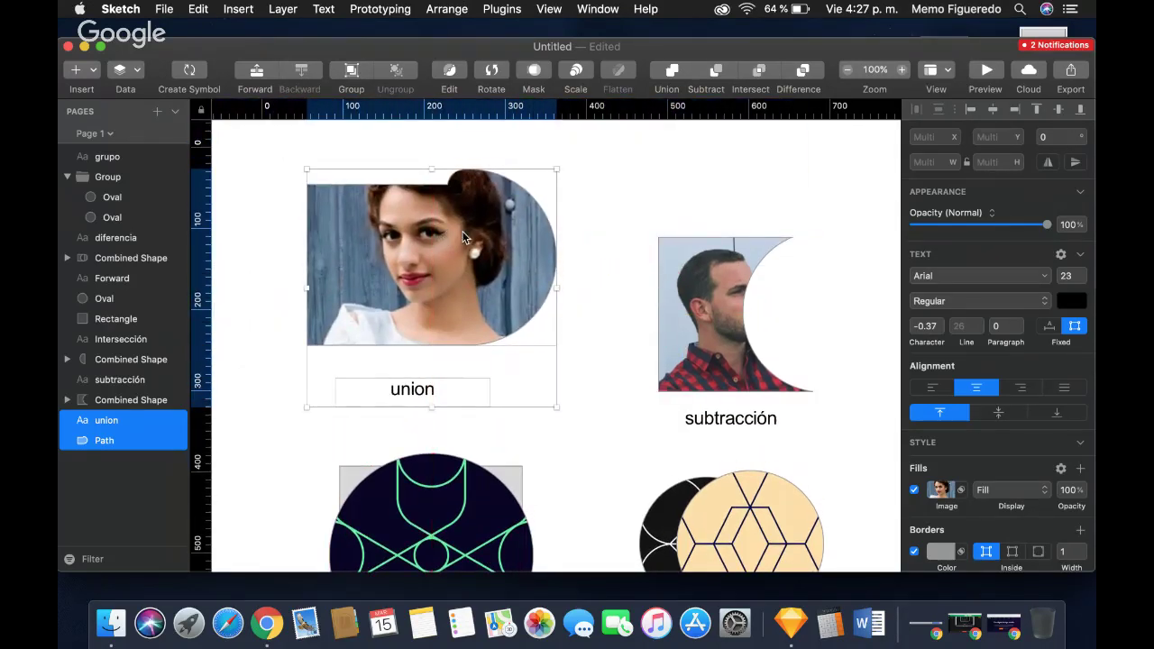
click(574, 261)
Fill the combined shape above the "diferencia" label with a random Unsplash photo.
scroll(574, 266, right, 5)
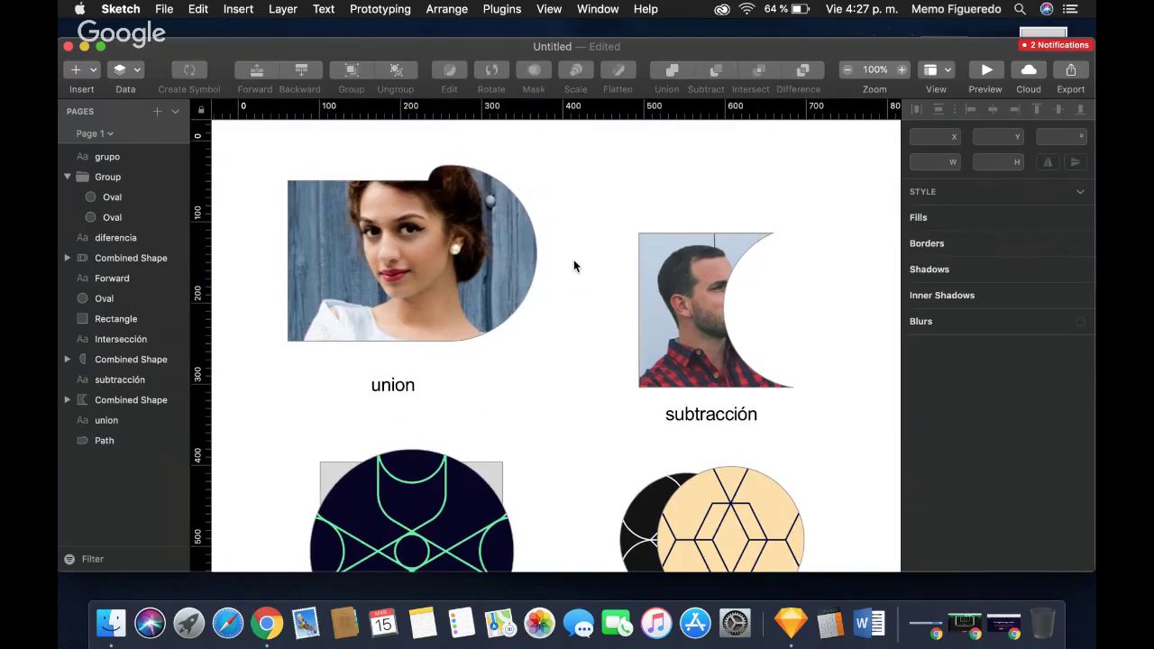
scroll(573, 266, right, 10)
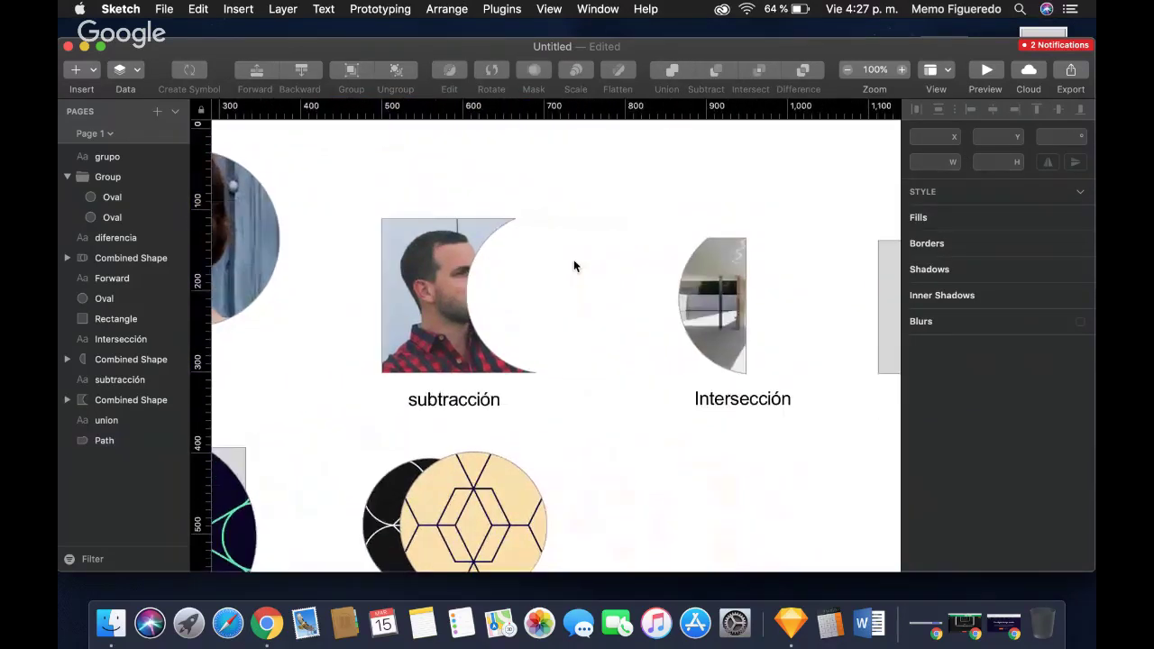
scroll(574, 266, down, 2)
click(573, 266)
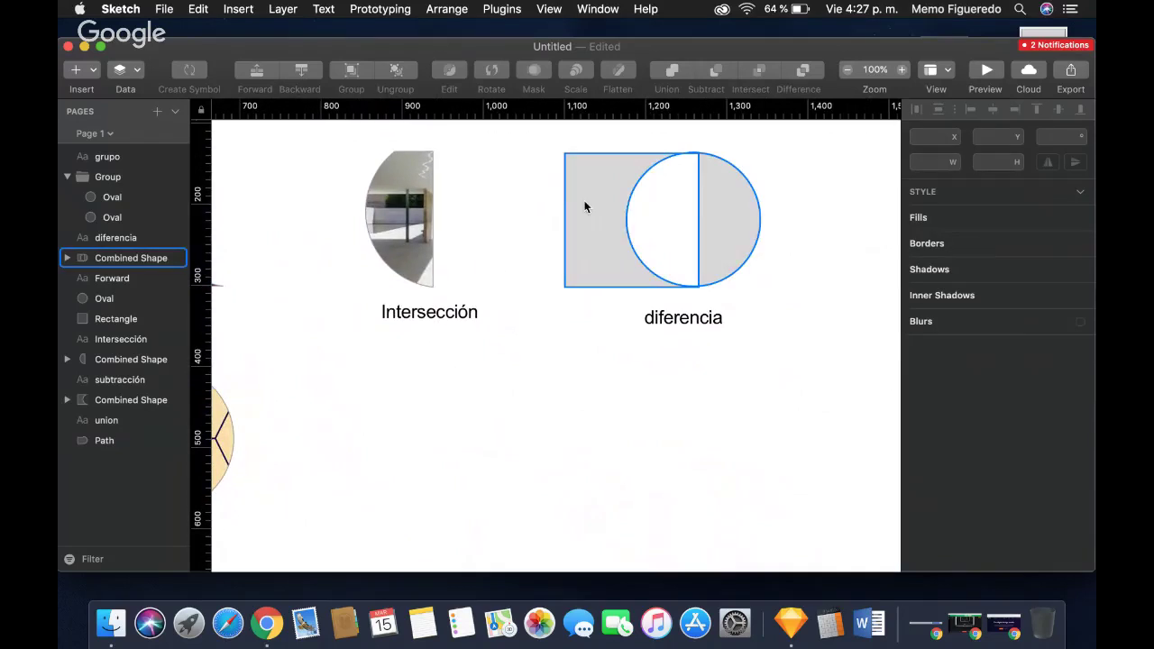
click(136, 72)
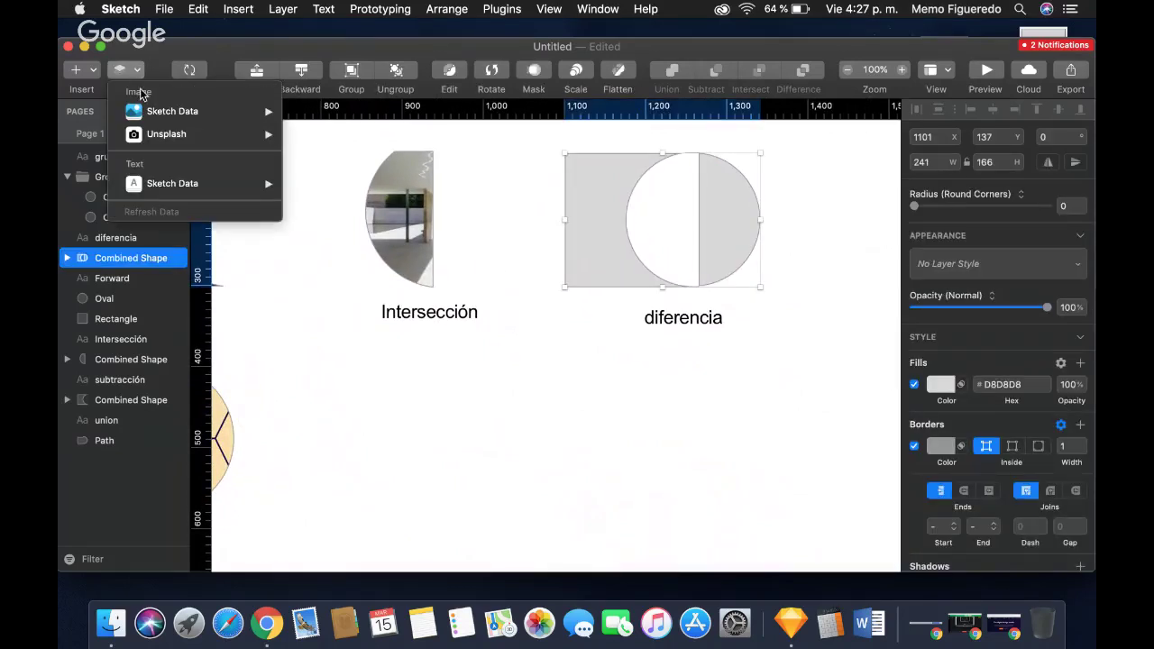
mouse_move(179, 133)
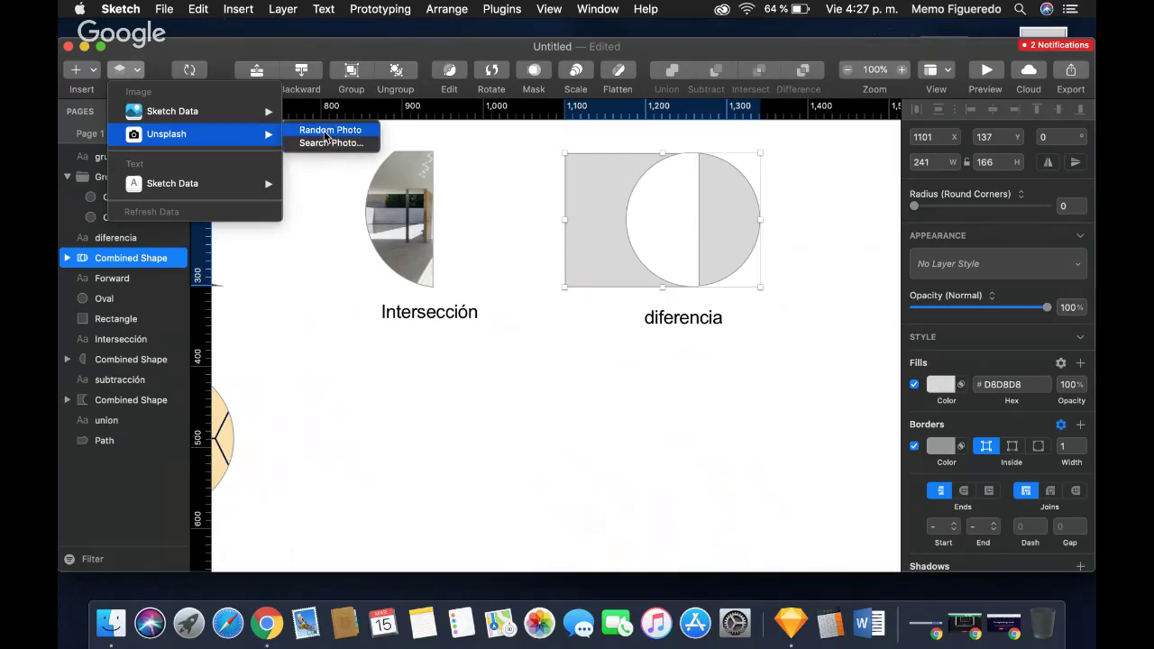
click(325, 136)
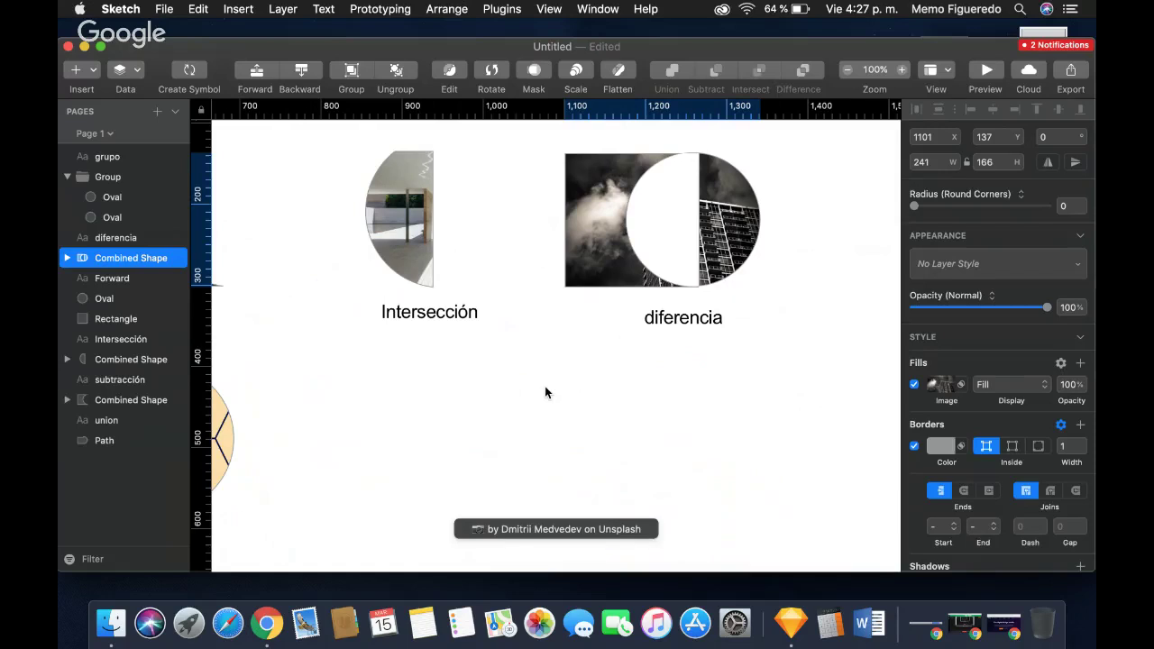
scroll(544, 392, left, 5)
scroll(544, 390, left, 15)
scroll(545, 389, up, 4)
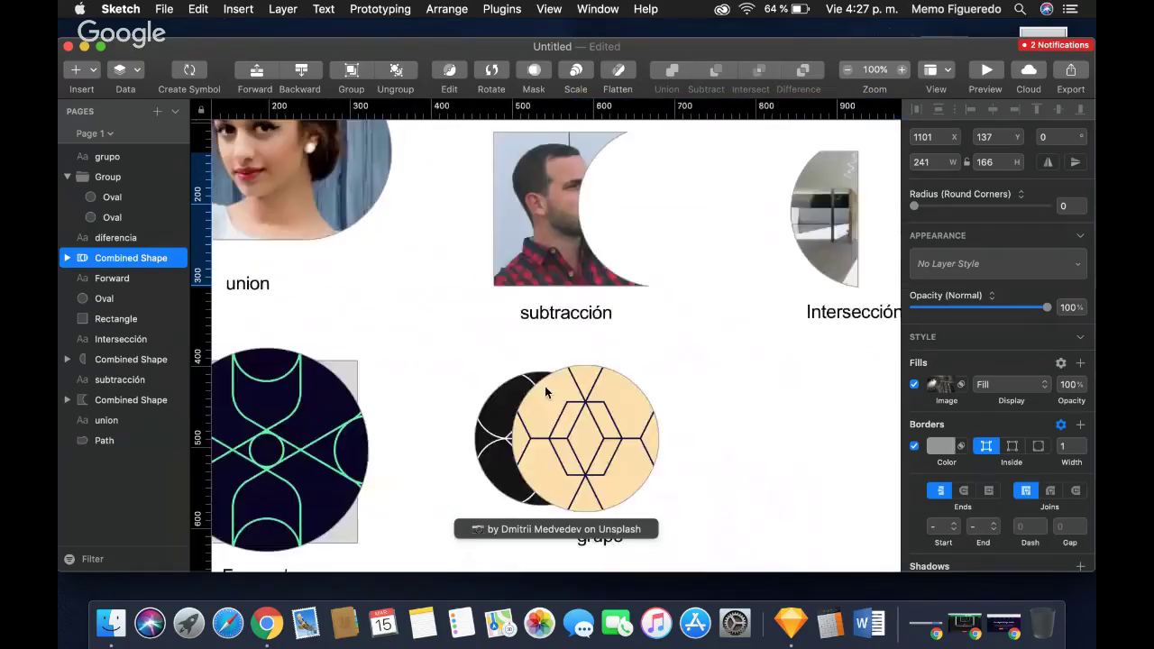
Review the union, subtracción, Intersección, Forward and grupo examples across the canvas, including the square behind the Forward circle.
scroll(544, 392, right, 20)
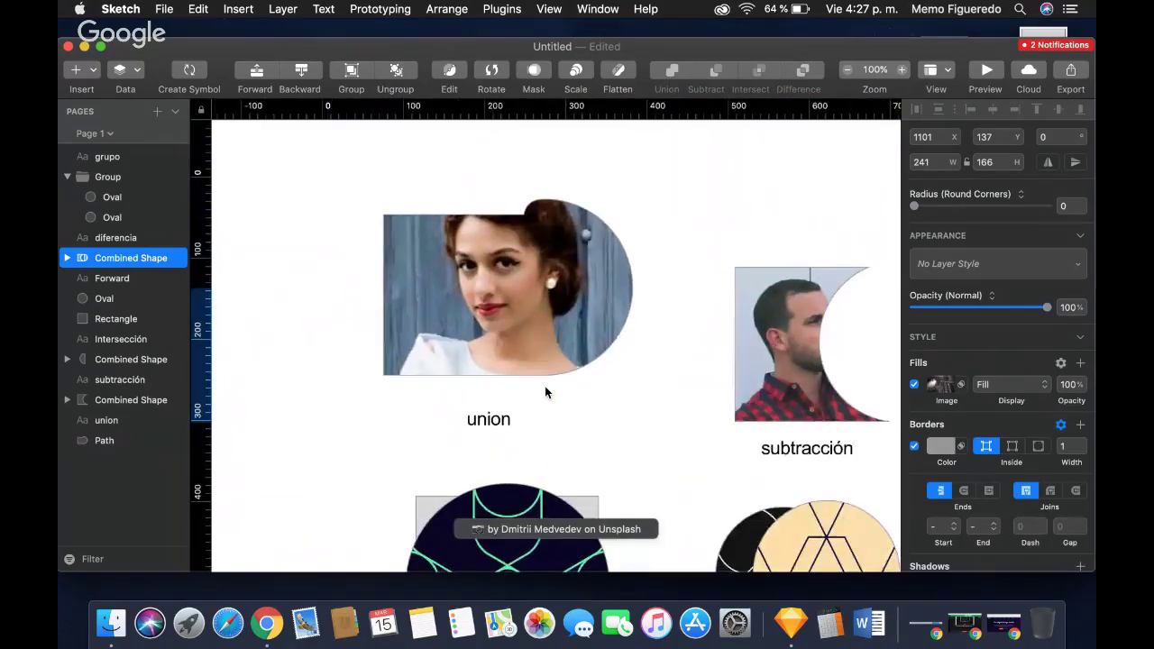
scroll(545, 393, down, 3)
scroll(544, 392, down, 5)
scroll(544, 392, left, 2)
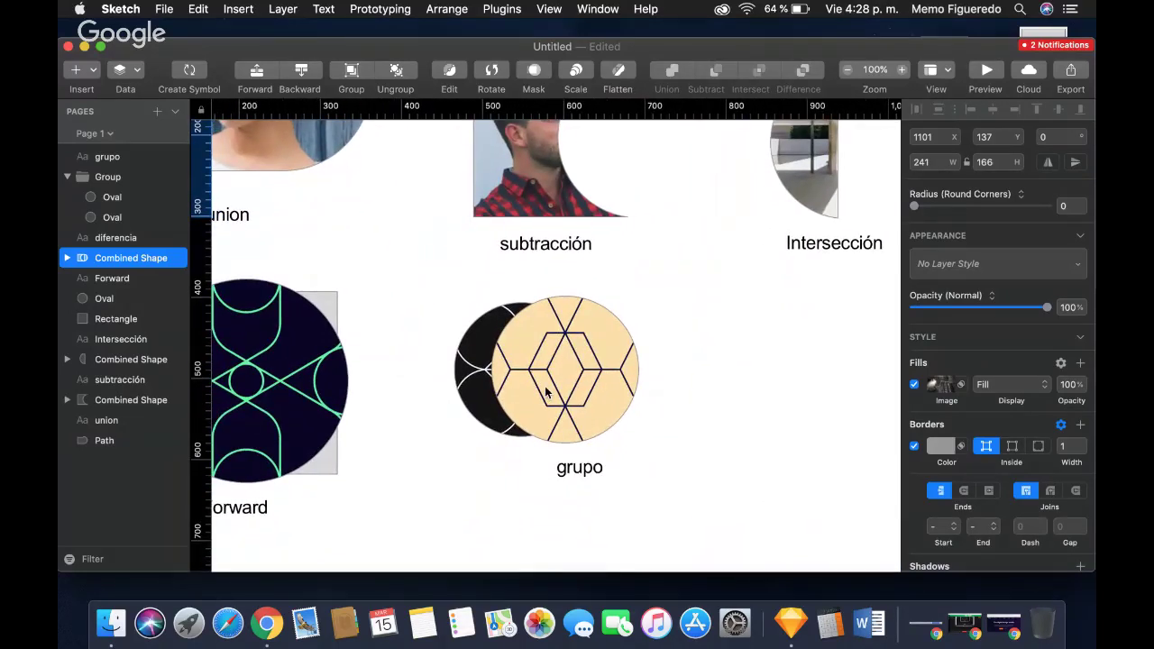
scroll(545, 388, left, 1)
scroll(544, 392, left, 10)
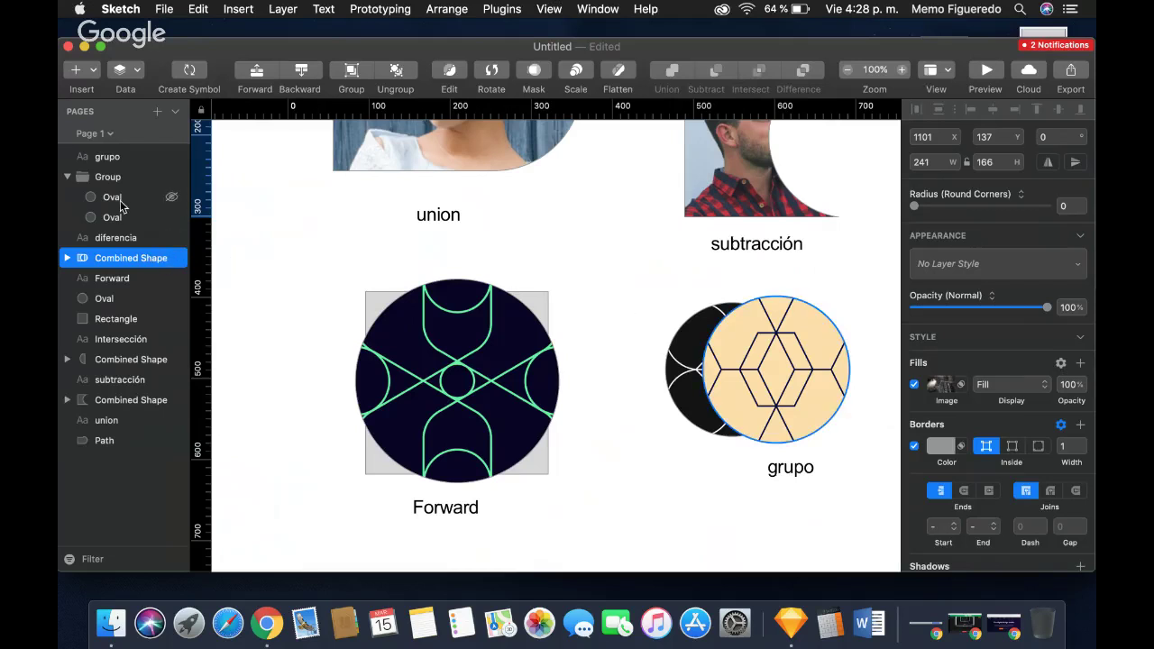
scroll(635, 272, up, 2)
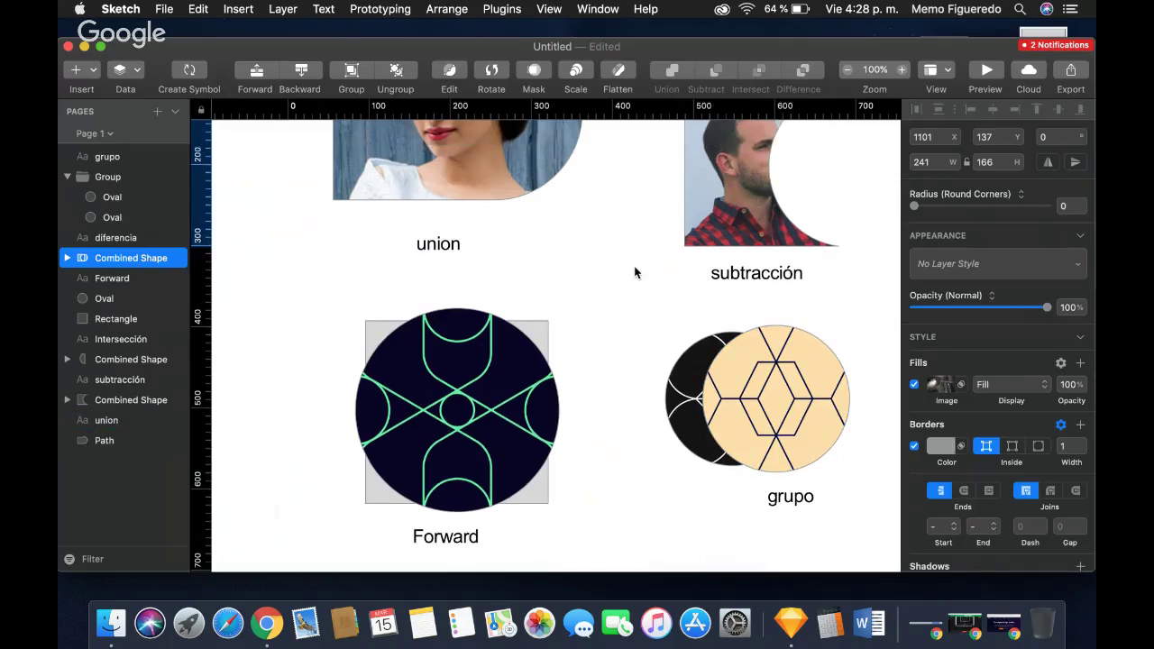
scroll(635, 273, right, 5)
scroll(634, 273, up, 2)
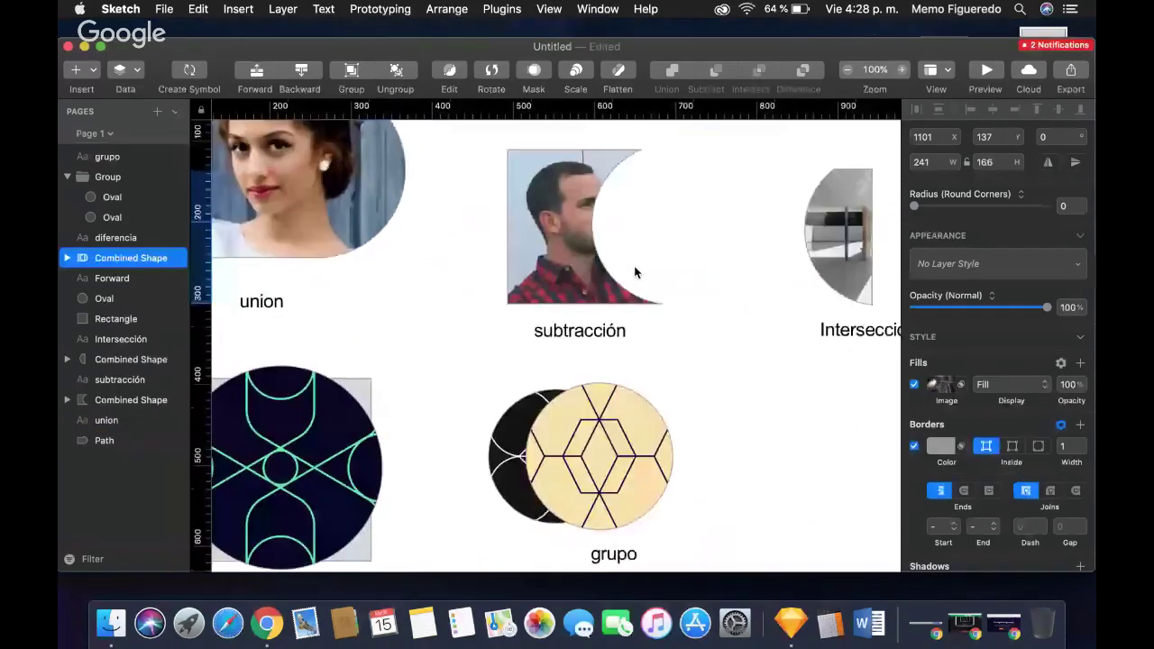
scroll(635, 273, right, 7)
scroll(635, 273, down, 2)
scroll(674, 257, left, 9)
scroll(675, 256, down, 2)
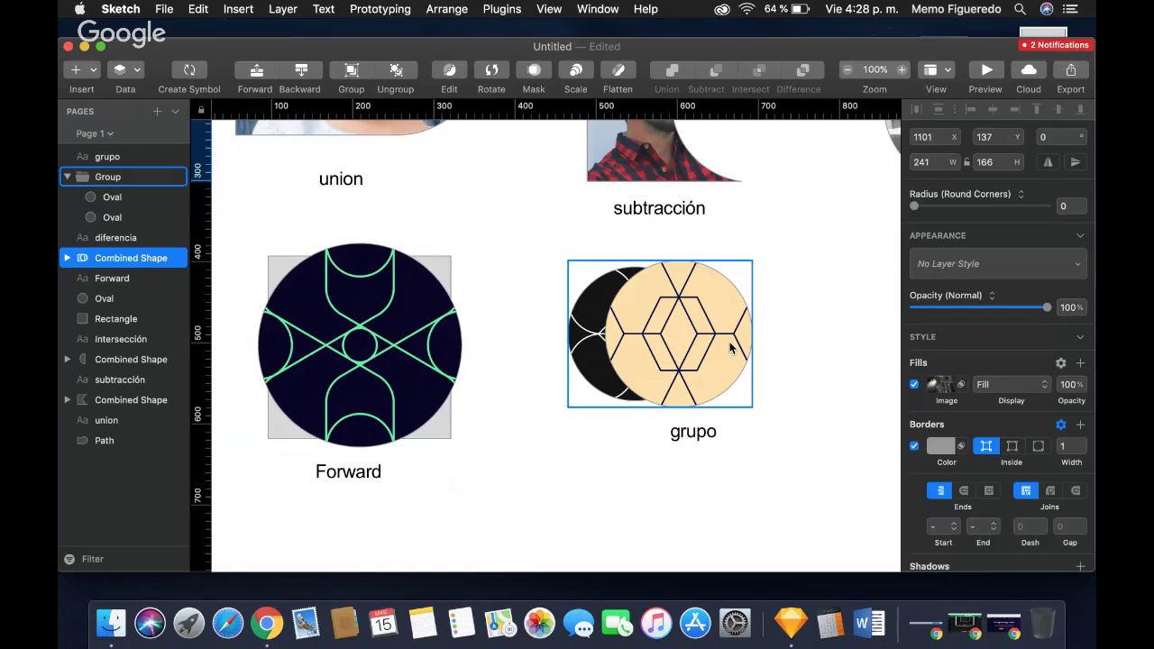
click(437, 260)
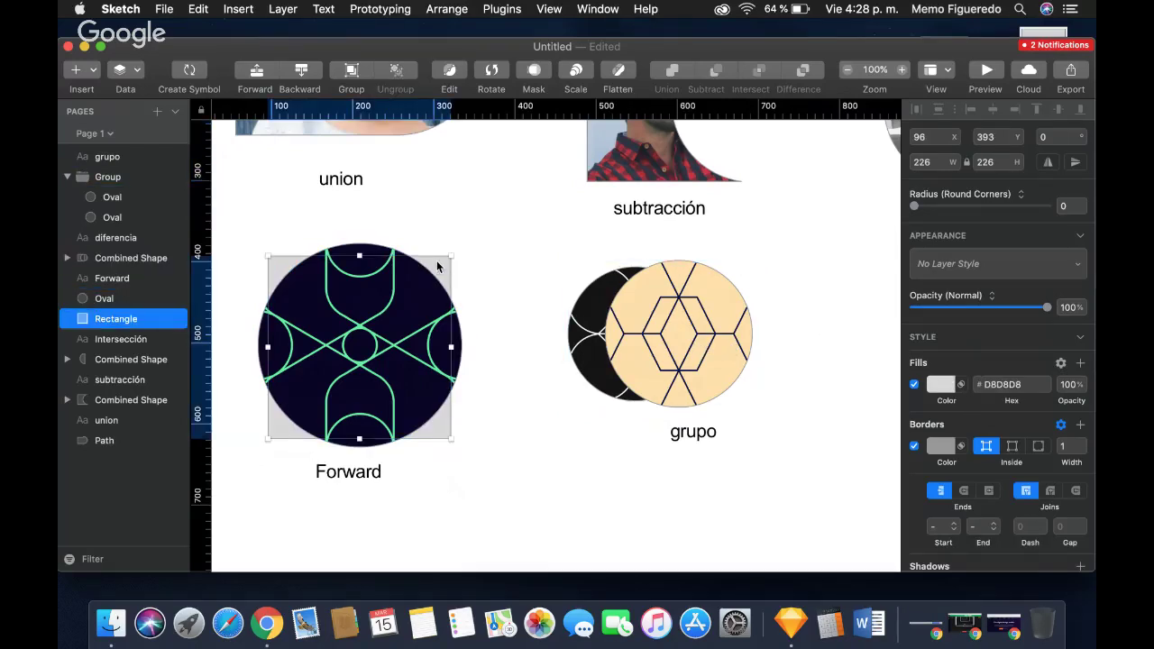
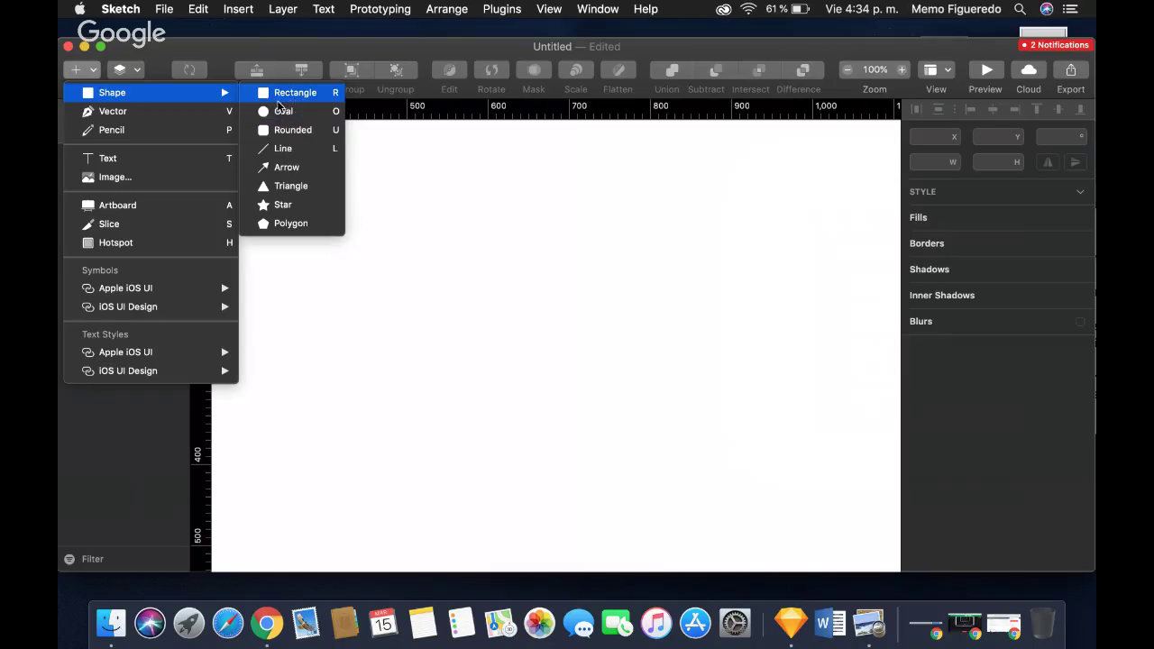
Sketch a three-lobed chef's hat outline freehand with the Pencil tool, with a narrow rectangular band beneath it.
click(509, 220)
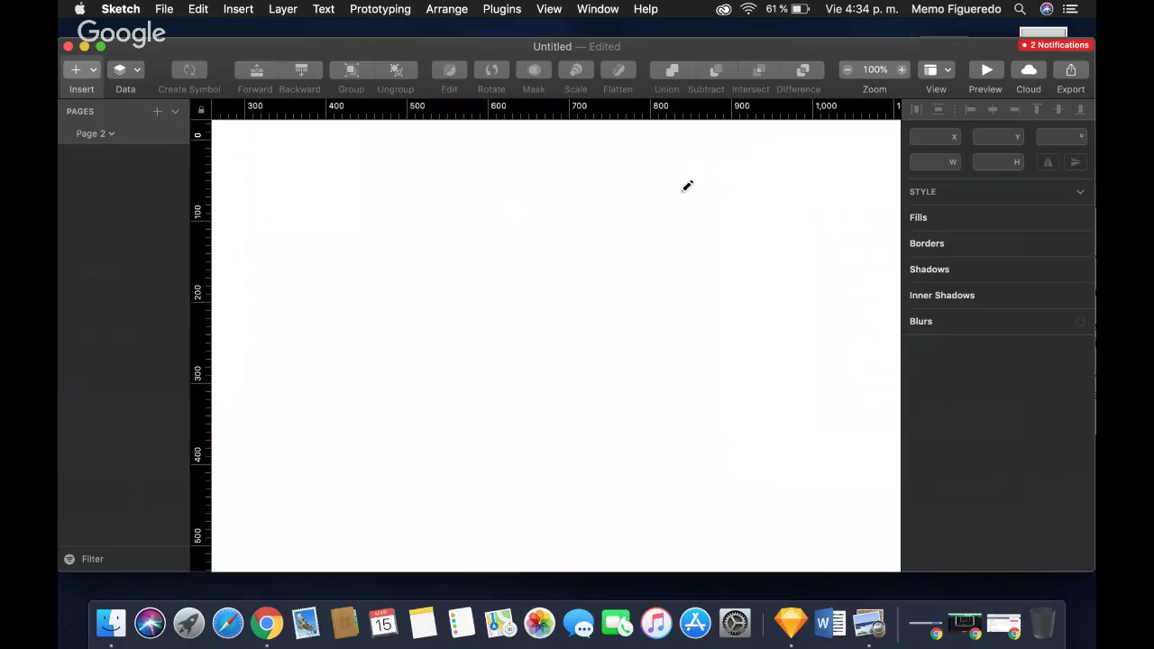
mouse_move(686, 187)
mouse_down()
mouse_move(641, 191)
mouse_move(623, 228)
mouse_move(692, 246)
mouse_up()
mouse_move(678, 188)
mouse_down()
mouse_move(683, 160)
mouse_move(731, 160)
mouse_move(737, 186)
mouse_move(763, 175)
mouse_move(785, 226)
mouse_move(745, 240)
mouse_move(690, 287)
mouse_move(754, 290)
mouse_move(762, 255)
mouse_move(758, 238)
mouse_move(746, 241)
mouse_up()
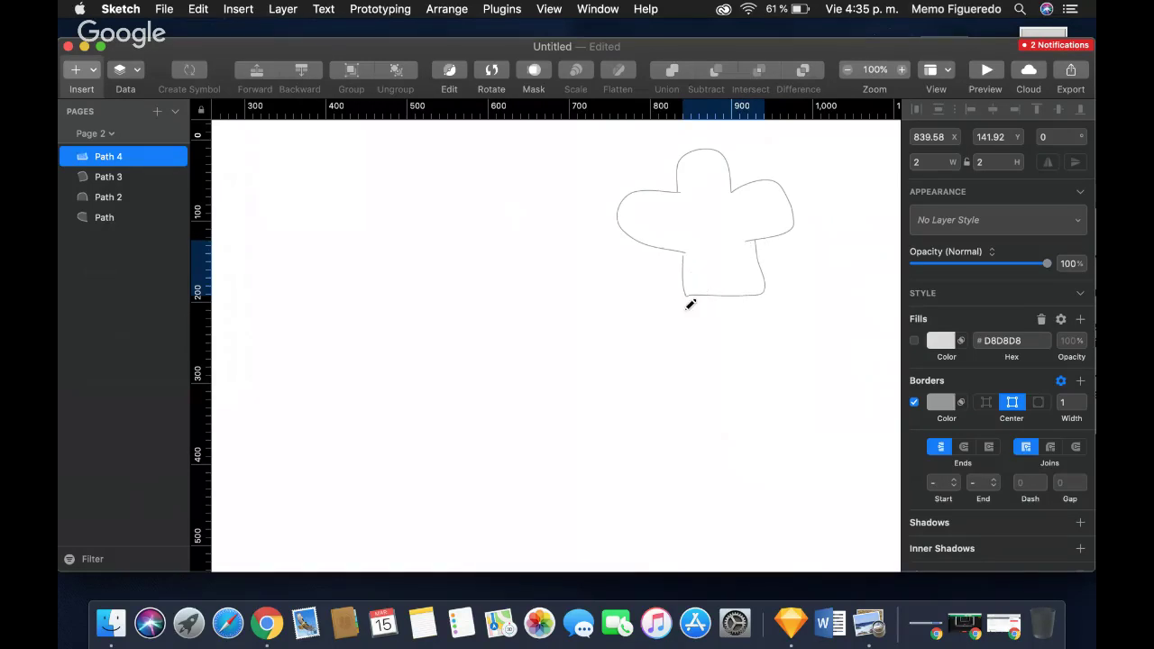
drag(689, 304, 766, 300)
mouse_move(692, 304)
mouse_down()
mouse_move(691, 322)
mouse_move(736, 325)
mouse_move(776, 316)
mouse_move(762, 305)
mouse_up()
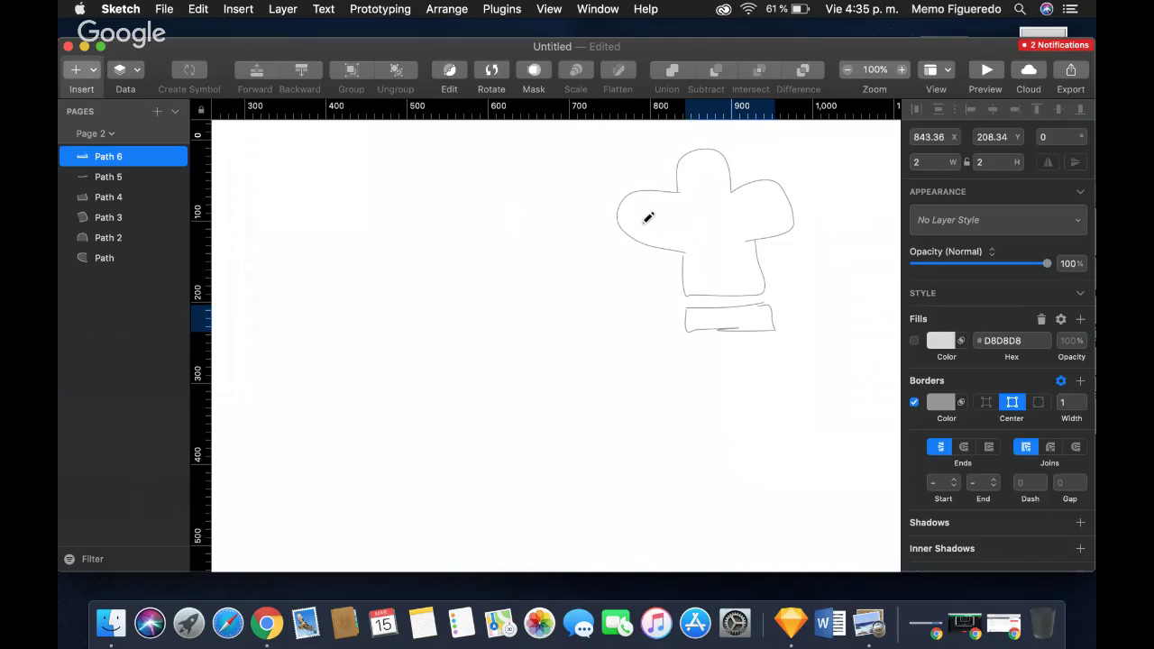
Draw curved accents inside the hat's three lobes and a two-sided moustache below the band.
mouse_move(659, 236)
mouse_down()
mouse_move(635, 203)
mouse_move(655, 194)
mouse_move(653, 236)
mouse_up()
mouse_move(692, 176)
mouse_down()
mouse_move(722, 177)
mouse_move(692, 174)
mouse_move(764, 191)
mouse_move(767, 226)
mouse_up()
drag(769, 186, 769, 222)
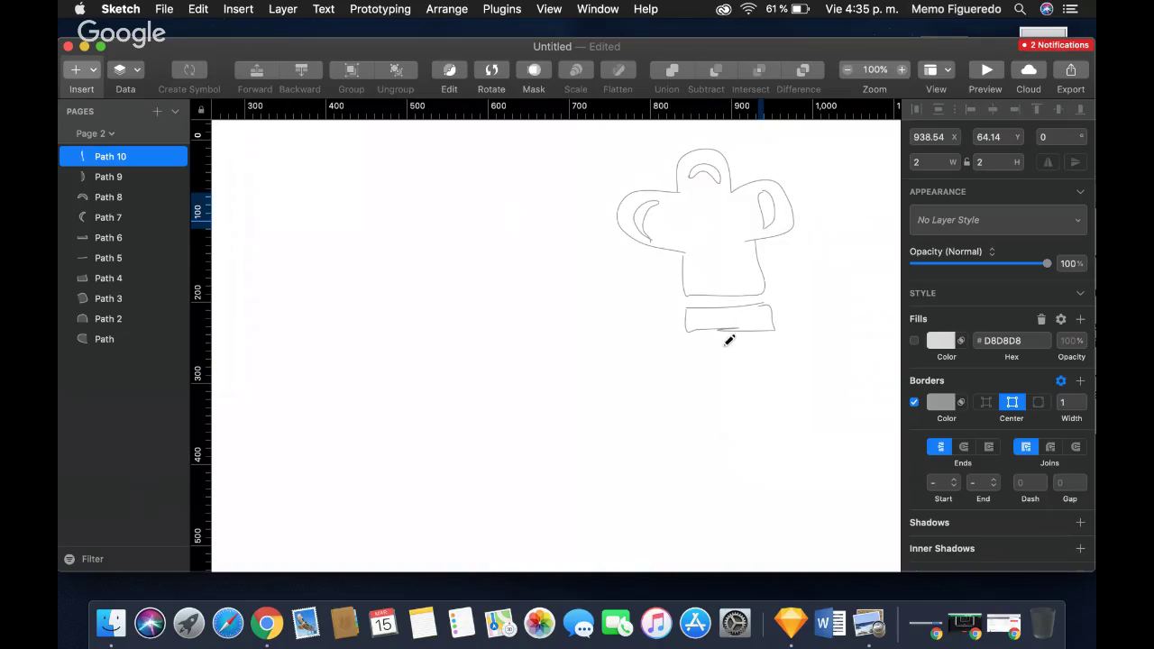
mouse_move(732, 335)
mouse_down()
mouse_move(703, 336)
mouse_move(689, 354)
mouse_move(767, 342)
mouse_move(776, 352)
mouse_move(742, 348)
mouse_move(781, 356)
mouse_up()
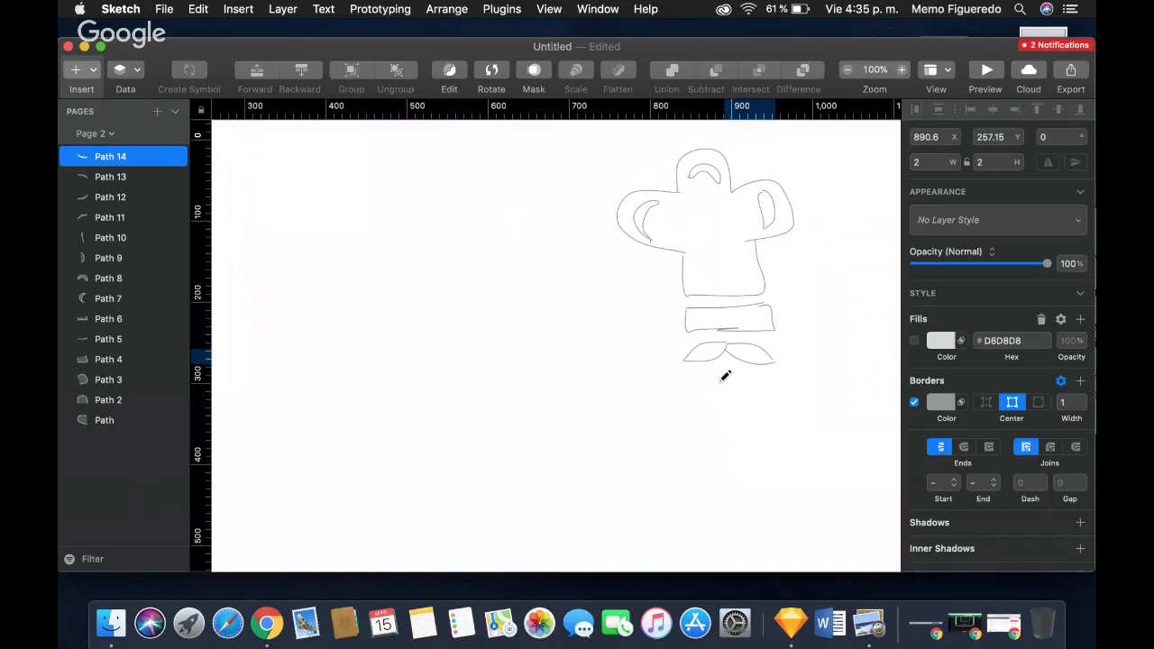
Draw a small freehand heart centred below the moustache, undoing the first attempt and redrawing it.
mouse_move(726, 378)
mouse_down()
mouse_move(717, 365)
mouse_move(741, 361)
mouse_move(734, 386)
mouse_move(721, 373)
mouse_move(727, 395)
mouse_up()
key(super+z)
key(super+z)
mouse_move(718, 380)
mouse_down()
mouse_move(724, 366)
mouse_move(753, 381)
mouse_move(735, 398)
mouse_move(718, 380)
mouse_up()
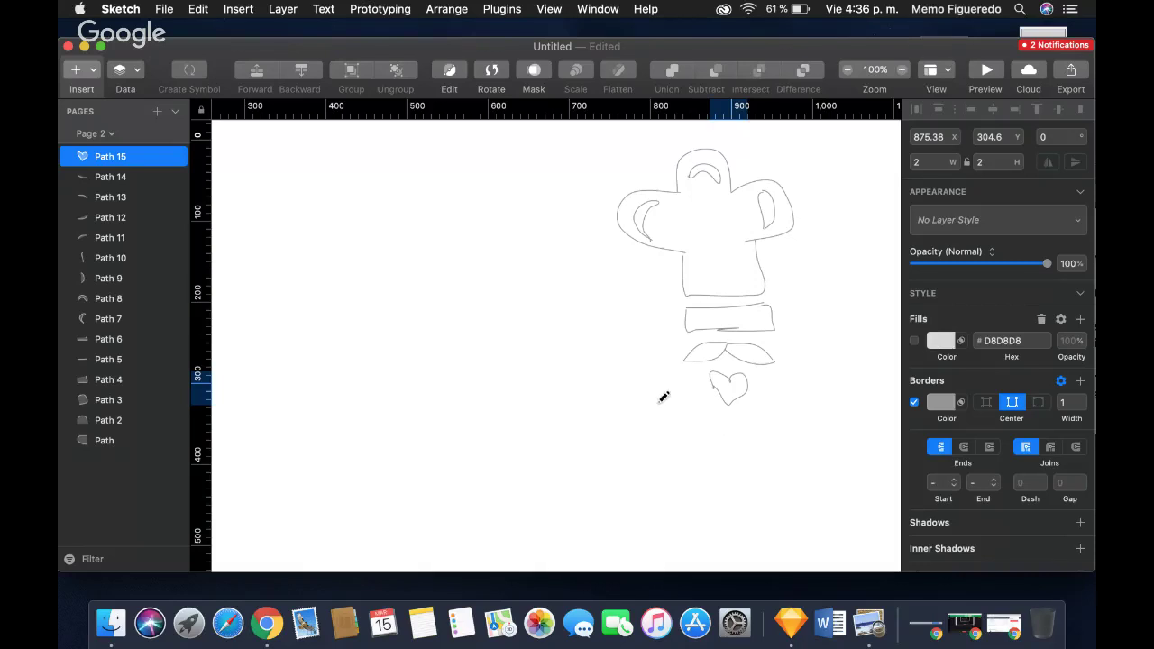
Handwrite "glamour" under the heart and "Food & Drinks" on the line below, with small stacked marks at both ends.
mouse_move(674, 406)
mouse_down()
mouse_move(673, 458)
mouse_move(691, 411)
mouse_move(692, 435)
mouse_move(702, 427)
mouse_move(716, 439)
mouse_move(735, 419)
mouse_move(753, 432)
mouse_move(767, 417)
mouse_move(763, 441)
mouse_move(760, 412)
mouse_move(787, 411)
mouse_move(793, 437)
mouse_move(808, 412)
mouse_up()
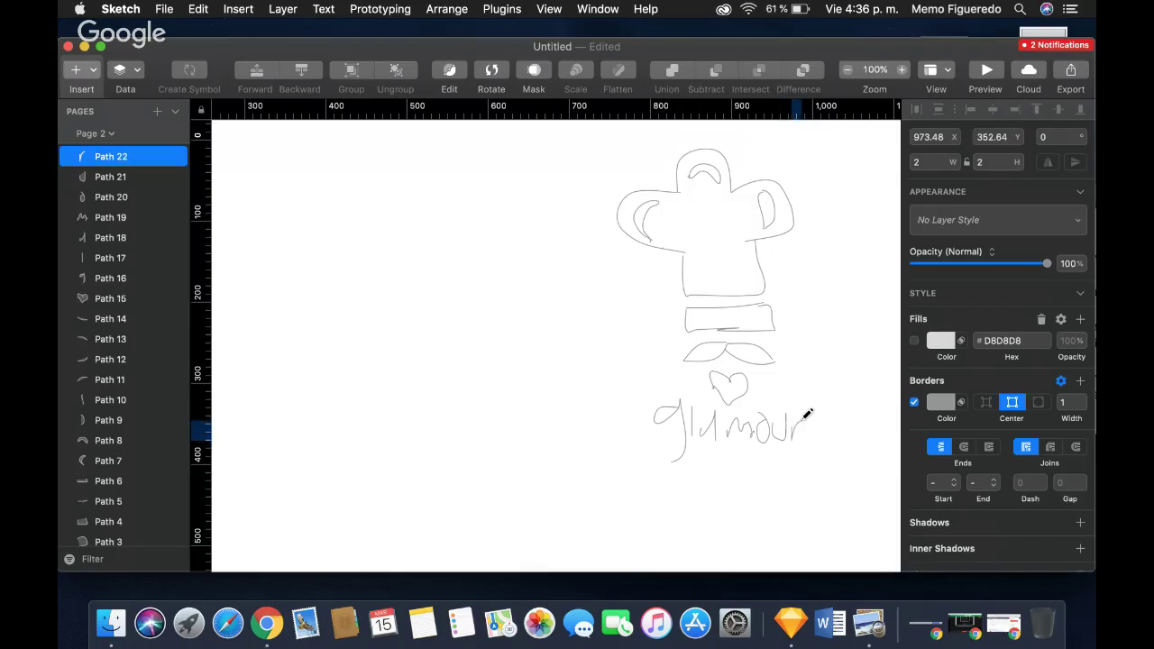
mouse_move(616, 467)
mouse_down()
mouse_move(637, 469)
mouse_move(614, 465)
mouse_move(636, 489)
mouse_up()
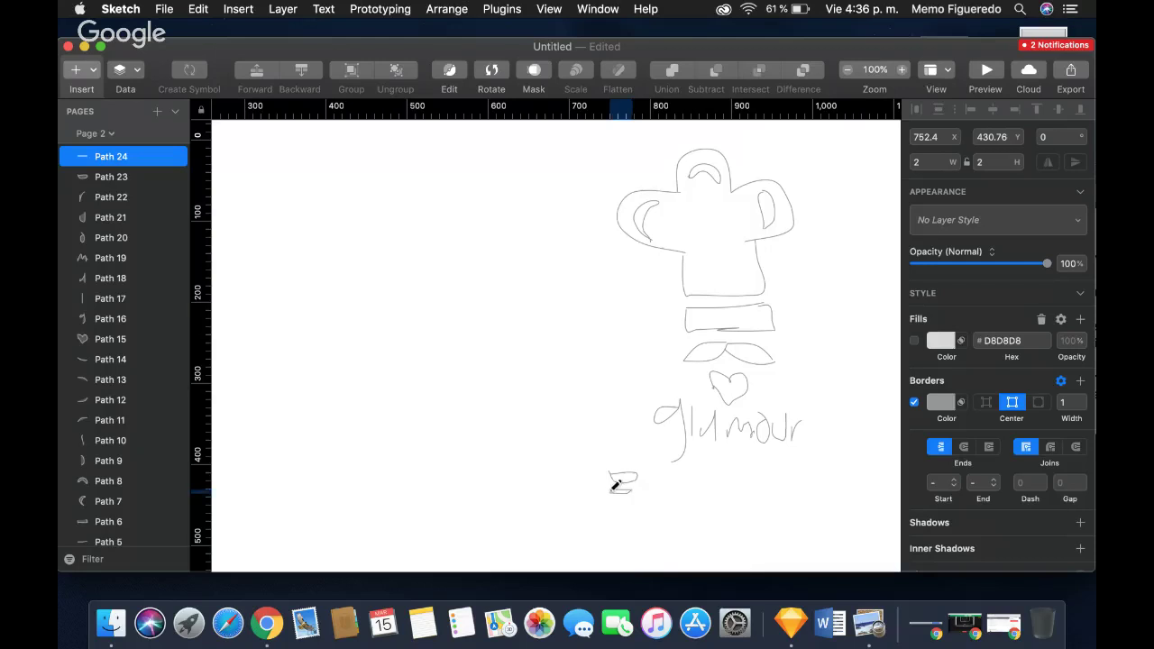
mouse_move(814, 451)
mouse_down()
mouse_move(824, 454)
mouse_move(814, 474)
mouse_move(829, 472)
mouse_move(816, 469)
mouse_up()
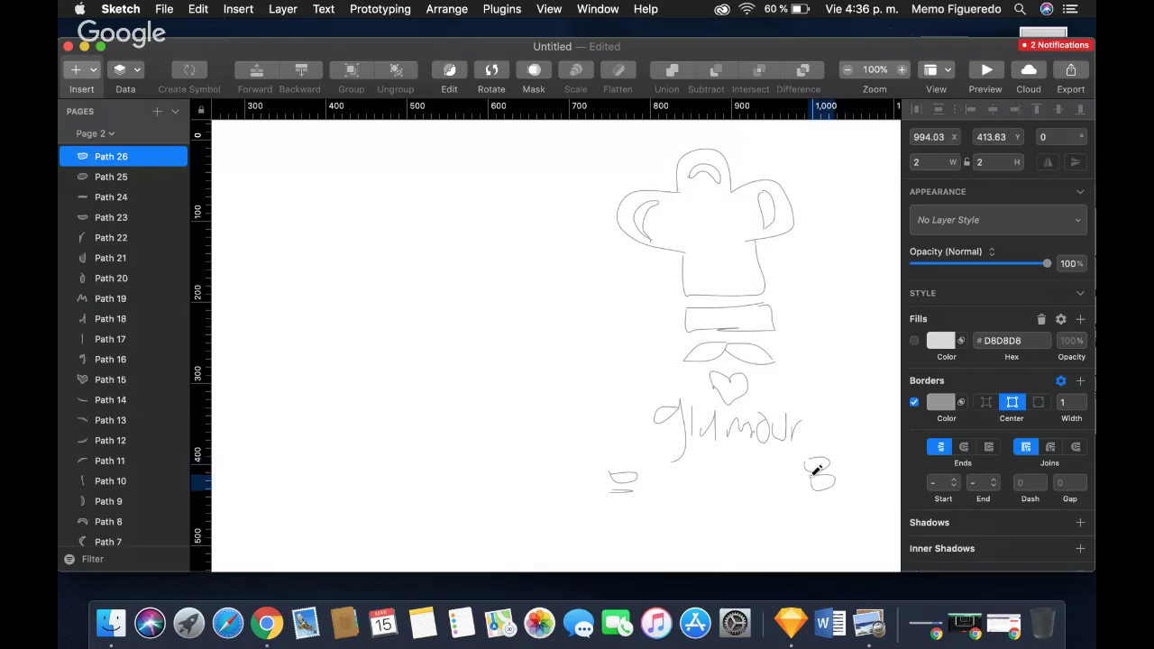
mouse_move(647, 472)
mouse_down()
mouse_move(674, 471)
mouse_move(649, 482)
mouse_move(662, 486)
mouse_move(693, 485)
mouse_move(694, 458)
mouse_move(729, 477)
mouse_move(725, 461)
mouse_move(726, 499)
mouse_move(722, 484)
mouse_move(738, 487)
mouse_move(741, 469)
mouse_move(736, 489)
mouse_move(759, 473)
mouse_move(765, 489)
mouse_move(767, 478)
mouse_move(785, 482)
mouse_move(785, 456)
mouse_move(797, 483)
mouse_up()
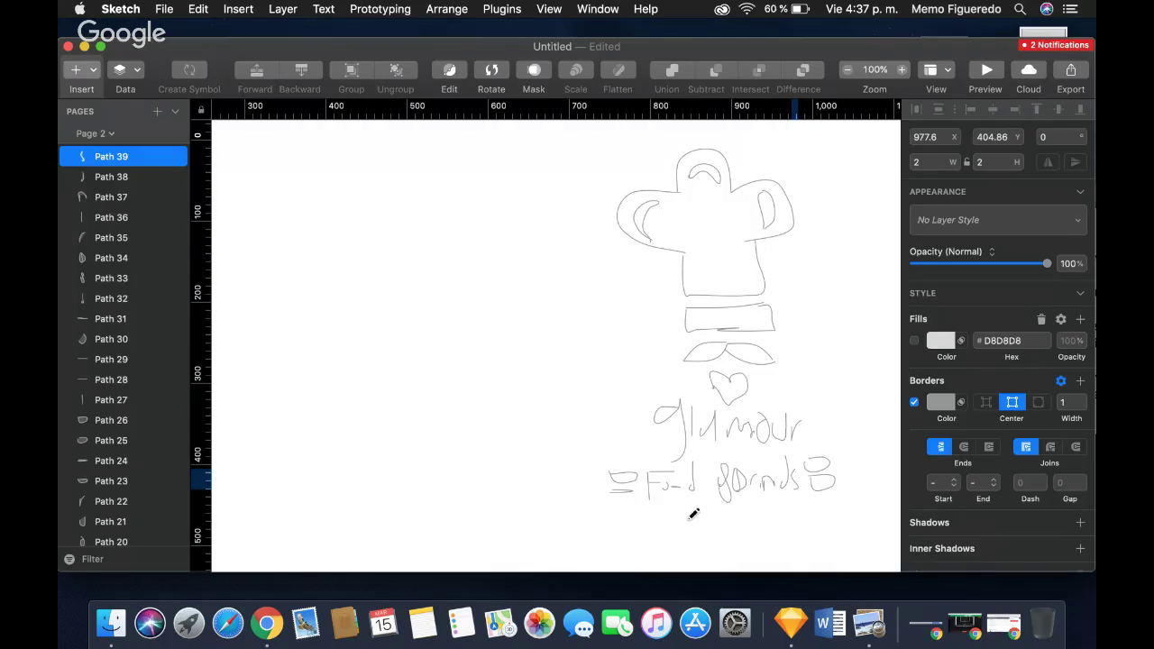
Look over the hand-drawn logo sketch and the list of path layers that make it up.
scroll(682, 514, left, 5)
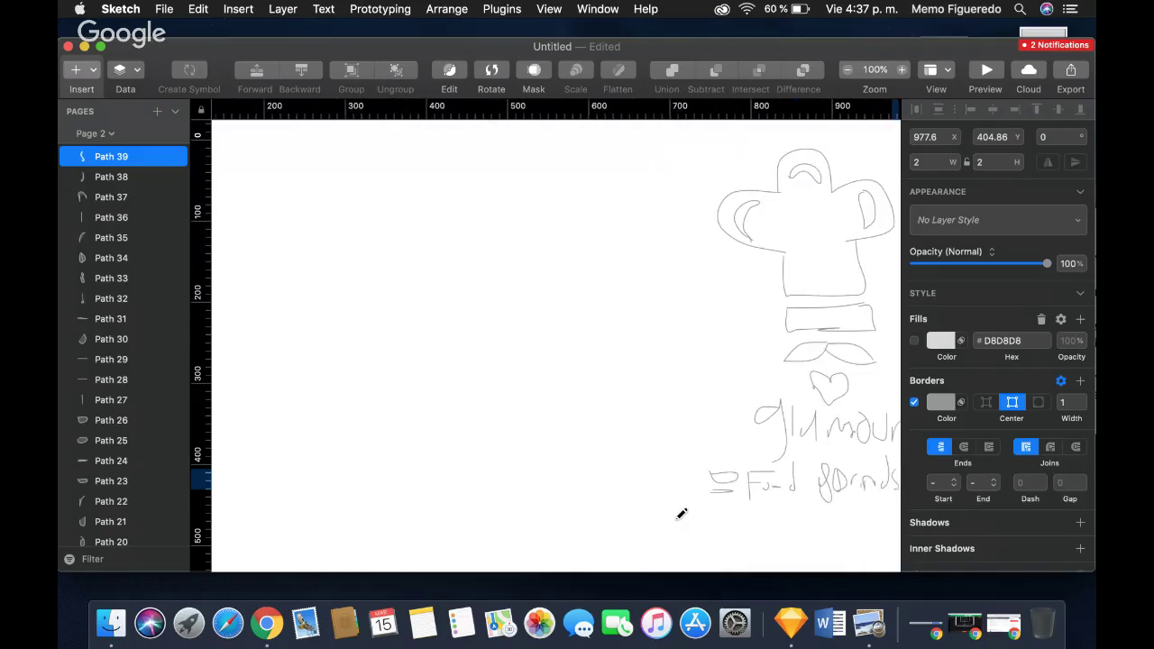
scroll(682, 514, right, 10)
scroll(682, 514, right, 10)
scroll(681, 514, left, 15)
scroll(681, 515, left, 8)
scroll(682, 514, left, 1)
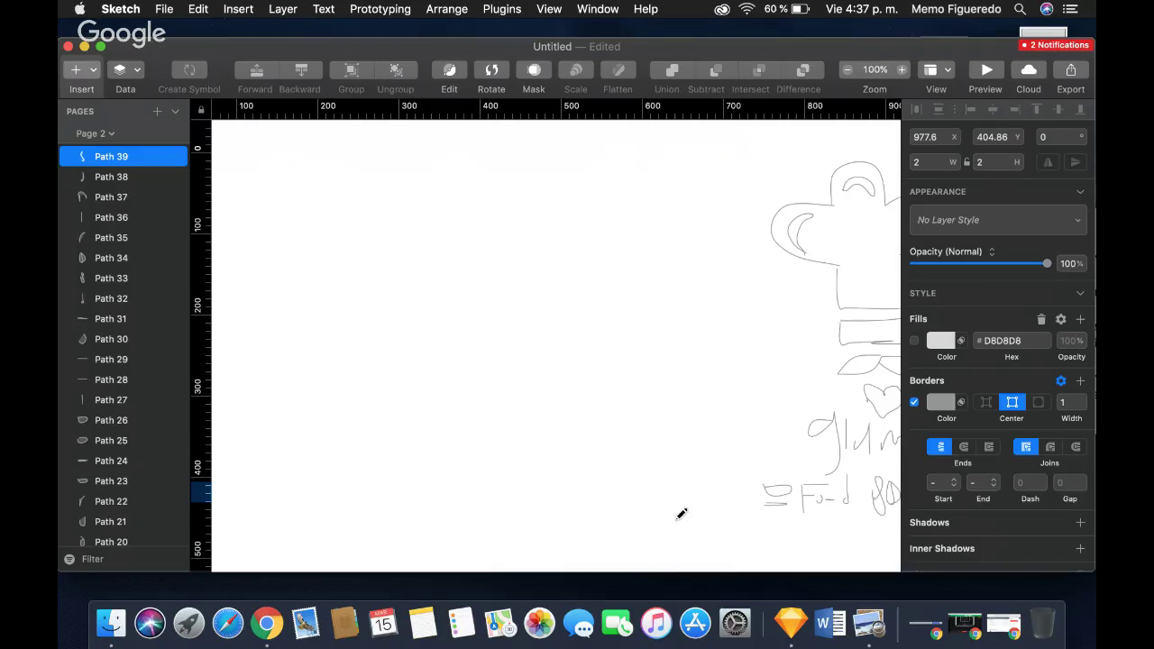
scroll(682, 514, right, 3)
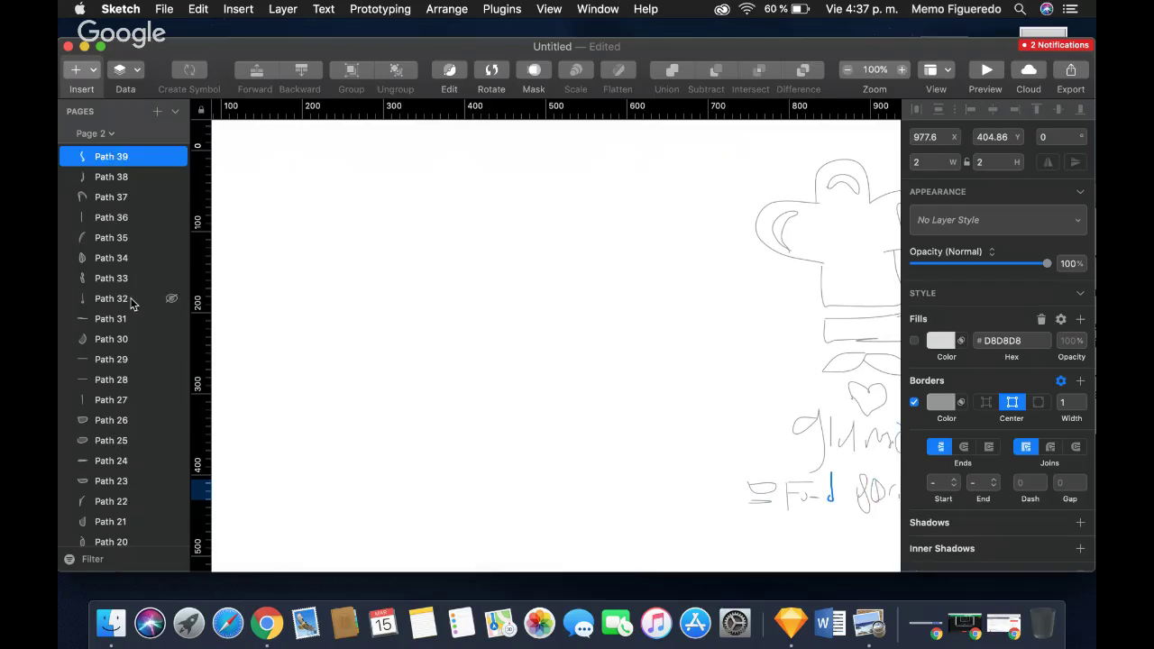
scroll(132, 303, down, 6)
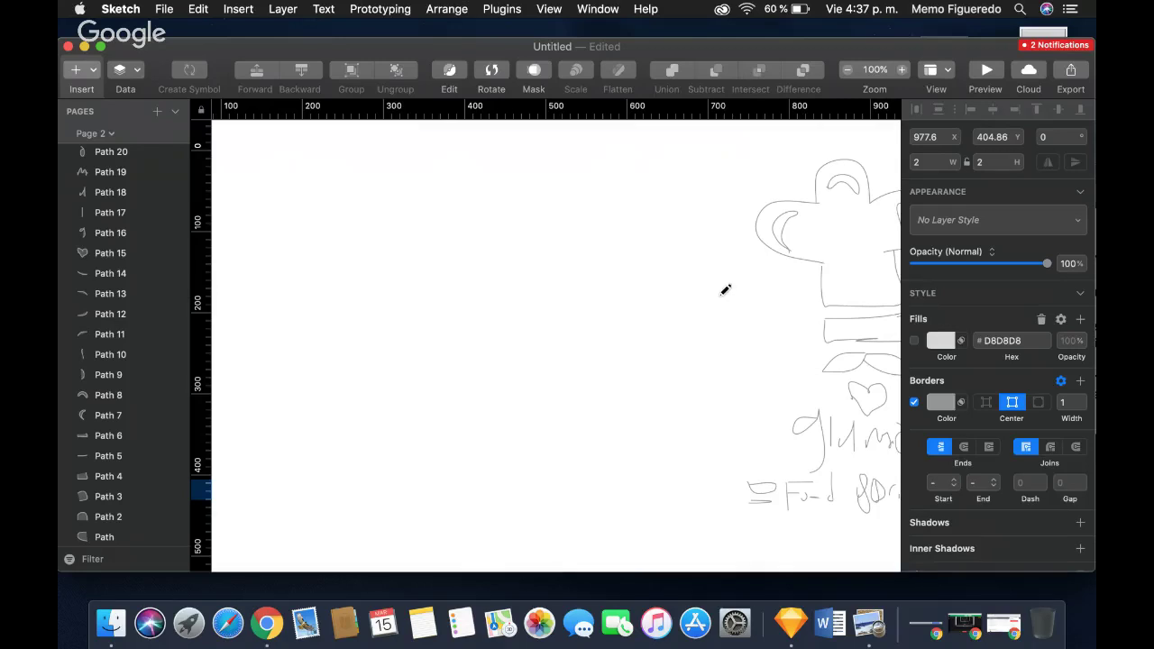
Group all the pencil paths of the logo sketch and name the group "crokis logo".
key(Escape)
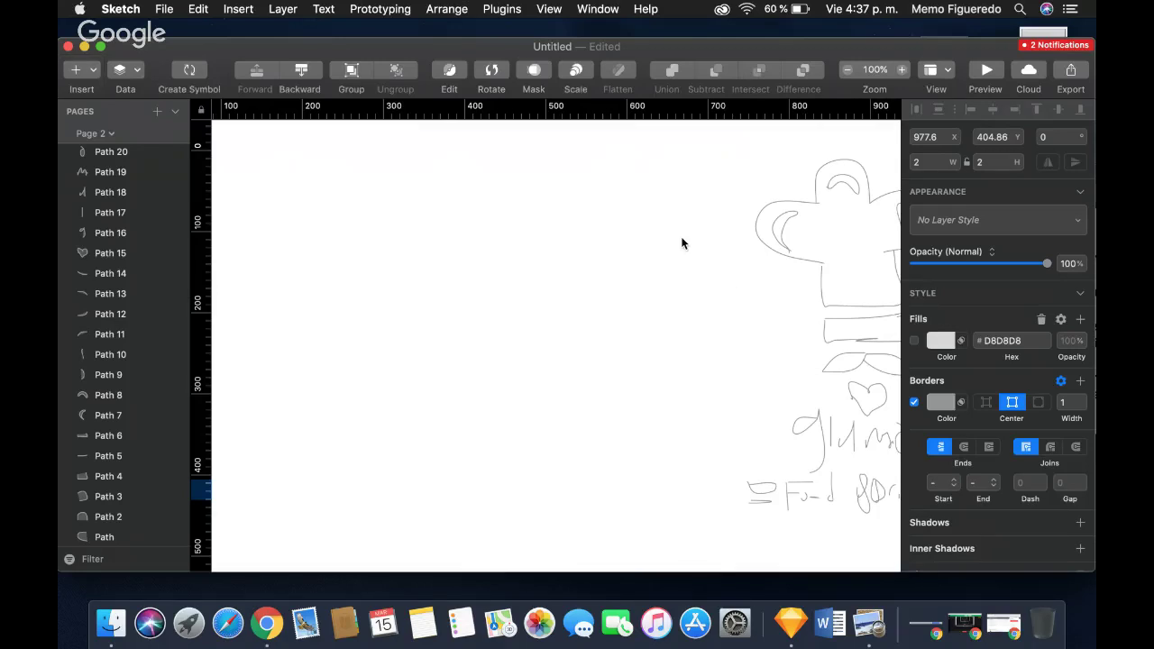
scroll(731, 404, right, 2)
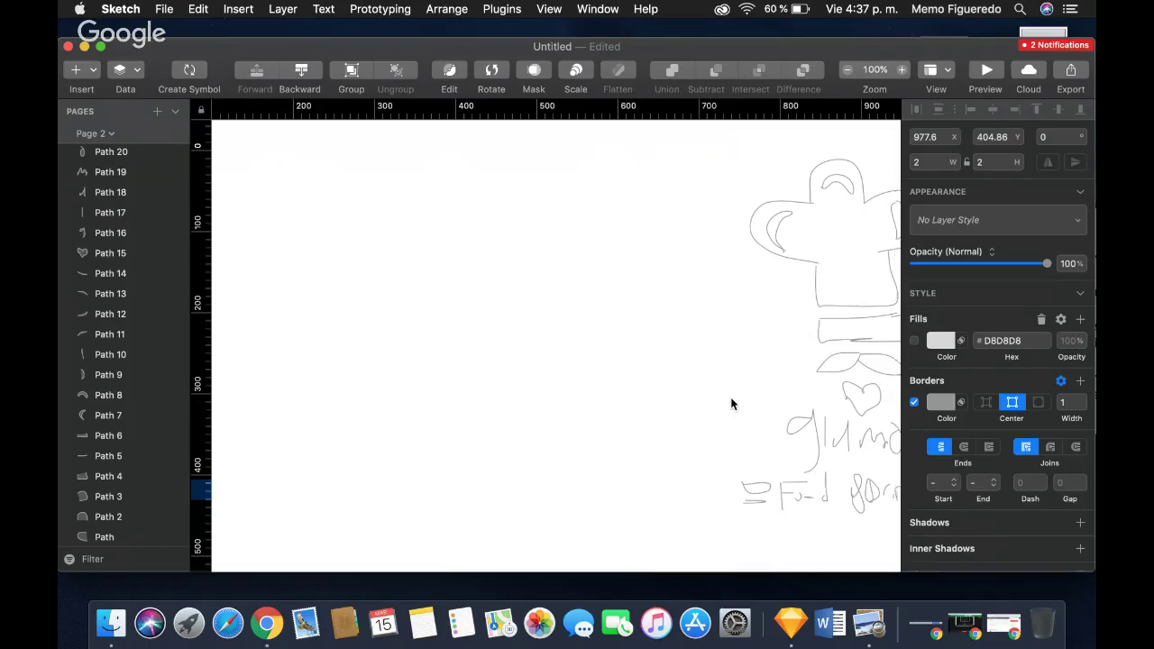
scroll(732, 404, right, 10)
click(705, 361)
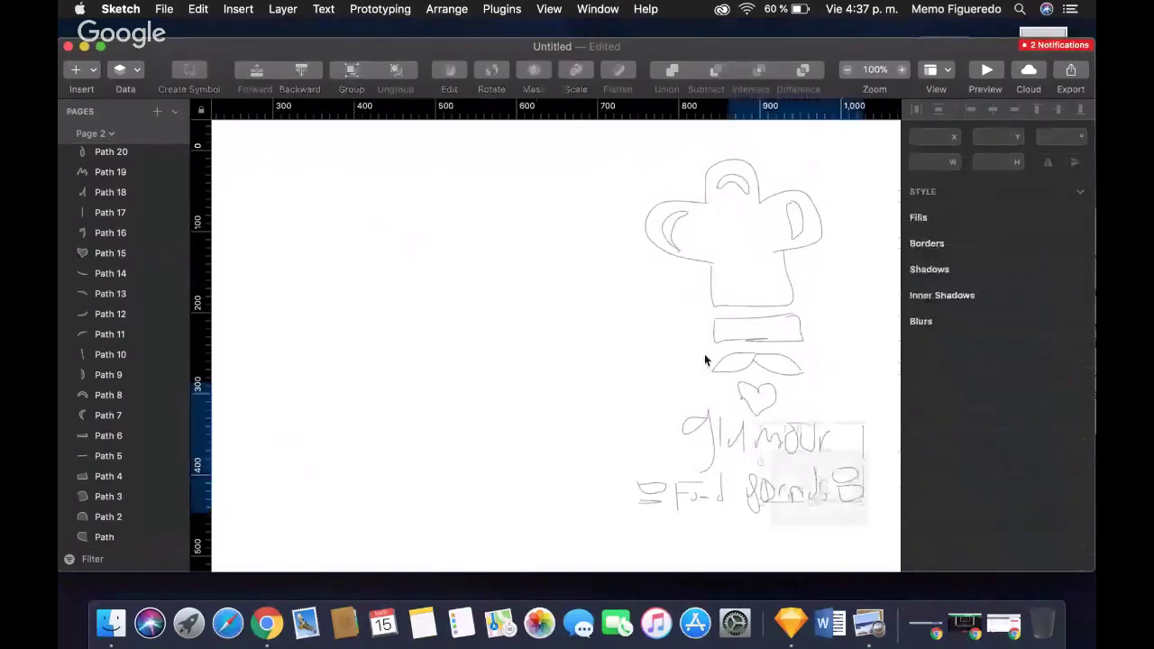
key(super+a)
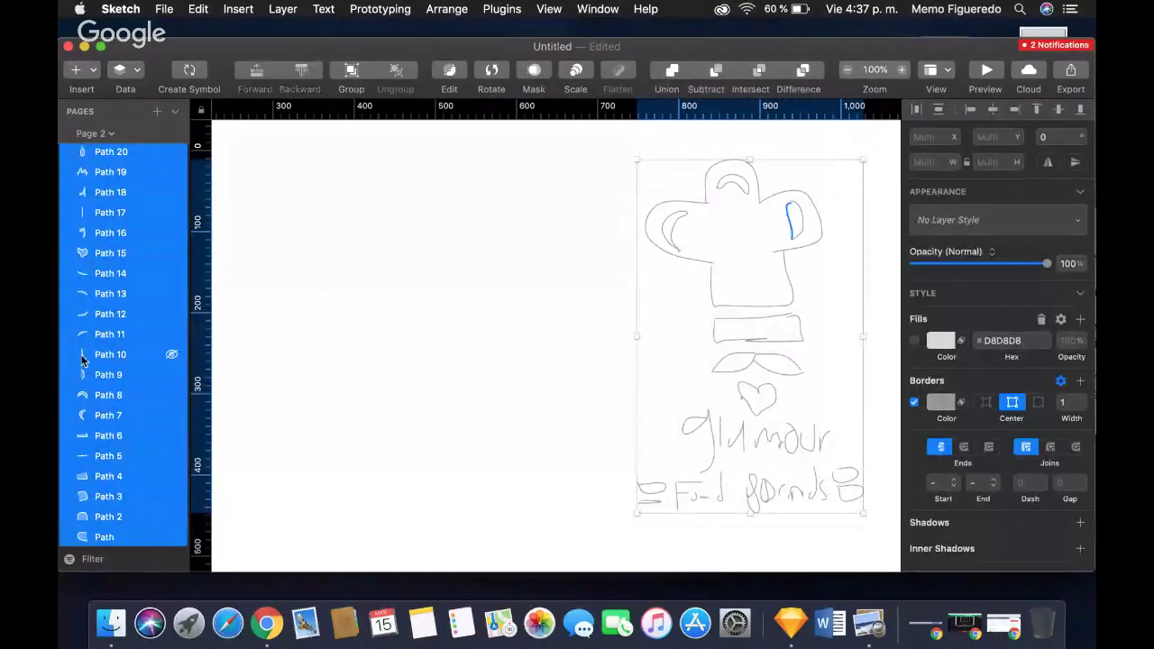
scroll(81, 359, up, 10)
key(super+g)
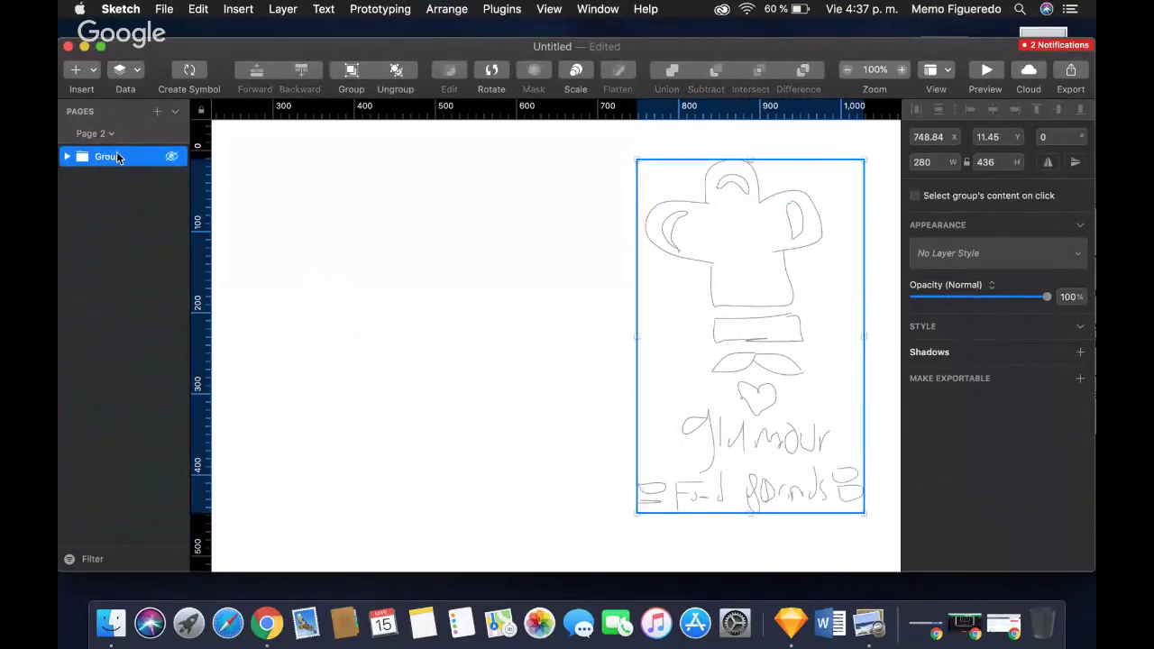
double_click(117, 157)
text(crokis logo)
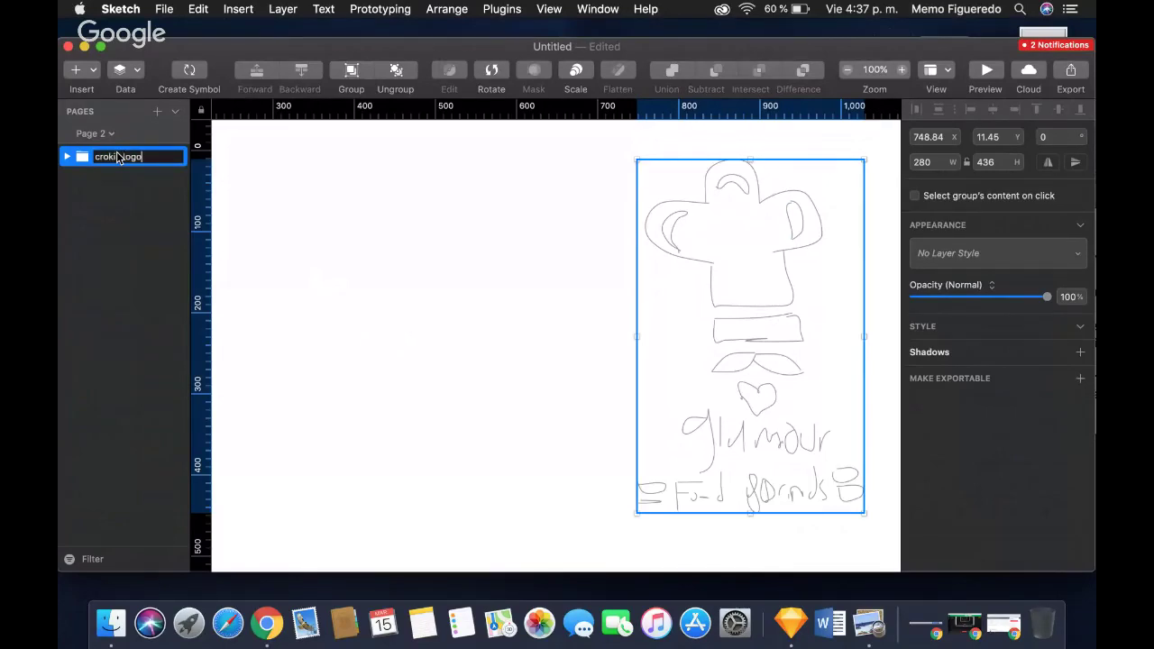
click(378, 286)
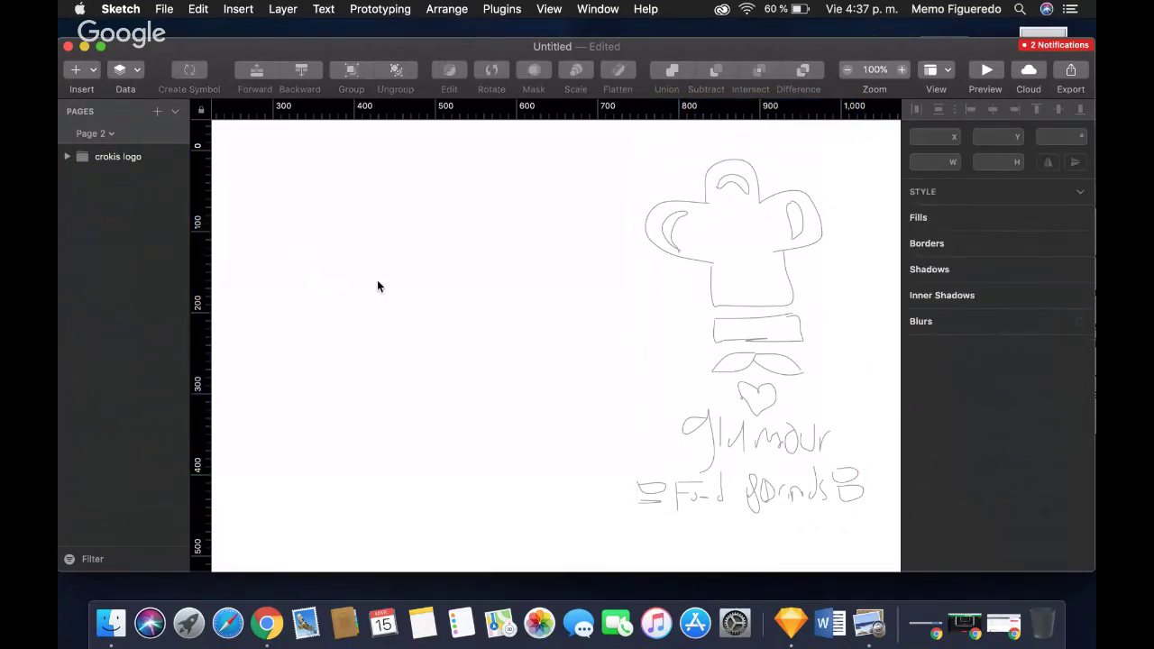
Switch to Chrome and search Google for "logo restaurant" in a new tab.
click(266, 624)
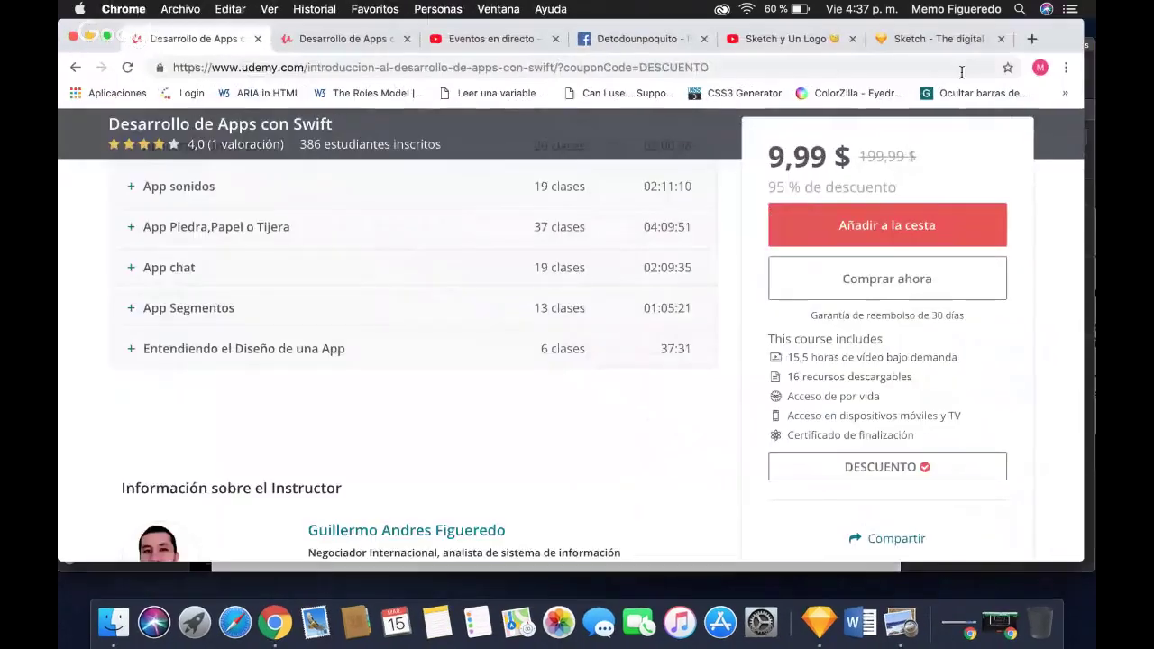
click(1031, 39)
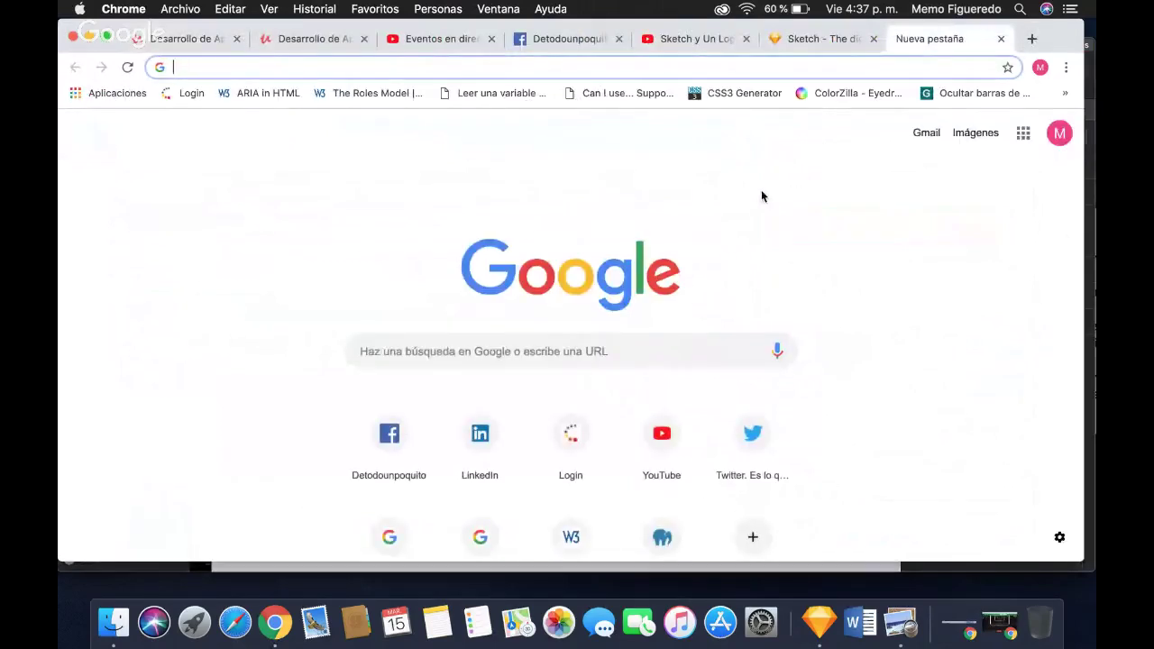
text(logo restu)
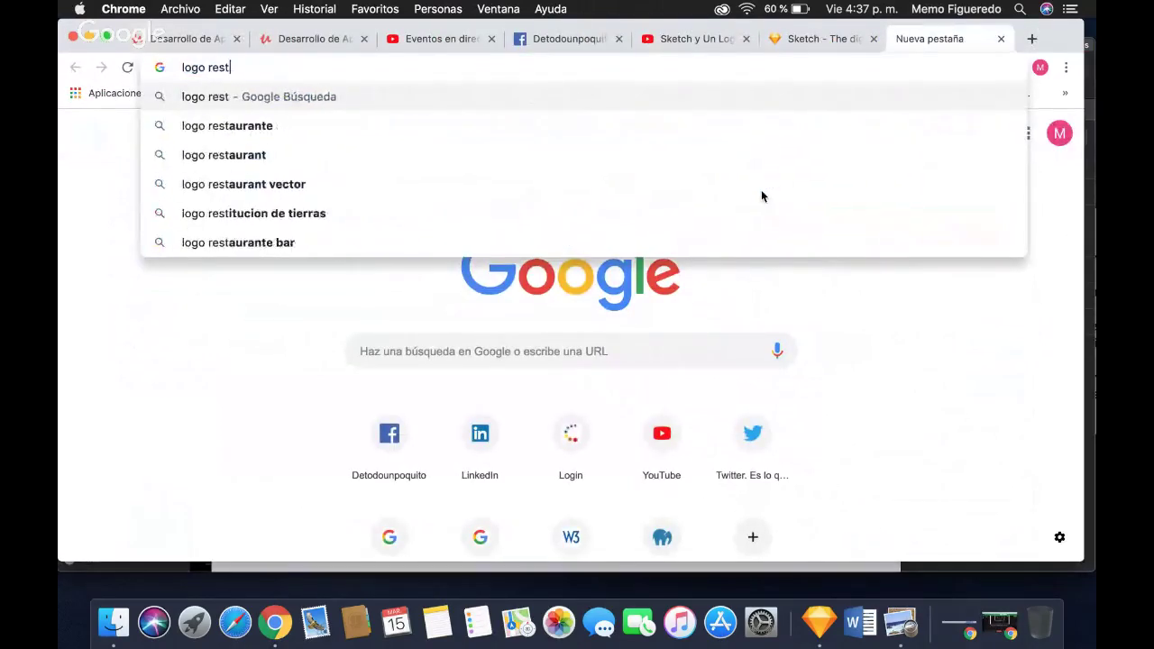
key(BackSpace)
key(BackSpace)
key(BackSpace)
key(BackSpace)
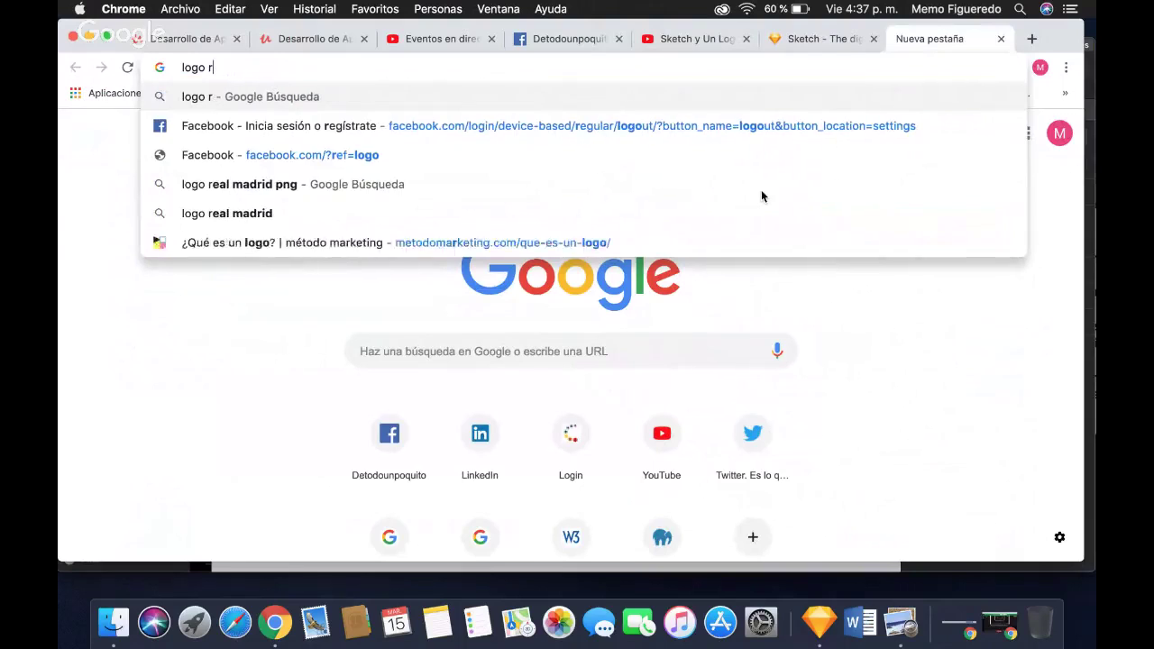
text(estaure)
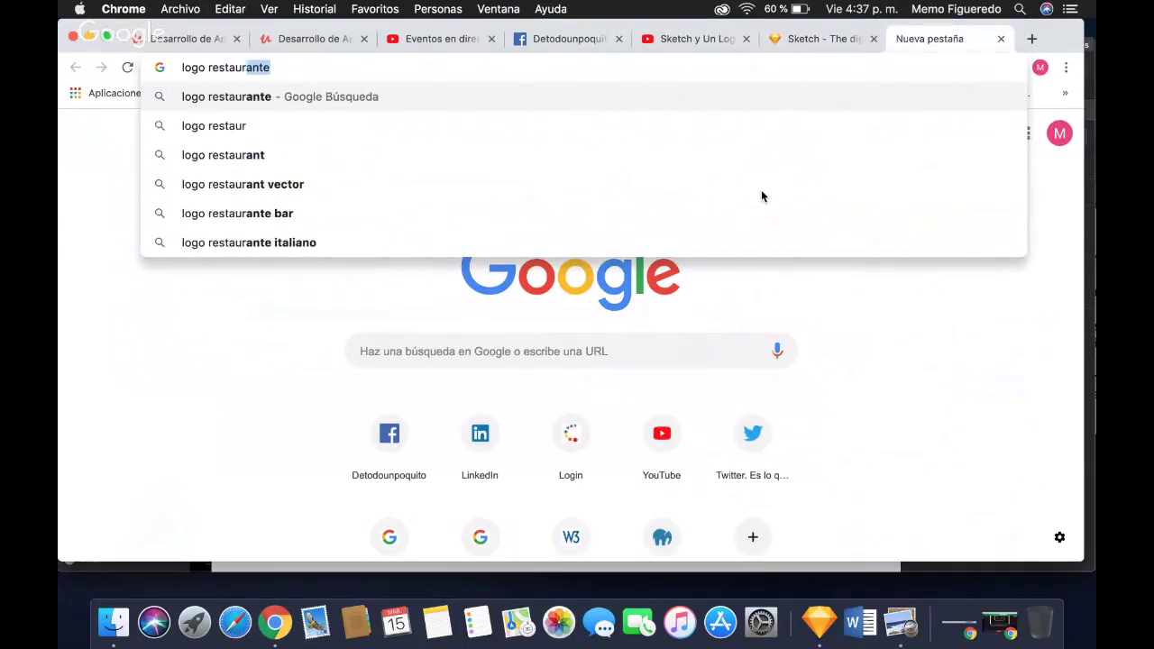
click(254, 127)
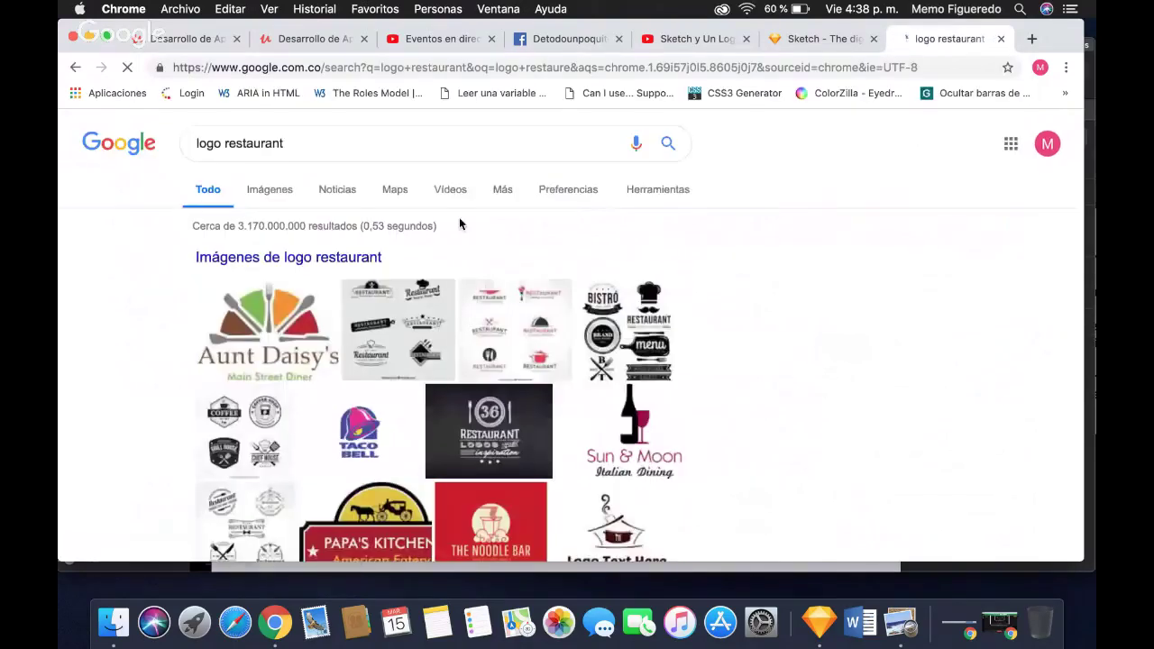
Browse the image results for restaurant logo ideas, and return to the logo sketch in Sketch.
click(268, 190)
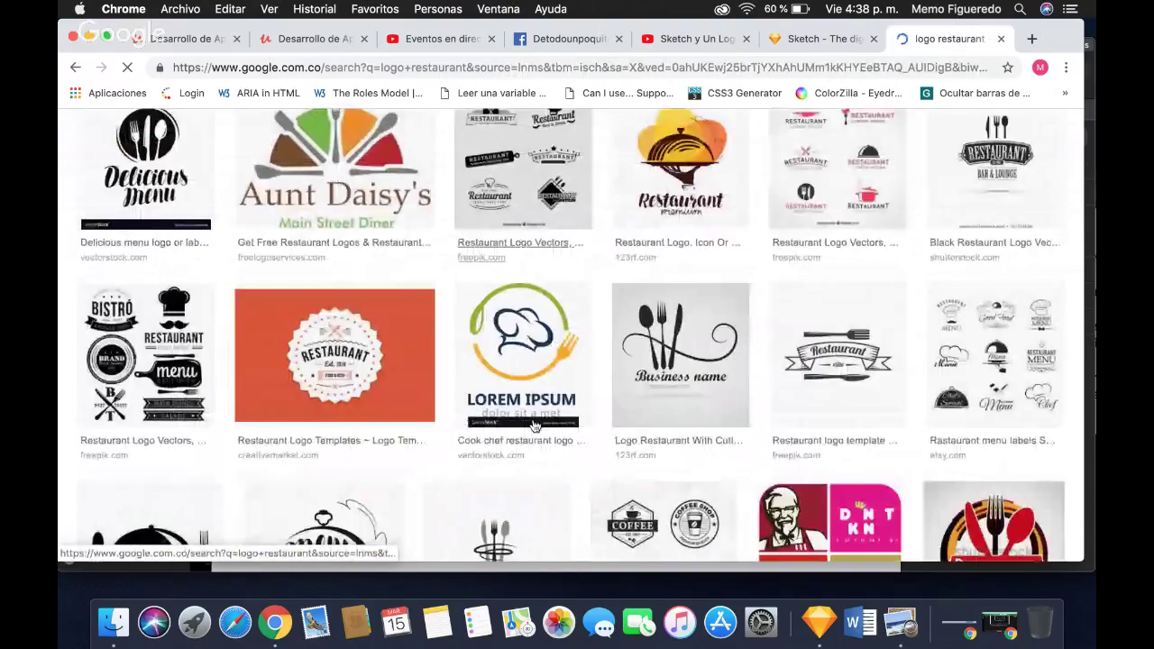
scroll(534, 426, down, 1)
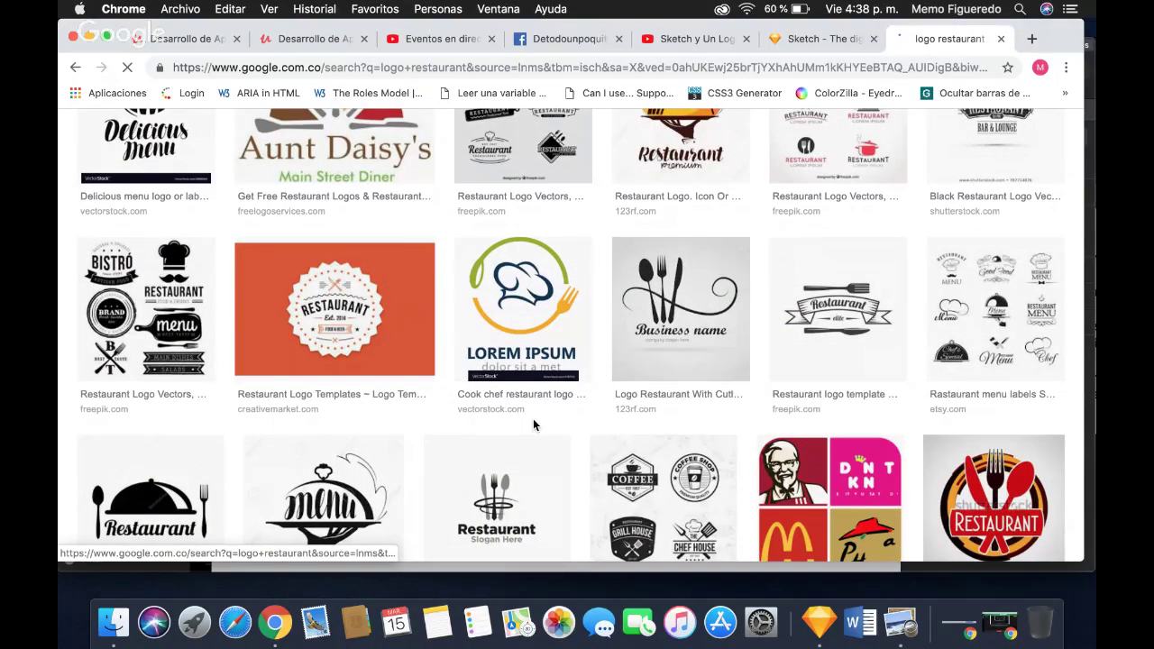
scroll(533, 418, down, 5)
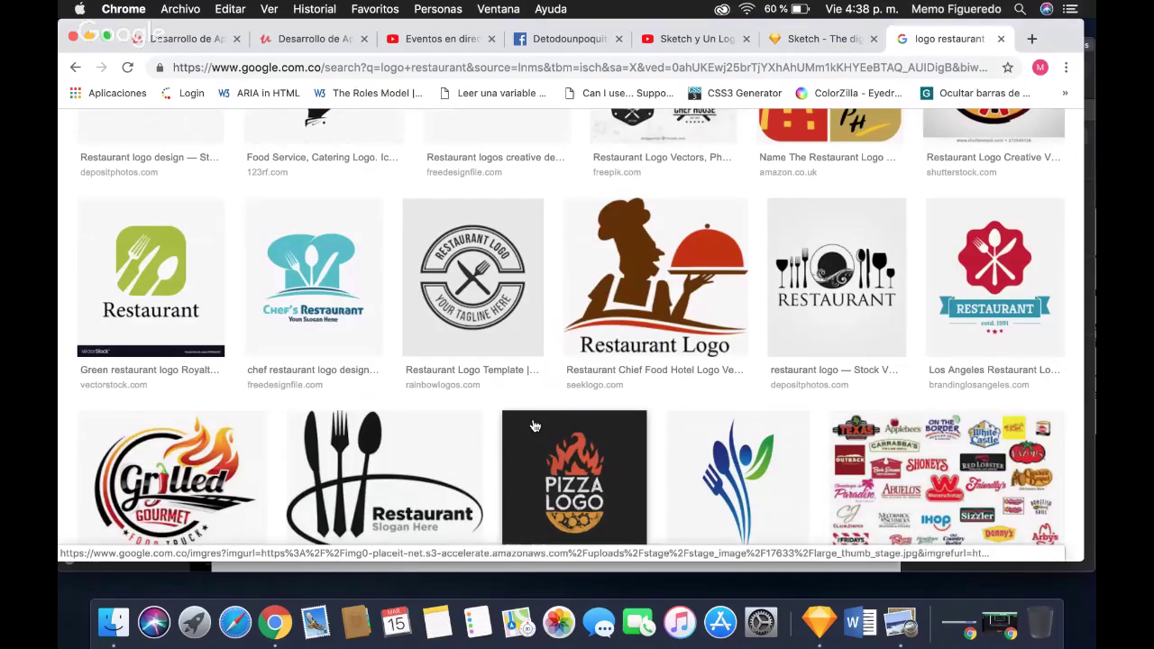
scroll(535, 425, down, 10)
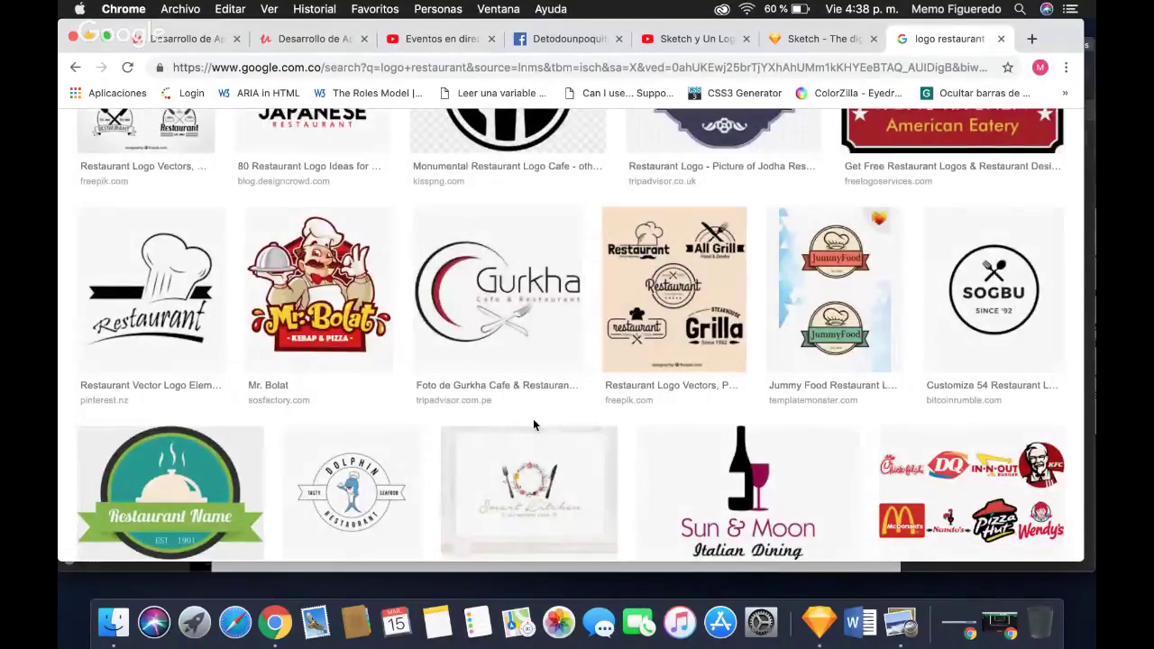
scroll(533, 424, down, 3)
scroll(535, 426, down, 10)
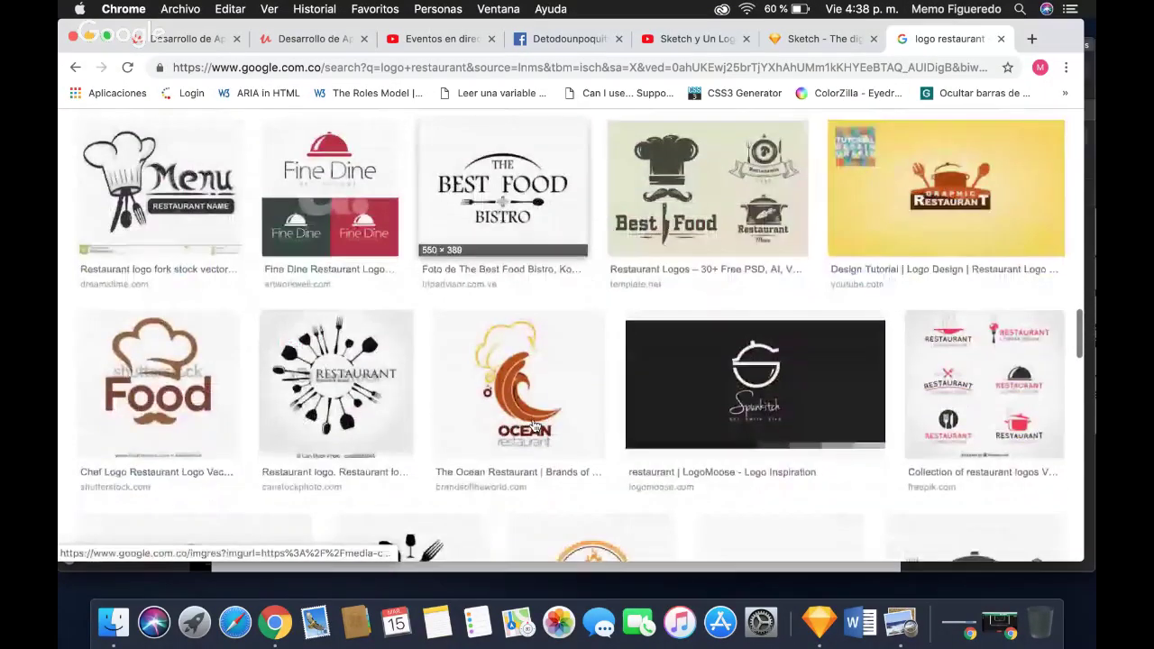
scroll(535, 426, up, 2)
scroll(535, 425, down, 15)
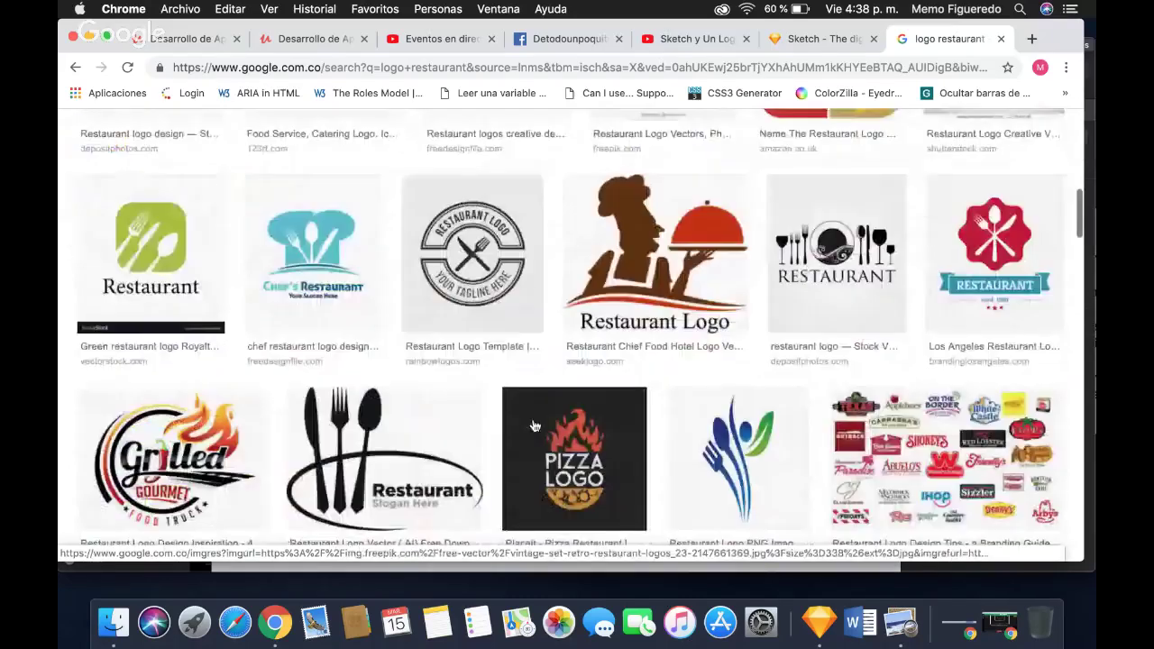
scroll(535, 425, up, 15)
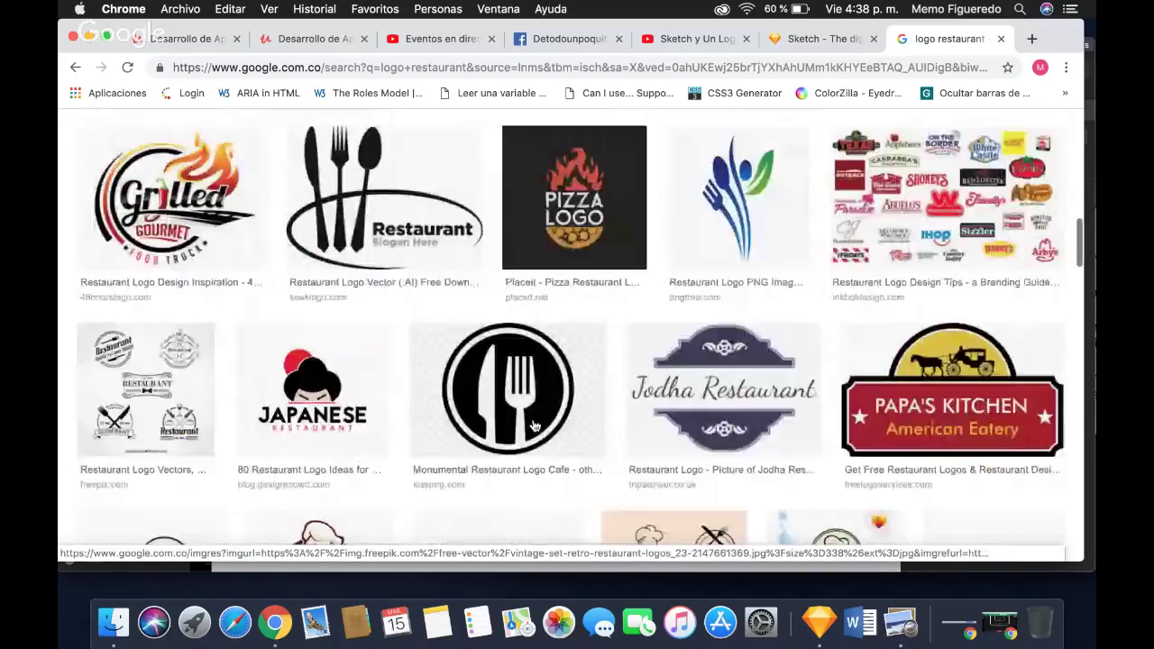
scroll(477, 273, down, 1)
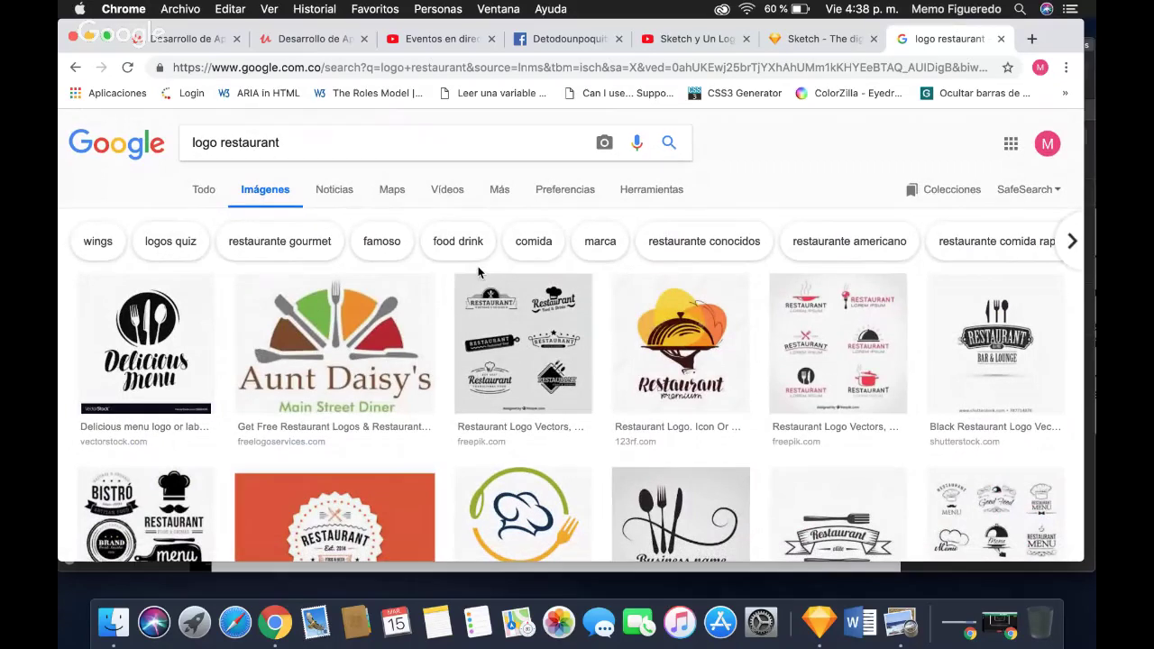
click(89, 37)
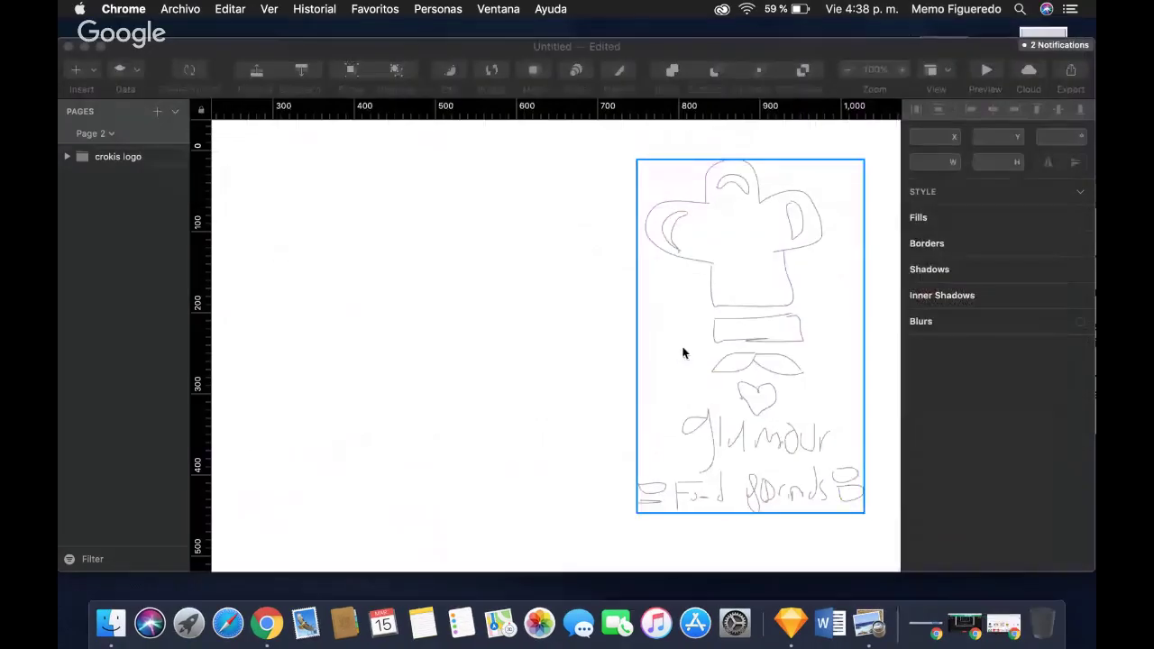
scroll(317, 281, left, 5)
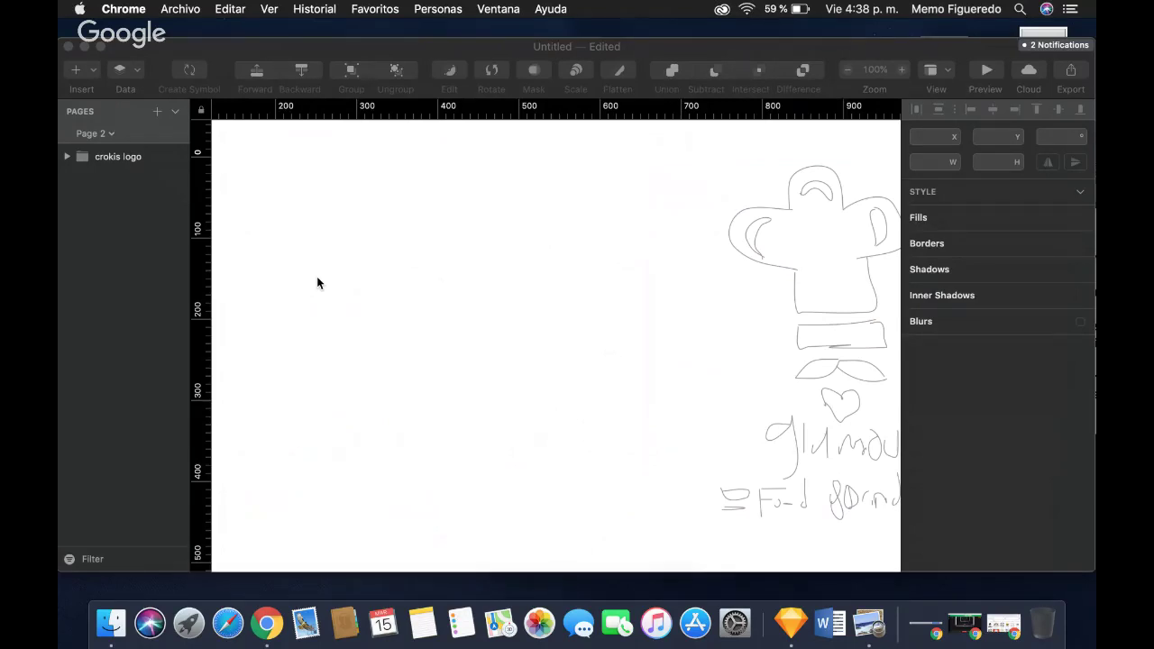
click(279, 207)
click(91, 69)
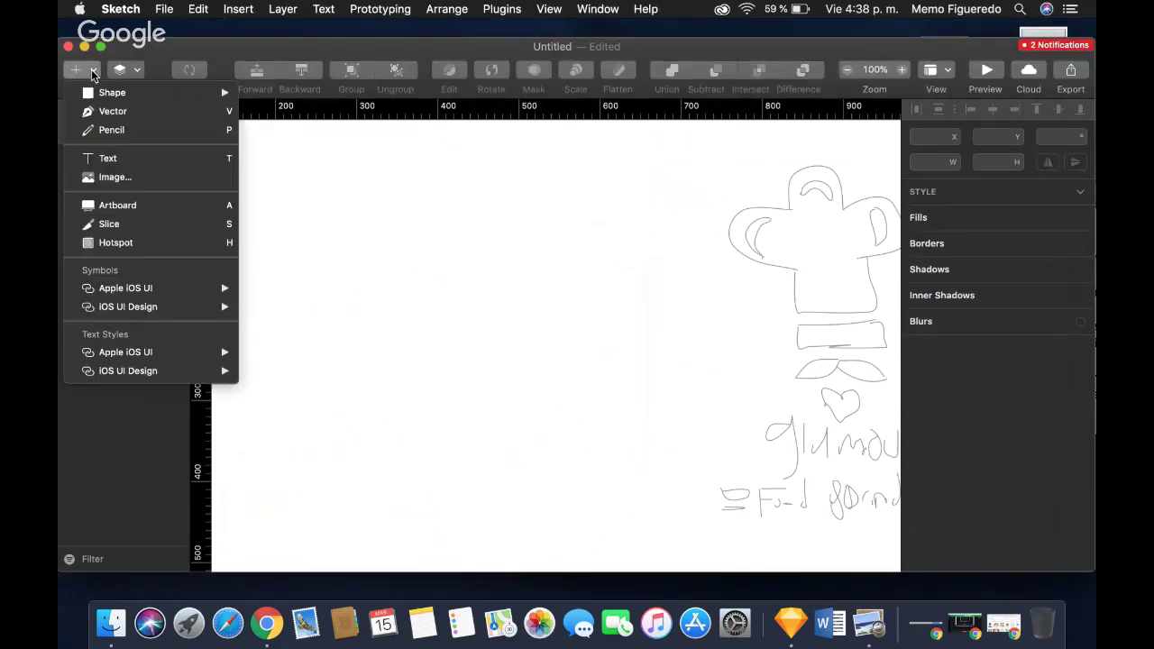
click(614, 401)
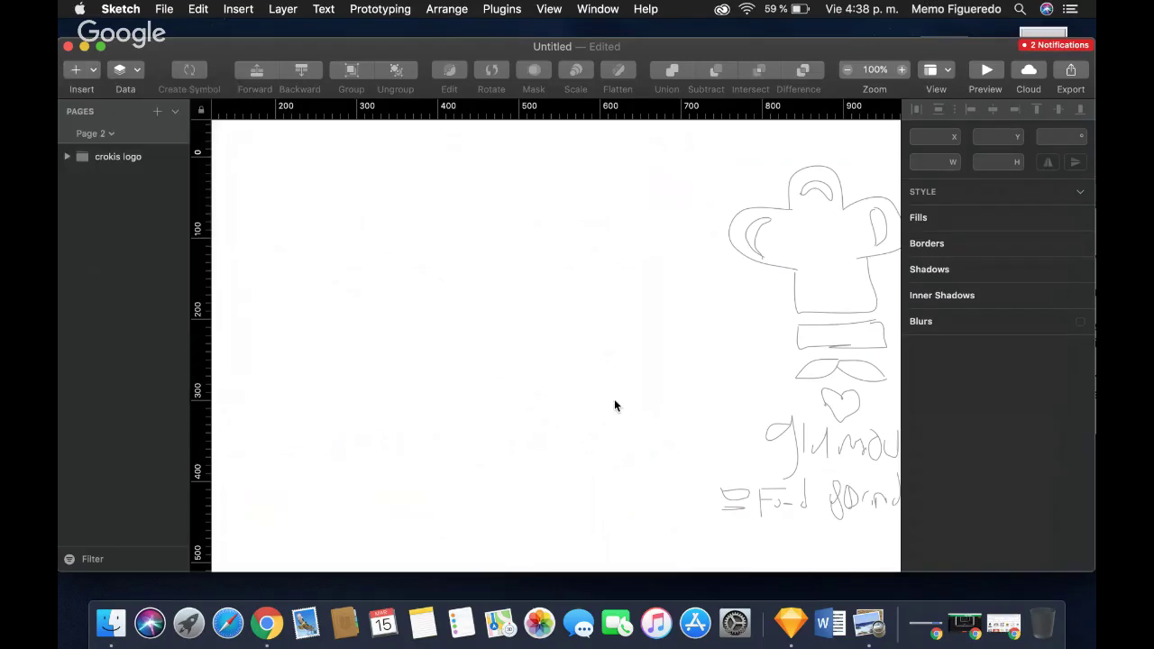
click(781, 197)
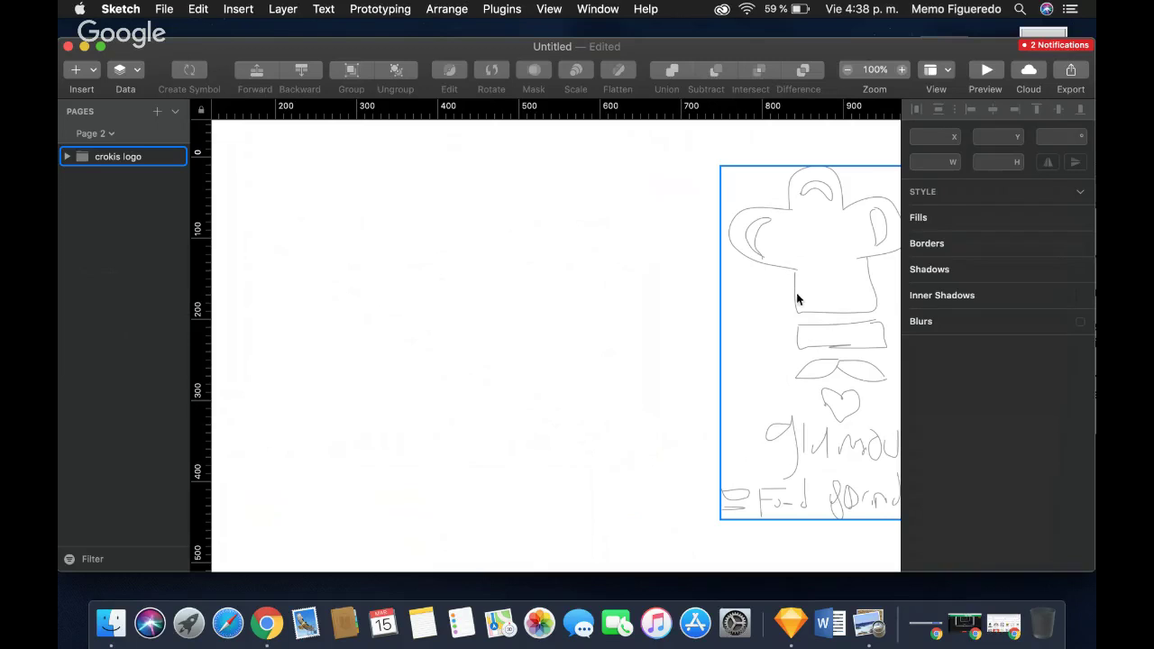
click(608, 193)
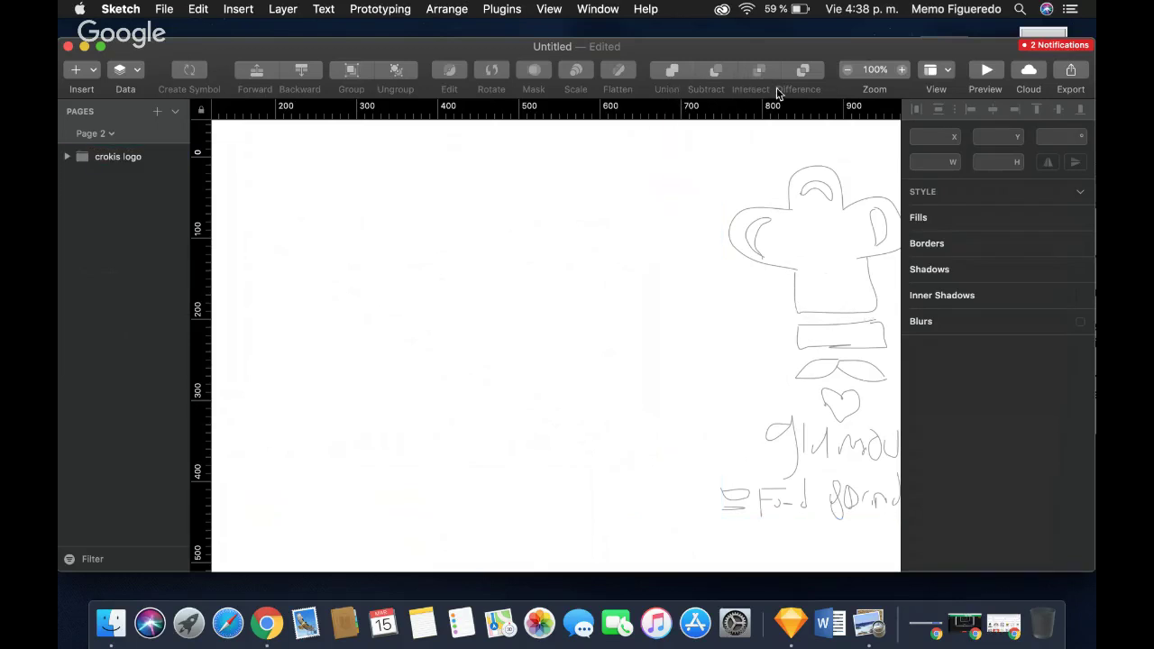
click(768, 241)
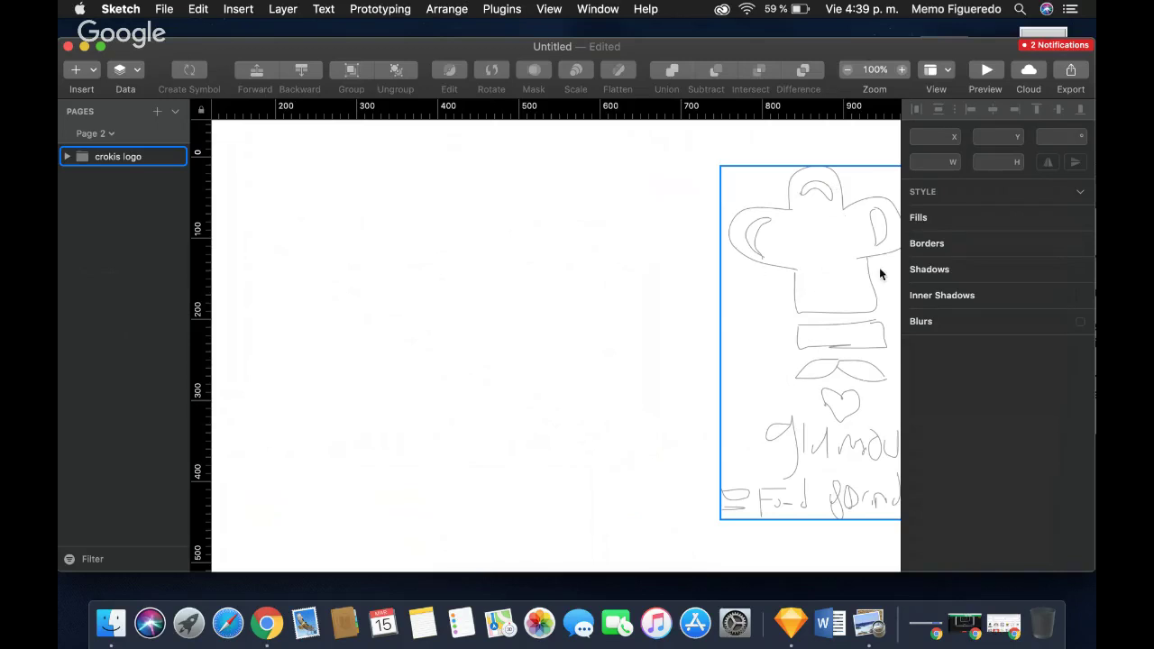
click(248, 146)
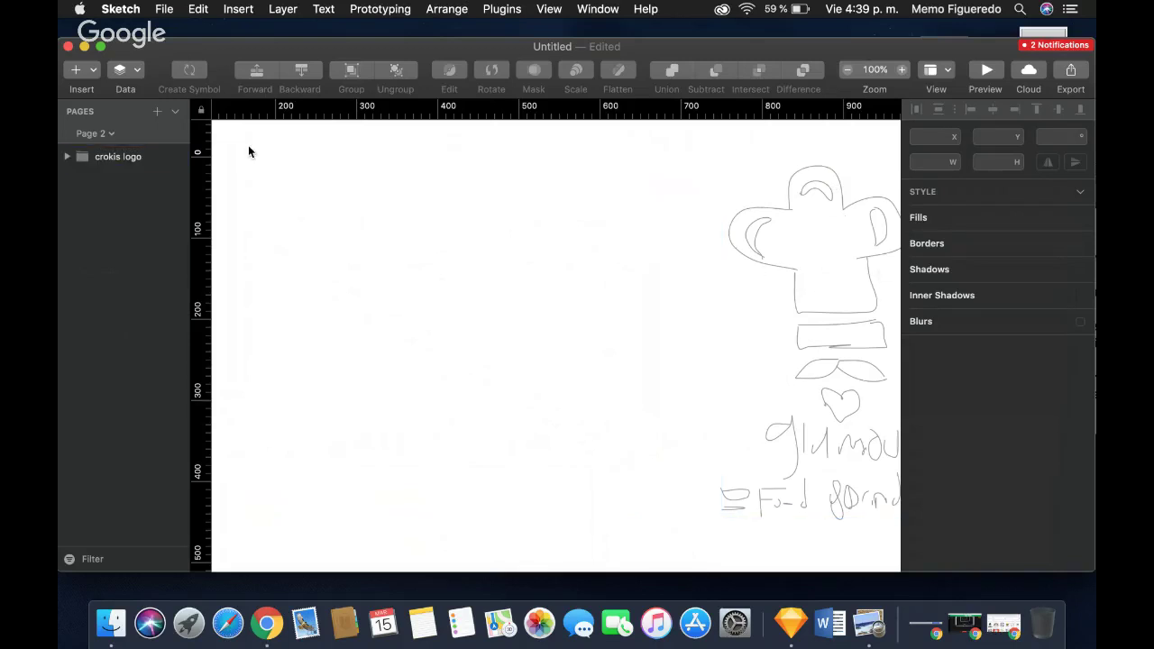
Draw a square of about 160 by 160 beside the hand-drawn sketch as the base of the chef hat.
click(96, 71)
mouse_move(104, 96)
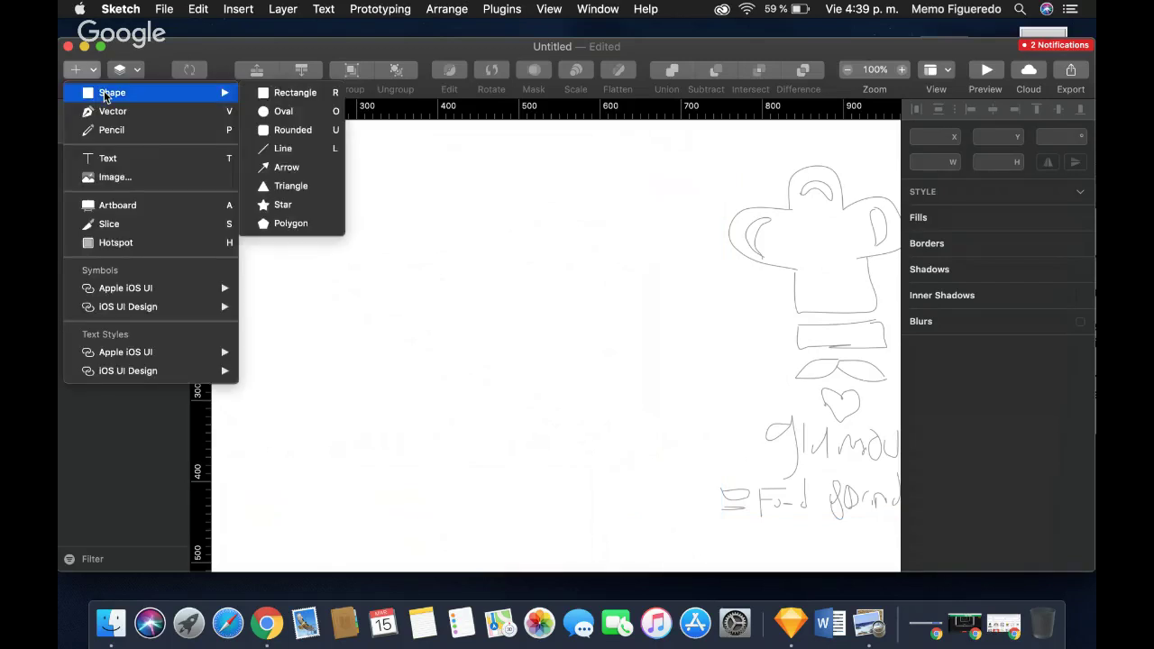
click(431, 213)
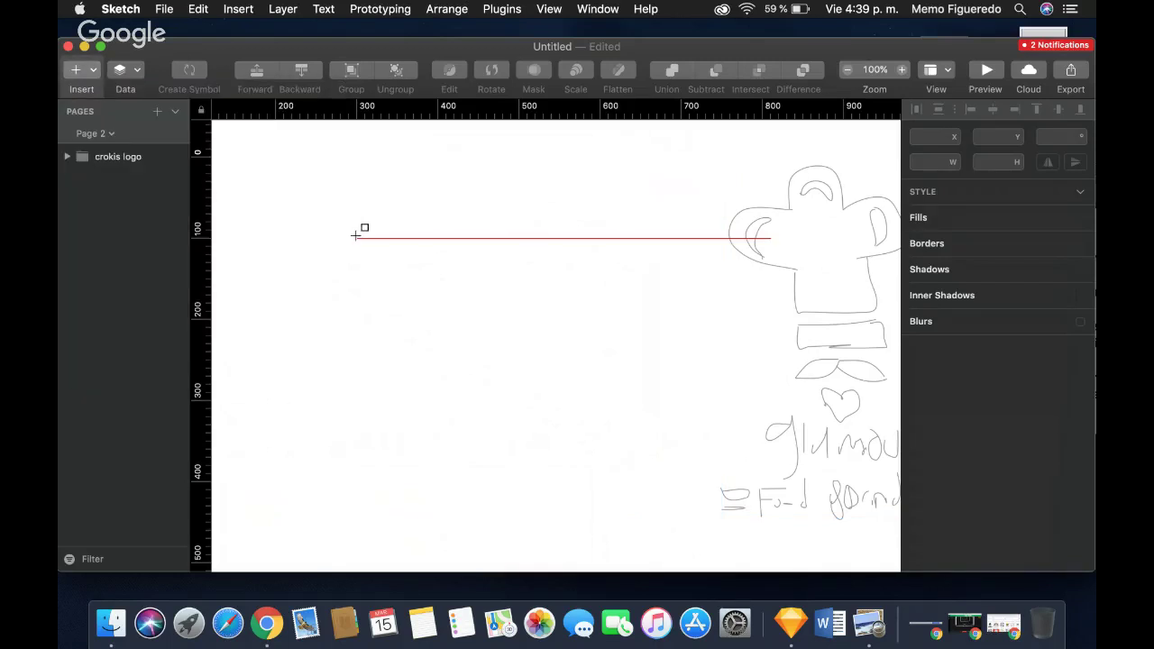
drag(355, 239, 485, 359)
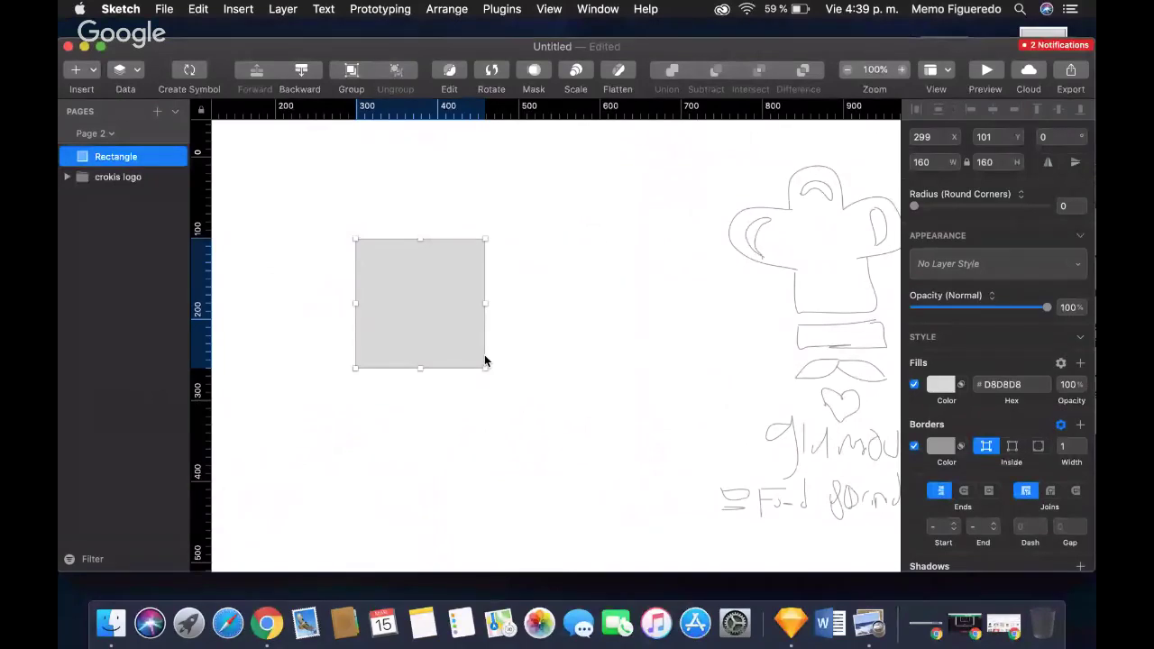
Draw a circle about 119 across and place it over the square's upper-left corner.
key(r)
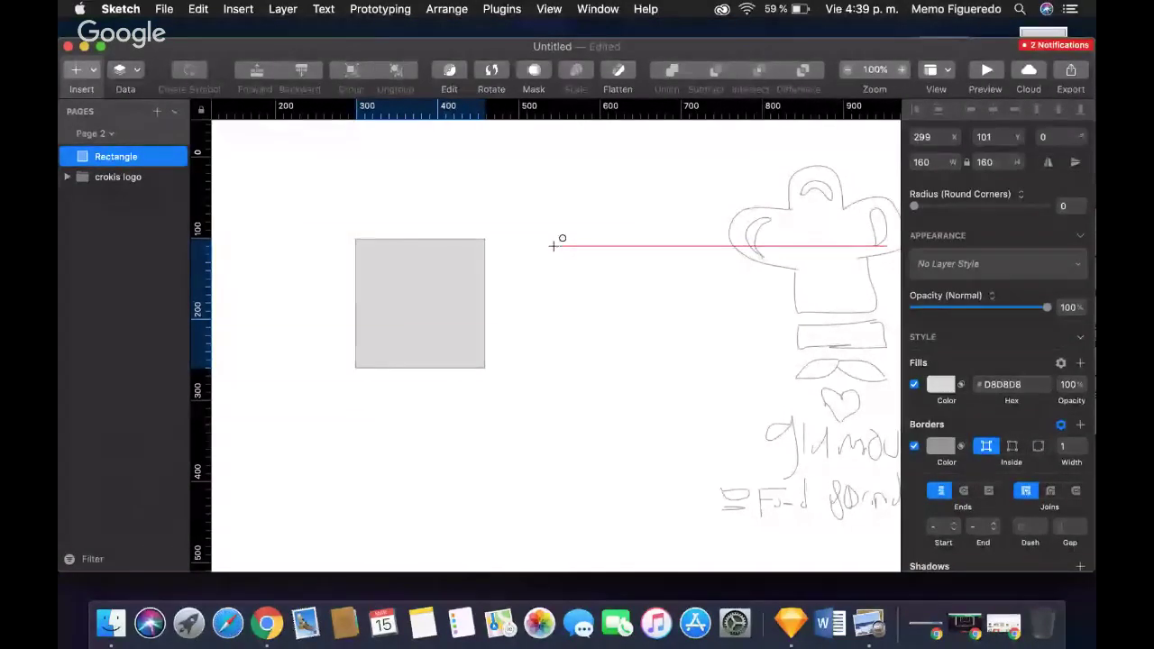
drag(553, 245, 366, 292)
click(565, 278)
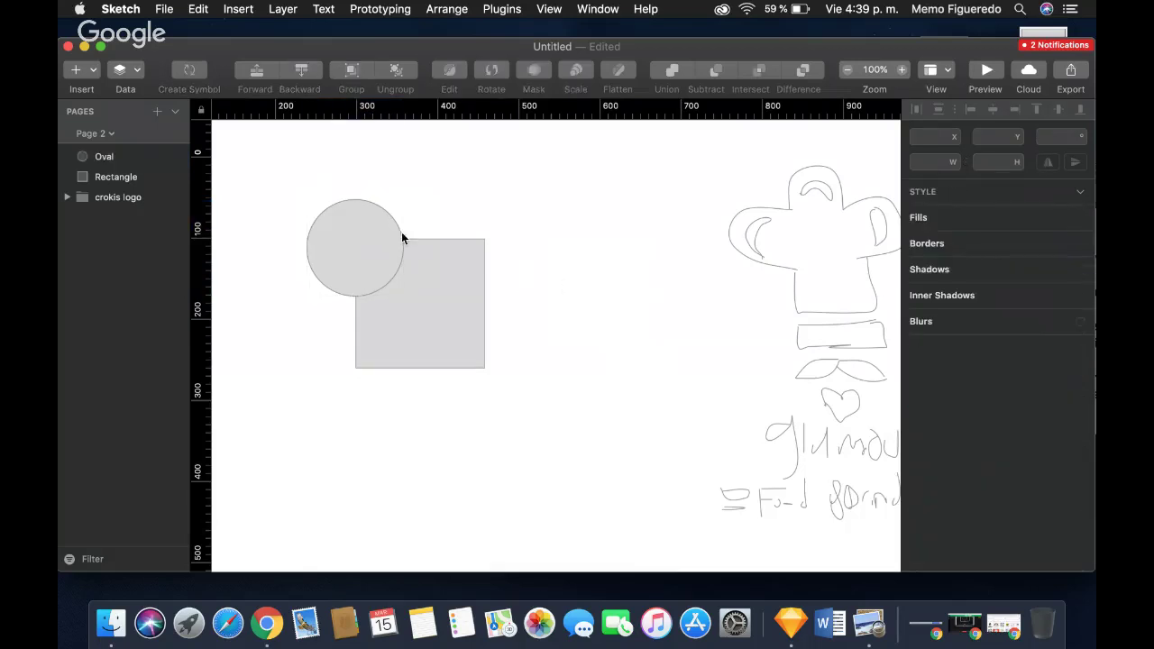
Duplicate the circle twice, placing one copy over the square's top middle and the other over its upper-right corner.
click(371, 232)
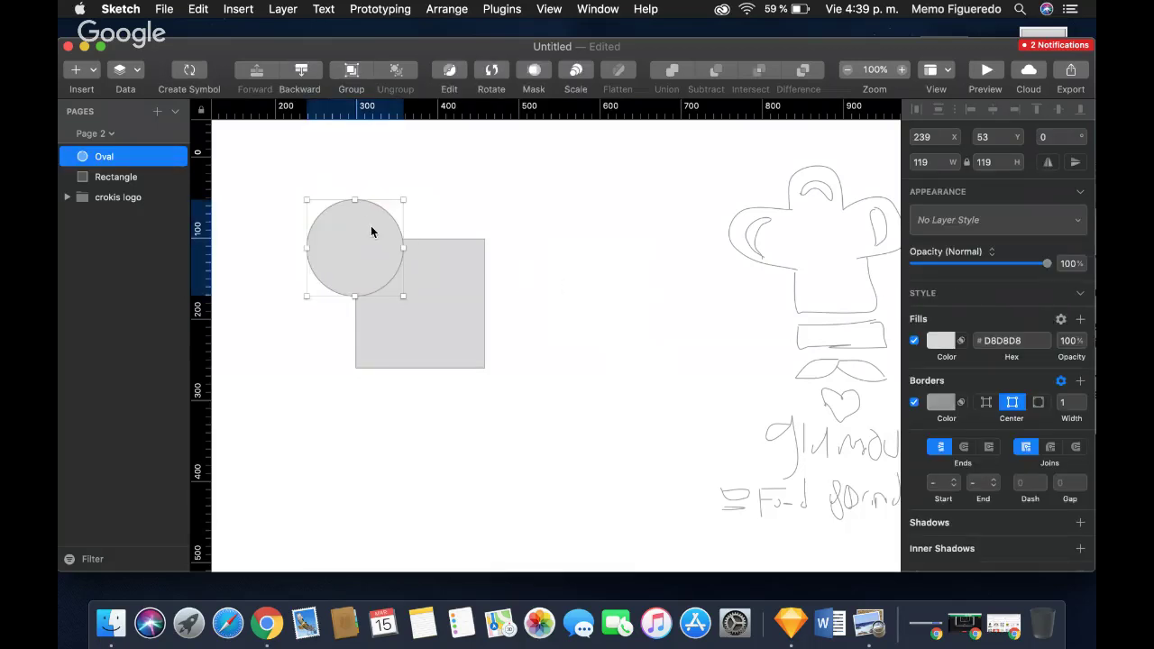
key(super+d)
drag(373, 229, 503, 242)
click(542, 314)
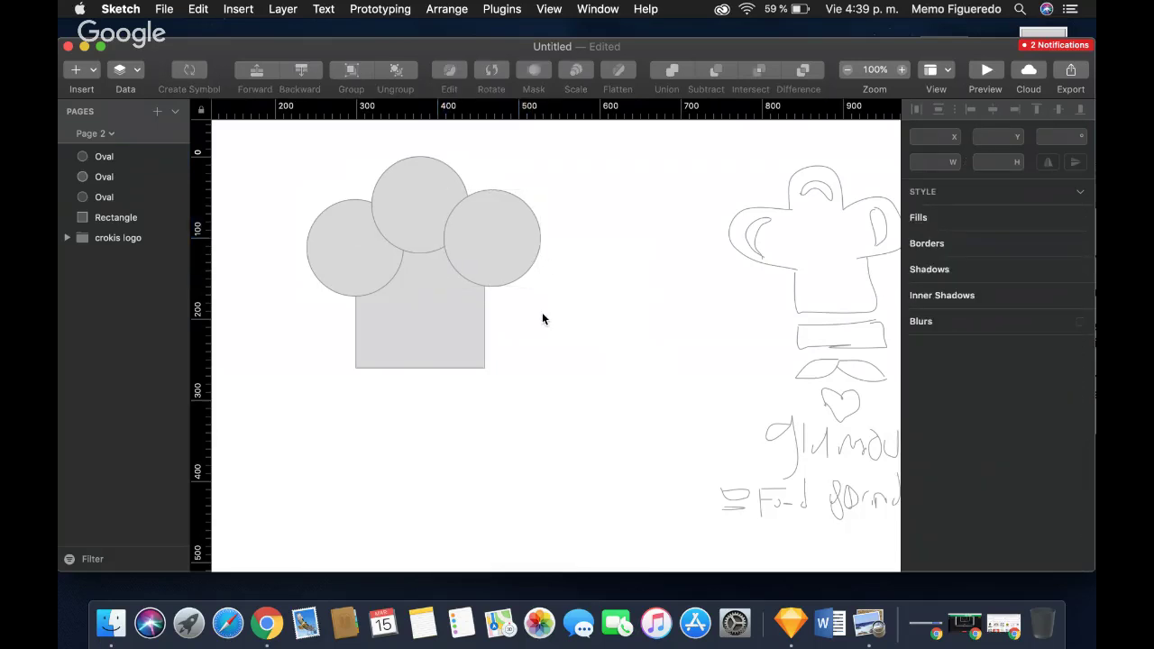
Fine-tune the right circle's position to about X 399, Y 45 so it is centred on the square's right edge.
click(505, 250)
drag(505, 250, 501, 255)
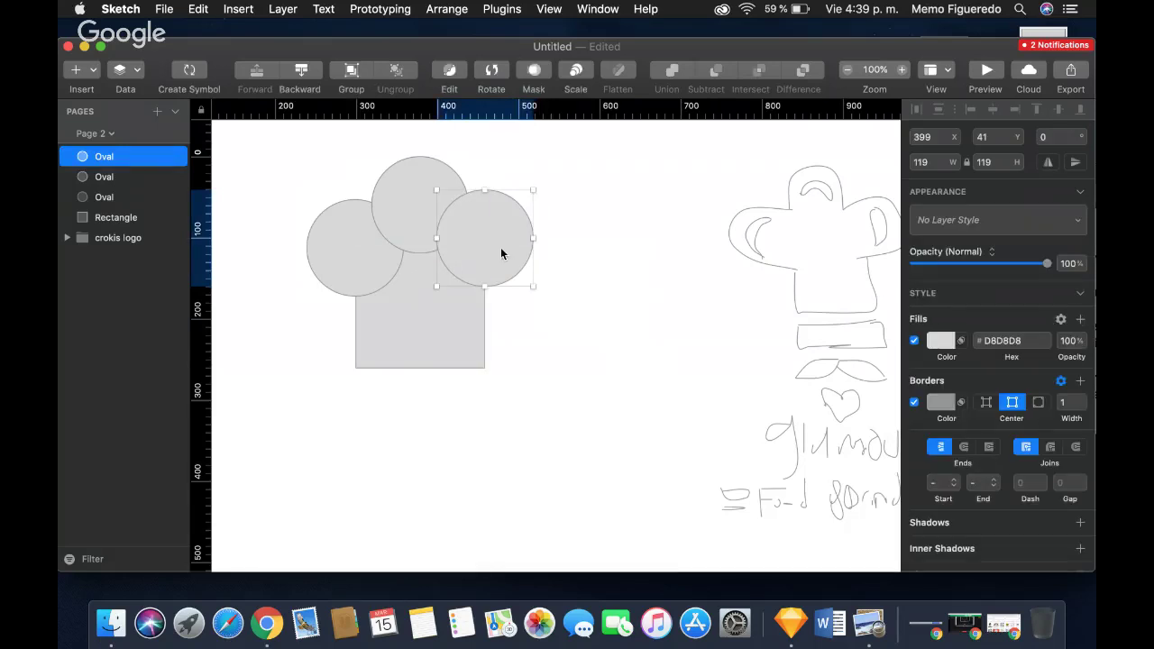
click(529, 324)
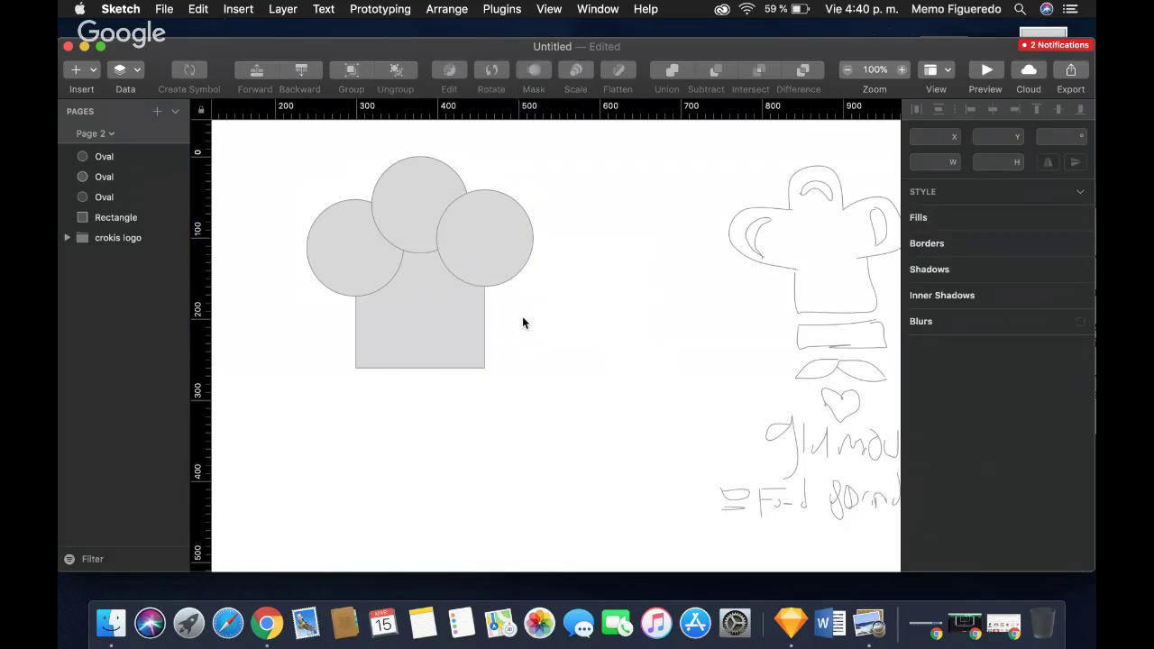
drag(483, 244, 481, 247)
key(Down)
key(Down)
key(Down)
key(Down)
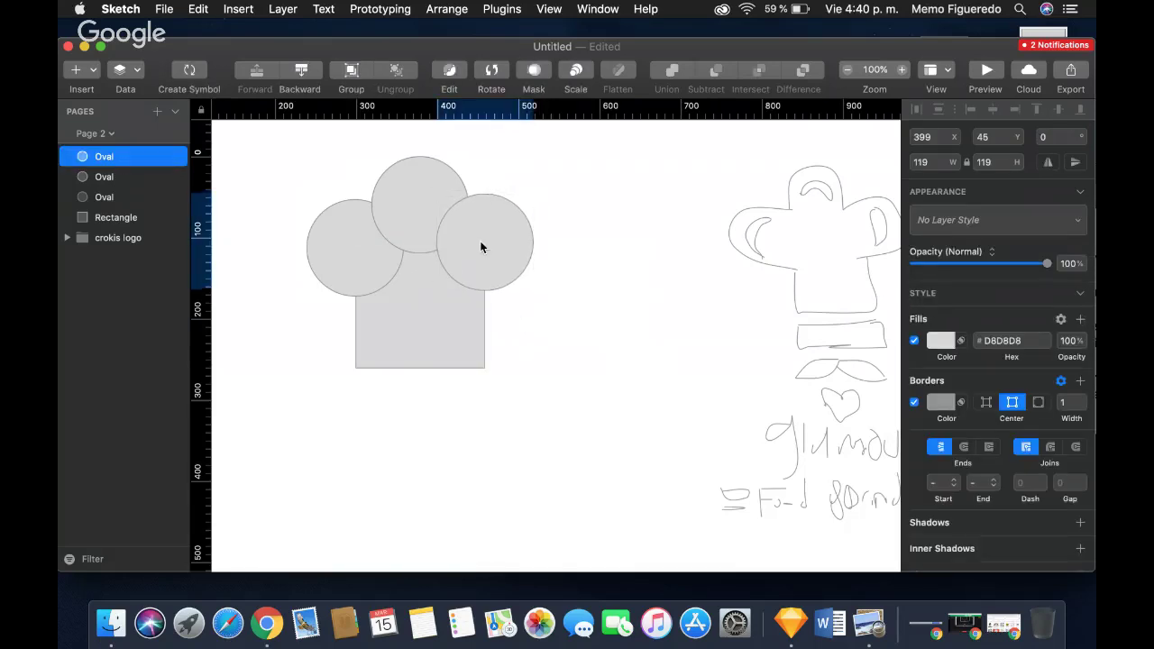
Unite the three circles and the square into a single chef hat shape.
click(564, 299)
drag(519, 410, 334, 175)
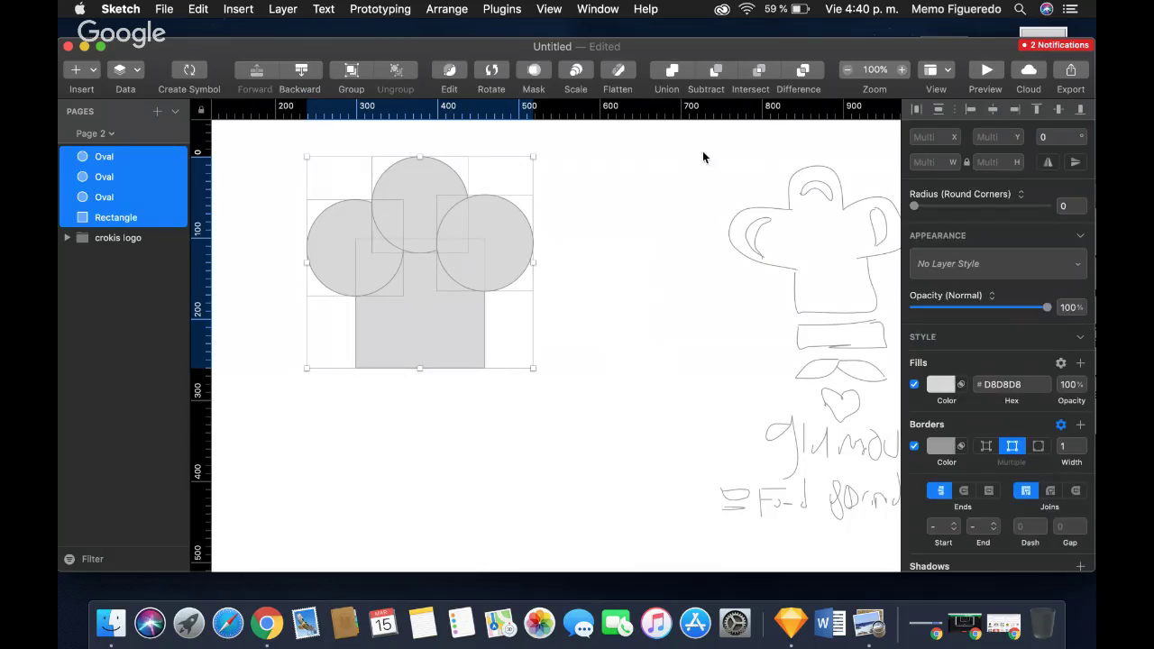
click(672, 70)
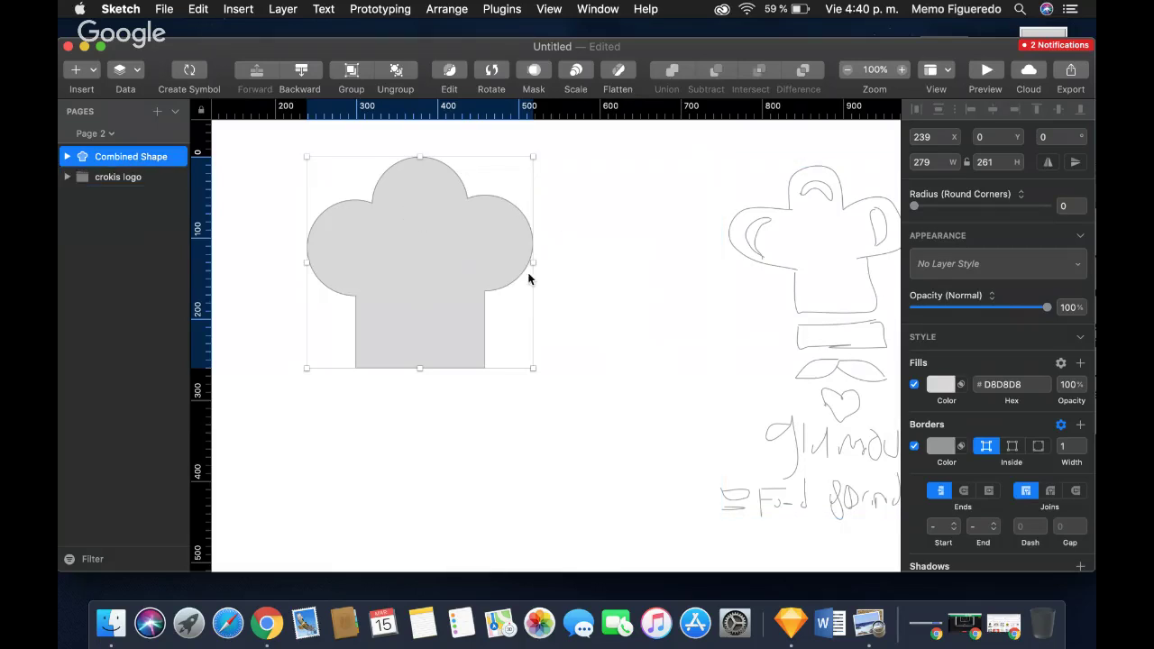
Draw a thin horizontal rectangle just below the hat, matching the width of its base, as the hat band.
key(r)
mouse_move(573, 271)
mouse_down()
mouse_move(591, 290)
mouse_move(683, 300)
mouse_move(520, 385)
mouse_move(425, 402)
mouse_move(484, 394)
mouse_up()
click(523, 393)
click(806, 231)
click(451, 234)
click(485, 393)
click(557, 422)
Compare the chef hat and band with the hand-drawn sketch, including the curved inner details of the lobes.
scroll(557, 424, down, 3)
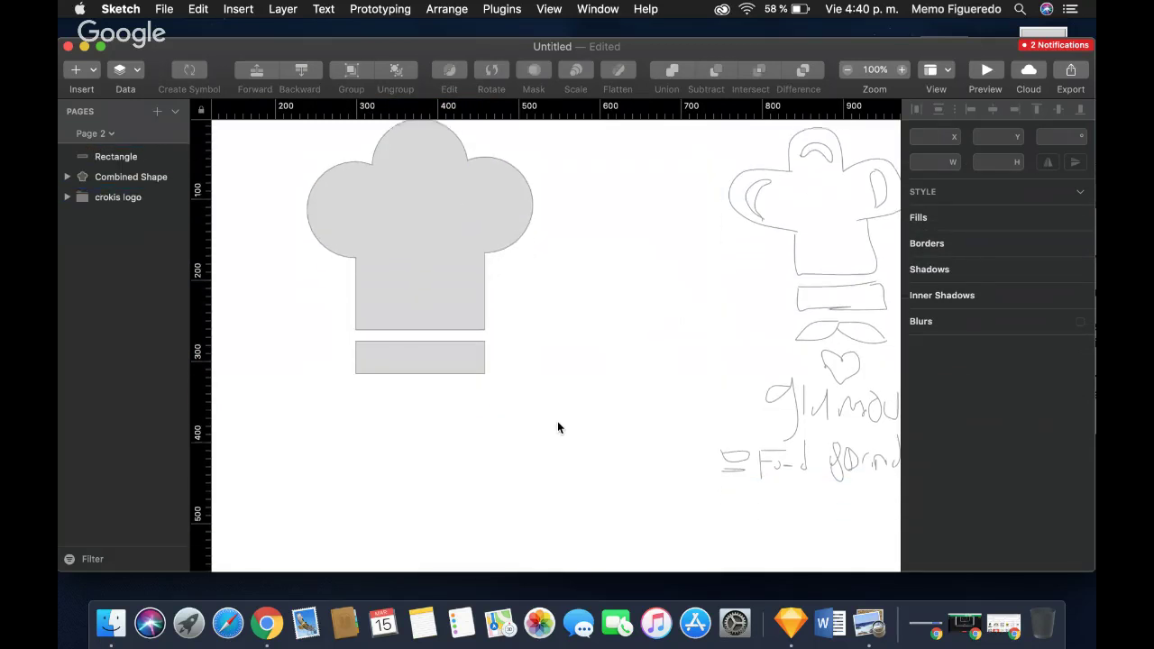
scroll(560, 457, up, 5)
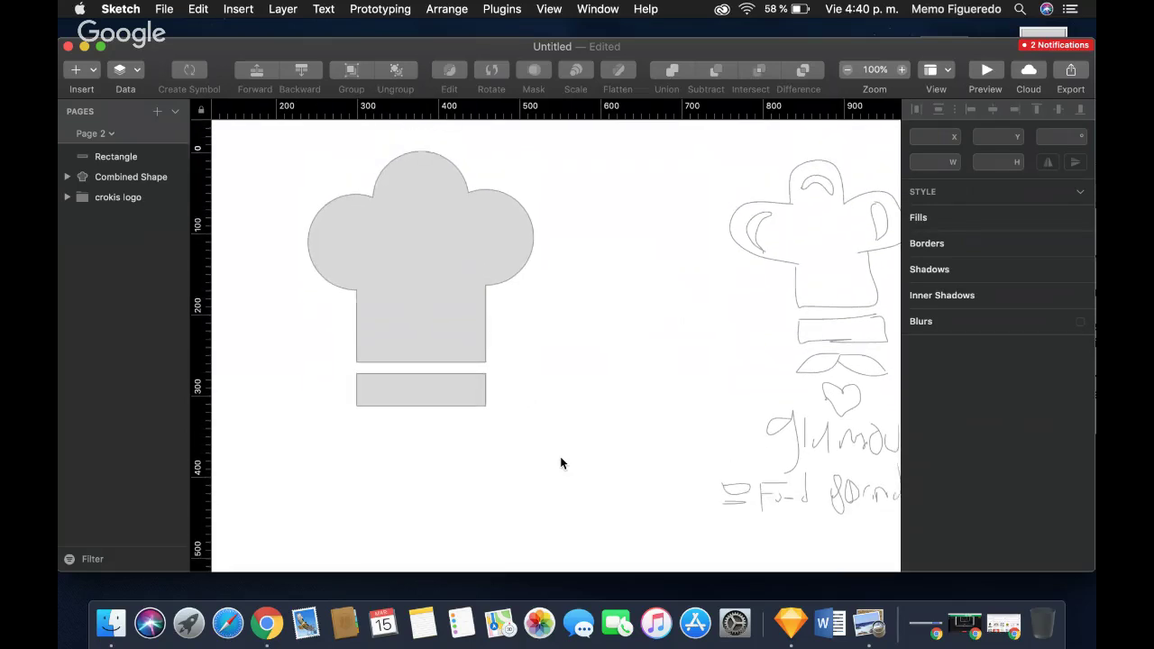
click(795, 287)
click(620, 185)
click(767, 246)
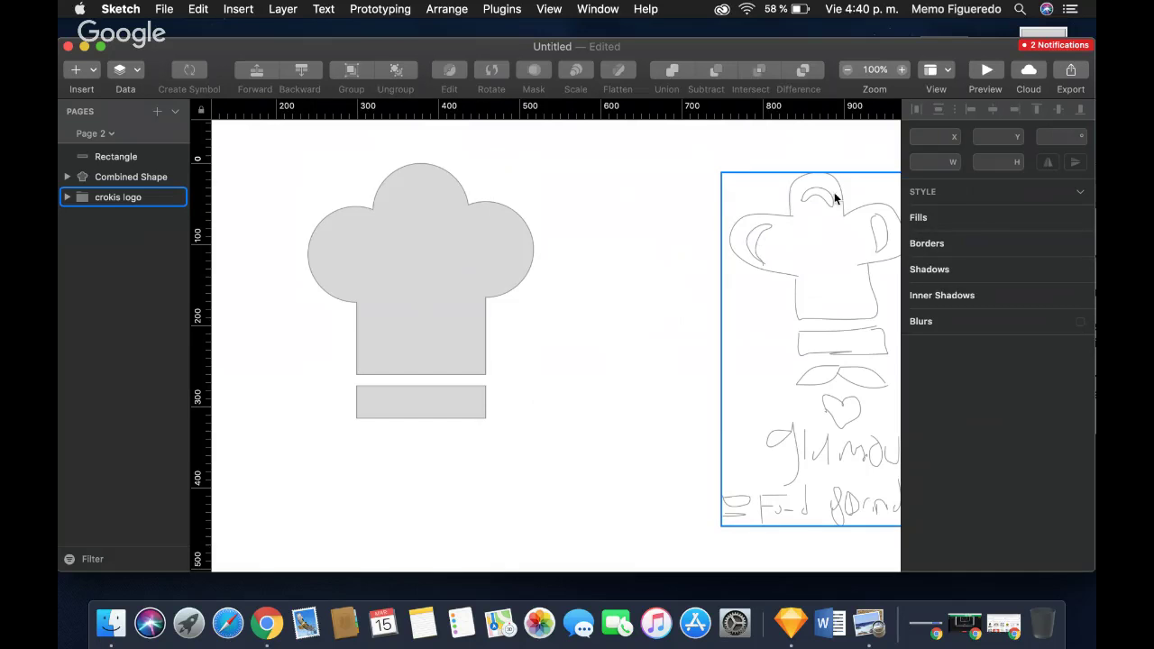
click(619, 268)
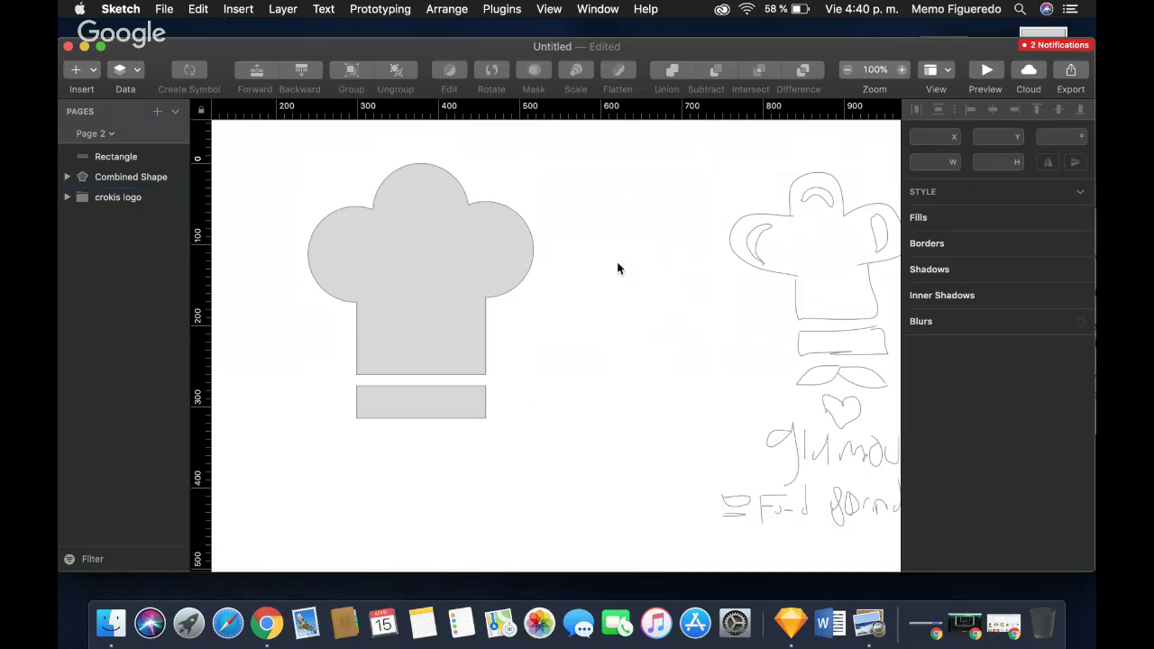
scroll(571, 277, right, 5)
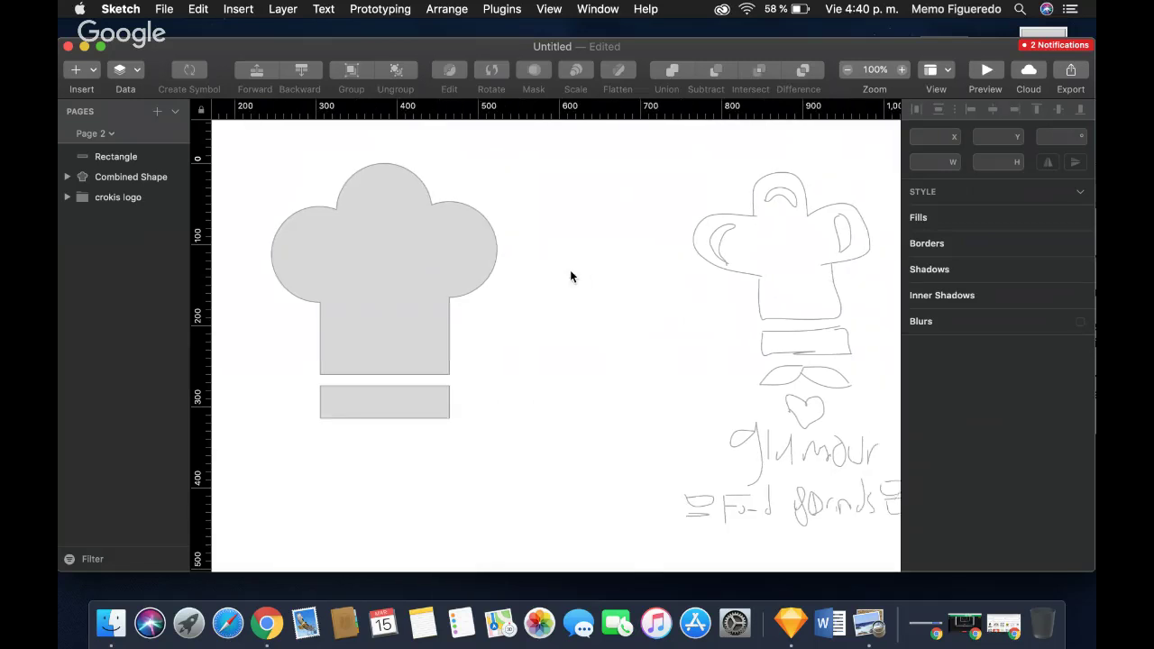
scroll(570, 276, left, 2)
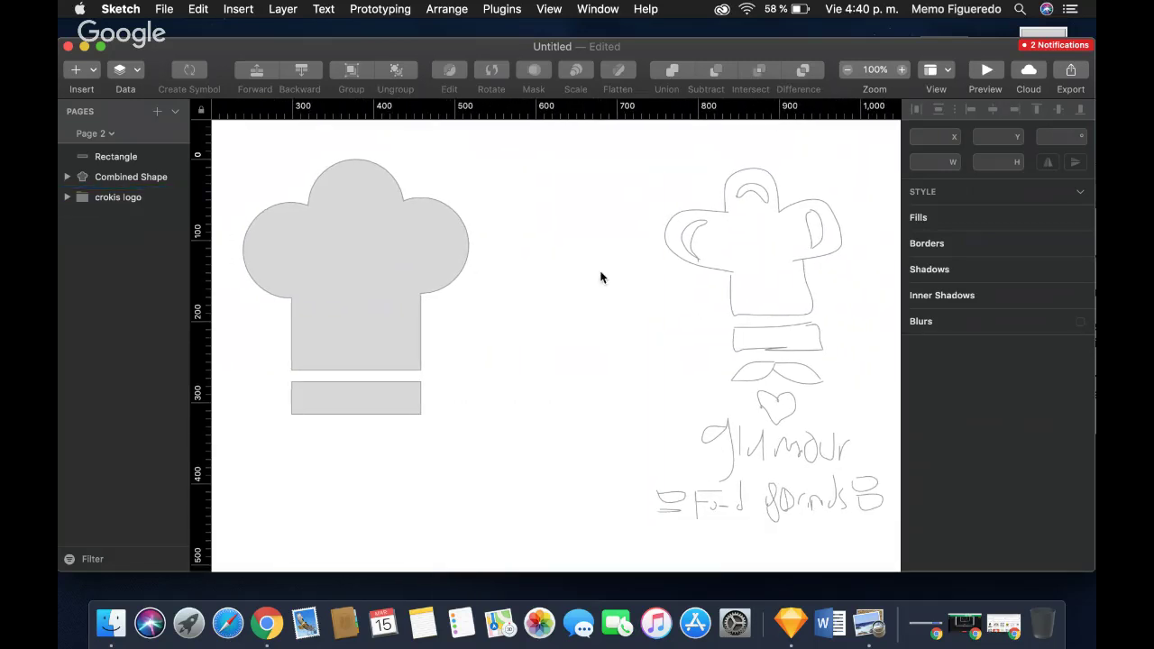
scroll(601, 277, left, 4)
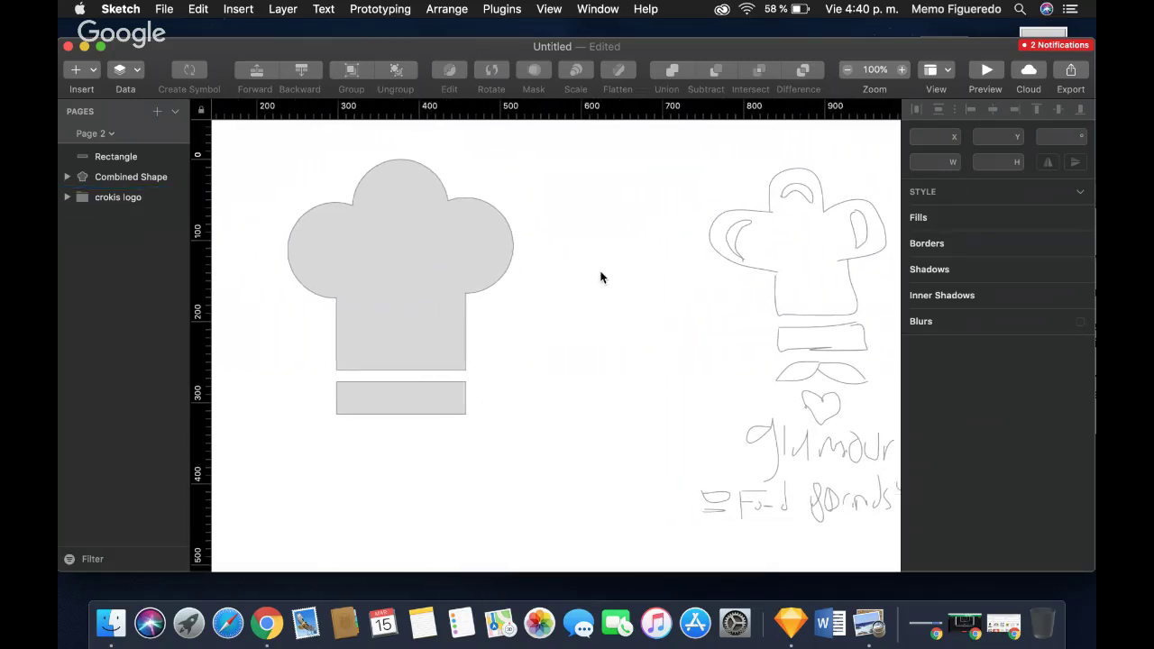
Draw a circle about 114 px in diameter in the empty space between the hat and the hand-drawn sketch.
click(130, 70)
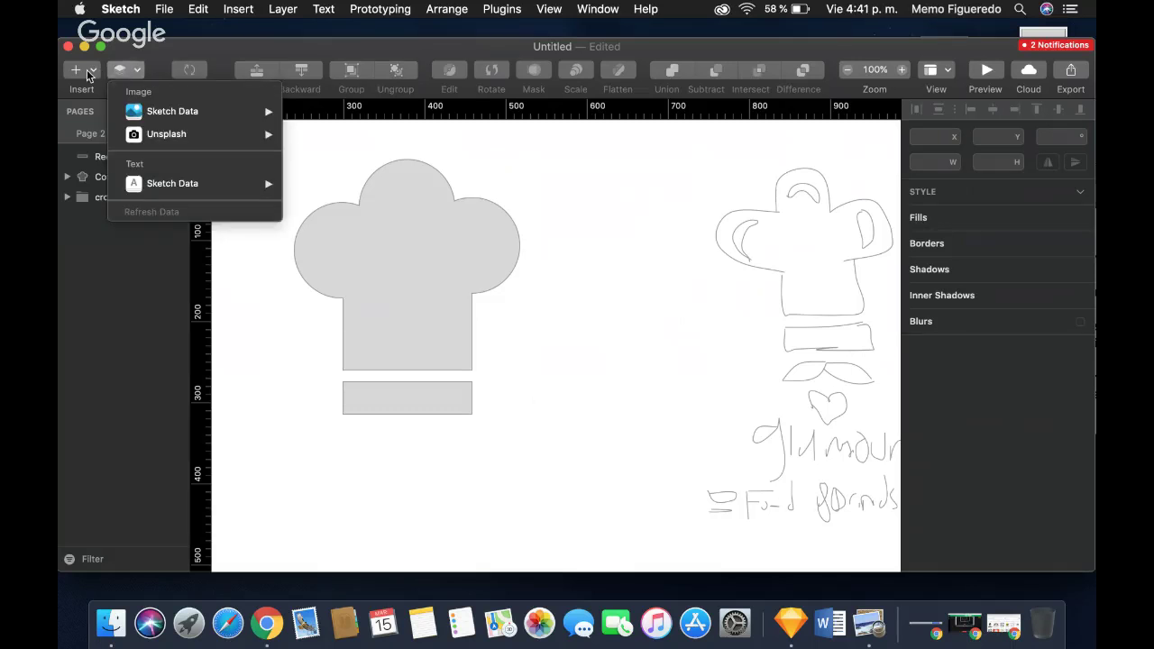
click(92, 72)
click(92, 71)
mouse_move(135, 90)
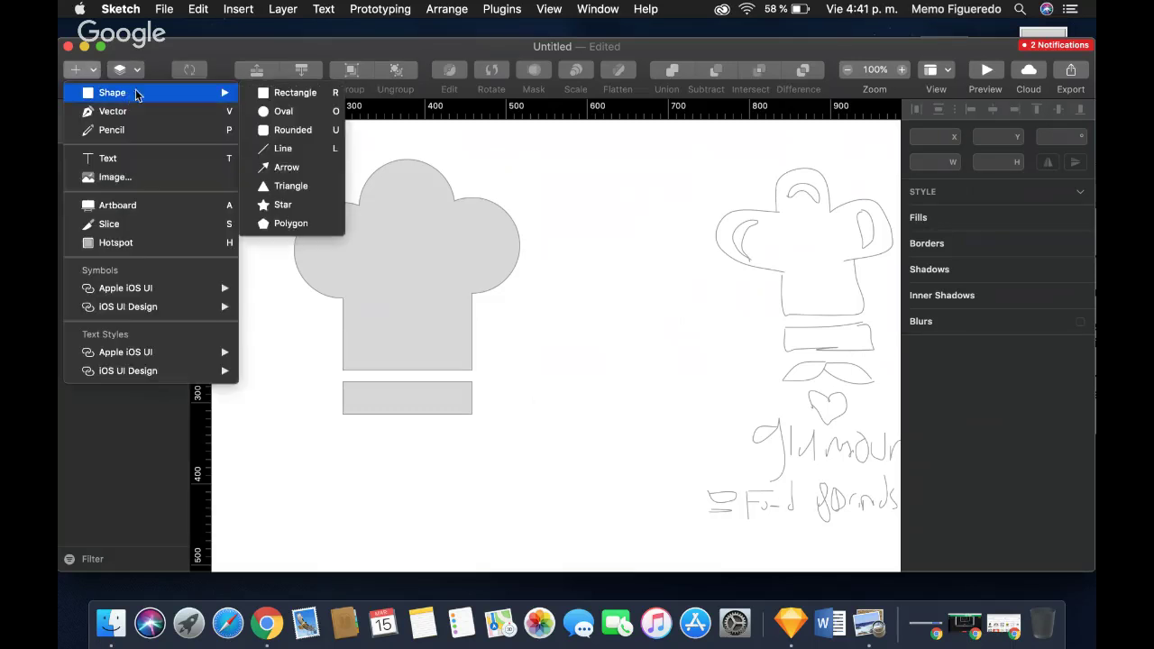
click(283, 111)
drag(570, 307, 626, 394)
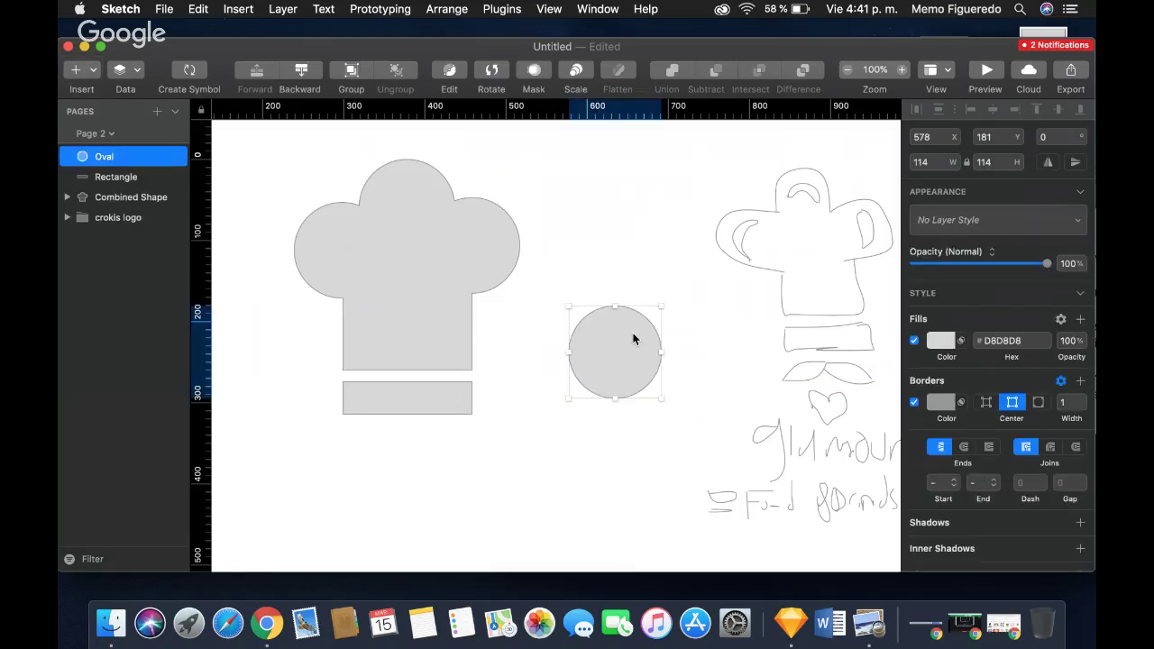
Duplicate the circle, offset the copy about 23 px to the right, and subtract it from the original to form a crescent.
key(super+d)
mouse_move(633, 339)
mouse_down()
mouse_move(686, 334)
mouse_move(653, 337)
mouse_up()
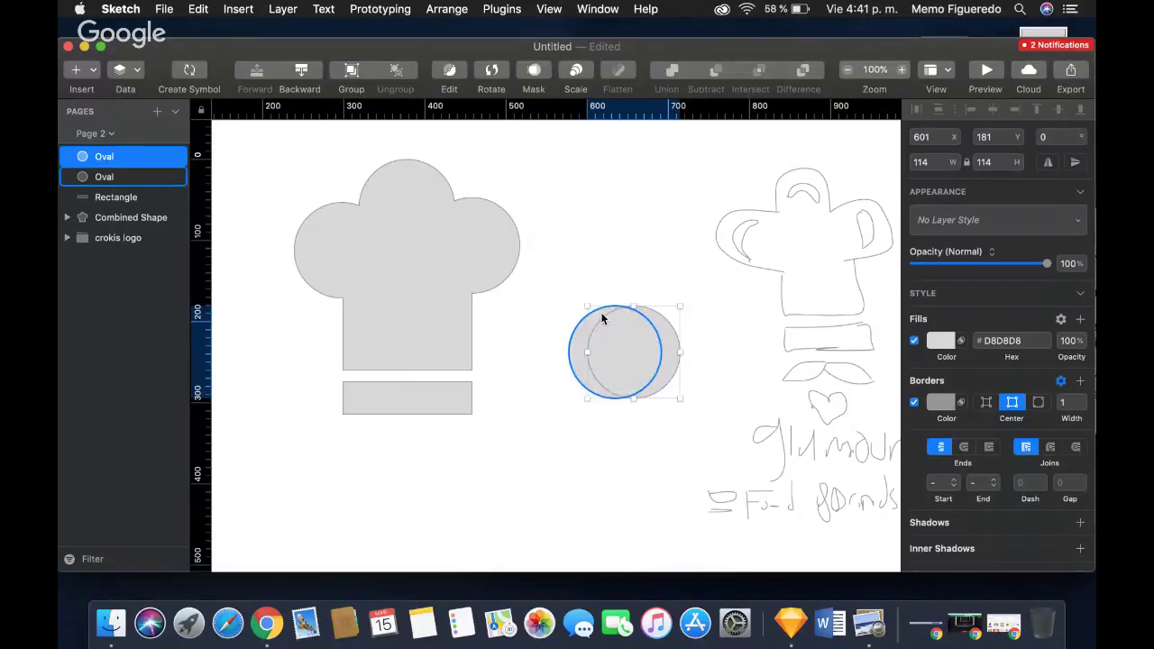
click(632, 430)
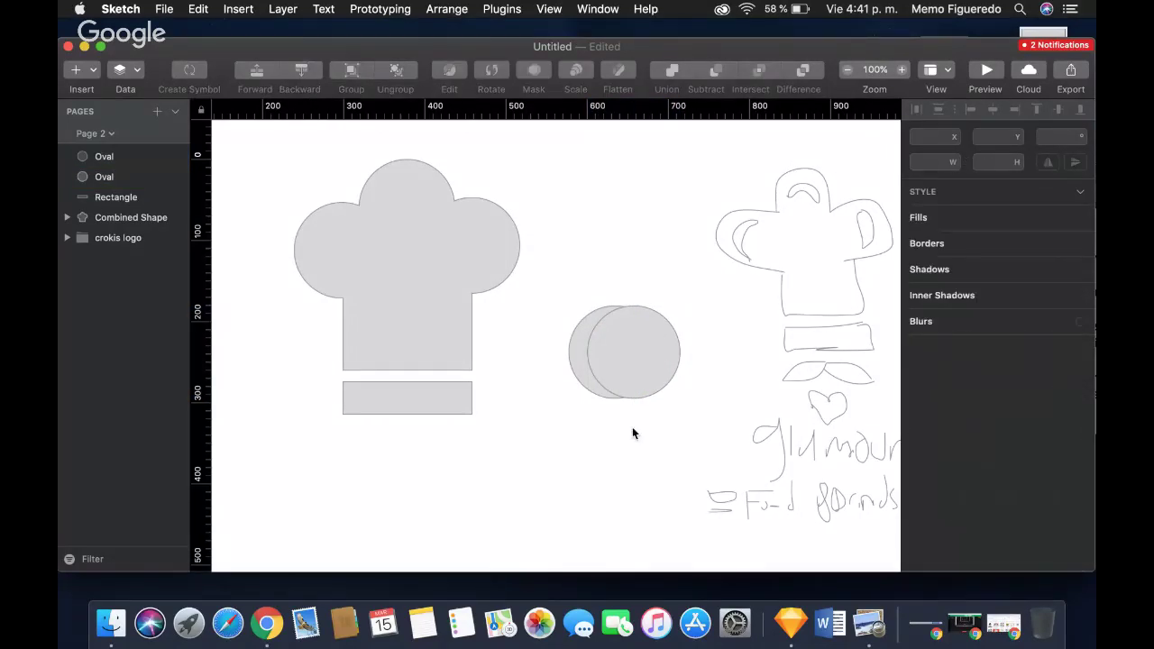
drag(631, 411, 616, 232)
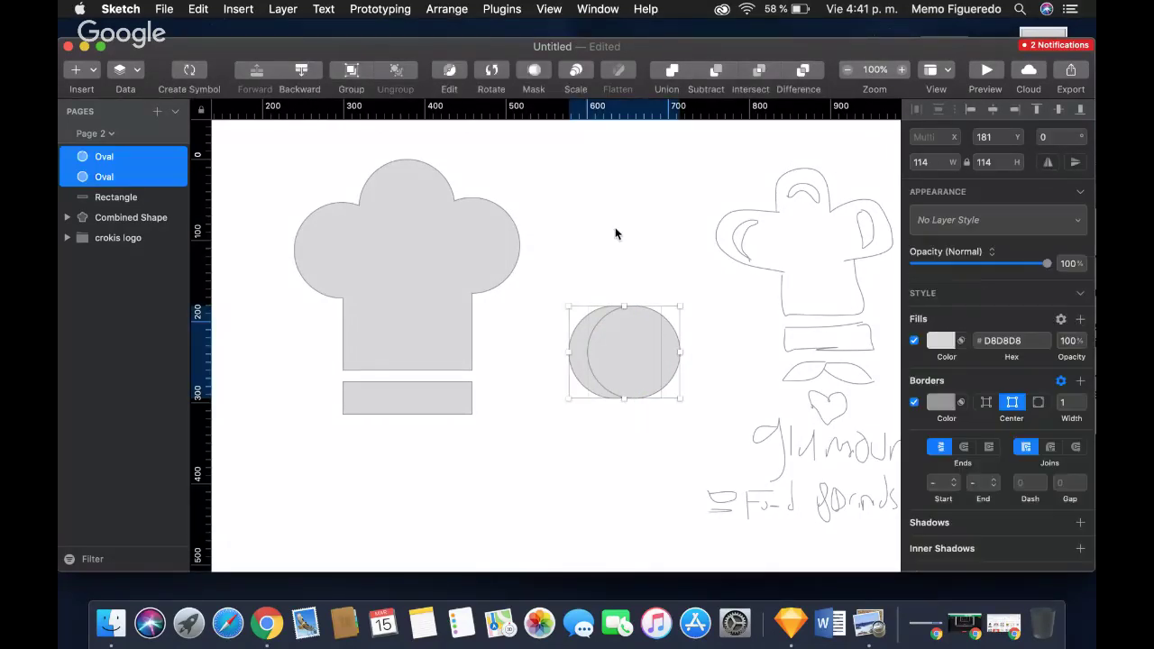
click(710, 72)
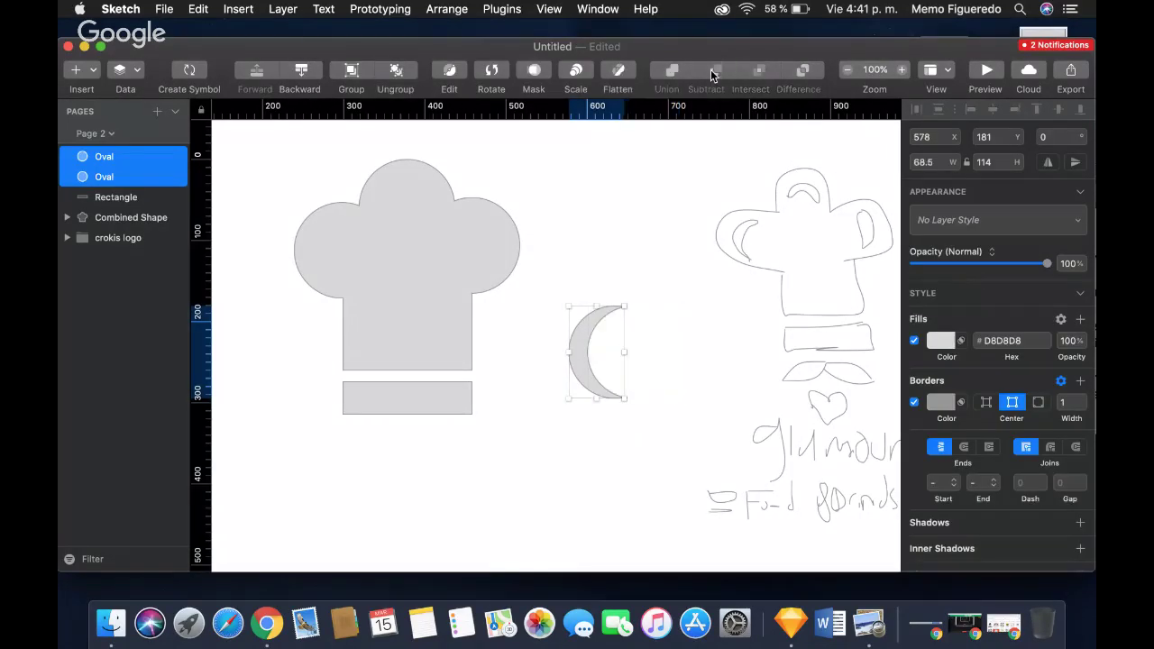
Scale the crescent down to about 49 by 81 px, place it inside the hat's left lobe, and duplicate it in place.
click(631, 299)
drag(588, 321, 566, 286)
drag(599, 358, 314, 262)
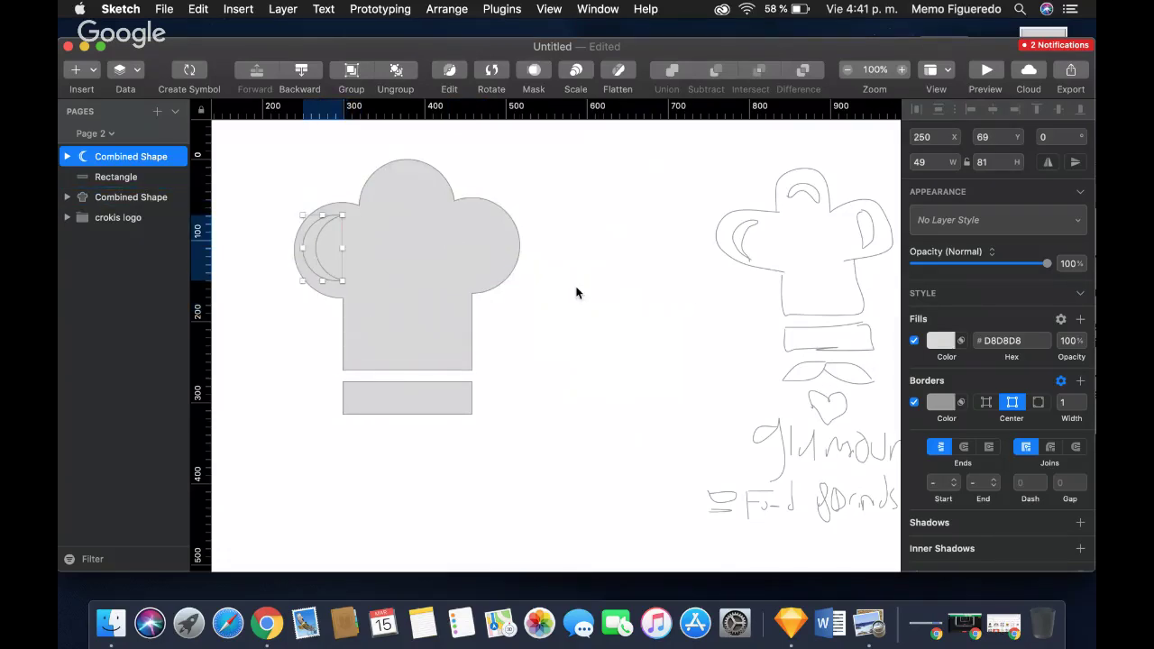
key(cmd+d)
shift+click(330, 237)
drag(330, 236, 394, 218)
key(cmd+z)
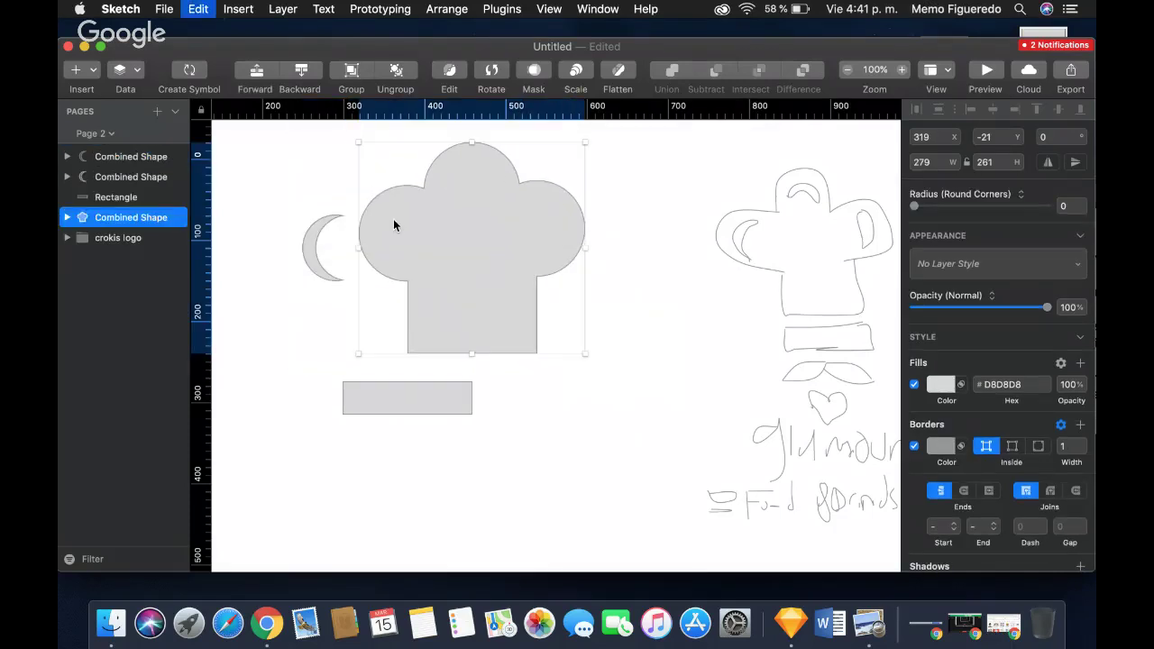
Move the crescent copy from the left lobe into the hat's top lobe, at about X 354, Y 11.
click(316, 239)
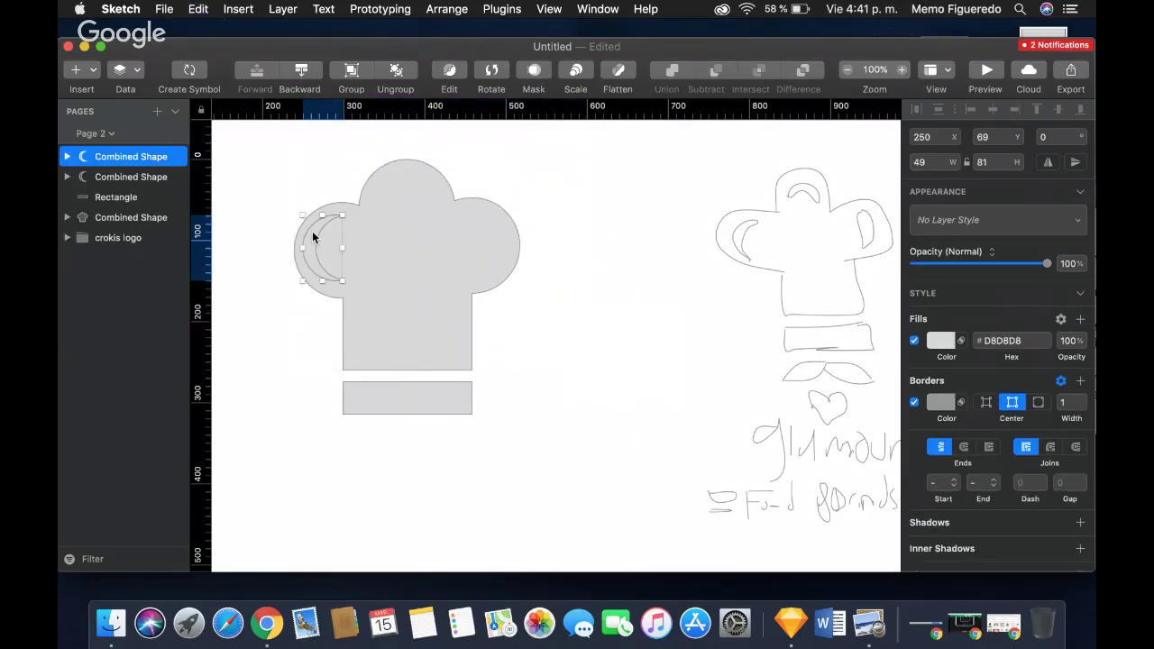
key(Right)
key(Right)
key(Right)
key(Right)
key(Right)
key(Right)
key(Right)
key(Right)
key(Right)
key(Right)
key(Right)
key(Right)
key(Right)
key(Right)
key(Right)
key(Right)
key(Right)
key(Right)
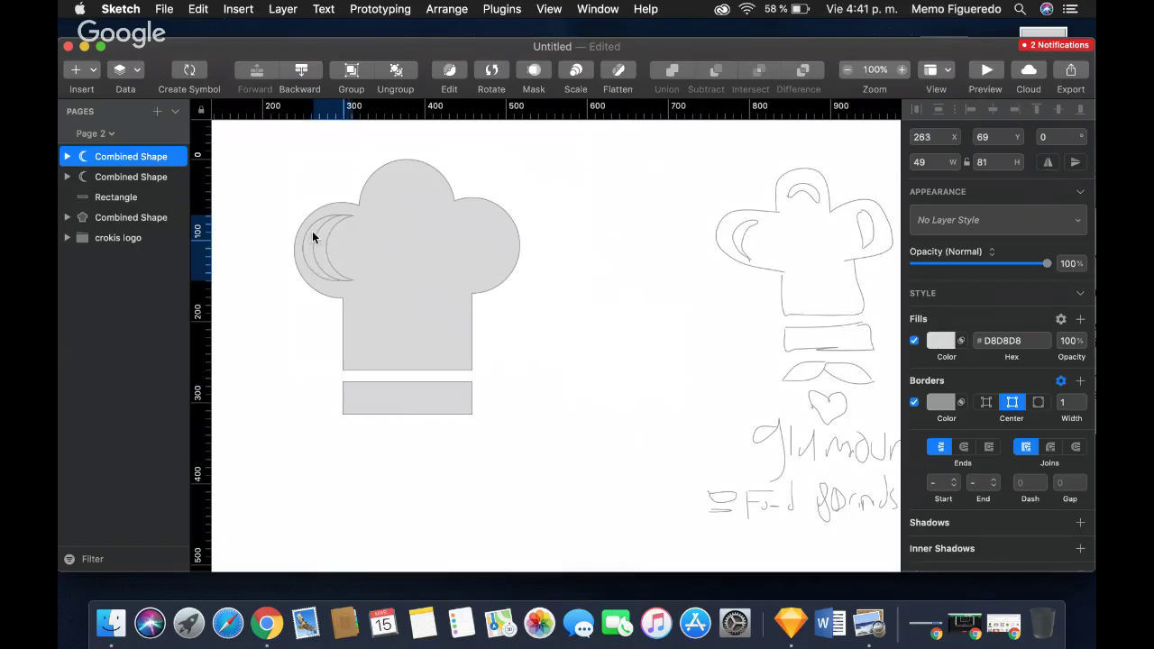
key(Right)
key(Right)
key(Right)
key(Right)
key(Right)
key(Right)
key(Right)
key(Right)
key(Right)
key(Right)
key(Right)
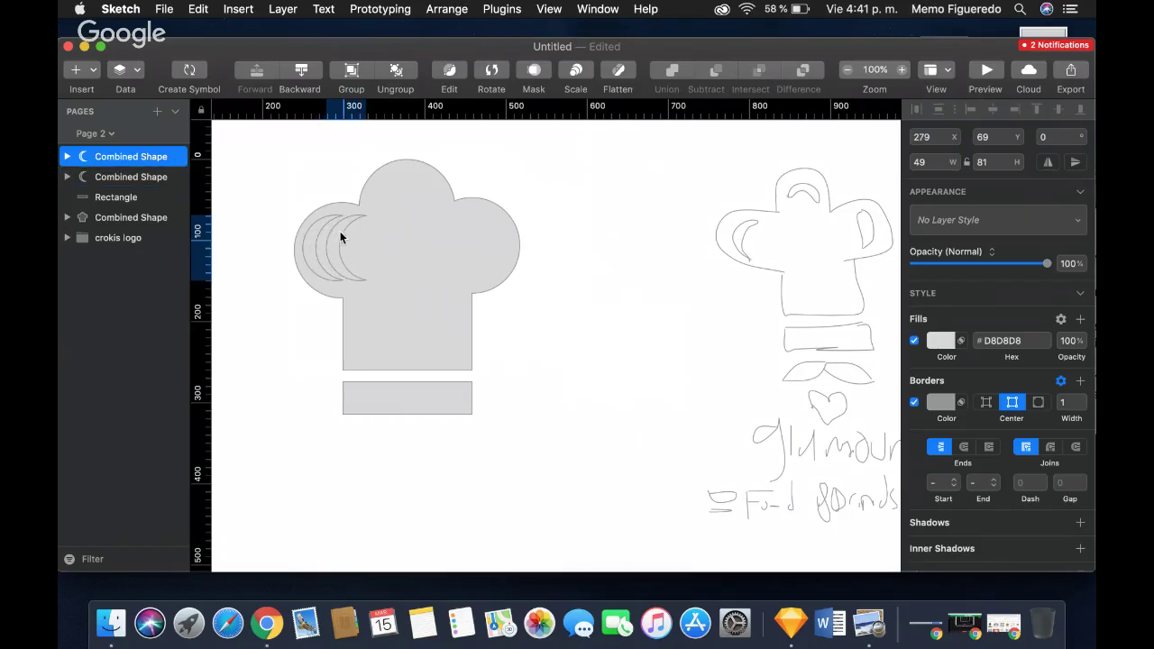
key(Right)
key(Right)
key(Right)
key(Right)
key(Right)
key(Right)
key(Right)
key(Right)
key(Right)
key(Right)
key(Right)
key(Right)
key(Right)
key(Right)
key(Right)
key(Right)
key(Right)
key(Right)
key(Right)
key(Right)
key(Right)
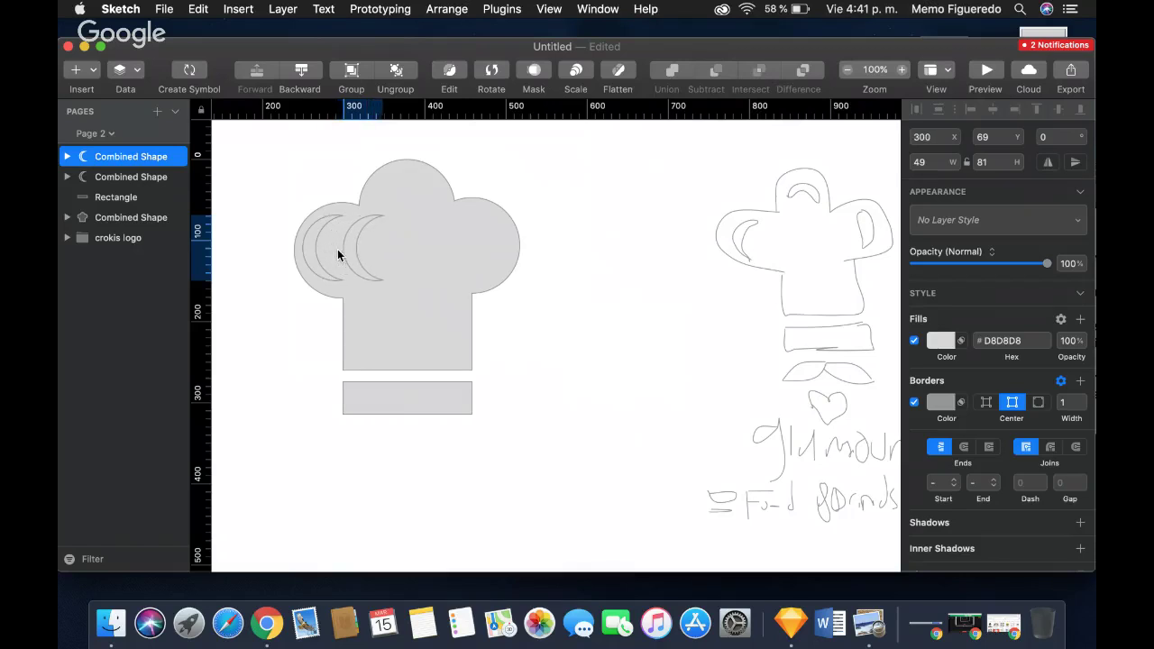
drag(357, 250, 398, 204)
Rotate the crescent in the top lobe to 90° so it arches along the lobe's upper curve.
click(493, 70)
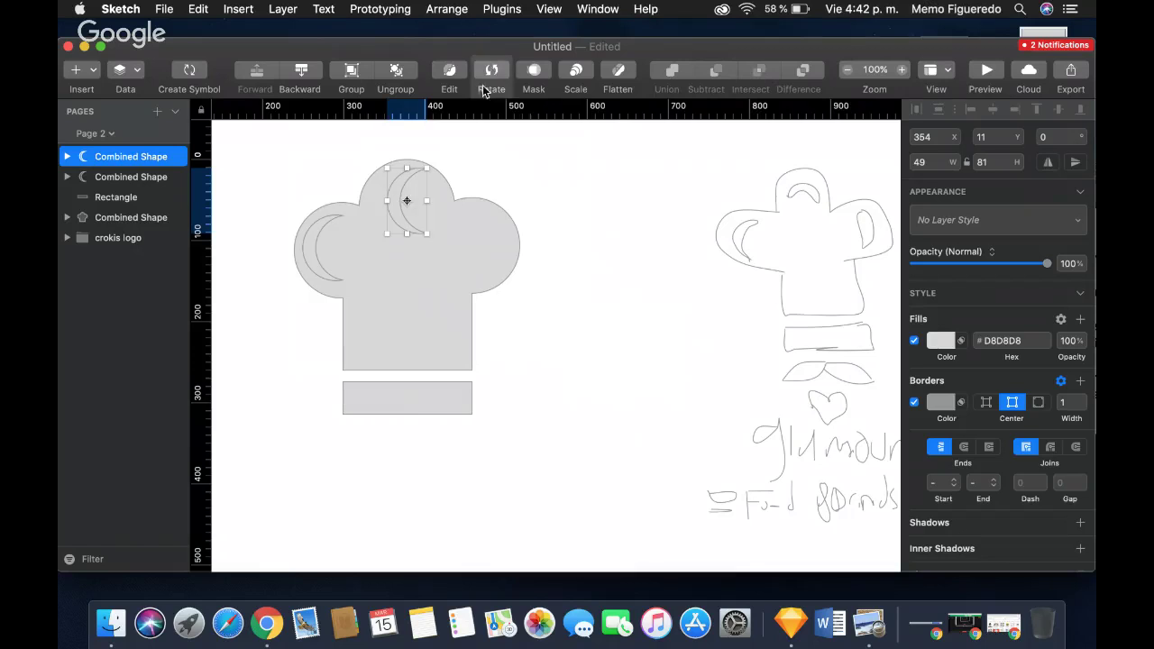
drag(455, 172, 445, 268)
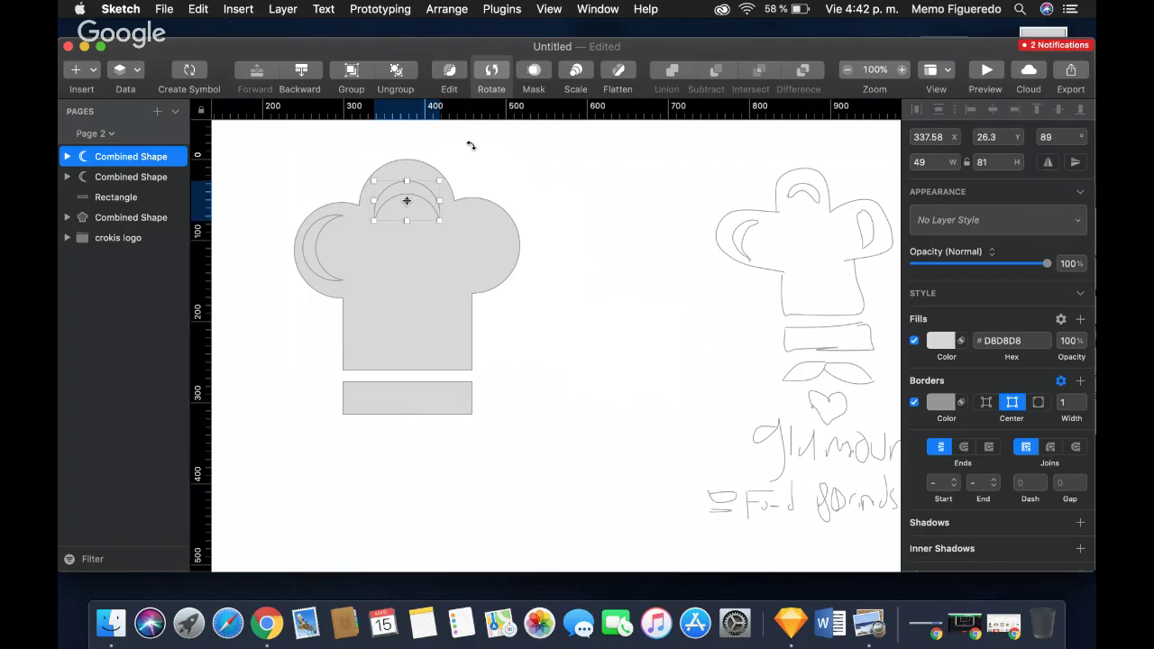
click(495, 83)
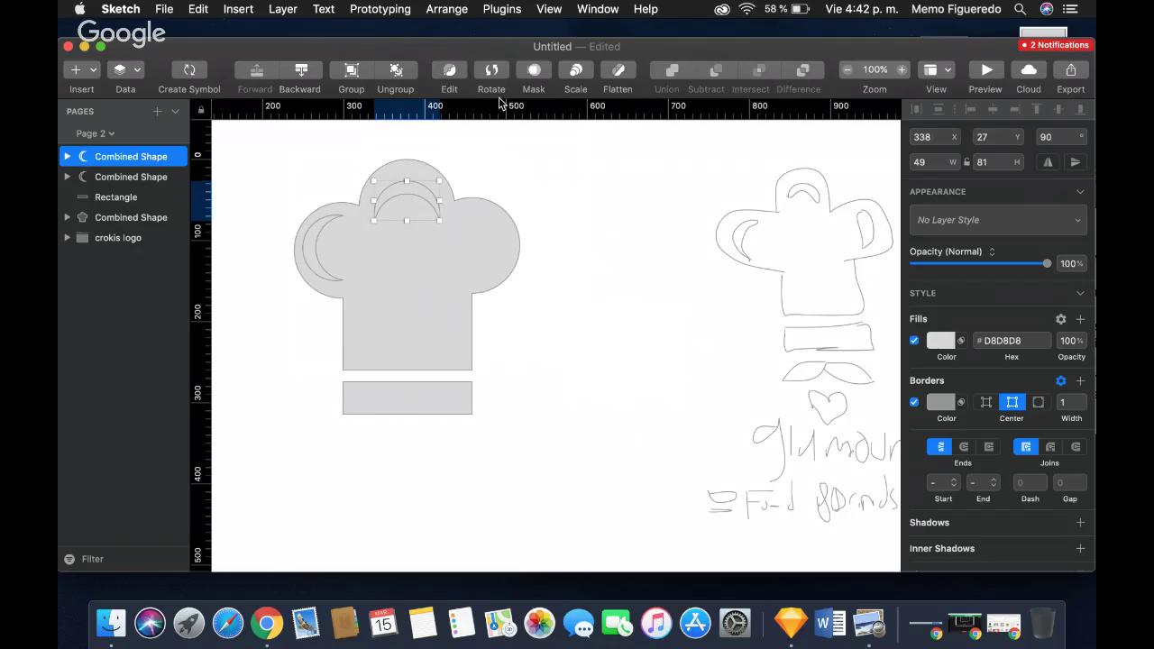
Nudge the arched crescent up to about Y 10 and slightly right to sit evenly inside the top lobe.
key(Up)
key(Up)
key(Up)
key(Up)
key(Up)
key(Up)
key(Up)
key(Up)
key(Up)
key(Up)
key(Up)
key(Up)
key(Up)
key(Up)
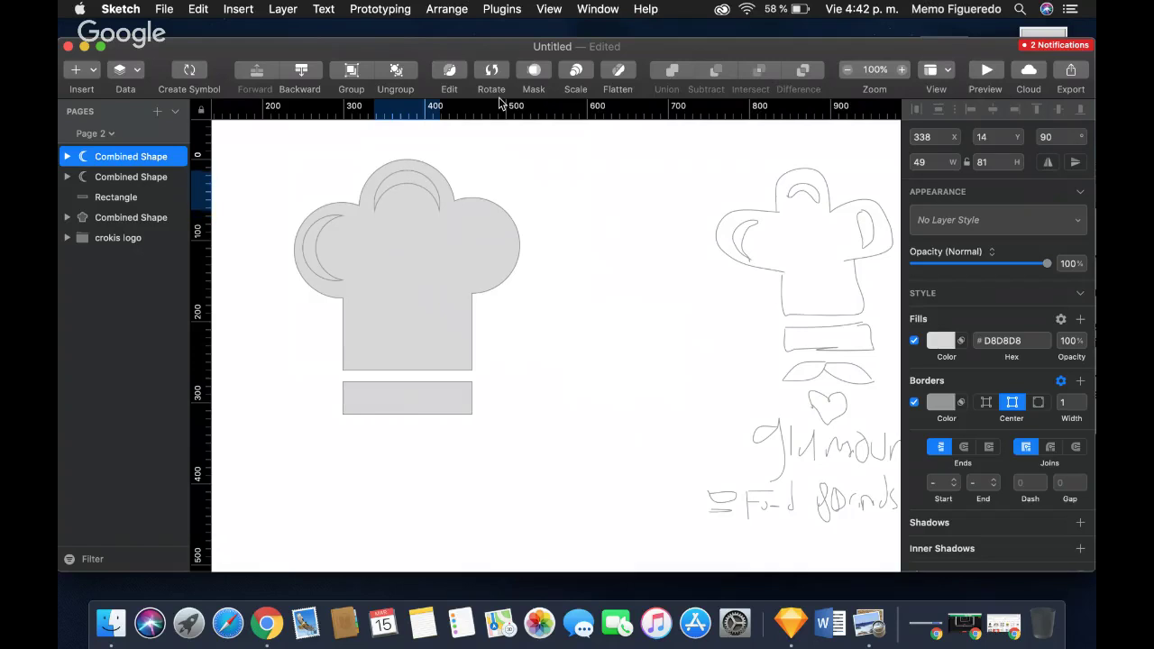
key(Up)
key(Up)
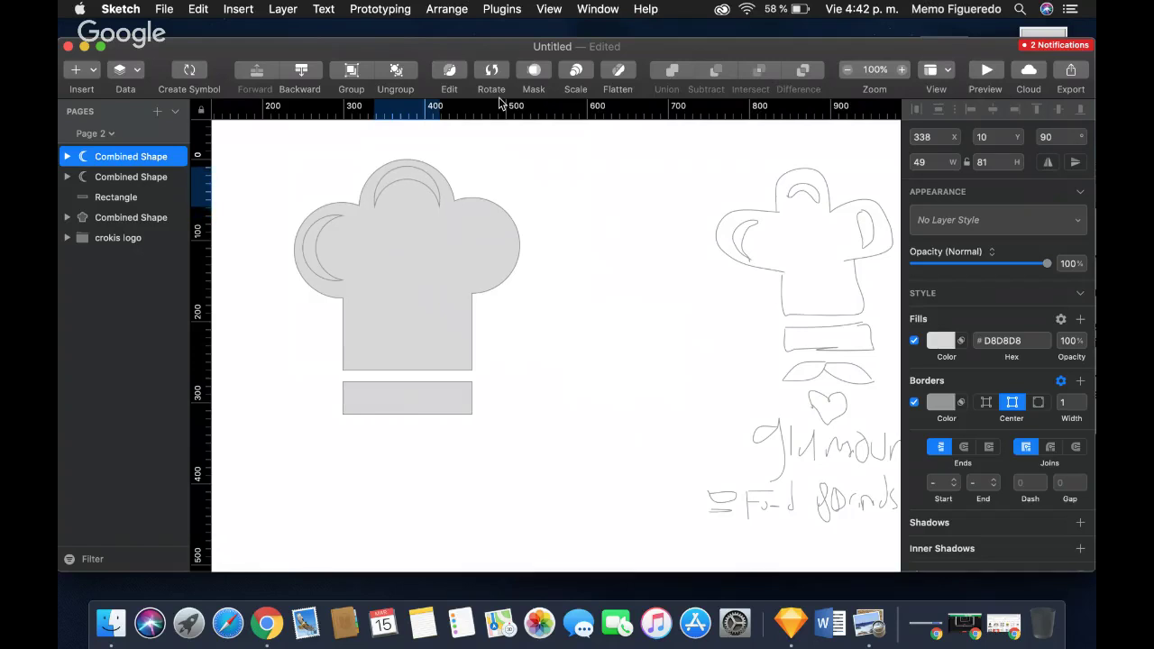
key(Right)
Copy the top lobe's crescent into the hat's right lobe and rotate the copy to 180°.
click(563, 236)
click(409, 180)
drag(409, 180, 474, 235)
click(492, 72)
drag(551, 281, 406, 360)
click(578, 345)
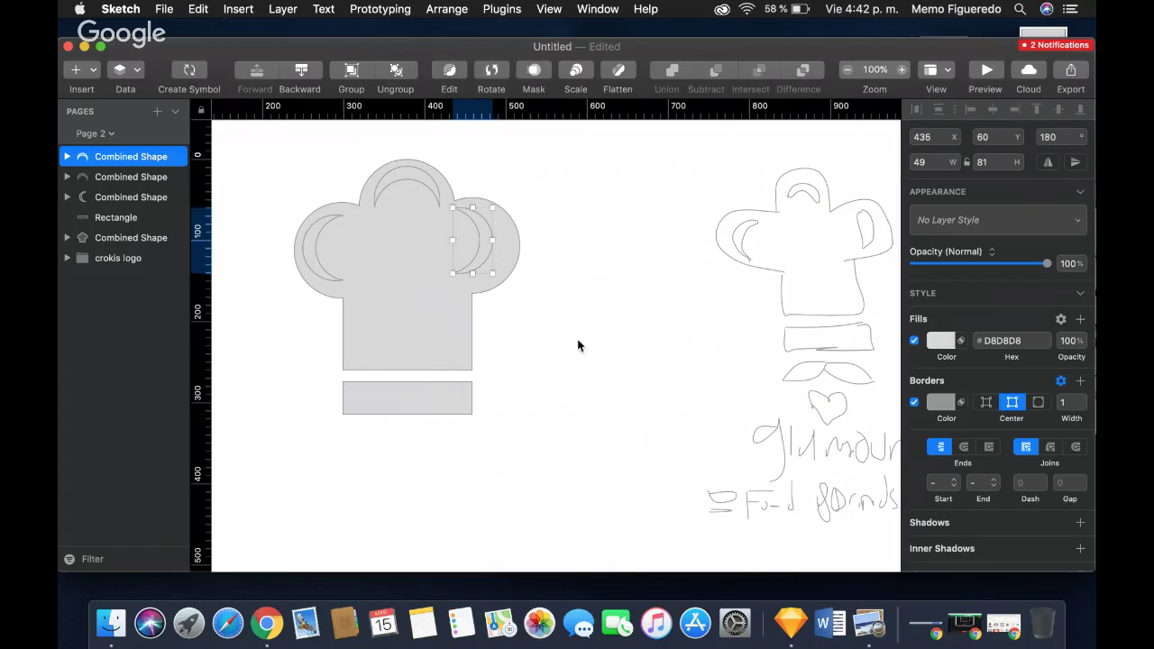
Nudge the right lobe's crescent outward to about X 439, keeping it at Y 60.
key(Right)
key(Right)
key(Right)
key(Right)
key(Right)
key(Right)
key(Right)
key(Right)
key(Right)
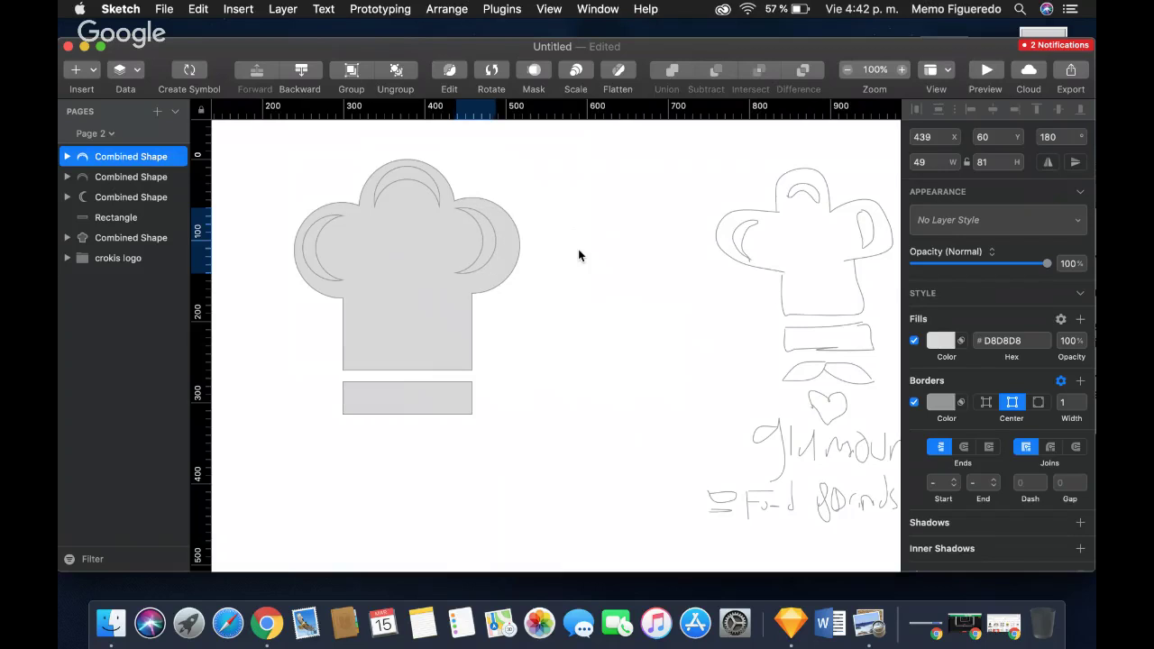
Position the crescent inside the hat's right lobe at X 461, Y 64.
key(Right)
key(Right)
key(Right)
key(Right)
key(Right)
key(Right)
key(Right)
key(Right)
key(Right)
key(Down)
key(Right)
key(Right)
key(Right)
key(Right)
key(Right)
key(Right)
key(Down)
key(Down)
key(Down)
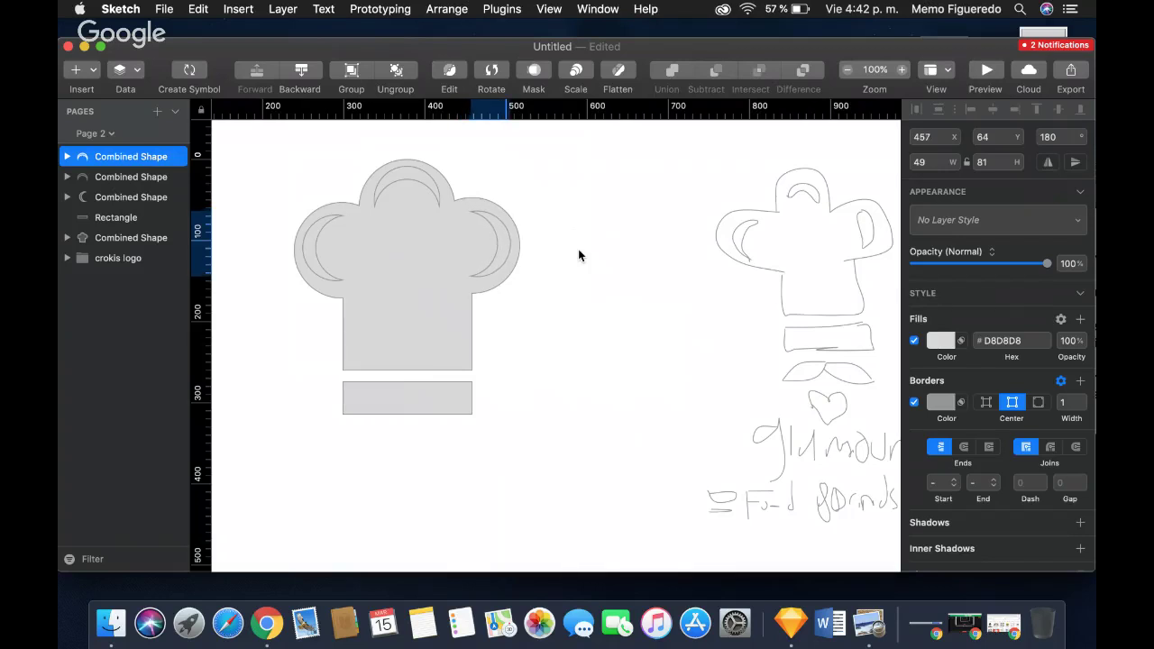
key(Right)
key(Right)
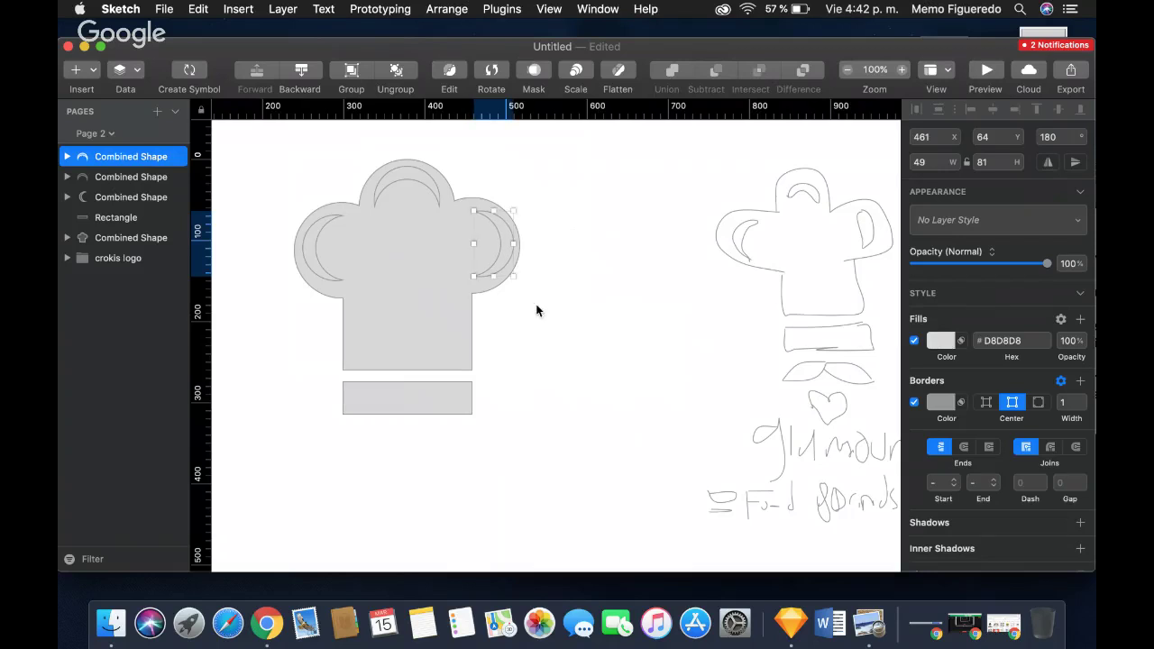
click(680, 178)
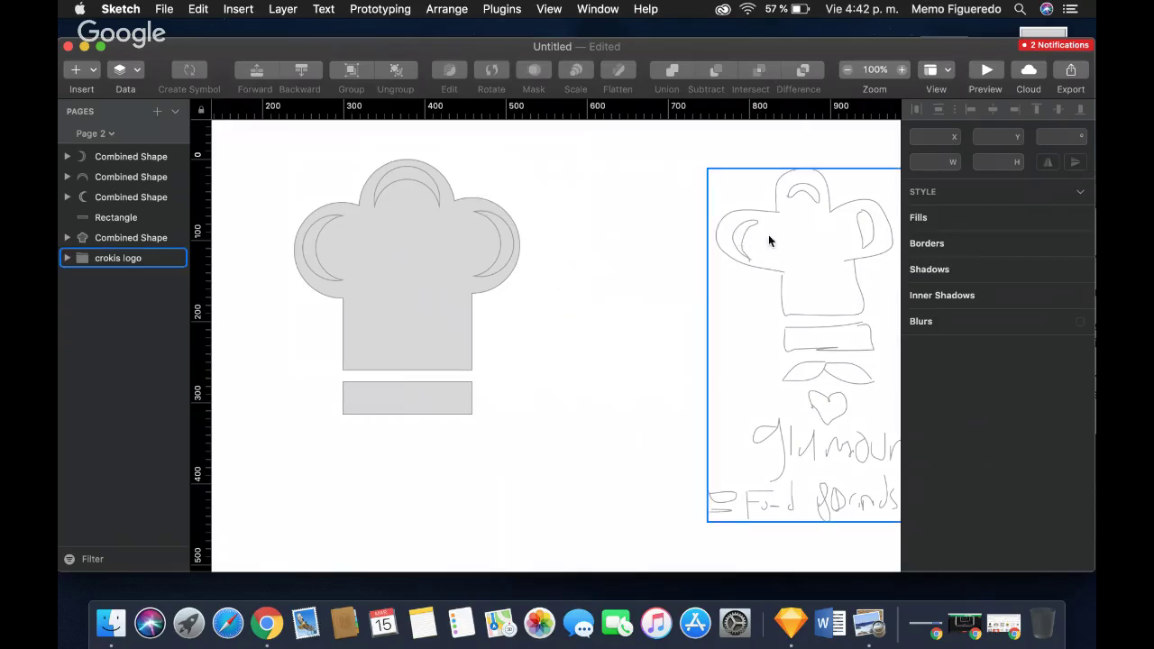
Group the chef hat outline together with its three crescent shapes.
click(391, 401)
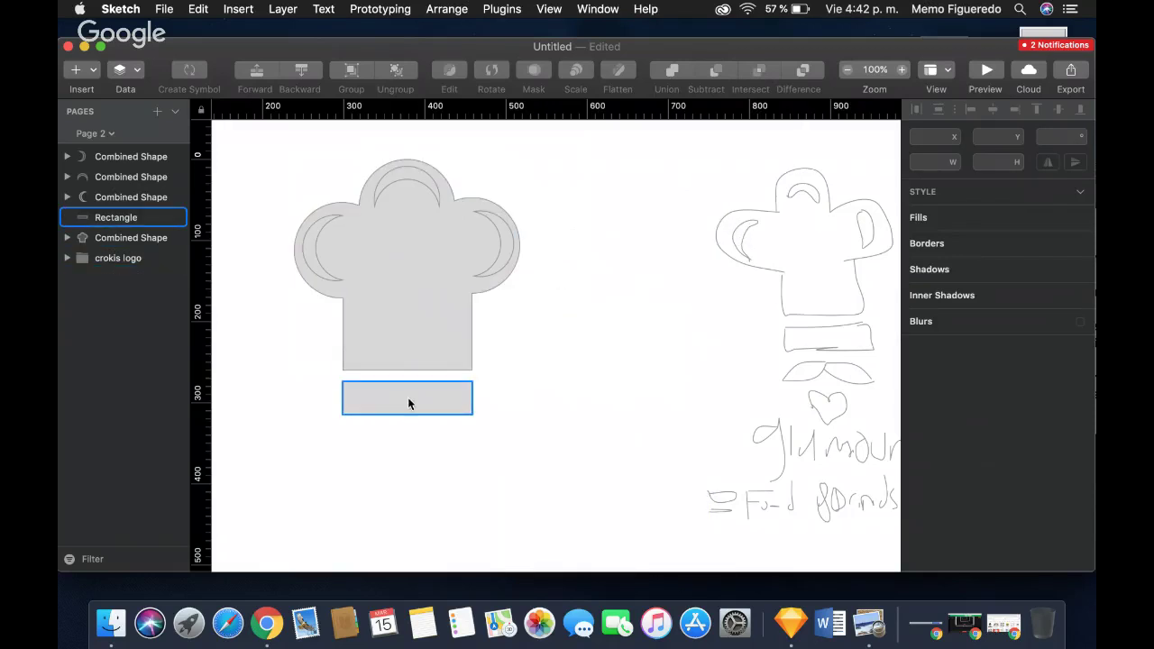
scroll(492, 432, down, 1)
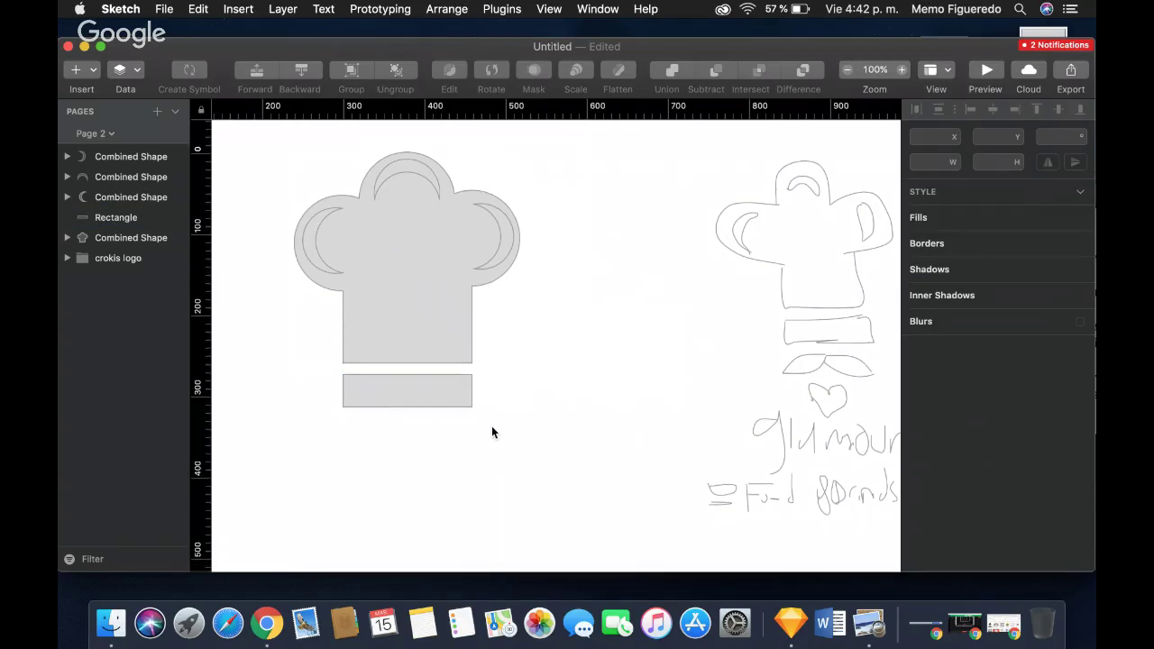
scroll(467, 154, up, 2)
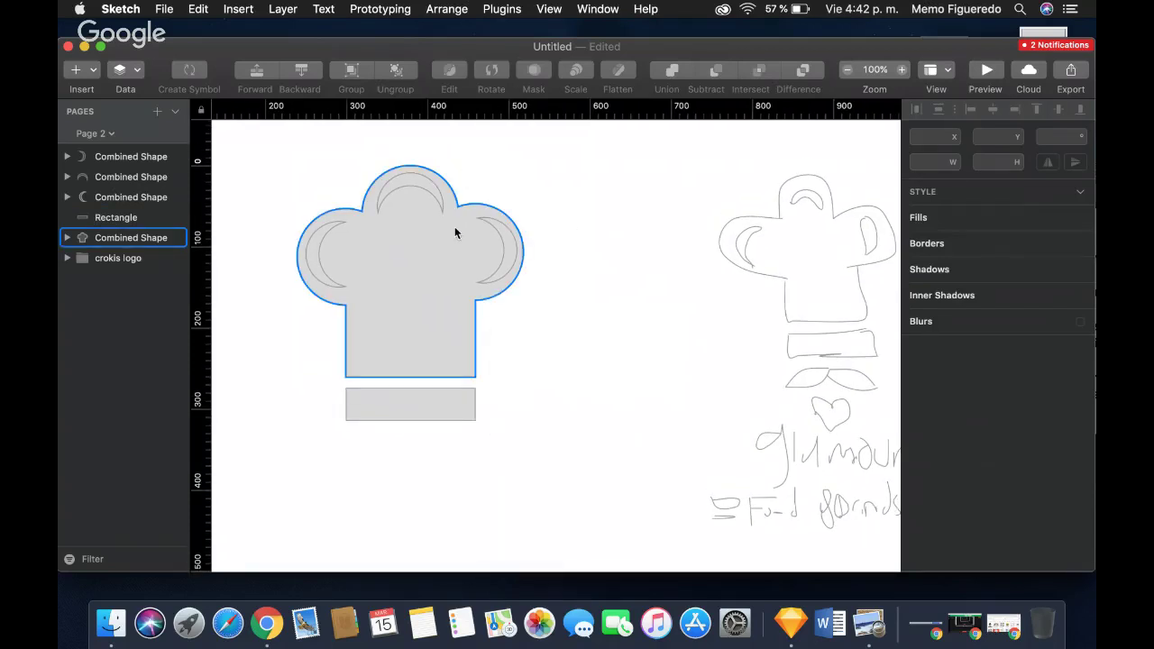
click(116, 235)
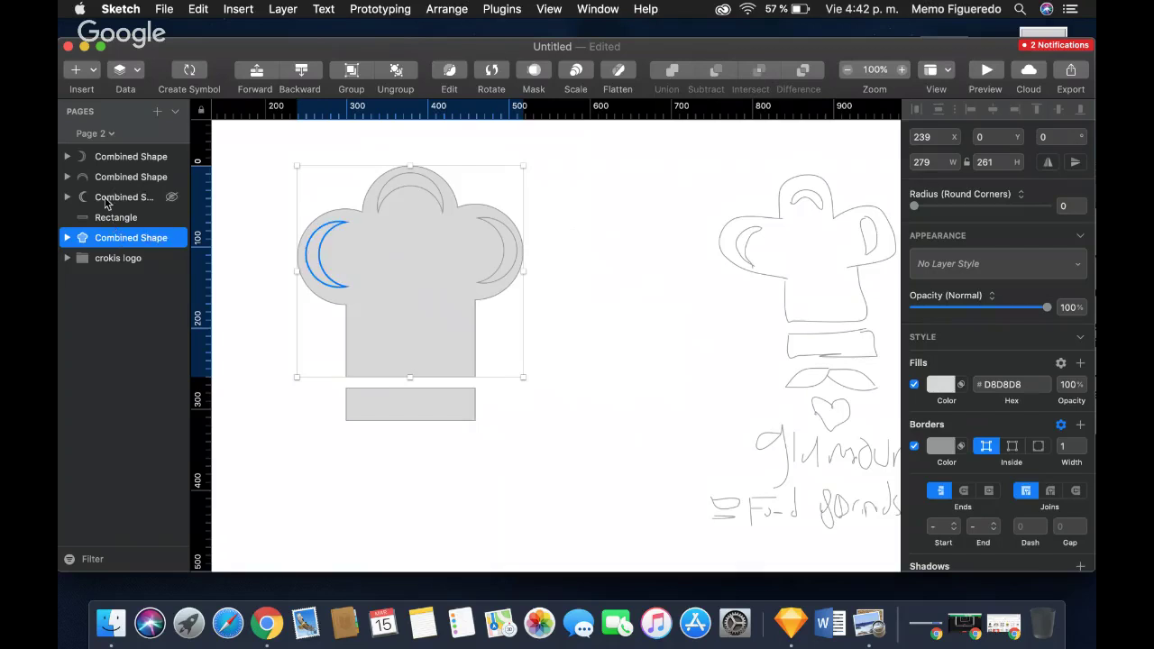
super+click(104, 200)
super+click(104, 177)
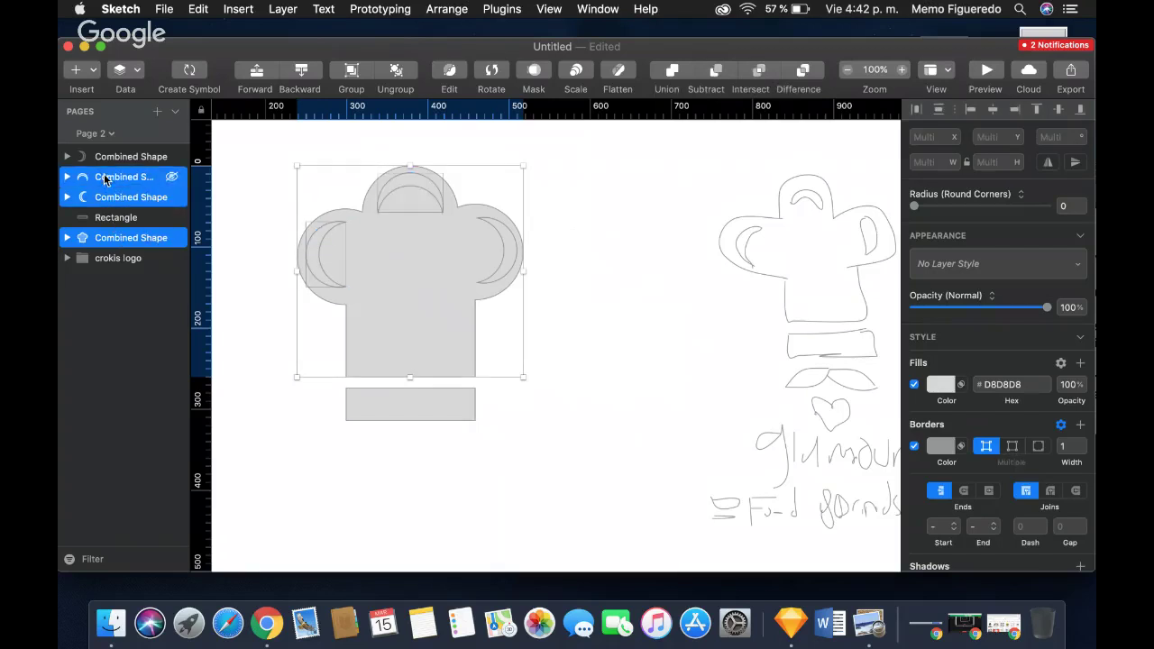
super+click(105, 157)
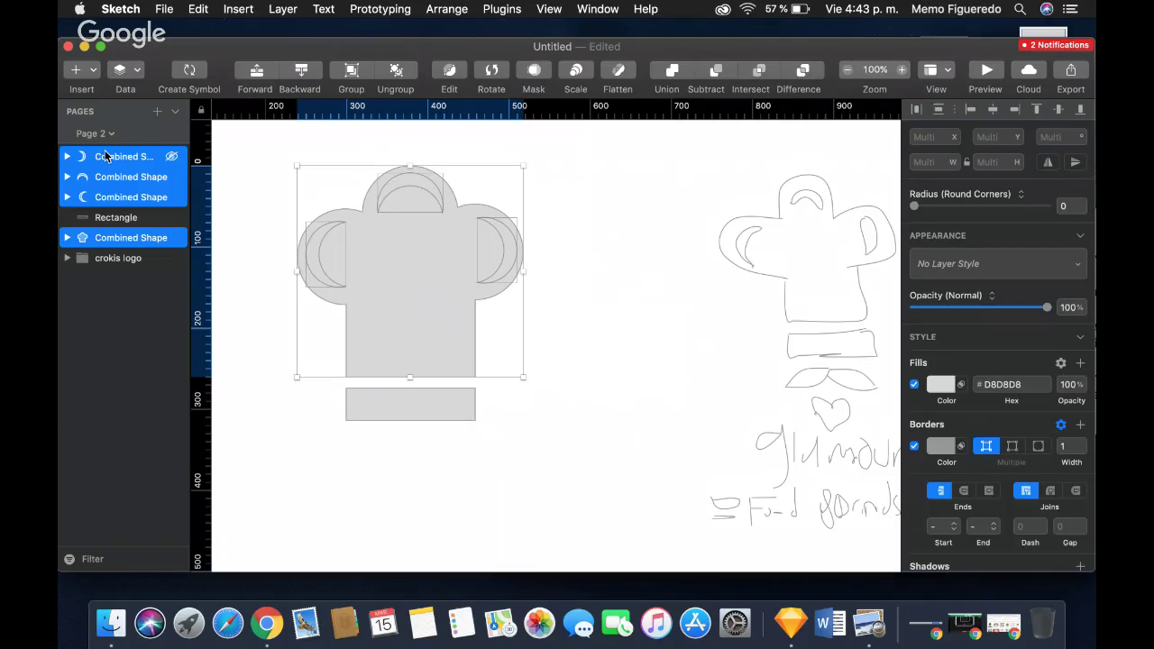
key(super+g)
Rename the new hat group as Sombrero.
double_click(98, 176)
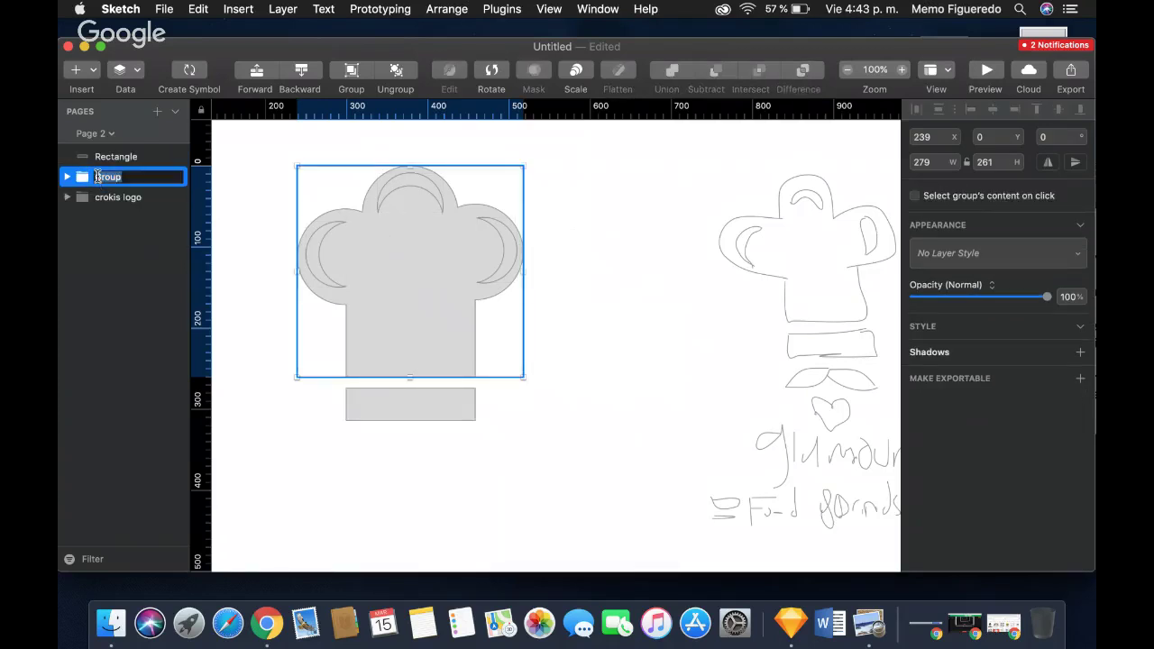
text(Sombrero)
key(Return)
click(592, 240)
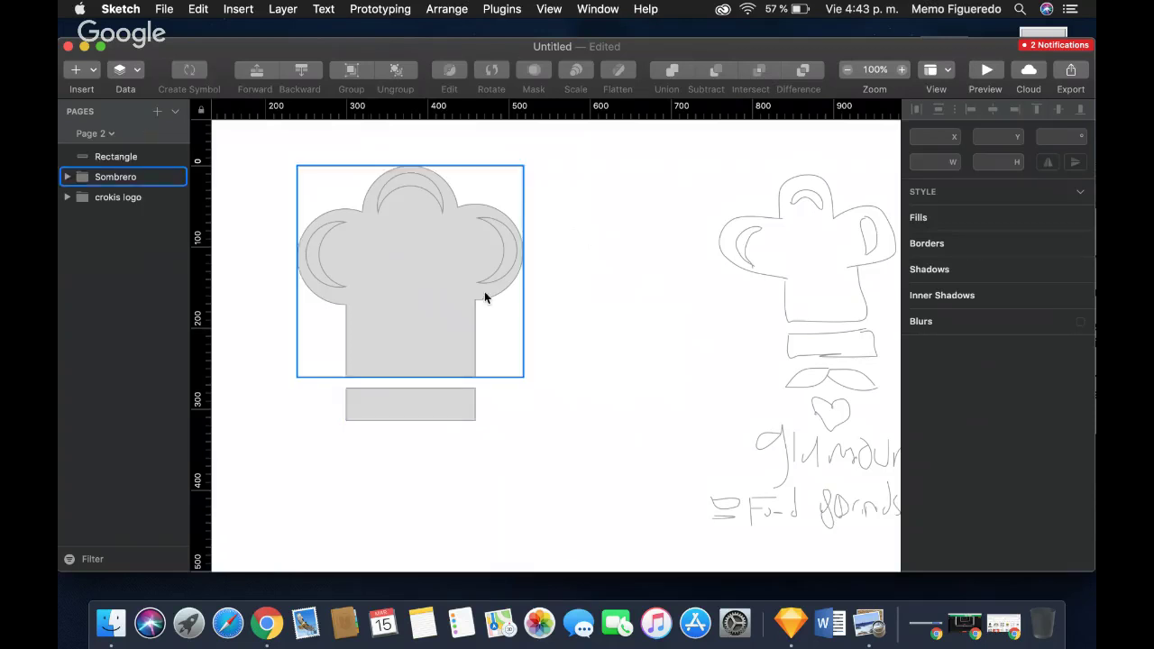
Draw a circle about 109 wide below the hat band and place a duplicate overlapping it horizontally.
scroll(657, 362, down, 2)
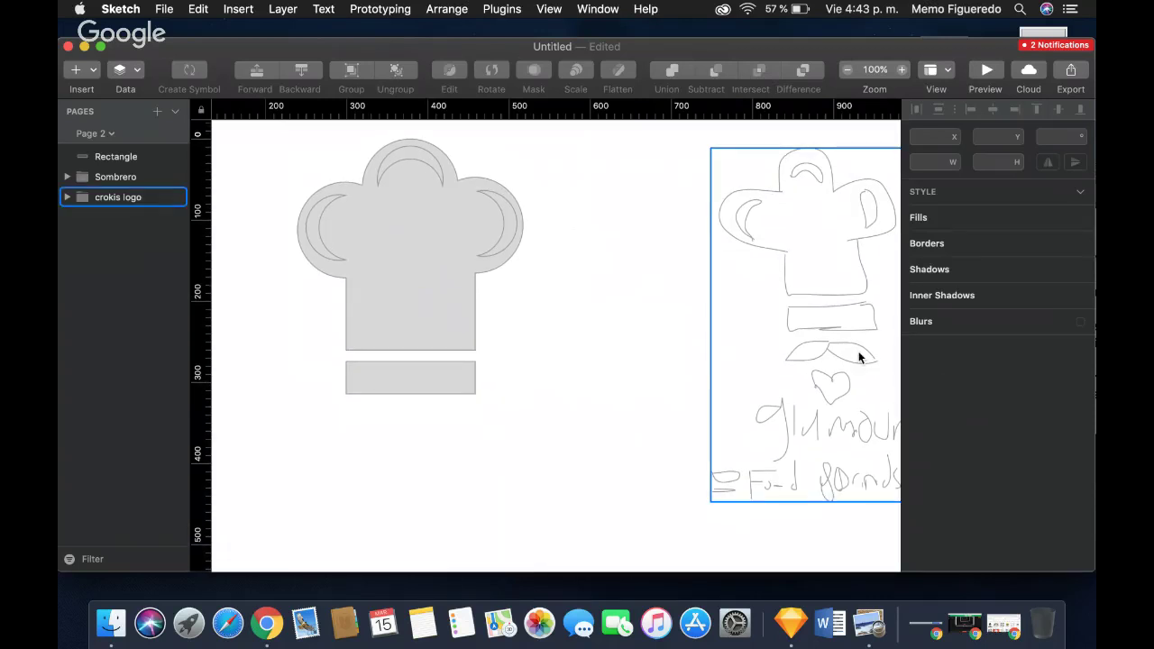
scroll(602, 364, down, 6)
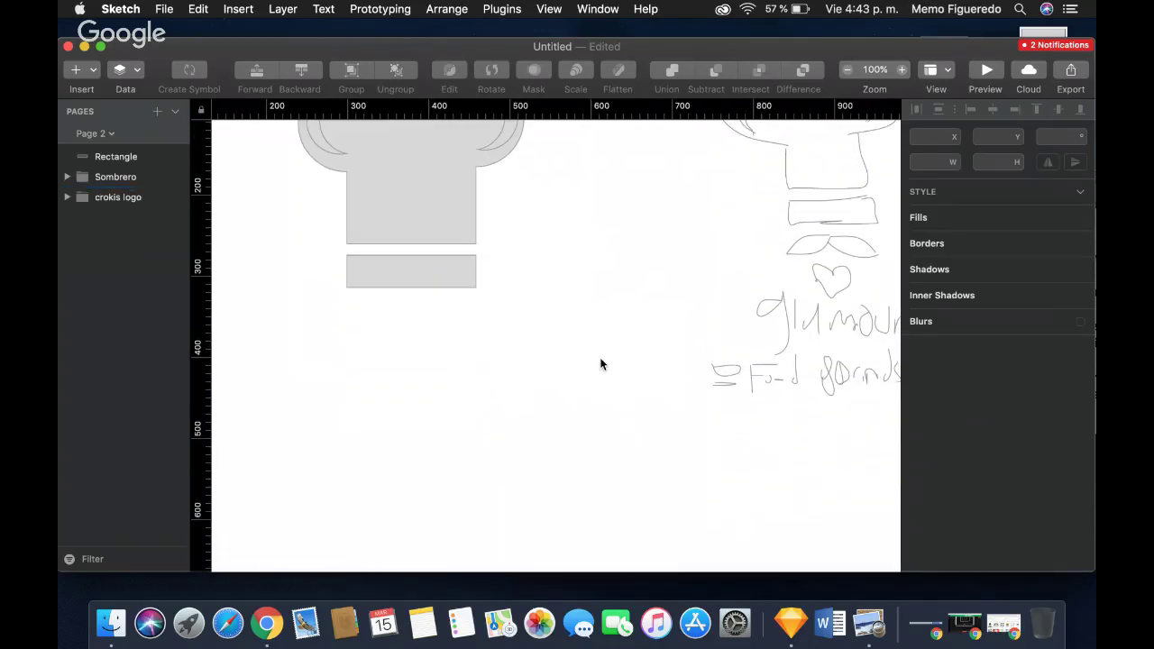
scroll(601, 365, up, 1)
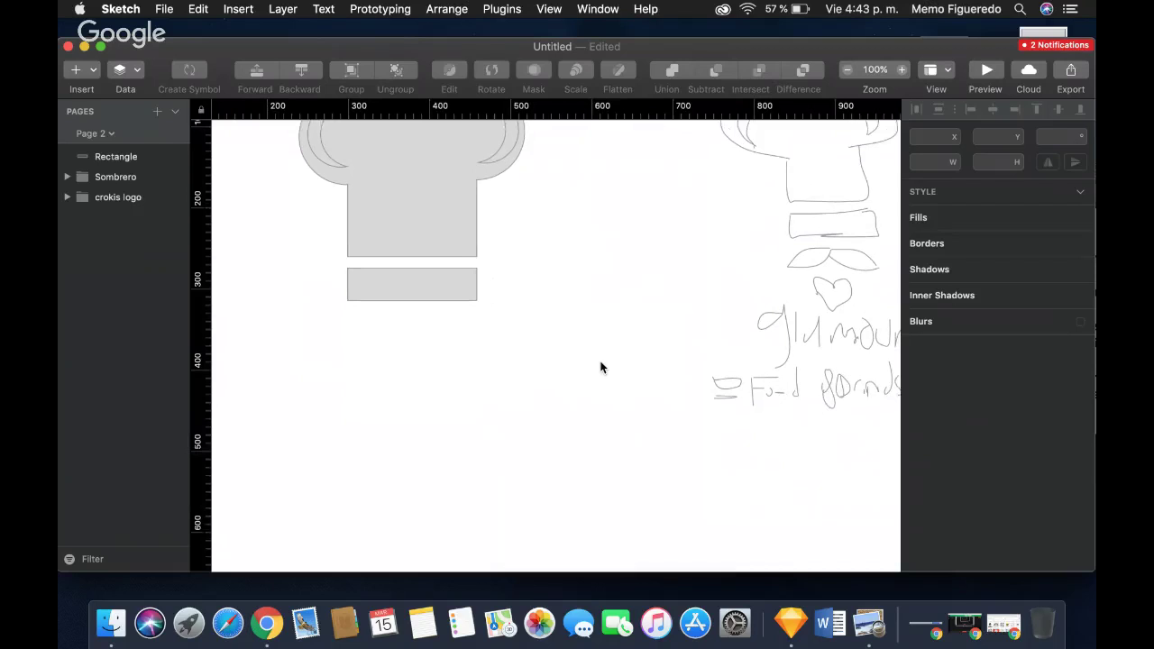
click(97, 70)
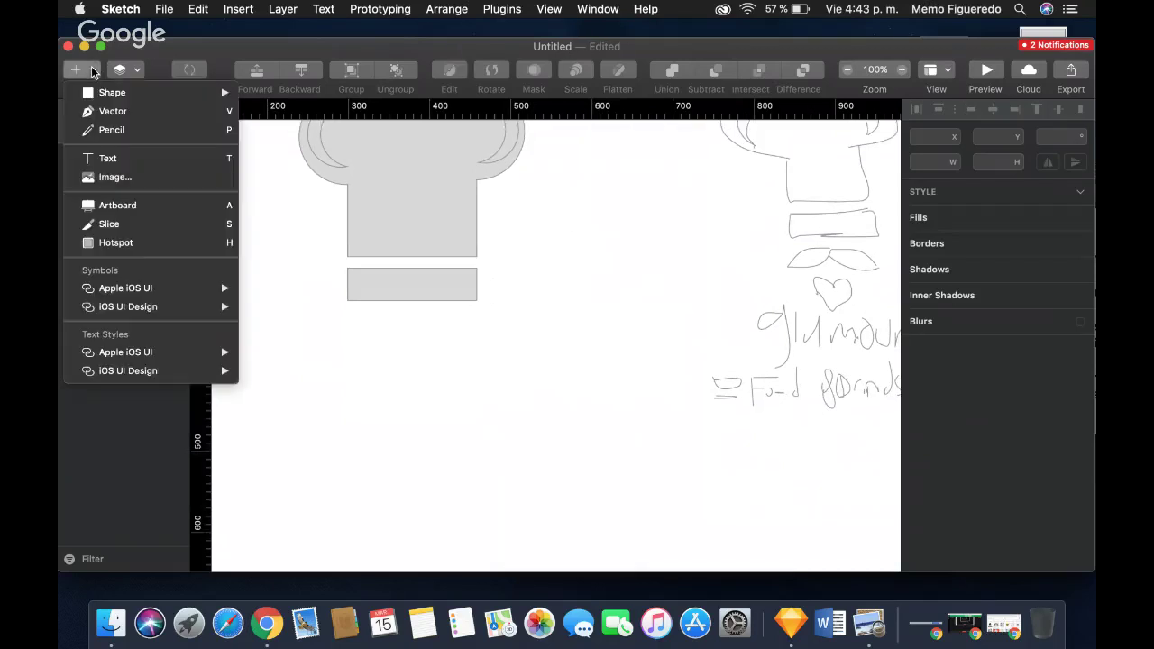
mouse_move(98, 93)
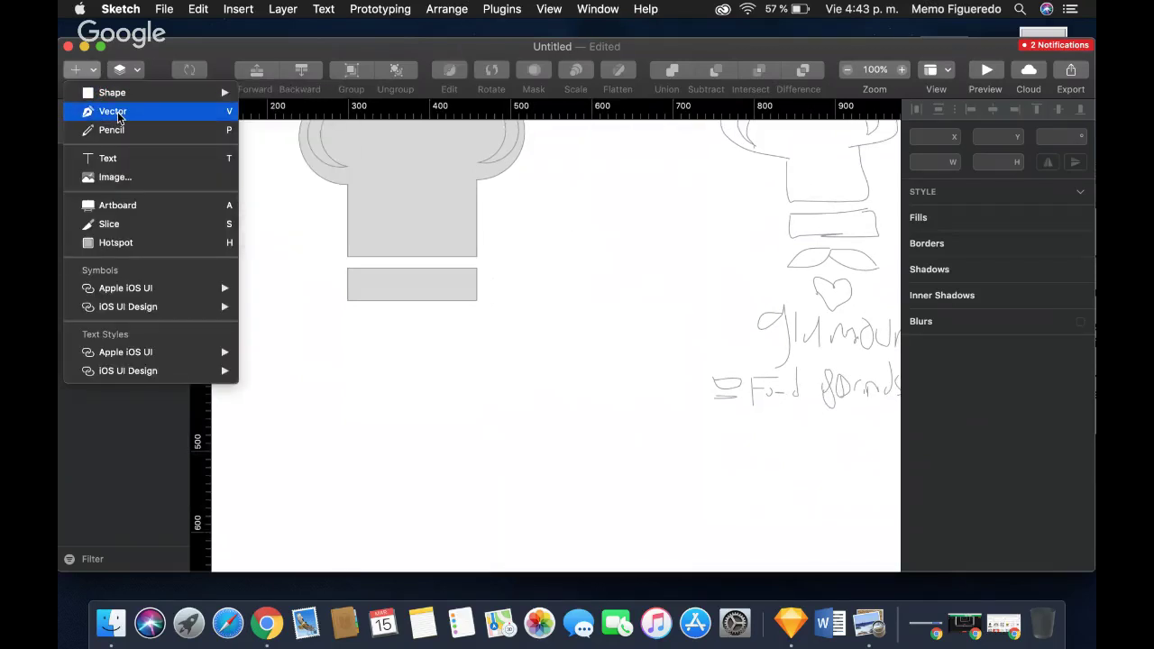
mouse_move(194, 93)
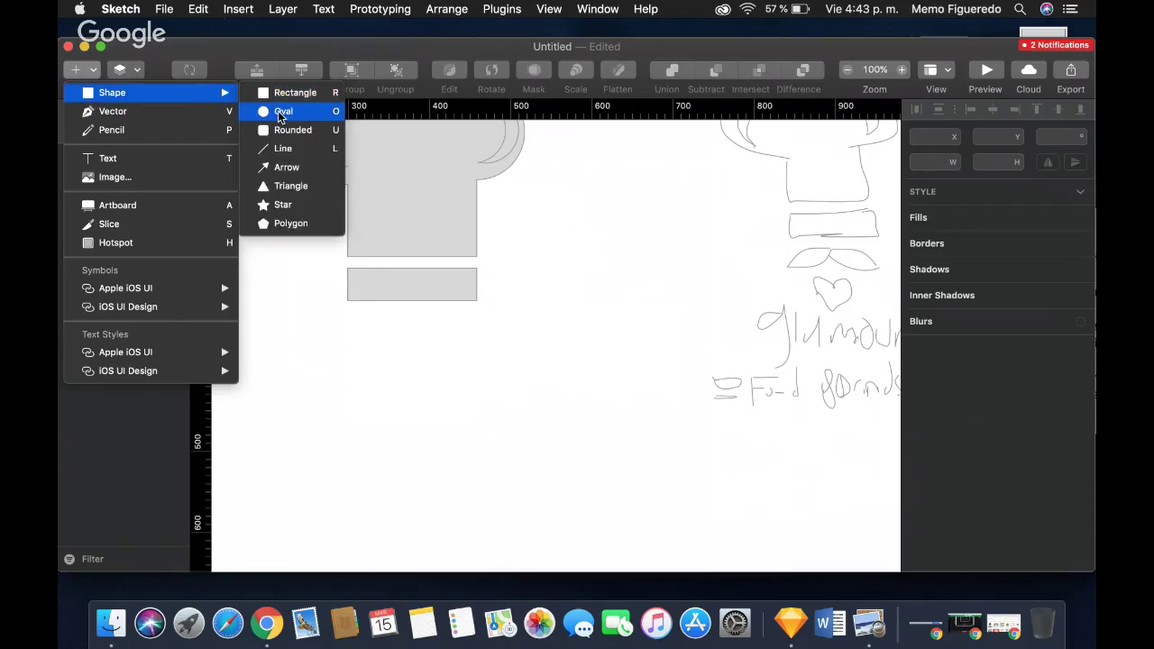
click(281, 112)
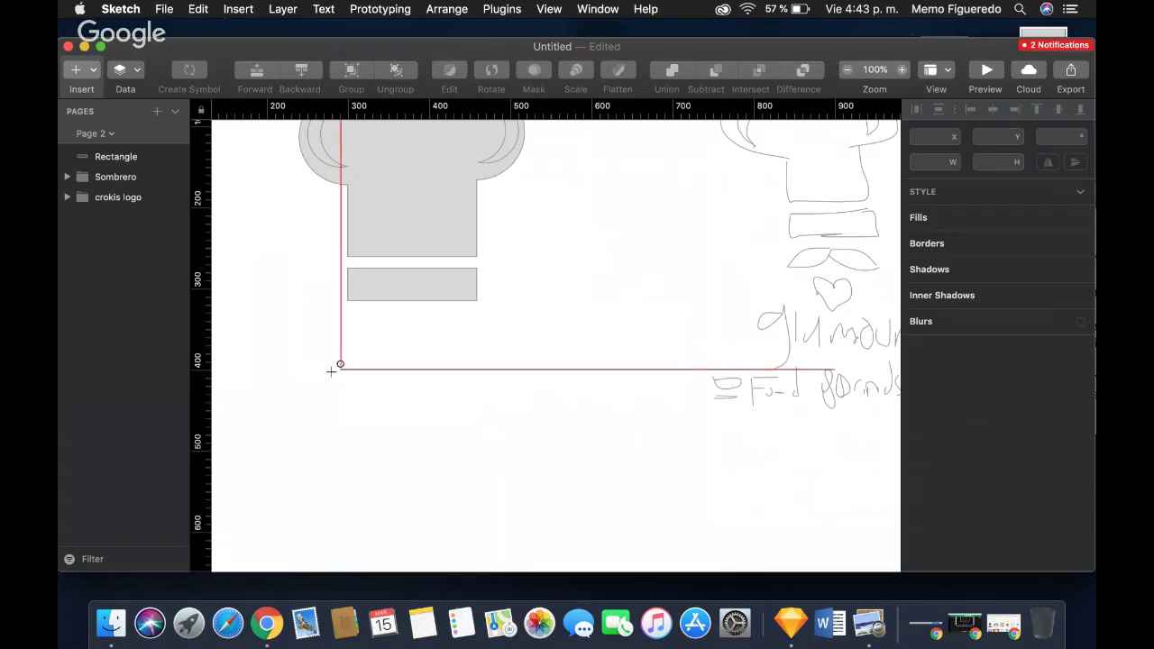
drag(316, 369, 403, 457)
key(super+d)
drag(400, 407, 431, 407)
Try intersecting the two overlapping circles into a lens shape.
drag(484, 486, 329, 385)
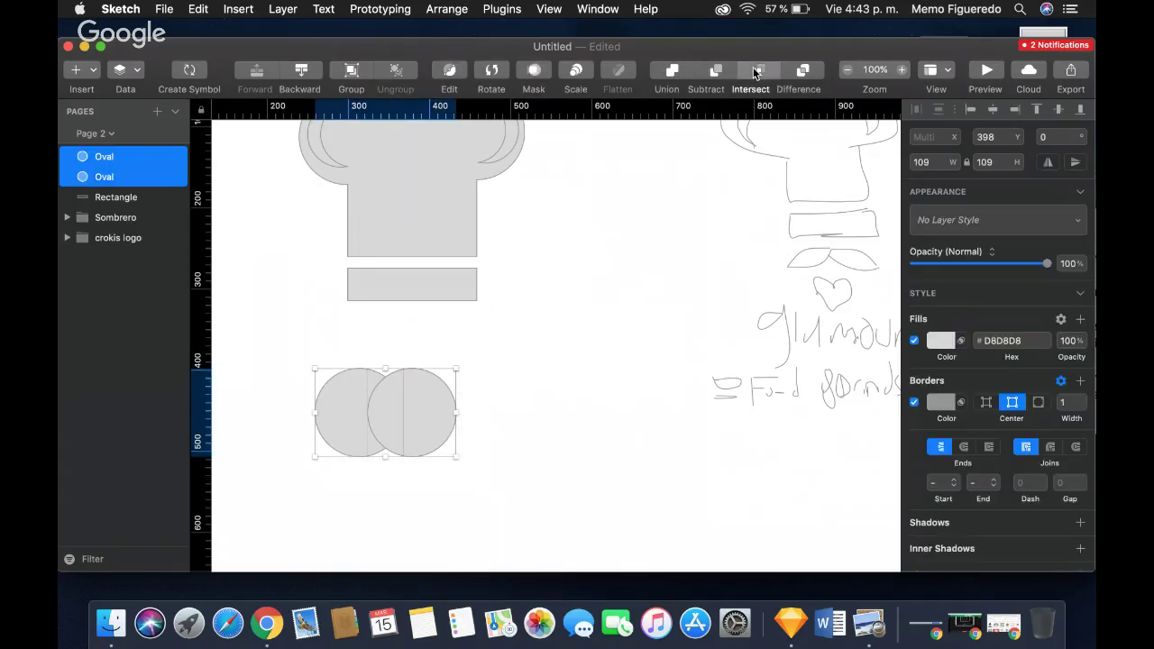
click(754, 69)
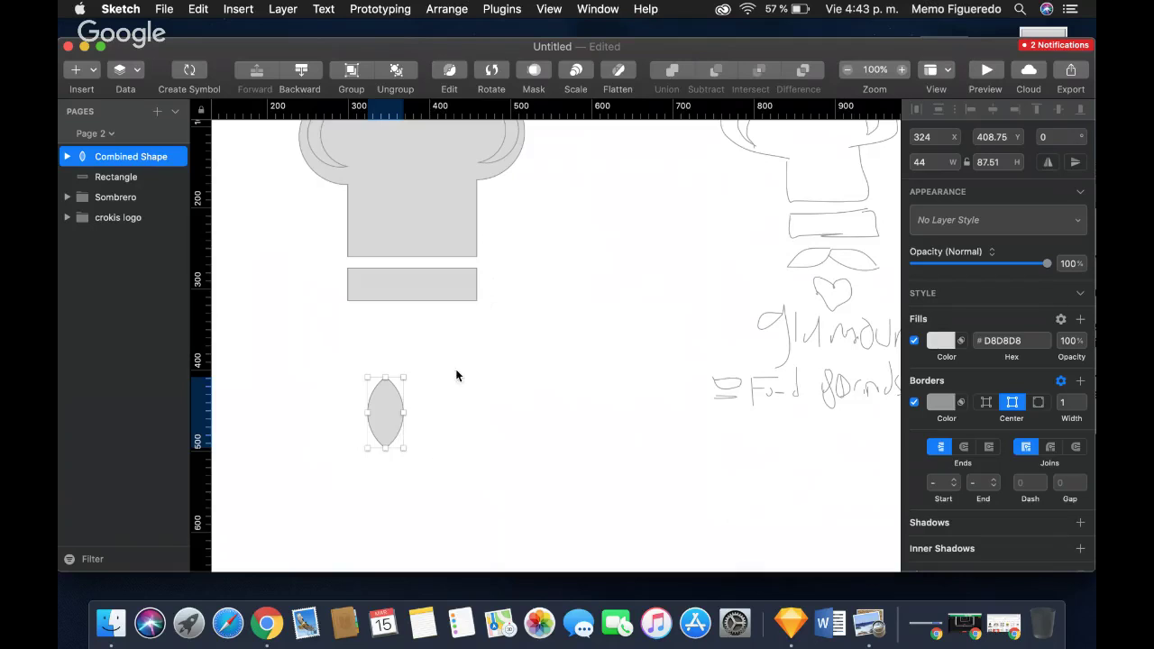
key(super+c)
key(super+z)
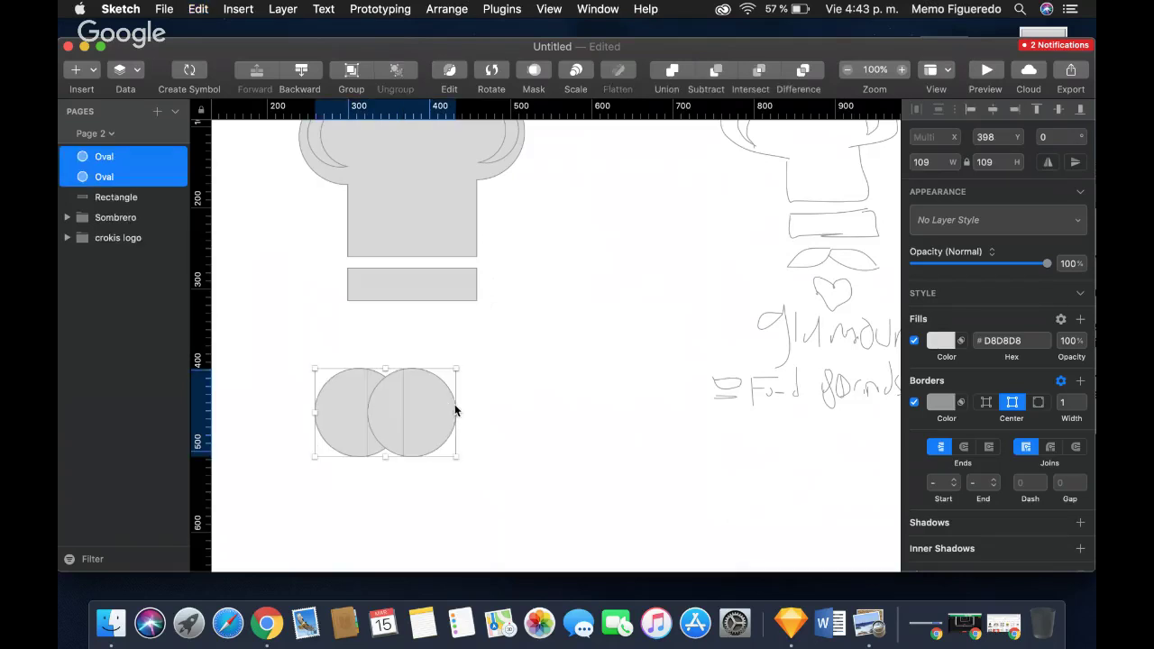
Move the circles slightly apart and intersect them into a slimmer lens about 35 wide and 80 high.
click(438, 411)
drag(438, 411, 446, 407)
drag(448, 507, 352, 366)
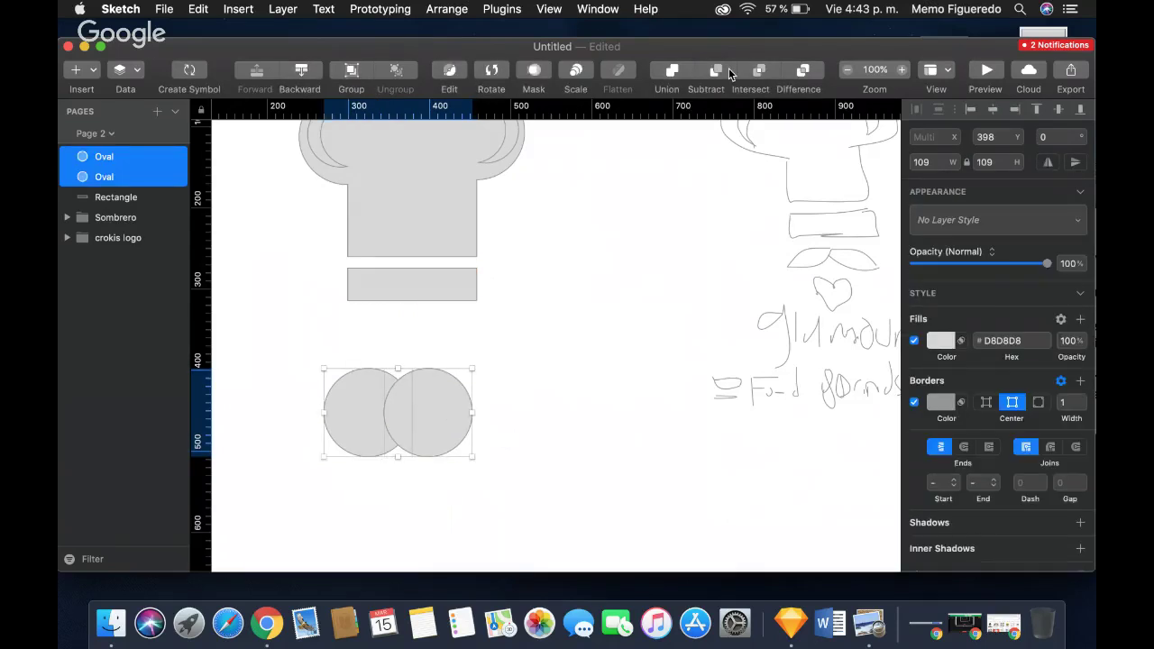
click(752, 69)
click(541, 355)
Rotate the lens shape to 90° and place it just below the left half of the hat band.
click(398, 402)
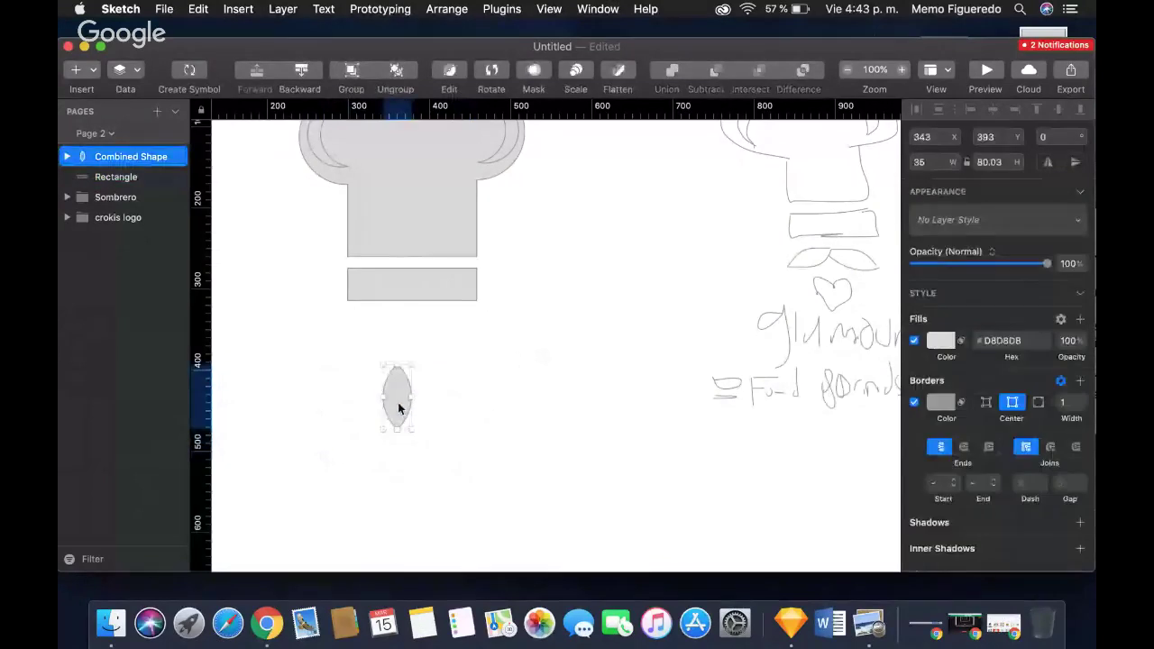
drag(397, 402, 437, 442)
click(492, 72)
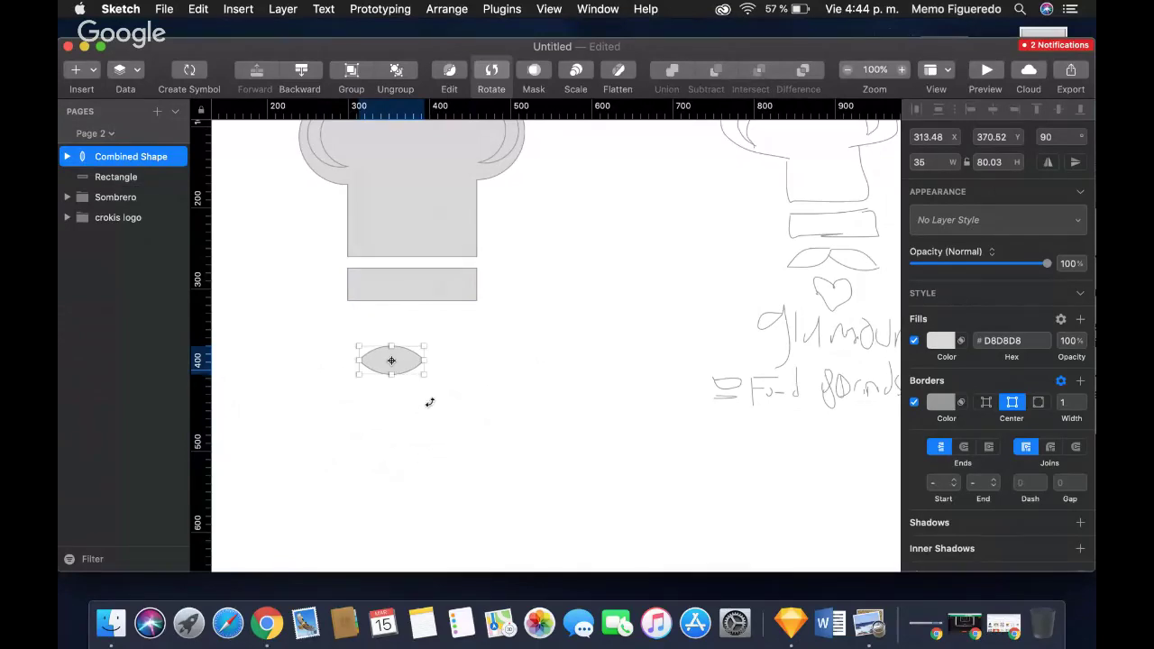
drag(411, 365, 394, 337)
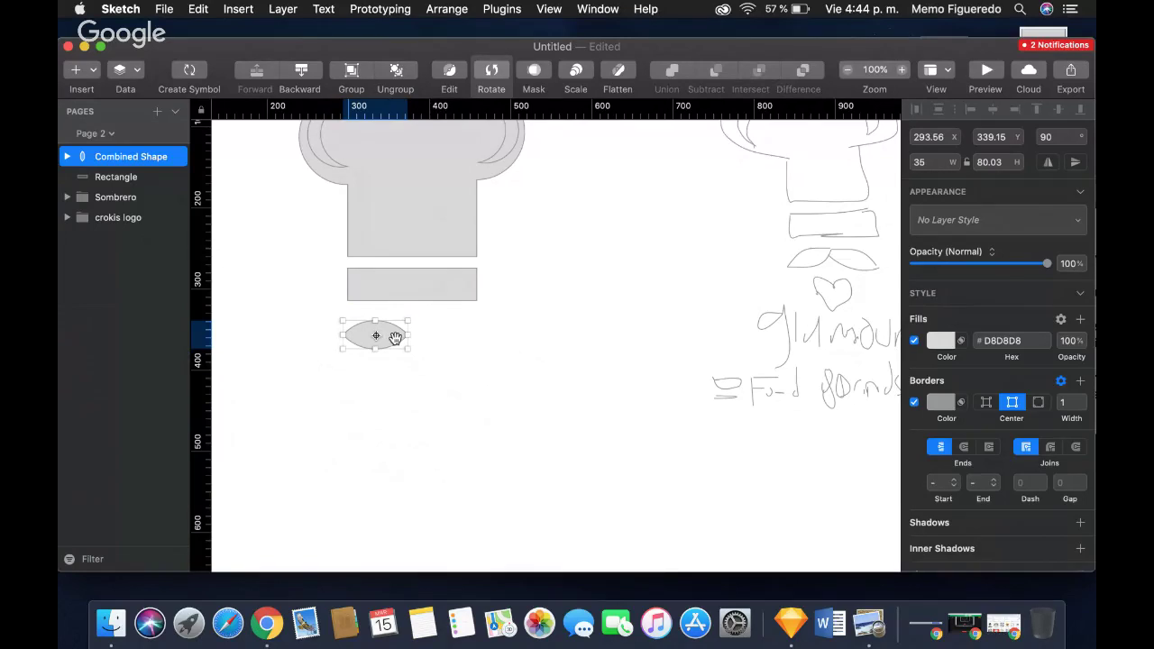
Form a moustache about 155 wide by uniting the lens with a duplicate placed end to end beside it.
key(super+d)
drag(398, 341, 461, 338)
drag(376, 342, 380, 339)
drag(451, 381, 377, 315)
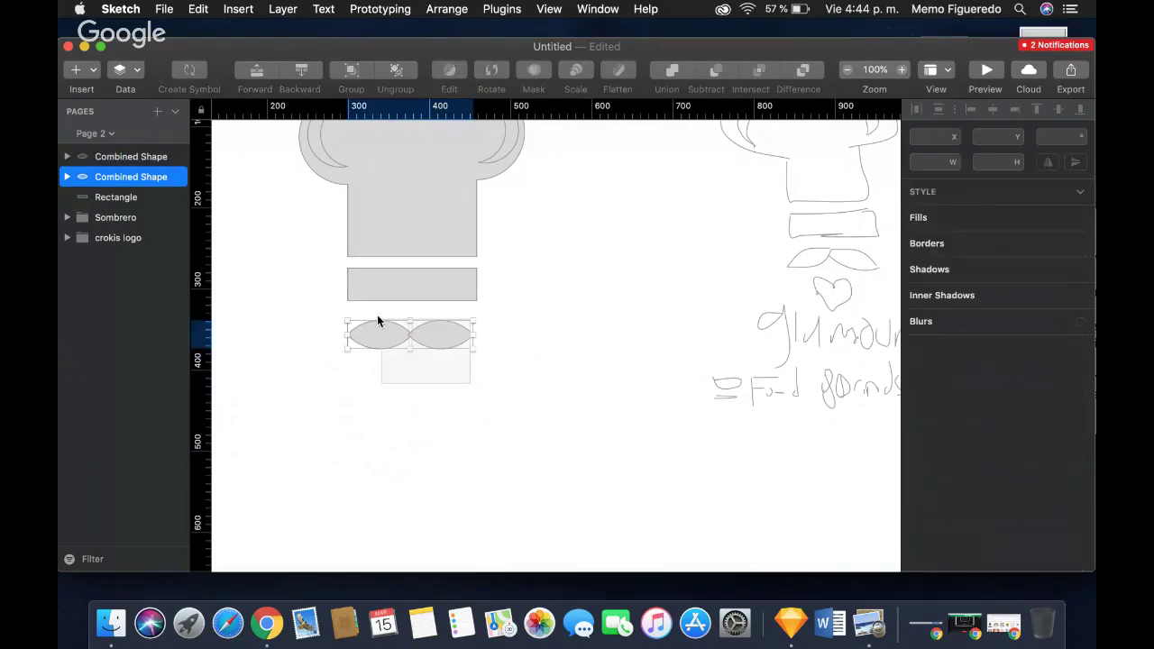
click(664, 85)
click(536, 379)
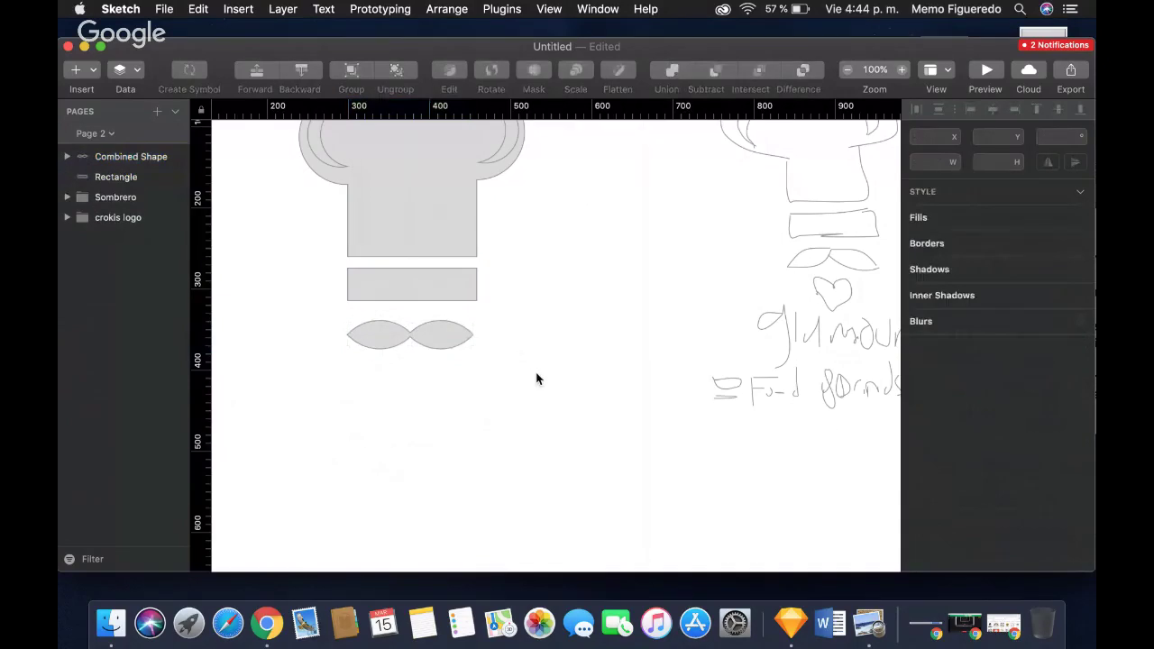
Check the hat, band and moustache shapes against the hand-drawn logo sketch.
scroll(536, 379, up, 5)
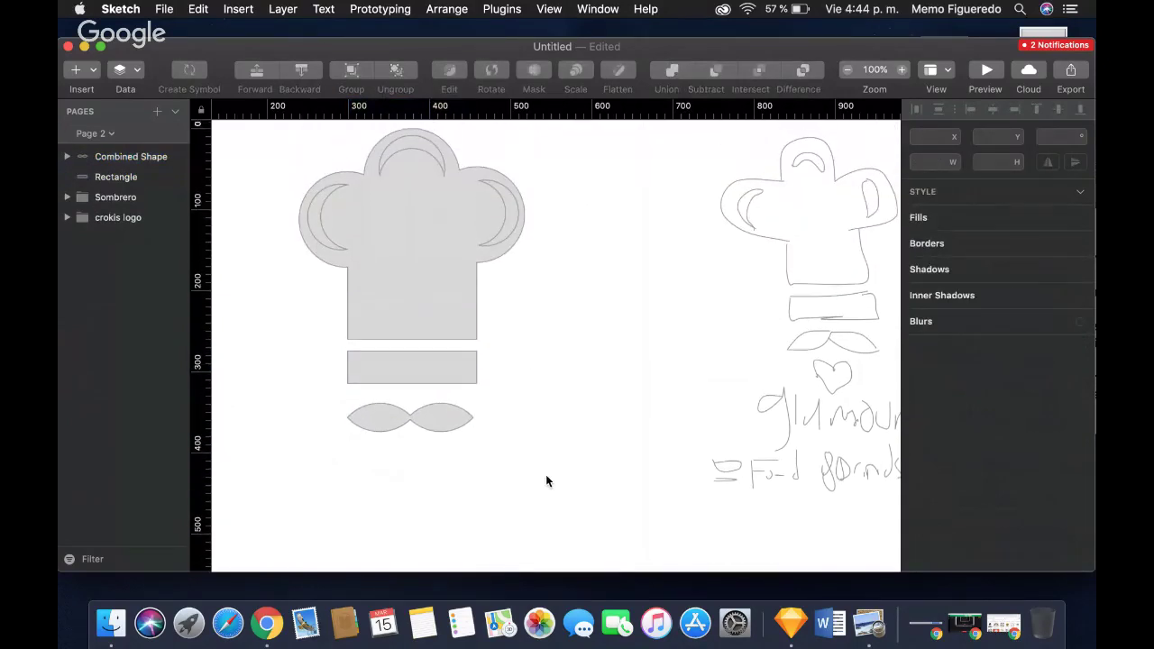
scroll(546, 481, up, 2)
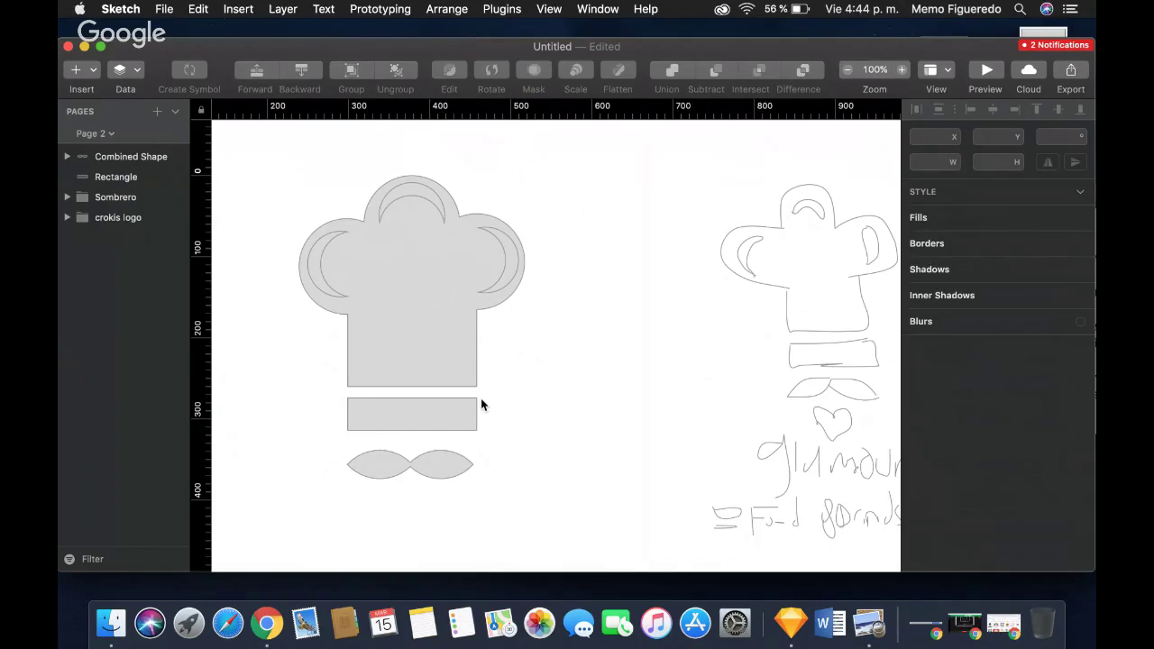
scroll(481, 403, down, 3)
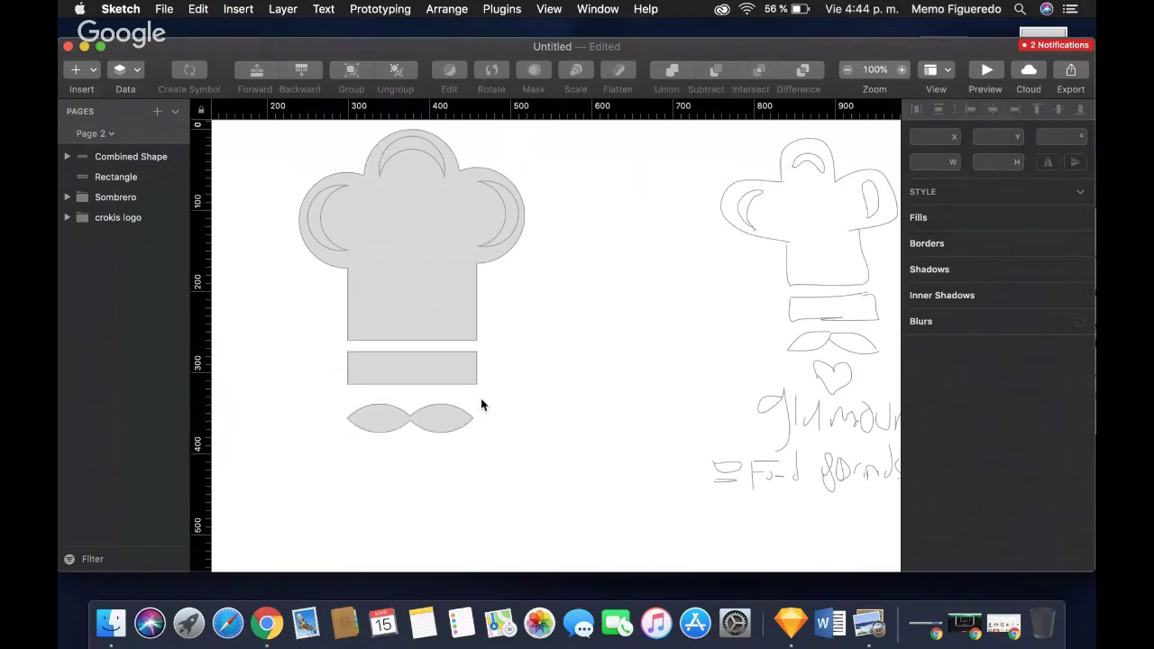
scroll(481, 405, down, 1)
click(448, 394)
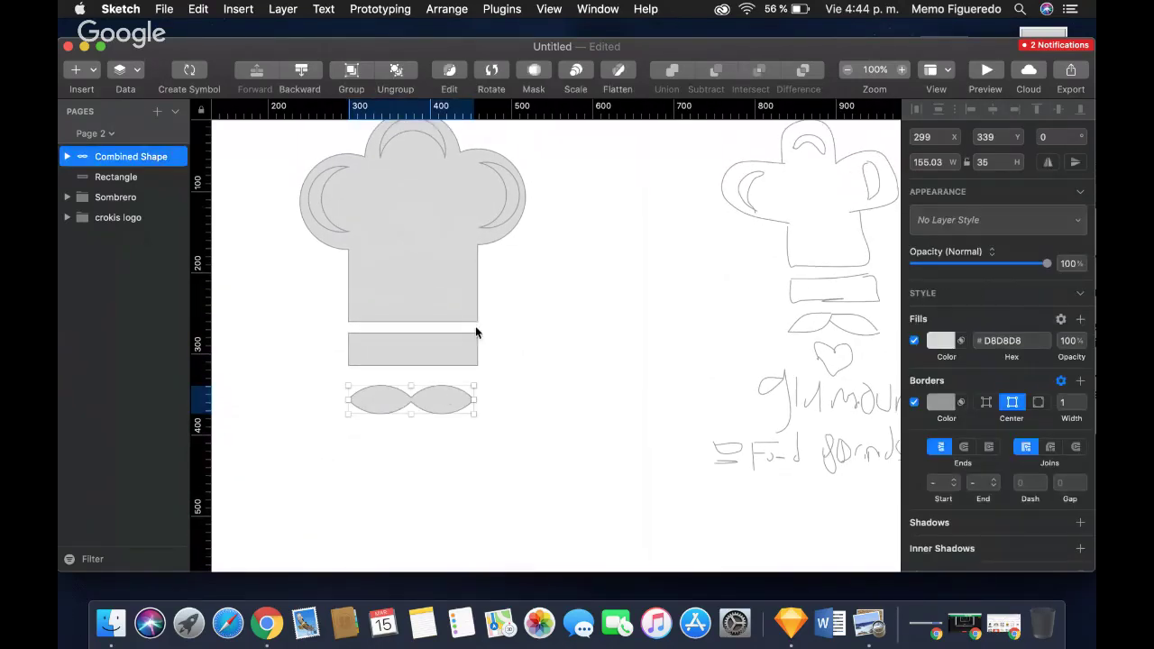
shift+click(444, 344)
click(448, 214)
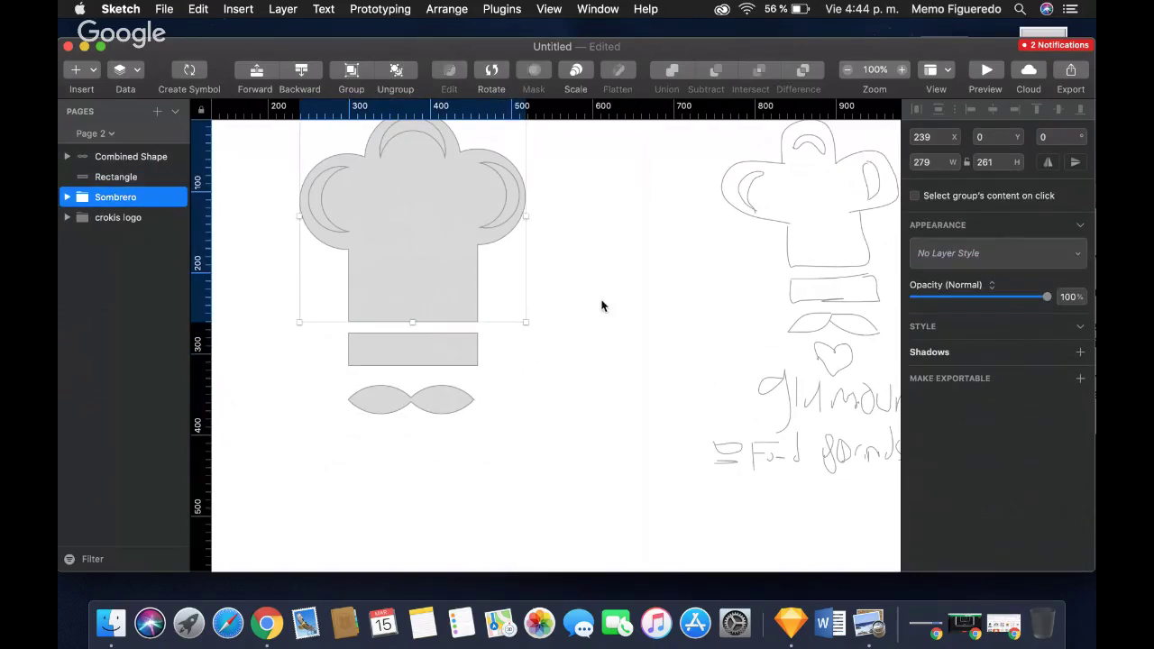
scroll(603, 307, down, 6)
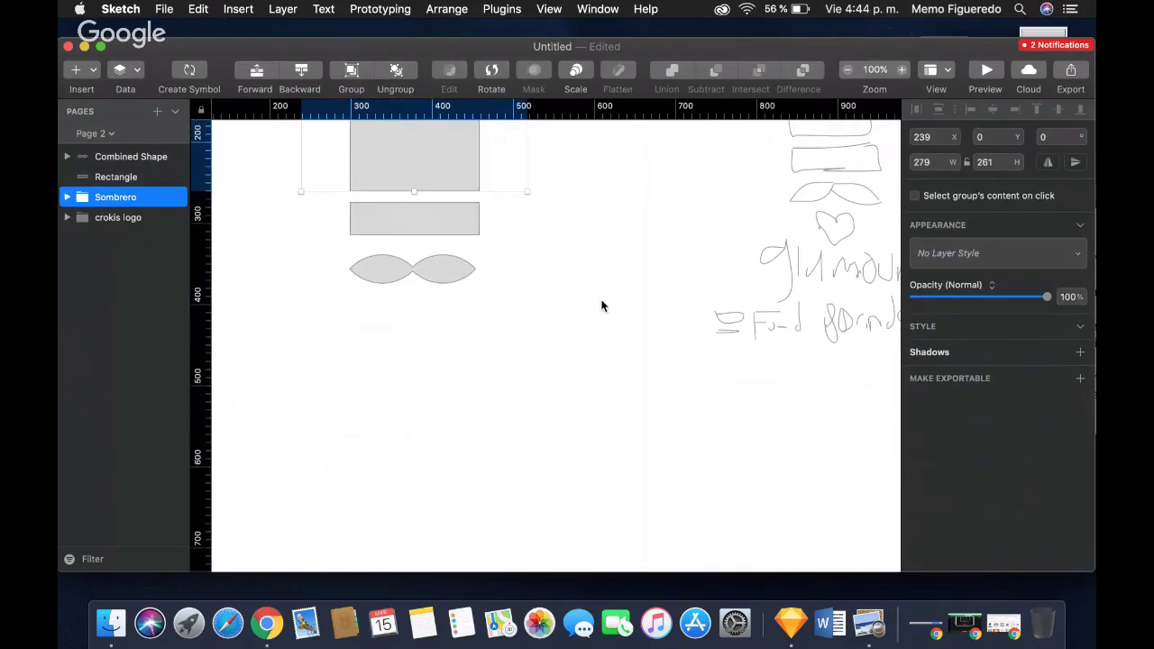
scroll(603, 307, up, 3)
click(431, 345)
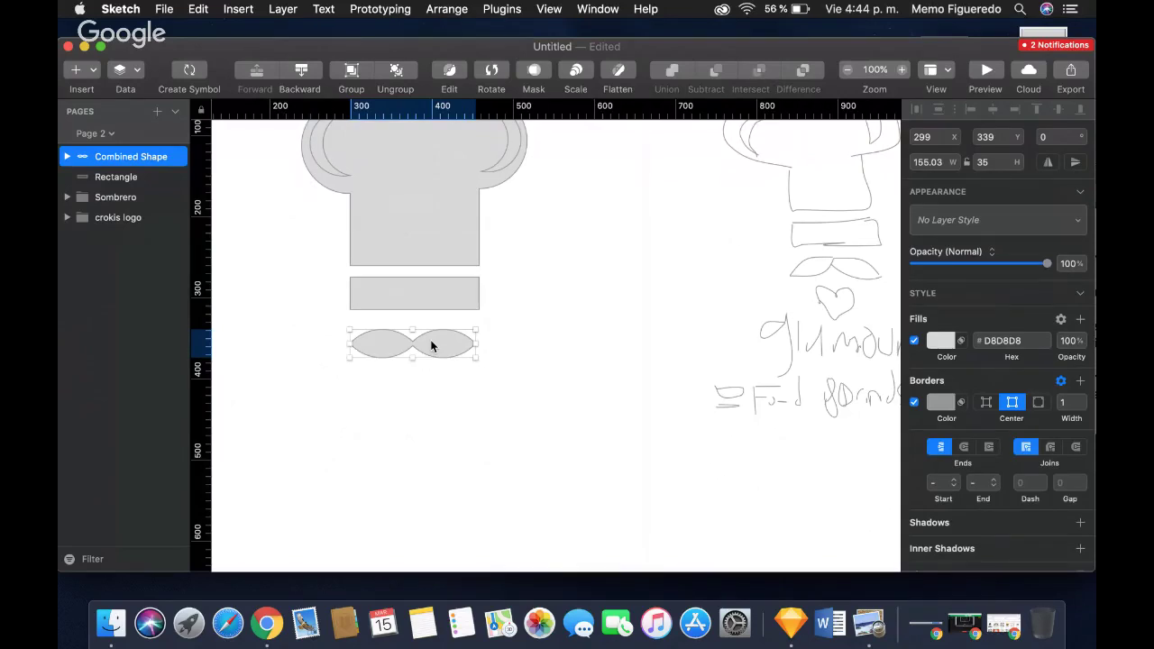
Switch to Chrome, search Google Images for "corazon" and copy the red Wikipedia heart image.
click(268, 622)
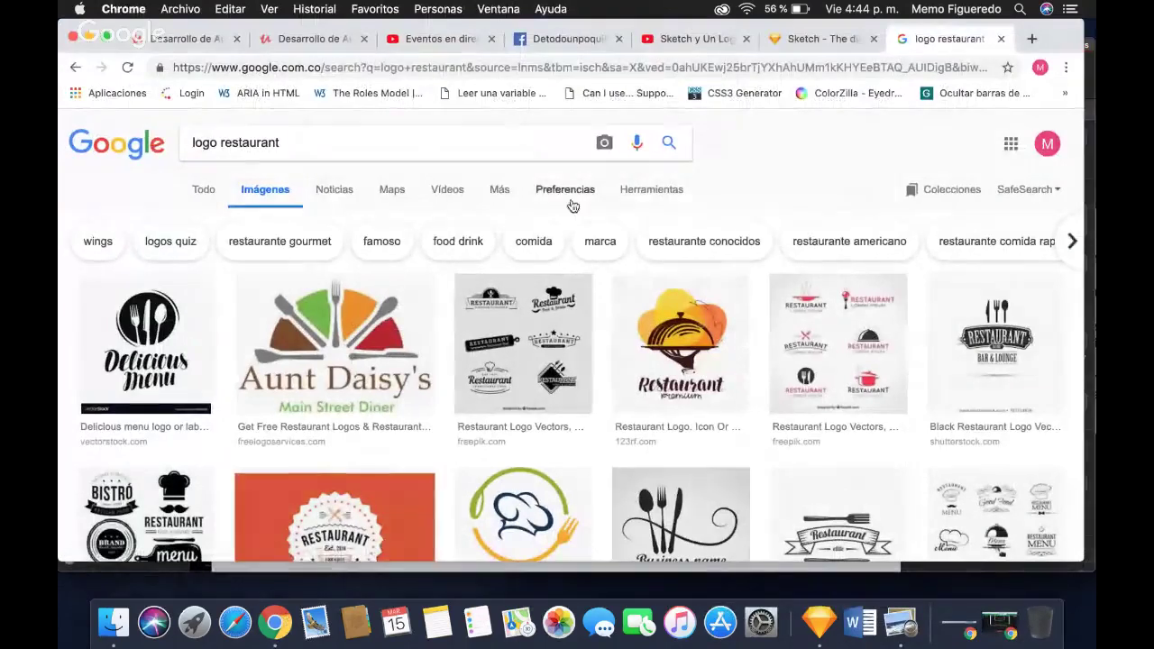
triple_click(315, 146)
text(corazon)
key(Return)
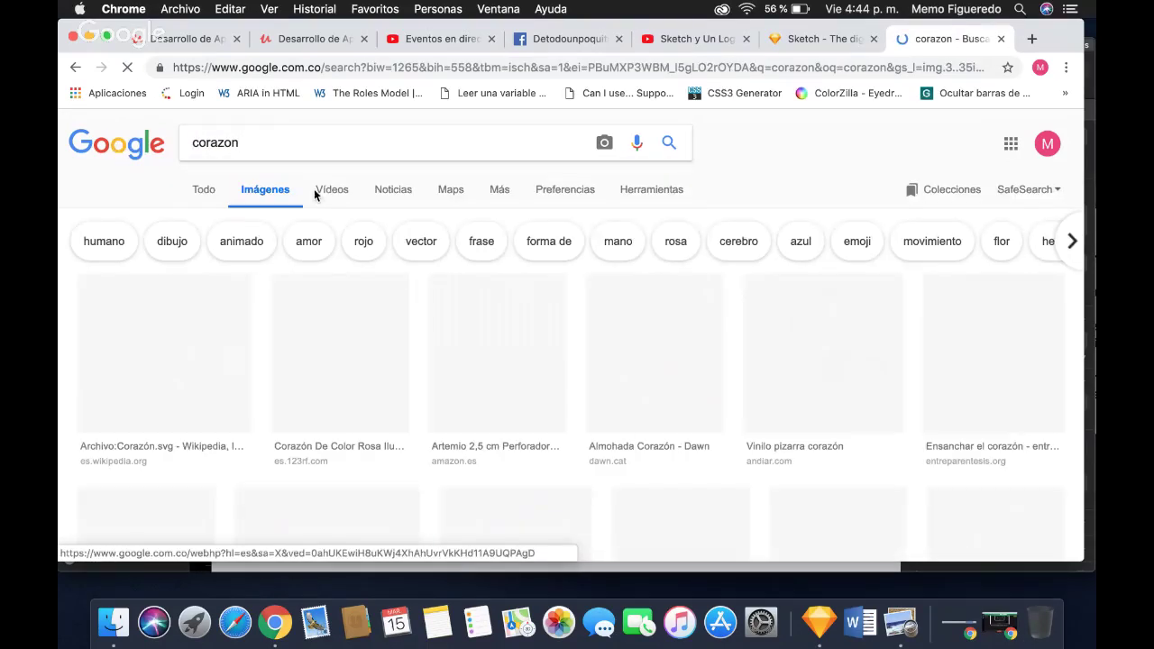
click(160, 322)
right_click(389, 311)
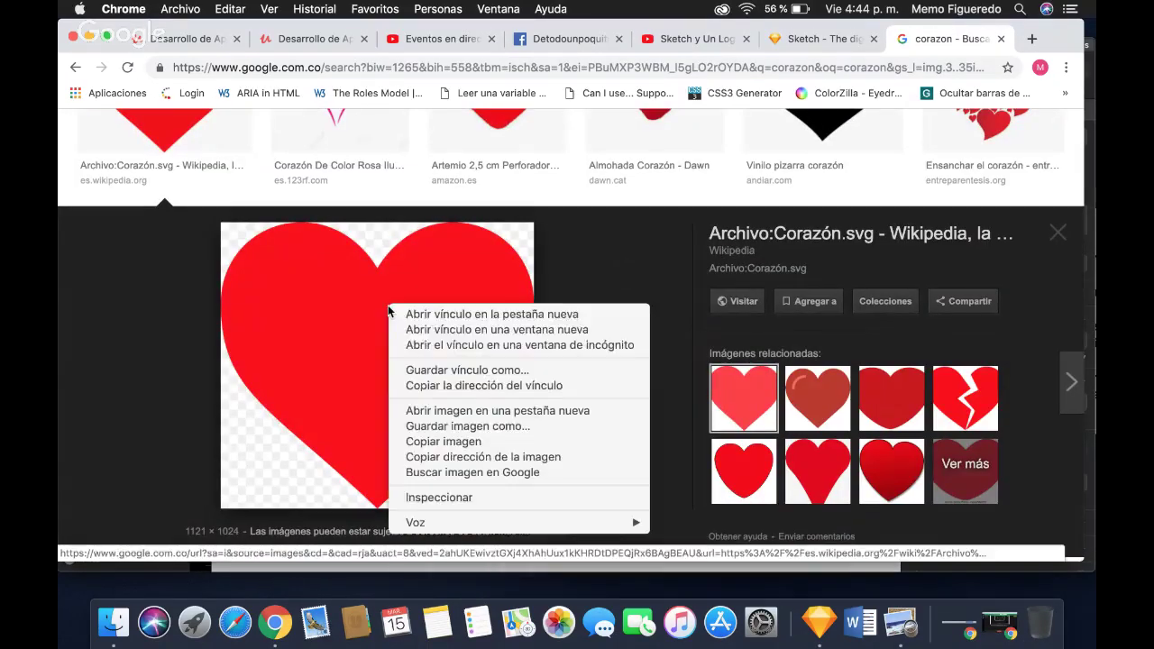
click(444, 441)
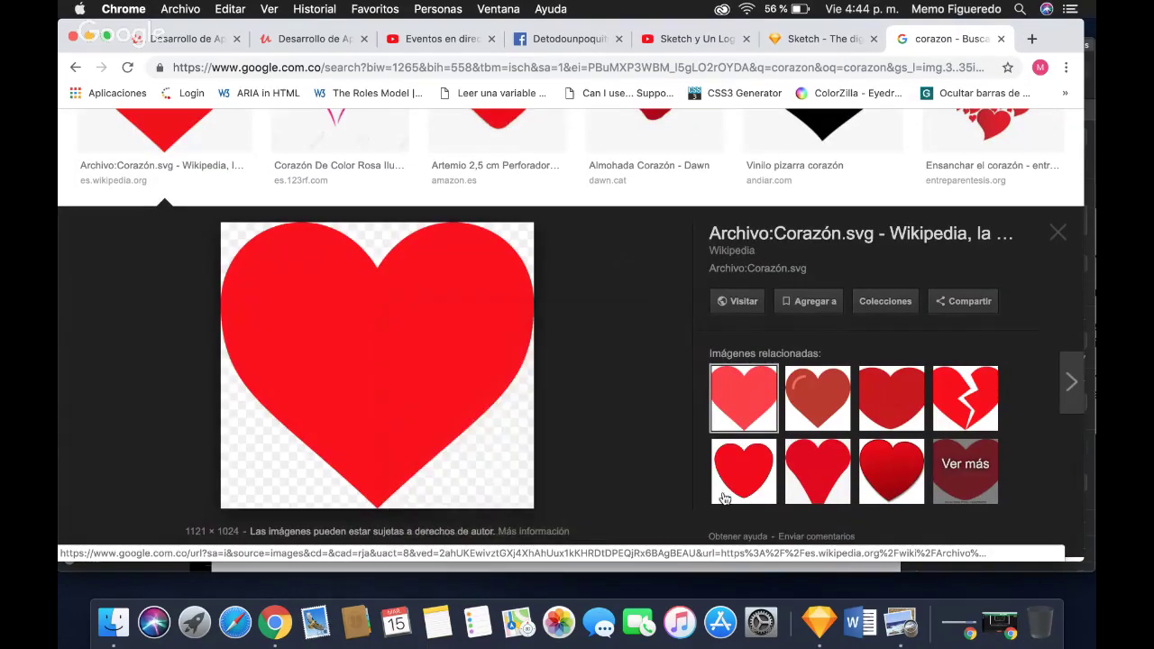
Switch back to Sketch and paste the copied heart image onto the empty canvas below the hand-drawn sketch.
click(834, 614)
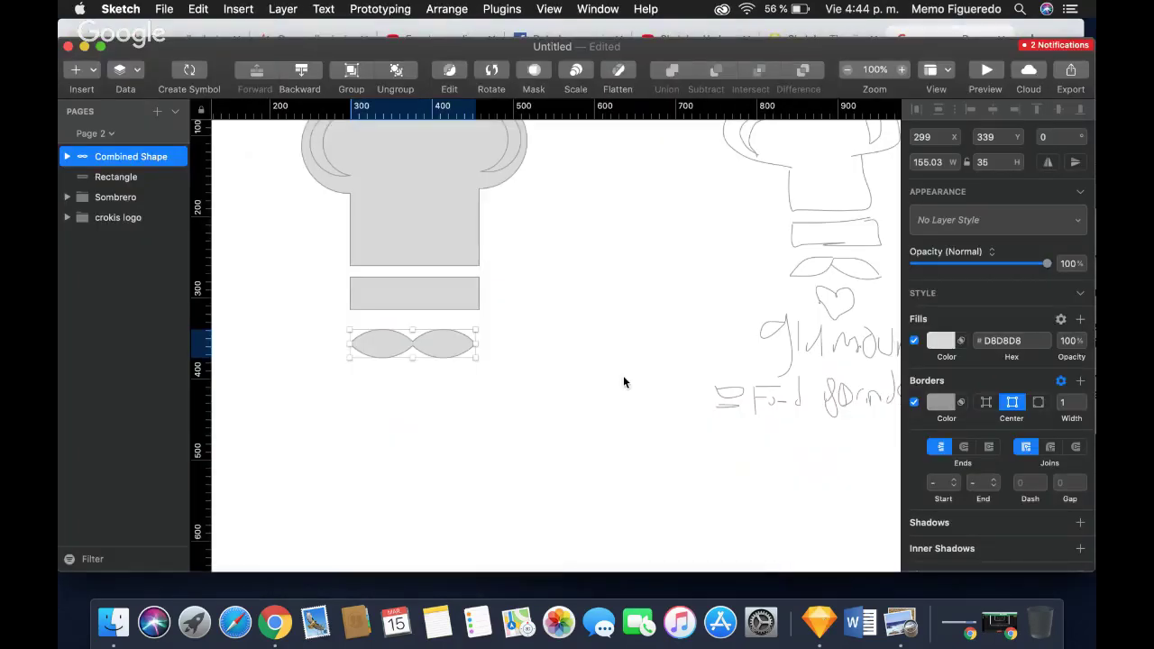
key(super+v)
key(super+z)
scroll(594, 364, up, 2)
scroll(593, 364, right, 5)
scroll(594, 365, down, 10)
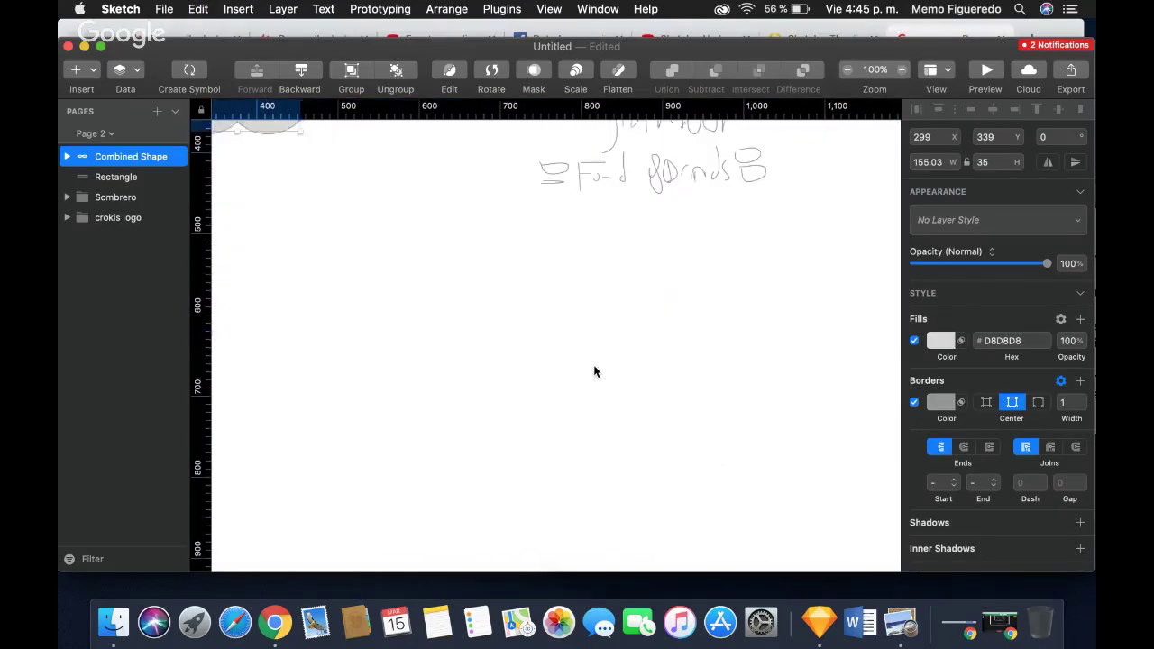
click(590, 319)
key(super+v)
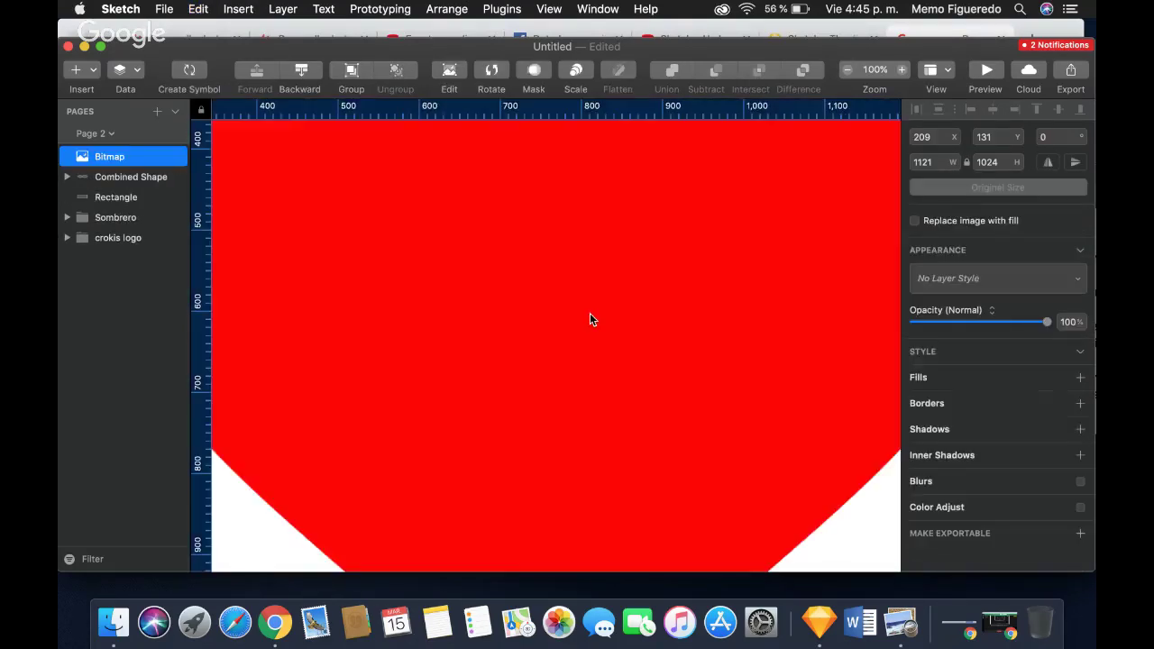
Scale the pasted heart image down proportionally to about 218 wide and 200 high.
scroll(590, 319, up, 5)
scroll(485, 262, up, 3)
scroll(484, 262, left, 1)
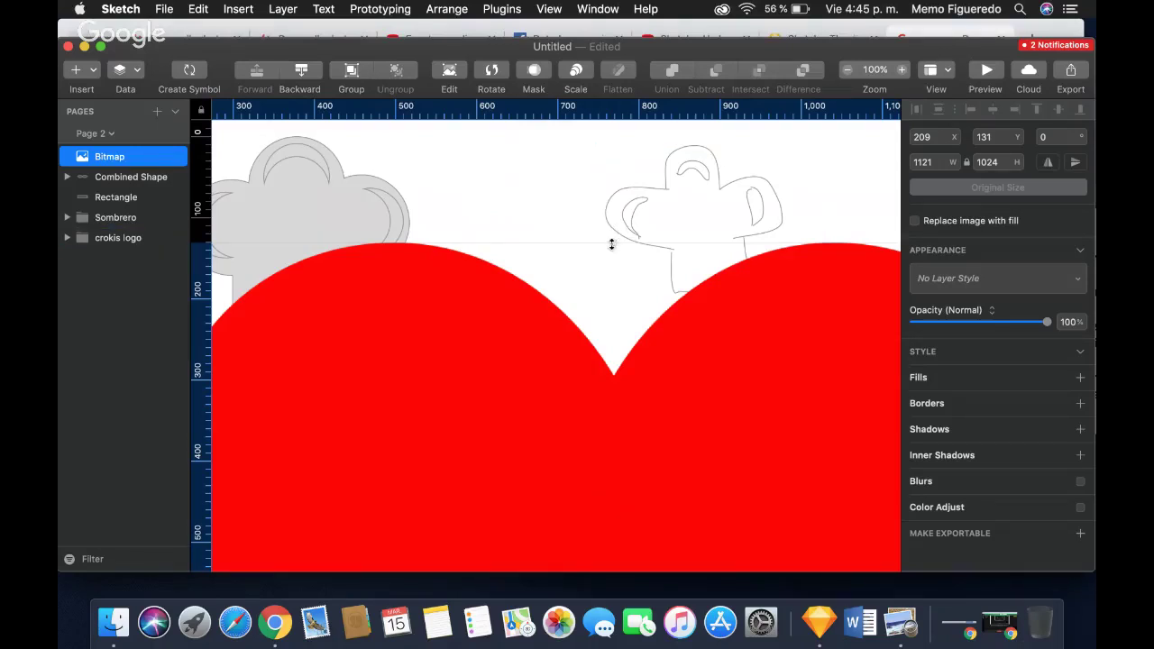
drag(611, 244, 757, 613)
scroll(637, 395, down, 10)
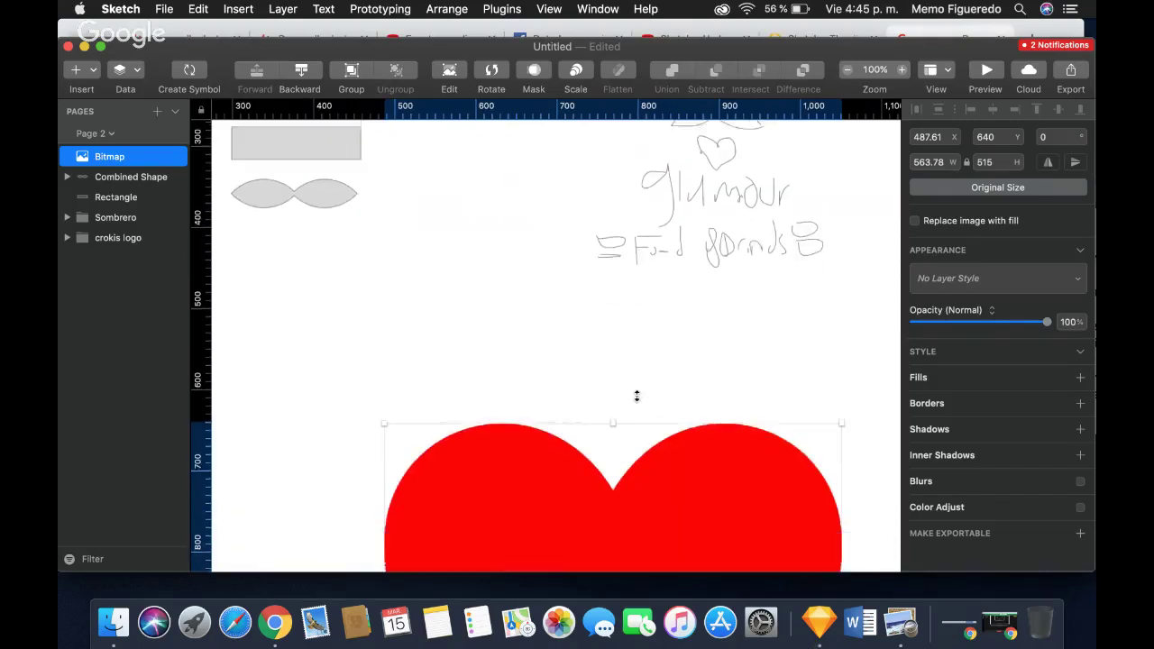
scroll(636, 395, down, 3)
drag(840, 472, 564, 211)
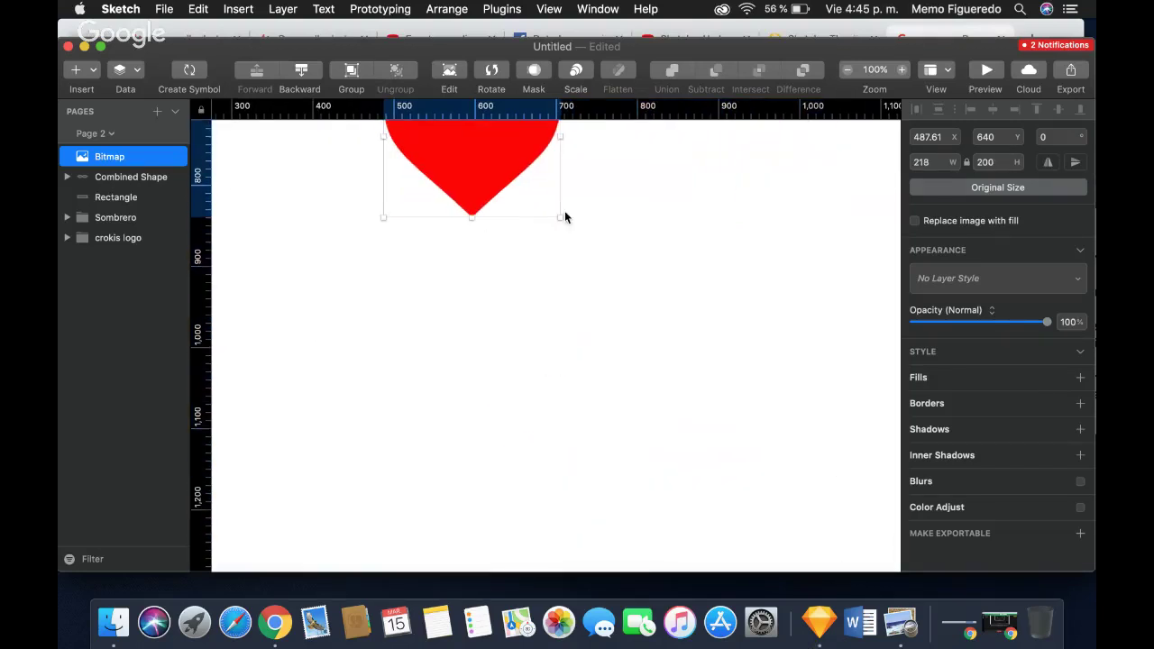
Move the heart image up beneath the hand-drawn lettering, to about X 789, Y 490.
scroll(564, 211, up, 5)
drag(536, 371, 719, 286)
scroll(719, 286, up, 5)
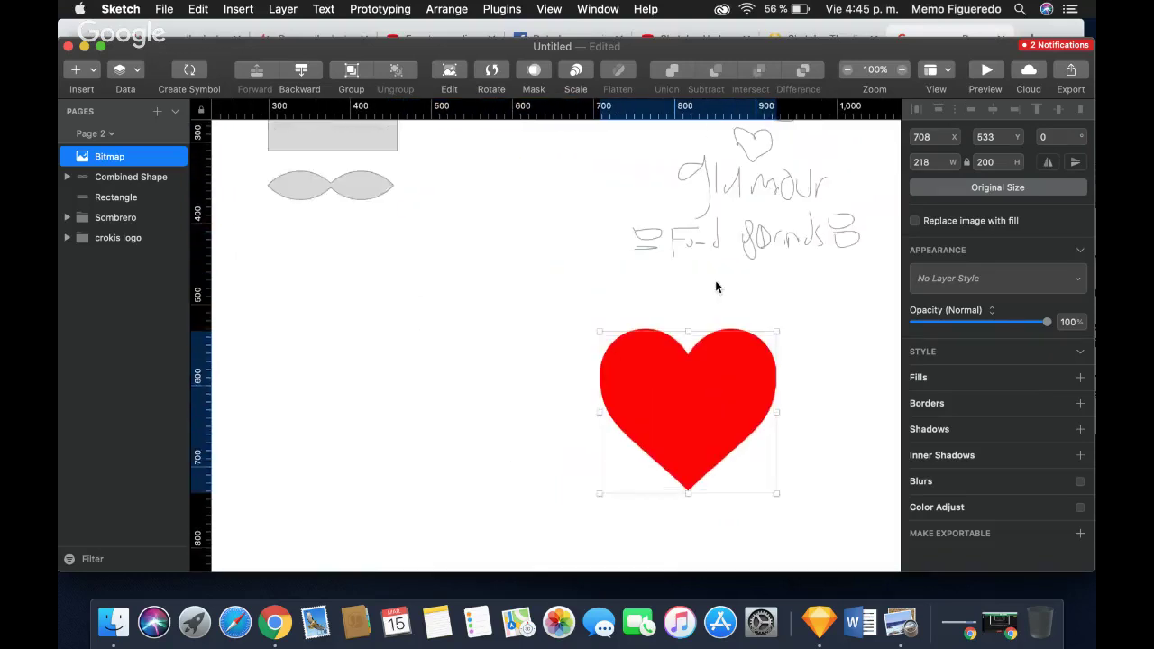
drag(709, 412, 771, 374)
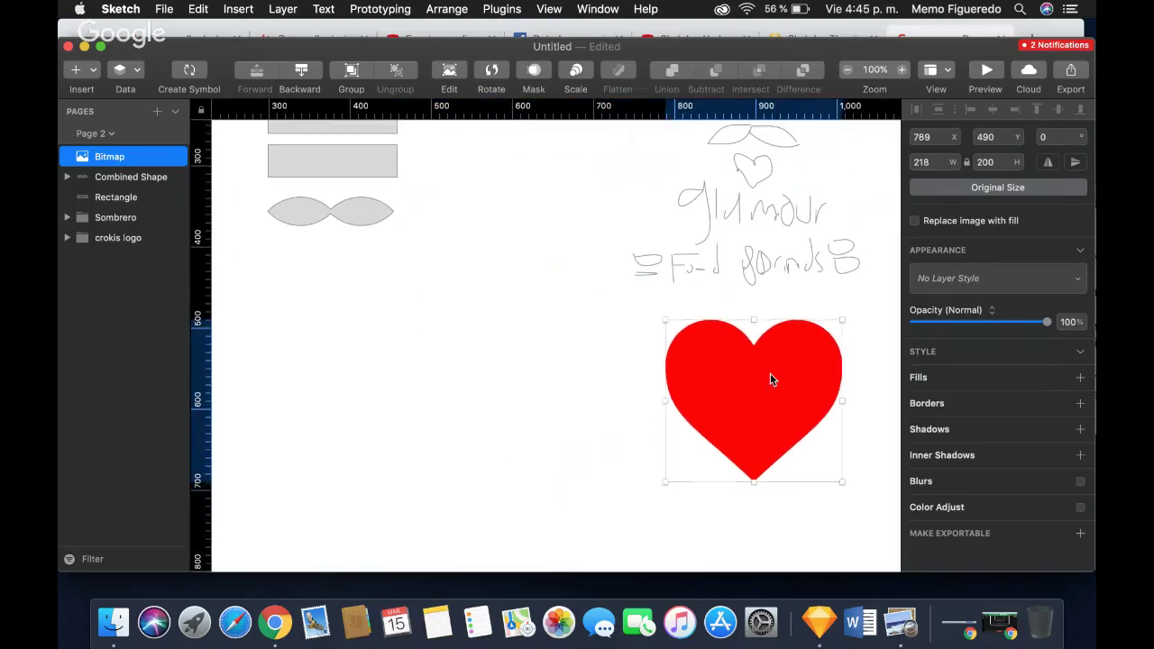
Shrink the heart image further to about 160 wide, keeping it just below the hand-drawn lettering.
click(844, 478)
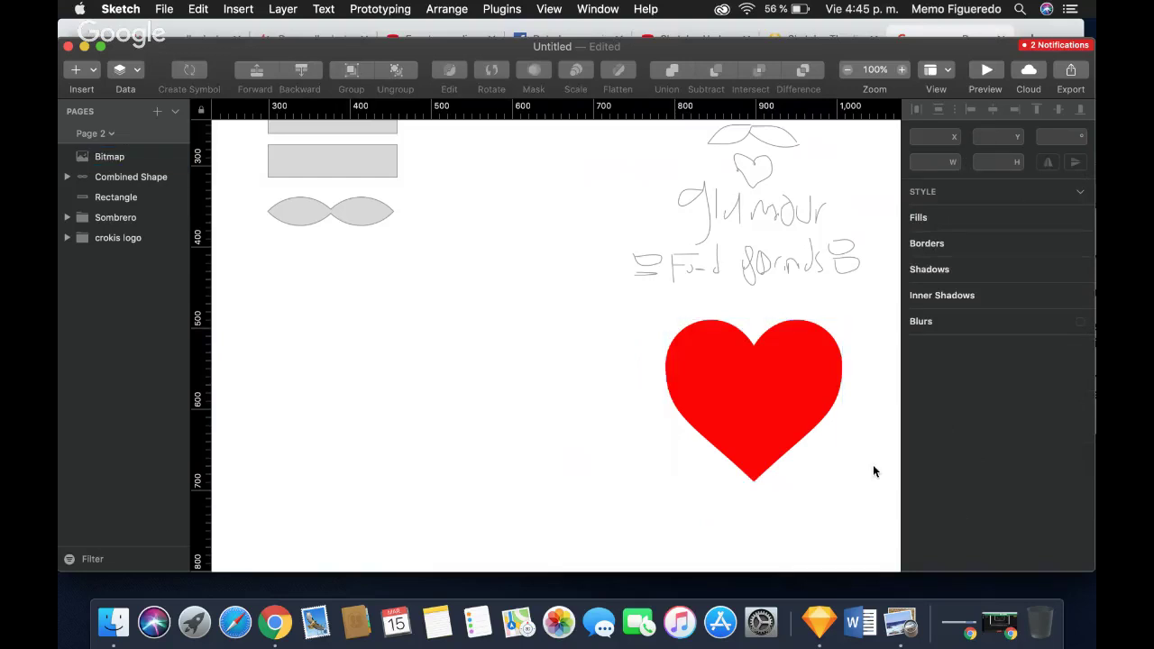
click(789, 427)
drag(841, 481, 810, 452)
drag(781, 412, 805, 433)
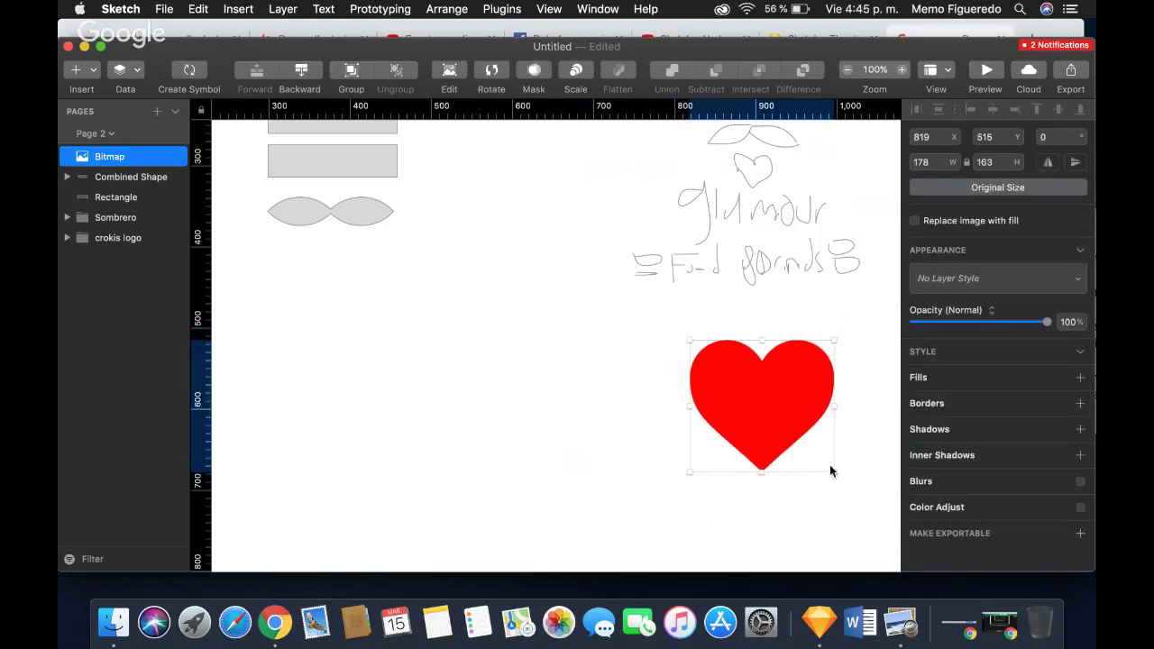
drag(831, 470, 820, 458)
click(854, 412)
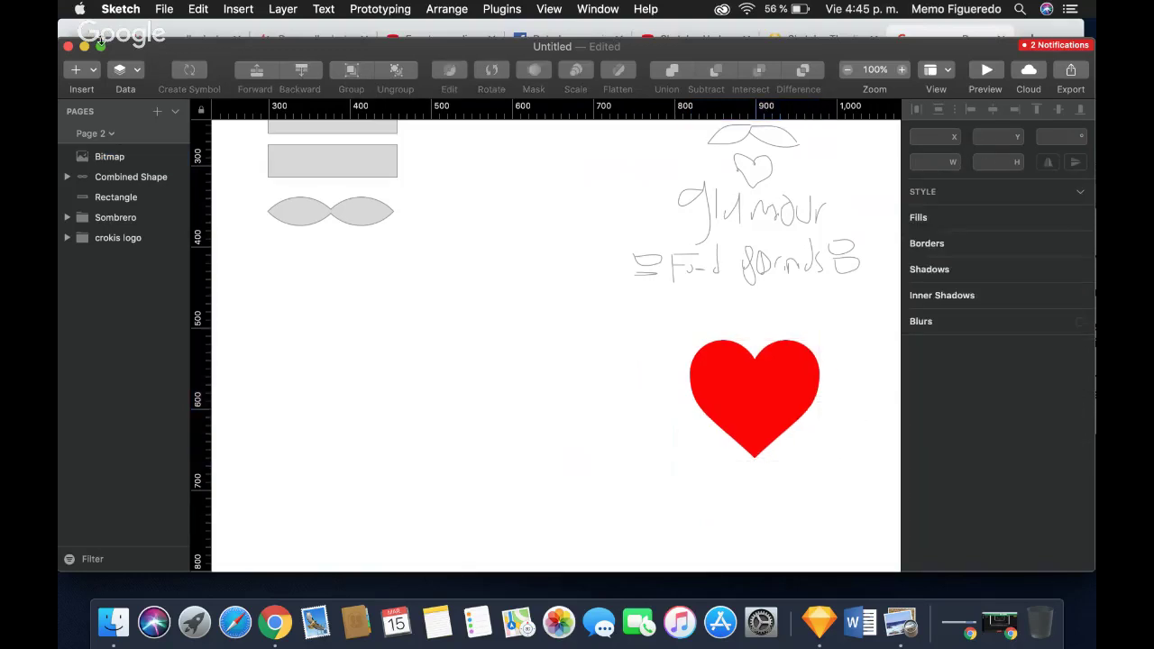
Trace the heart's left half with a five-point straight vector path from the cleft to the bottom tip, about 75 by 125.
key(v)
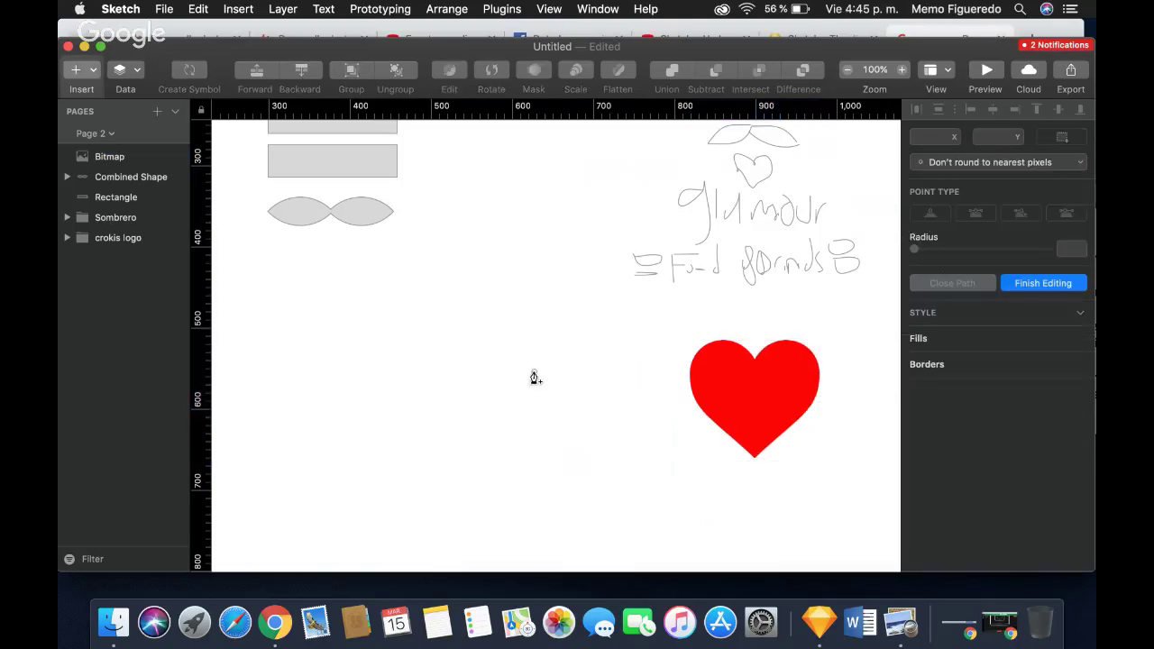
click(759, 361)
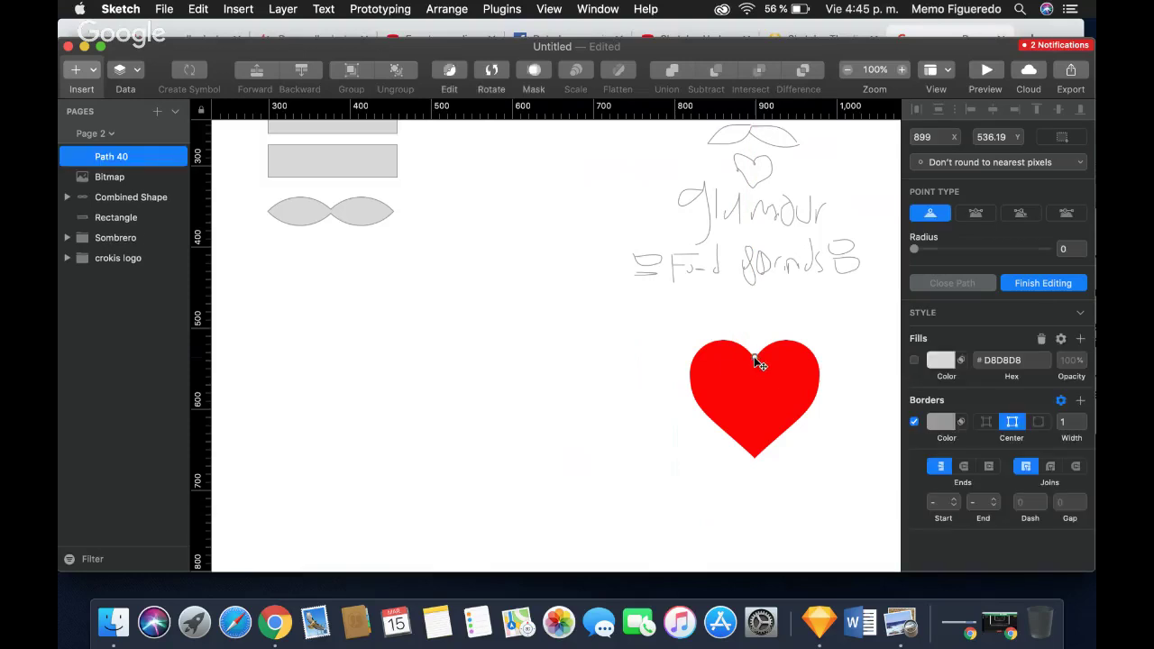
click(694, 359)
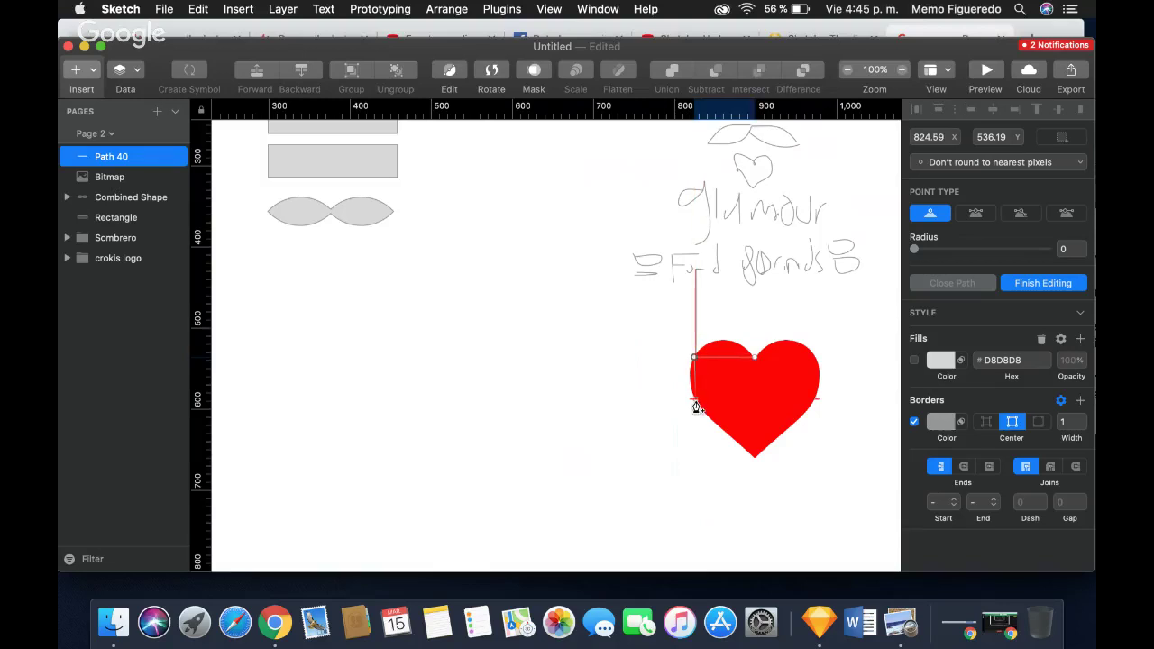
click(696, 401)
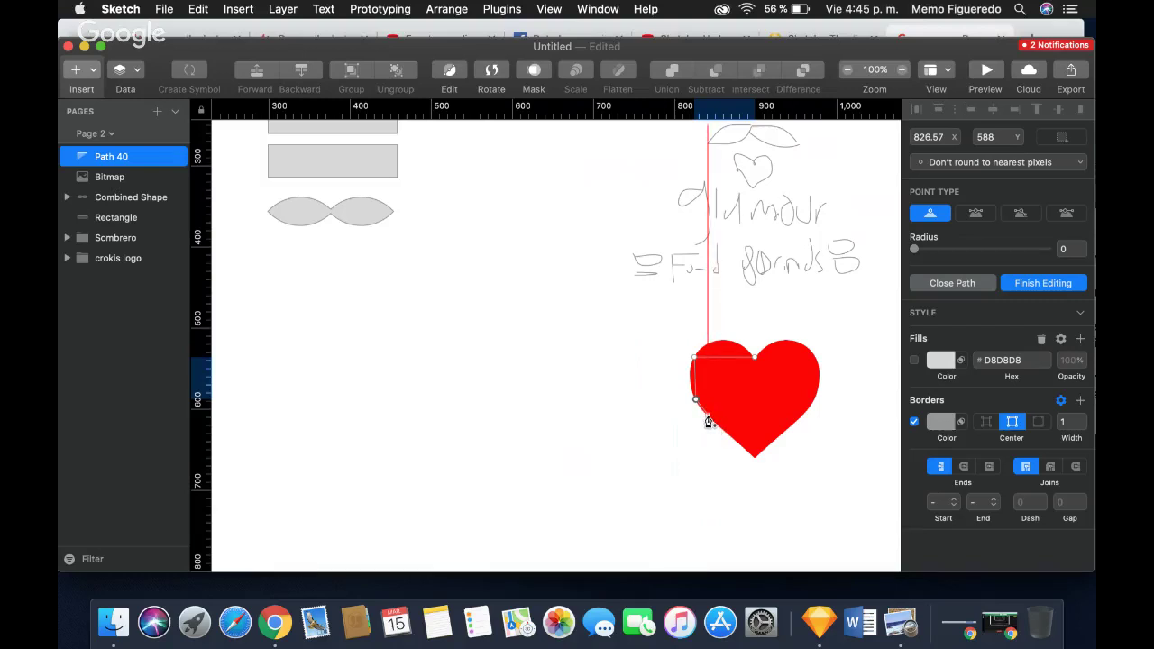
click(708, 416)
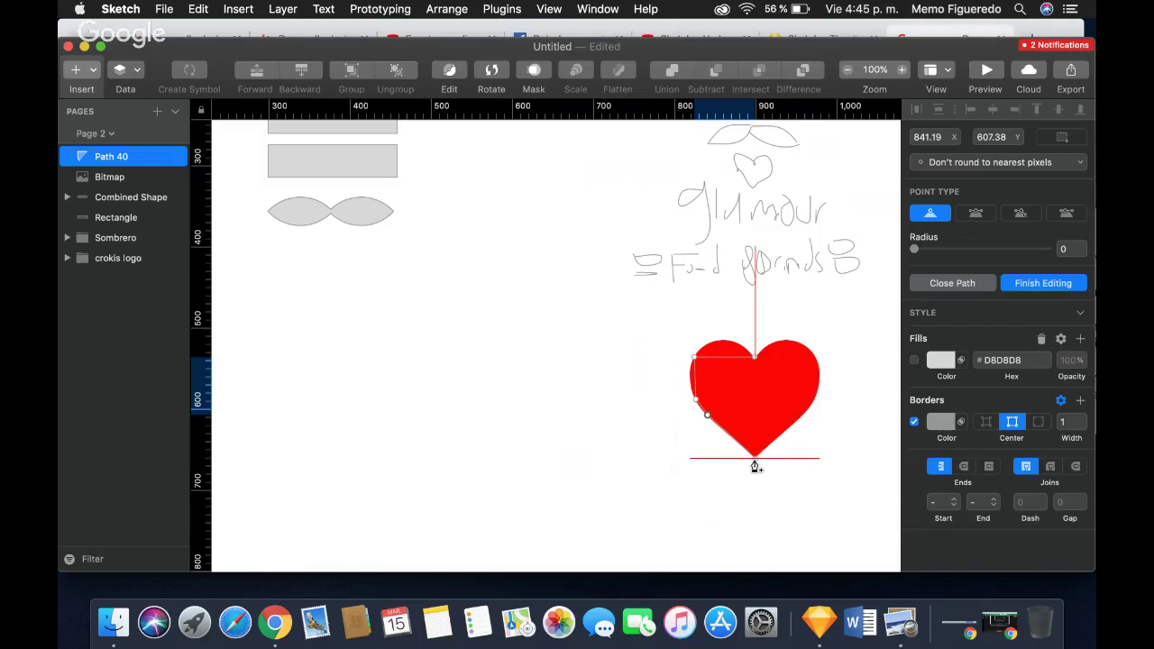
click(756, 459)
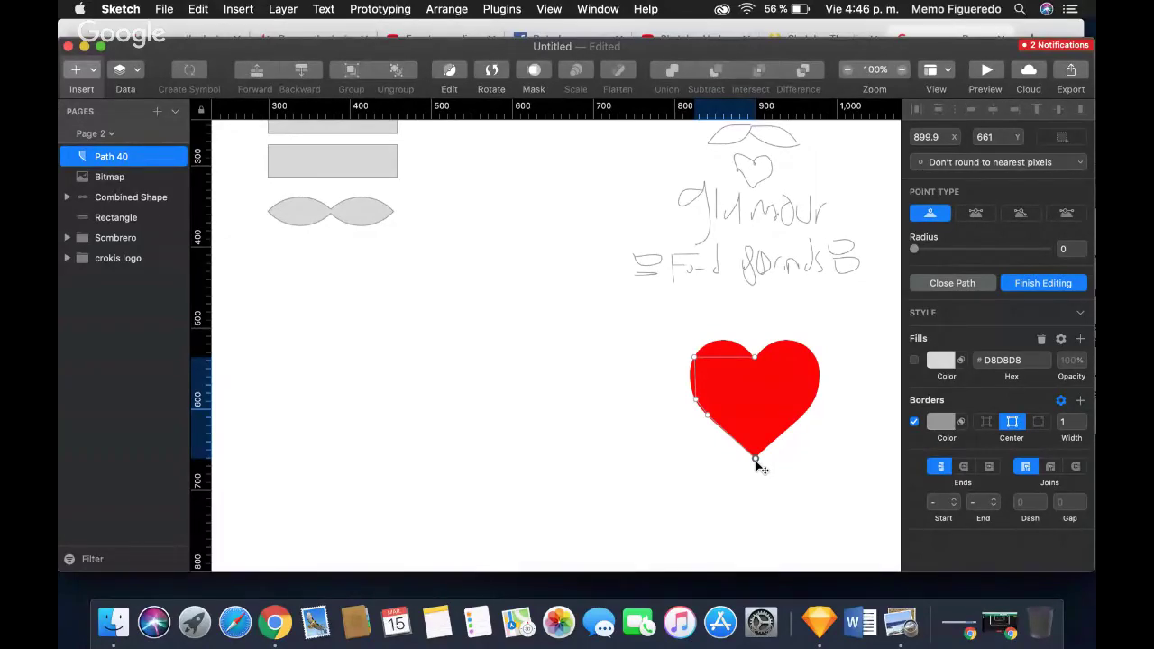
key(Escape)
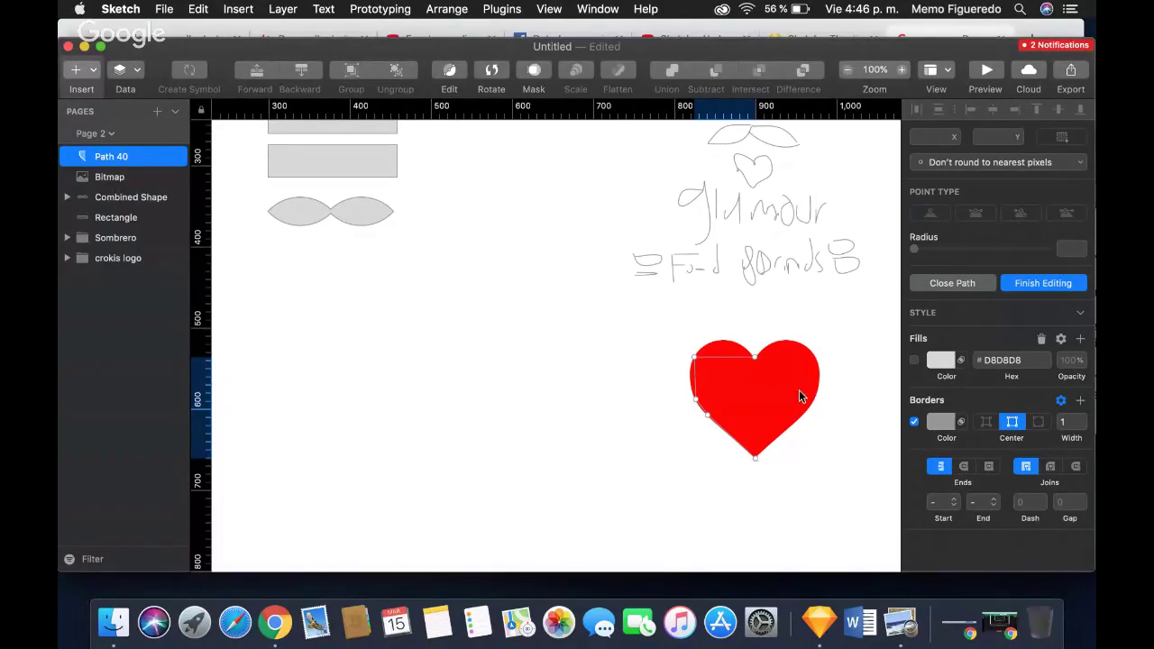
key(Escape)
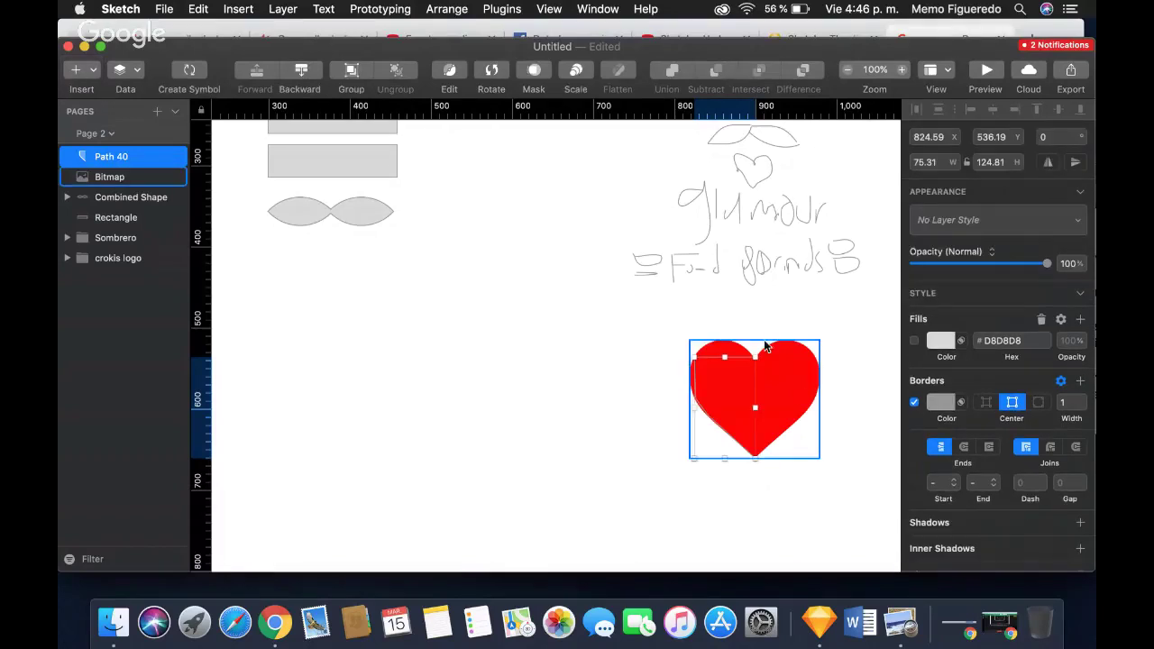
click(813, 310)
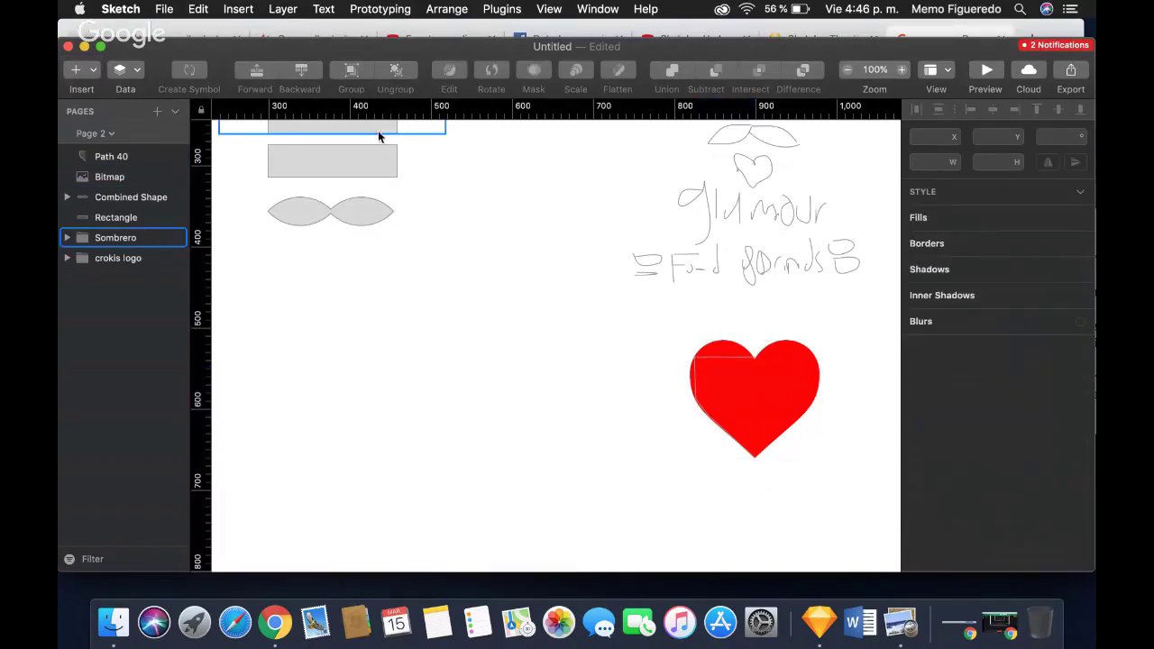
Trace the heart's right half with a matching five-point vector path from the cleft to the bottom tip, about 70 by 125.
click(93, 72)
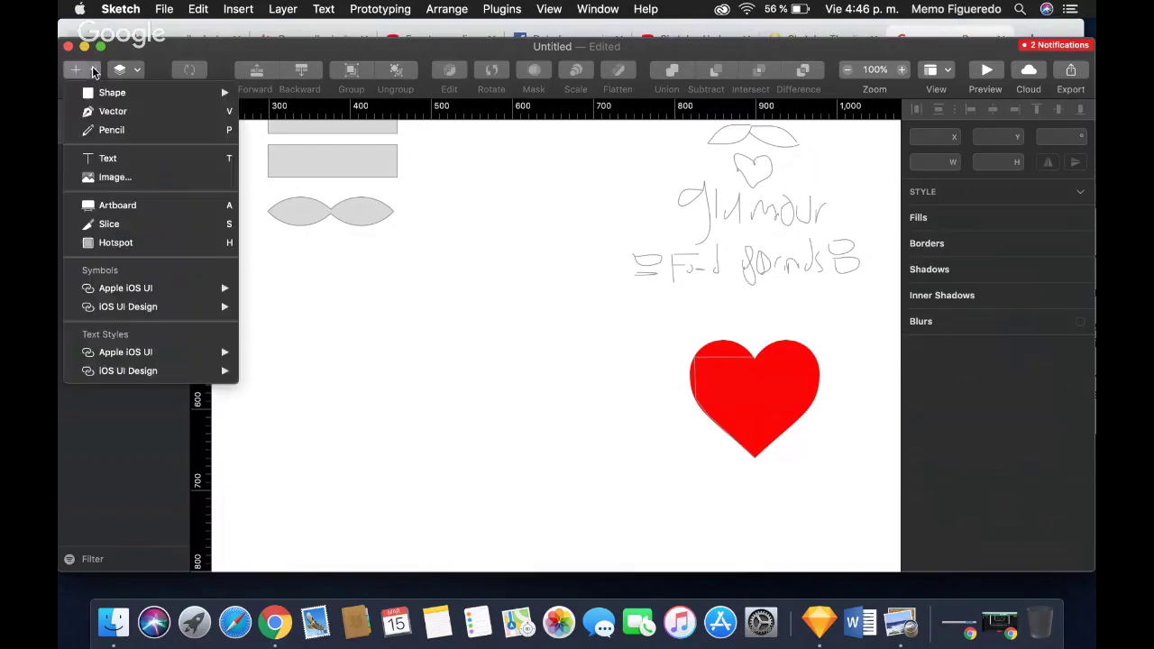
click(113, 111)
click(727, 327)
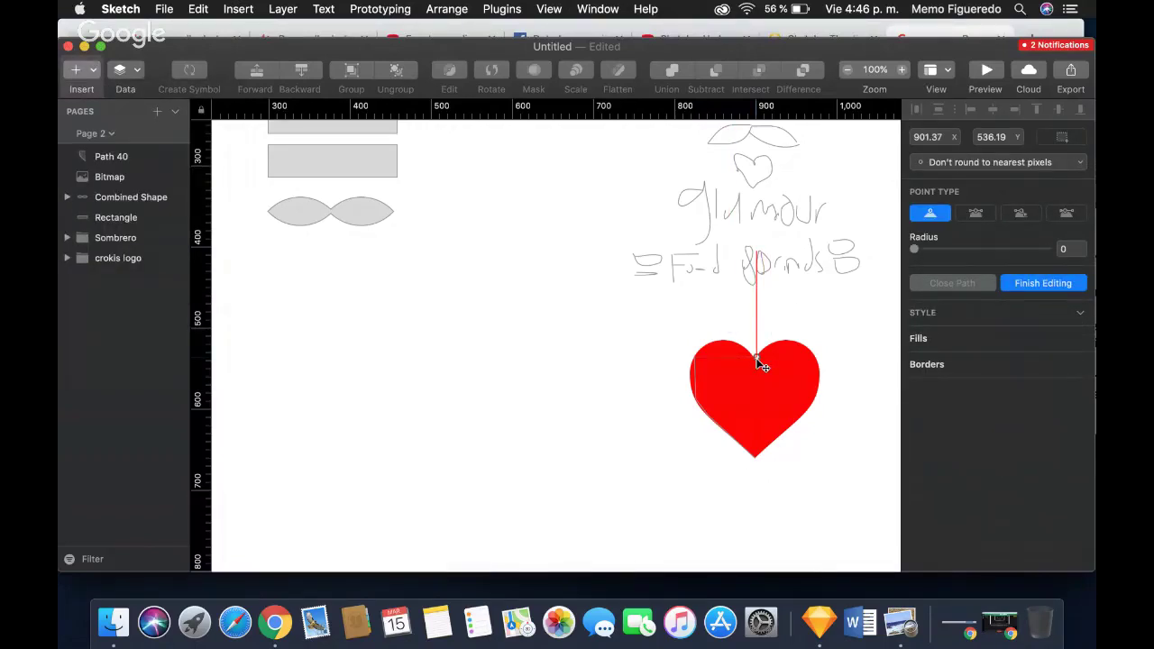
click(757, 361)
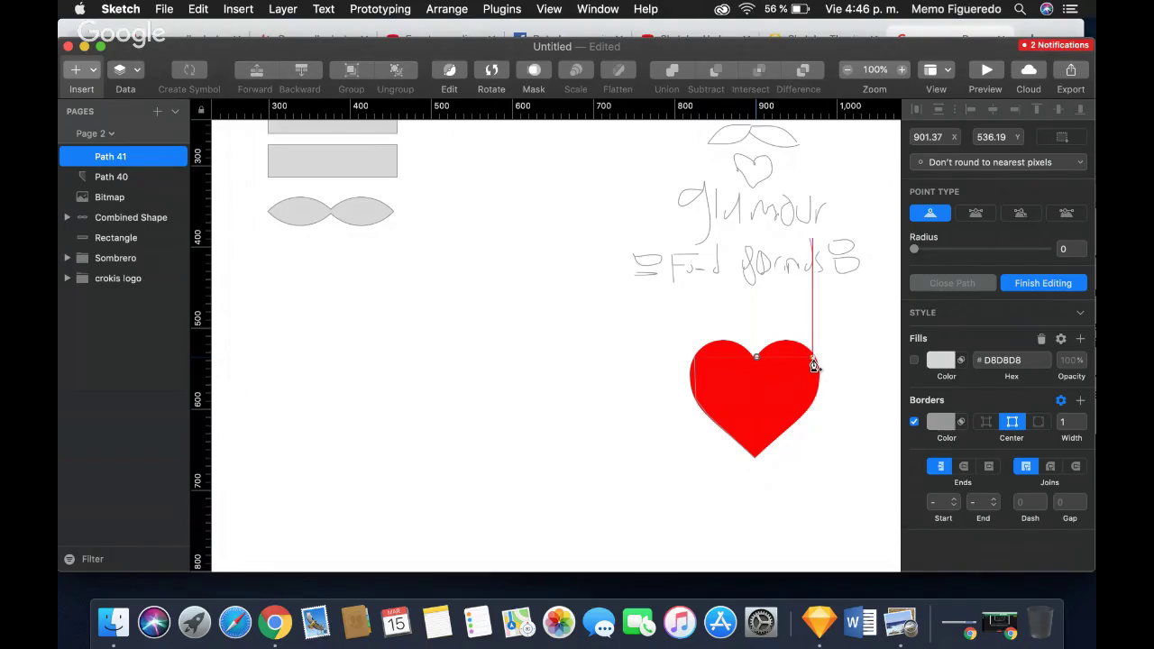
click(813, 359)
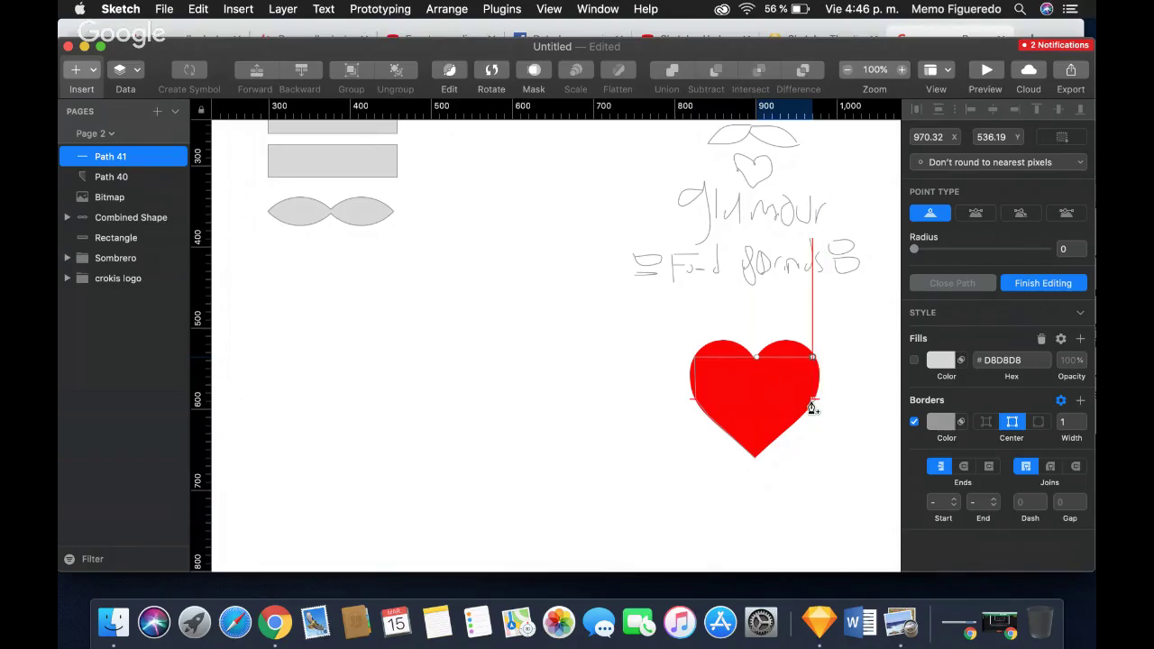
click(812, 400)
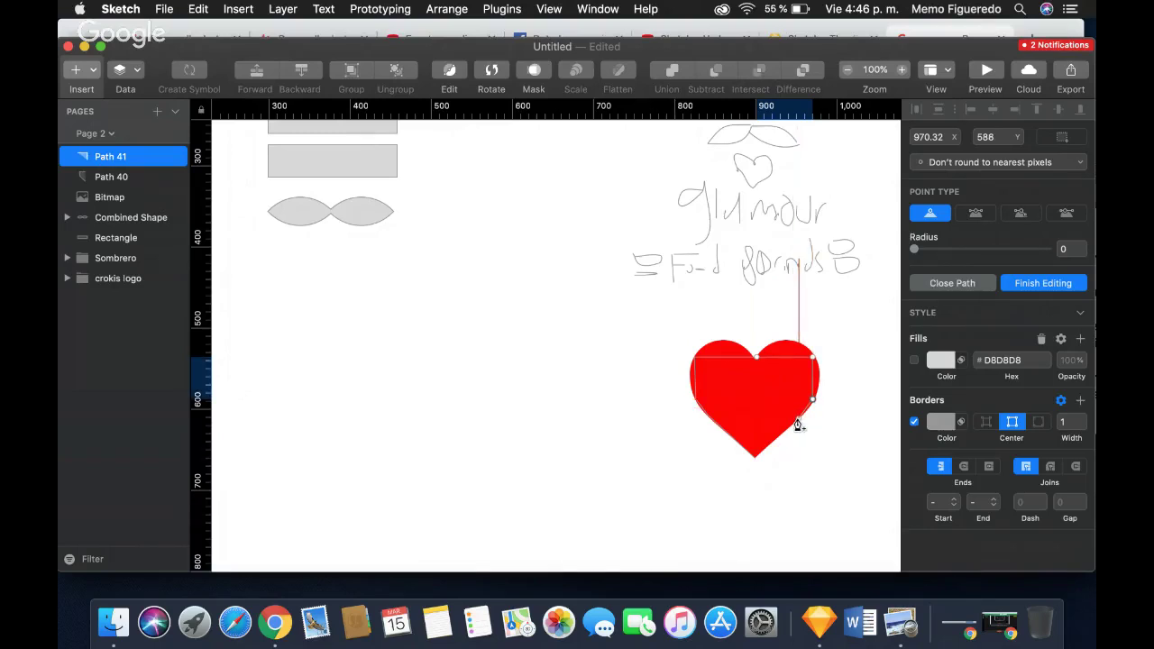
click(798, 419)
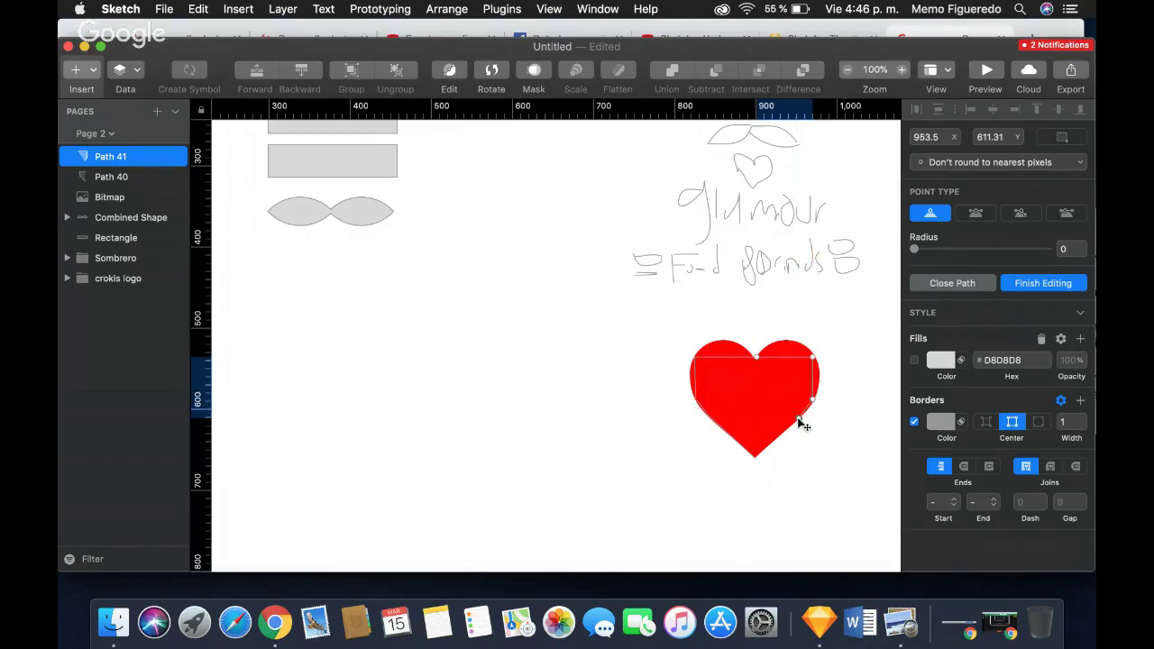
click(755, 460)
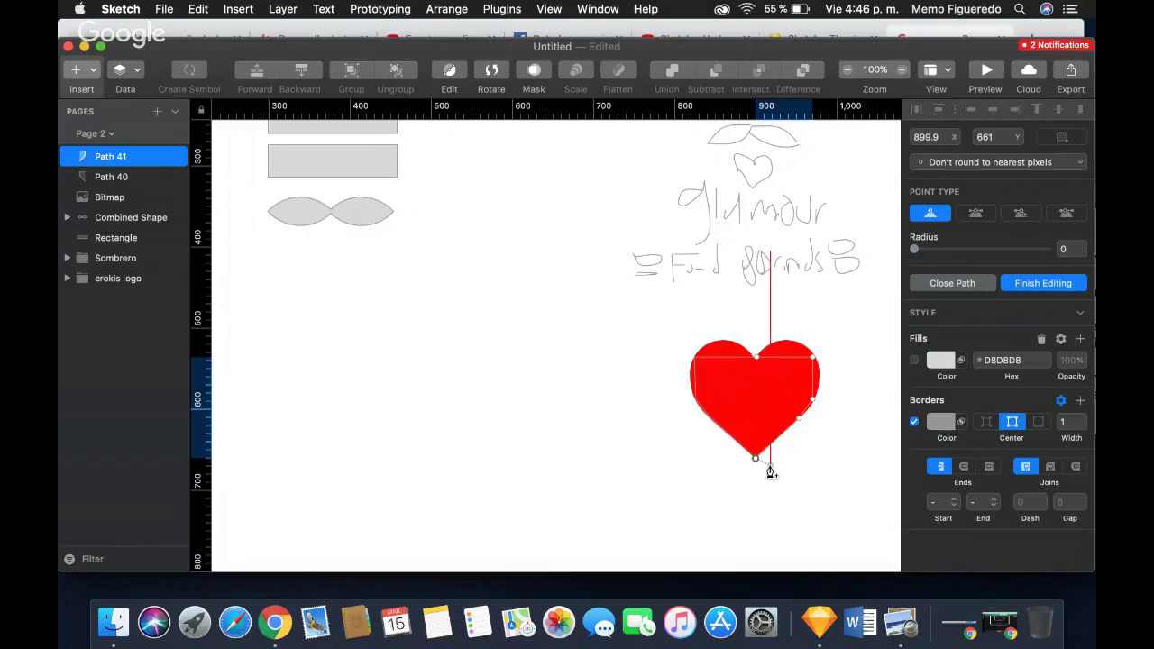
key(Escape)
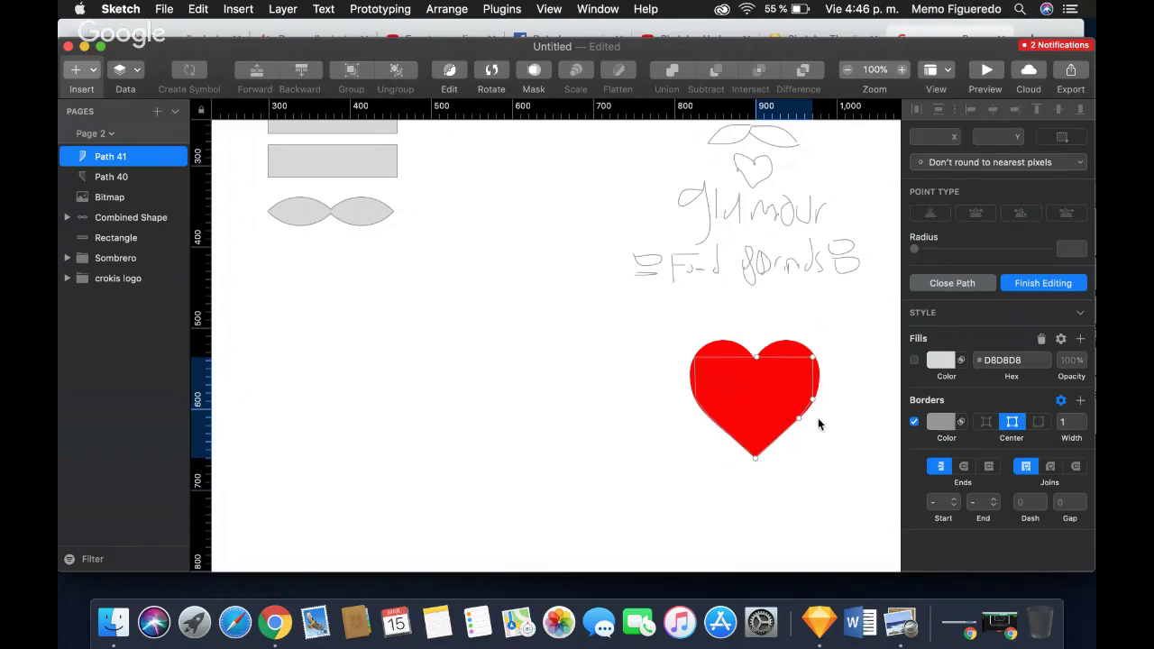
key(Escape)
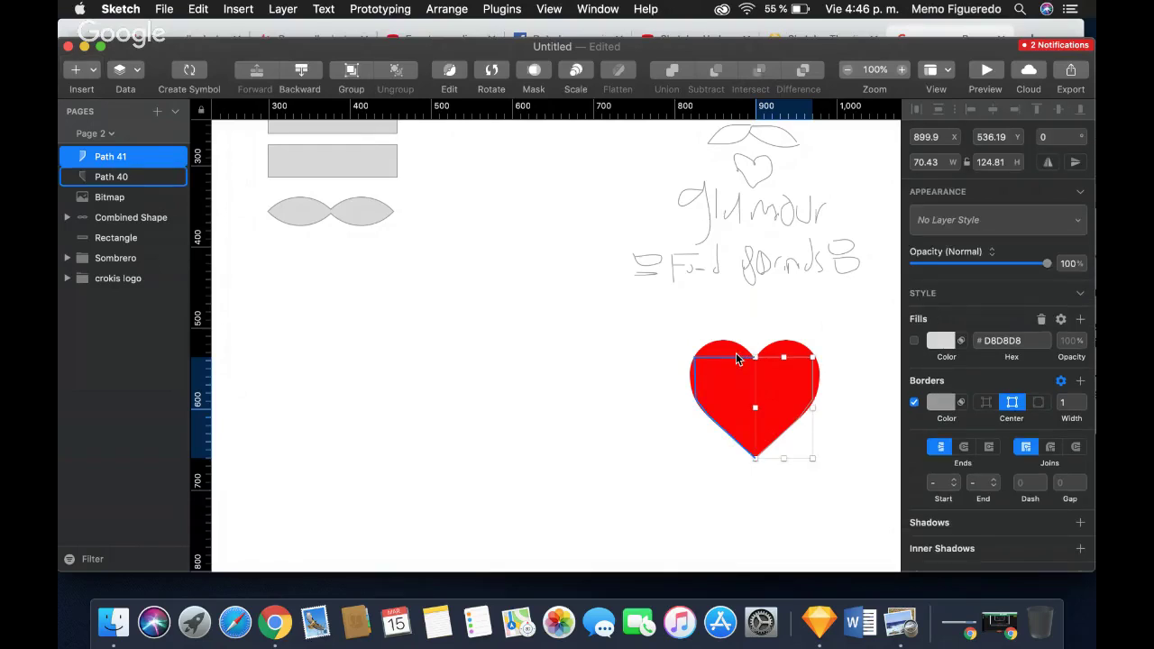
click(729, 360)
click(449, 70)
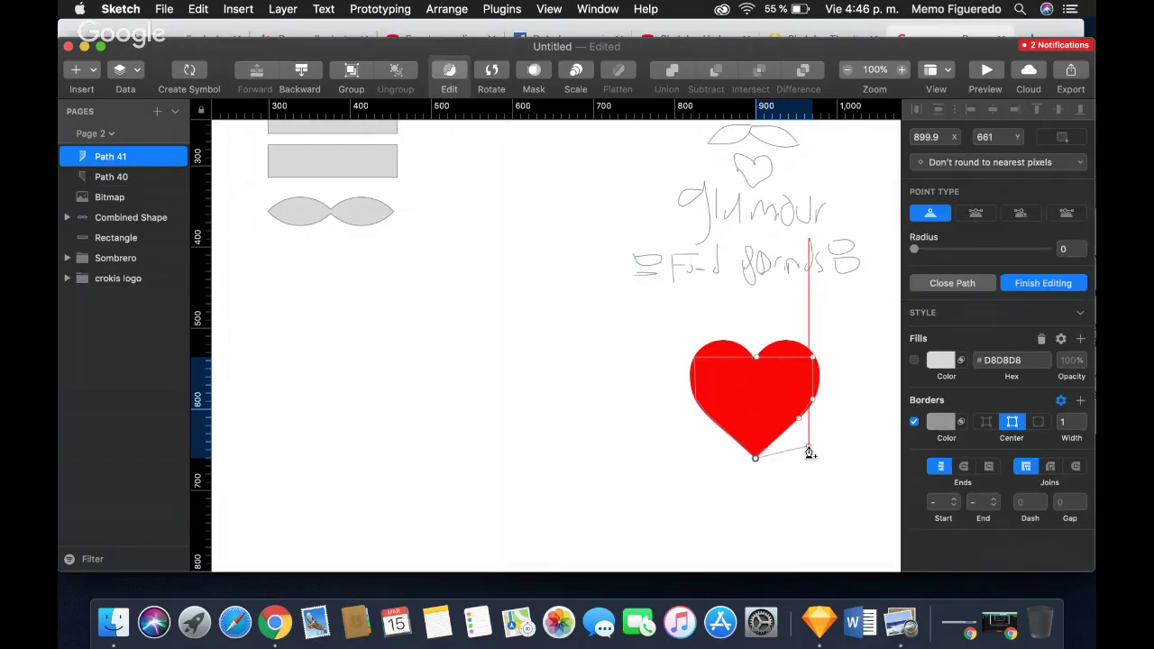
key(Escape)
Add a mirrored point midway along the top edge of the heart's left path and raise it to about Y 517.
double_click(727, 357)
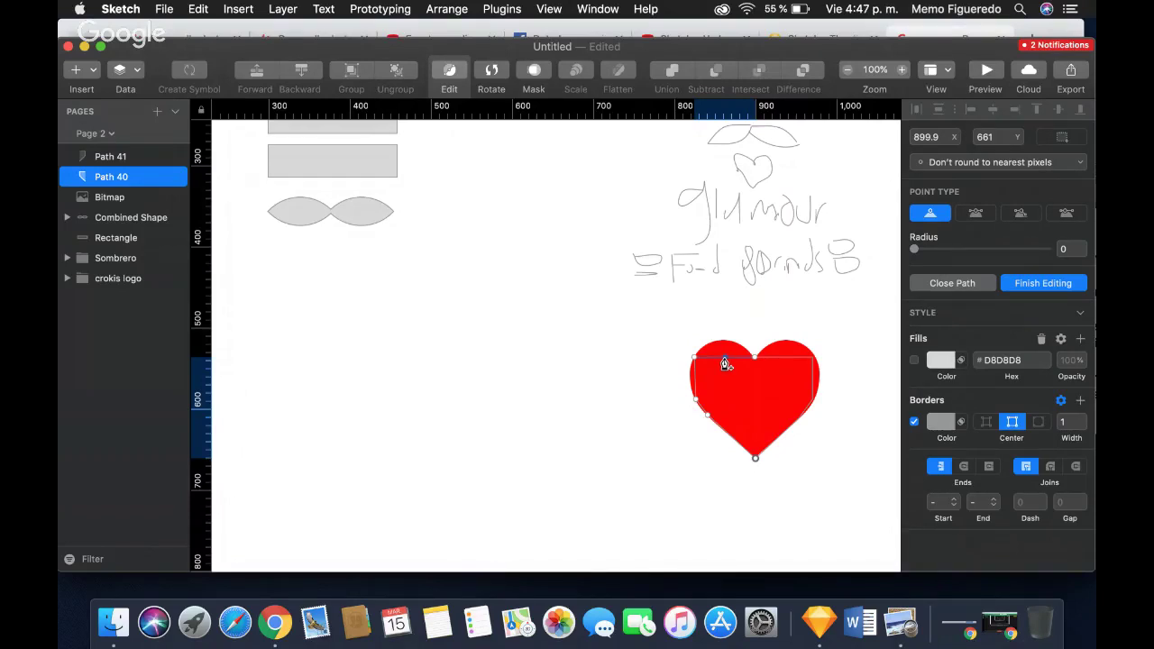
click(726, 361)
click(976, 214)
key(Up)
key(Up)
key(Up)
key(Up)
key(Up)
key(Up)
key(Up)
key(Up)
key(Up)
key(Up)
key(Up)
key(Up)
key(Up)
key(Up)
key(Up)
key(Up)
key(Up)
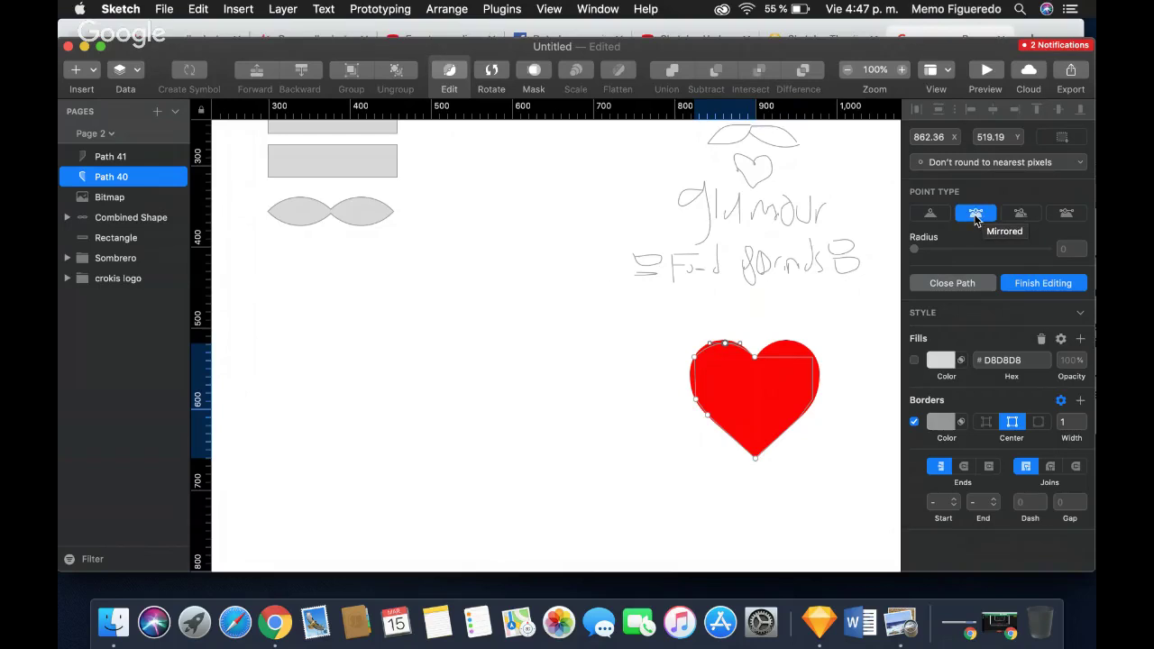
key(Up)
key(Up)
key(Up)
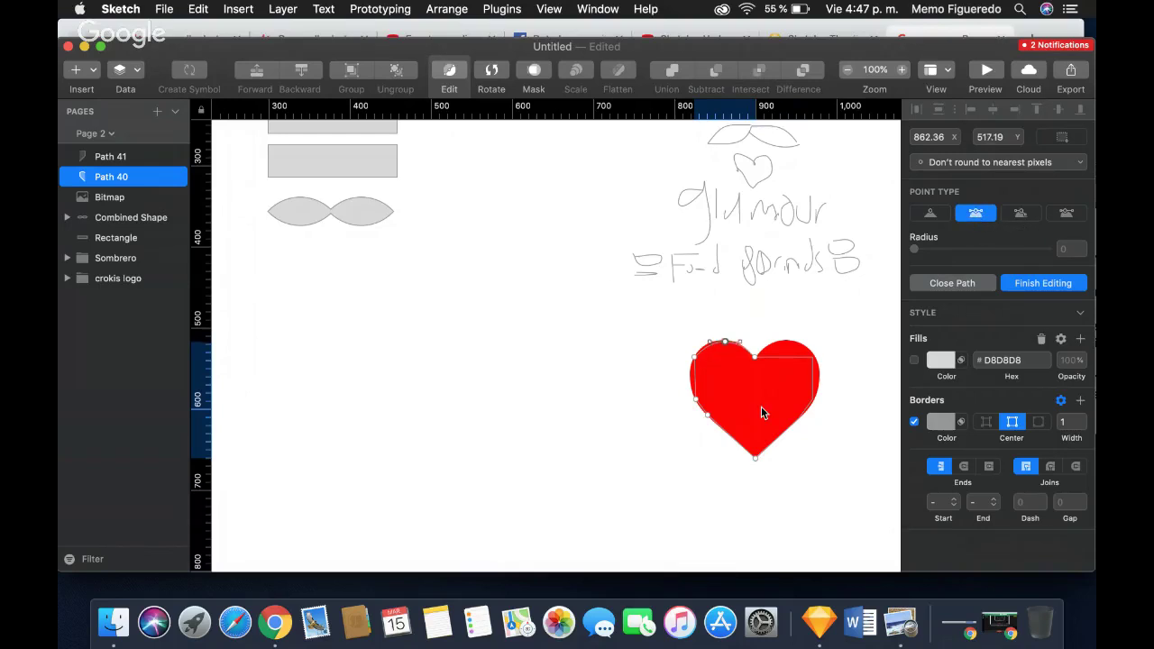
Fine-tune the new top point by small nudges until the curve follows the heart's left lobe.
key(Left)
key(Left)
key(Left)
key(Left)
key(Left)
key(Left)
key(Left)
key(Up)
key(Up)
key(Right)
key(Down)
key(Down)
key(Right)
key(Right)
key(Right)
key(Right)
key(Right)
Add a mirrored point on the left lobe's outer shoulder and raise it to about X 838, Y 522.
click(708, 355)
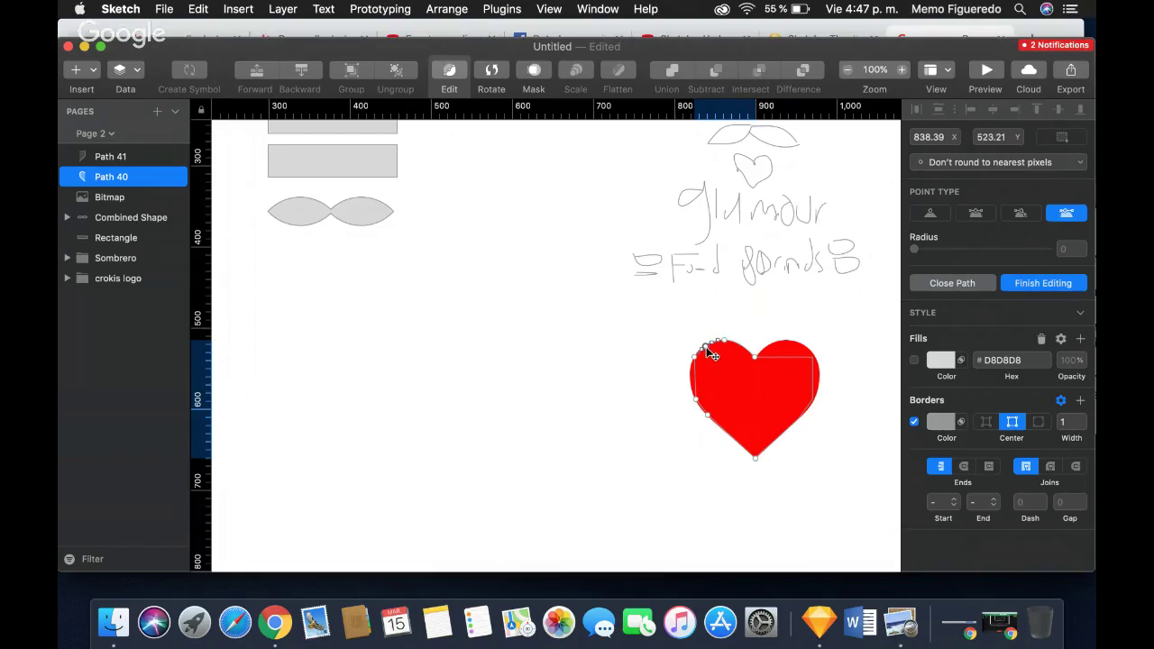
click(978, 219)
key(Up)
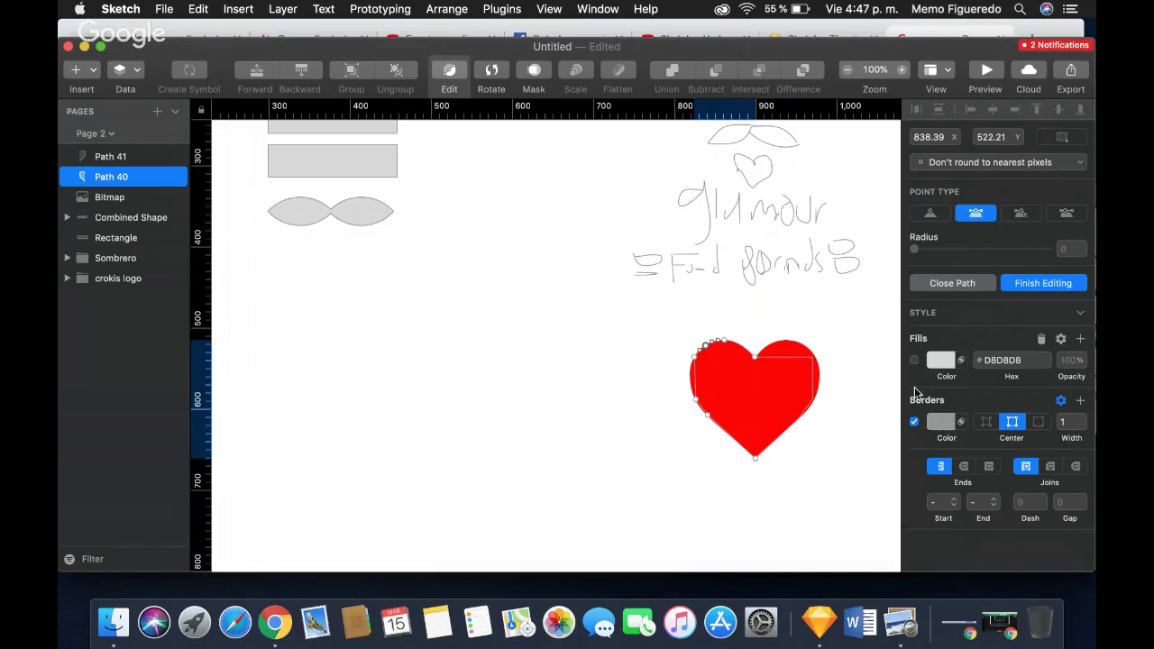
Add a mirrored point on the left path's vertical side and move it outward to about X 819, Y 560.
click(697, 385)
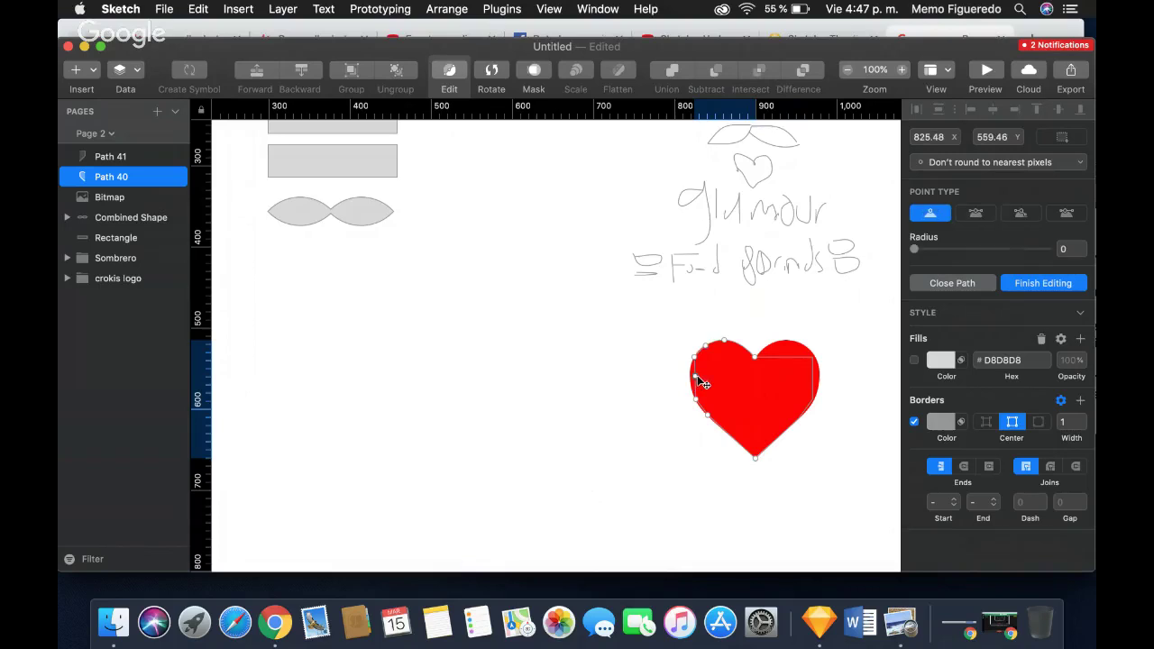
click(976, 213)
key(Left)
key(Left)
key(Left)
key(Left)
key(Left)
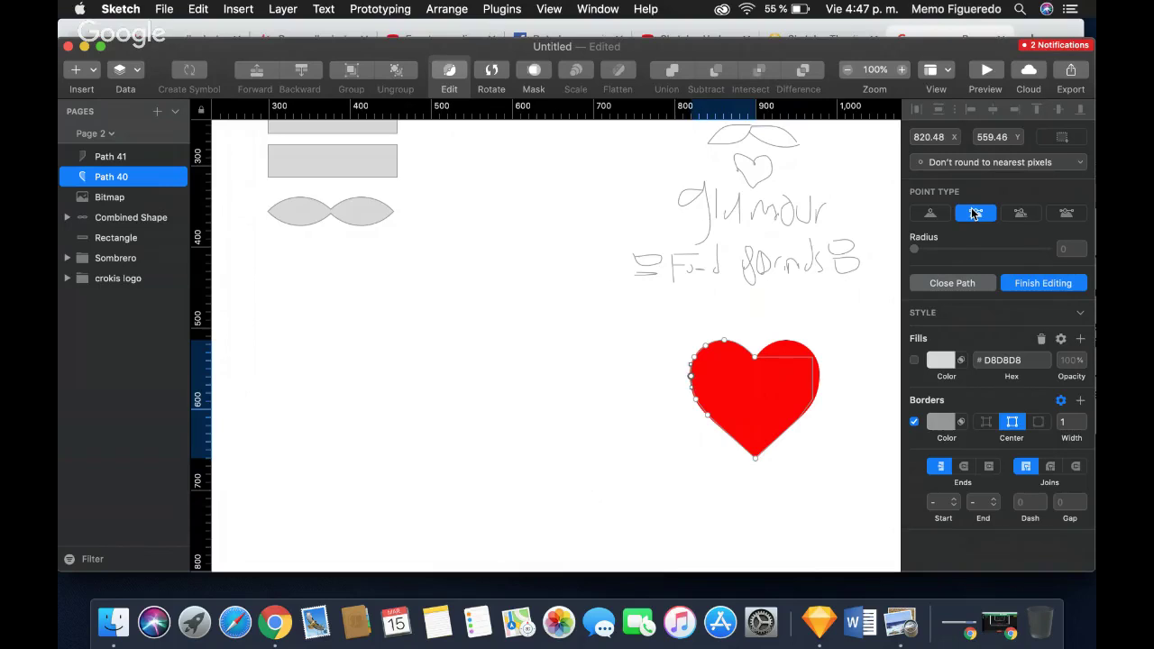
key(Left)
key(Down)
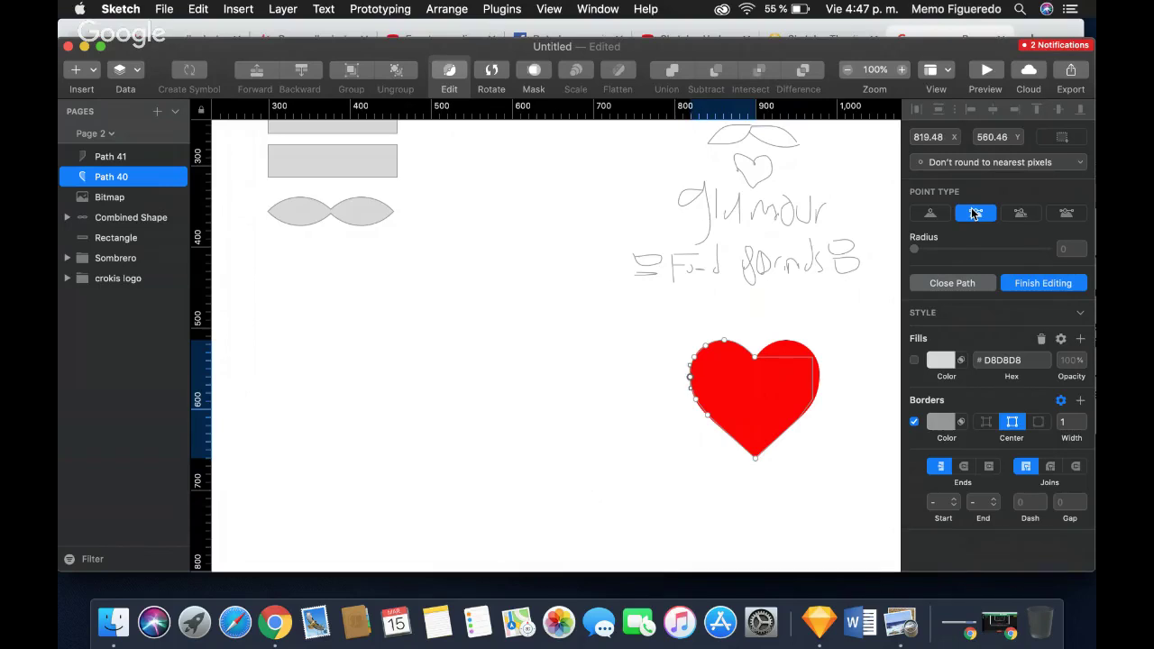
Add a mirrored point on the left path's lower curve and nudge it outward to about X 832, Y 597.
click(700, 414)
click(984, 214)
key(Left)
key(Left)
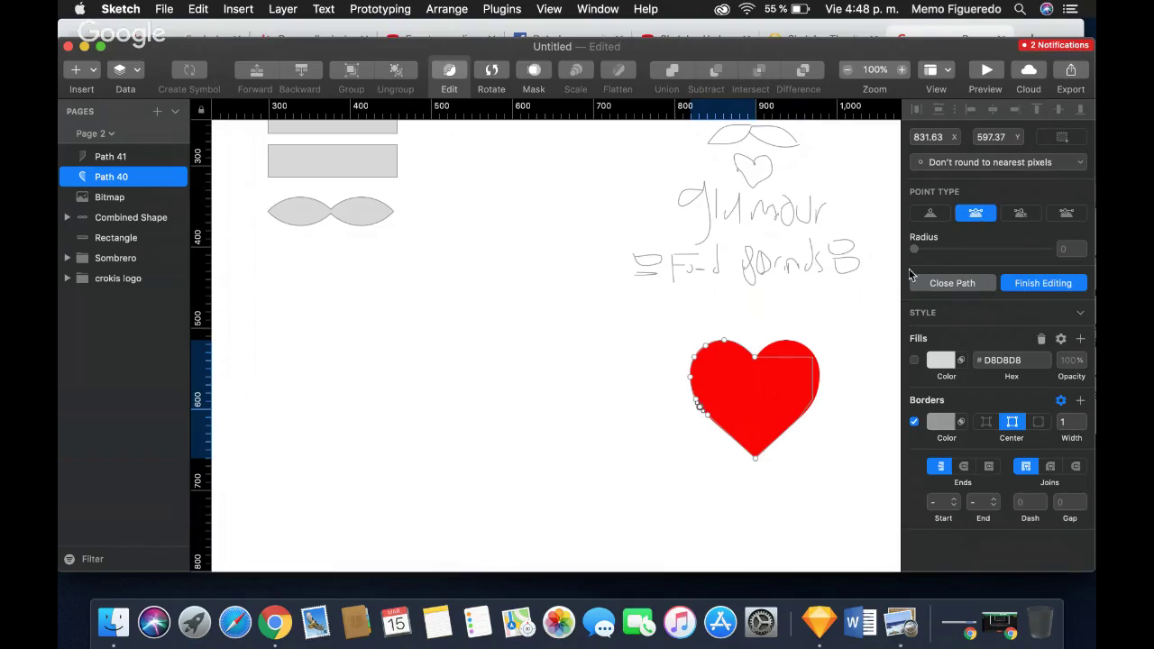
Add a mirrored point on the left path's lower diagonal and nudge it to about X 854, Y 620.
click(719, 433)
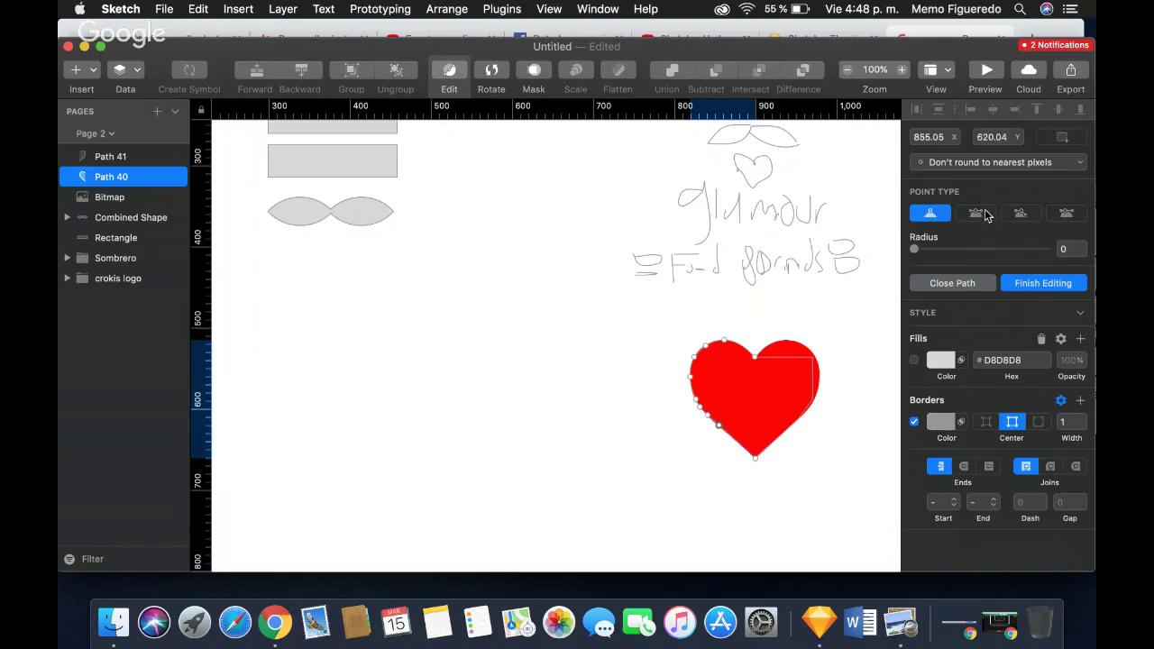
click(978, 215)
key(Left)
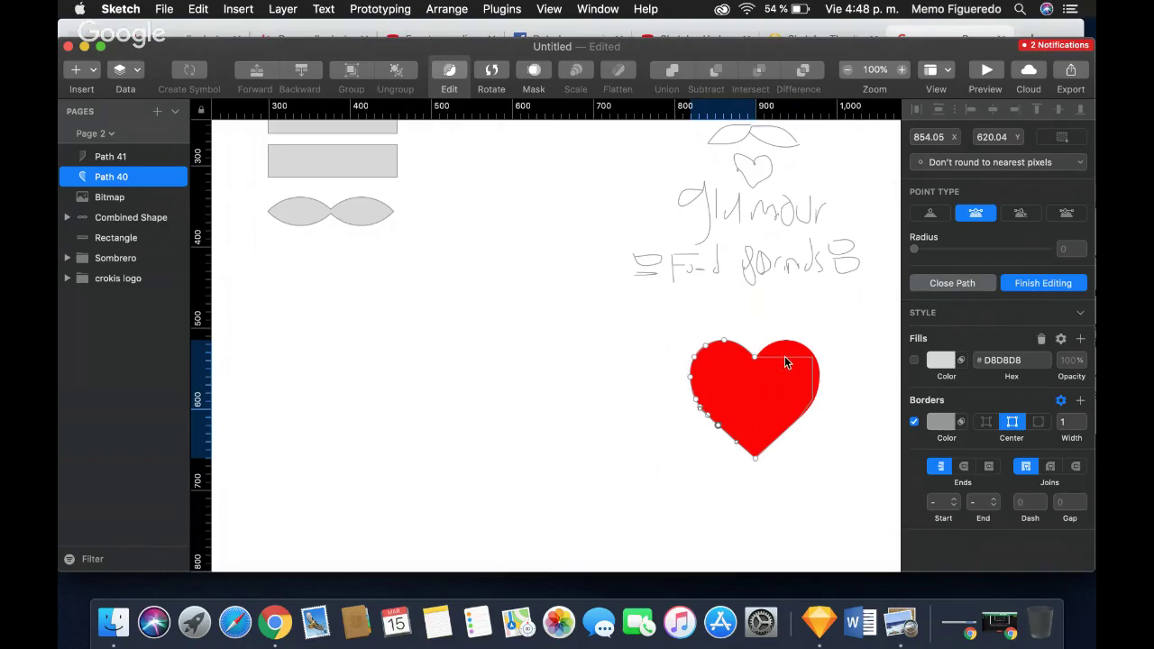
click(763, 283)
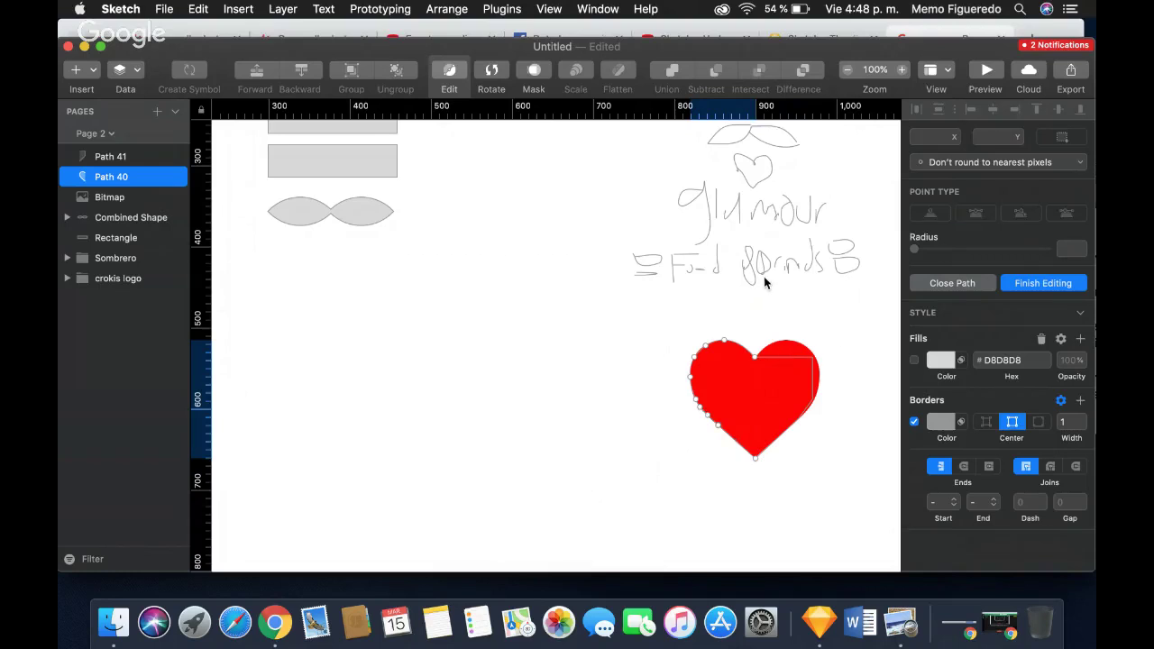
Add a mirrored point midway along the top edge of the heart's right path and move it to about X 933, Y 516.
click(786, 362)
double_click(787, 363)
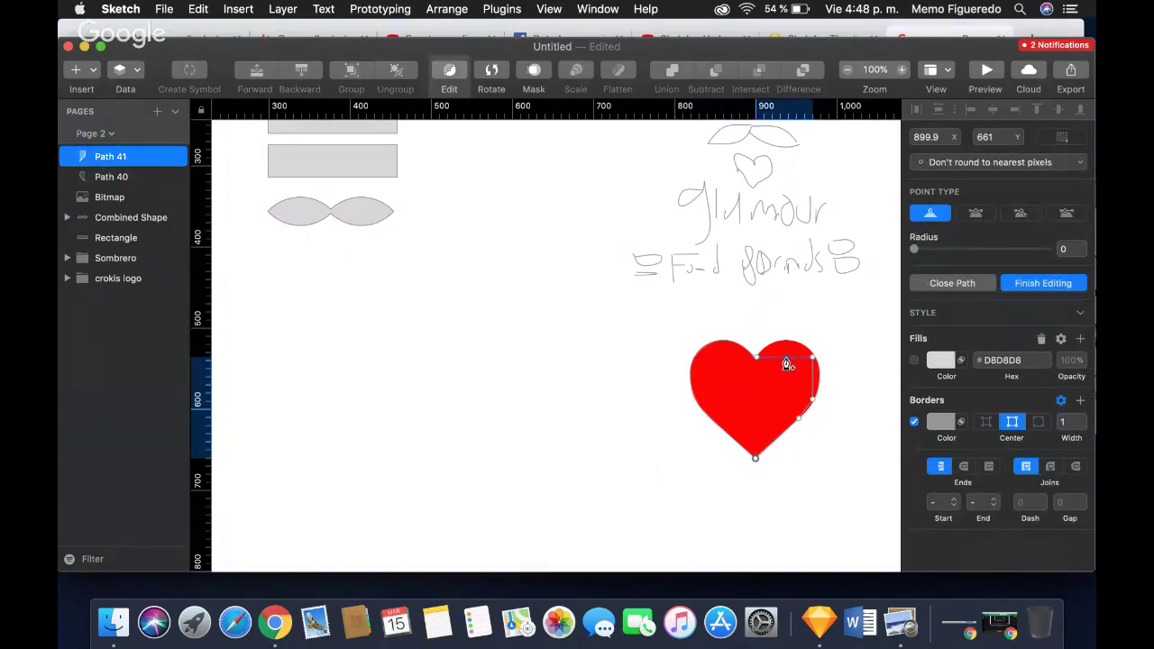
click(787, 358)
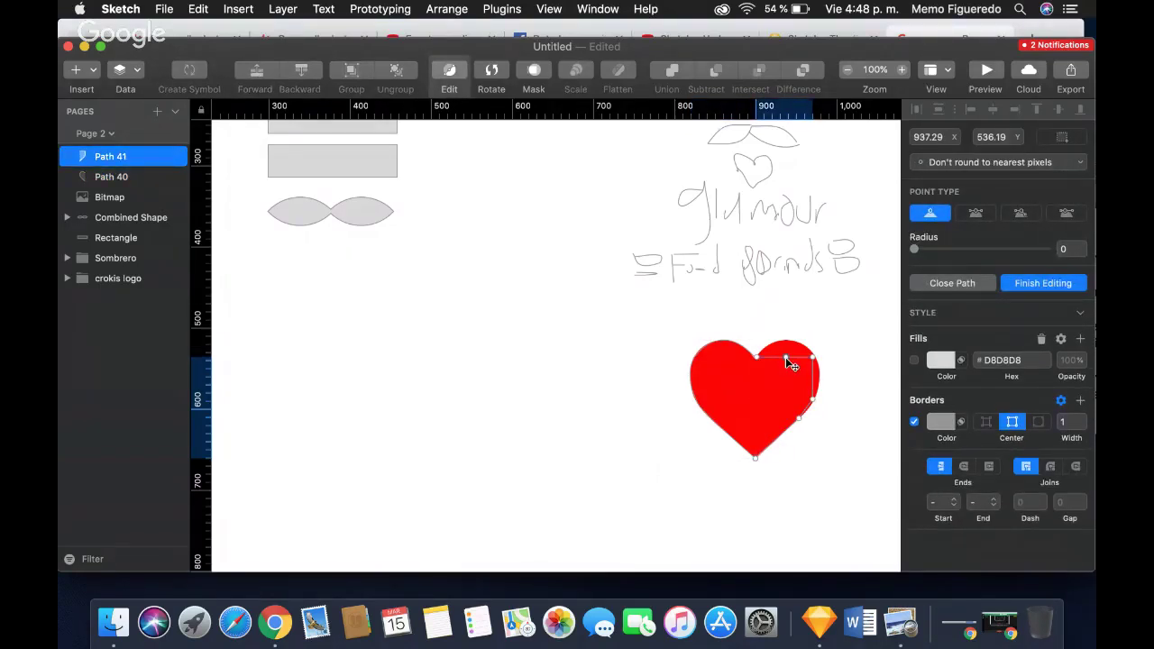
click(975, 214)
key(Up)
key(Up)
key(Up)
key(Up)
key(Up)
key(Up)
key(Up)
key(Up)
key(Up)
key(Up)
key(Up)
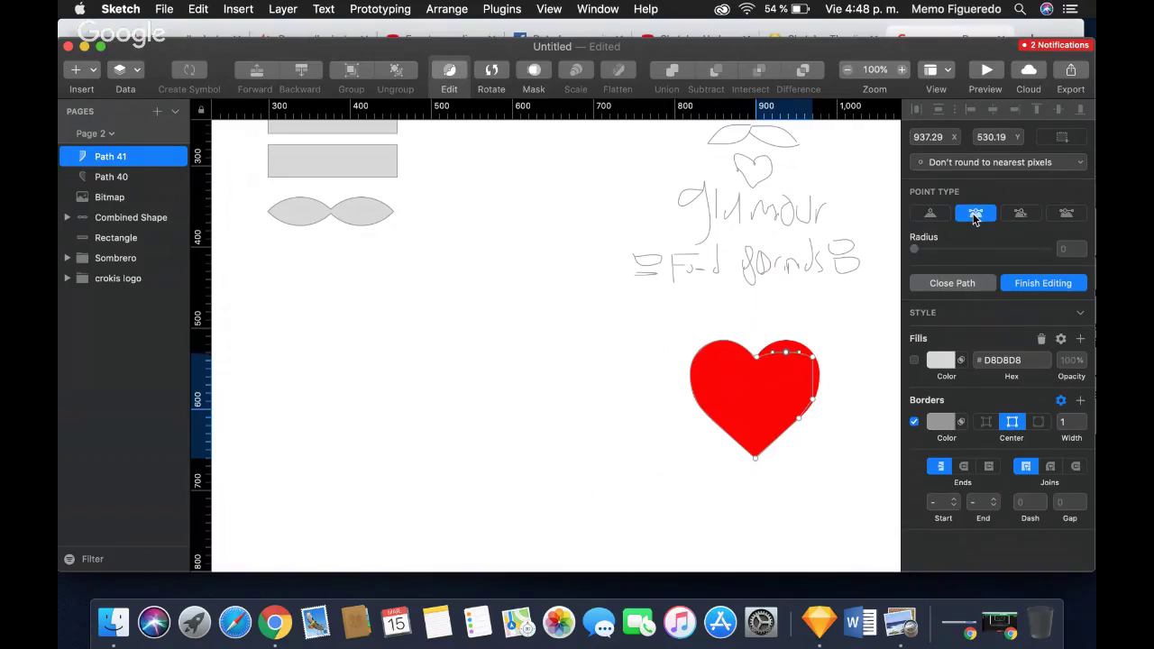
key(Up)
key(Up)
key(Up)
key(Up)
key(Up)
key(Up)
key(Up)
key(Up)
key(Up)
key(Left)
key(Left)
key(Left)
key(Left)
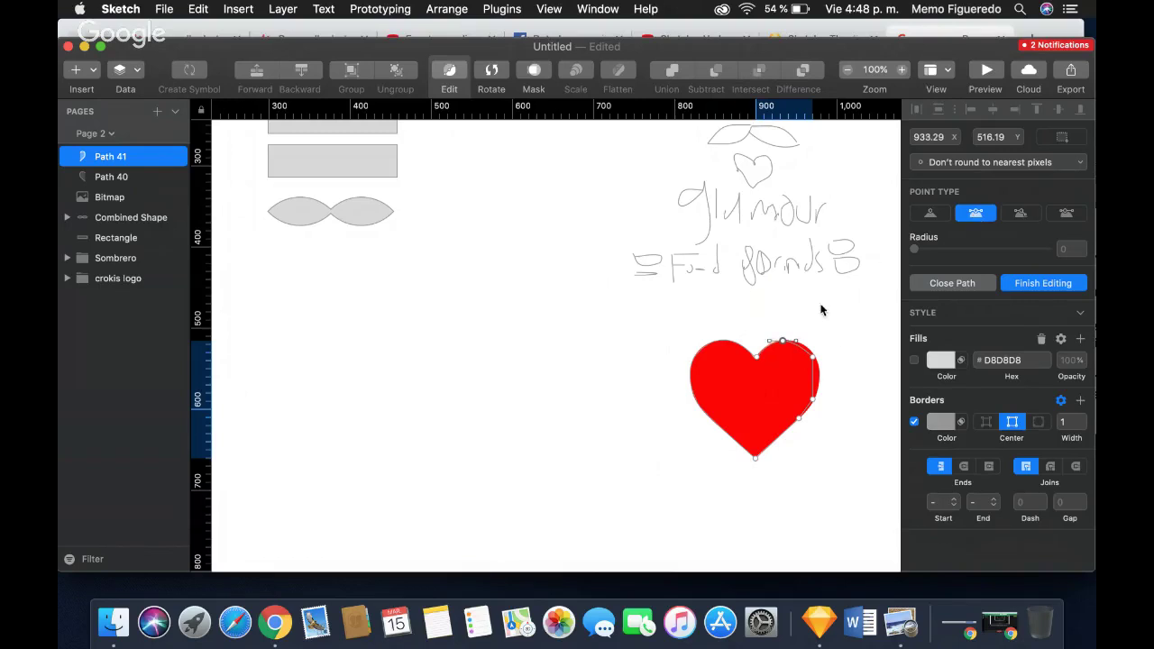
Add a mirrored point on the right lobe's outer shoulder and move it to about X 959, Y 521.
click(808, 354)
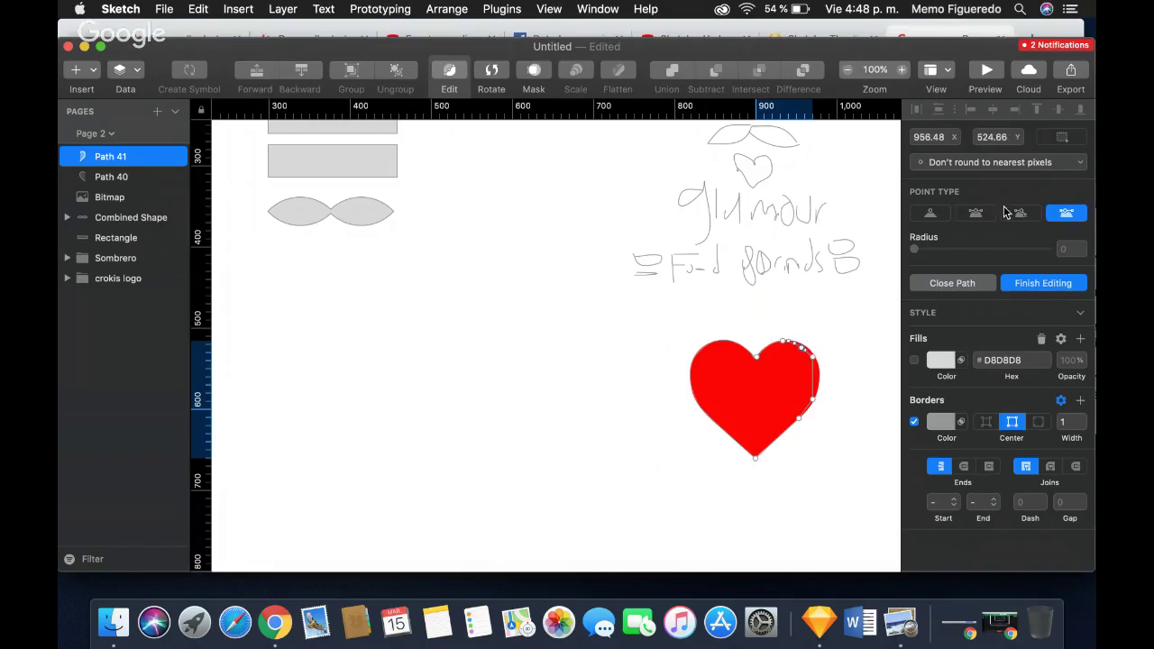
click(979, 213)
key(Up)
key(Up)
key(Up)
key(Up)
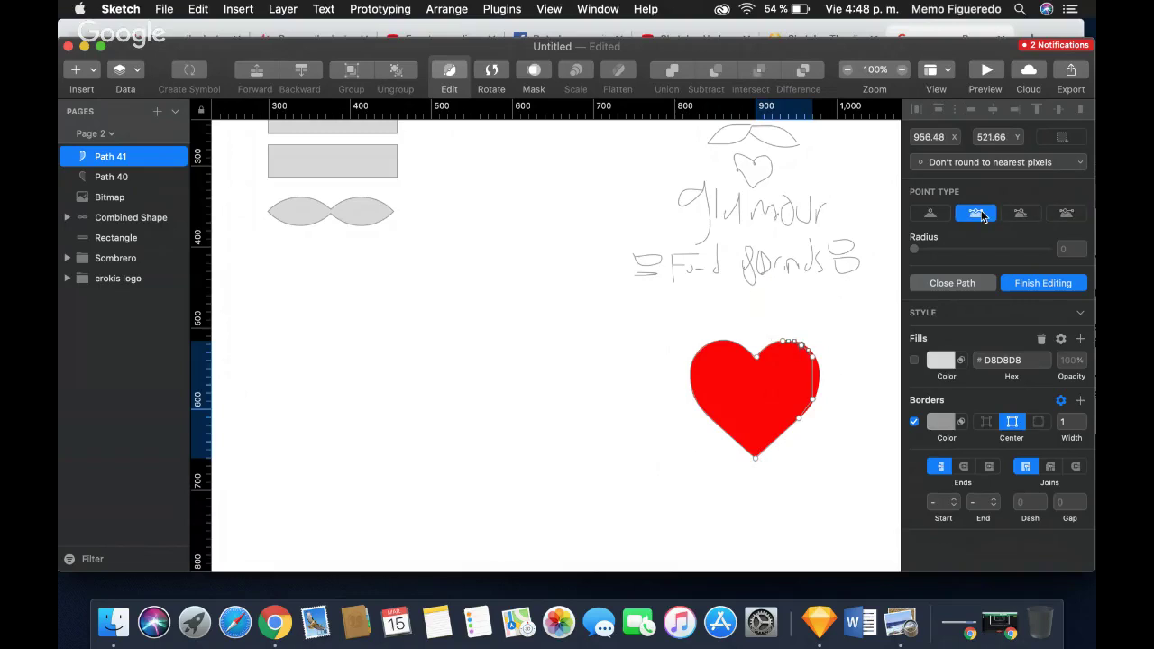
key(Right)
key(Right)
Try rounding the right path's upper outer corner with a mirrored point and small nudges, and undo the attempt.
click(816, 361)
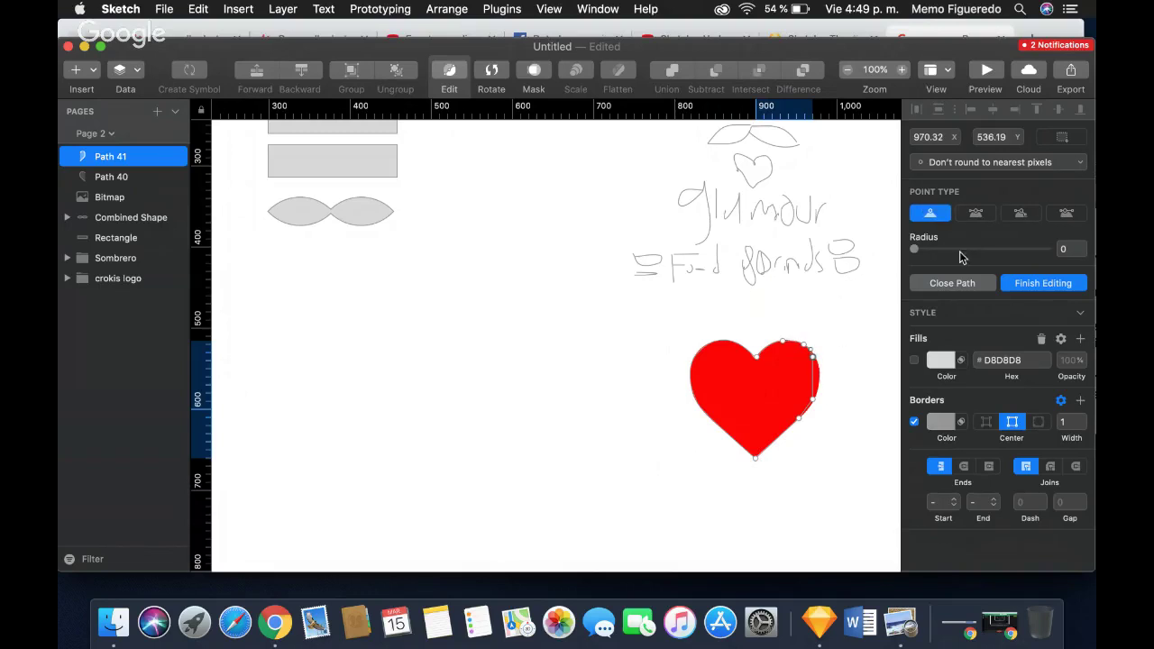
click(975, 219)
key(Right)
key(Right)
key(Right)
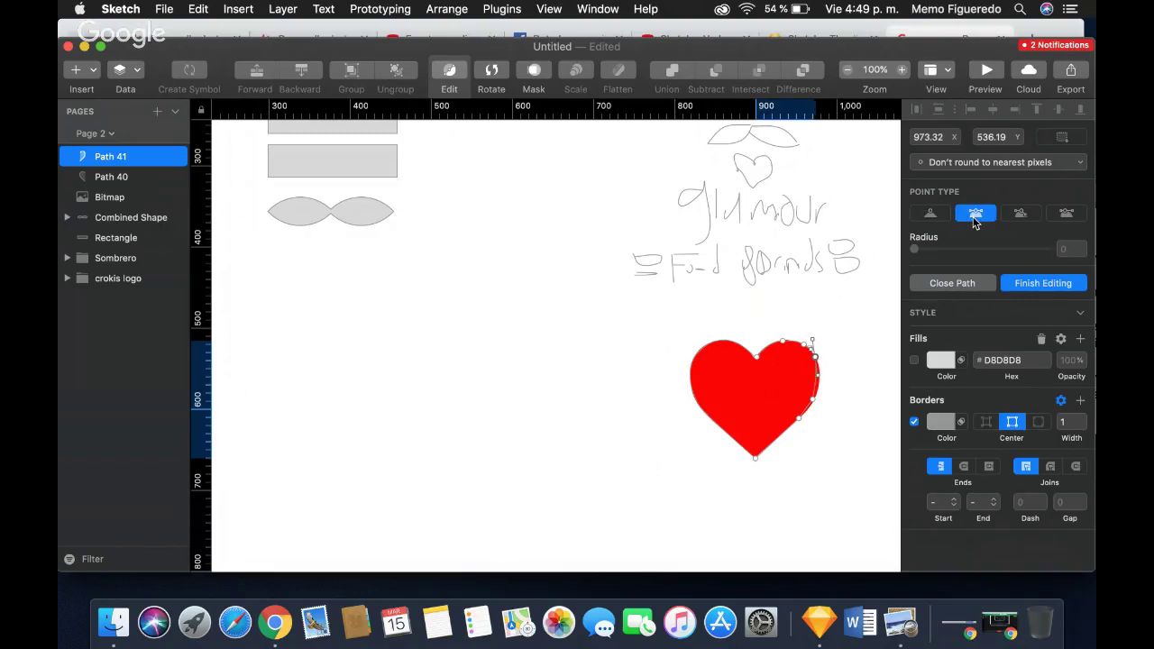
key(Left)
key(Left)
click(806, 344)
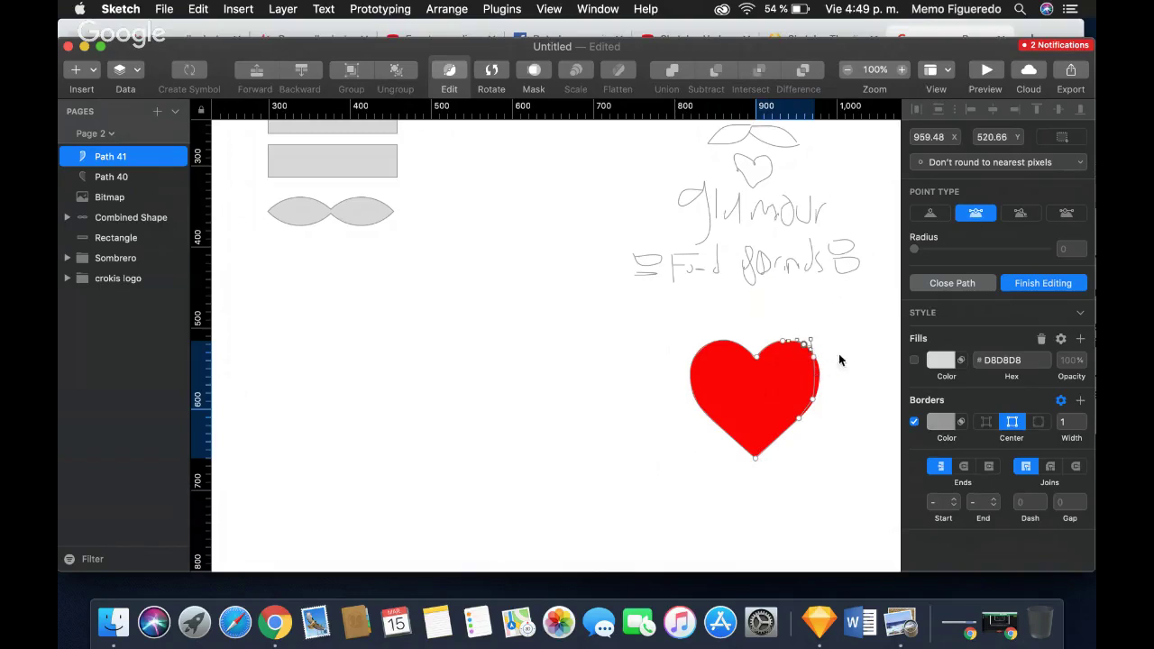
key(Down)
key(Escape)
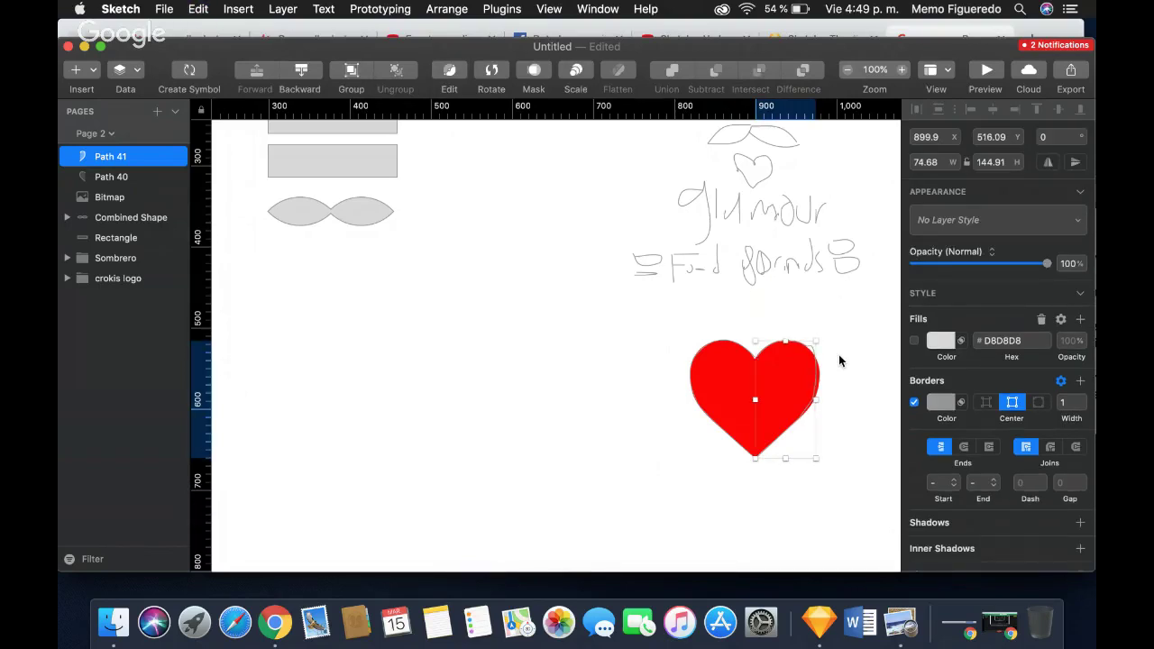
key(super+z)
key(super+z)
click(840, 357)
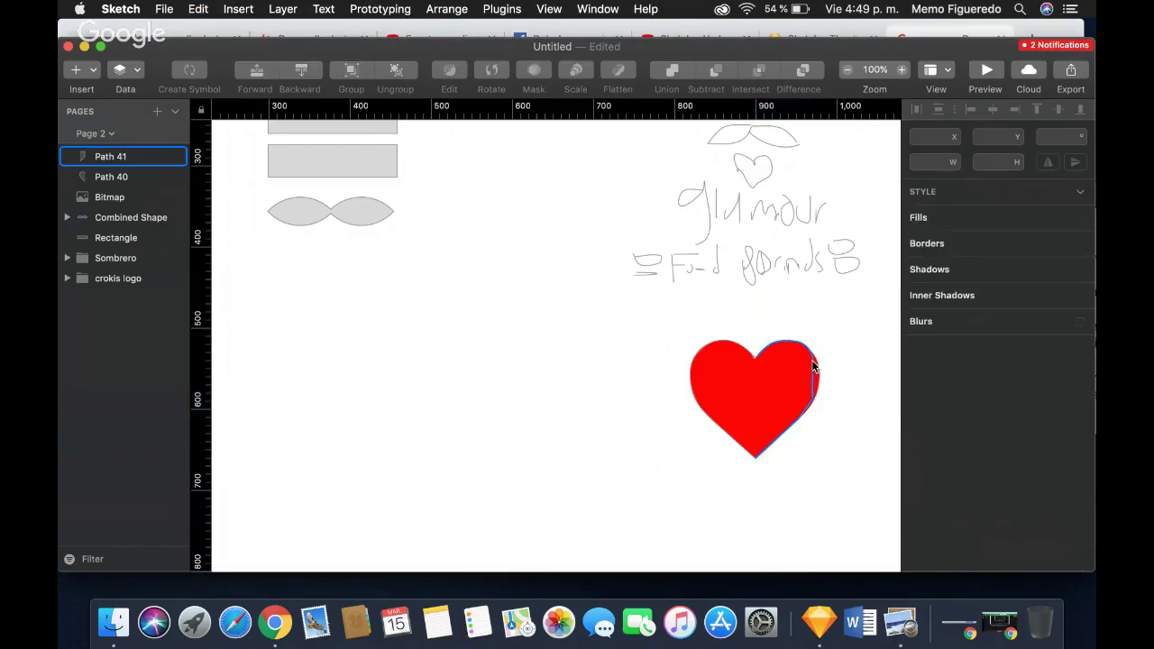
Add a mirrored point on the right path's vertical side and move it outward to about X 978, Y 561.
double_click(812, 382)
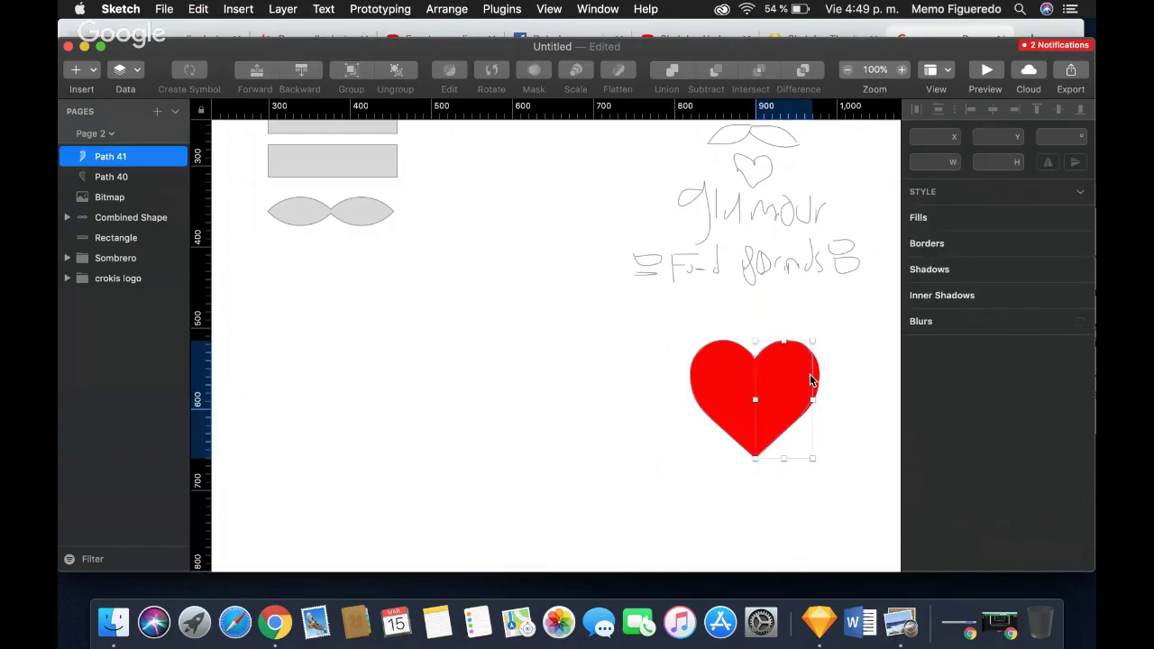
click(812, 379)
click(983, 217)
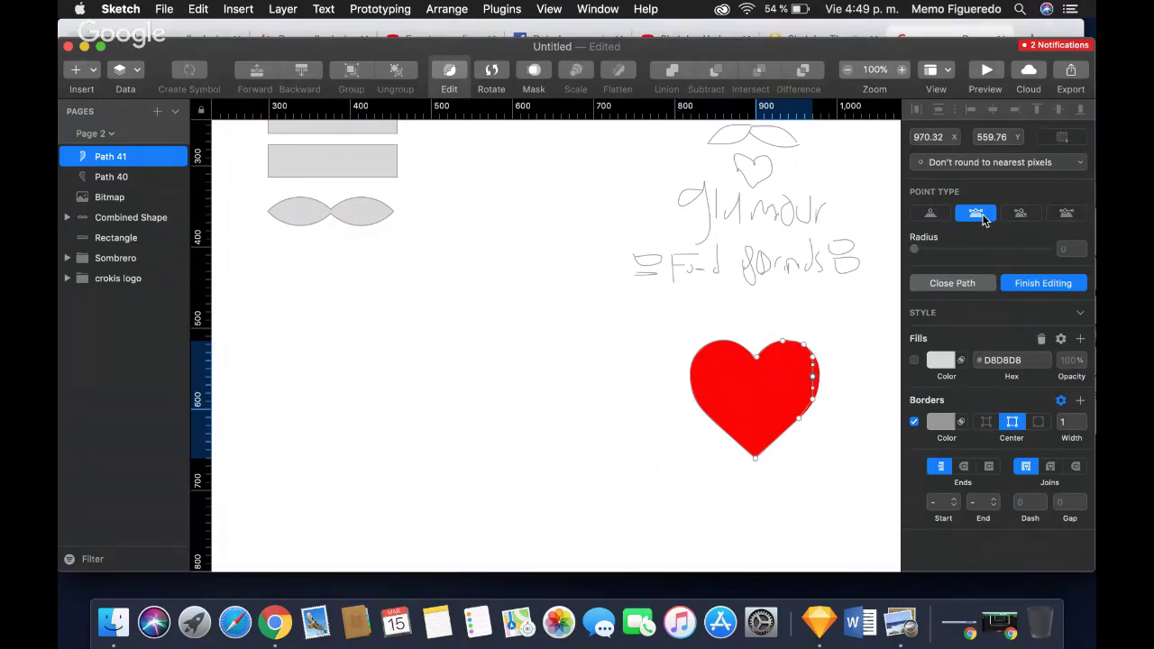
key(Right)
key(Right)
key(Right)
key(Right)
key(Right)
key(Right)
key(Right)
key(Right)
key(Down)
Change the right path's lower side point to mirrored and nudge it 1 px outward.
click(815, 405)
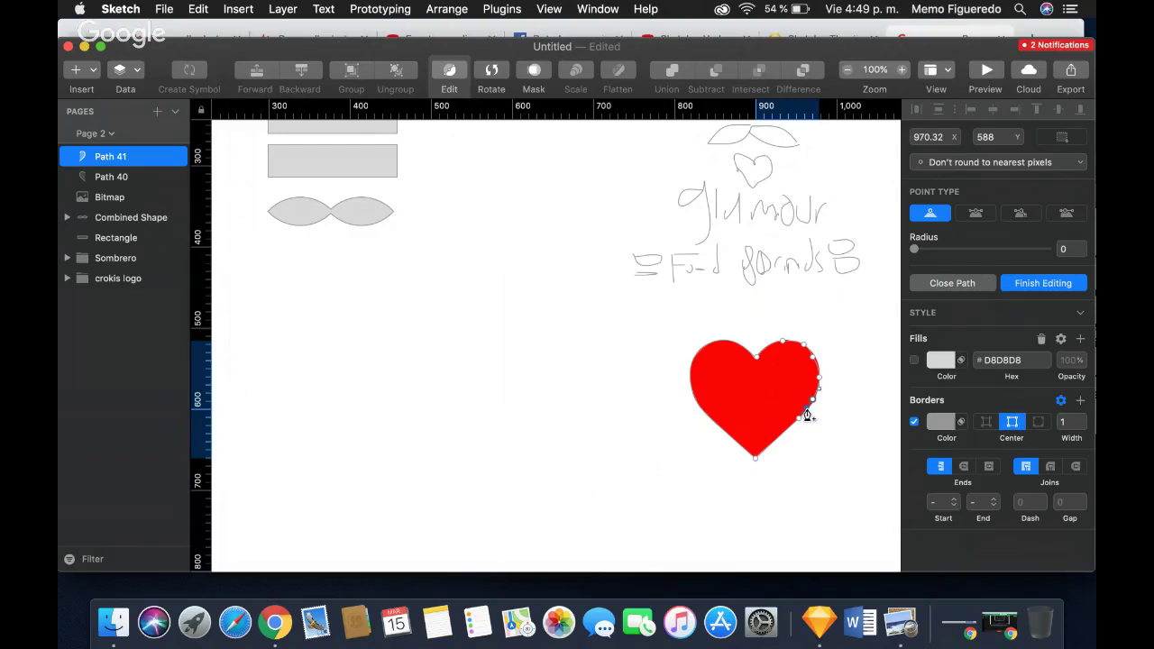
click(975, 214)
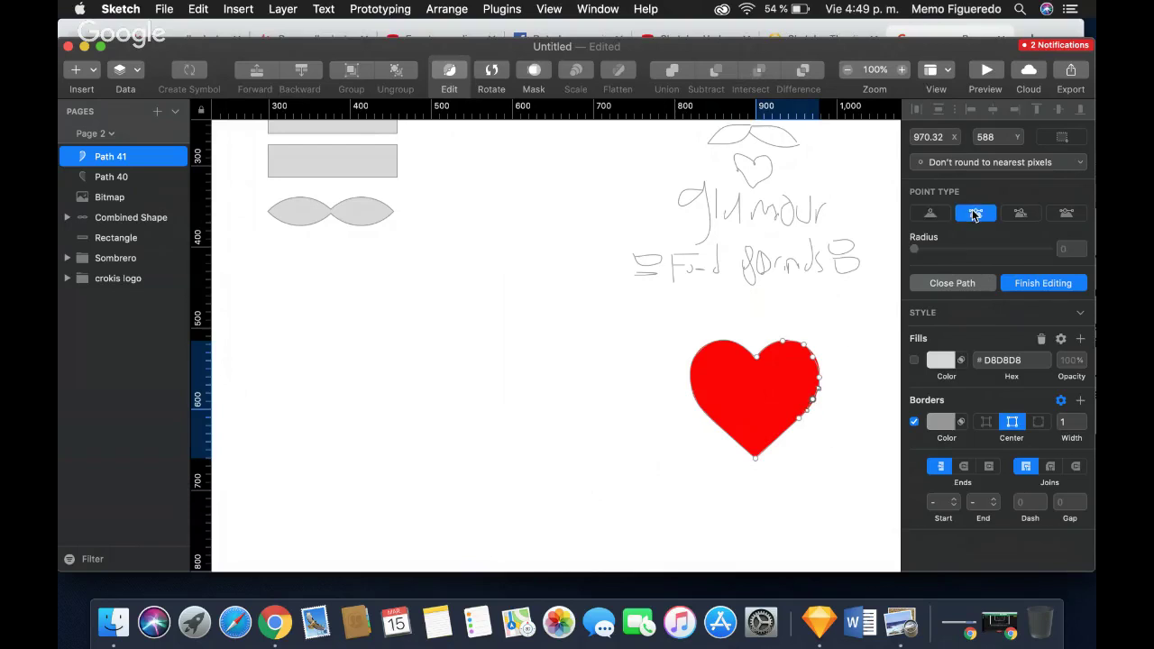
key(Right)
Change the right path's upper outer corner to a mirrored point at about X 973, finish editing the path and deselect it.
click(816, 364)
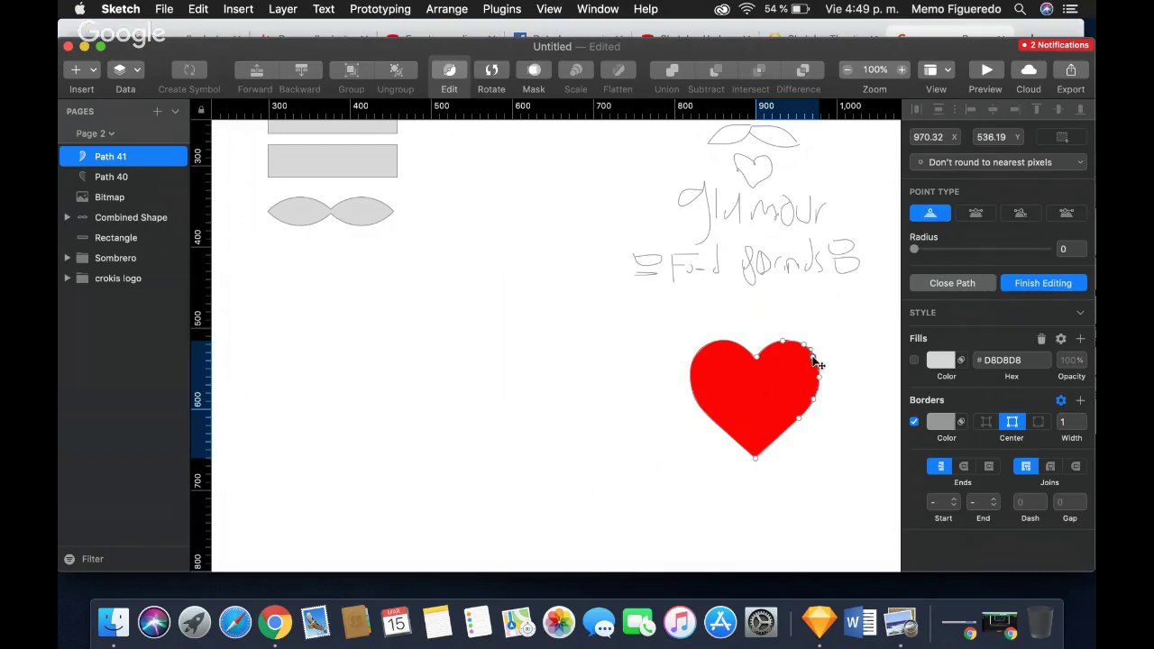
click(821, 383)
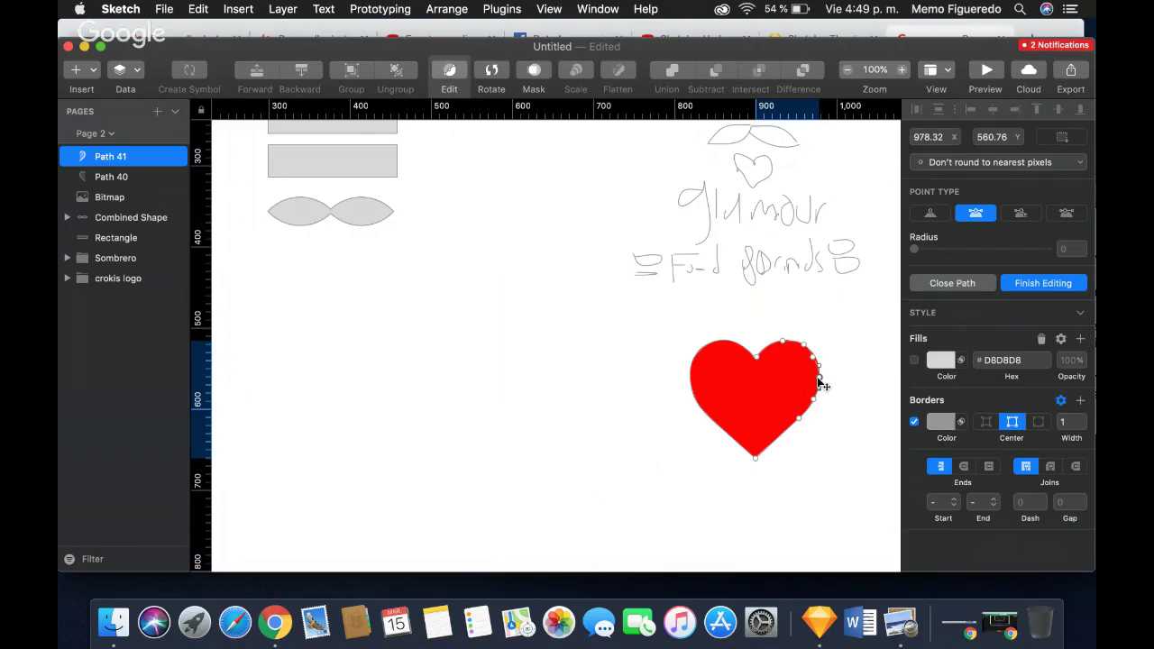
click(816, 362)
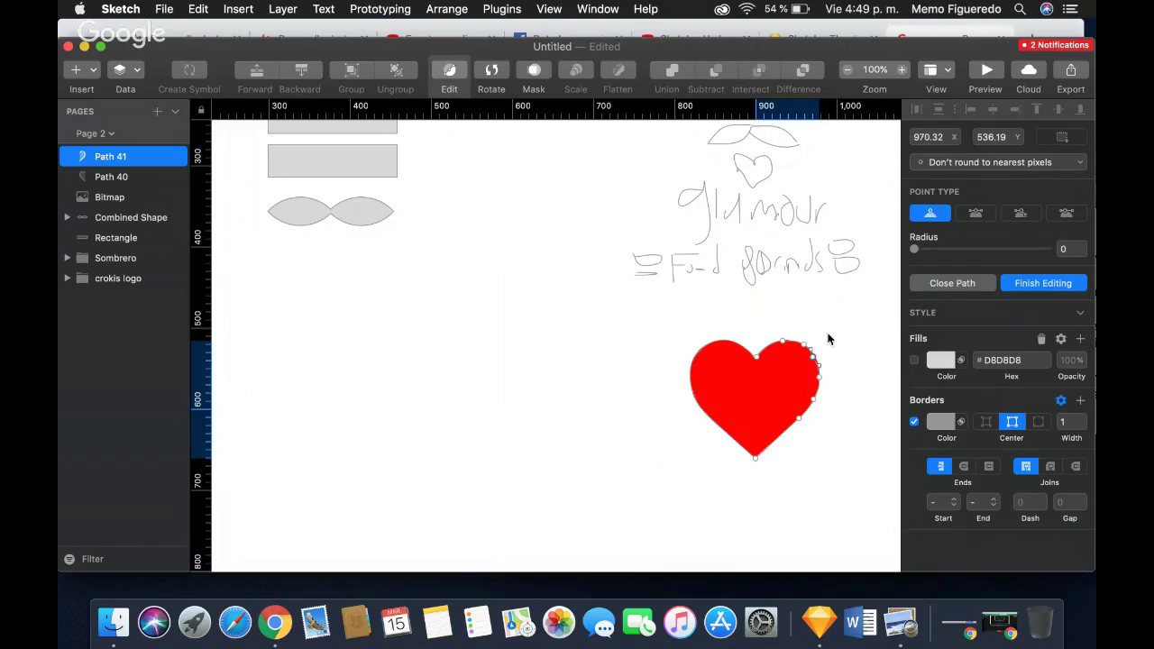
click(978, 215)
key(Right)
key(Right)
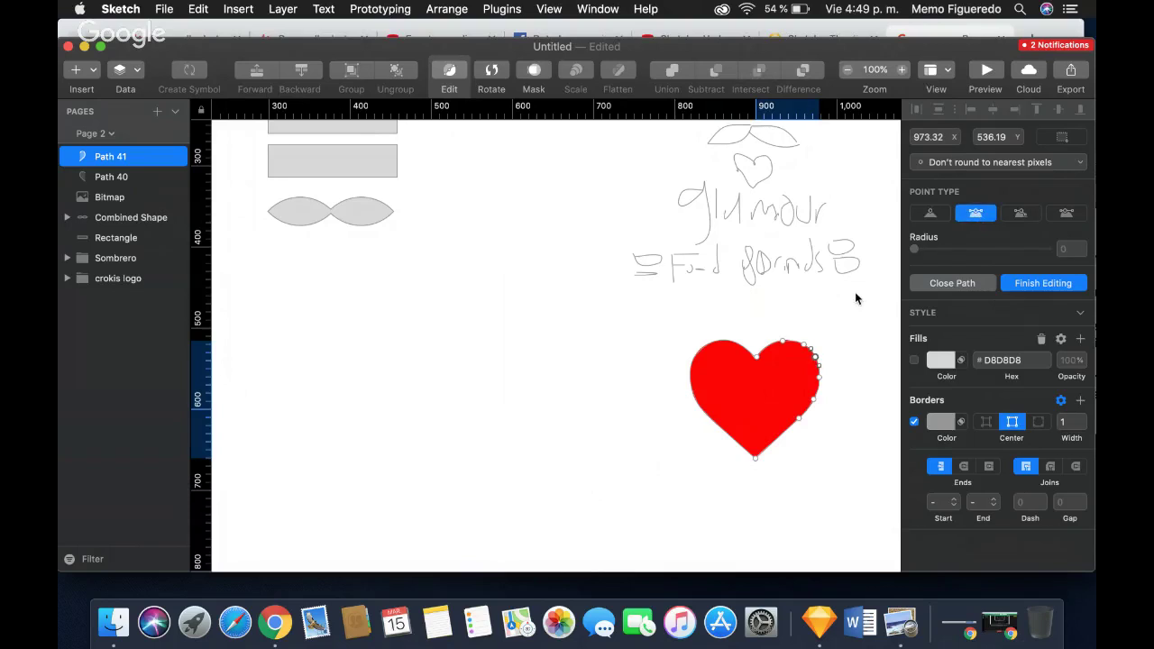
key(Right)
key(Left)
click(854, 472)
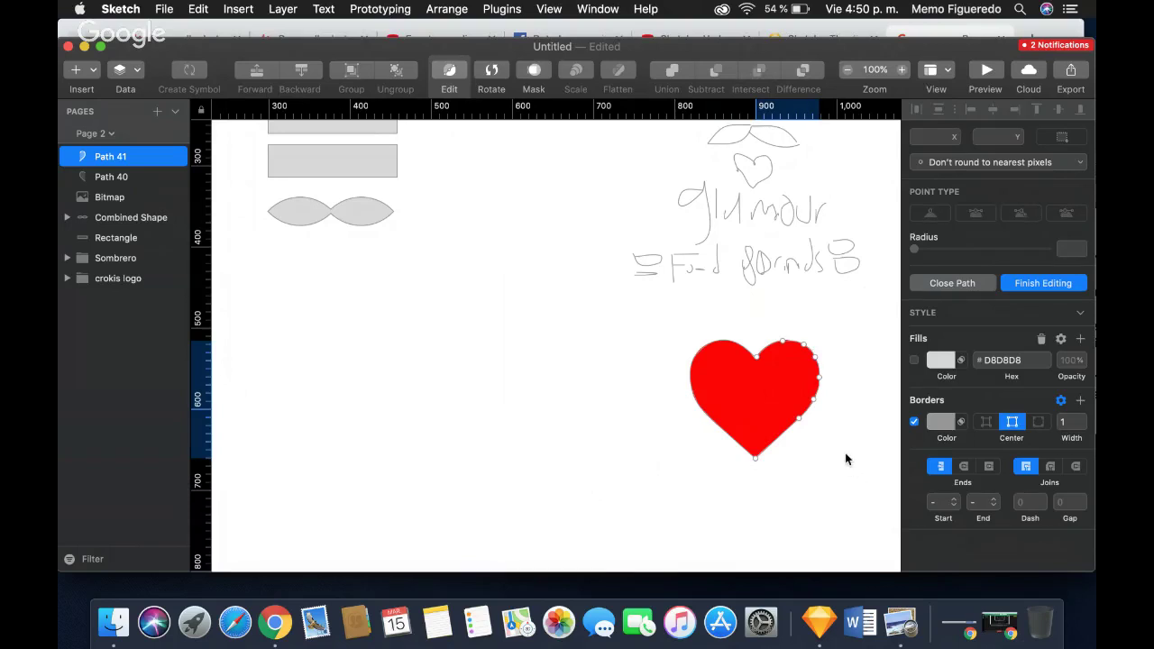
key(Escape)
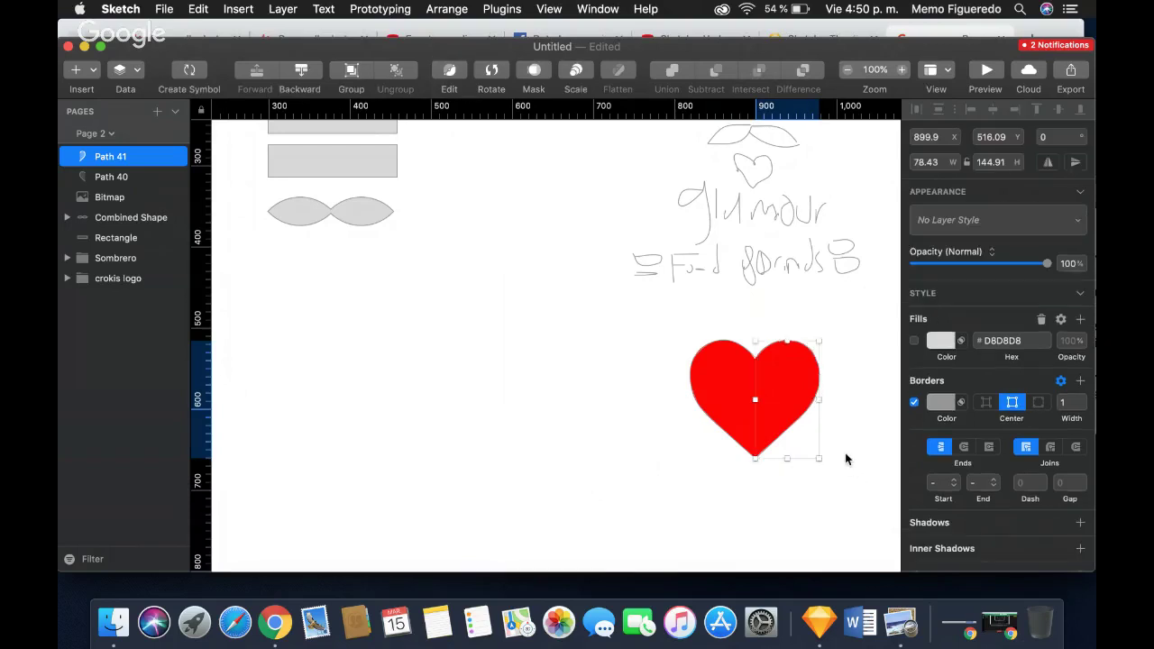
click(807, 500)
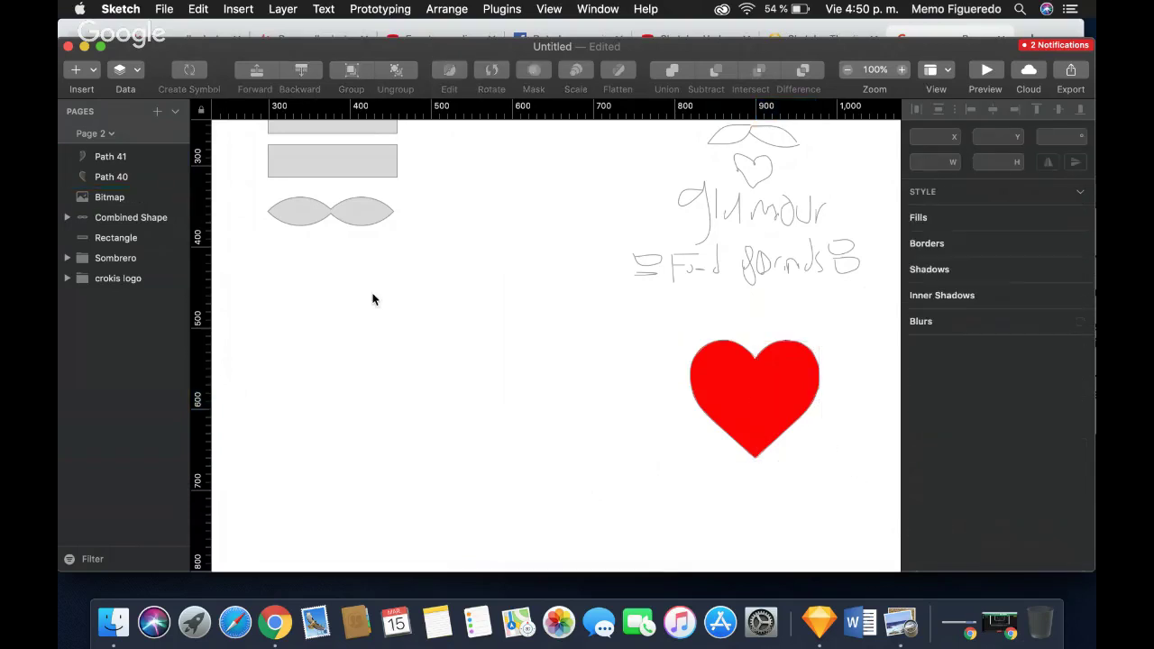
Group the two heart-half paths and move the group off the red heart image.
click(105, 180)
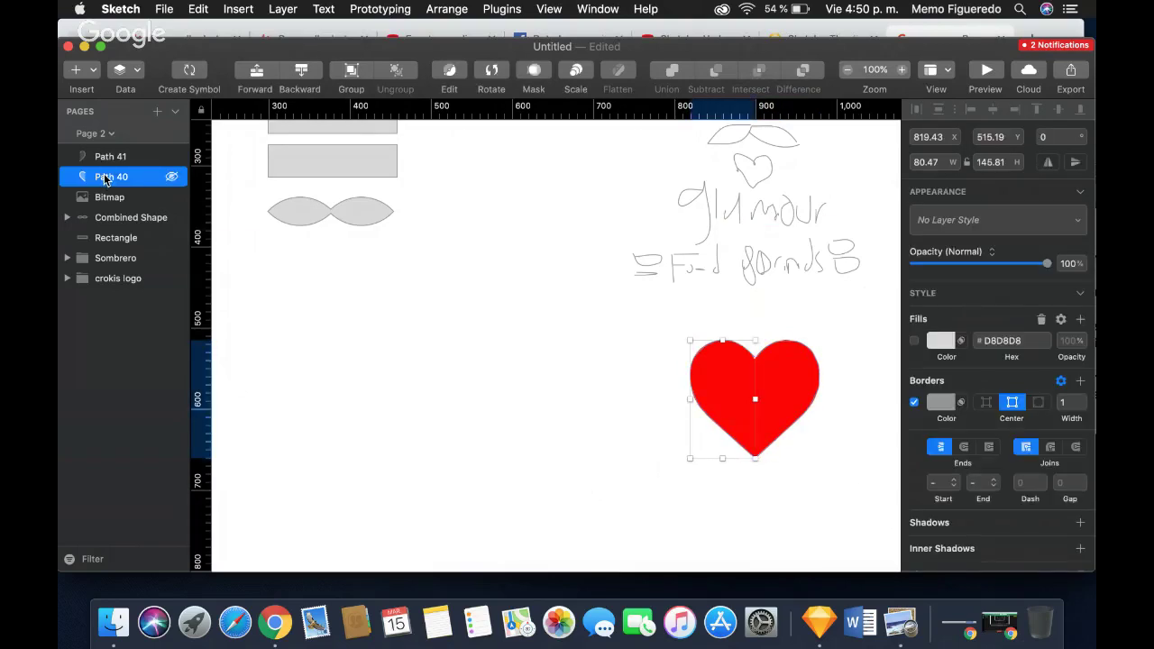
shift+click(104, 156)
key(super+g)
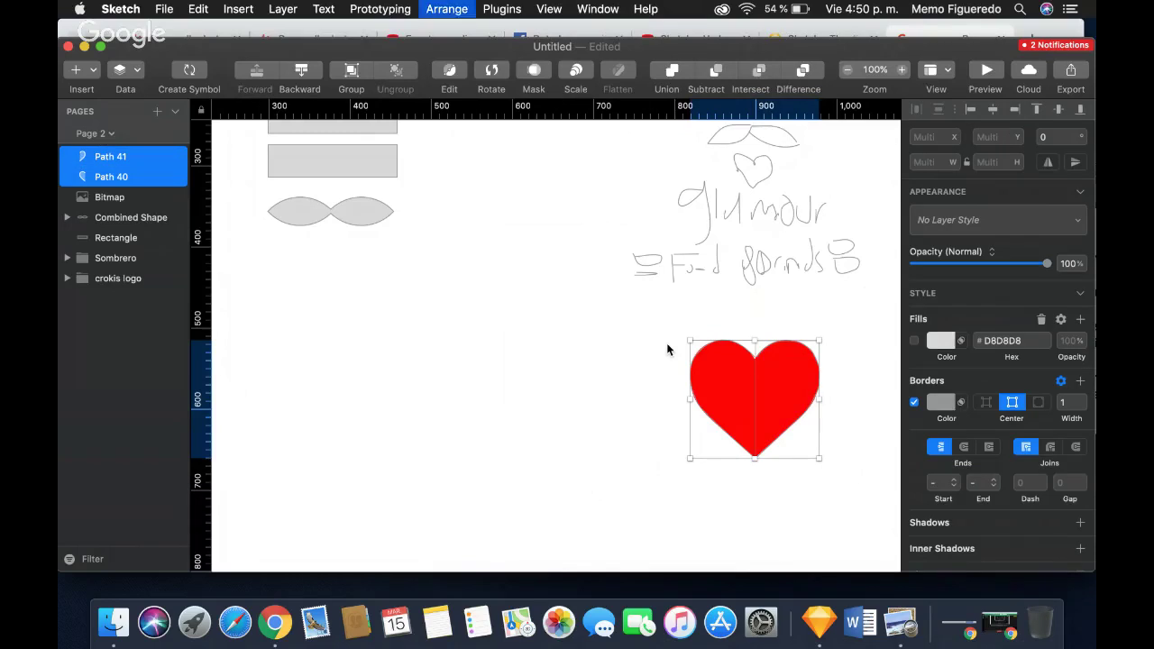
drag(776, 394, 567, 362)
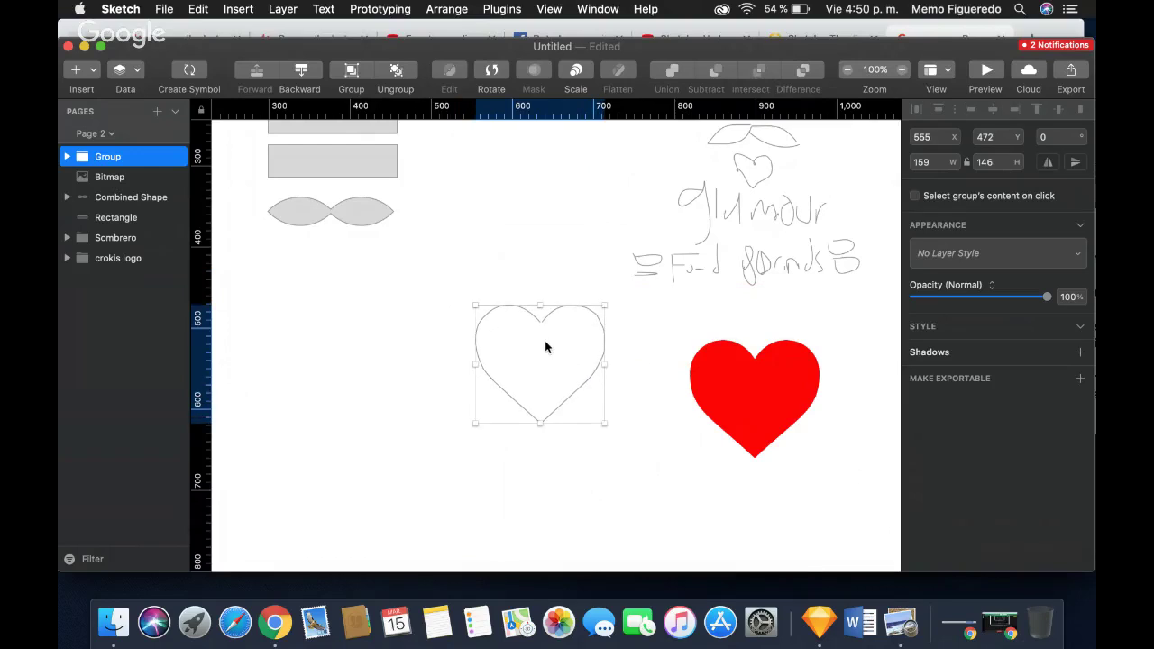
Move the heart outline group under the moustache, scale it down to about 38 × 35 px centred below it, and deselect.
click(797, 380)
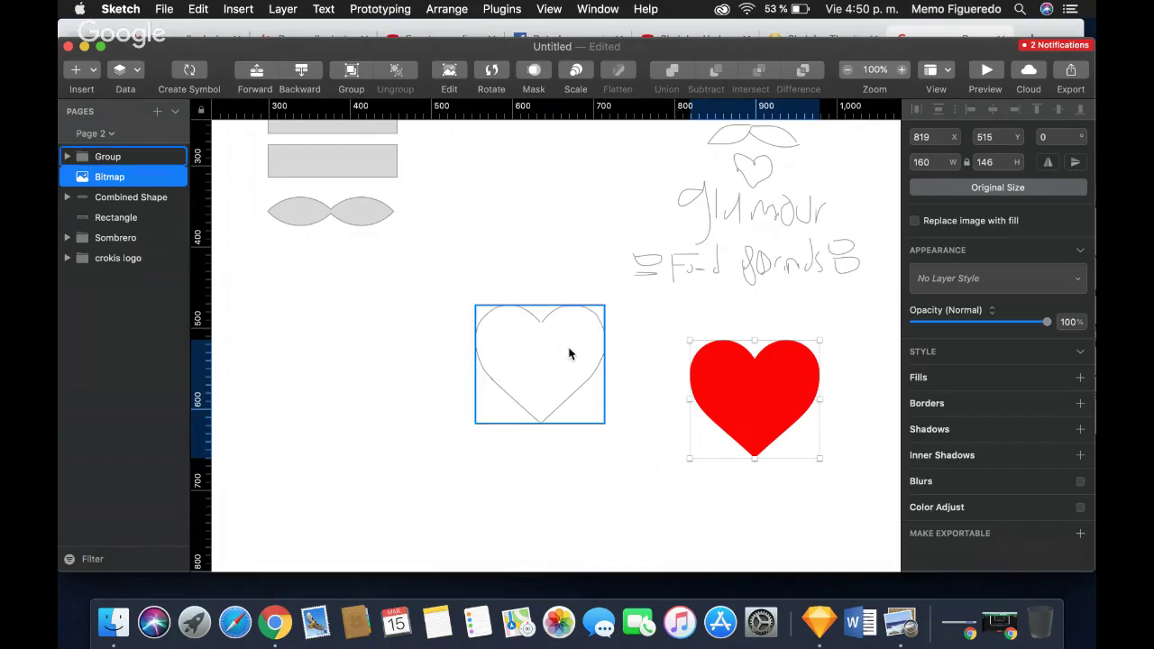
drag(569, 353, 363, 278)
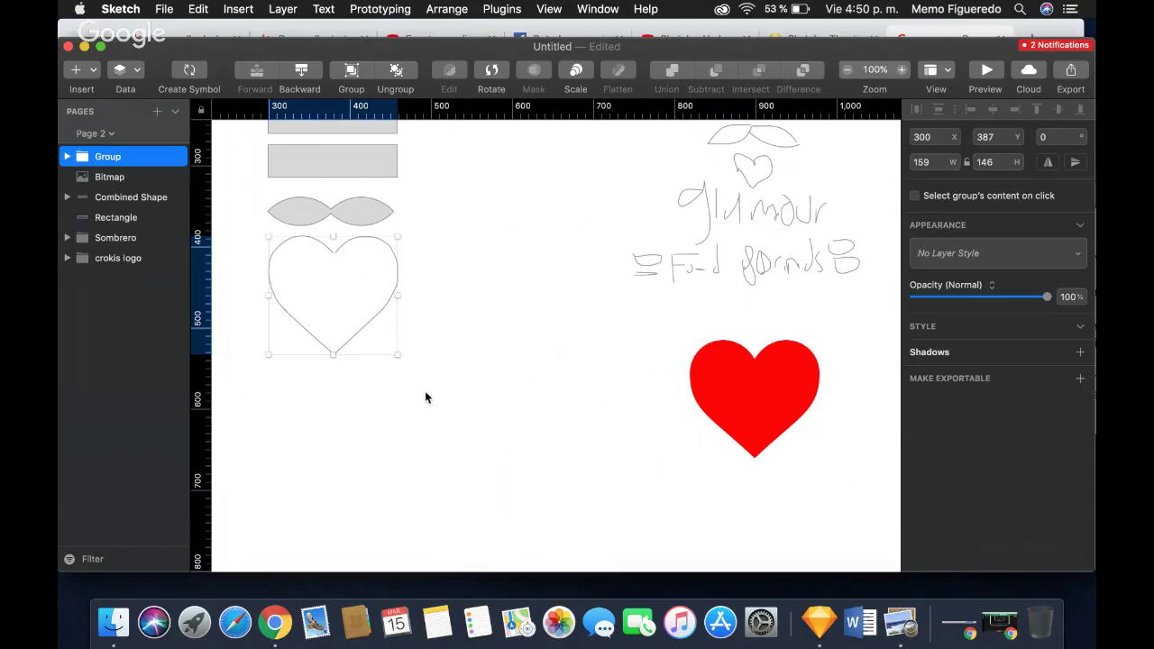
drag(396, 356, 331, 256)
click(364, 301)
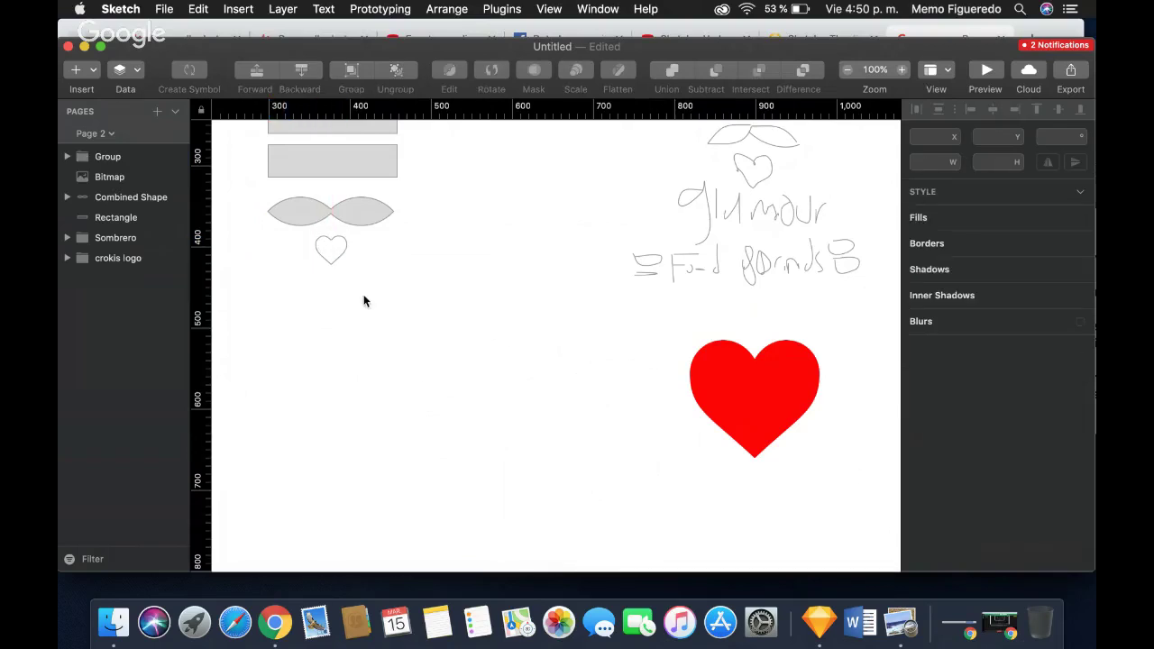
scroll(364, 299, up, 10)
scroll(364, 298, left, 2)
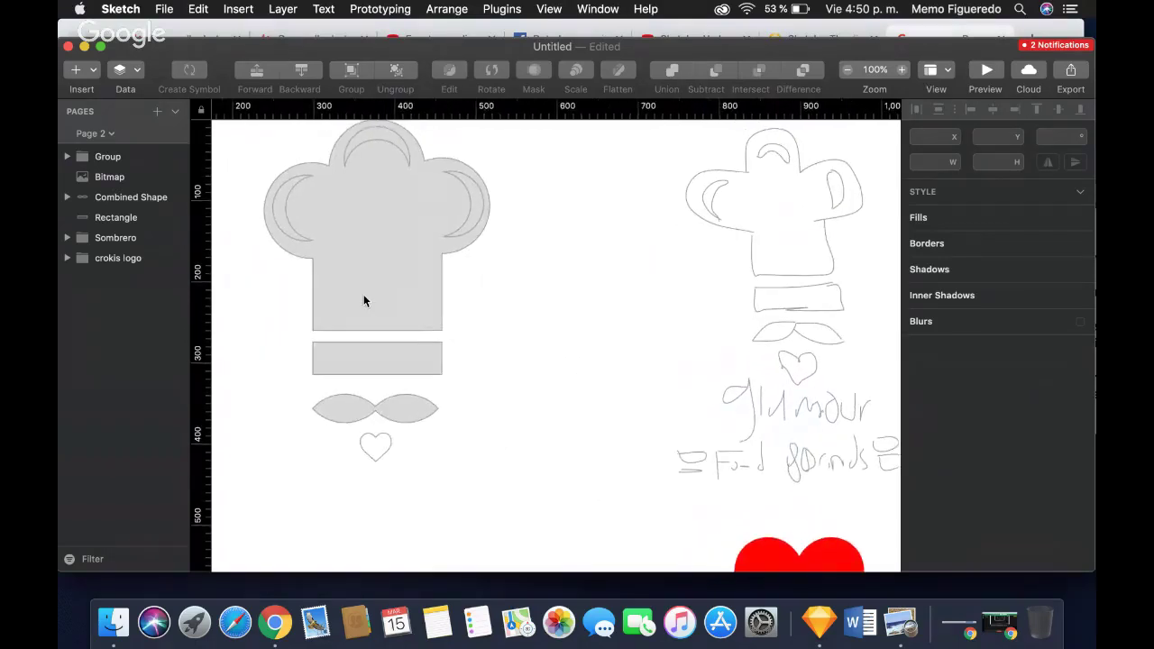
scroll(518, 465, down, 8)
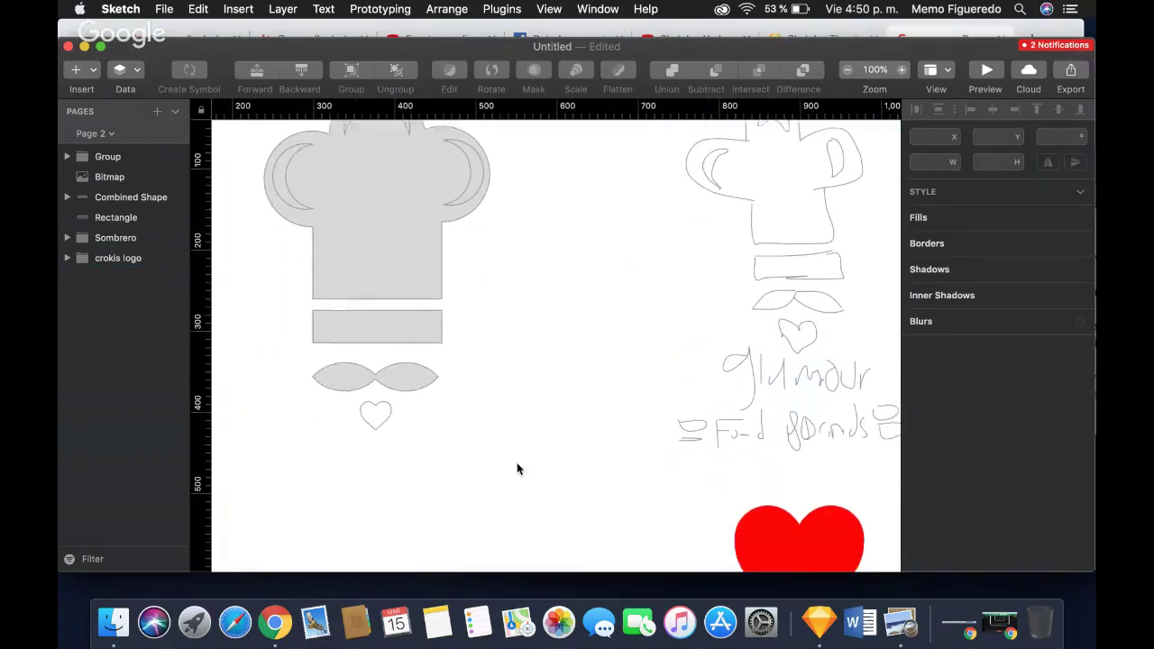
scroll(517, 467, up, 7)
scroll(516, 467, left, 3)
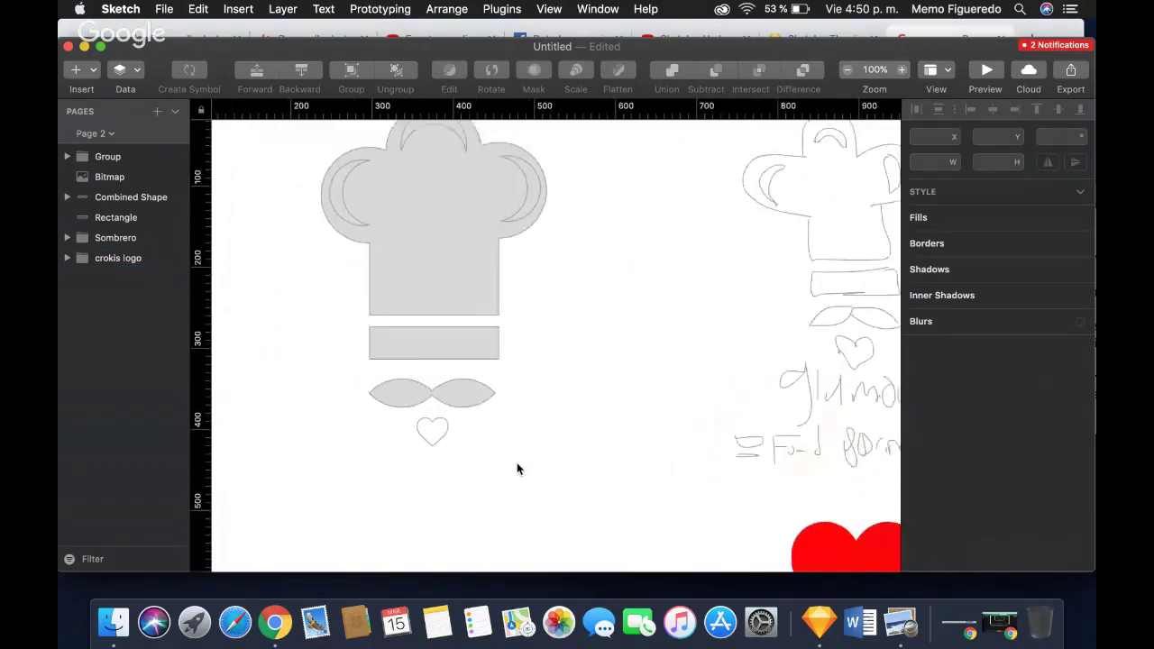
scroll(518, 467, down, 6)
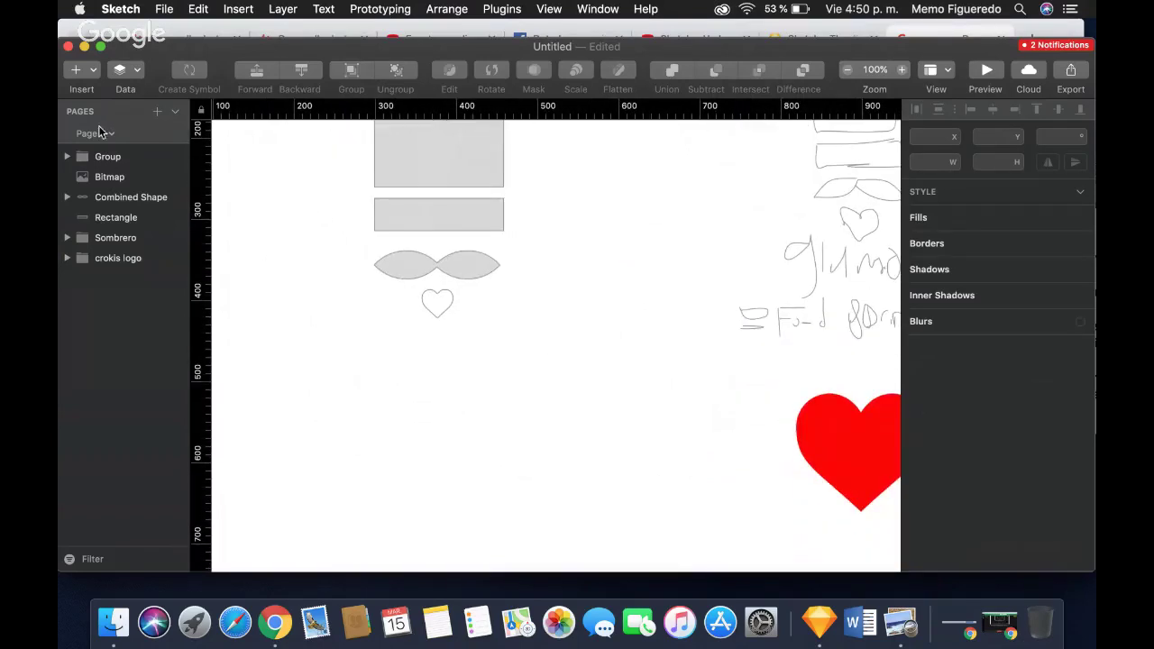
Rename the heart outline group as Barbilla.
double_click(108, 157)
text(B)
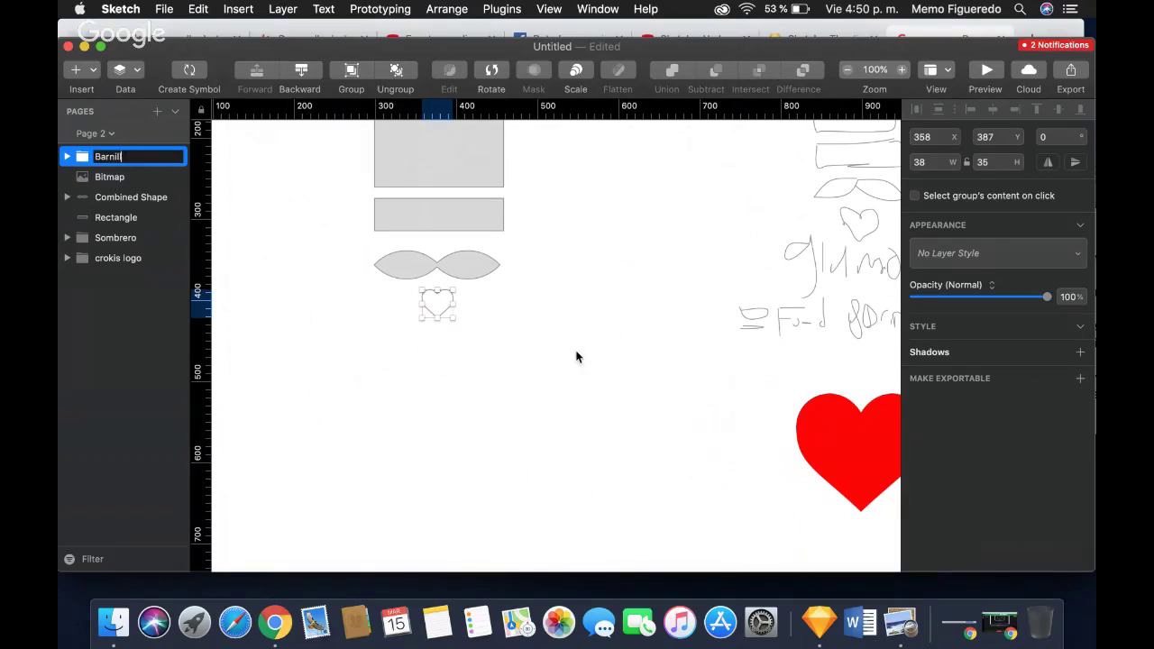
text(arni)
key(BackSpace)
text(a)
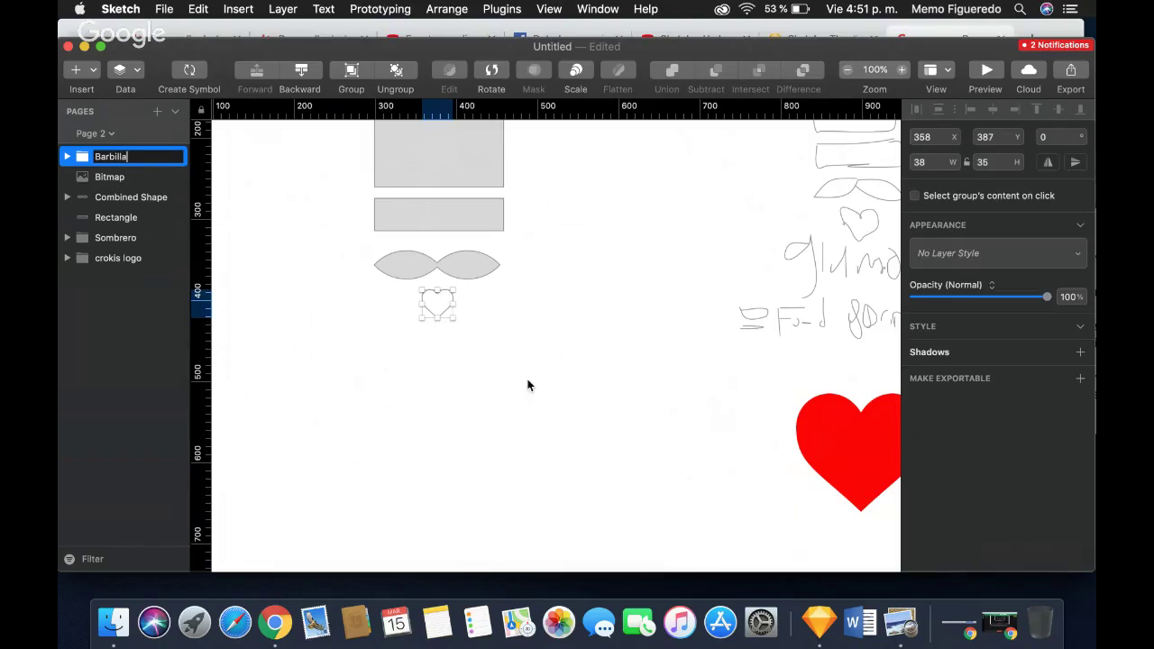
click(492, 415)
Scale the Barbilla heart down slightly, keeping it centred beneath the moustache, and deselect it.
scroll(738, 421, down, 3)
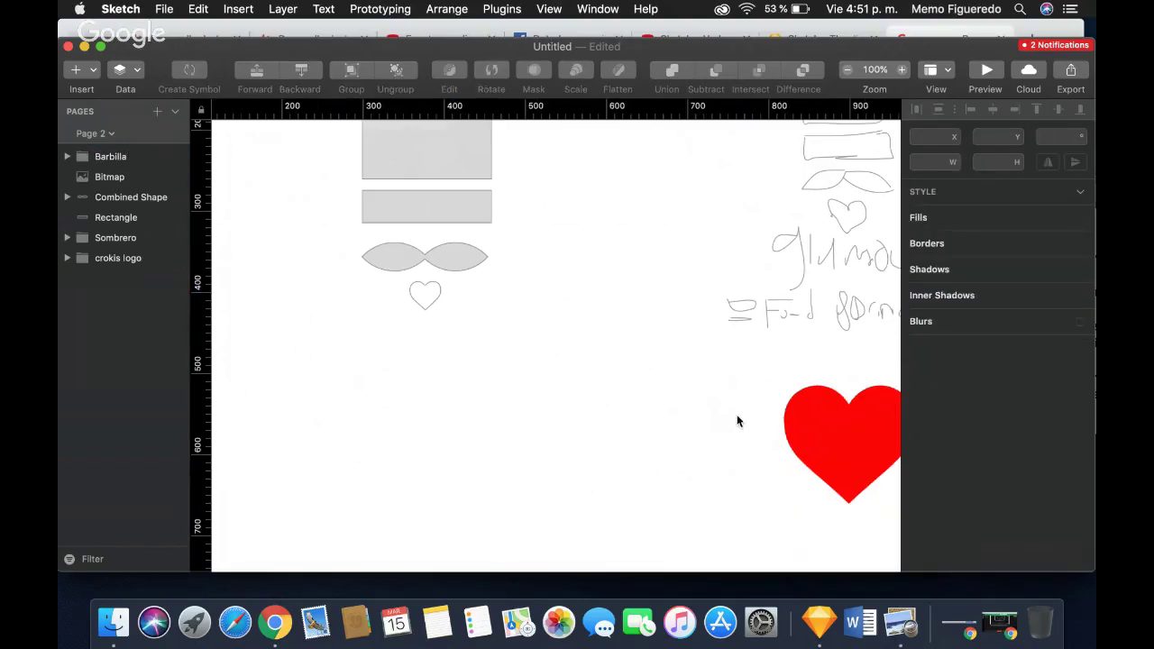
scroll(554, 369, up, 5)
click(451, 354)
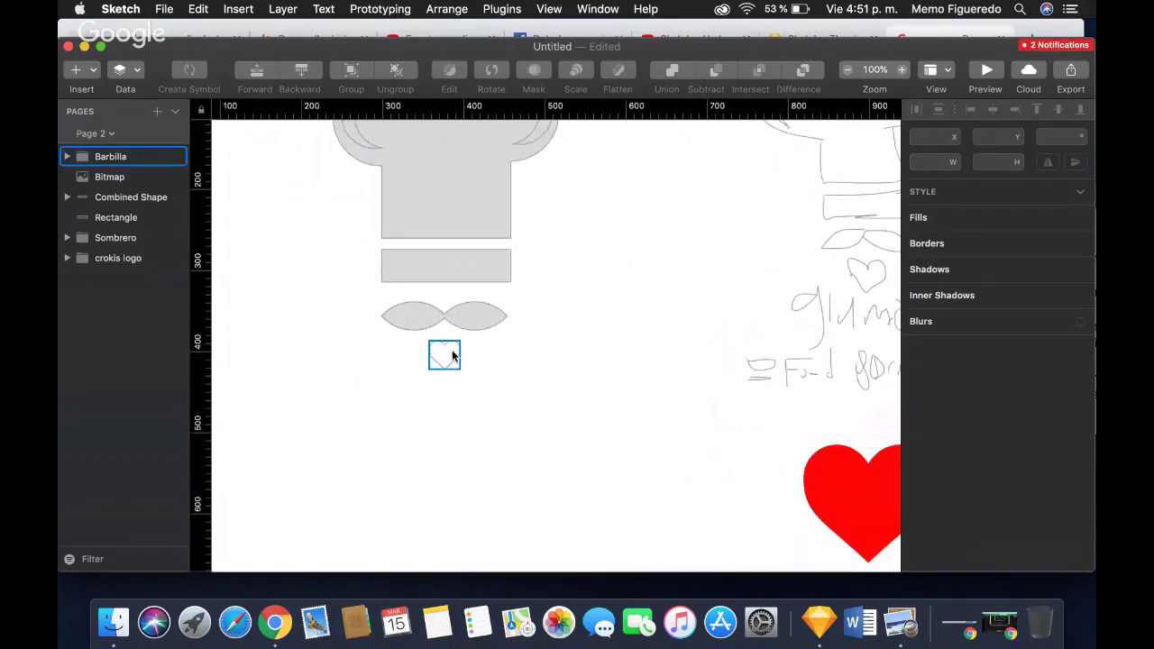
drag(458, 370, 449, 355)
click(544, 366)
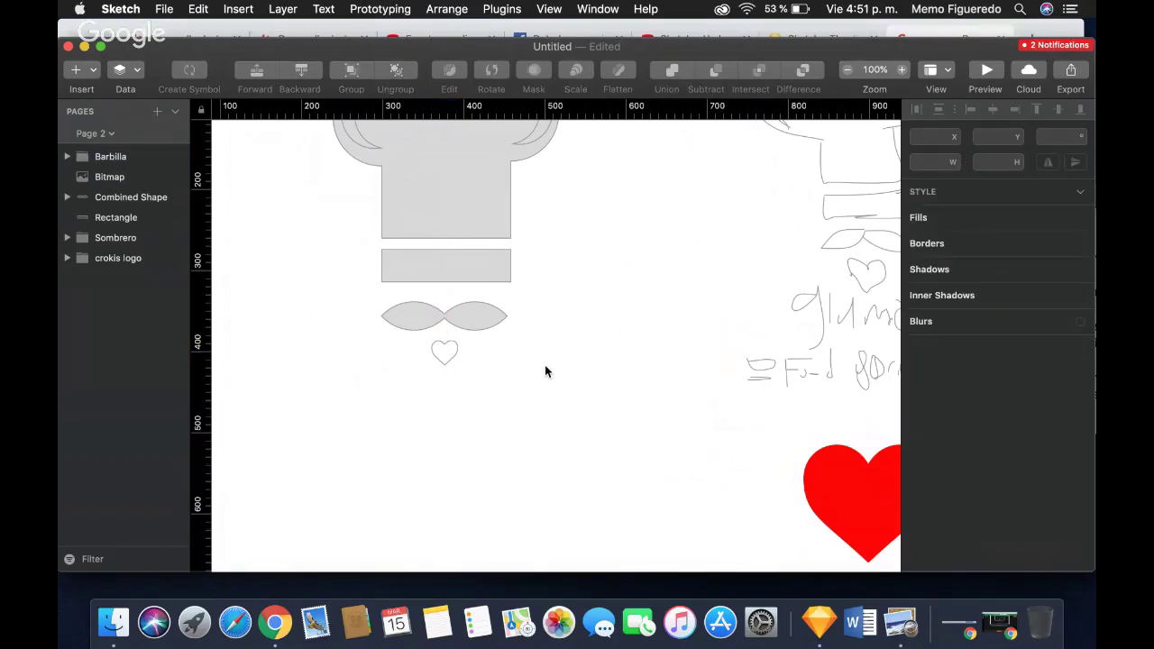
scroll(544, 370, up, 5)
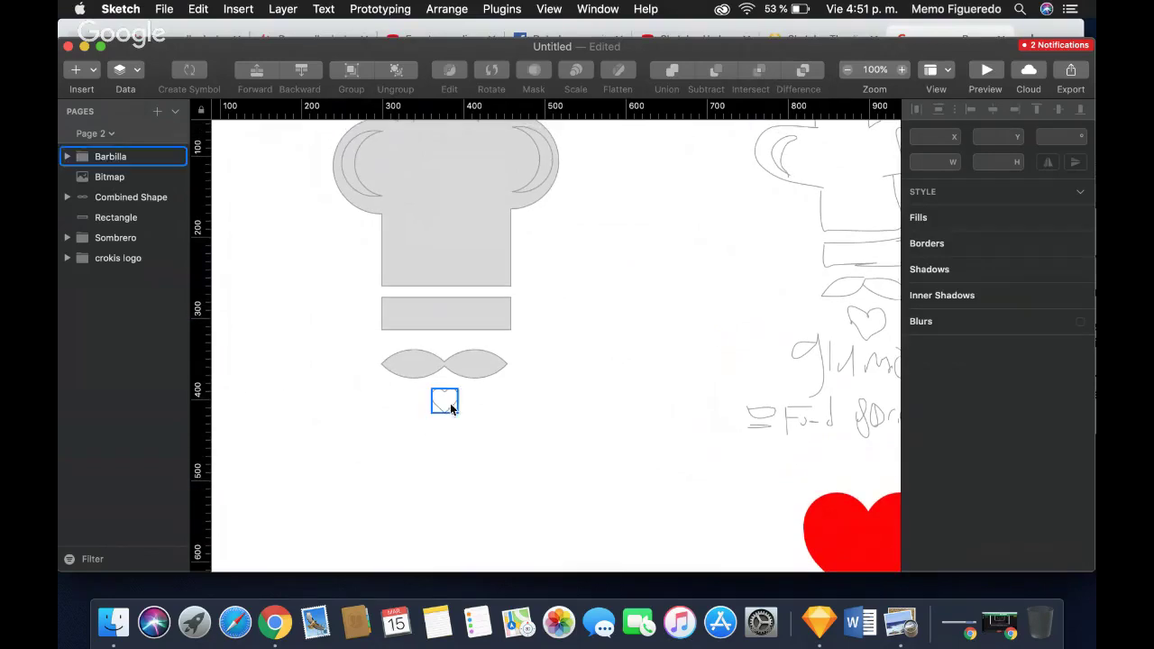
scroll(587, 396, down, 10)
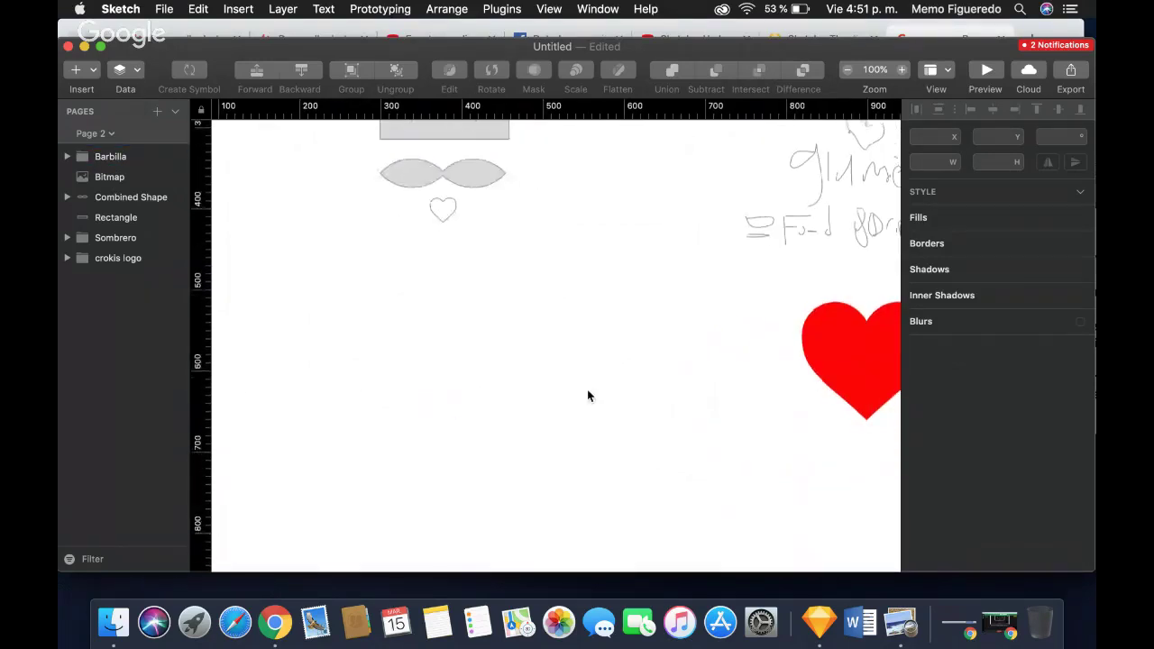
scroll(587, 396, up, 10)
click(442, 395)
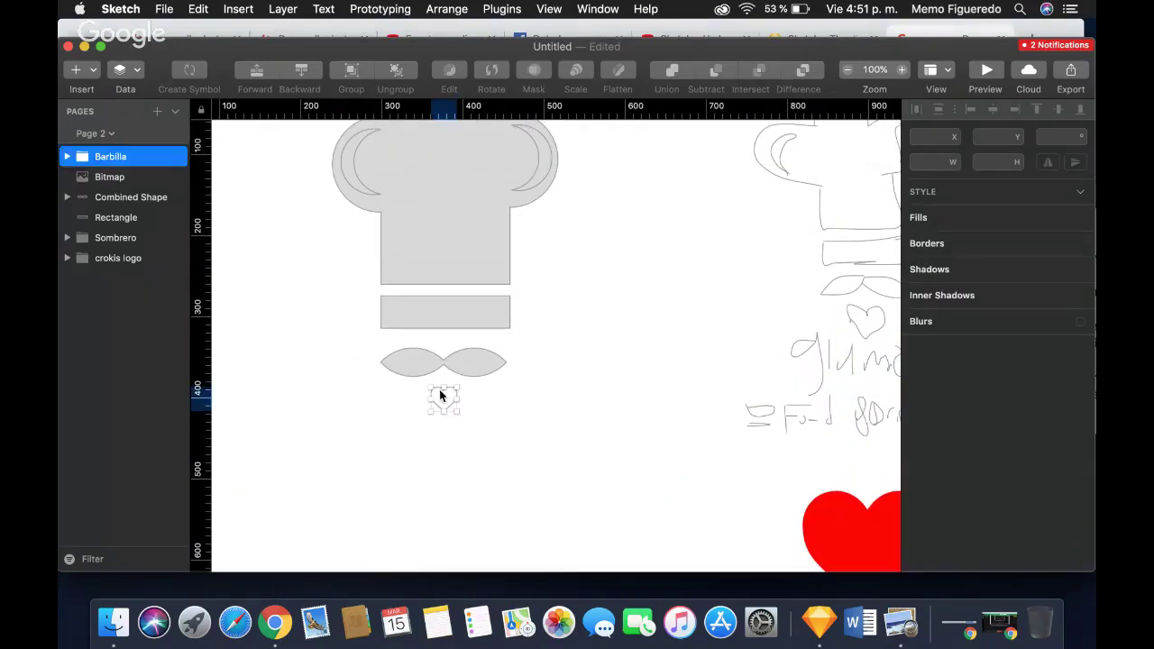
click(430, 364)
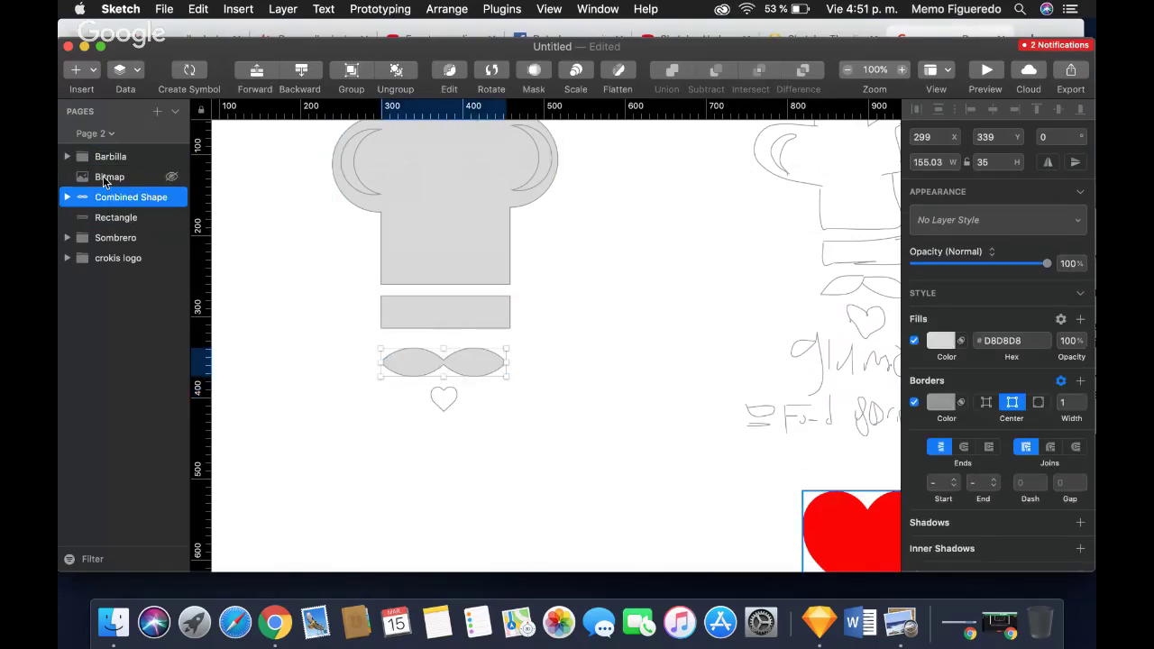
shift+click(102, 176)
click(593, 287)
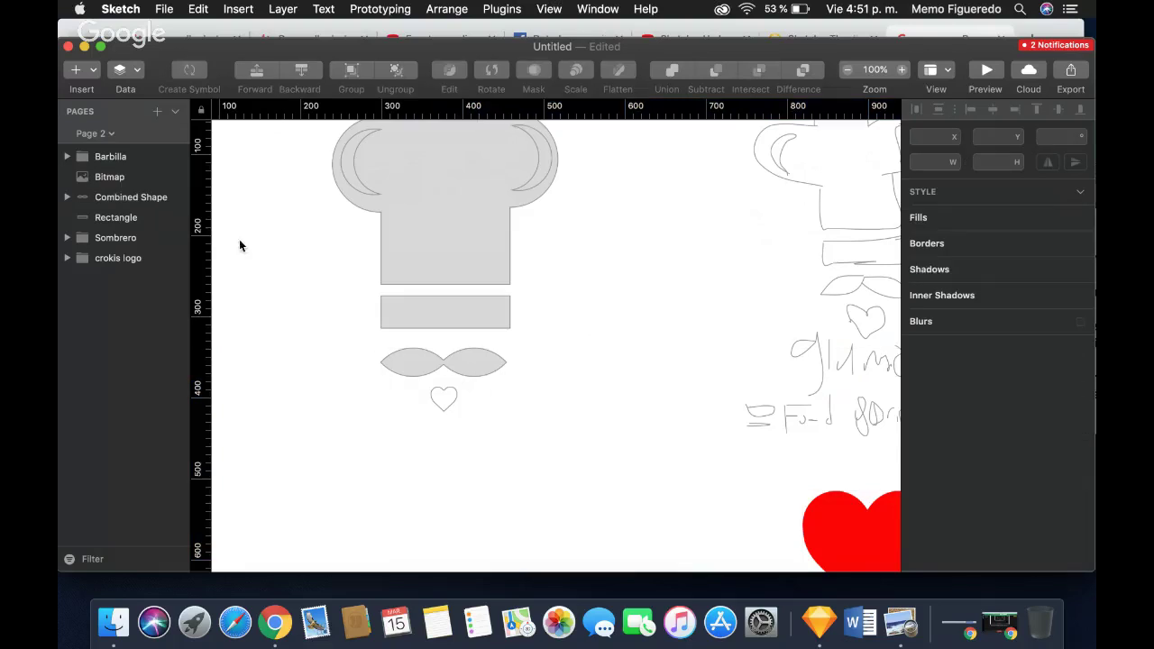
Group the band rectangle, the moustache shape and the Barbilla heart, and name the group Barba Chef.
click(116, 218)
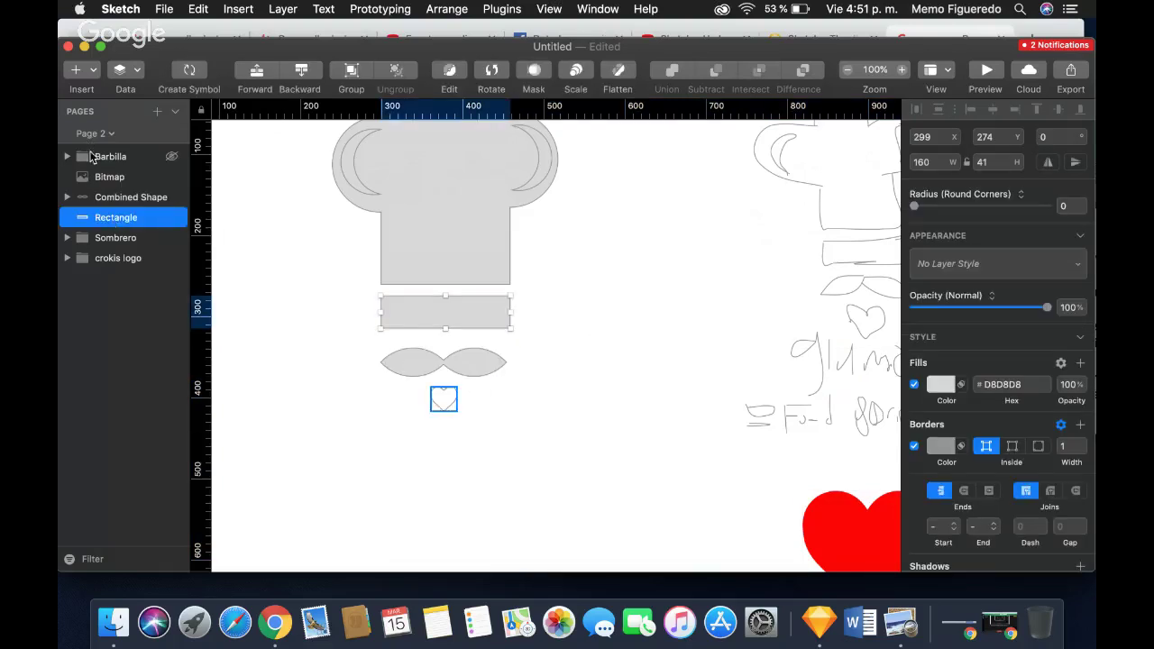
super+click(102, 160)
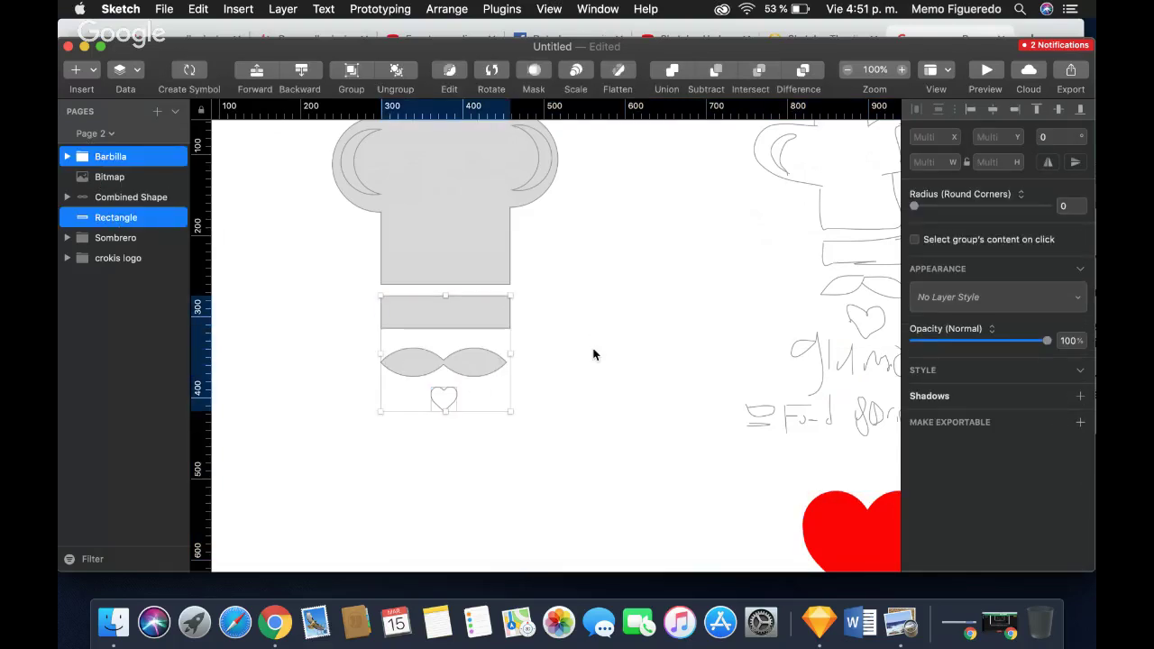
super+click(118, 202)
key(super+g)
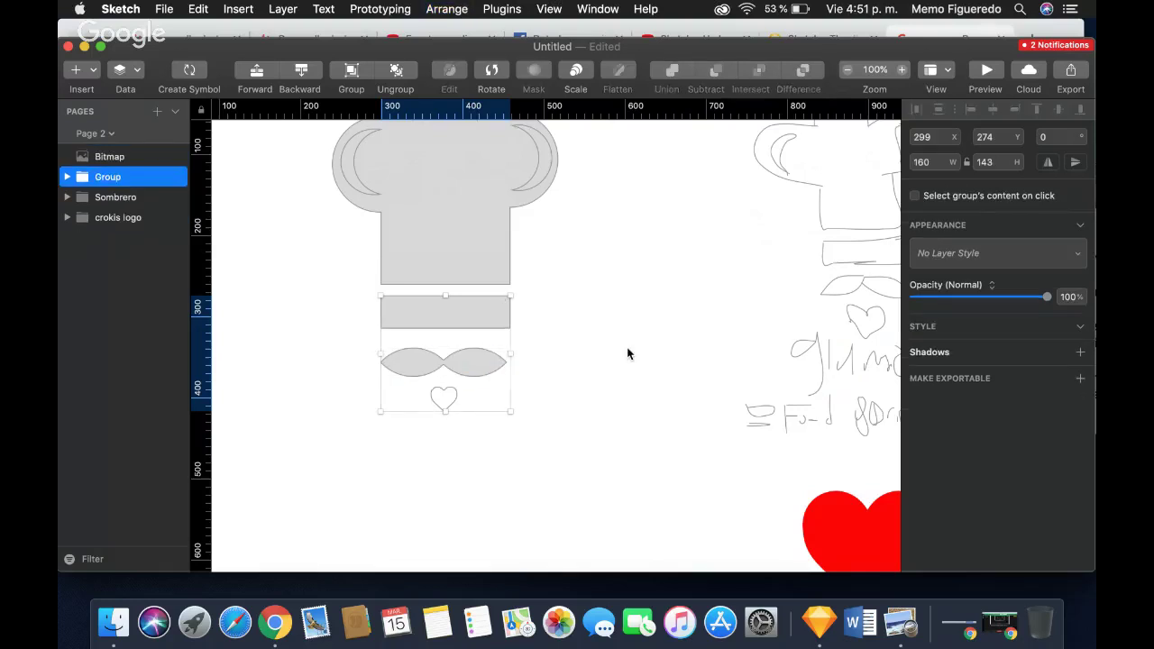
double_click(113, 177)
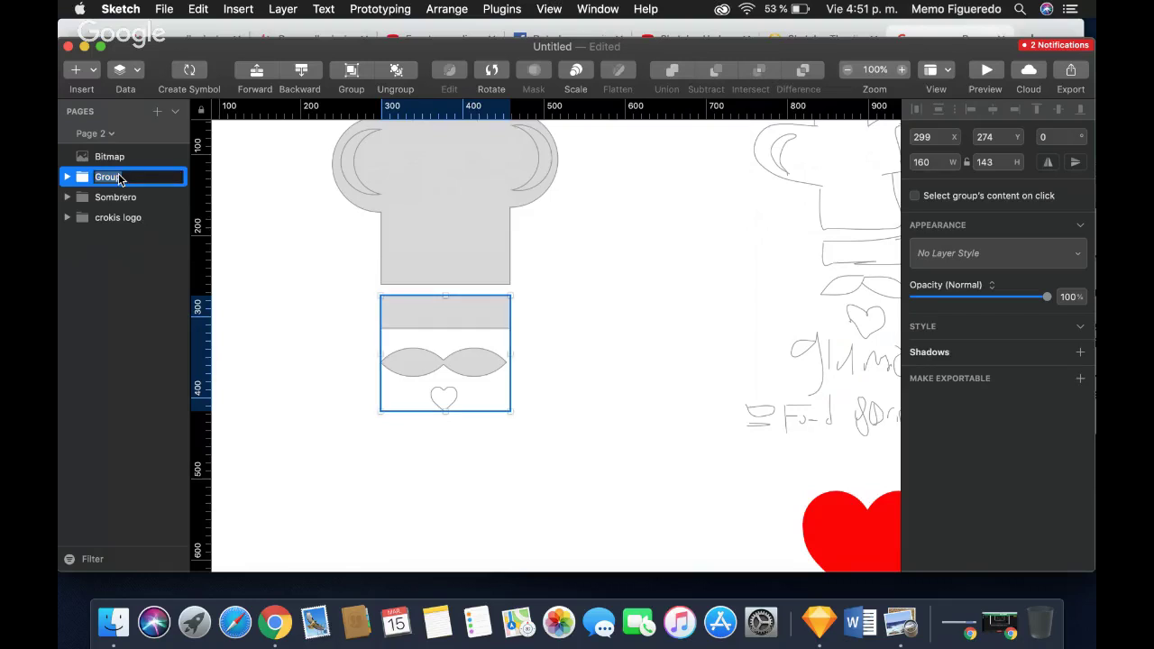
text(Barba Chef)
key(Return)
click(601, 336)
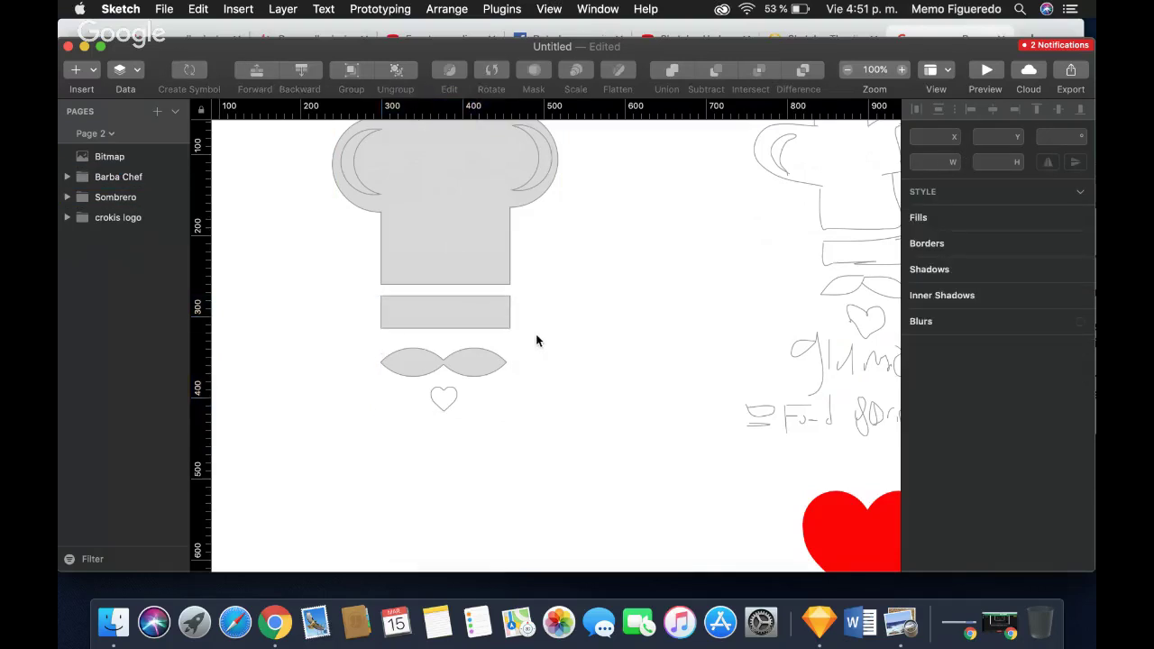
click(467, 312)
mouse_move(466, 312)
mouse_down()
mouse_move(439, 307)
mouse_move(471, 317)
mouse_up()
click(573, 312)
scroll(574, 317, up, 3)
scroll(574, 317, down, 5)
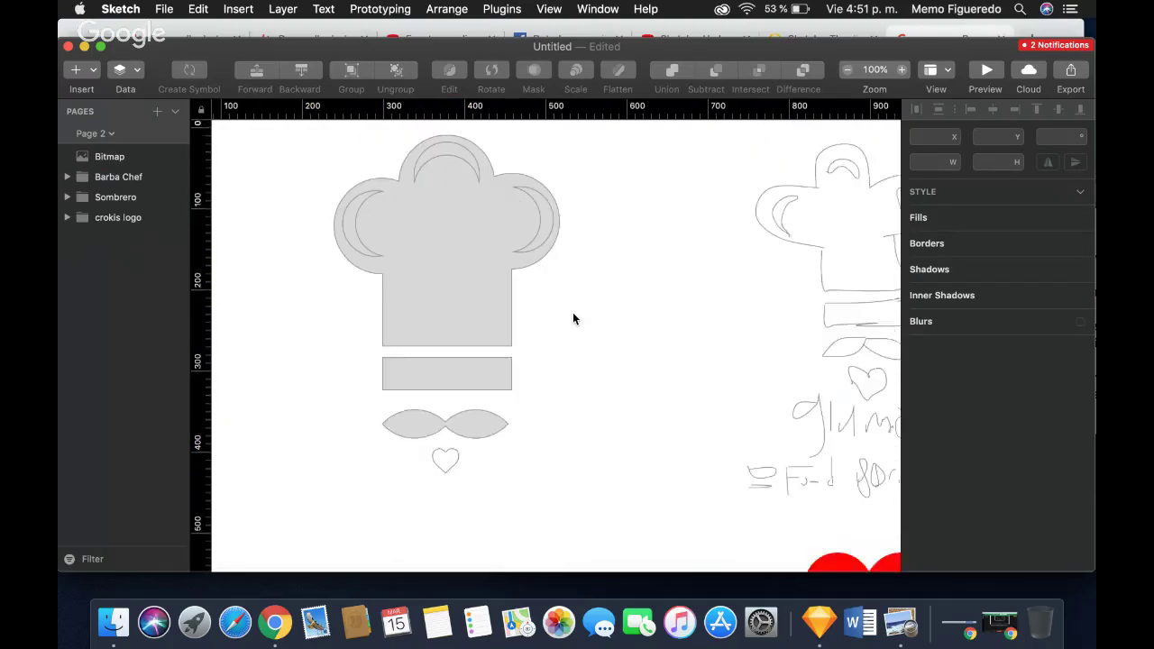
scroll(573, 318, down, 2)
scroll(574, 318, up, 5)
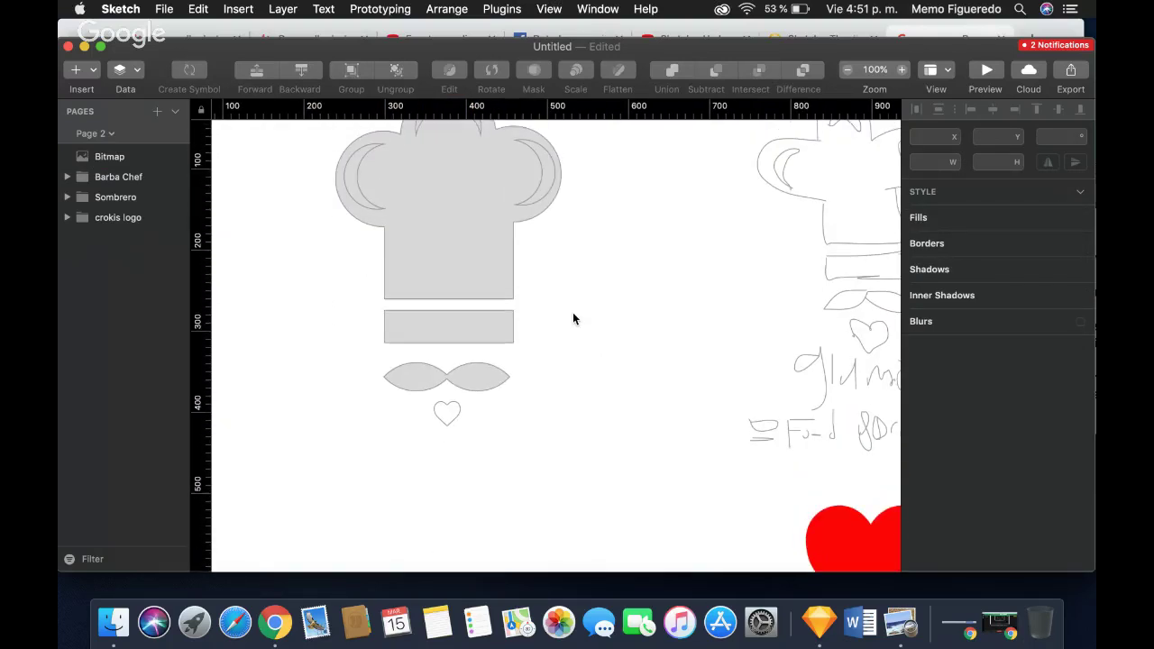
Move the red heart bitmap to about X 869, Y 518.
scroll(572, 317, down, 5)
scroll(572, 318, right, 2)
scroll(572, 317, left, 4)
scroll(573, 318, right, 10)
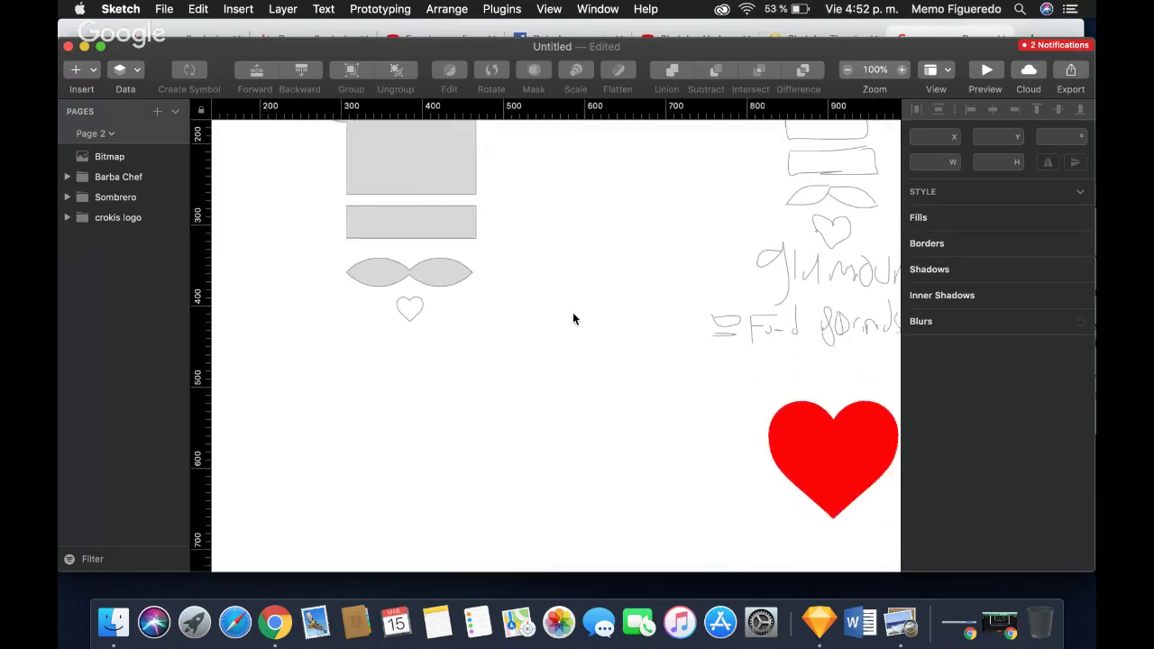
click(758, 430)
drag(758, 430, 803, 427)
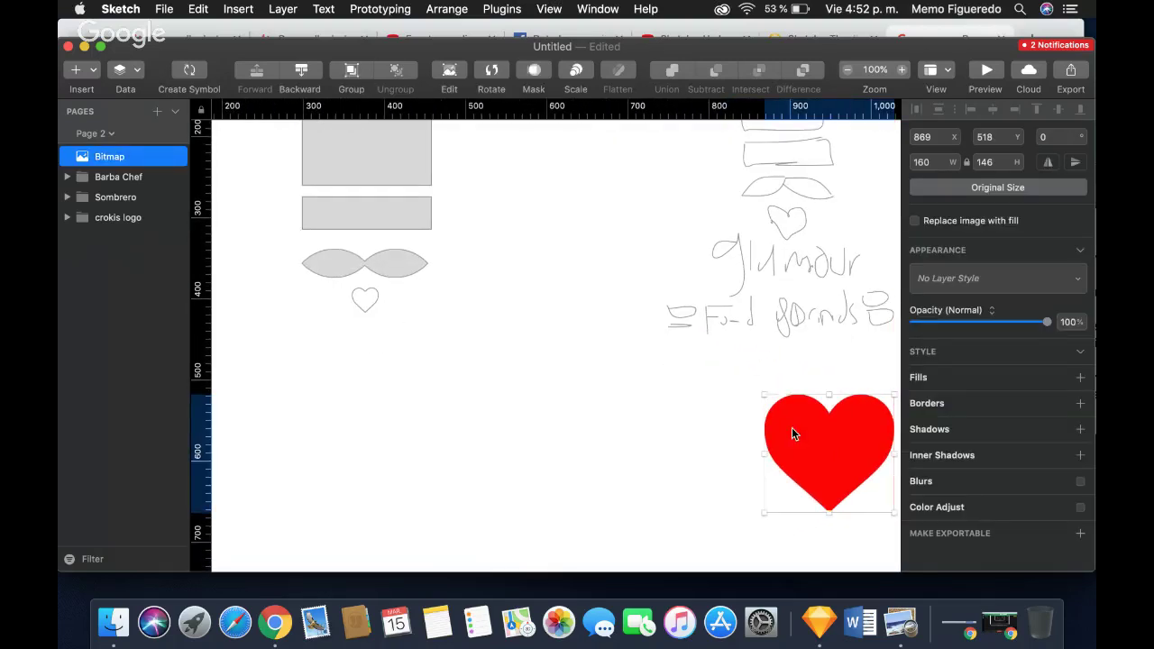
Switch to Preview to read the restaurant logo exercise brief, and minimize its window.
scroll(475, 396, up, 6)
scroll(475, 397, left, 6)
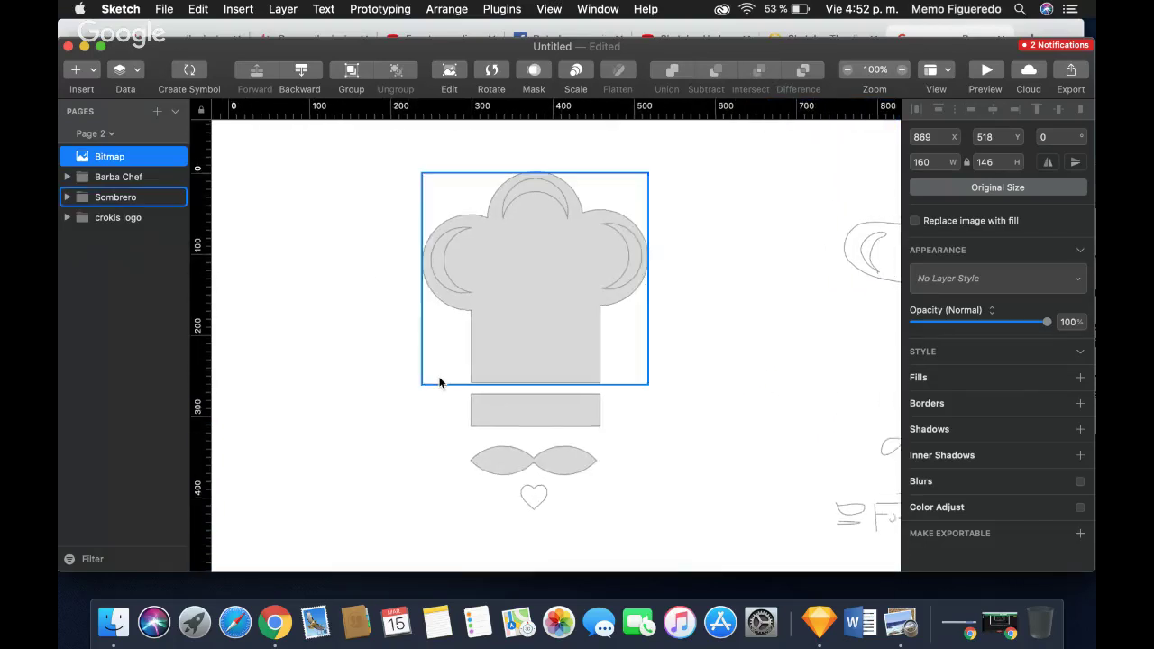
scroll(439, 383, down, 4)
scroll(439, 382, right, 3)
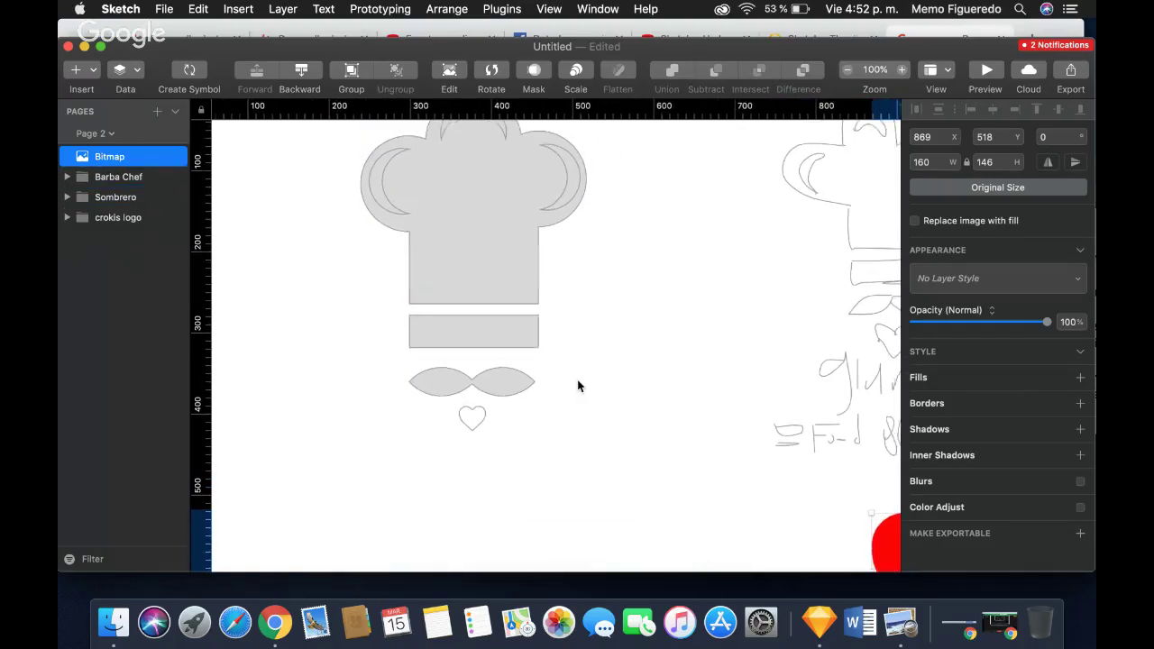
scroll(578, 386, down, 2)
scroll(578, 386, right, 2)
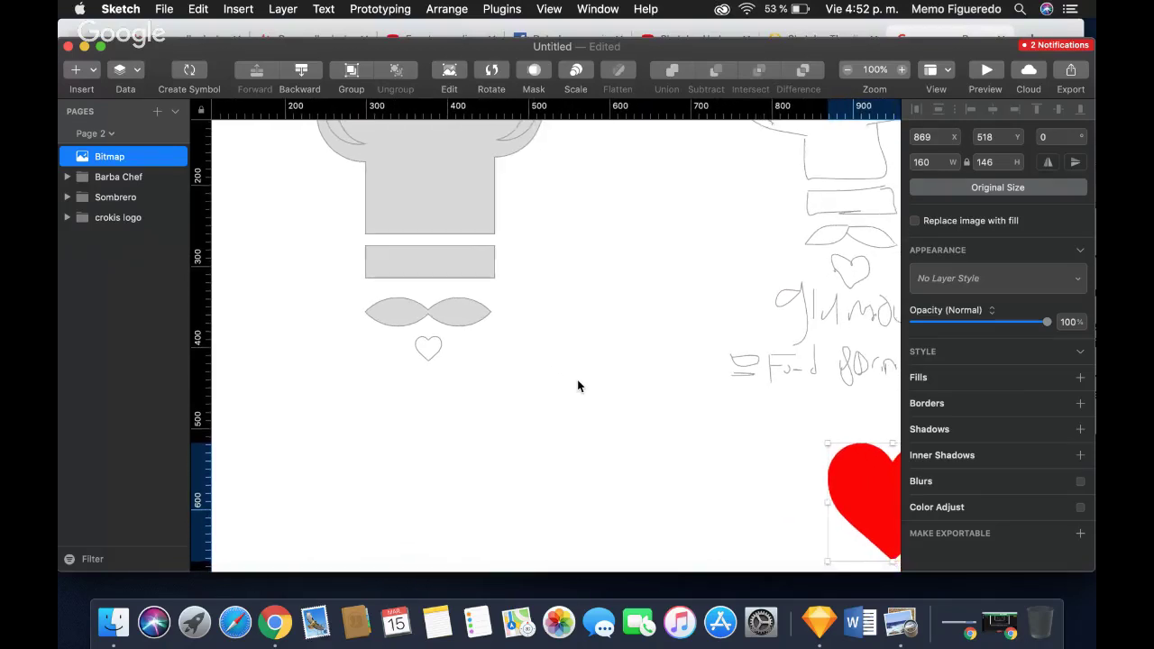
click(899, 623)
drag(889, 174, 590, 96)
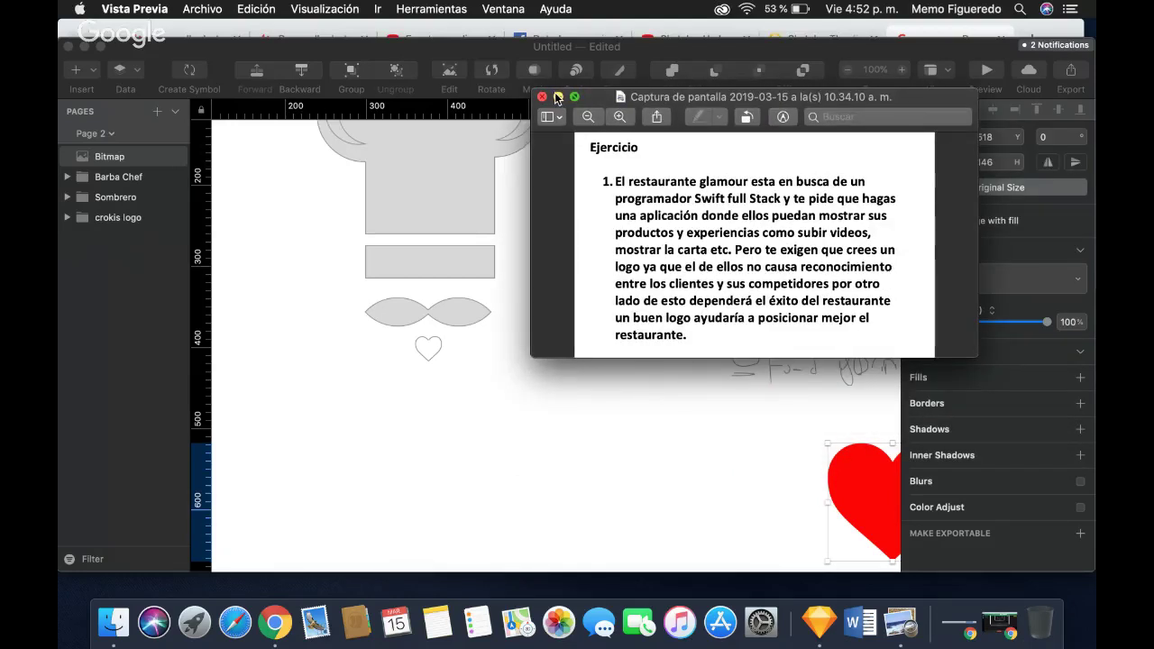
click(557, 97)
Add a centred text box about 228 by 68 below the small heart, containing the word Glamour.
scroll(525, 421, left, 2)
click(278, 350)
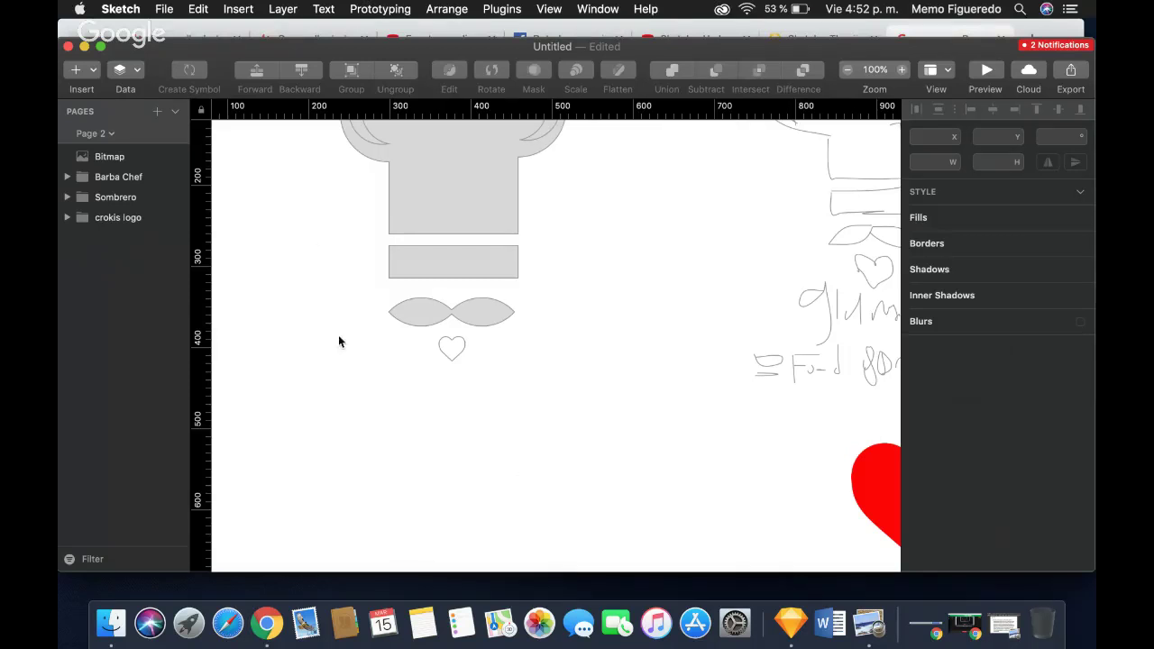
key(t)
drag(354, 366, 540, 421)
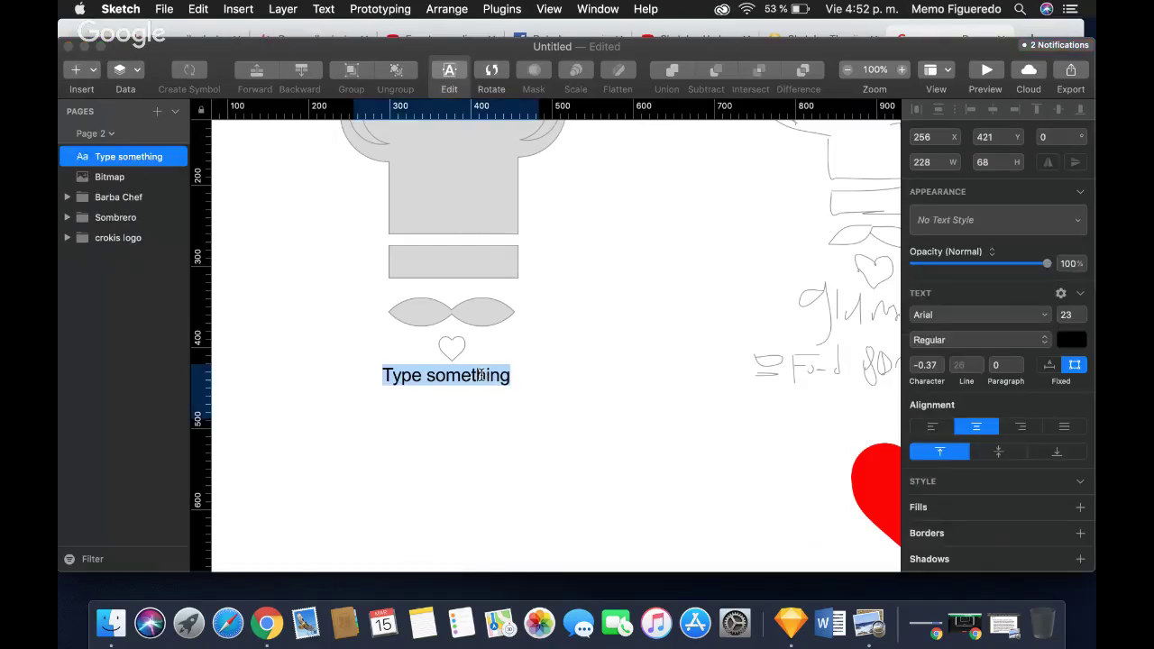
double_click(481, 375)
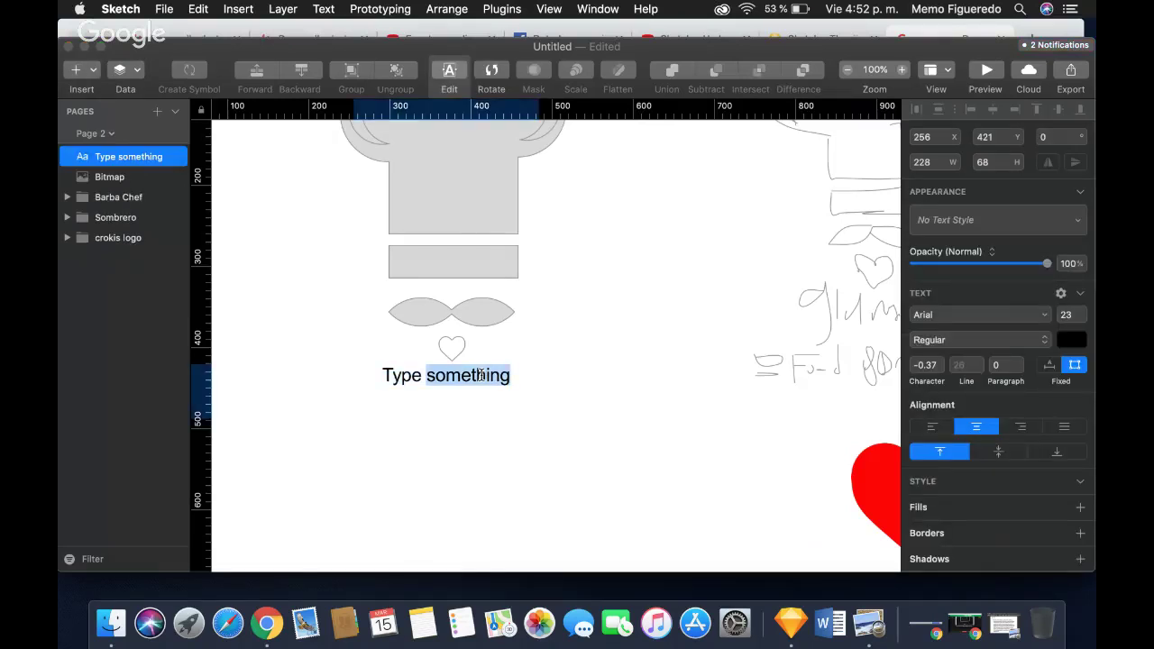
drag(511, 375, 348, 369)
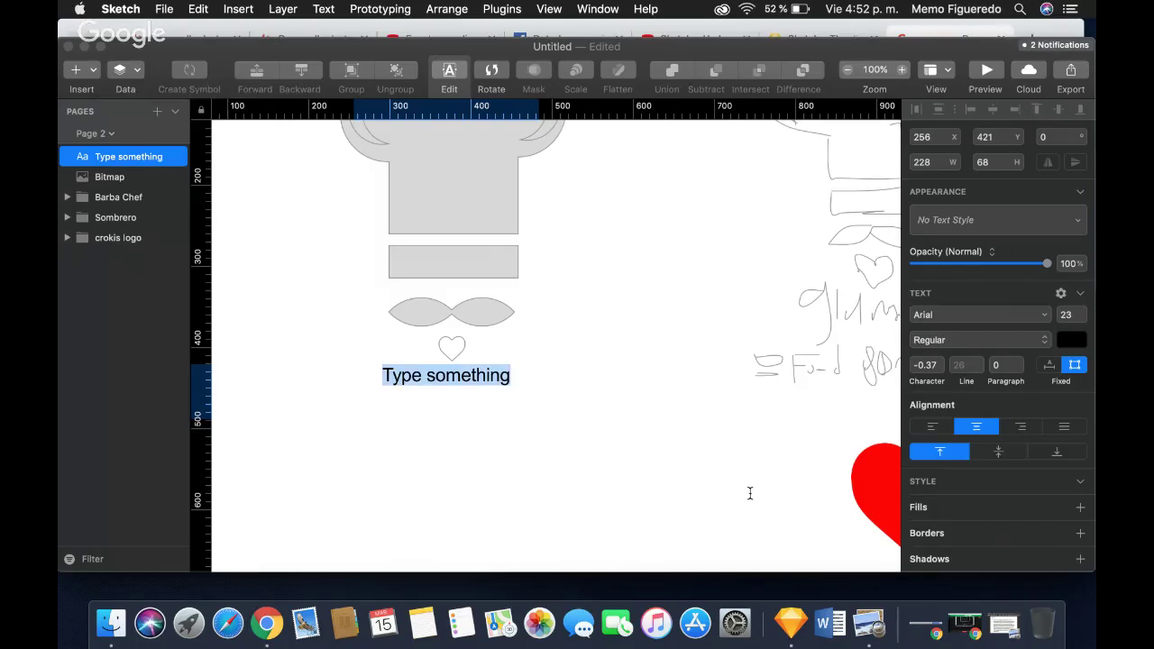
text(Glamo)
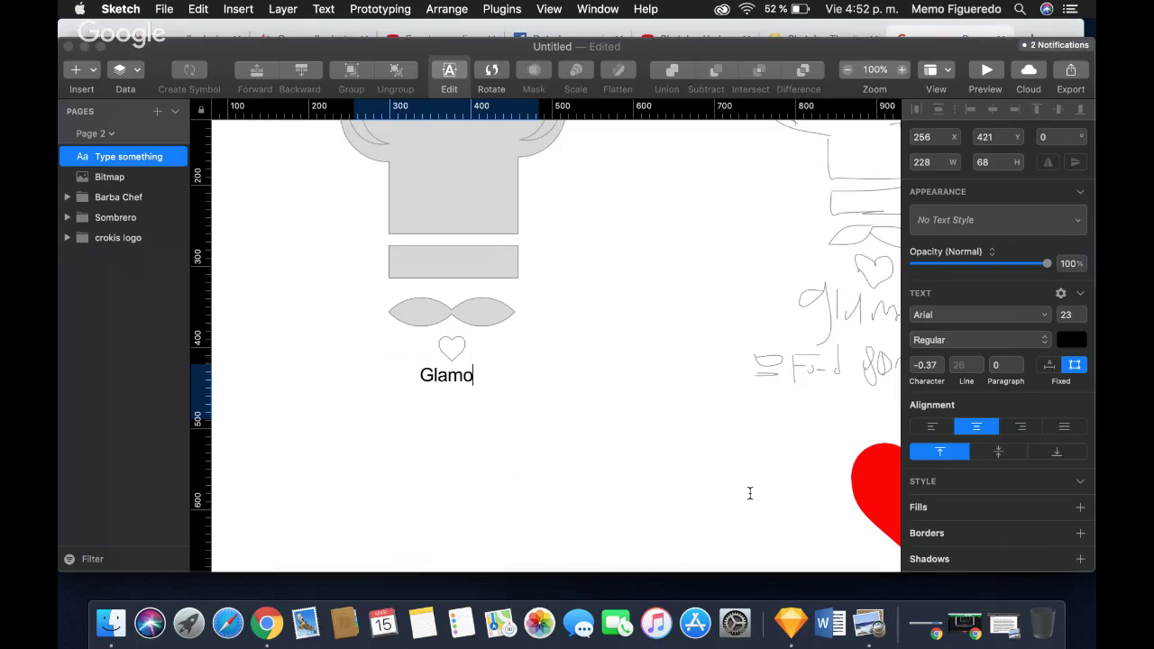
text(ur)
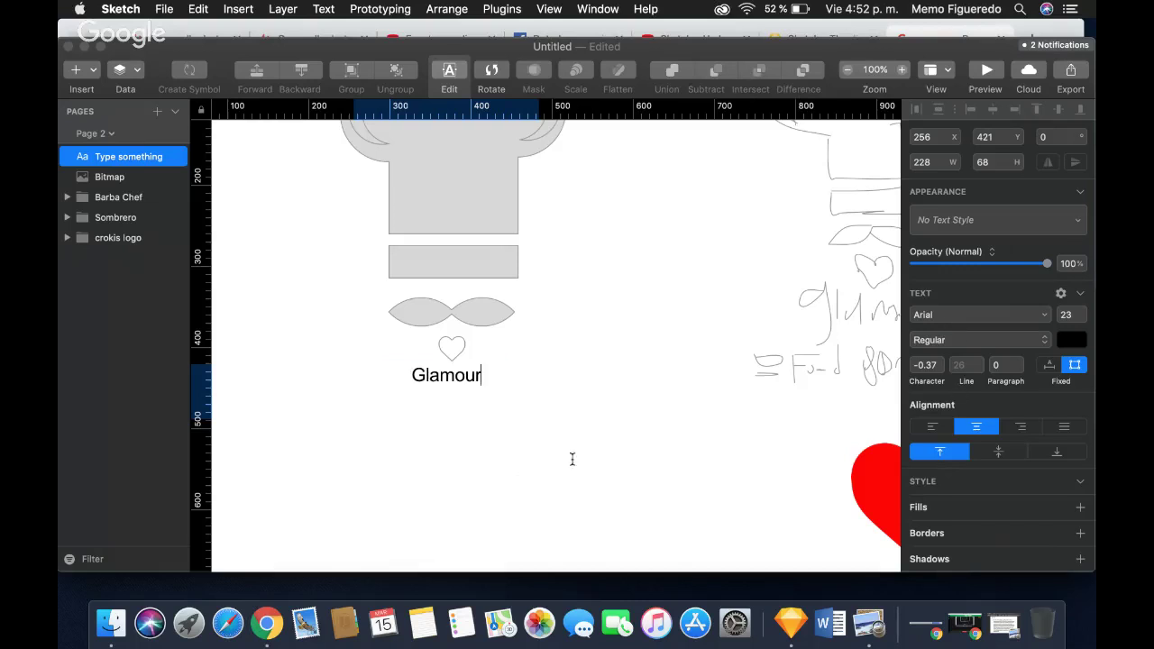
key(Escape)
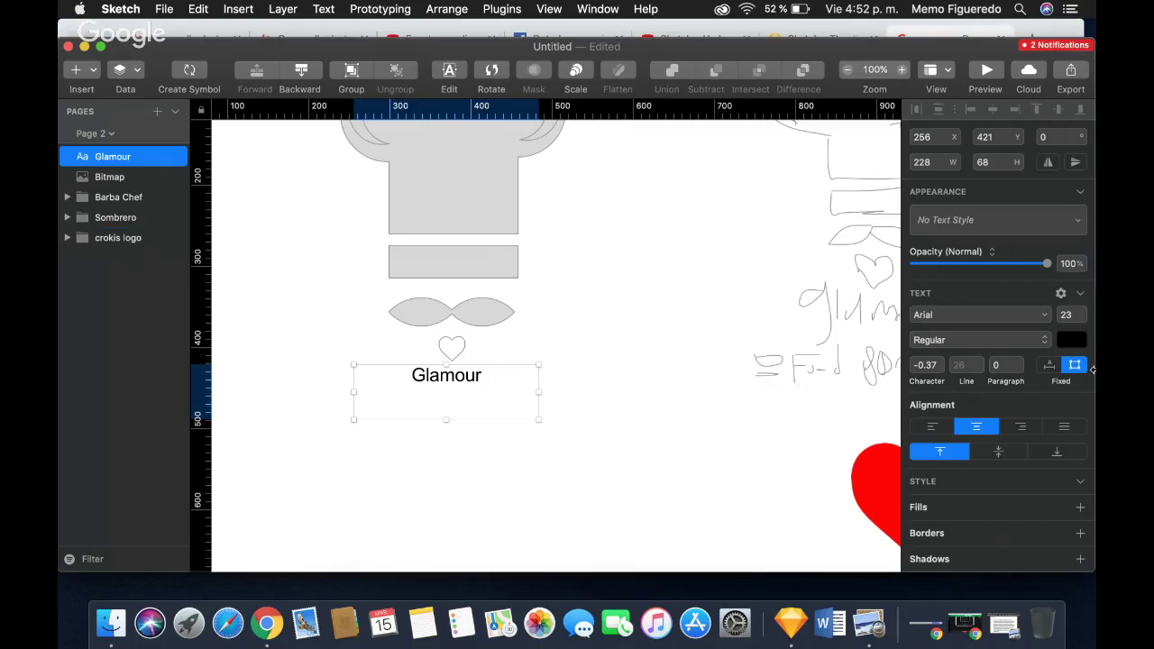
Try the American Typewriter and Brush Script MT typefaces on the Glamour text.
click(1045, 317)
scroll(999, 452, down, 3)
scroll(999, 451, up, 3)
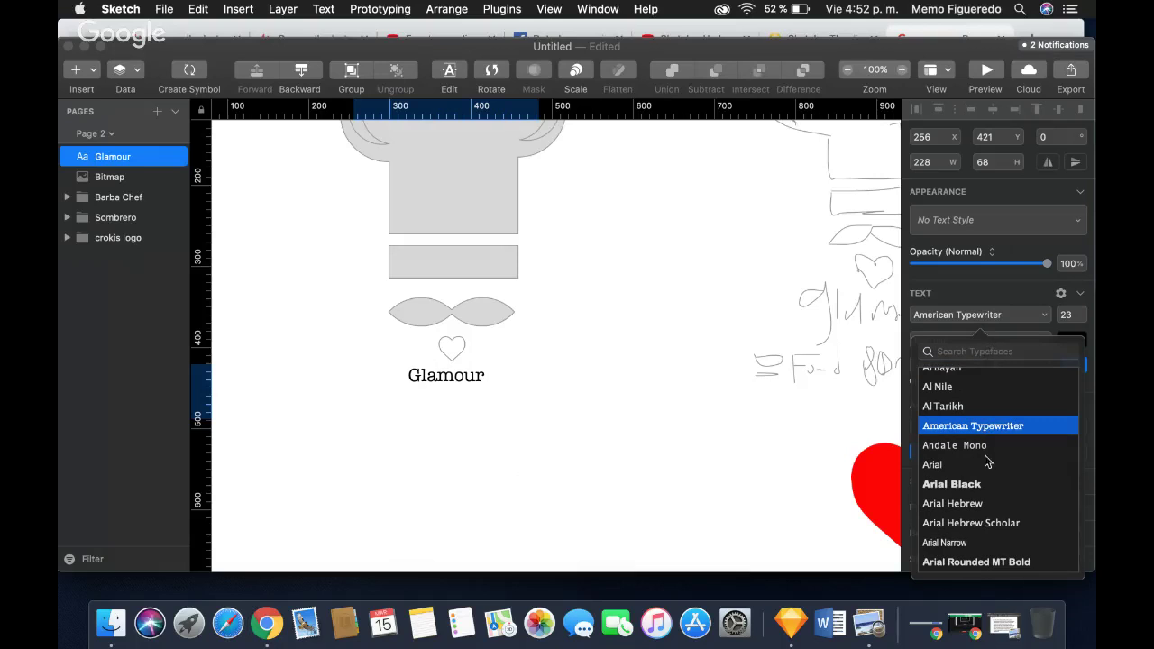
scroll(987, 476, down, 5)
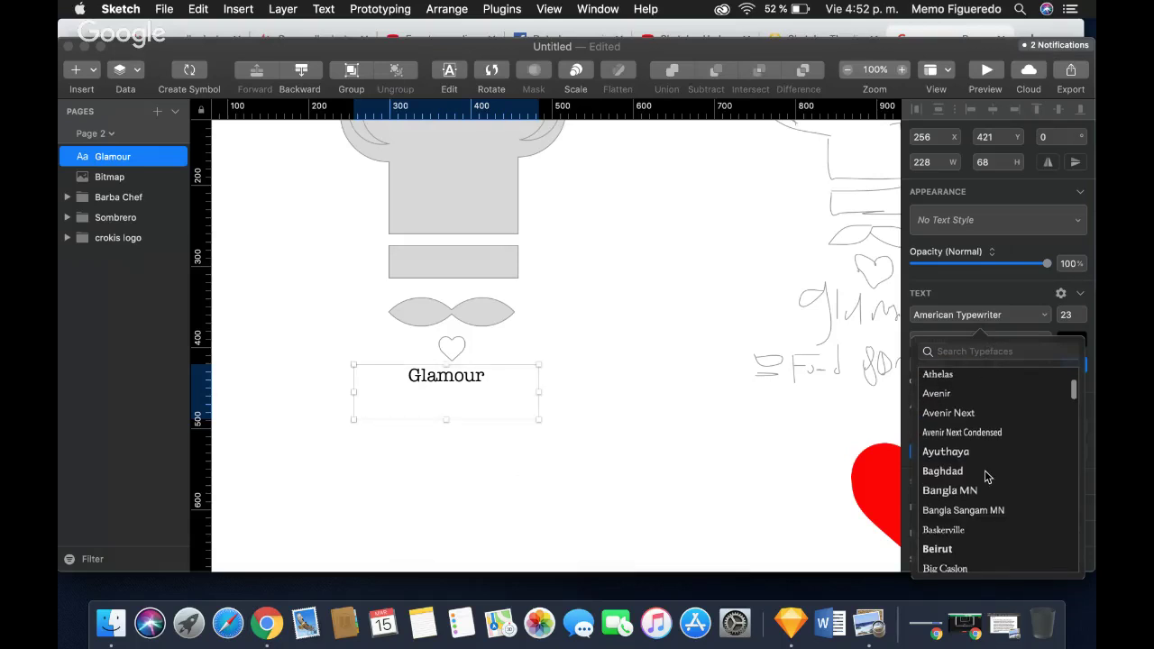
scroll(987, 476, down, 5)
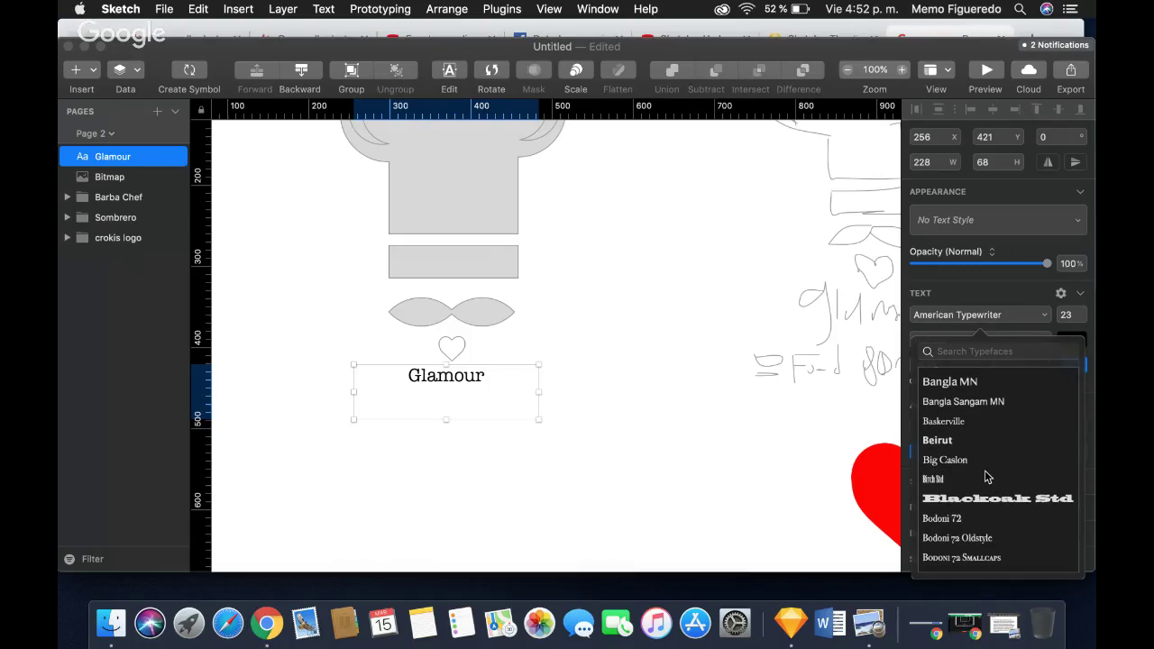
scroll(986, 476, down, 3)
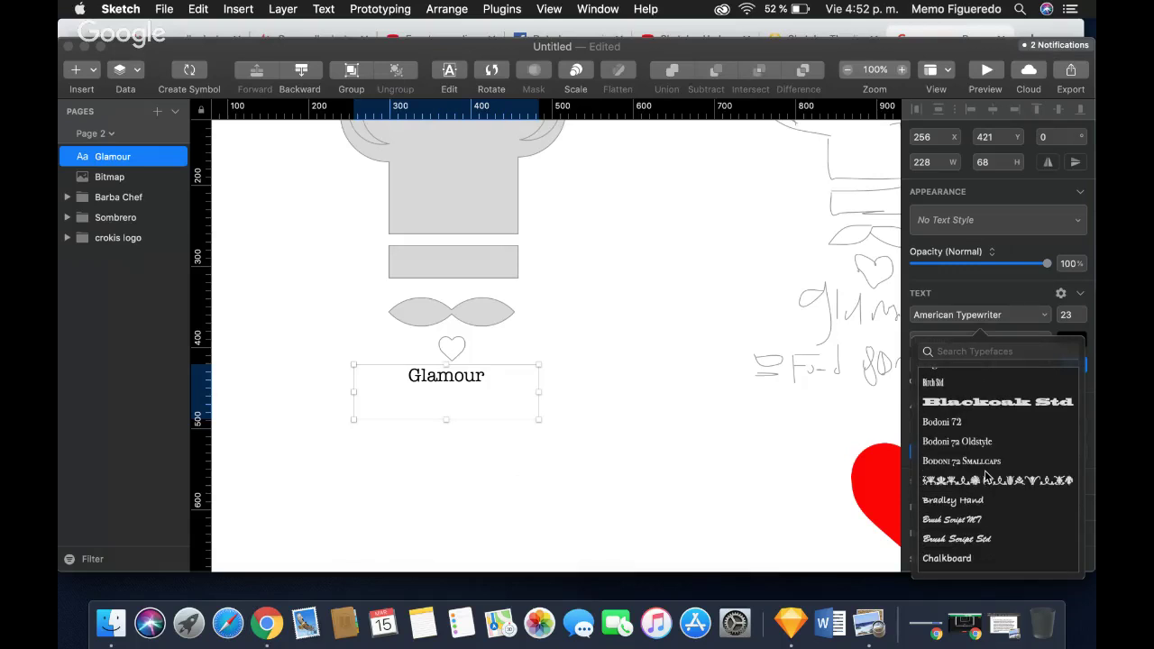
scroll(958, 487, down, 2)
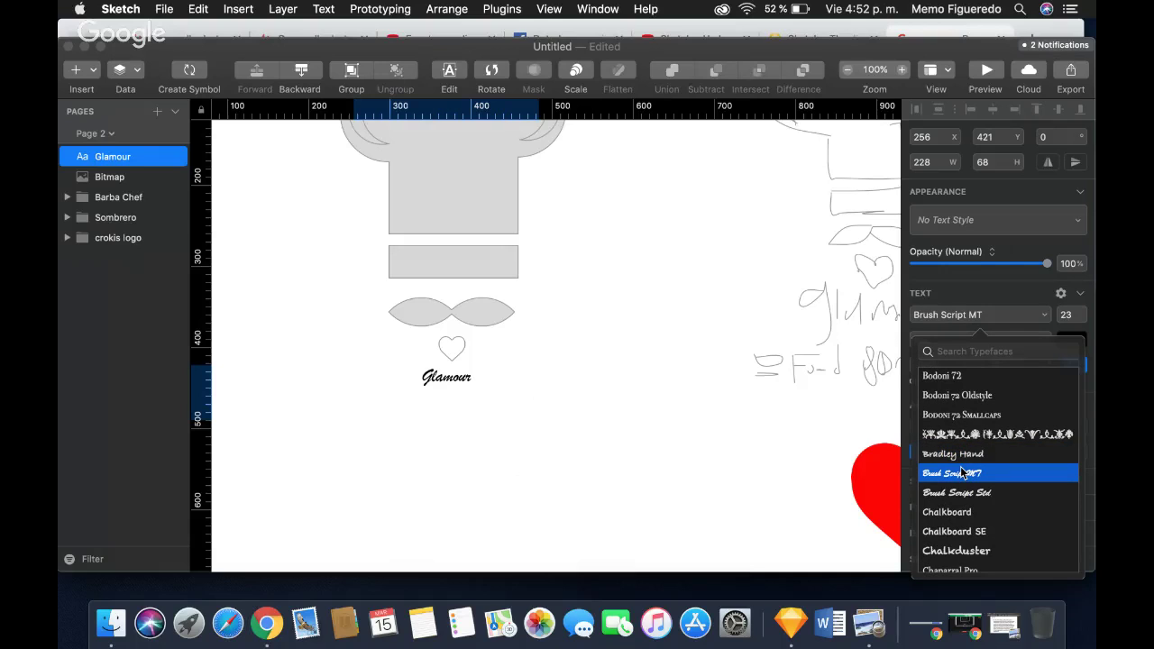
Increase the Glamour text's font size to 72.
click(1083, 311)
click(1083, 311)
click(1083, 311)
click(1083, 312)
click(1083, 311)
click(1083, 312)
click(1083, 311)
click(1083, 311)
click(1084, 311)
click(1083, 311)
click(1084, 311)
click(1083, 311)
click(1084, 311)
click(1083, 311)
click(1083, 311)
click(1083, 311)
click(1083, 311)
click(1084, 311)
click(1083, 311)
click(1083, 318)
click(1083, 319)
click(1083, 318)
click(1083, 318)
click(1083, 319)
click(1083, 318)
click(1083, 319)
click(1083, 318)
Try Arial Rounded MT Bold on the Glamour text and move it below the heart, to about X 257, Y 413.
scroll(996, 507, down, 3)
scroll(996, 507, down, 2)
scroll(997, 507, up, 10)
scroll(996, 507, up, 2)
scroll(996, 507, up, 3)
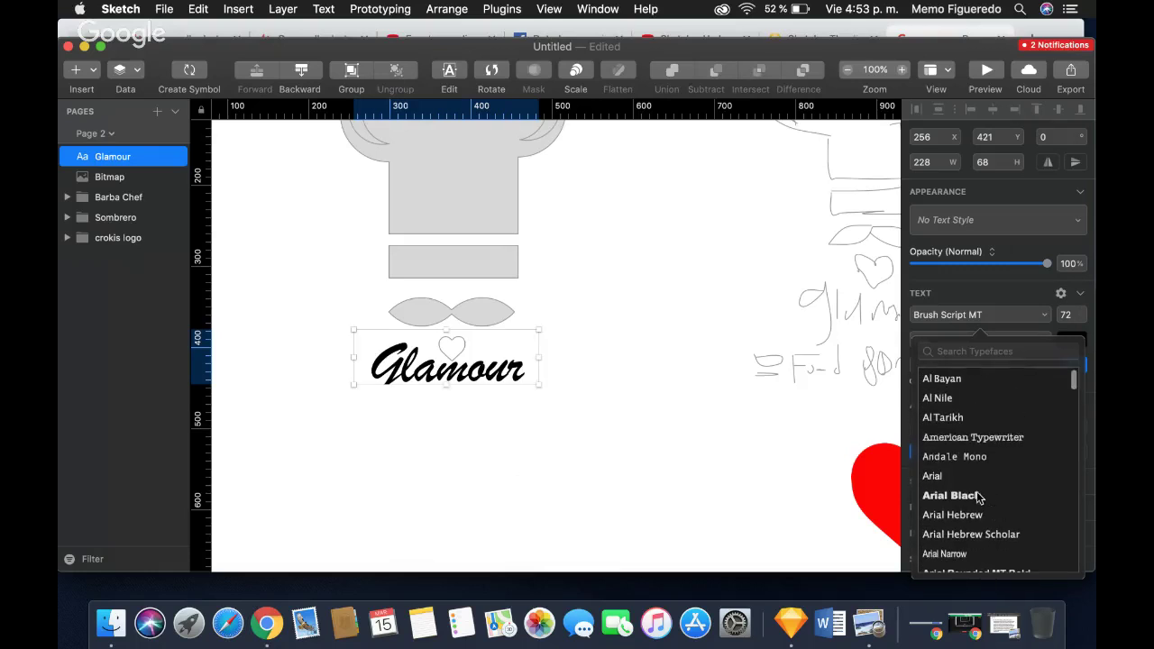
scroll(983, 503, down, 5)
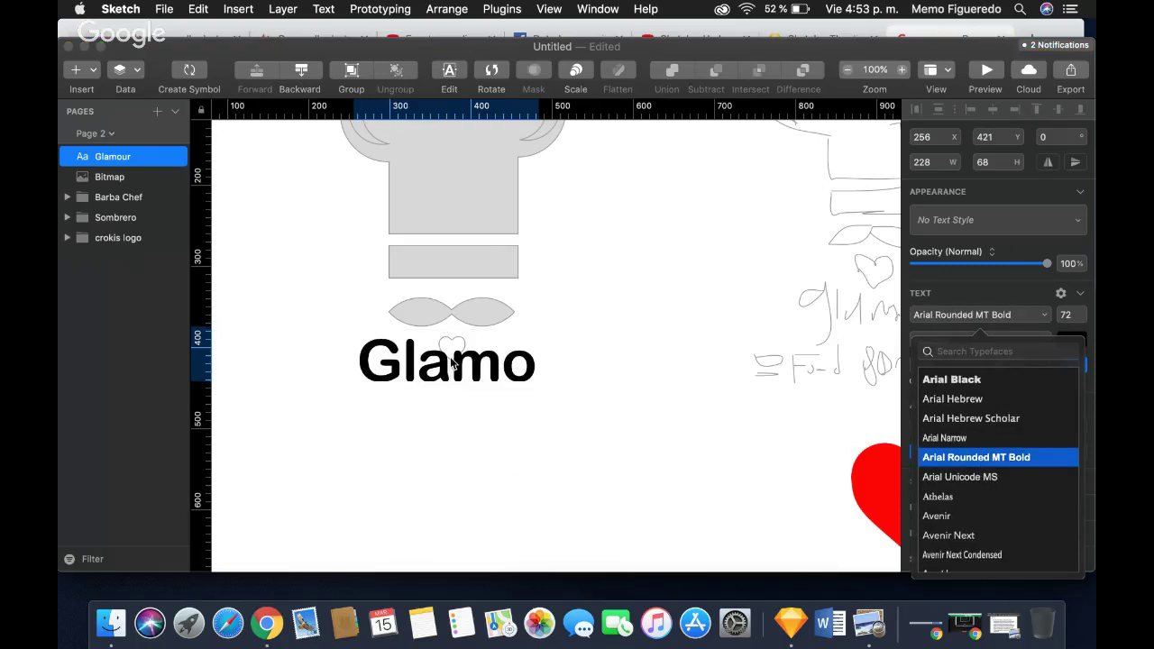
drag(472, 370, 475, 403)
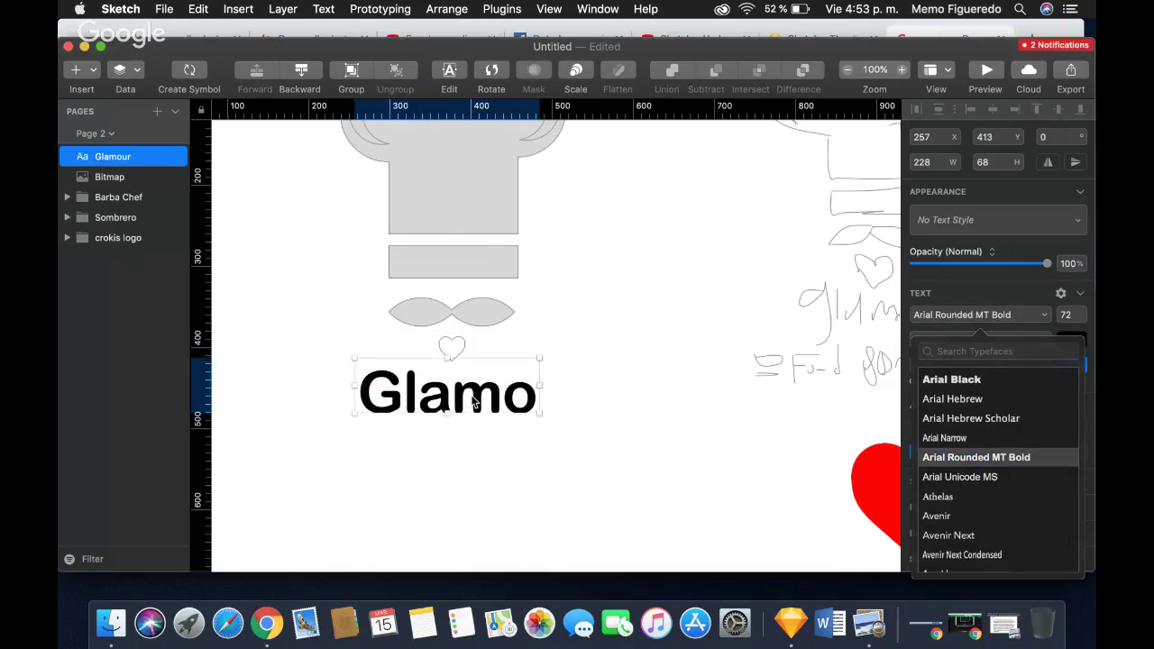
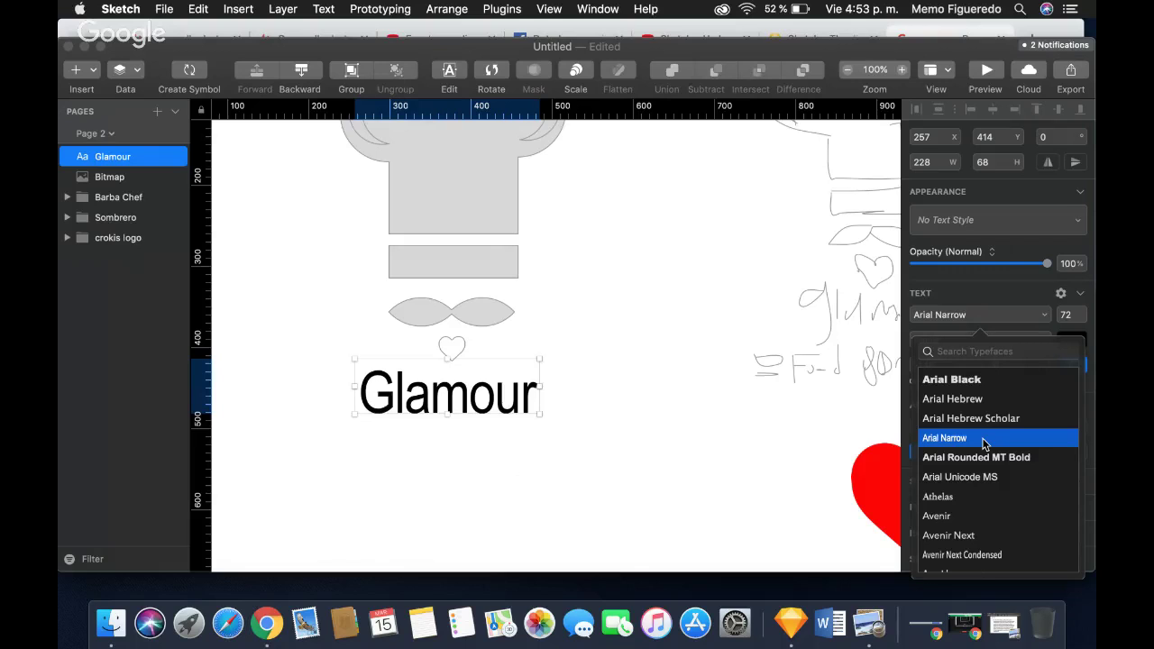
Compare typefaces on the Glamour text, apply Brush Script Std, and lower the text to about Y 432.
scroll(983, 442, up, 4)
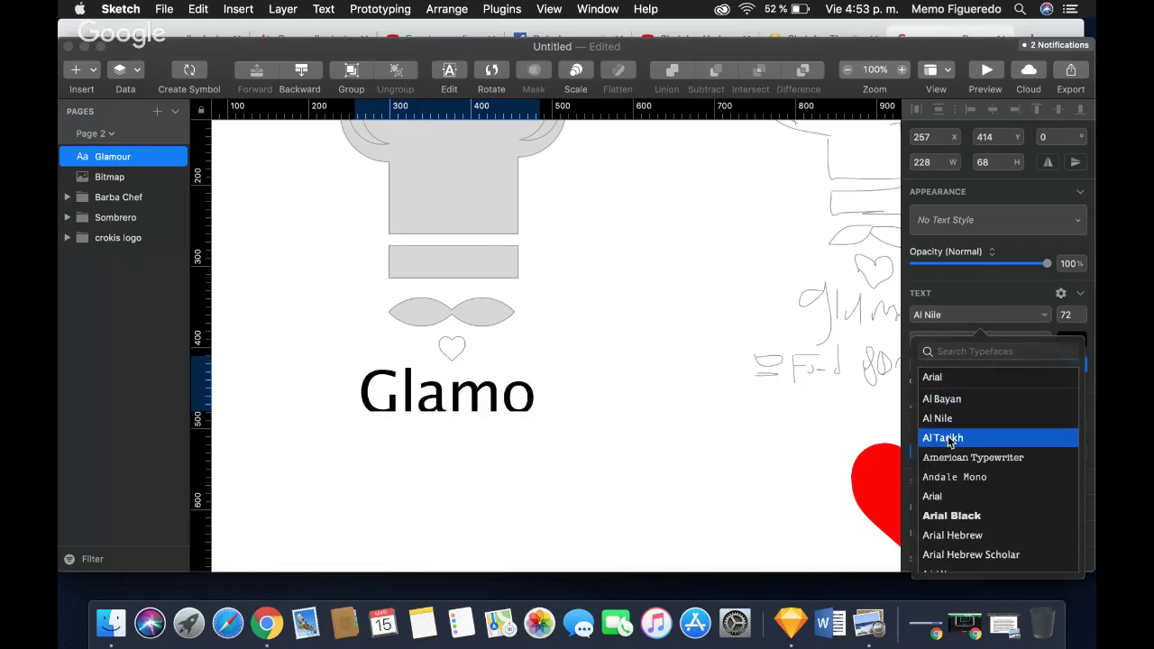
scroll(961, 470, down, 3)
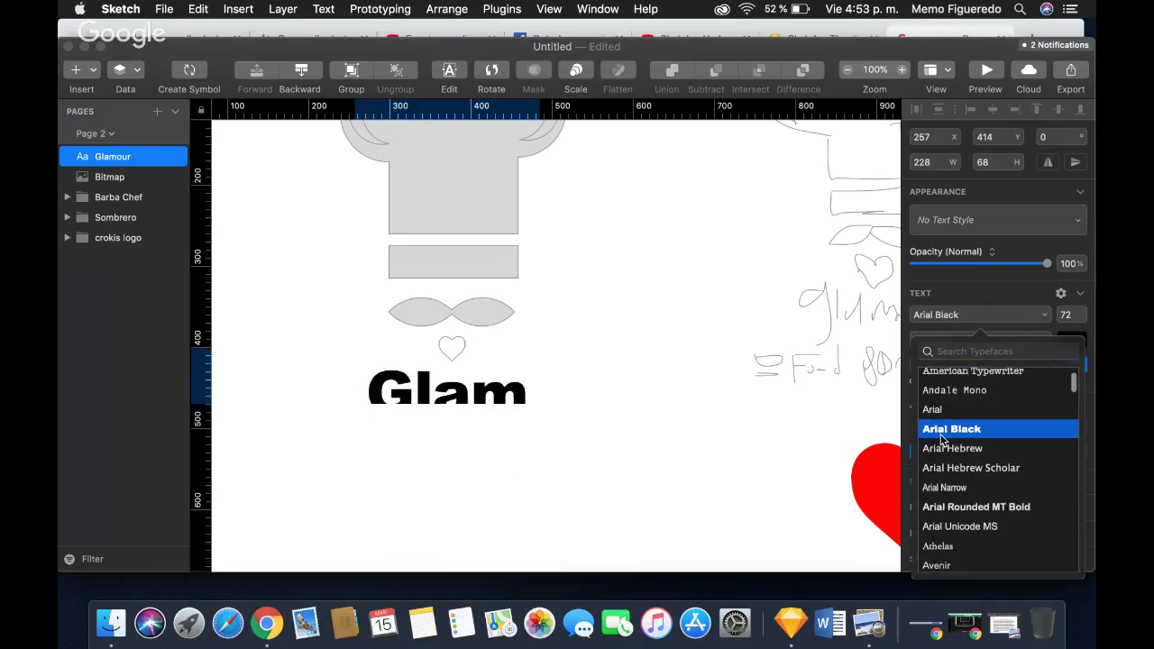
scroll(959, 453, down, 3)
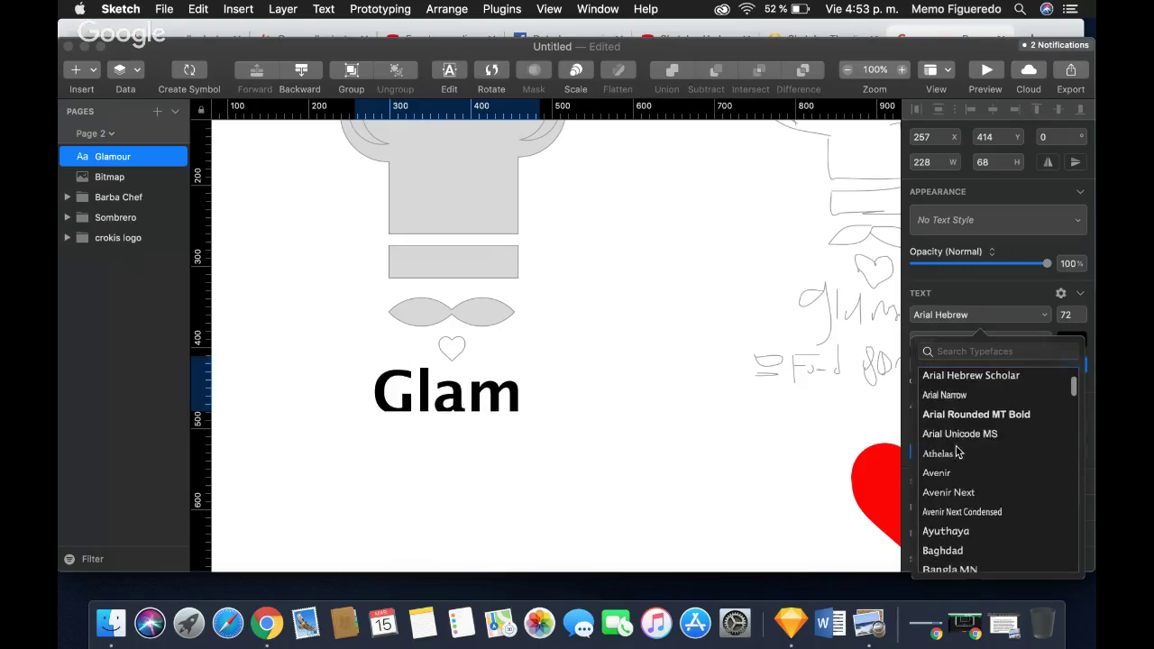
scroll(960, 394, up, 3)
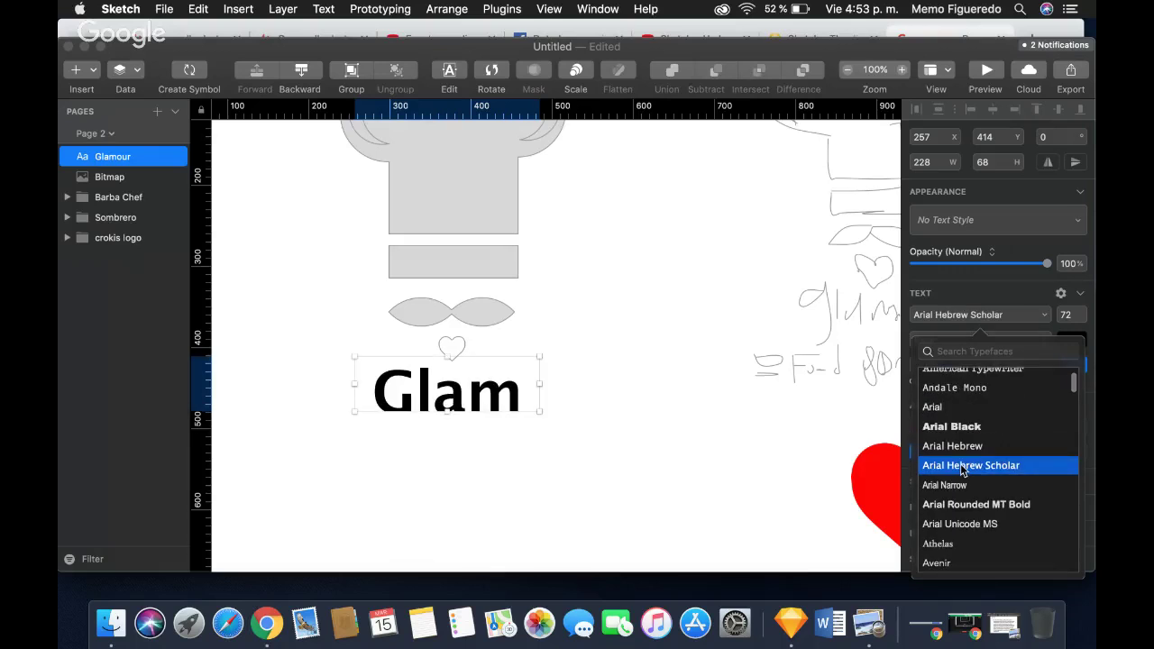
scroll(965, 467, down, 3)
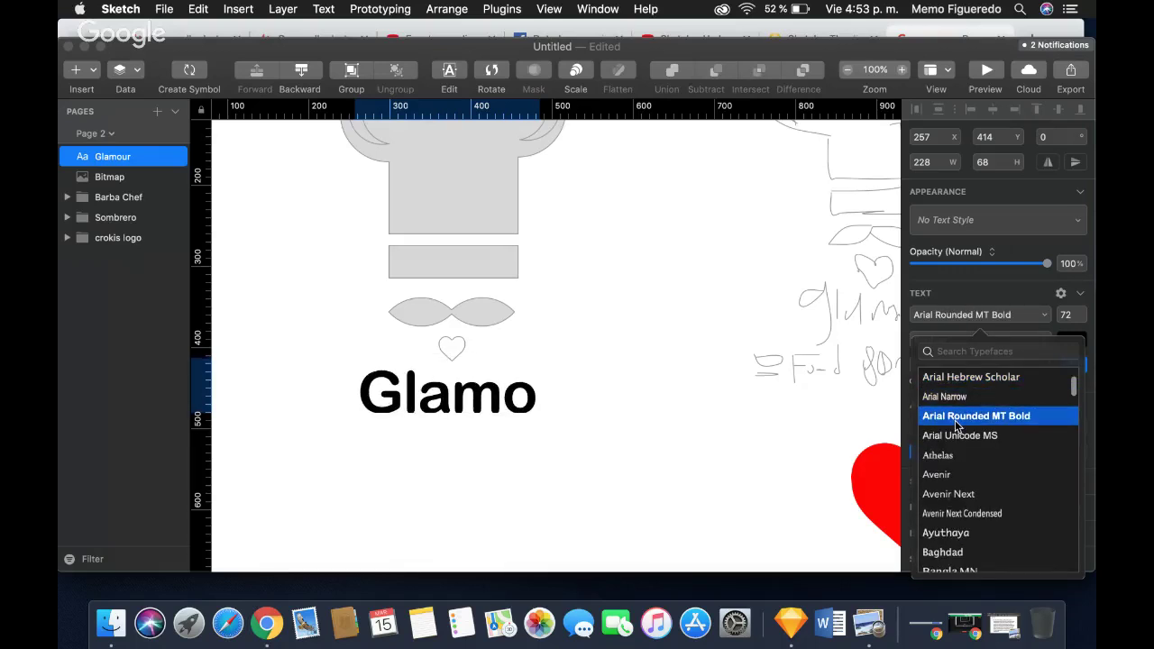
scroll(954, 437, down, 2)
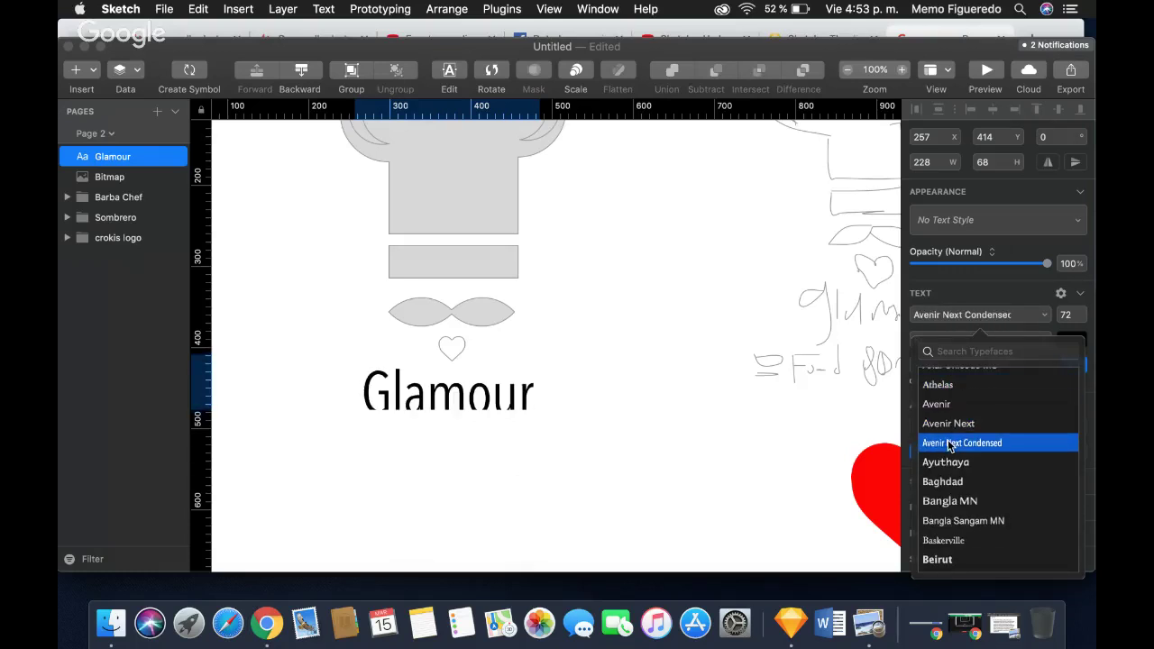
scroll(945, 480, down, 2)
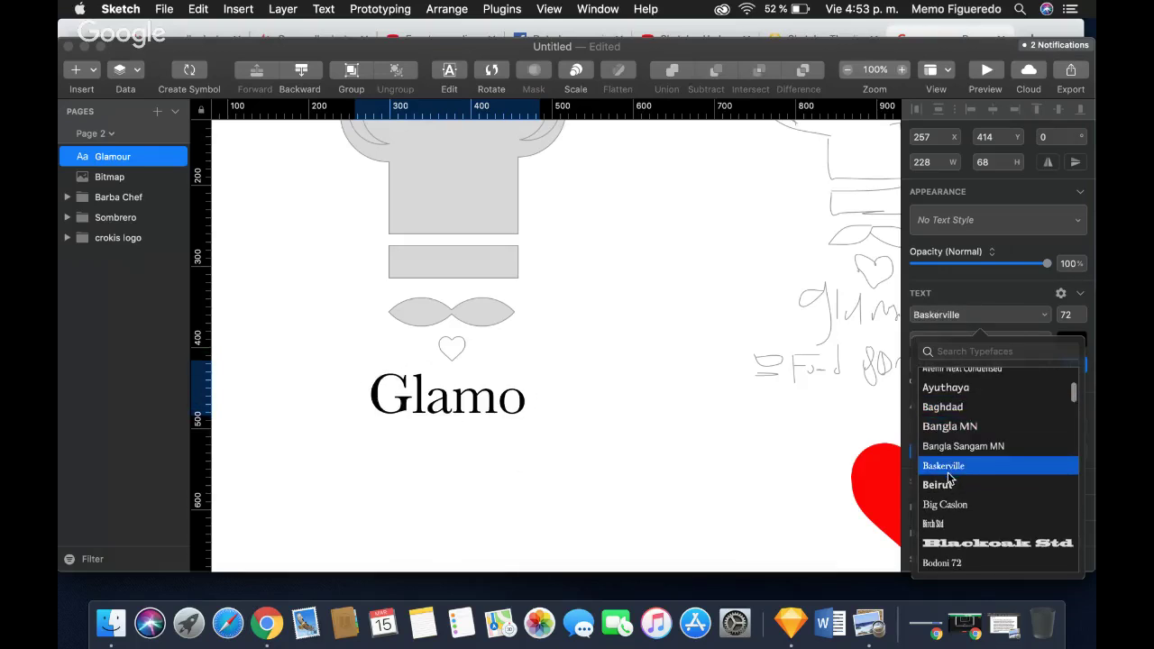
scroll(944, 491, down, 2)
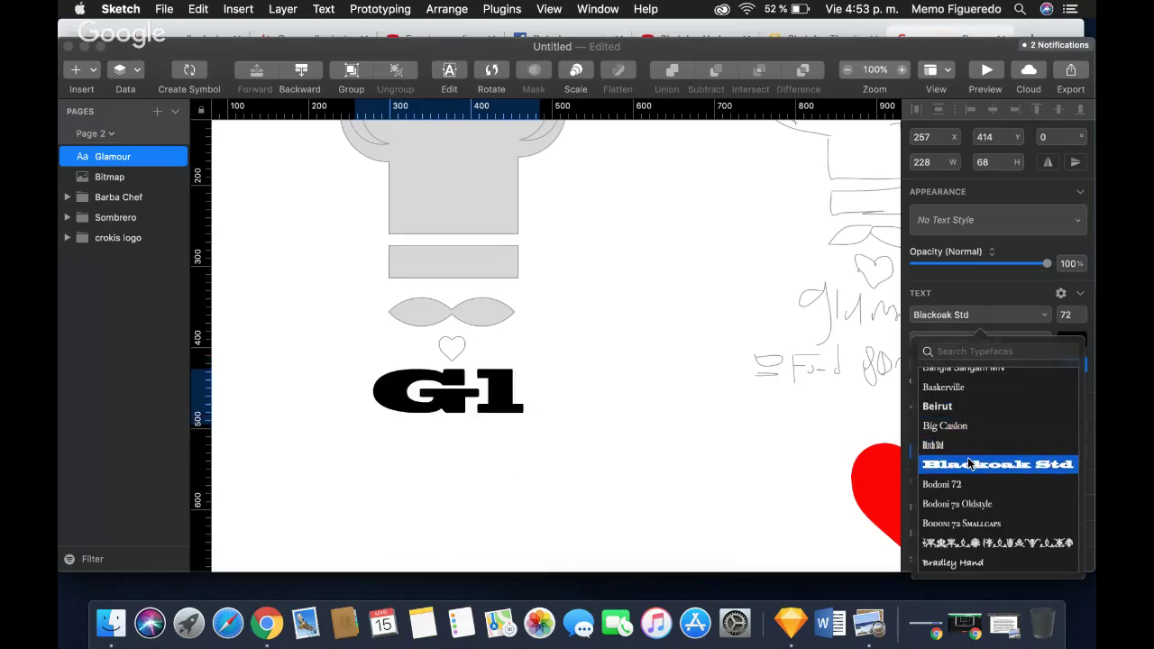
scroll(963, 483, down, 2)
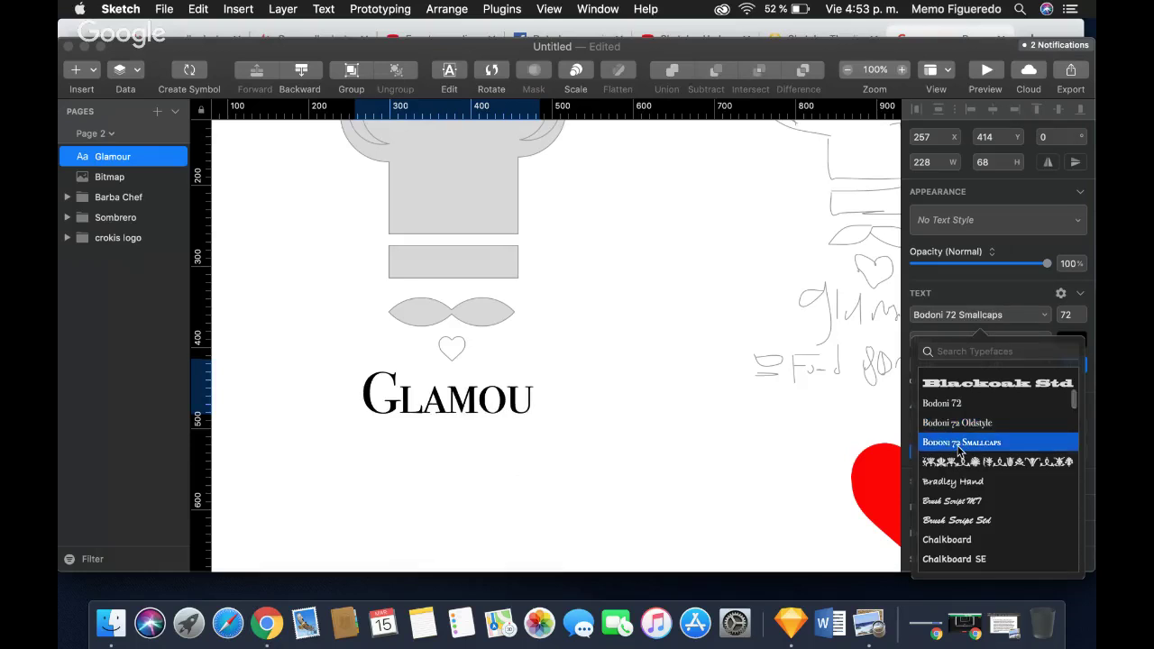
scroll(963, 444, down, 1)
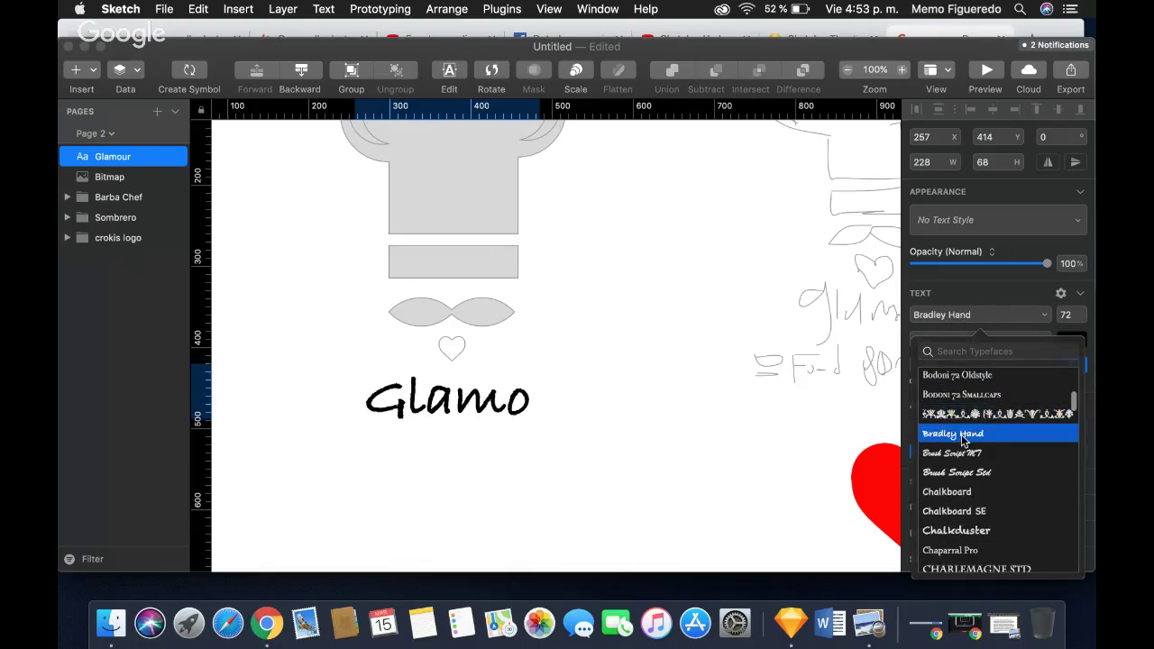
scroll(959, 455, down, 2)
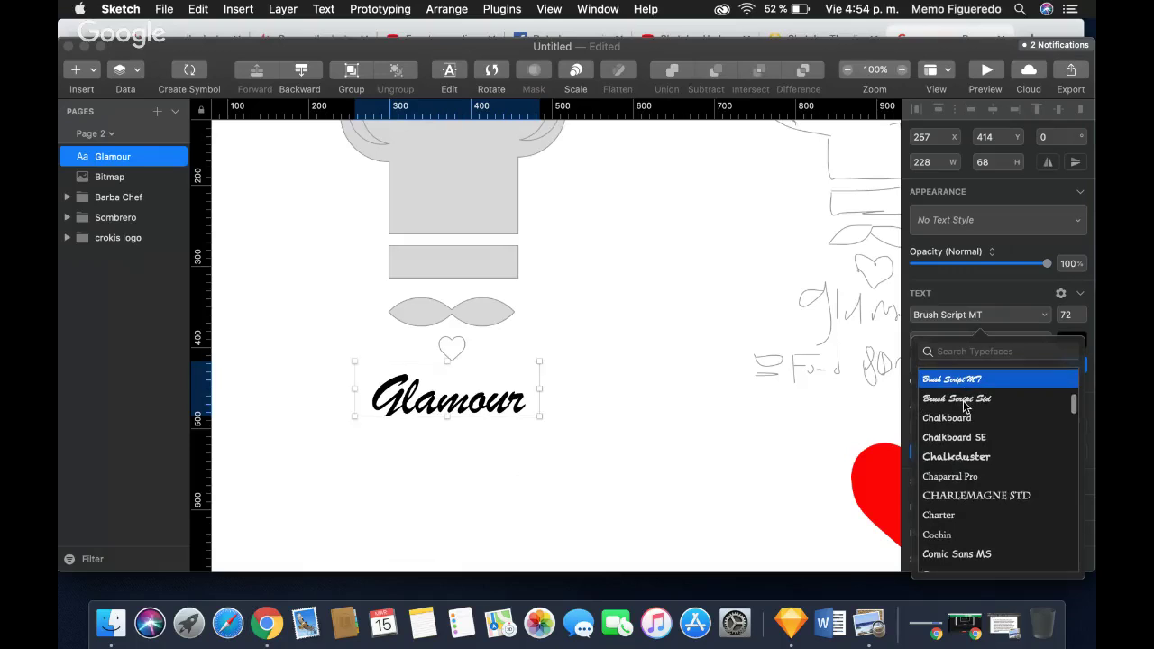
click(707, 408)
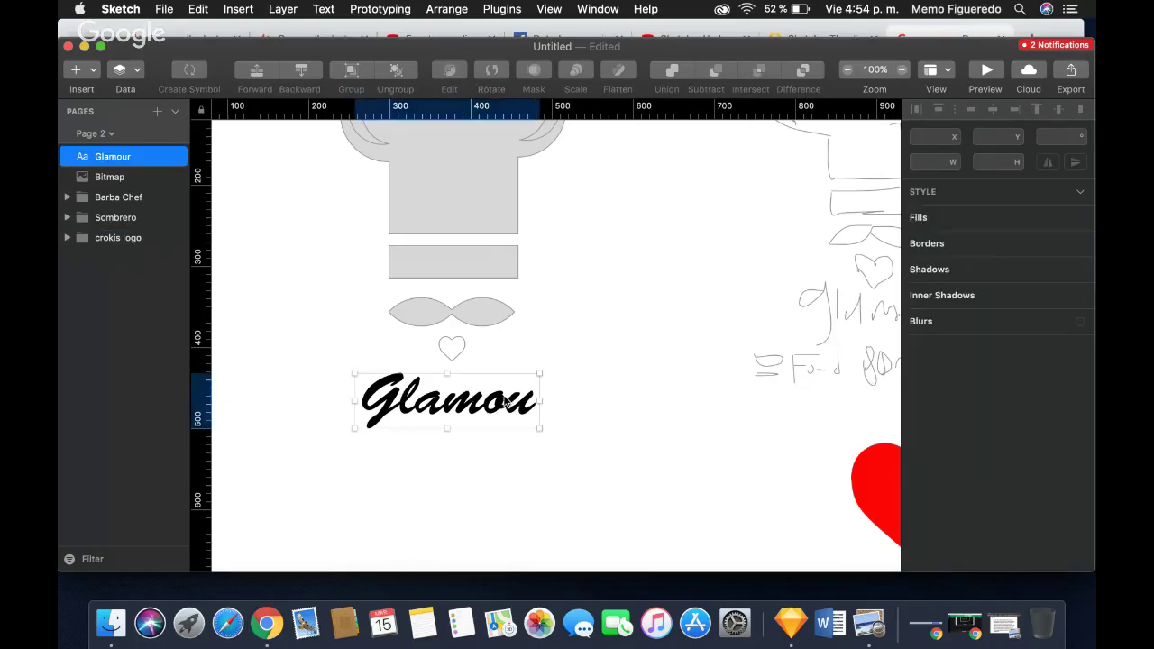
Enlarge the Glamour text box to about 310 by 93, centre it beneath the heart at about X 223, Y 430, and deselect it.
drag(540, 428, 604, 450)
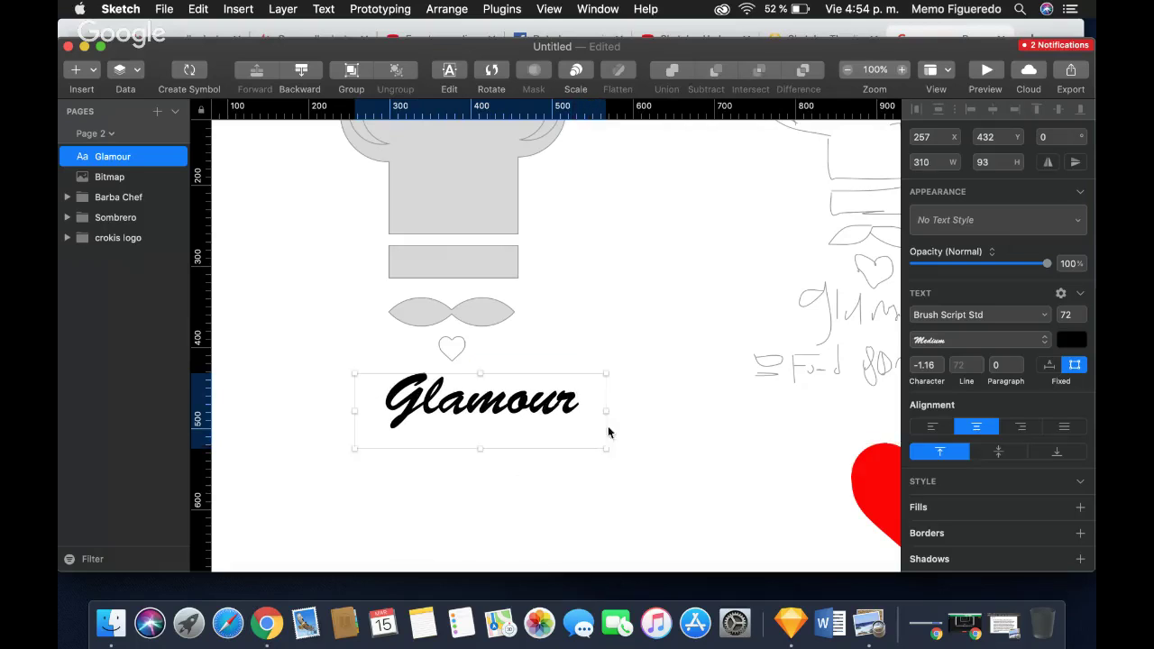
drag(545, 402, 517, 400)
click(619, 402)
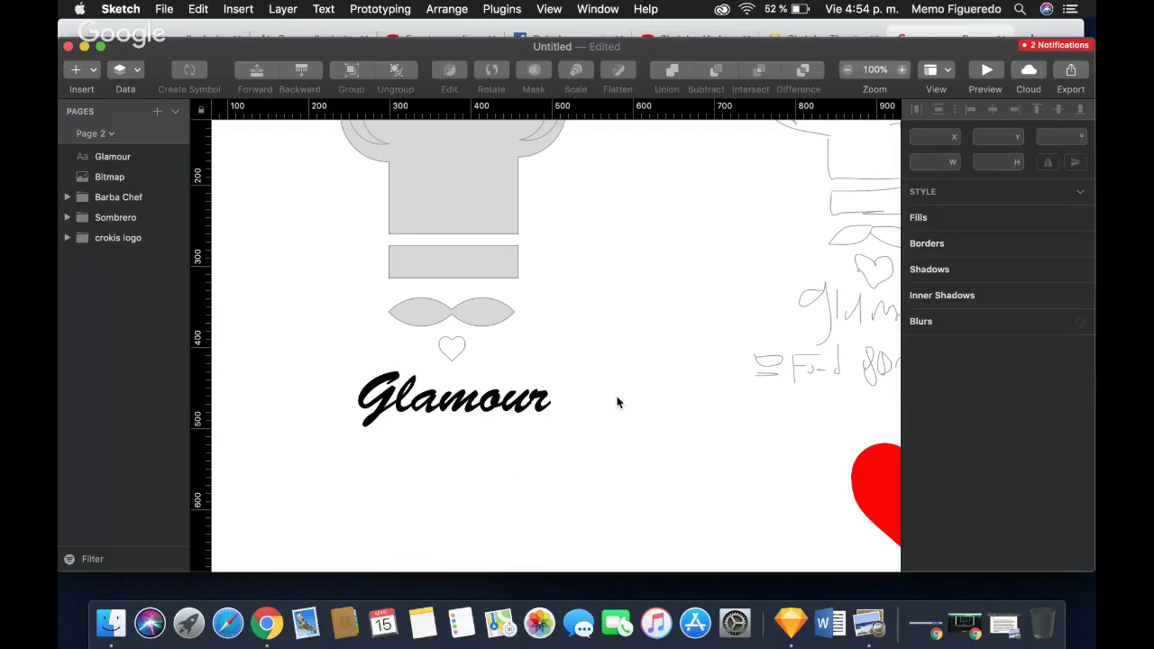
scroll(618, 401, up, 10)
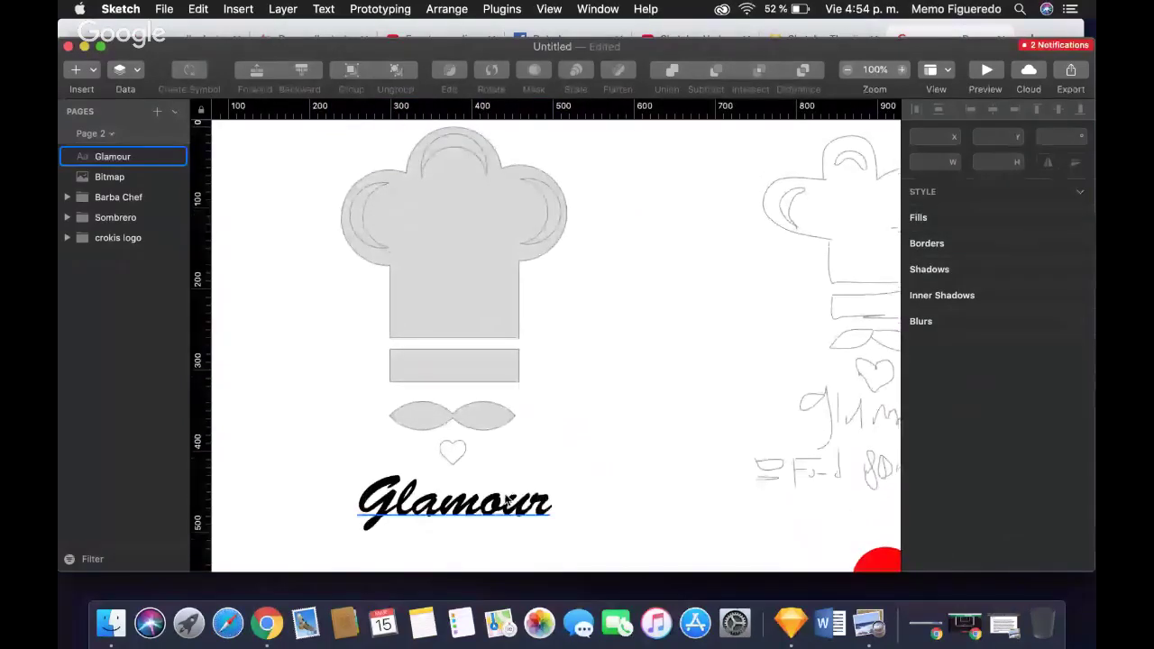
click(509, 501)
scroll(623, 448, down, 12)
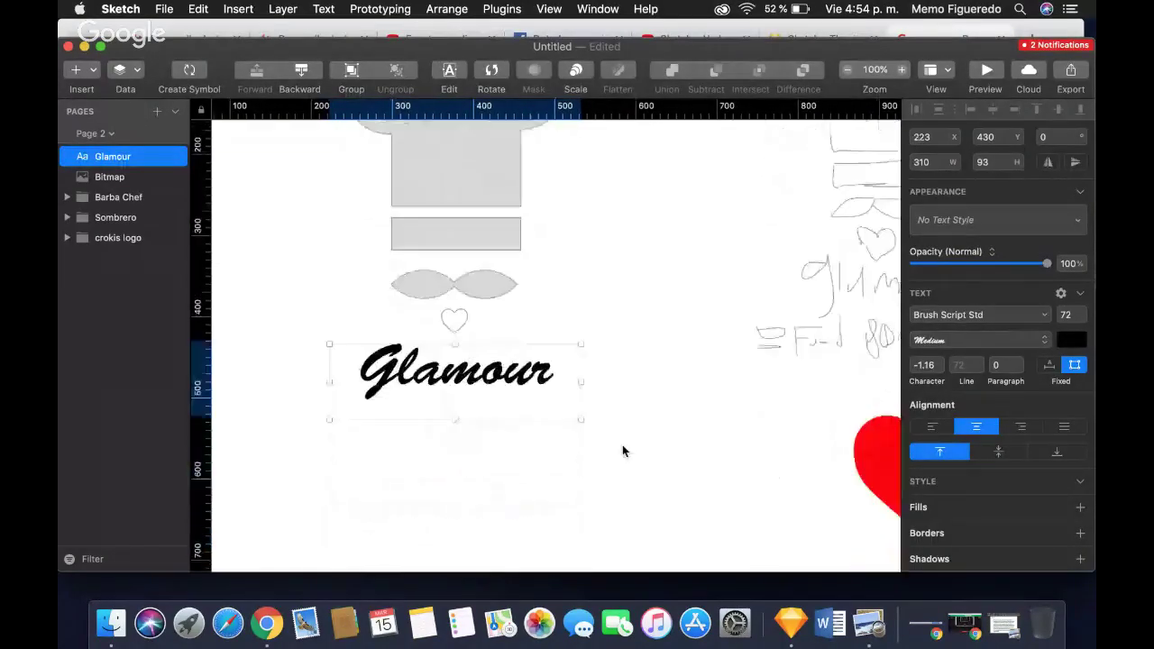
click(614, 442)
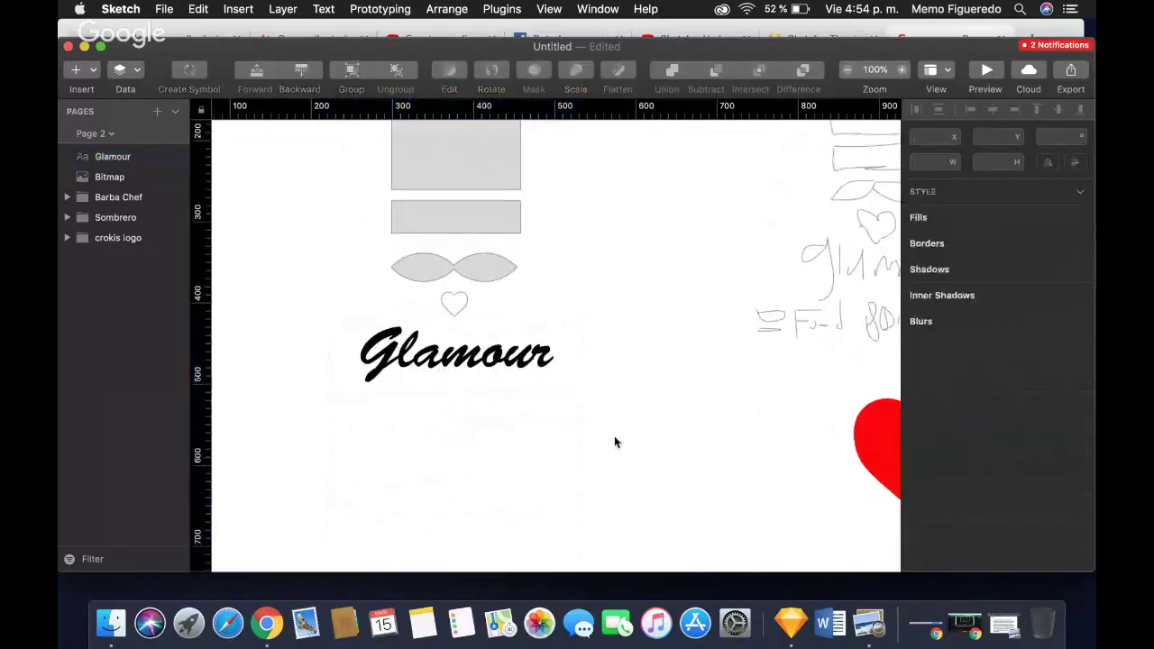
click(92, 71)
mouse_move(203, 92)
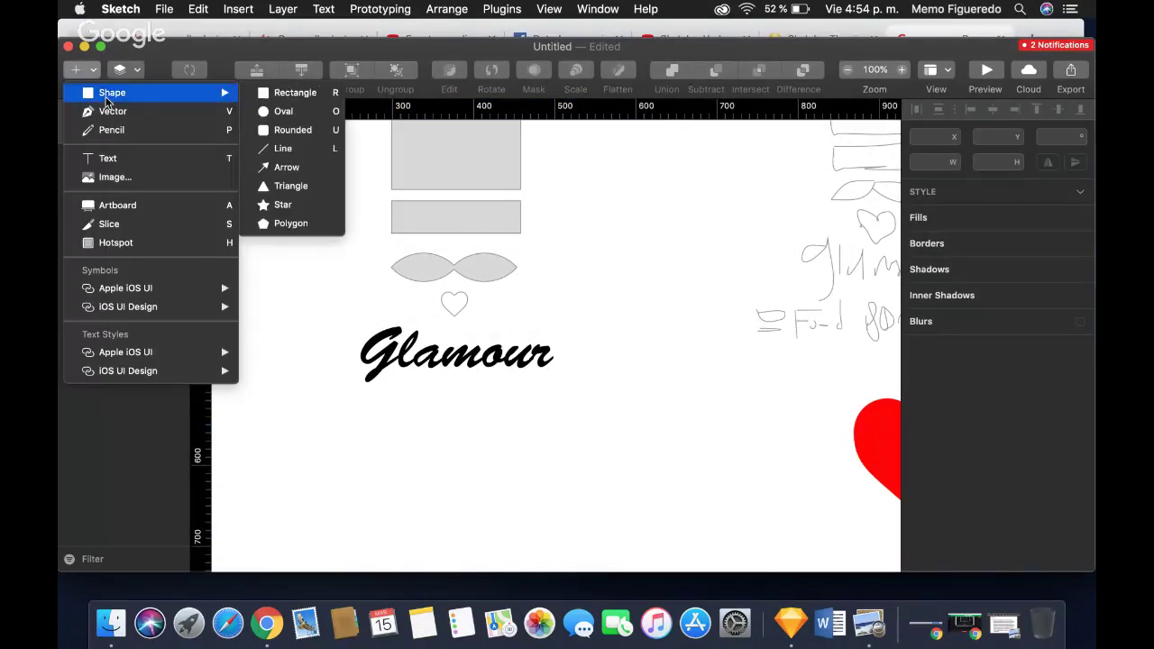
click(278, 96)
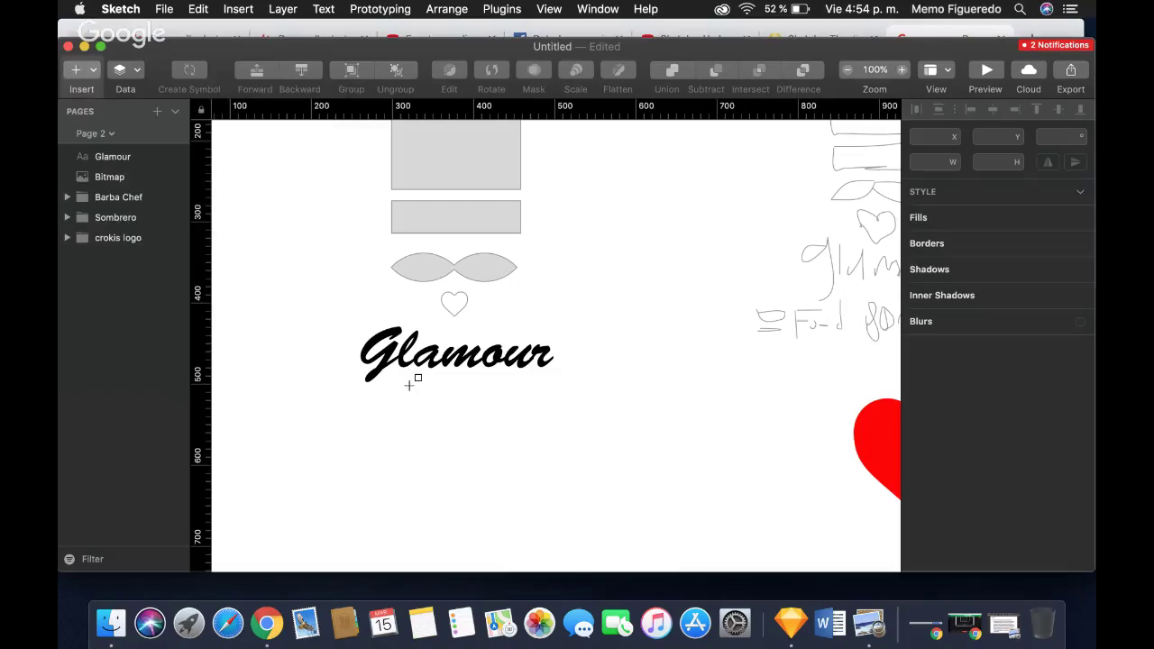
drag(323, 395, 366, 389)
key(Escape)
click(333, 401)
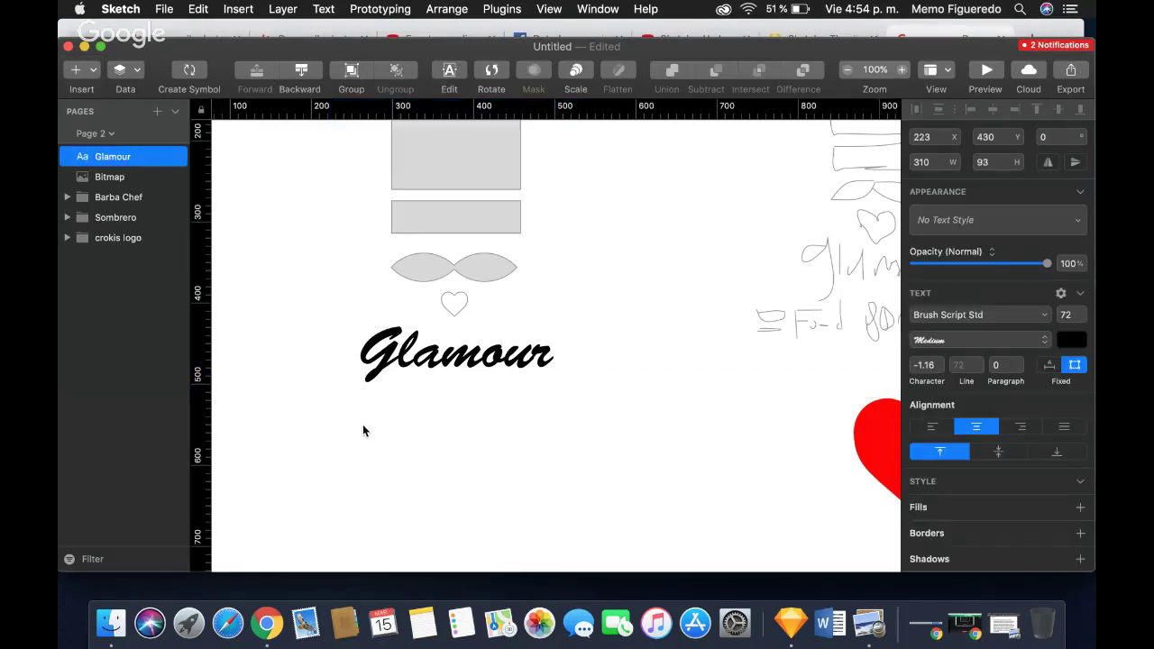
Shrink the Glamour text box to about 247 by 71 and re-centre it beneath the heart.
click(535, 355)
drag(455, 404, 456, 383)
drag(581, 354, 531, 355)
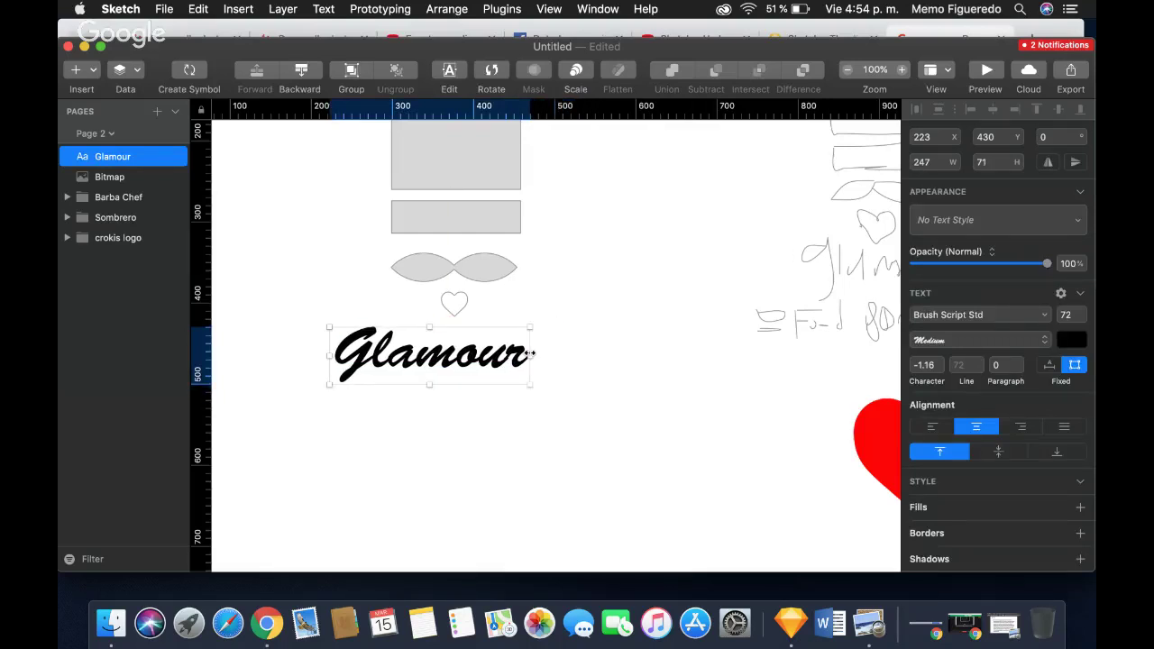
drag(395, 354, 424, 343)
click(542, 423)
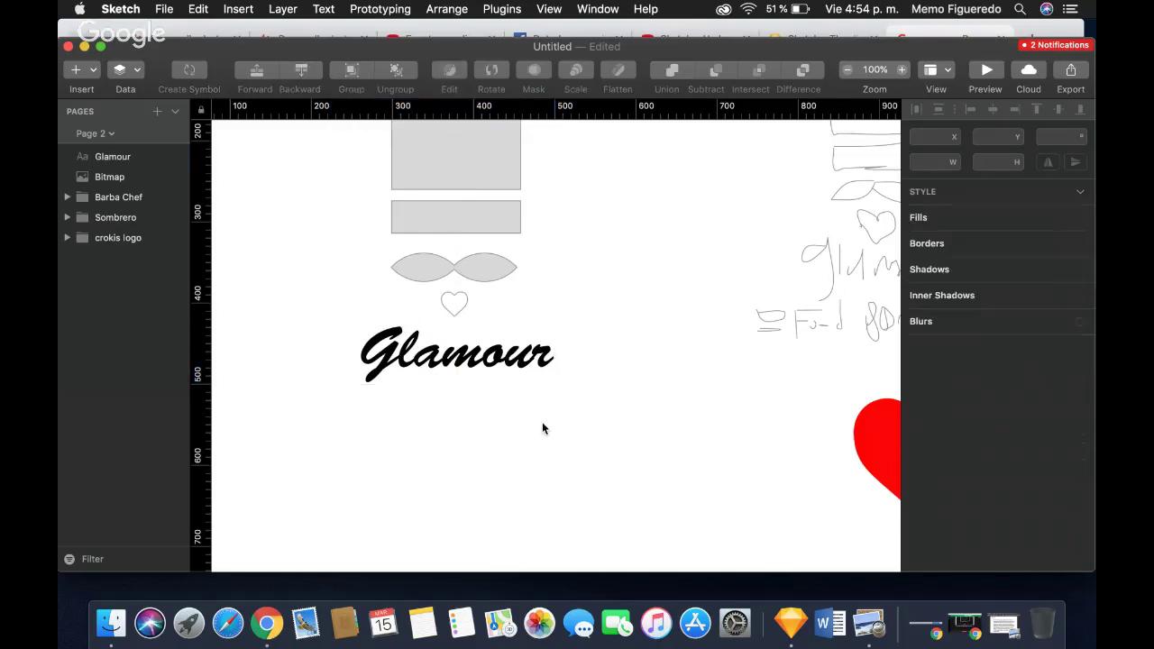
Draw a small horizontal rectangle about 46 by 8 below the G of Glamour, at about X 264, Y 510.
scroll(542, 423, up, 5)
scroll(542, 424, down, 3)
scroll(542, 428, down, 2)
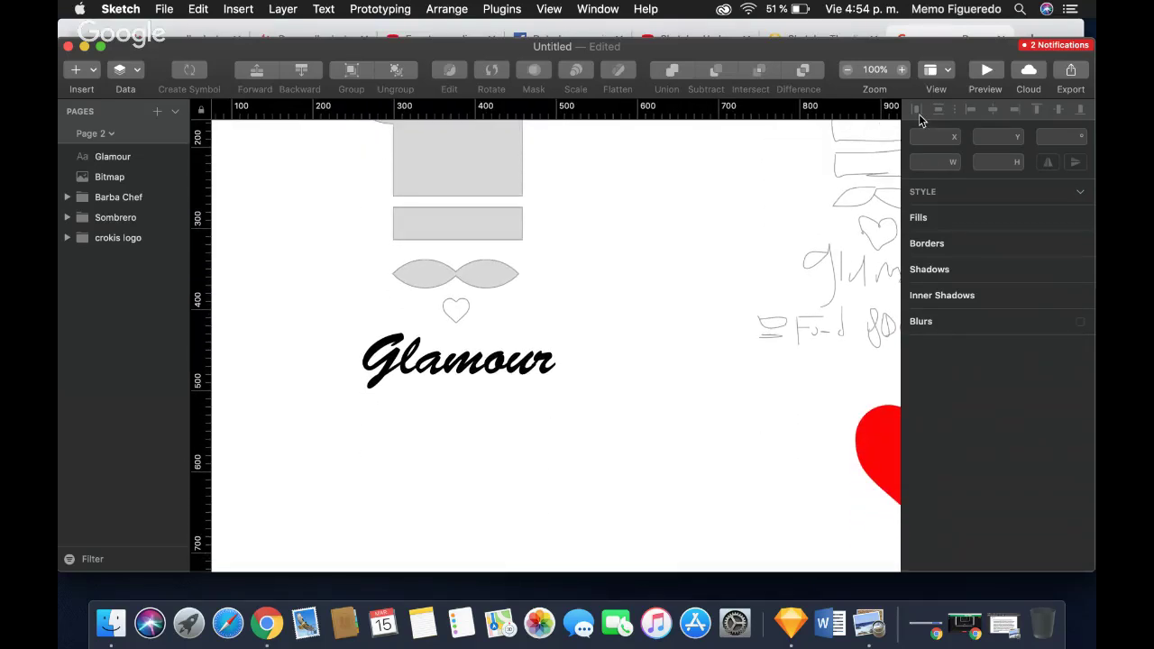
key(r)
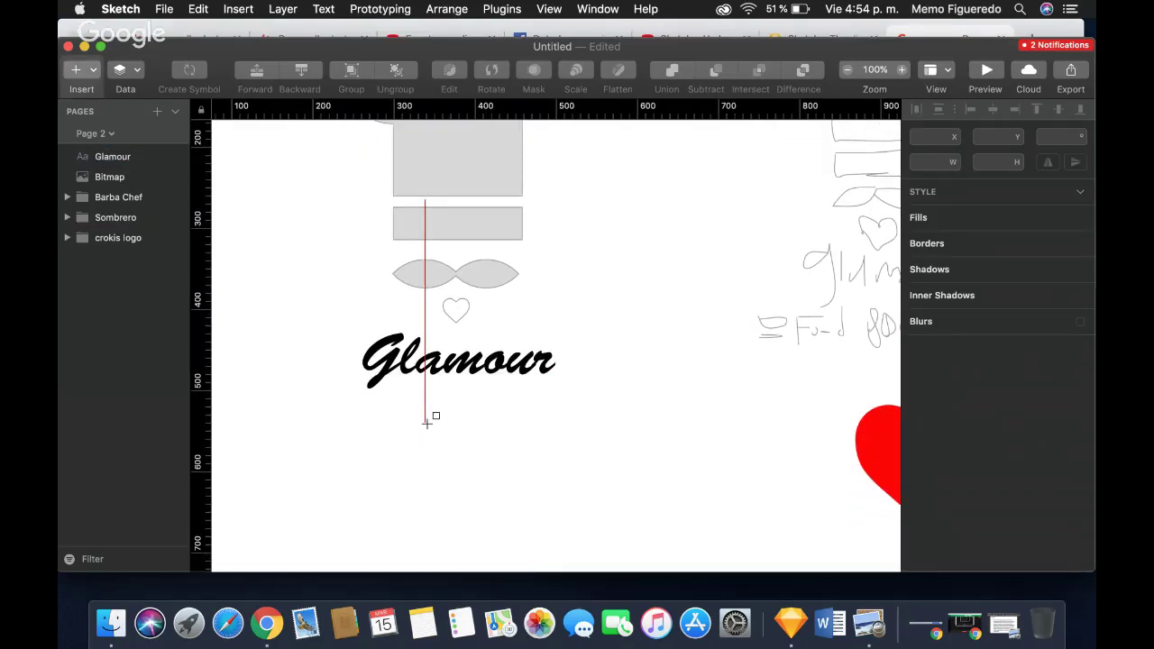
drag(425, 424, 388, 406)
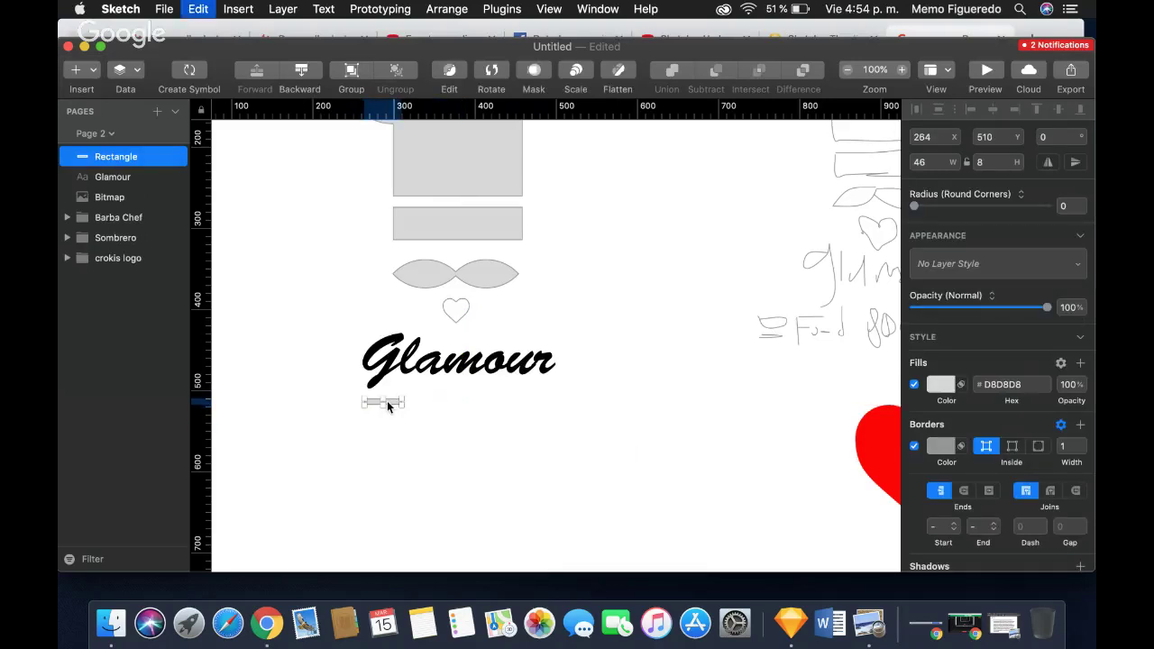
Duplicate the small bar directly below at about Y 527, and thin the upper bar to about 4 high.
key(super+d)
drag(388, 406, 389, 419)
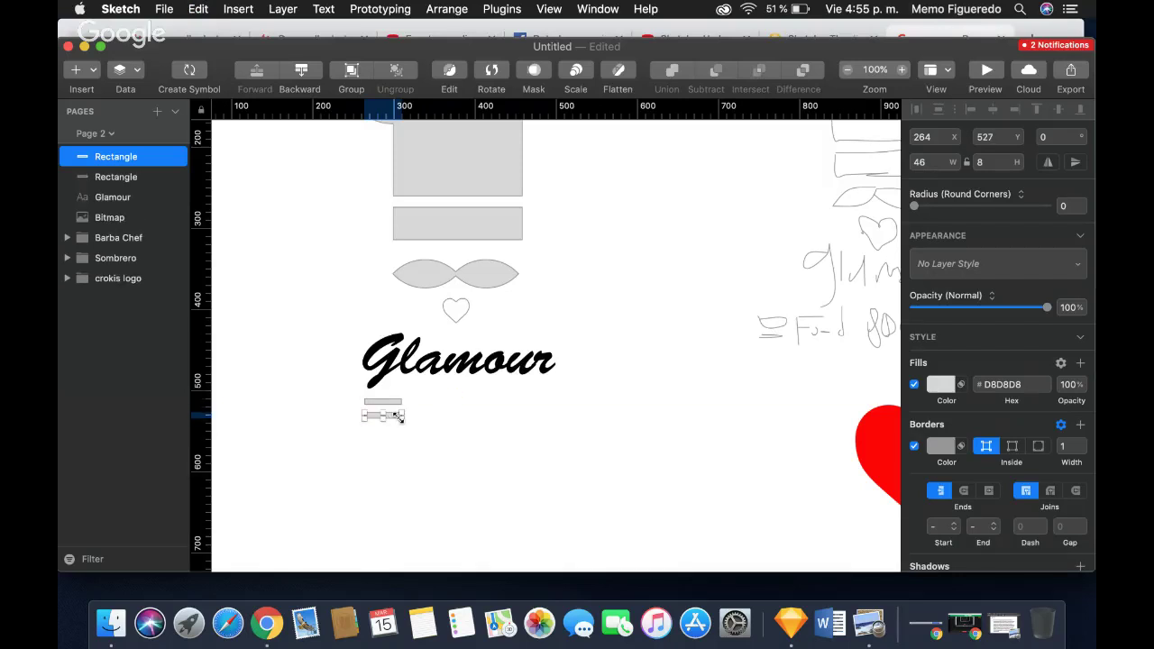
click(386, 402)
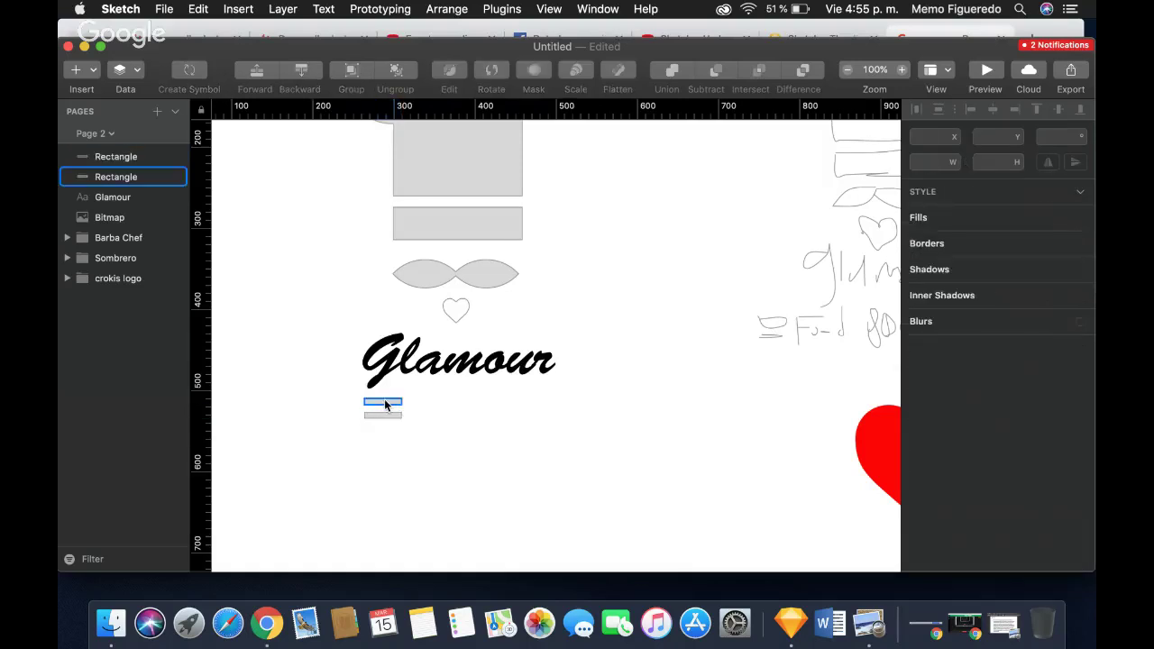
drag(386, 408, 386, 402)
click(460, 430)
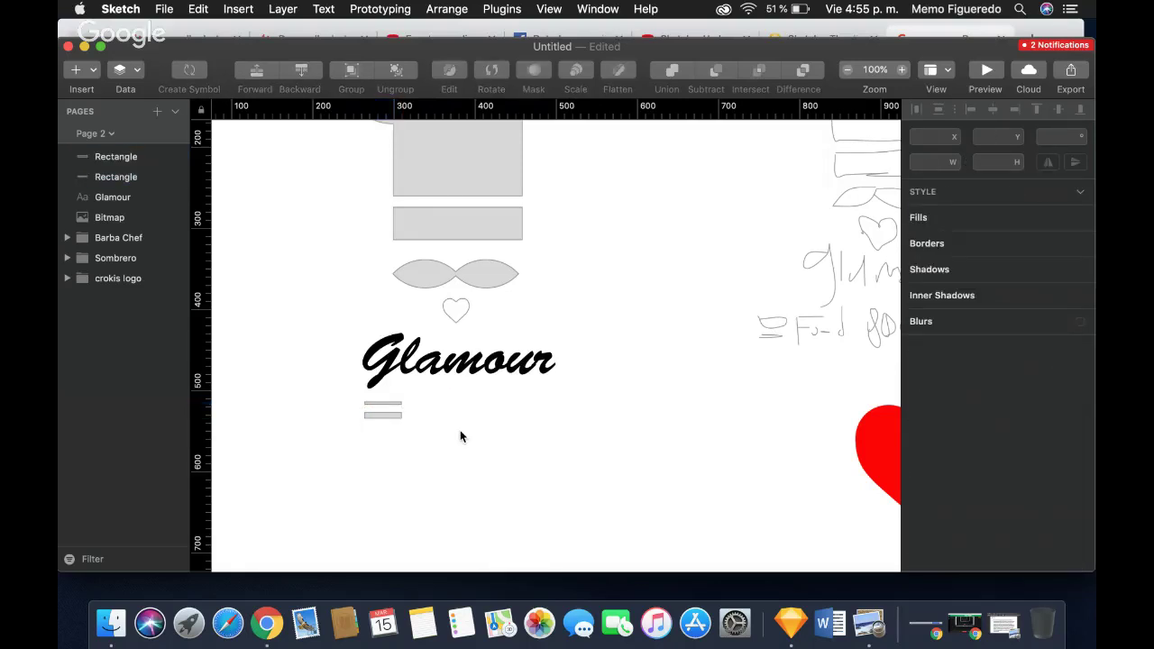
Move the thicker lower bar up to Y 522, closer to the thin bar.
click(376, 415)
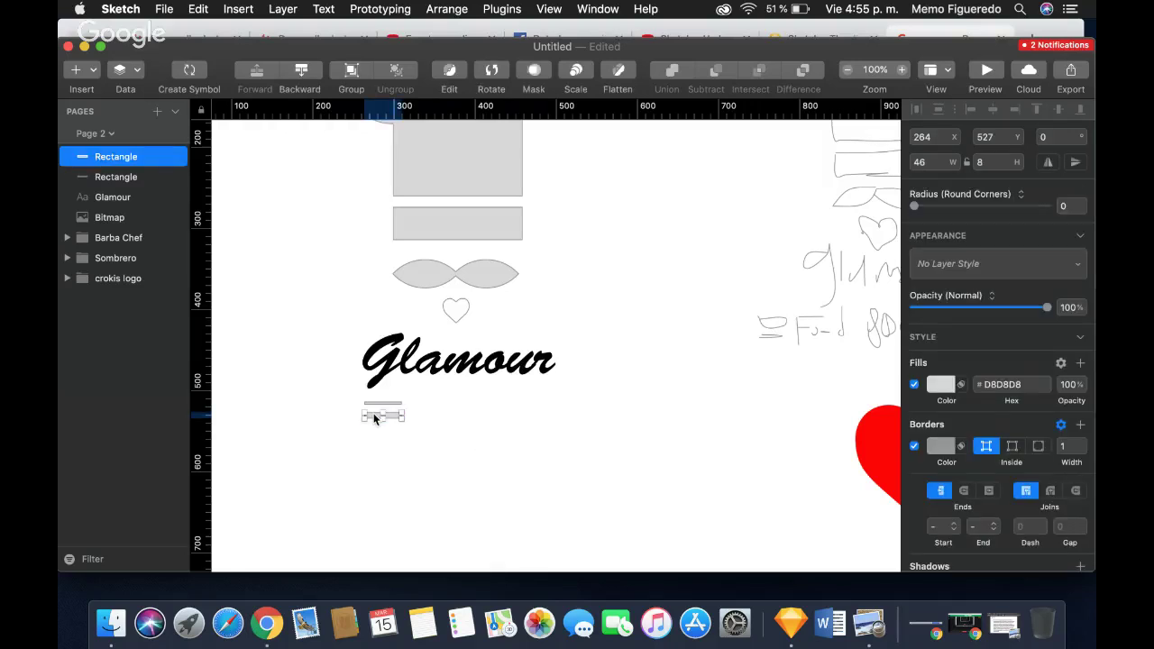
key(Up)
key(Up)
key(Up)
key(Up)
key(Up)
click(490, 411)
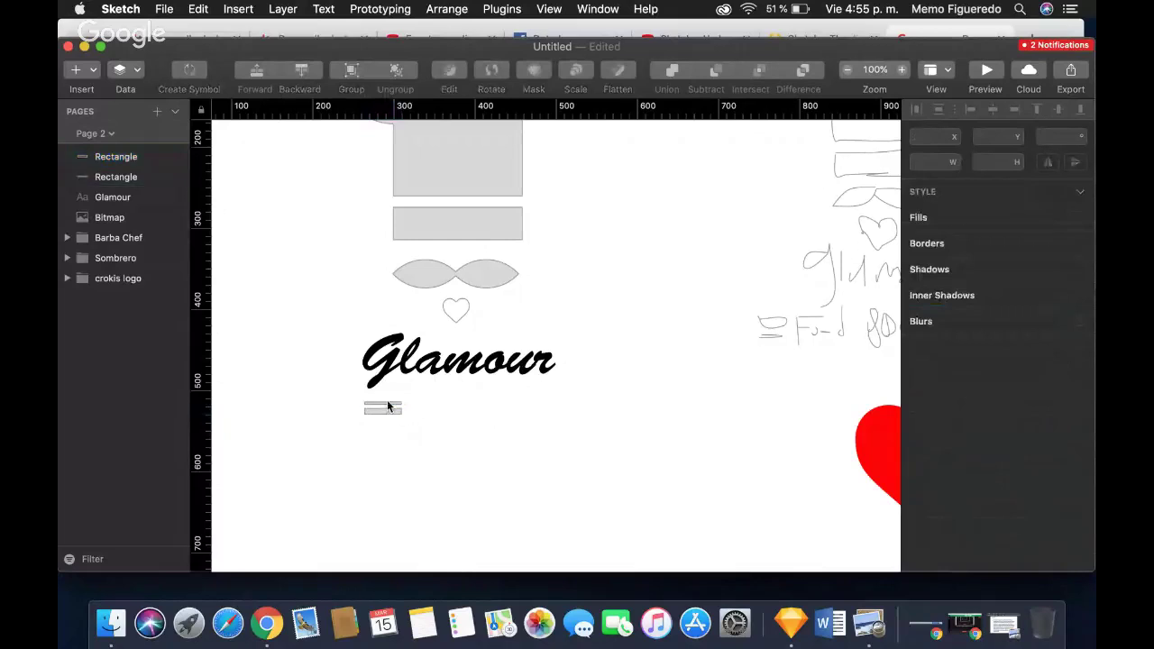
Duplicate the thin bar and move the copy horizontally to sit beneath the final r of Glamour.
click(387, 408)
key(super+d)
click(495, 405)
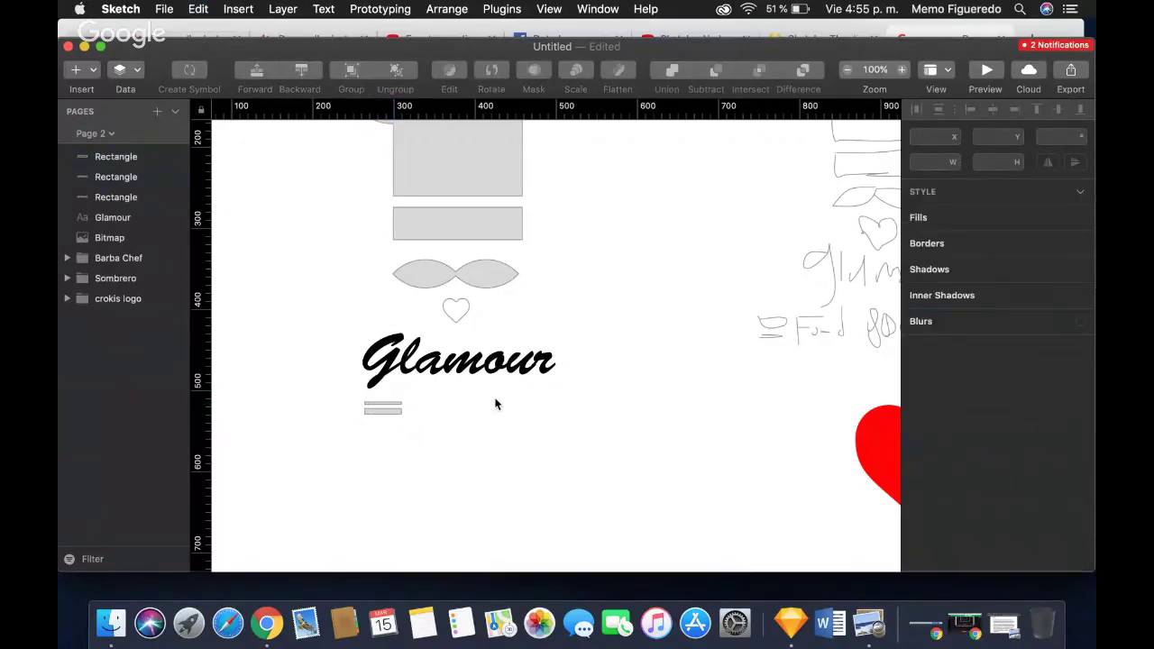
click(115, 159)
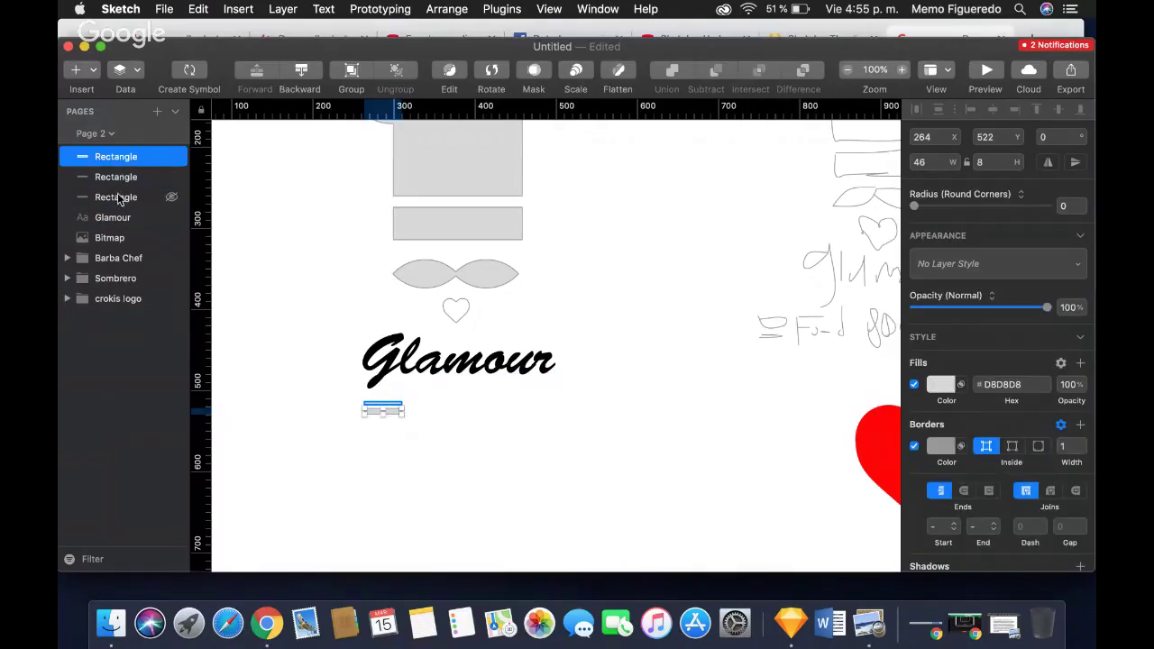
click(118, 197)
key(Right)
key(Right)
key(Right)
key(Right)
key(Right)
key(Right)
key(Right)
key(Right)
key(Right)
key(Right)
key(Right)
key(Right)
key(Right)
key(Right)
key(Right)
key(Right)
key(Right)
key(Right)
key(Right)
key(Right)
key(Right)
key(Right)
key(Right)
key(Right)
key(Right)
key(Right)
key(Right)
key(Right)
key(Right)
key(Right)
key(Right)
key(Right)
key(Right)
key(Right)
key(Right)
key(Right)
key(Right)
key(Right)
key(Right)
key(Right)
key(Right)
key(Right)
key(Right)
key(Right)
key(Right)
key(Right)
key(Right)
key(Right)
key(Right)
key(Right)
key(Right)
key(Right)
key(Right)
key(Right)
key(Right)
key(Right)
key(Right)
key(Right)
key(Right)
key(Right)
key(Right)
key(Right)
key(Right)
key(Right)
key(Right)
key(Right)
key(Right)
key(Right)
key(Right)
key(Right)
key(Right)
key(Right)
key(Right)
key(Right)
key(Right)
key(Right)
key(Right)
key(Right)
key(Right)
key(Right)
key(Right)
key(Right)
key(Right)
key(Right)
key(Right)
key(Right)
key(Right)
key(Right)
key(Right)
key(Right)
key(Right)
key(Right)
key(Right)
key(Right)
key(Right)
key(Right)
key(Right)
key(Right)
key(Right)
key(Right)
key(Right)
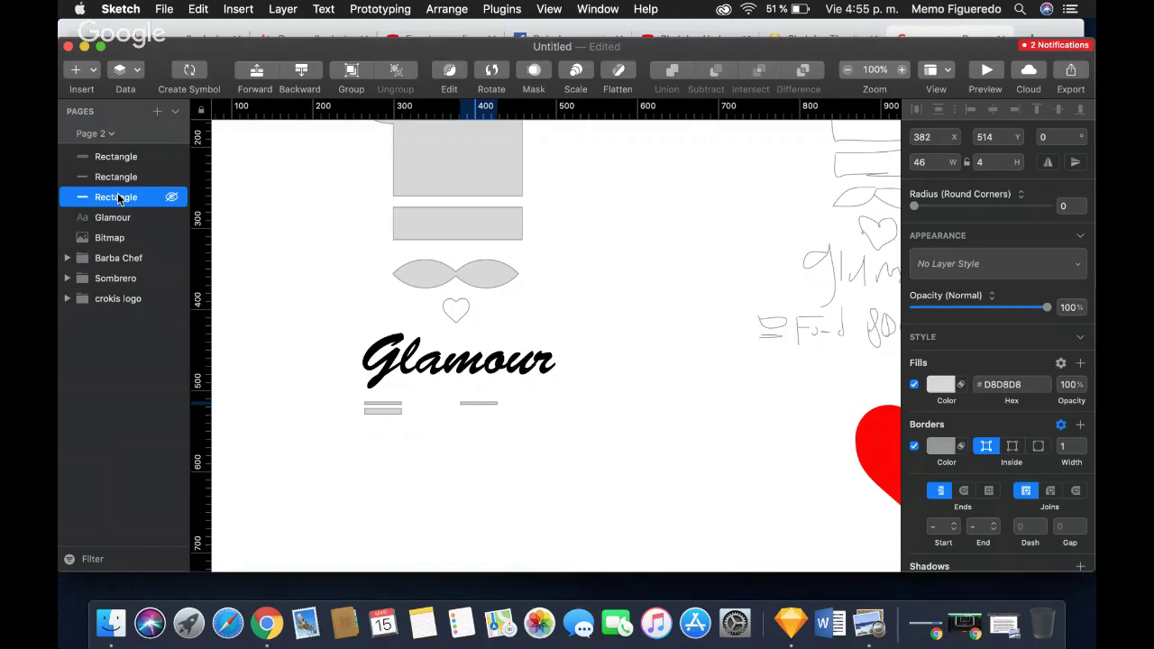
drag(486, 407, 553, 408)
click(548, 433)
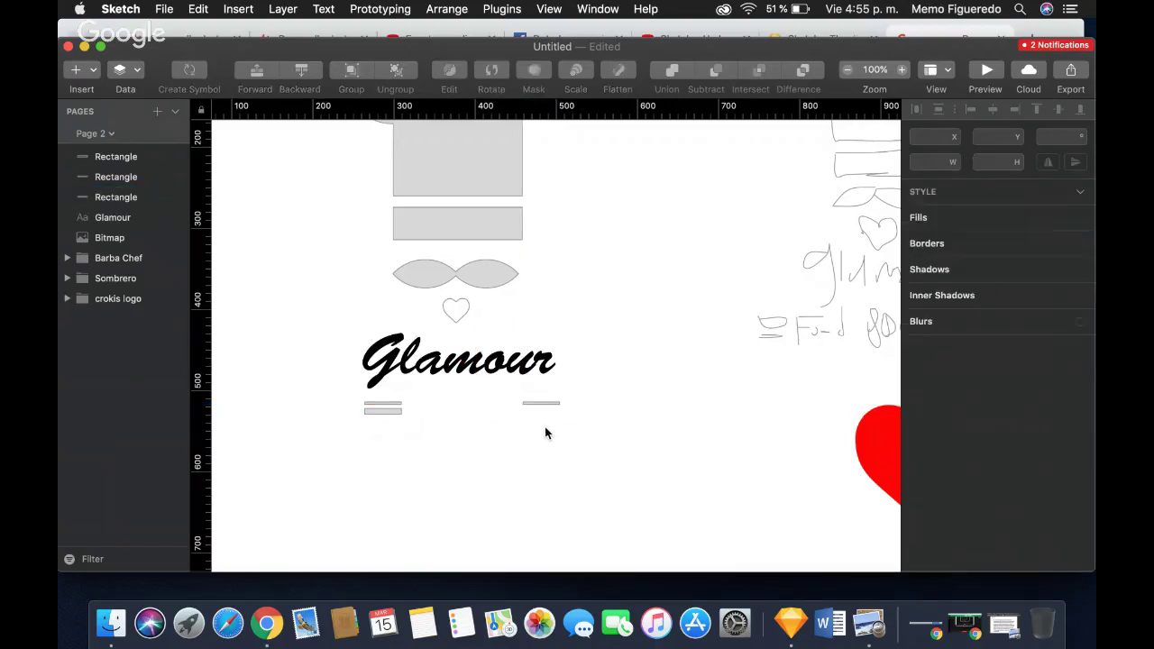
Duplicate the thicker bar and place the copy beneath the thin bar under the r, at about X 459, Y 524.
click(395, 413)
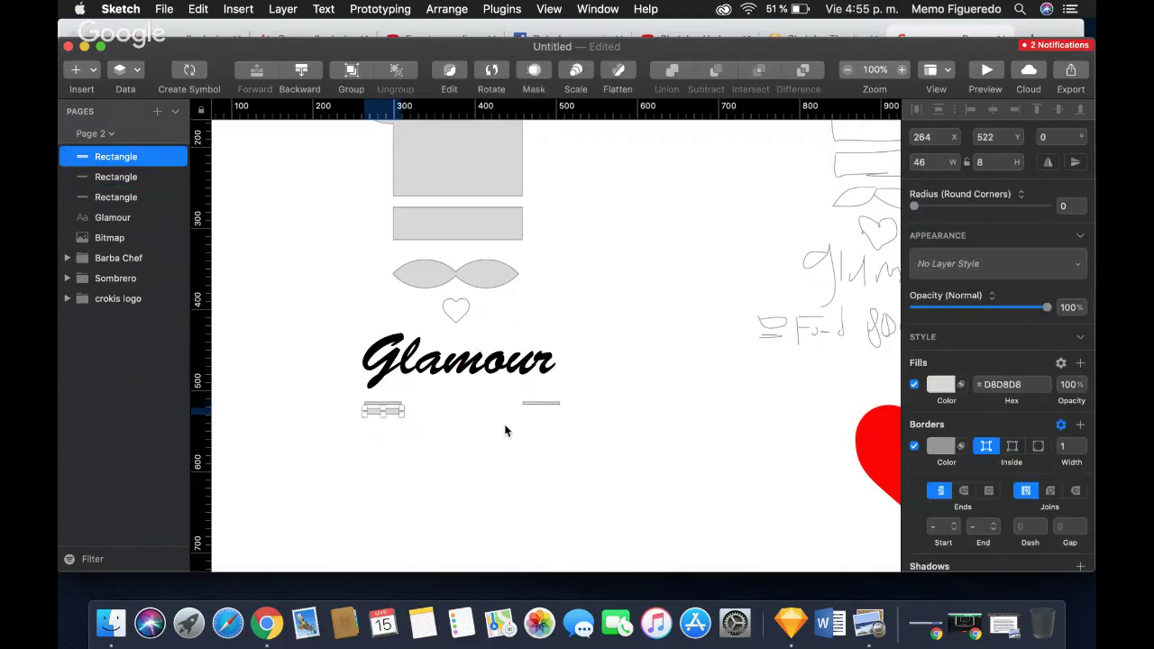
key(super+d)
drag(391, 412, 552, 418)
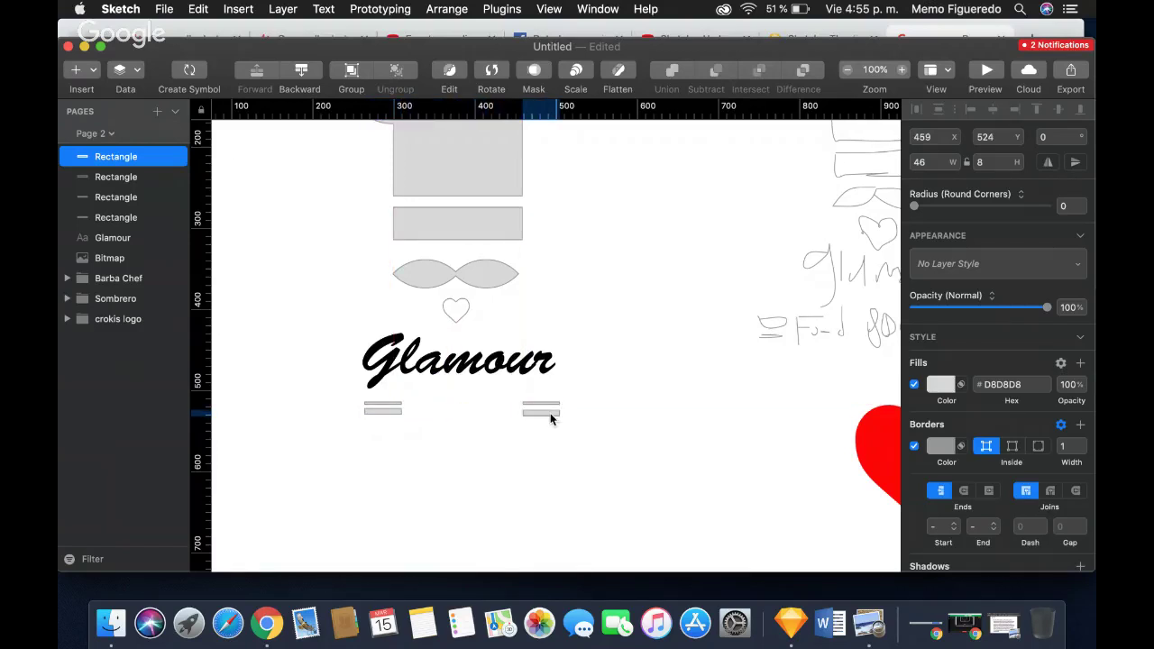
click(653, 383)
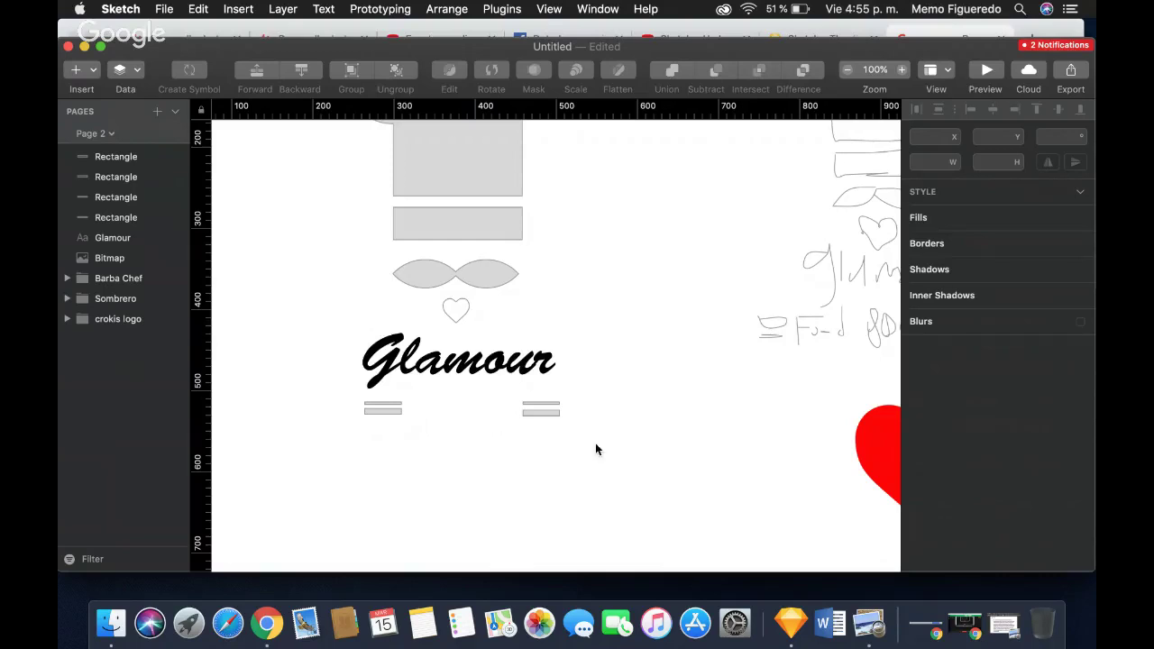
Add a text box about 143 wide below the bars, at about X 349, Y 545, with font size 20.
scroll(516, 451, up, 5)
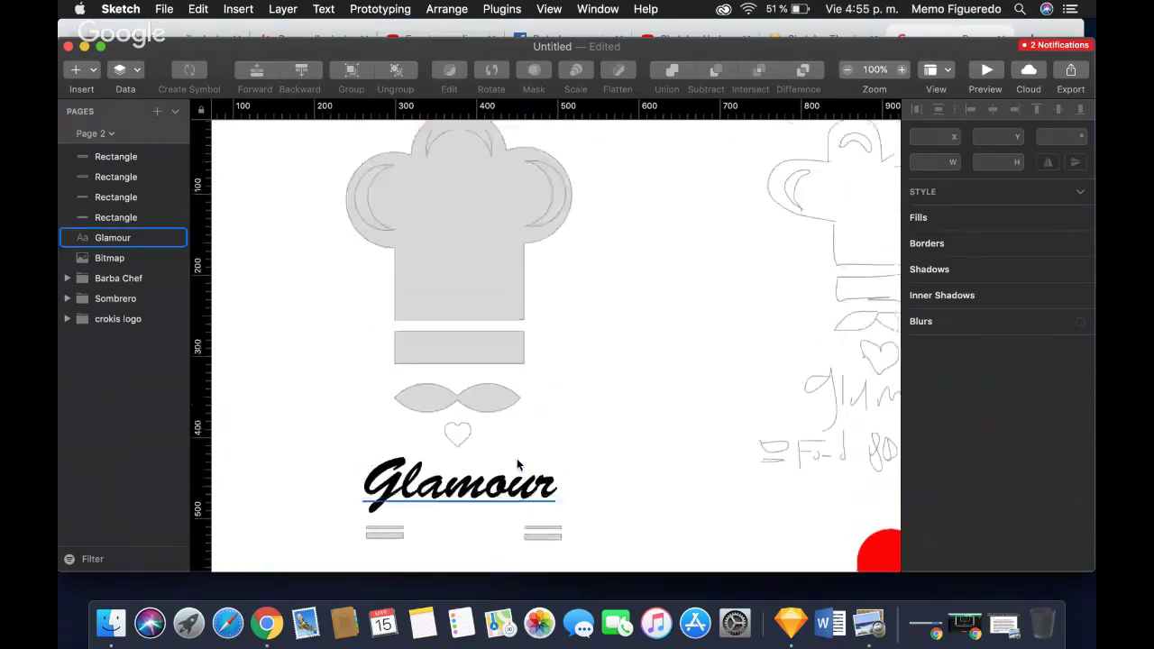
scroll(517, 459, down, 4)
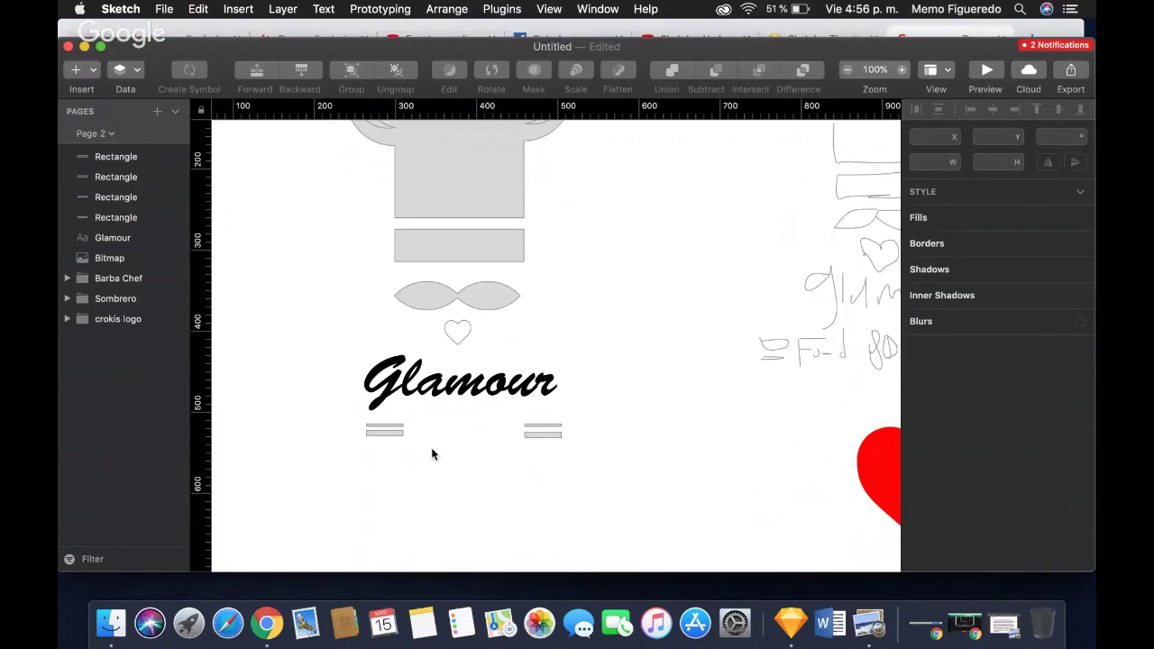
key(t)
drag(434, 448, 551, 487)
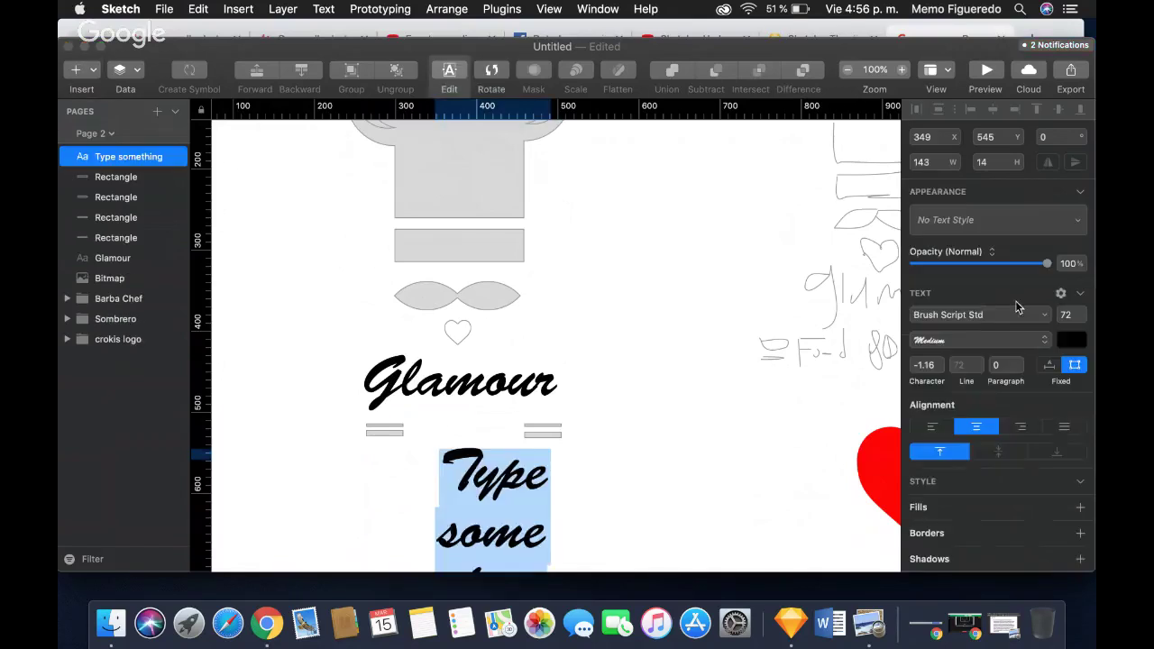
click(1083, 321)
click(1083, 321)
click(1083, 321)
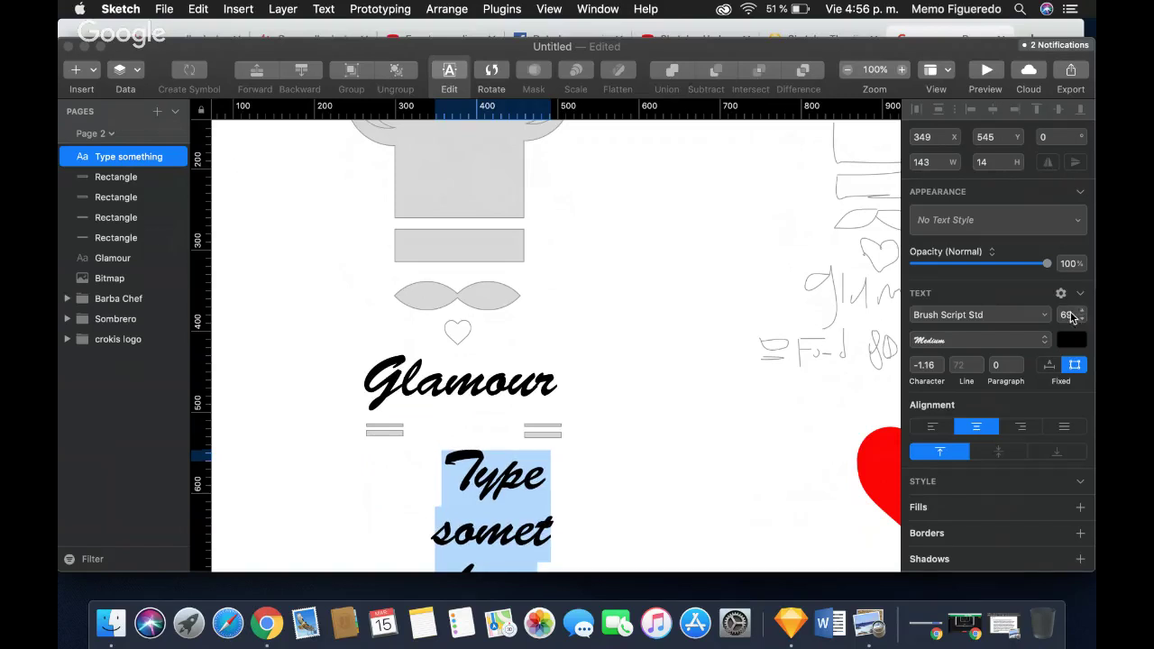
click(1083, 321)
click(1083, 321)
text(20)
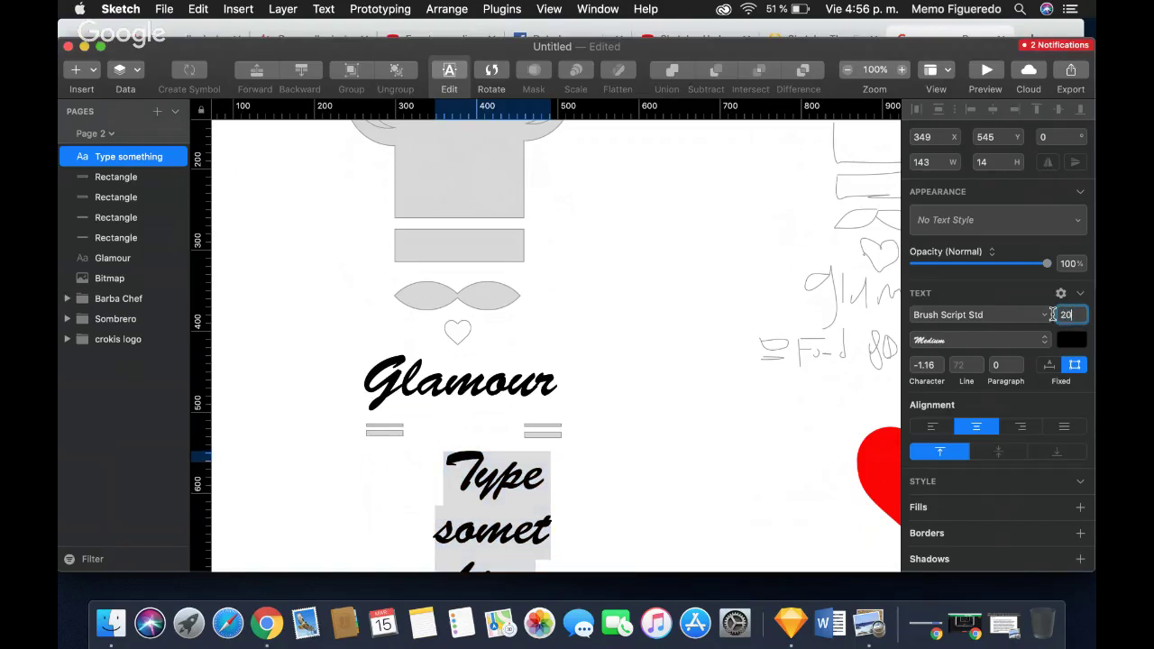
key(Return)
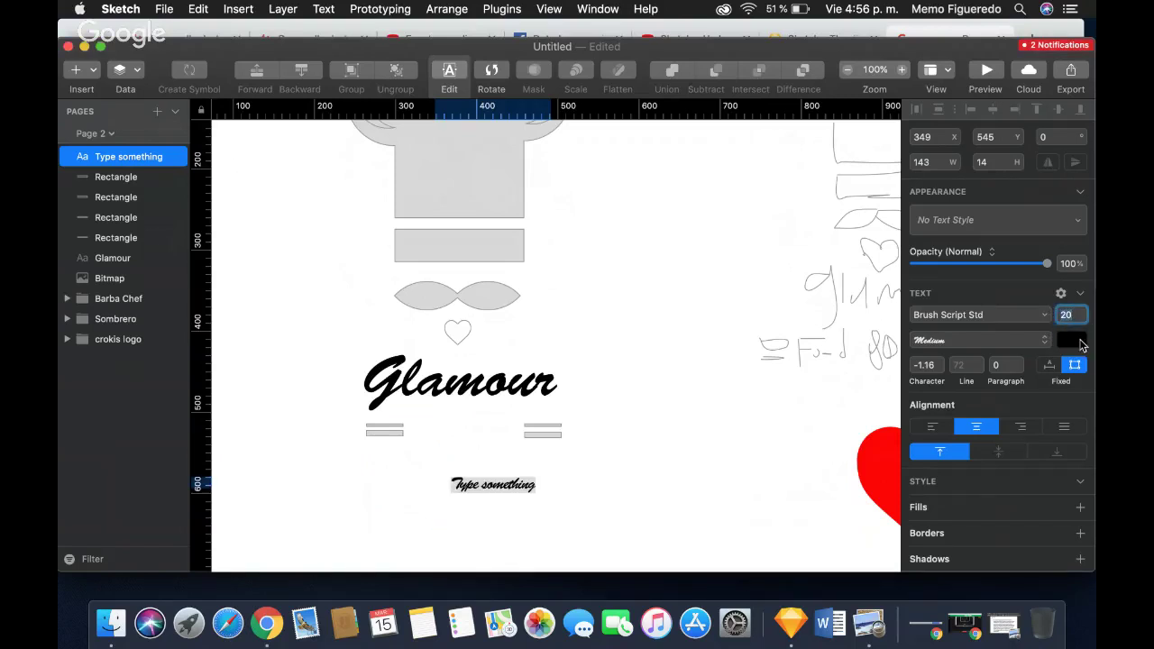
Set the placeholder text's typeface to Arial and move it between the two pairs of bars, to about X 310, Y 512.
click(1078, 342)
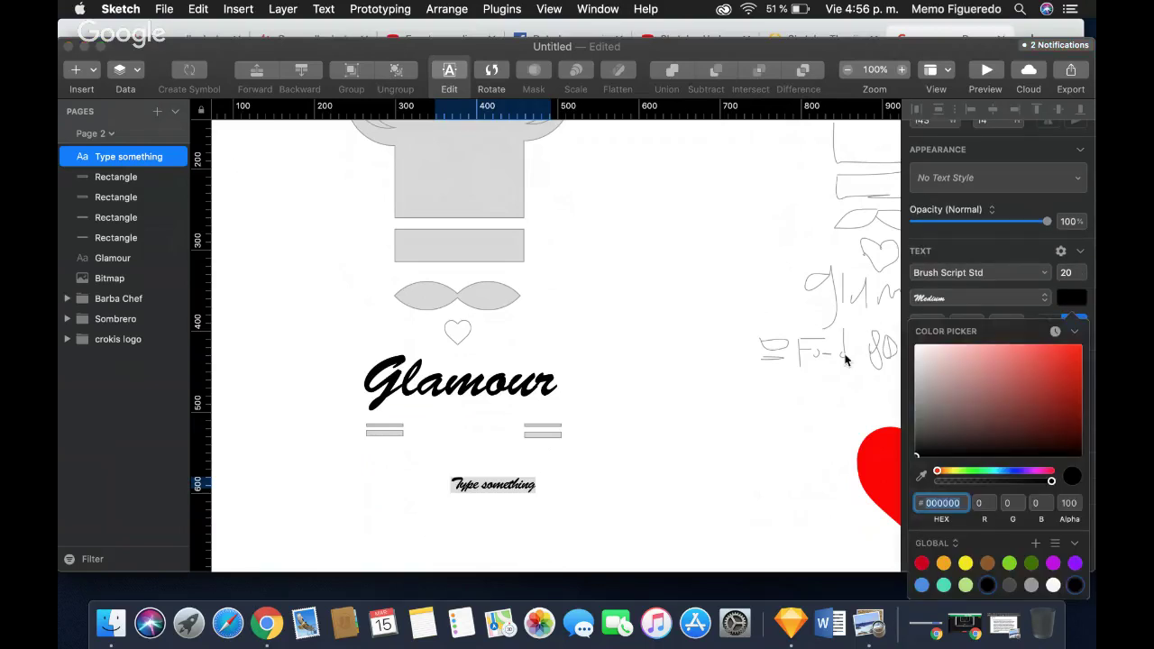
click(1021, 309)
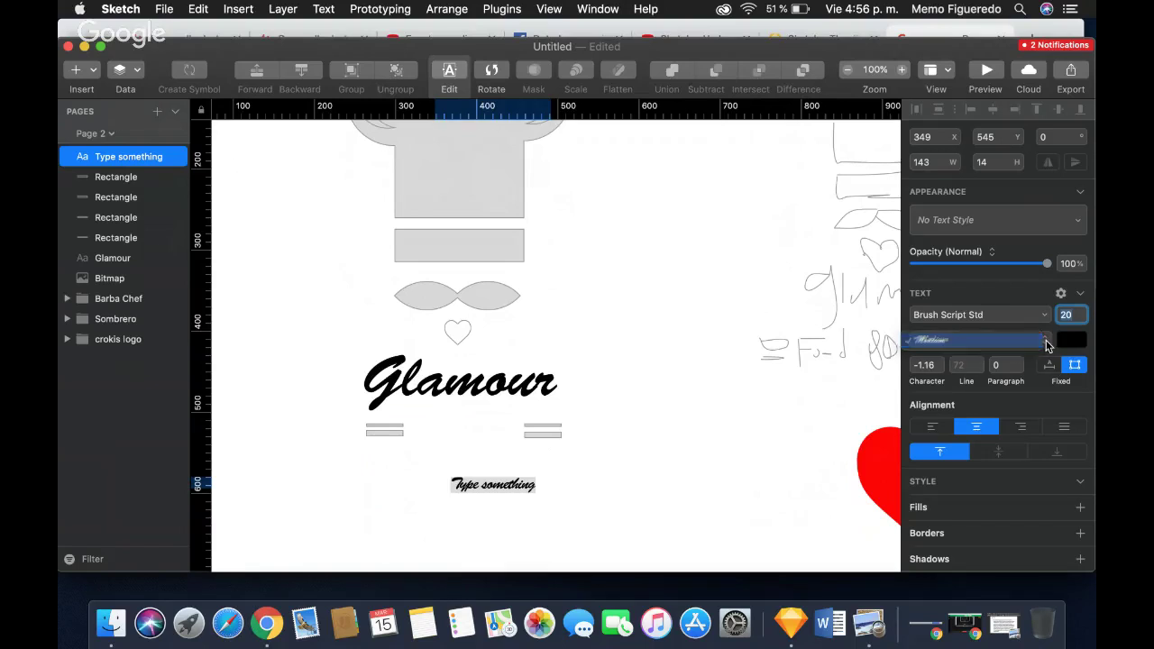
click(1046, 320)
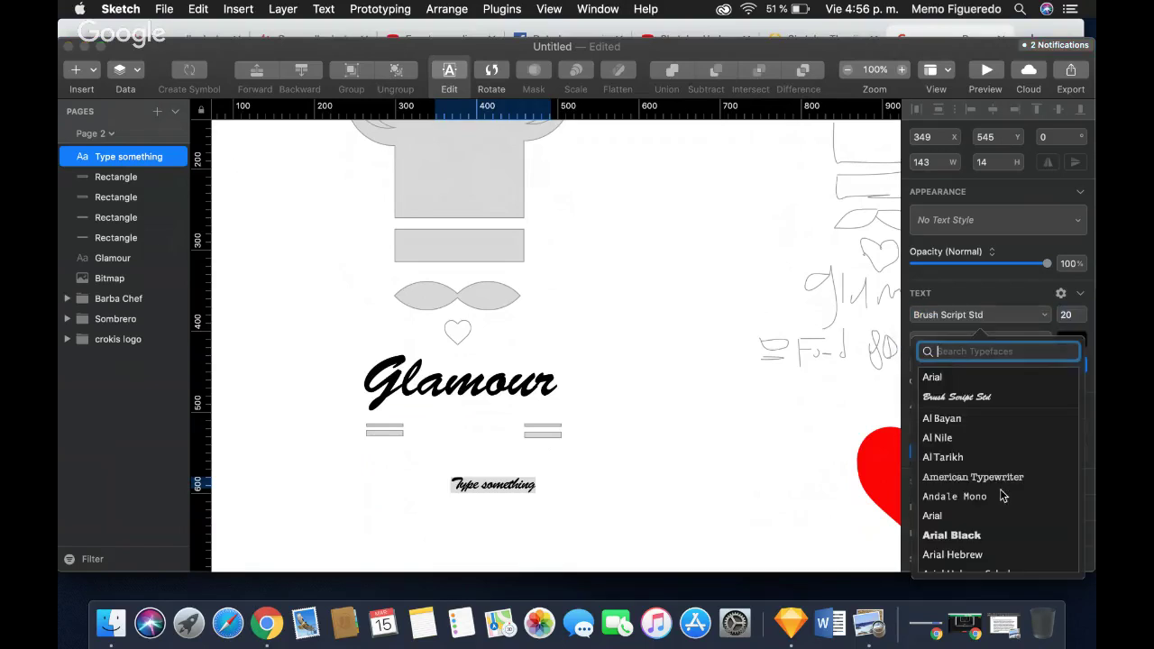
scroll(1005, 496, down, 2)
scroll(1000, 495, up, 2)
click(938, 377)
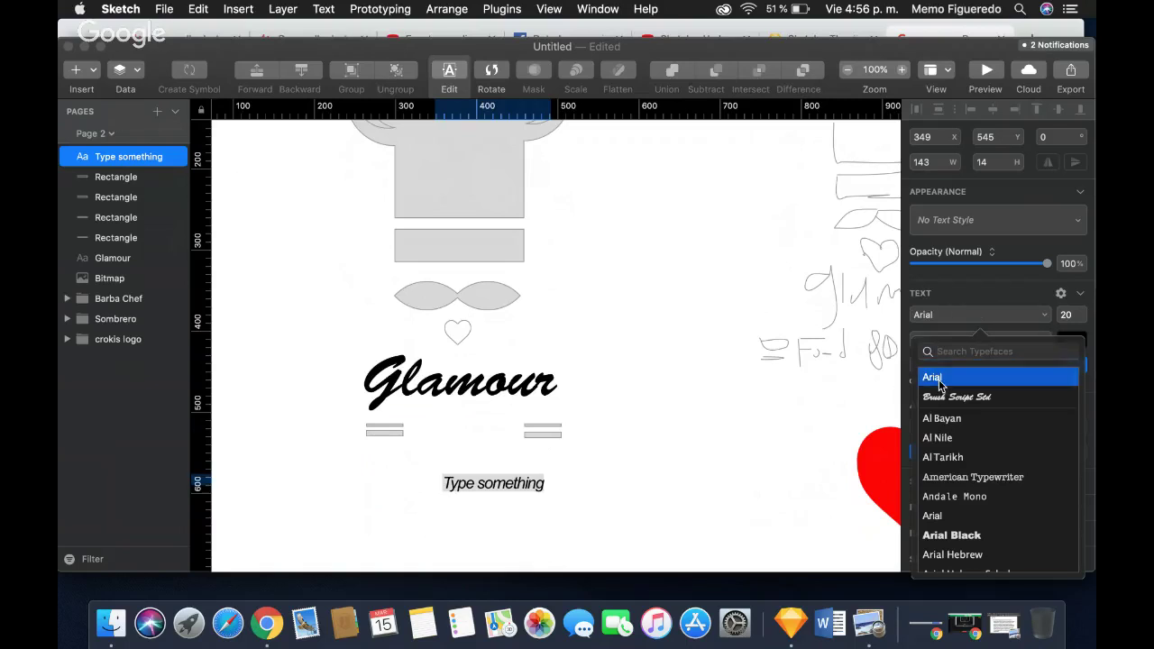
drag(511, 483, 442, 484)
drag(532, 486, 502, 434)
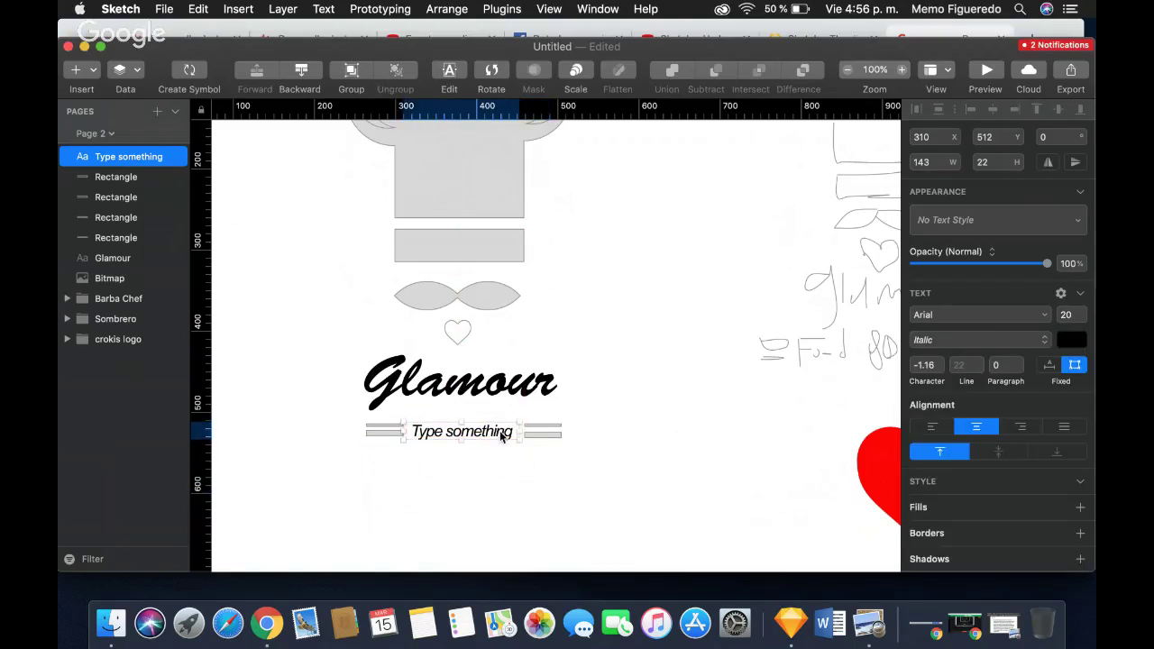
Replace the placeholder text between the paired bars with "Food & Drinks".
double_click(500, 432)
click(500, 432)
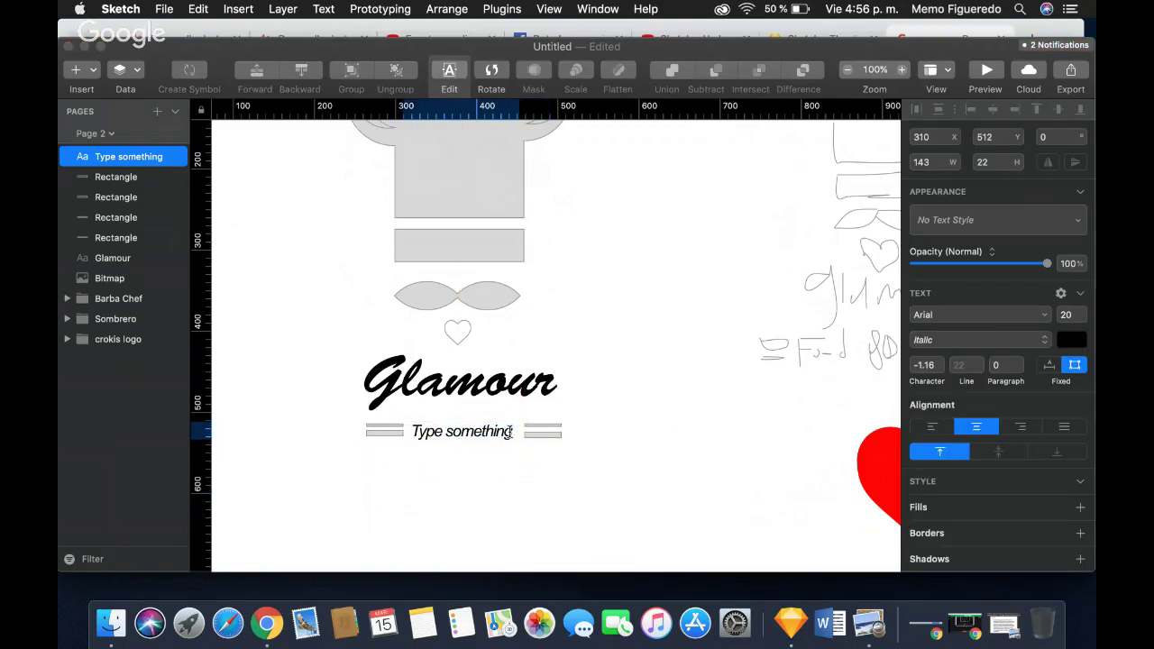
drag(513, 432, 389, 431)
text(Fd)
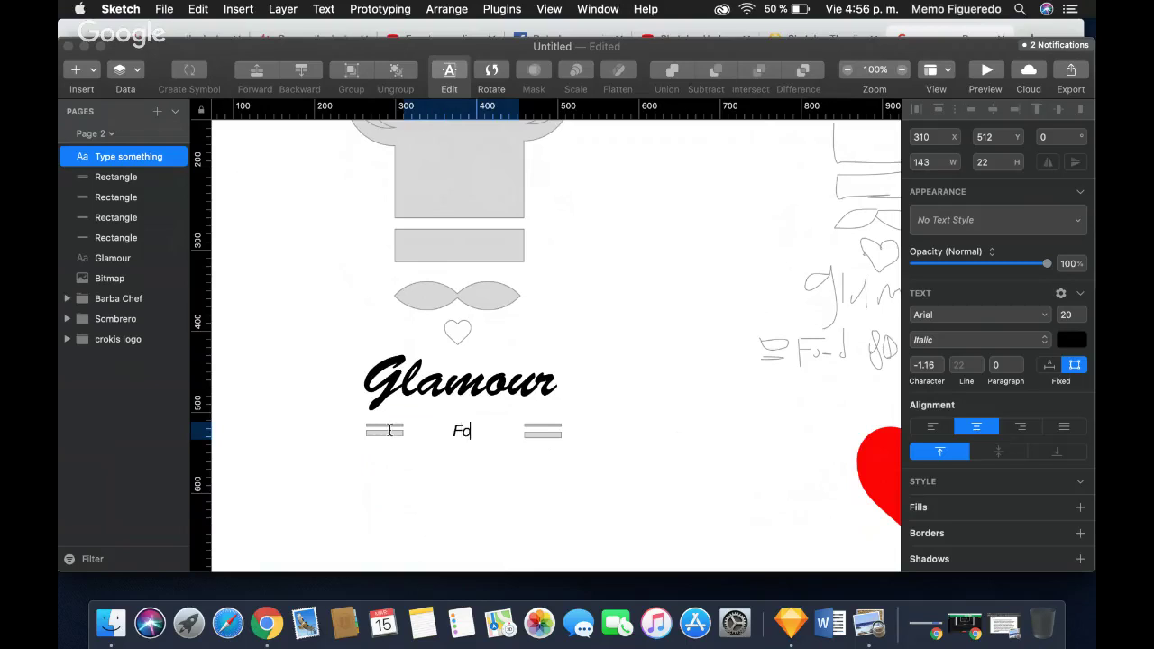
text(od & Drinks)
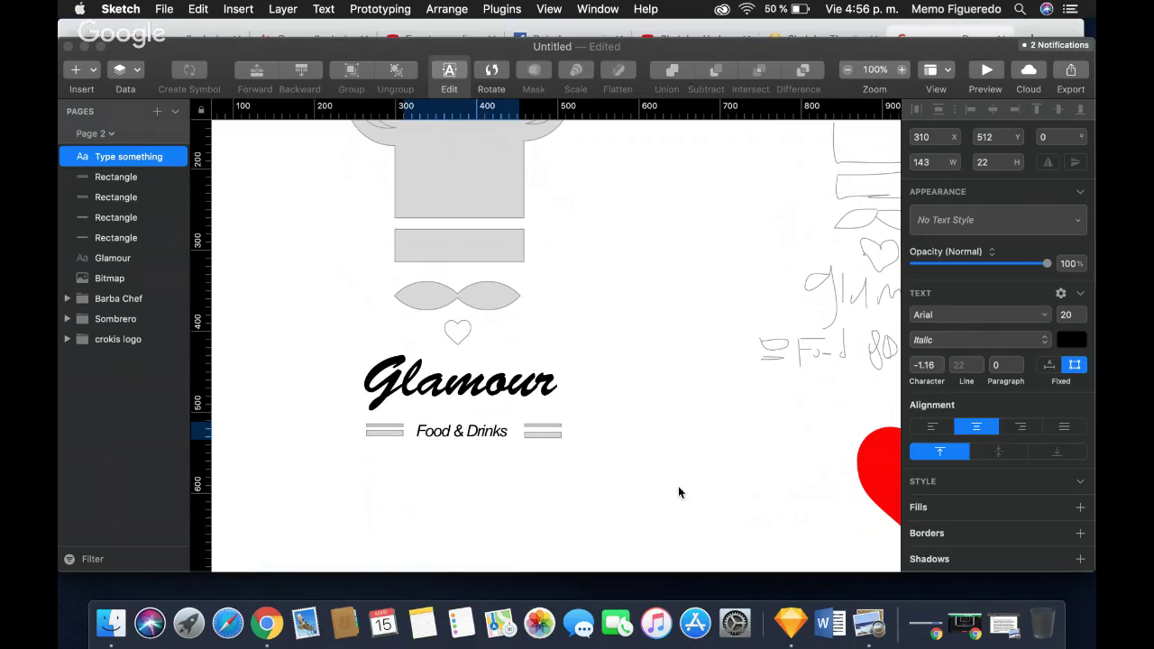
key(Escape)
click(611, 468)
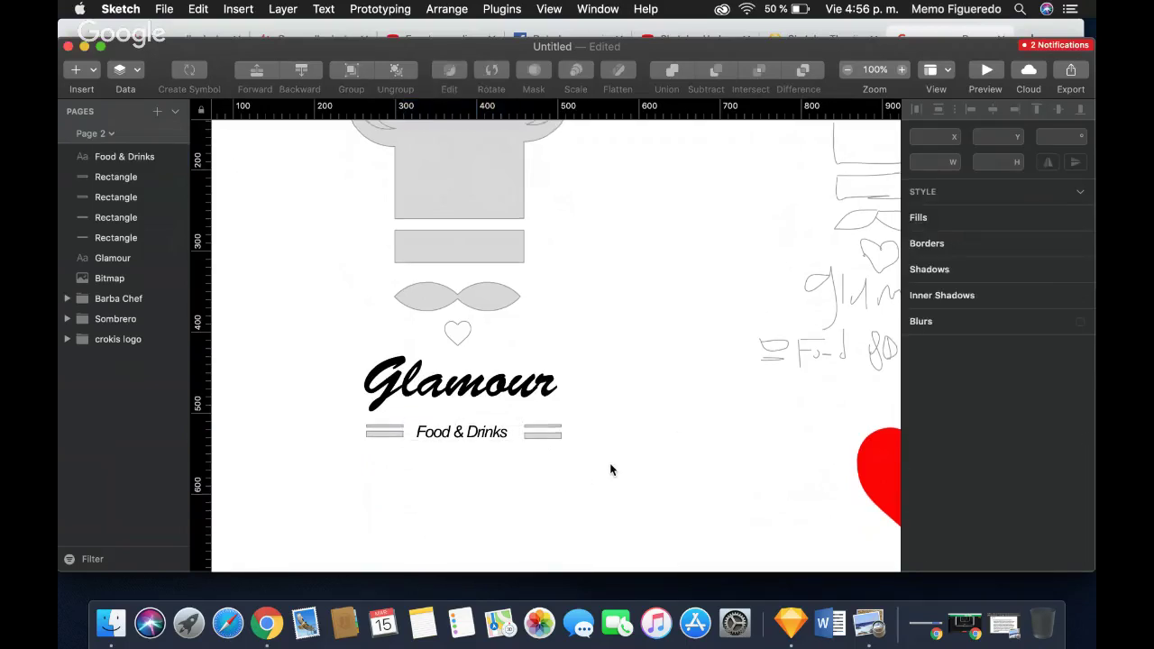
Fill the main chef hat shape in the Sombrero group with black (#000000) and turn off its border.
scroll(610, 469, up, 5)
scroll(611, 469, down, 7)
scroll(610, 469, down, 3)
scroll(610, 469, up, 4)
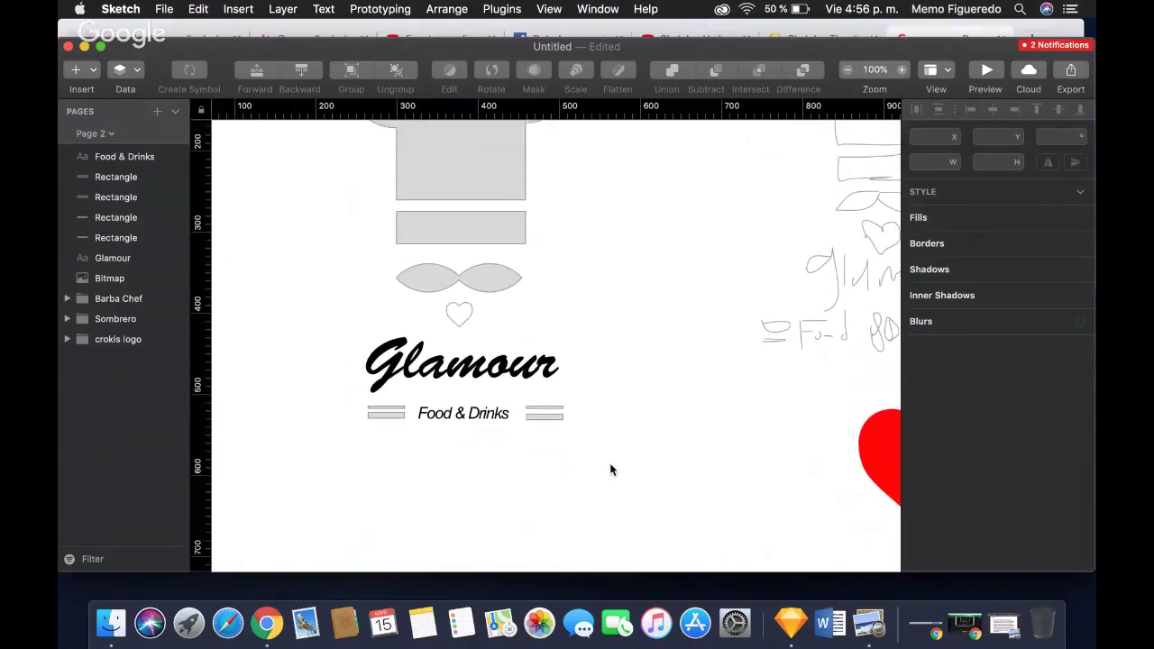
scroll(610, 469, up, 5)
click(472, 264)
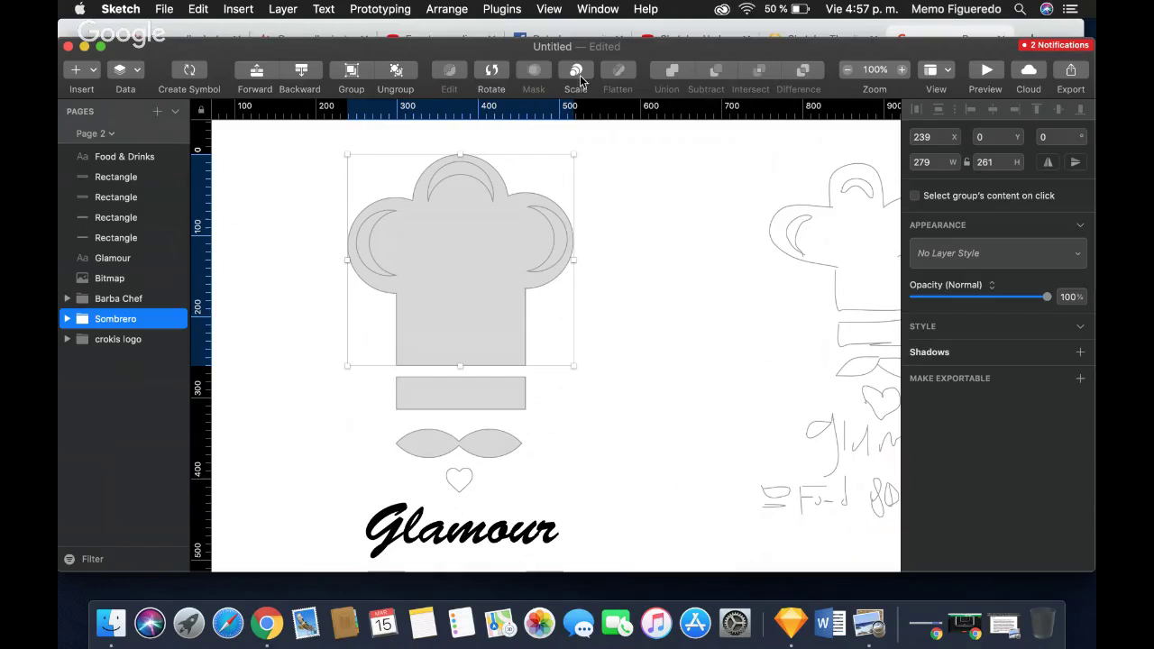
scroll(653, 354, down, 2)
scroll(654, 353, right, 2)
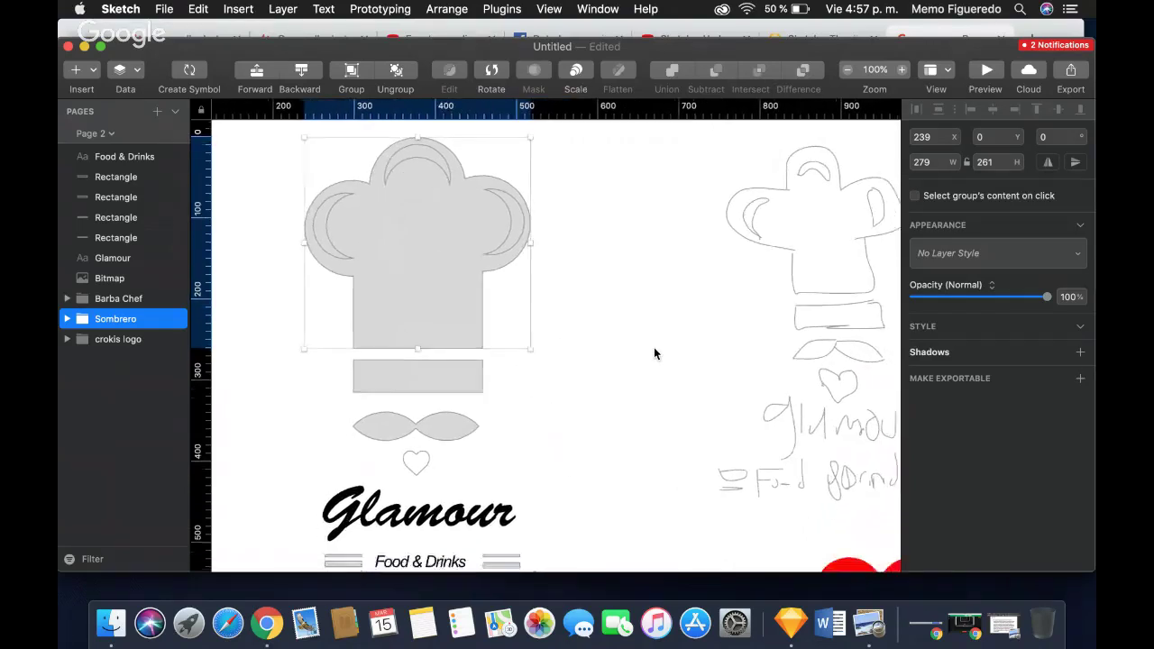
click(1078, 327)
click(1081, 330)
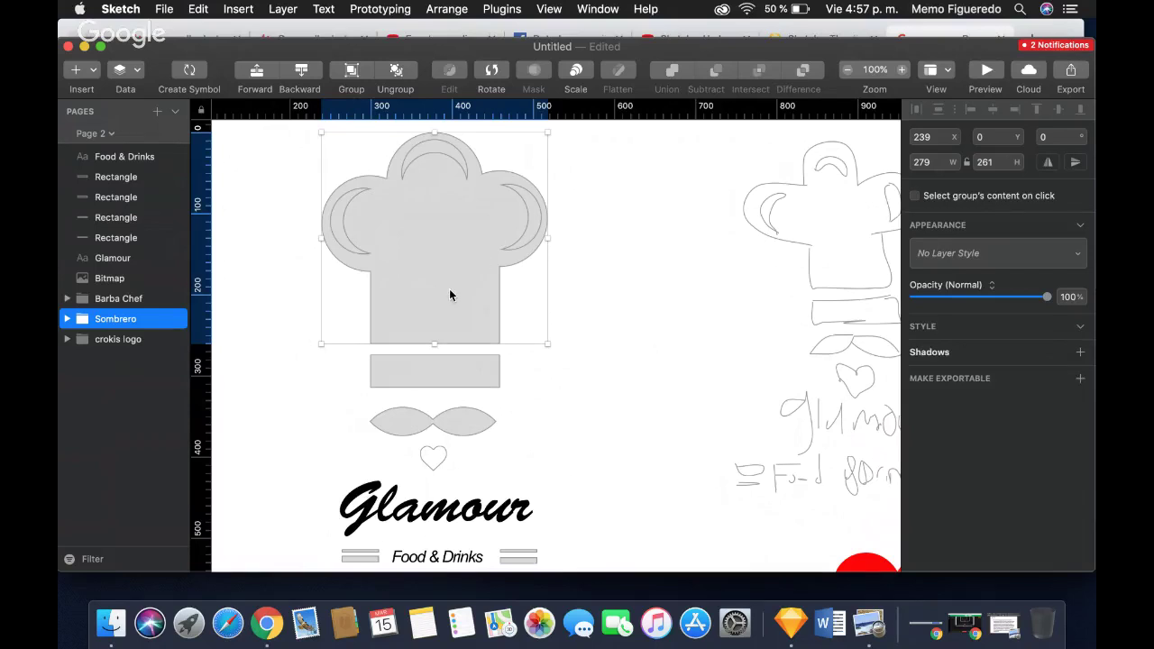
click(67, 318)
click(102, 400)
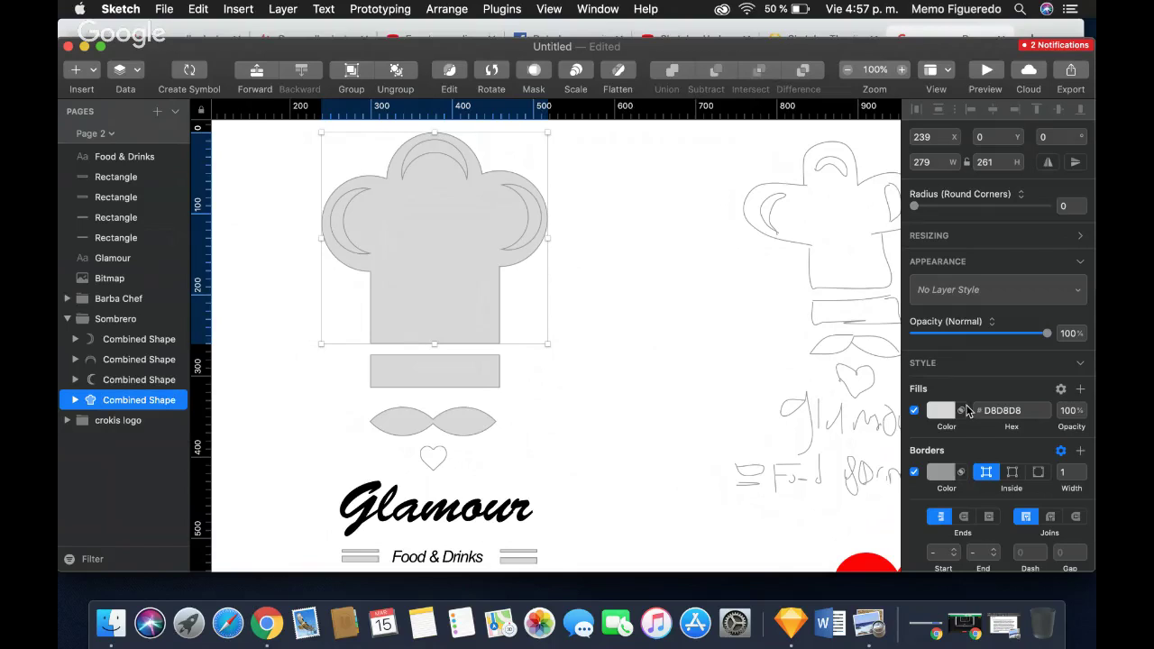
click(938, 411)
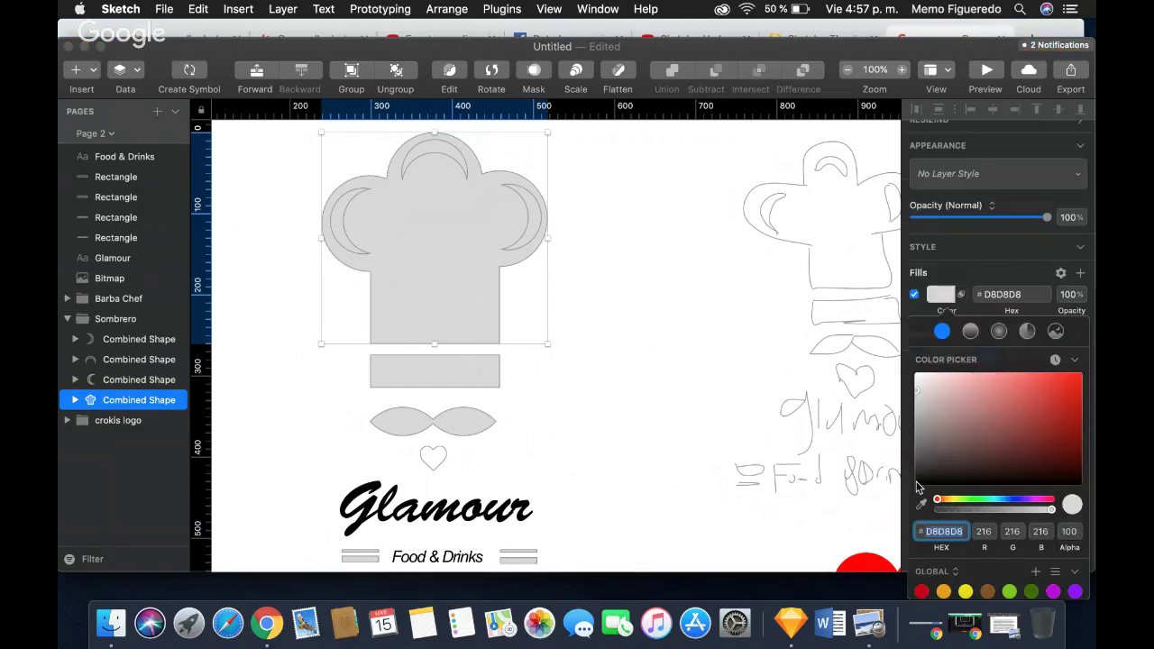
click(918, 486)
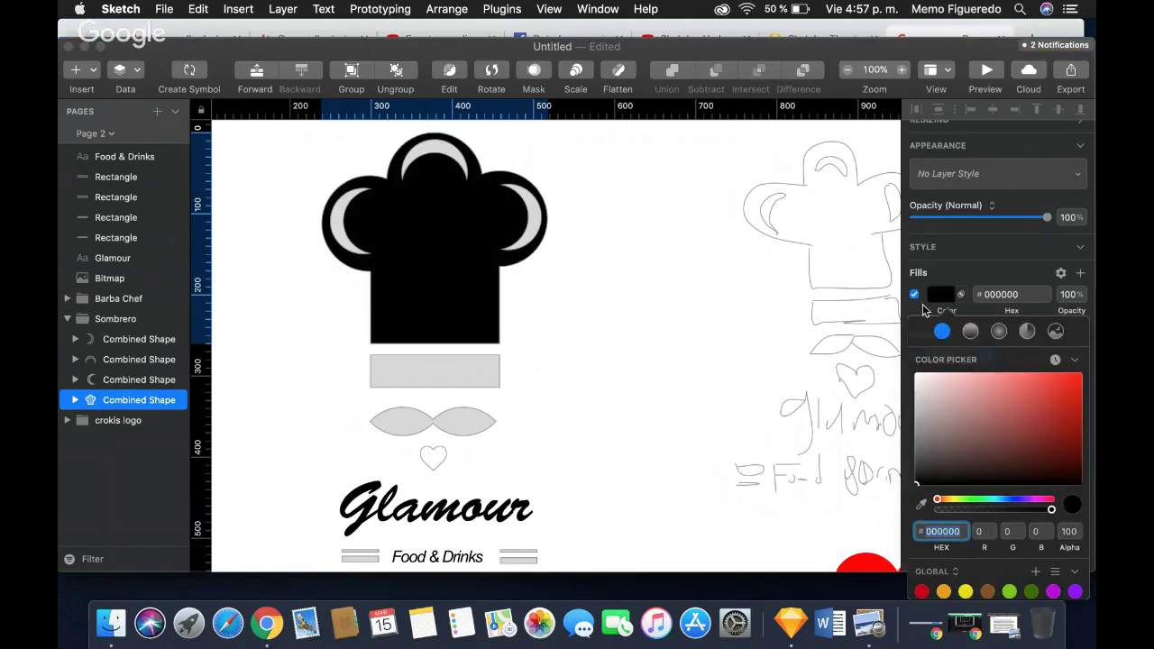
click(922, 304)
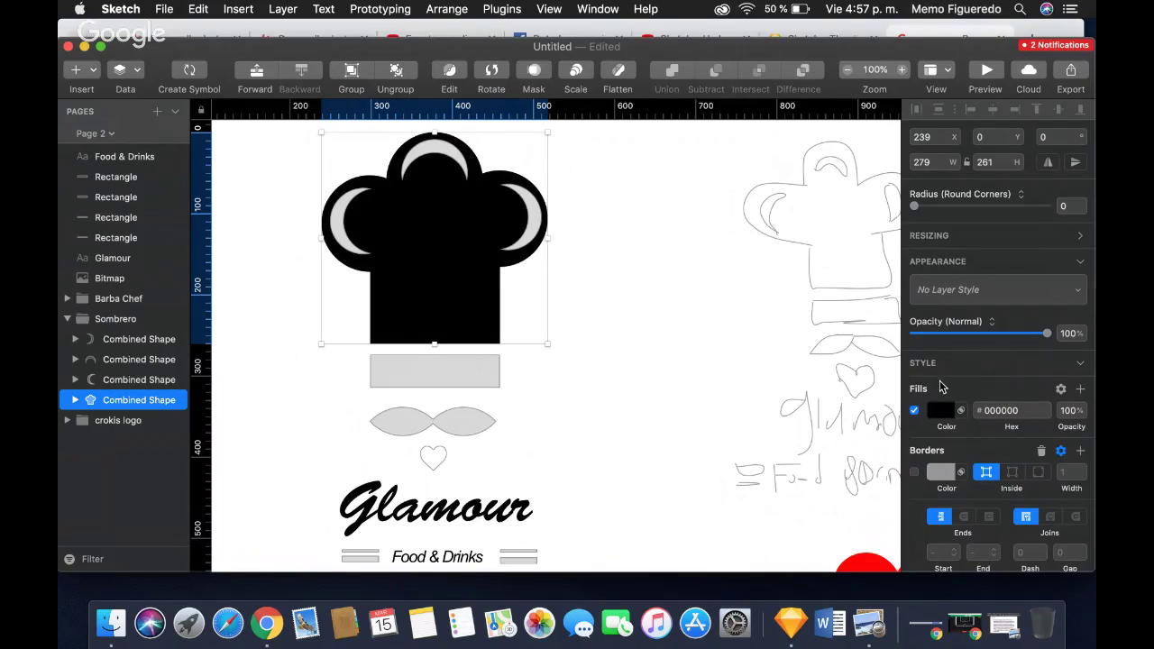
Turn off the border of the crescent in the hat's left lobe and fill it with white (#FFFFFF).
click(124, 378)
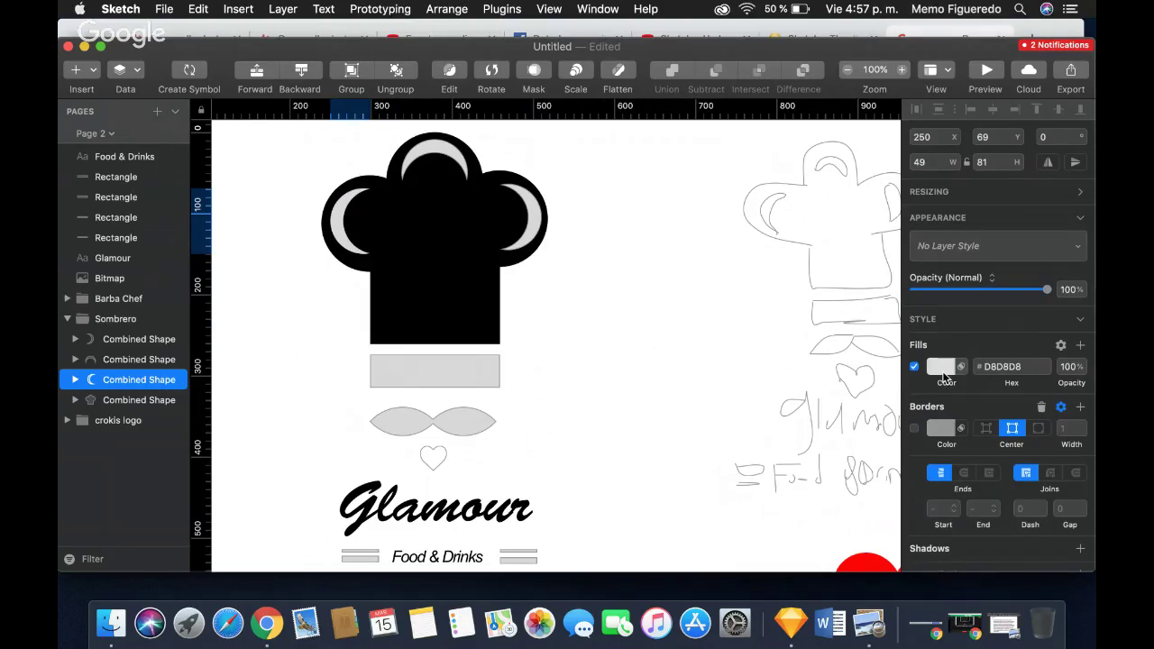
click(944, 377)
click(916, 375)
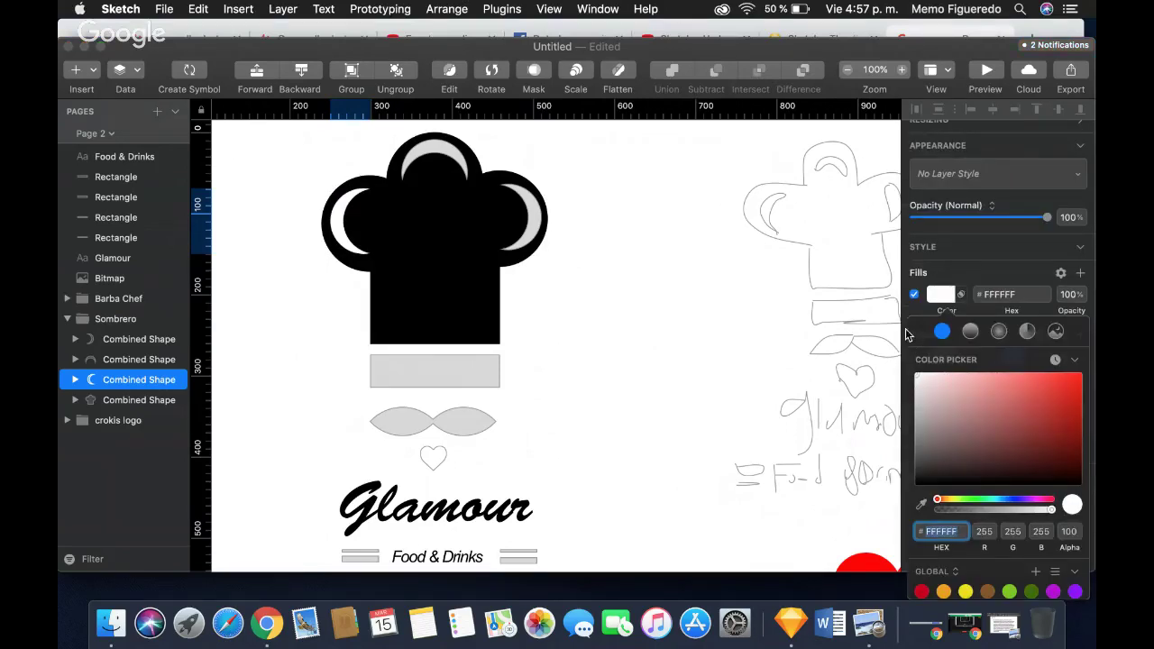
click(912, 311)
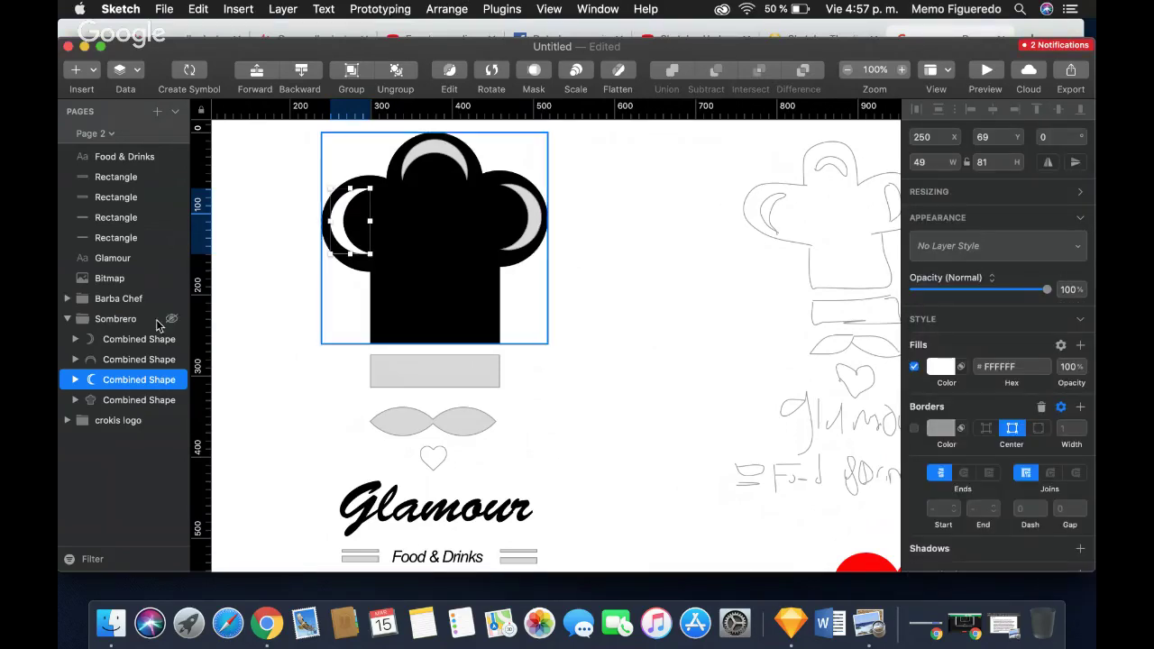
Turn off the border of the crescent in the hat's top lobe and fill it with white (#FFFFFF).
click(144, 359)
click(916, 427)
click(942, 365)
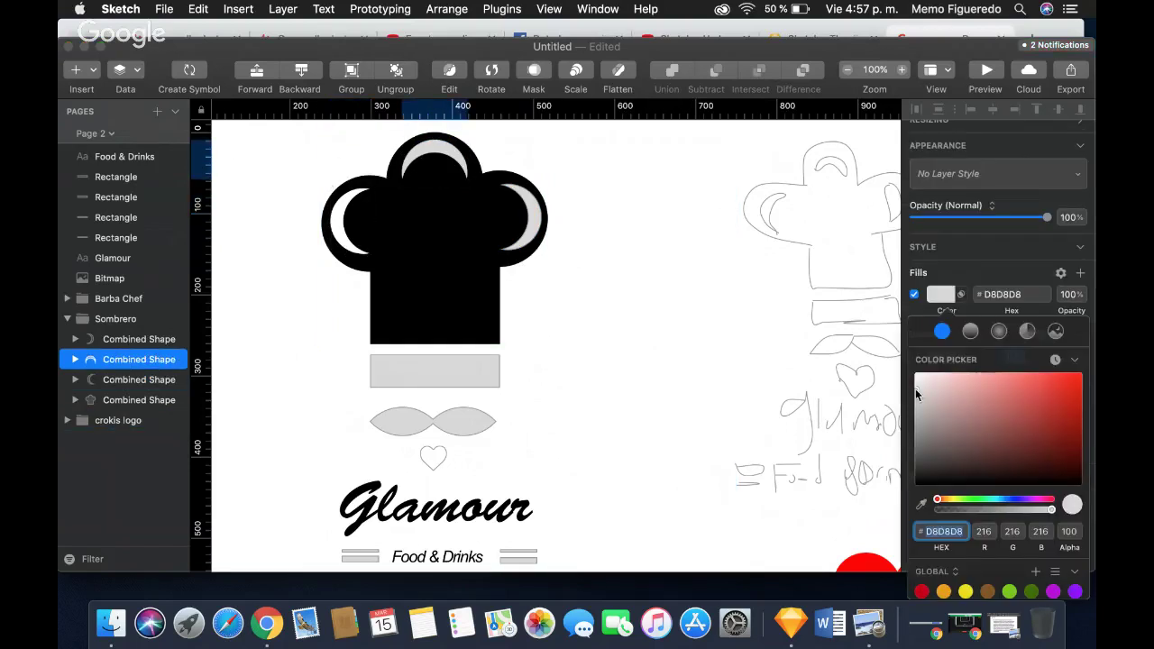
click(916, 389)
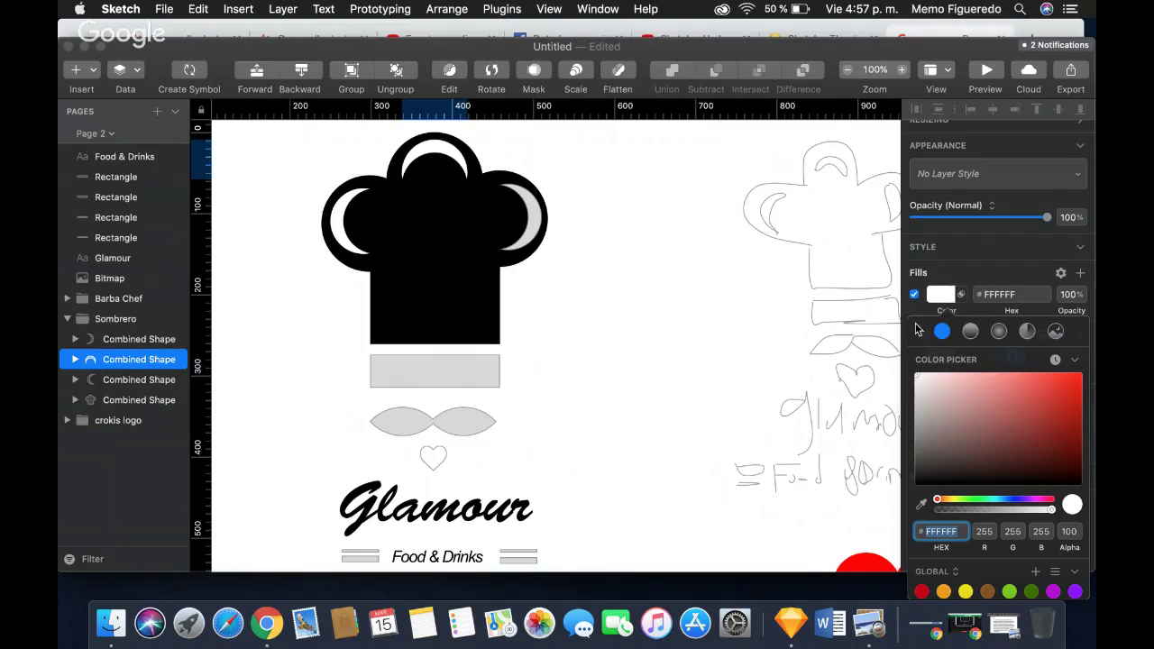
click(919, 303)
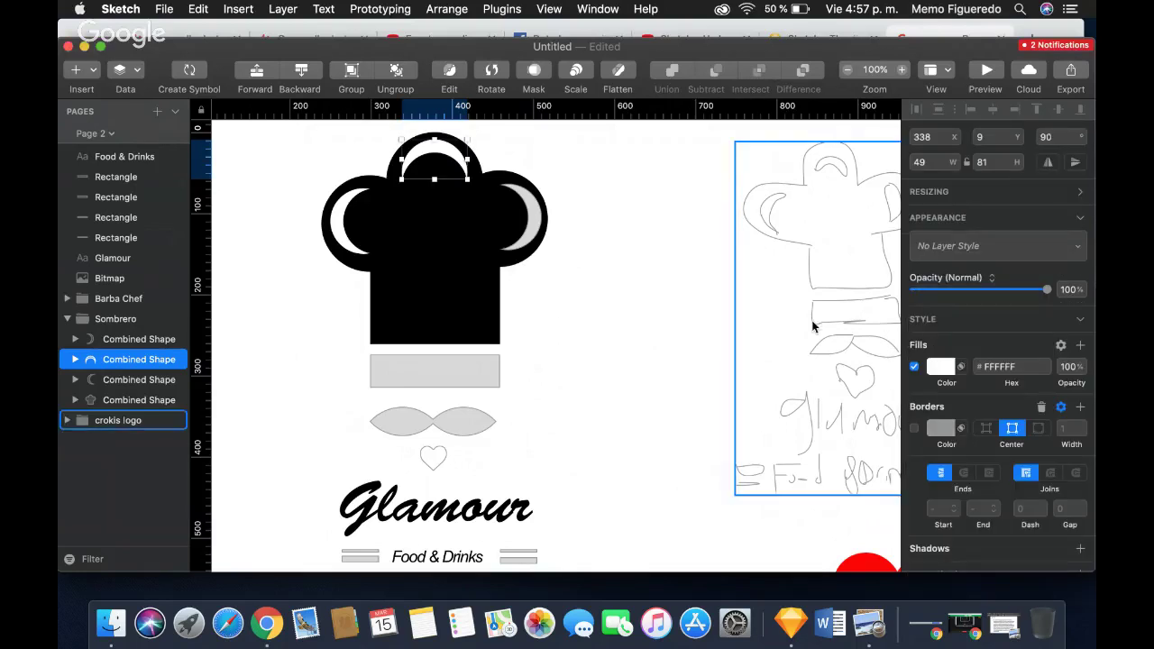
Turn off the border of the crescent in the hat's right lobe and fill it with white (#FFFFFF).
click(105, 345)
click(914, 428)
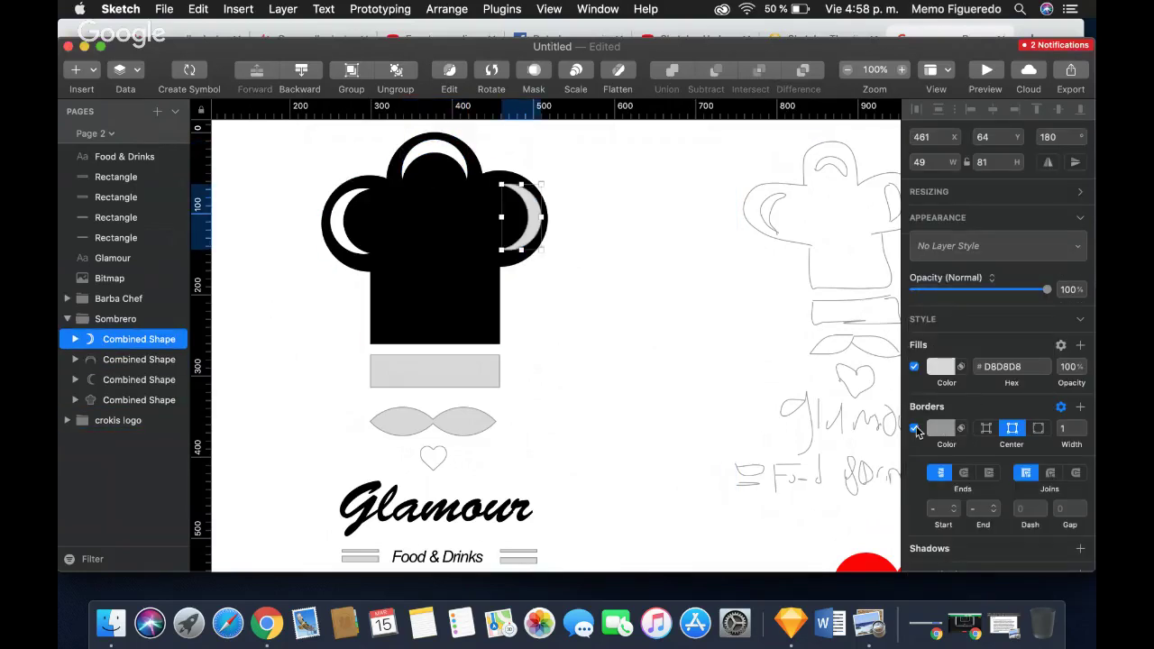
click(942, 367)
click(916, 380)
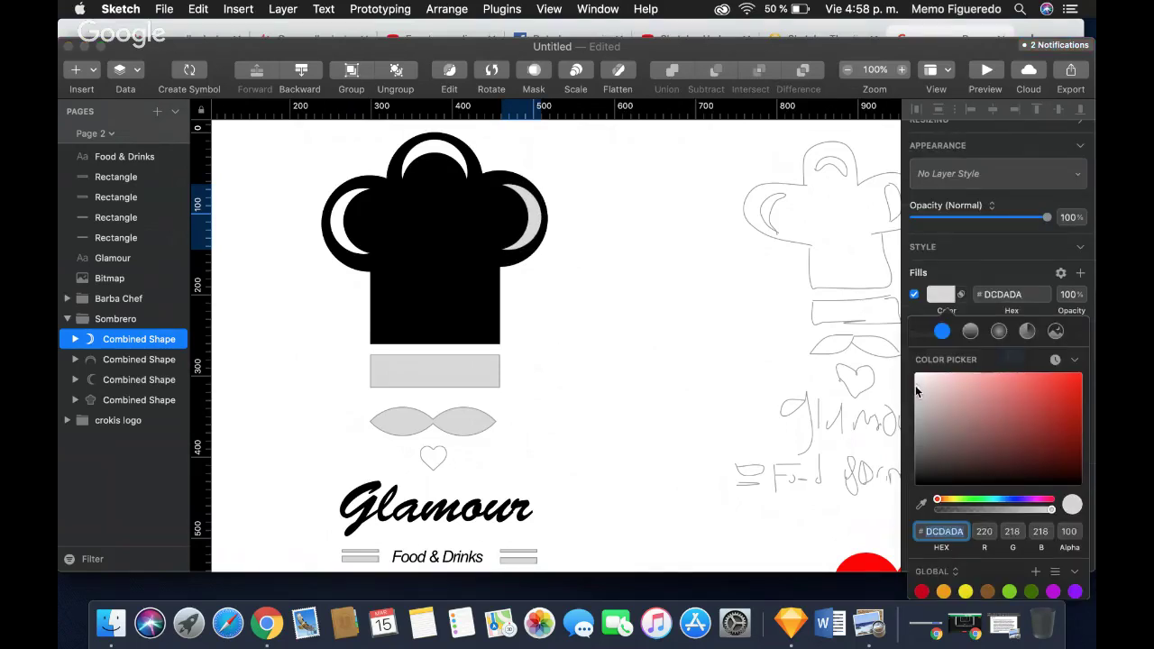
click(960, 264)
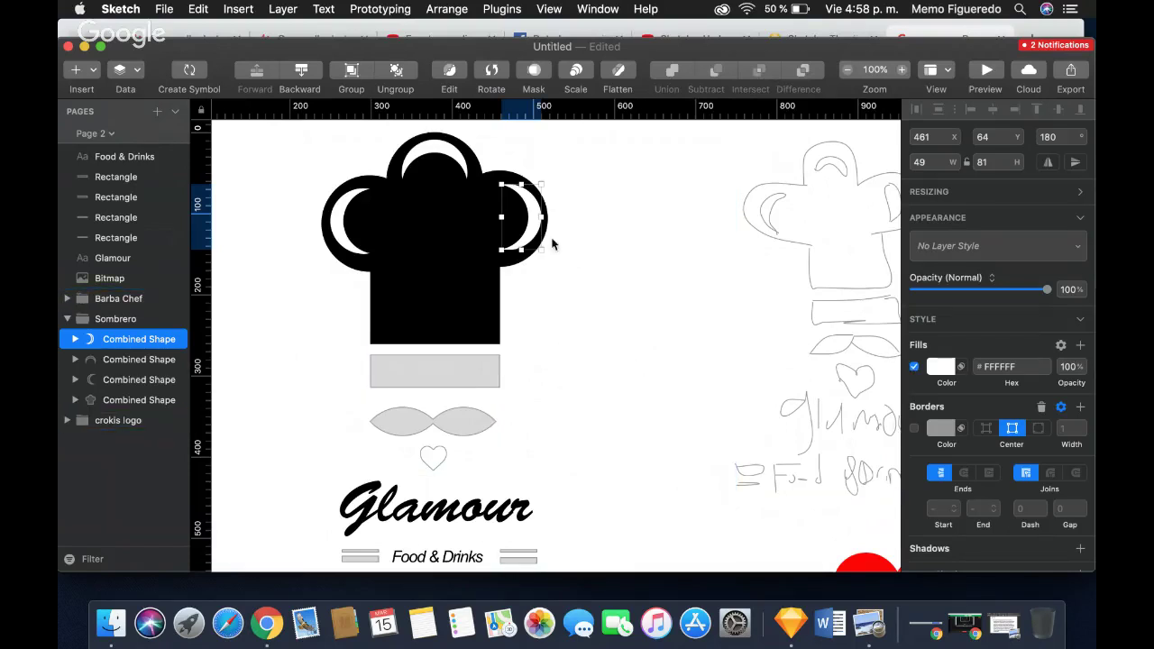
Add a shadow to the main chef hat shape and set its X offset to 8.
click(135, 399)
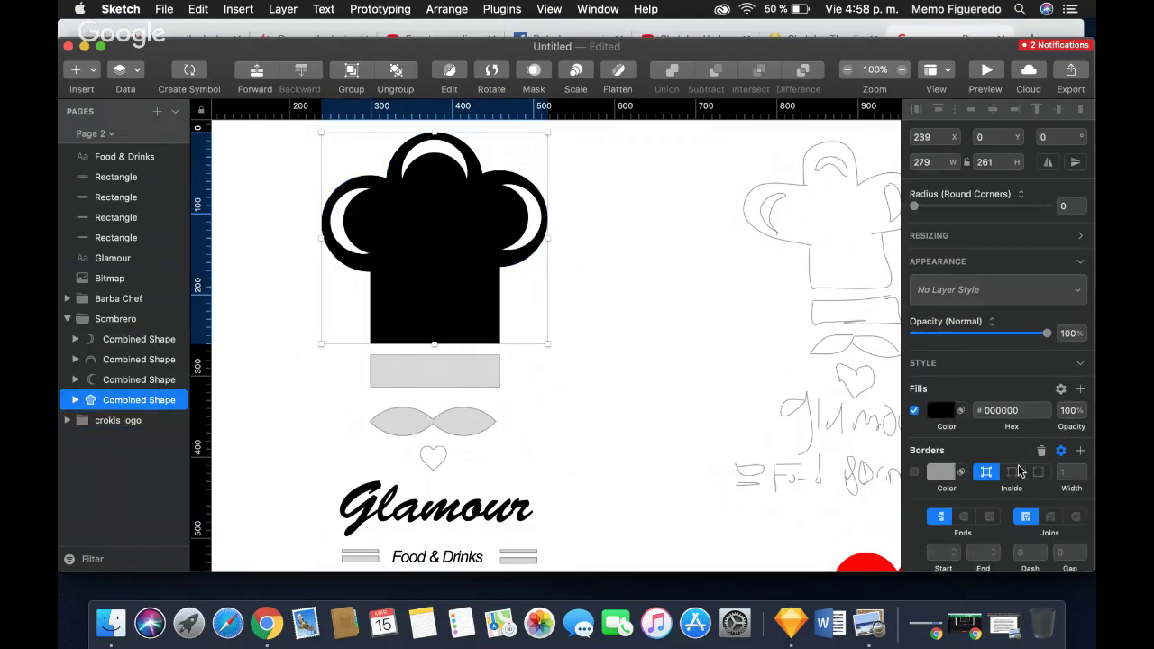
scroll(1019, 469, down, 3)
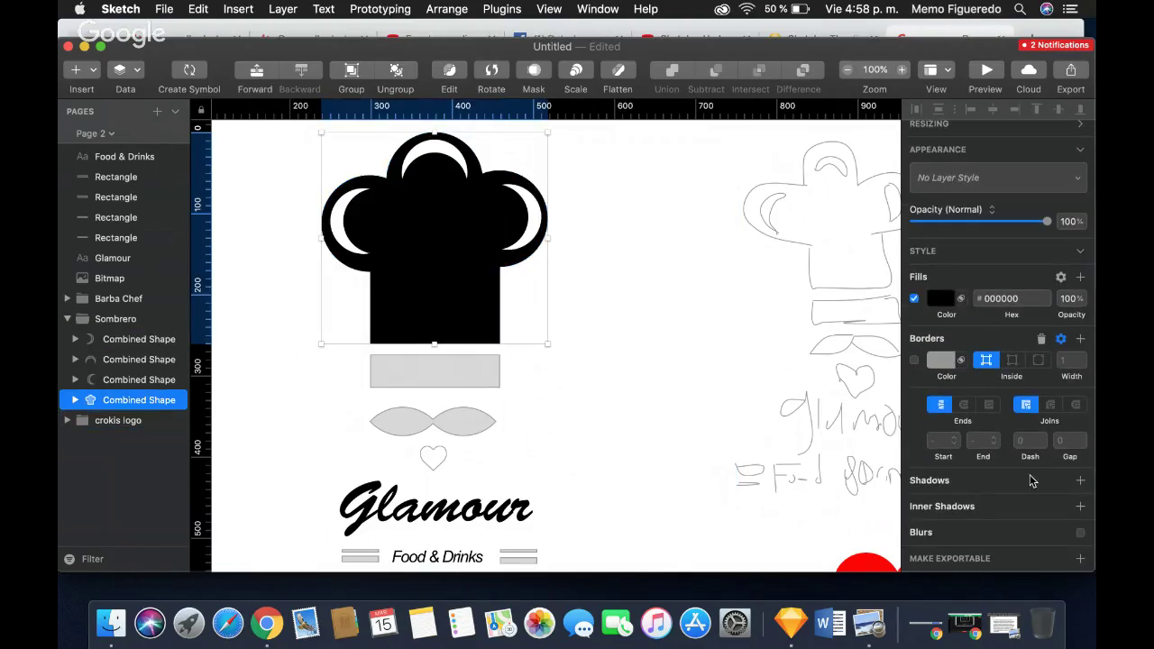
click(1080, 481)
key(Up)
key(Up)
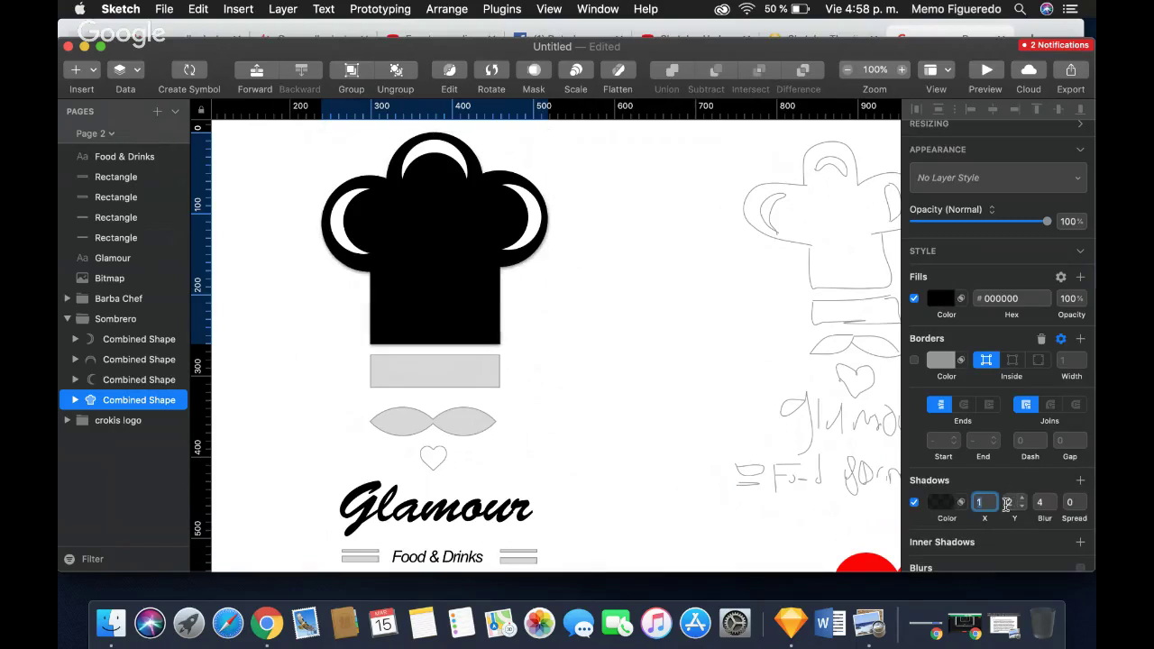
key(Up)
key(Up)
key(Up)
key(Up)
key(Up)
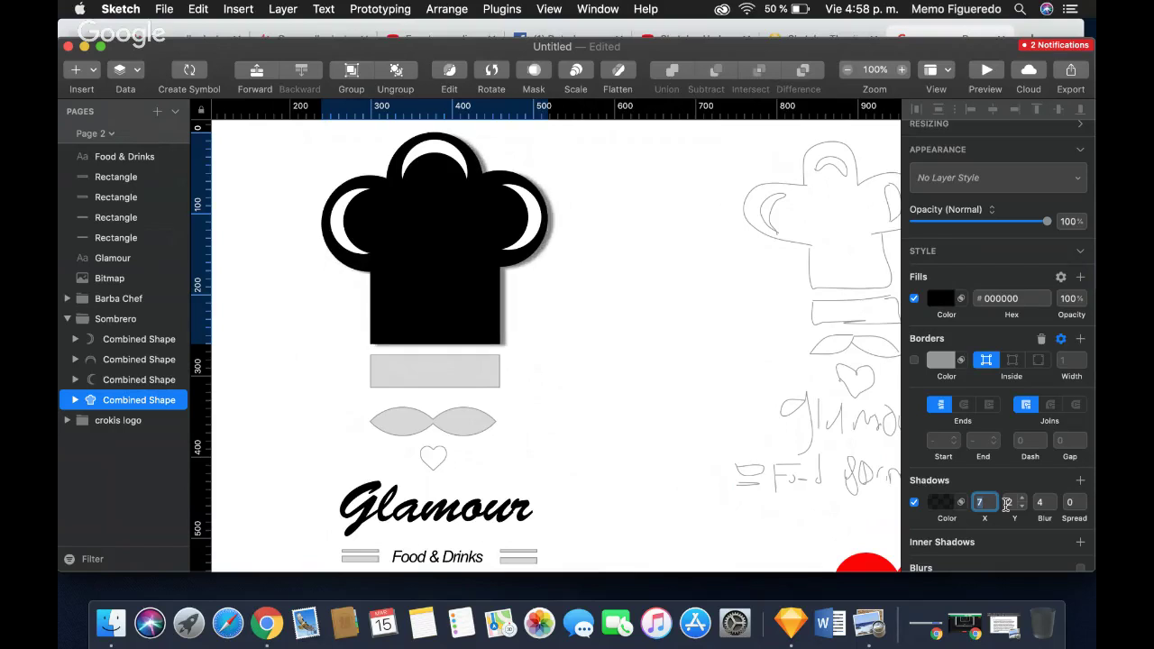
key(Up)
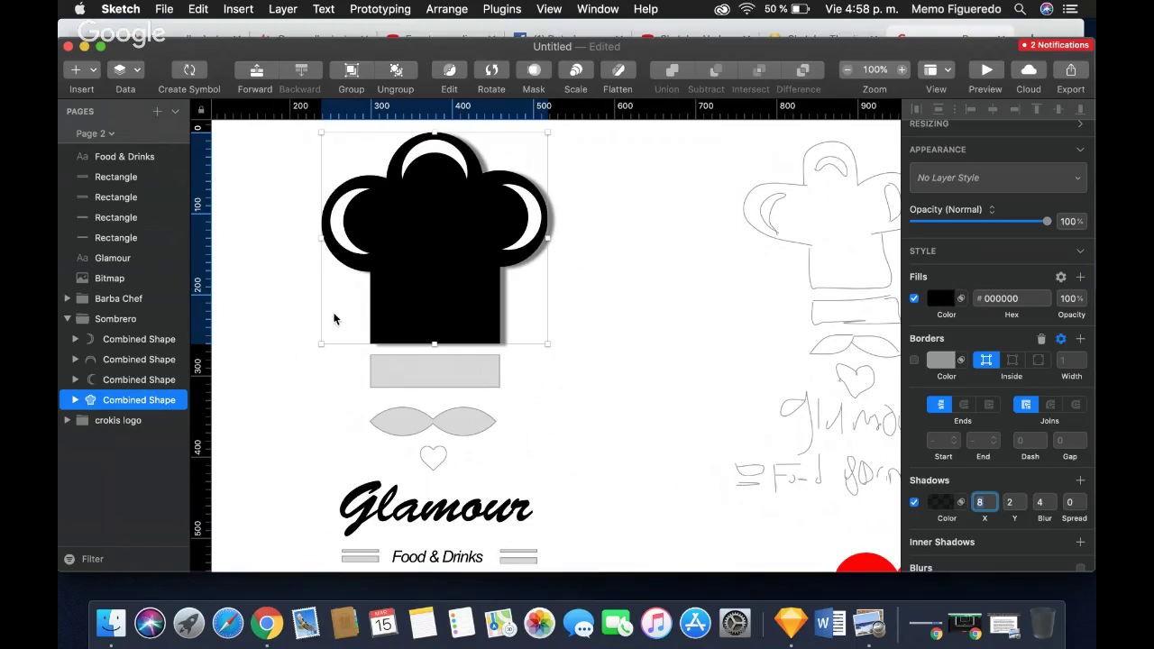
Turn off the border of the heart's right half, Path 41 in the Barbilla group, and fill it with black (#000000).
click(68, 320)
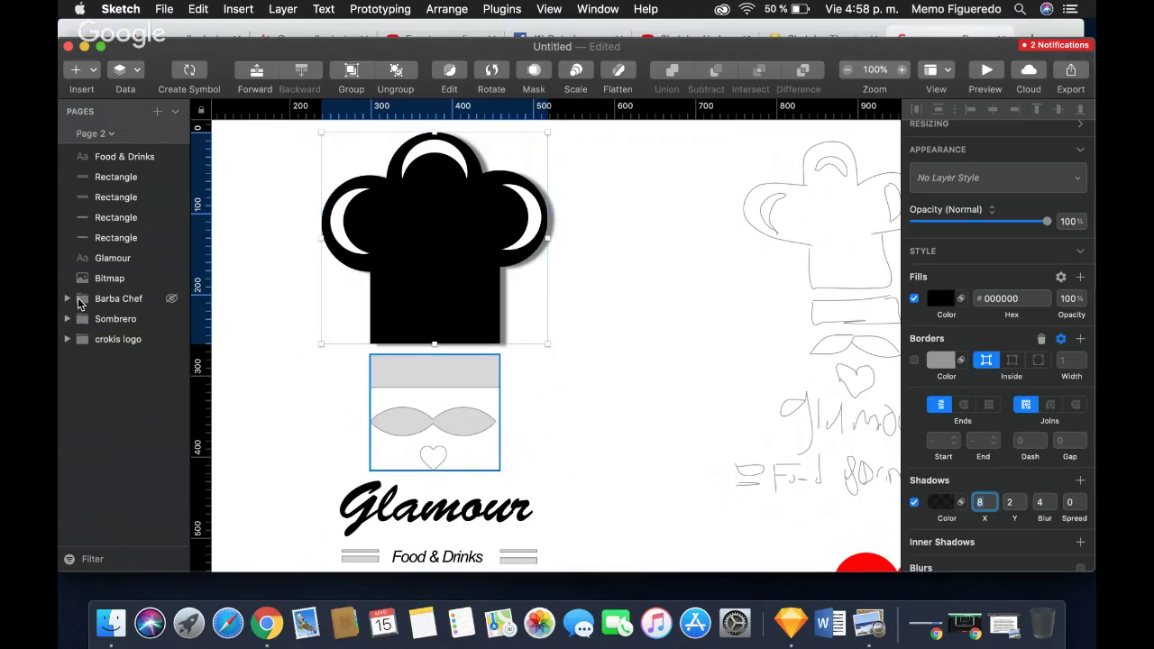
click(79, 303)
click(68, 299)
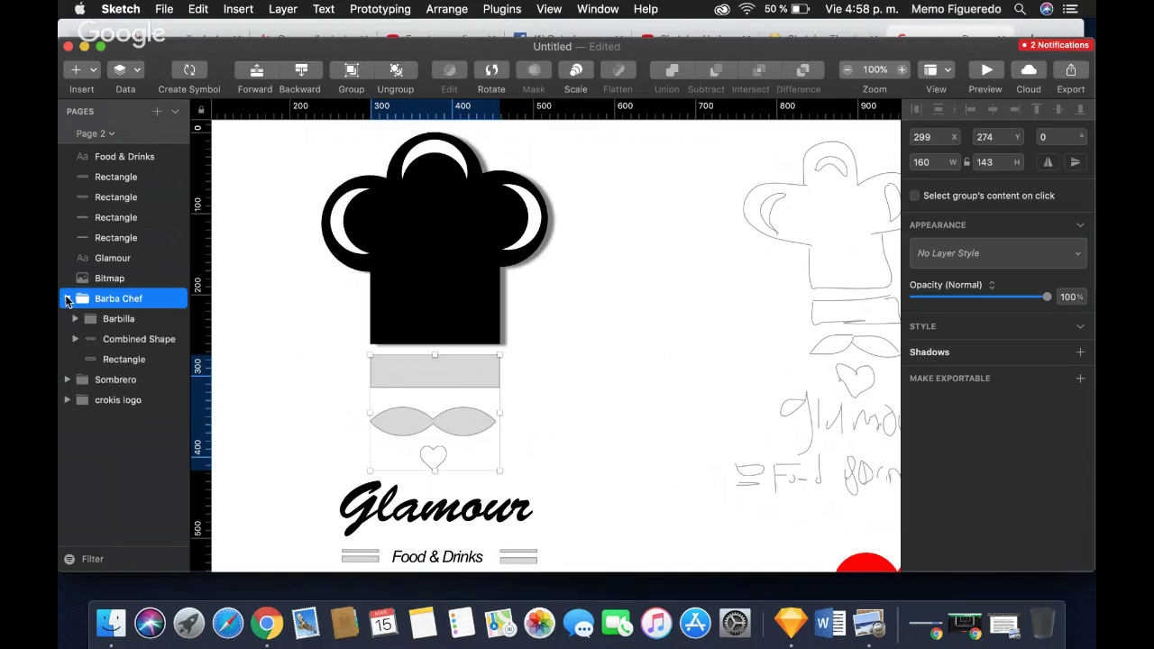
click(92, 319)
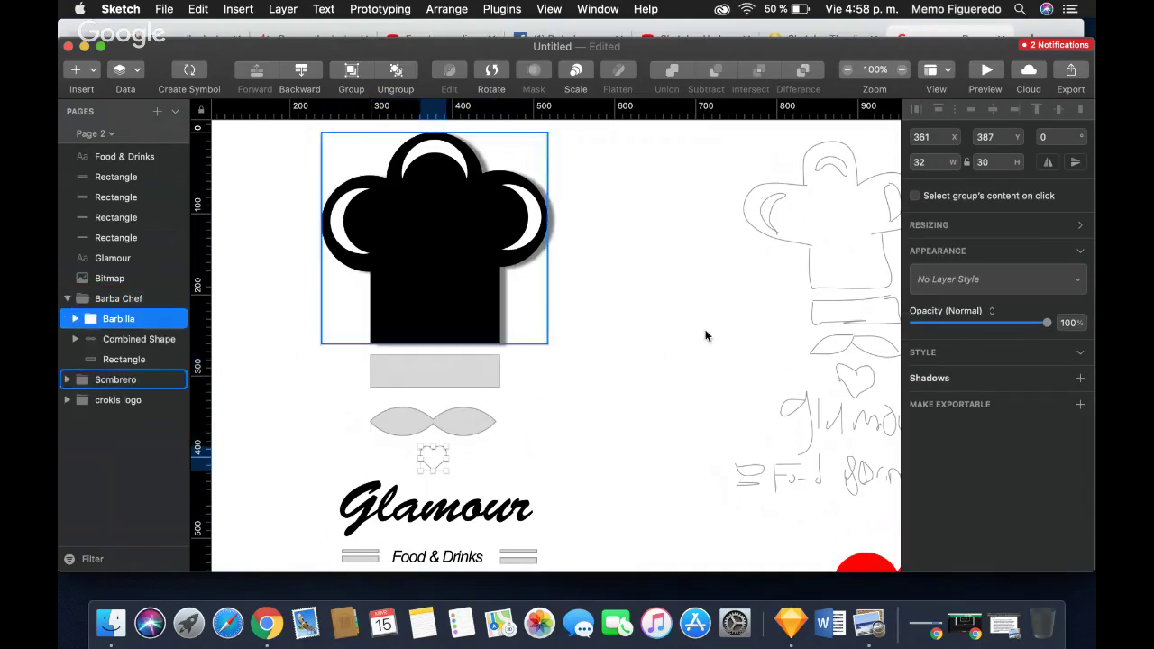
click(1089, 353)
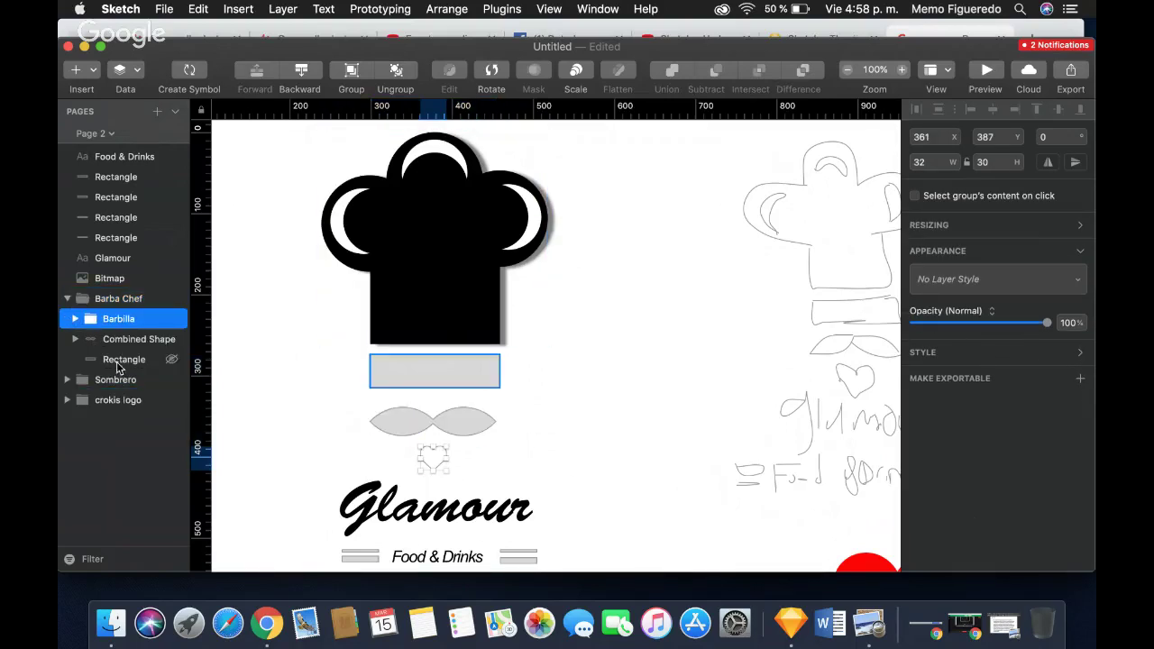
click(75, 319)
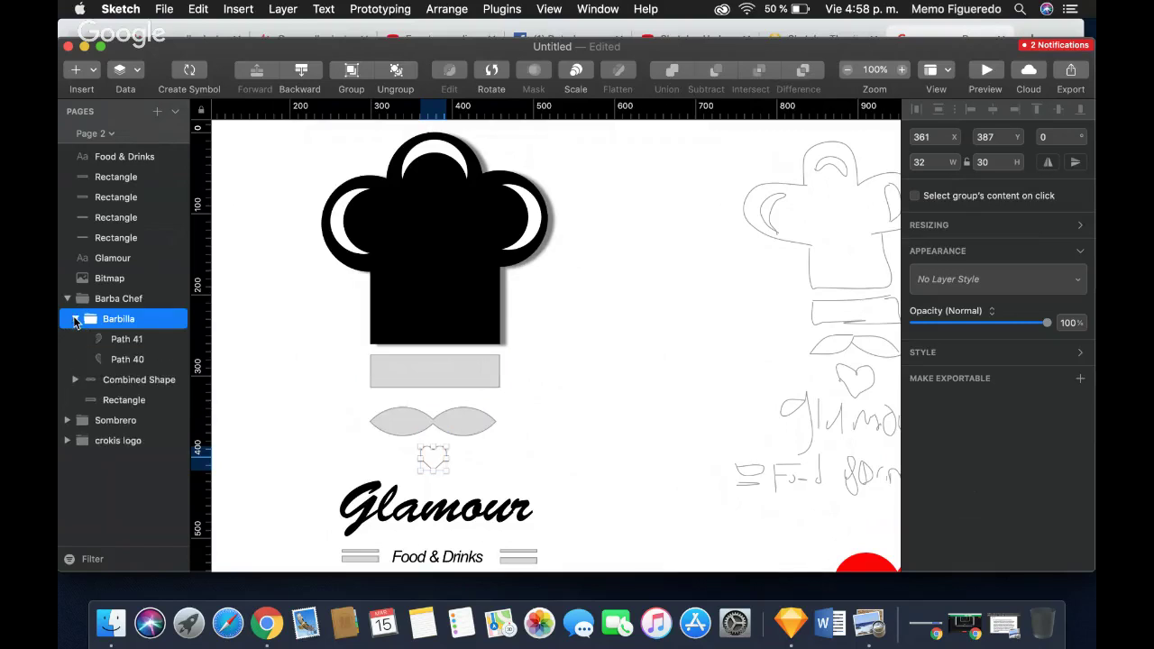
click(120, 342)
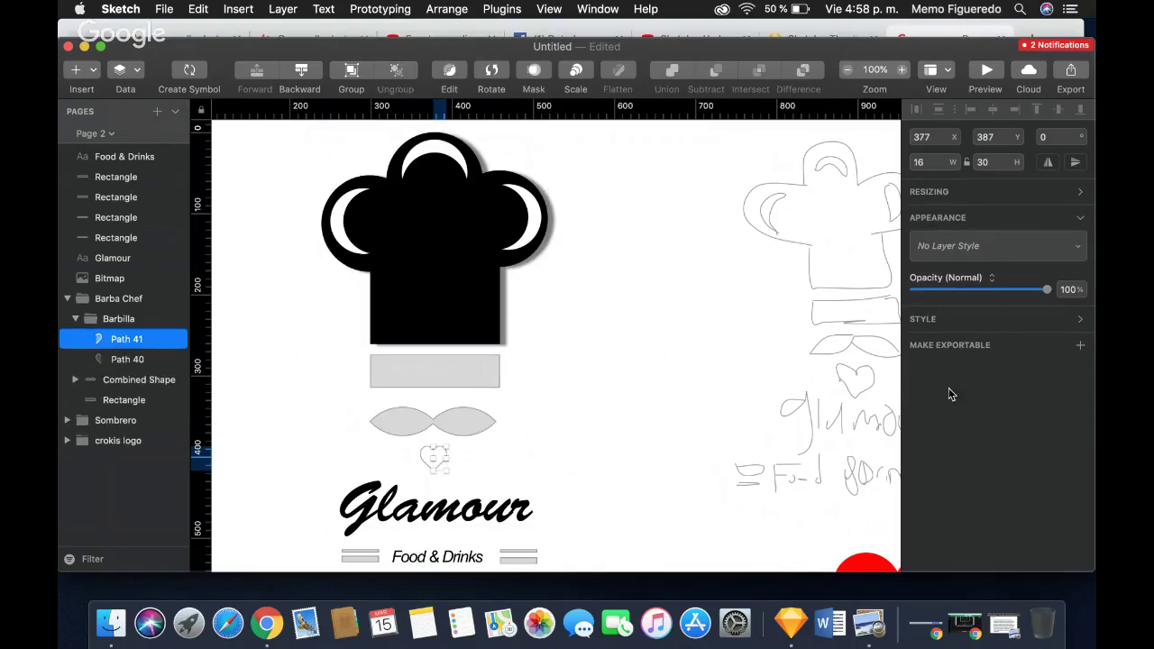
click(1076, 323)
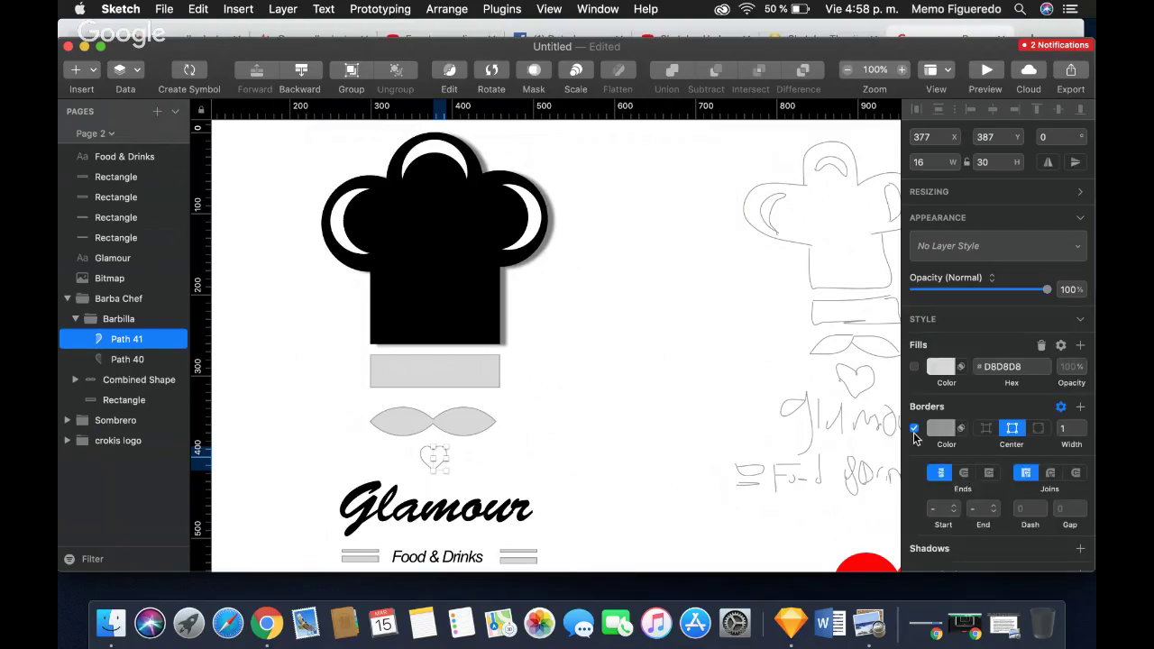
click(915, 430)
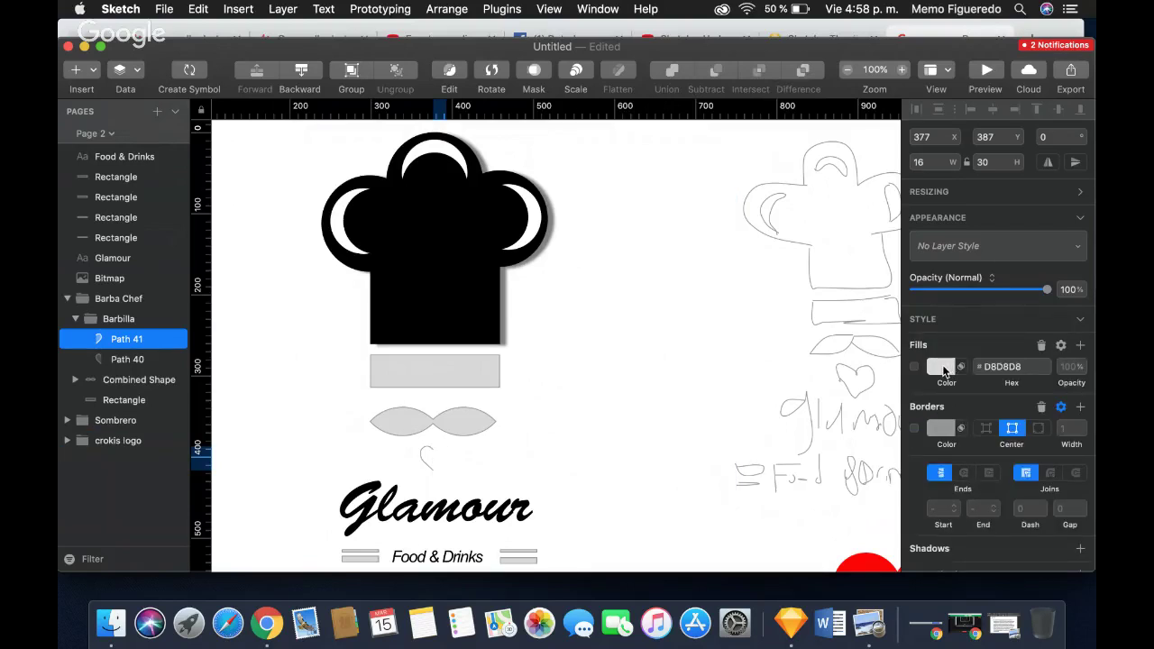
click(945, 371)
drag(921, 395, 916, 497)
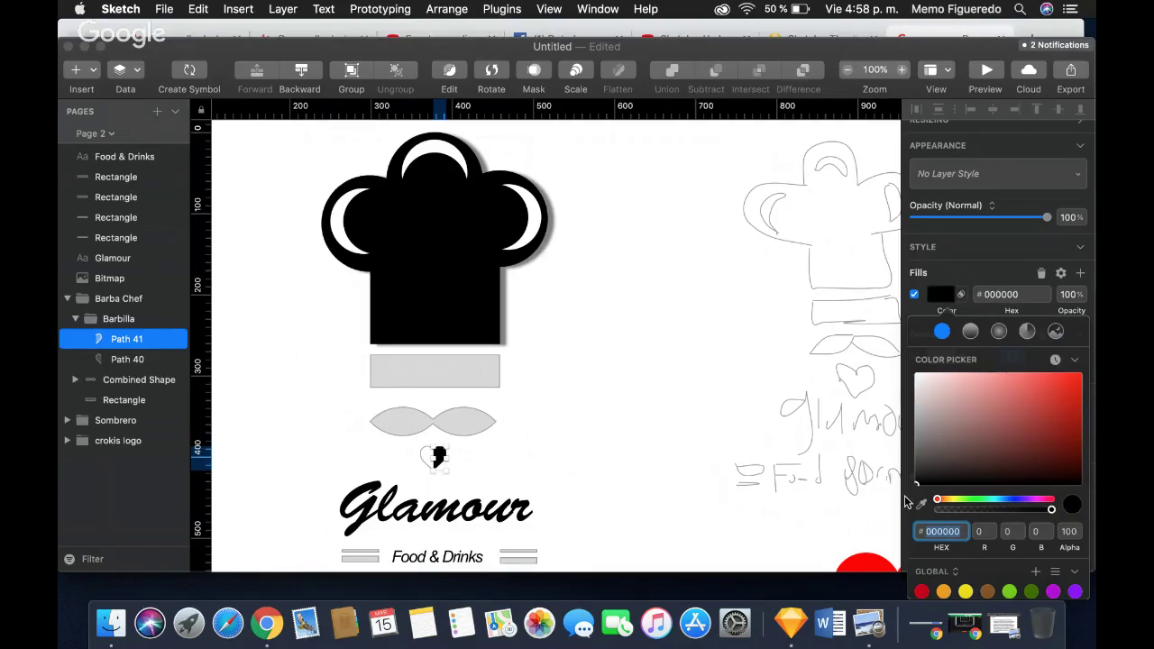
Turn off the border of the heart's left half, Path 40 in the Barbilla group, and fill it with black (#000000).
click(120, 361)
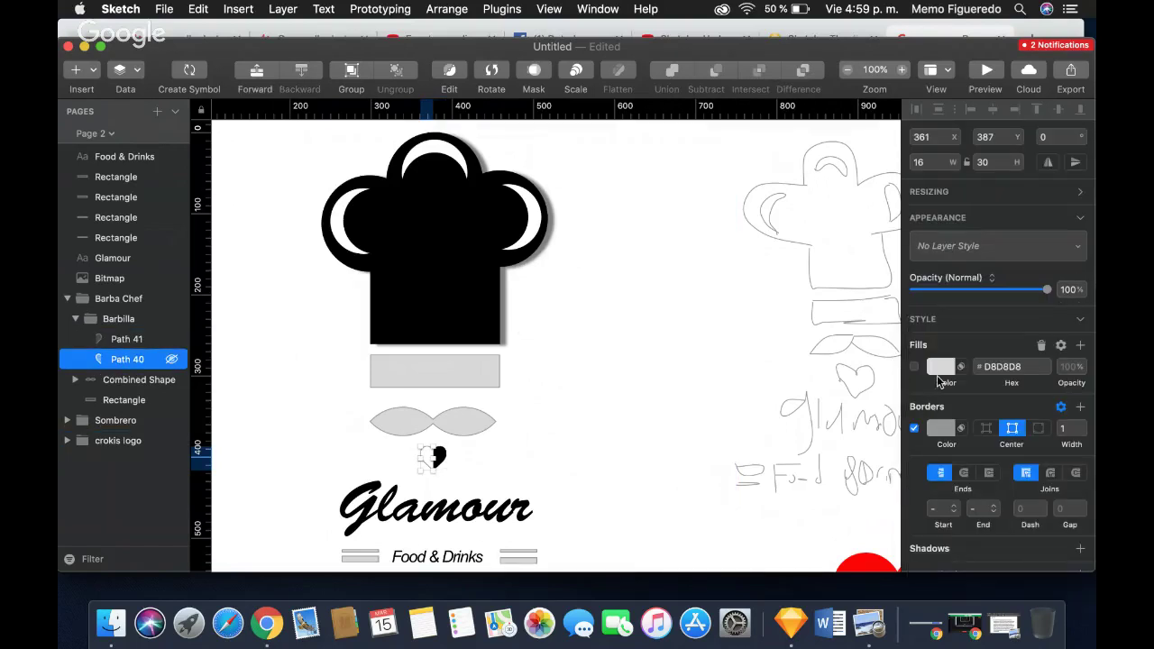
click(940, 371)
click(915, 428)
click(939, 370)
drag(919, 391, 908, 338)
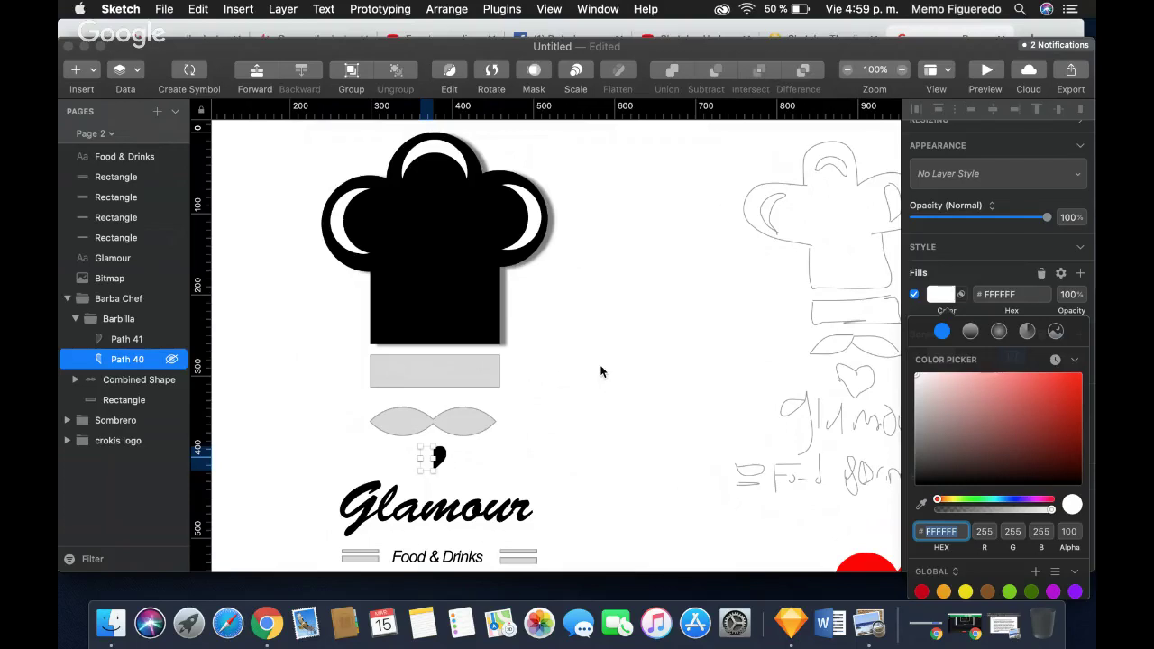
click(942, 294)
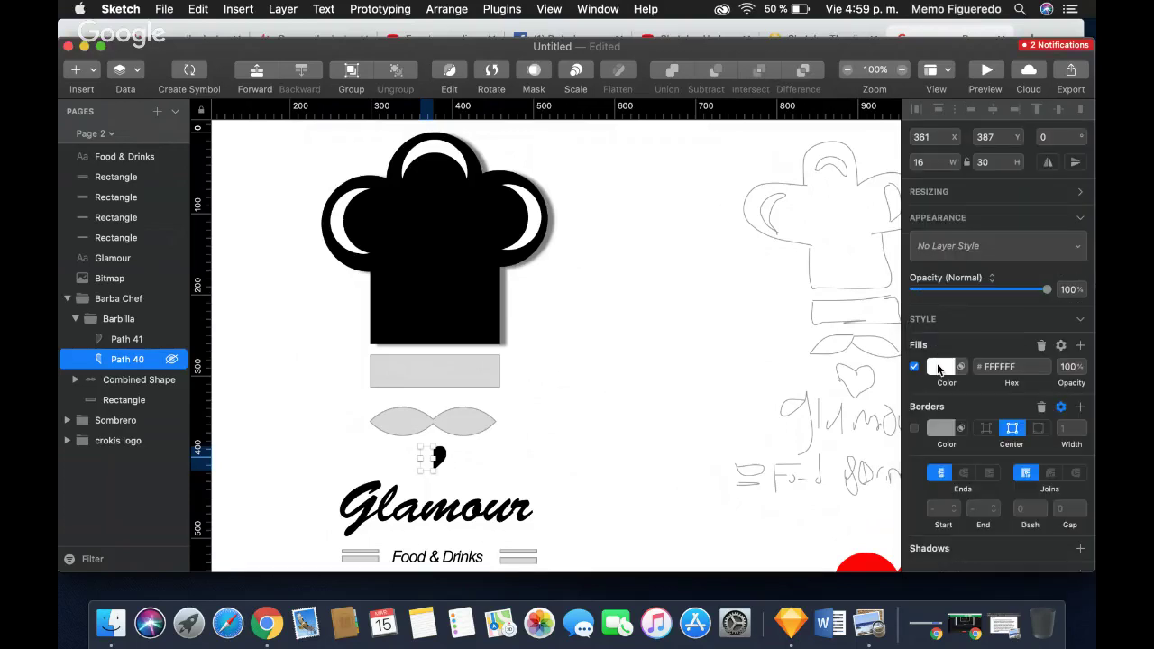
click(939, 369)
click(917, 483)
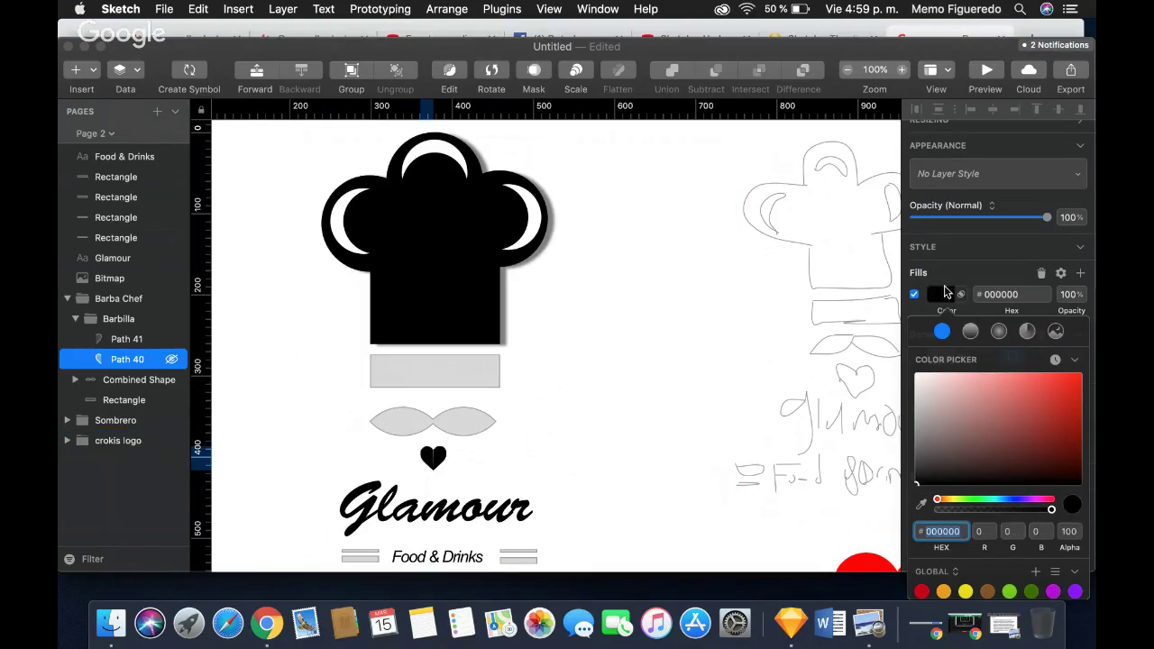
click(949, 272)
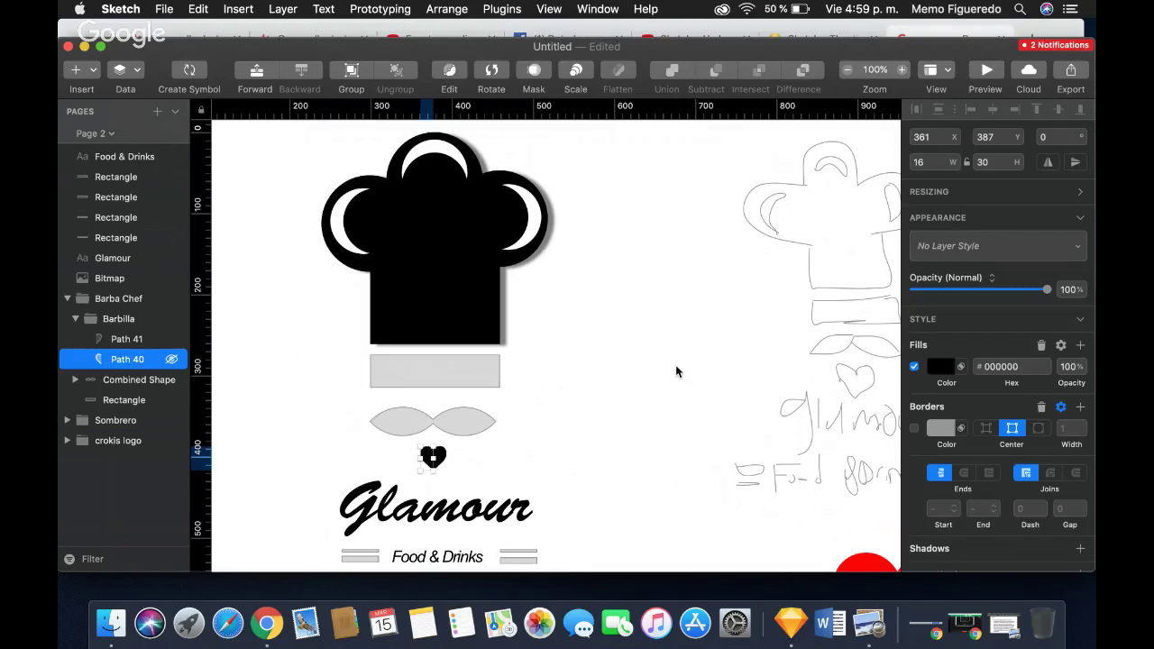
Try a shadow with an X offset of 6 on the heart's left half.
scroll(1037, 487, down, 3)
click(1080, 480)
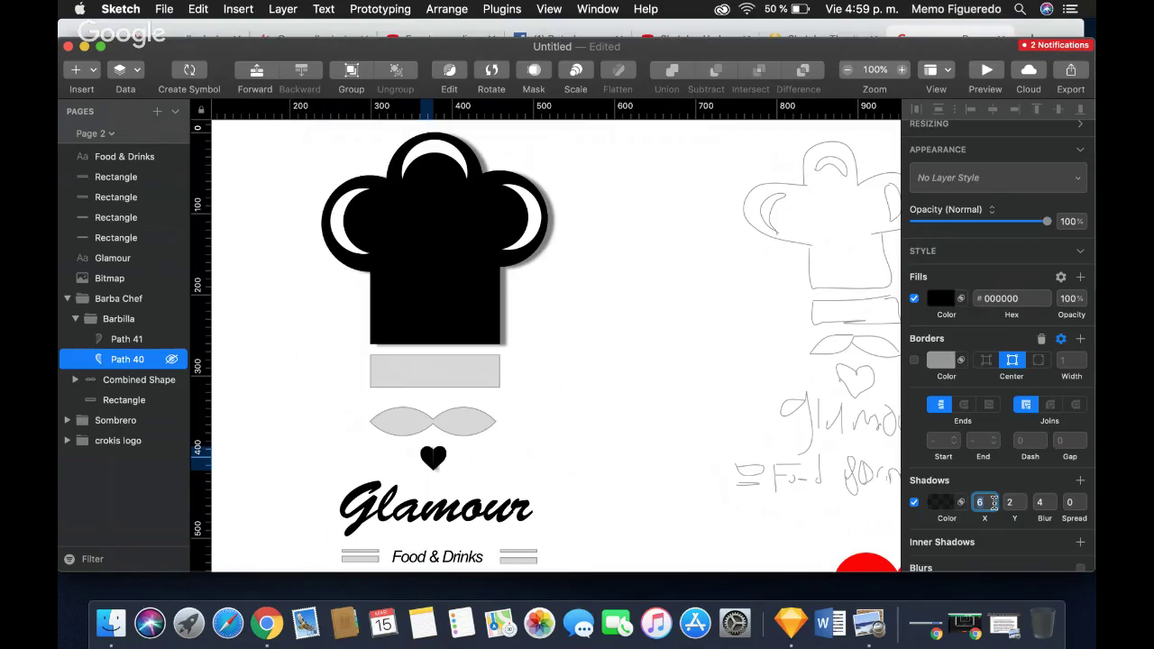
click(915, 503)
click(641, 473)
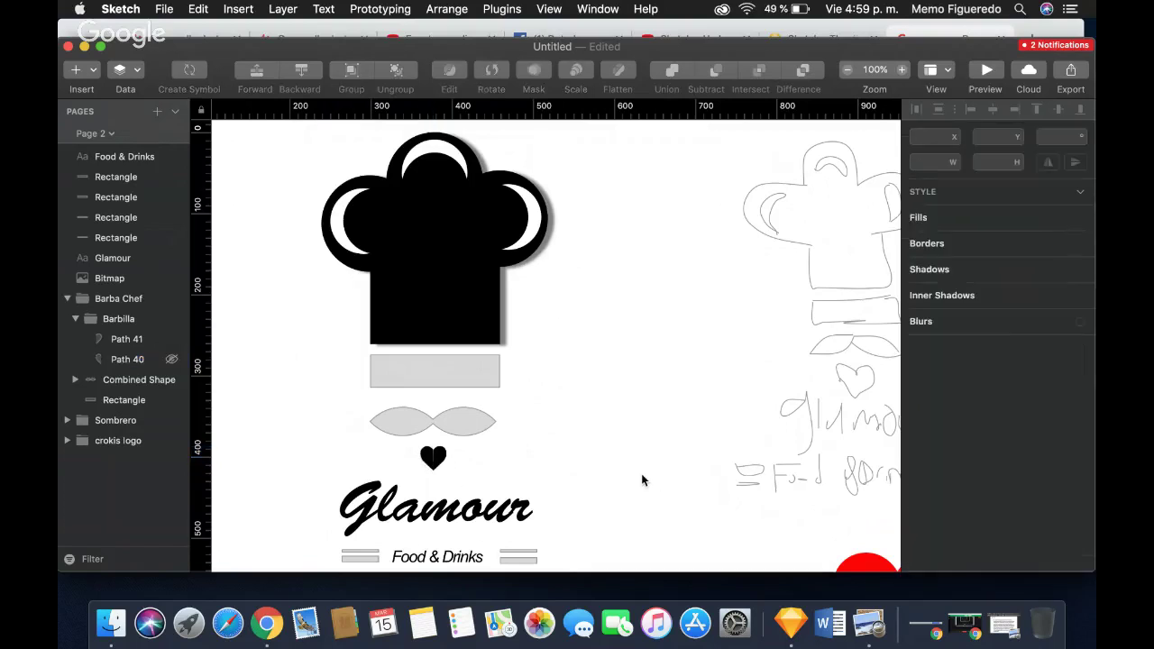
Nudge the heart's left half, Path 40, 1 px to the right to close the gap between the two halves.
click(441, 458)
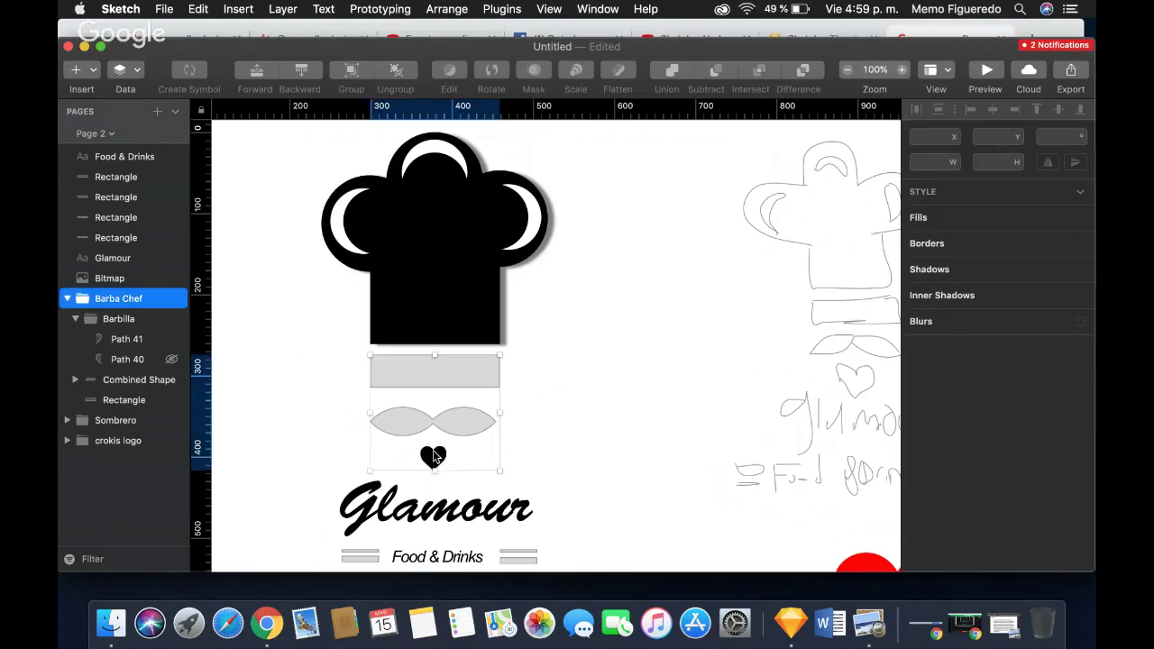
click(115, 361)
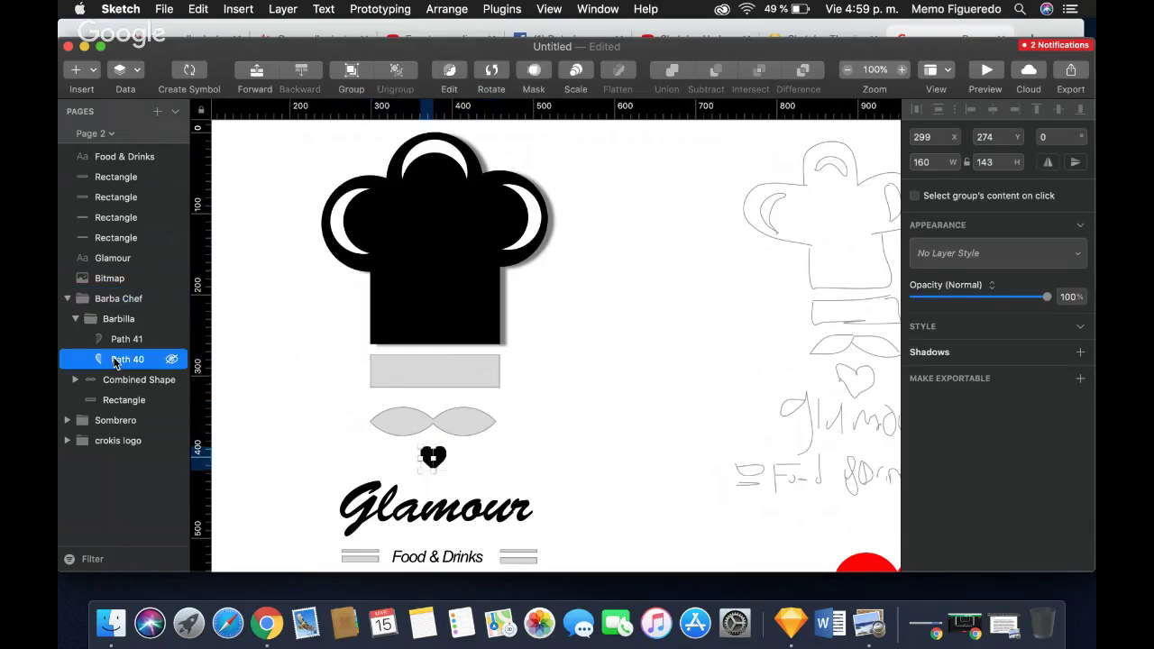
key(Right)
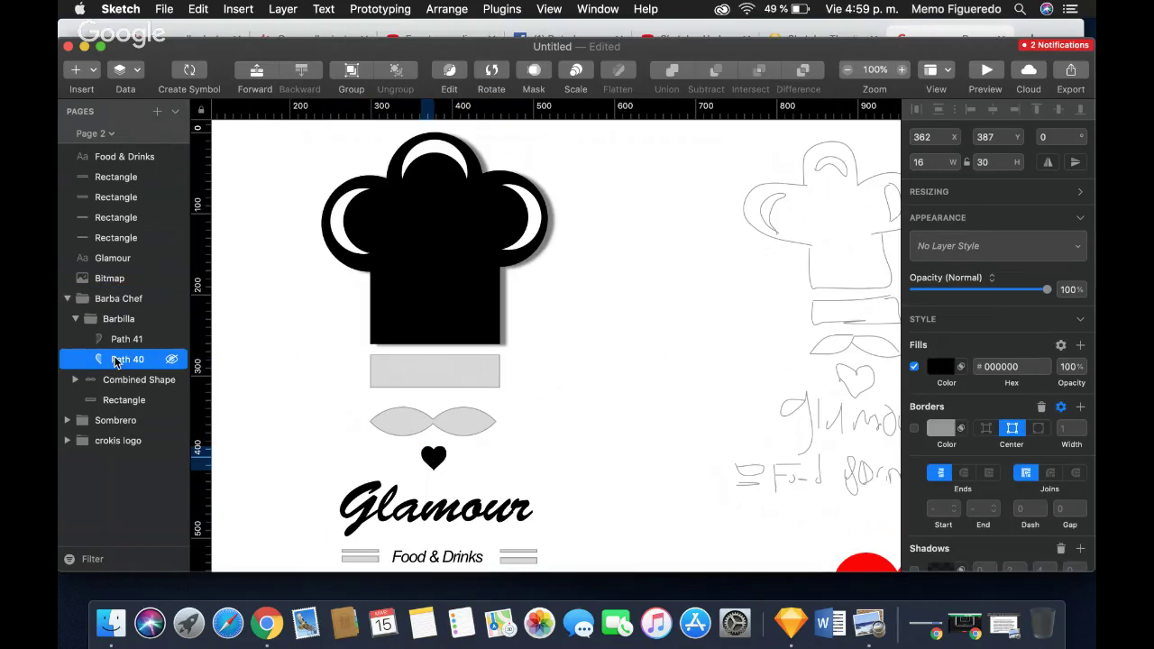
key(Left)
key(Right)
click(608, 424)
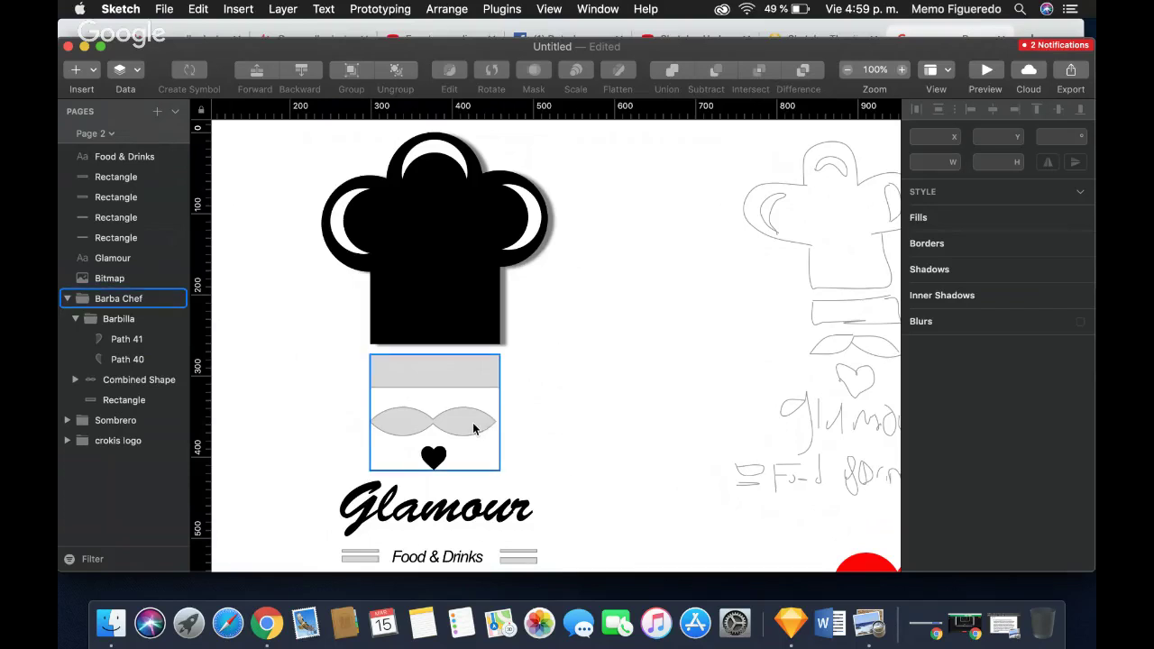
Turn off the border of the moustache, the Combined Shape in the Barba Chef group, and fill it with black (#000000).
click(74, 319)
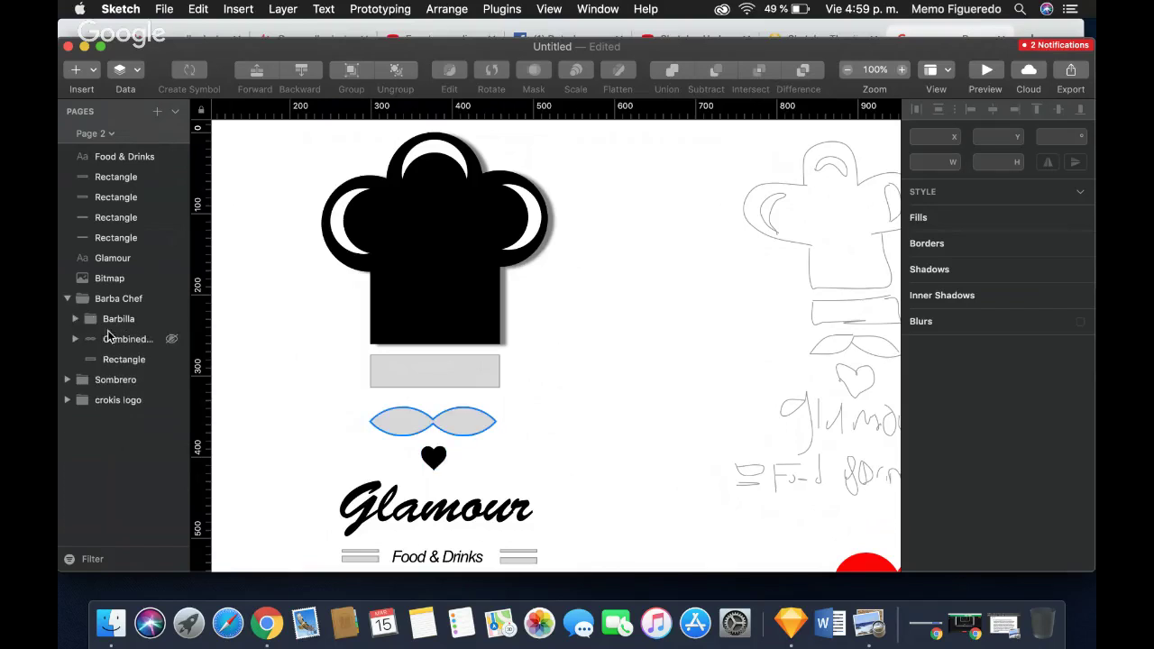
click(108, 341)
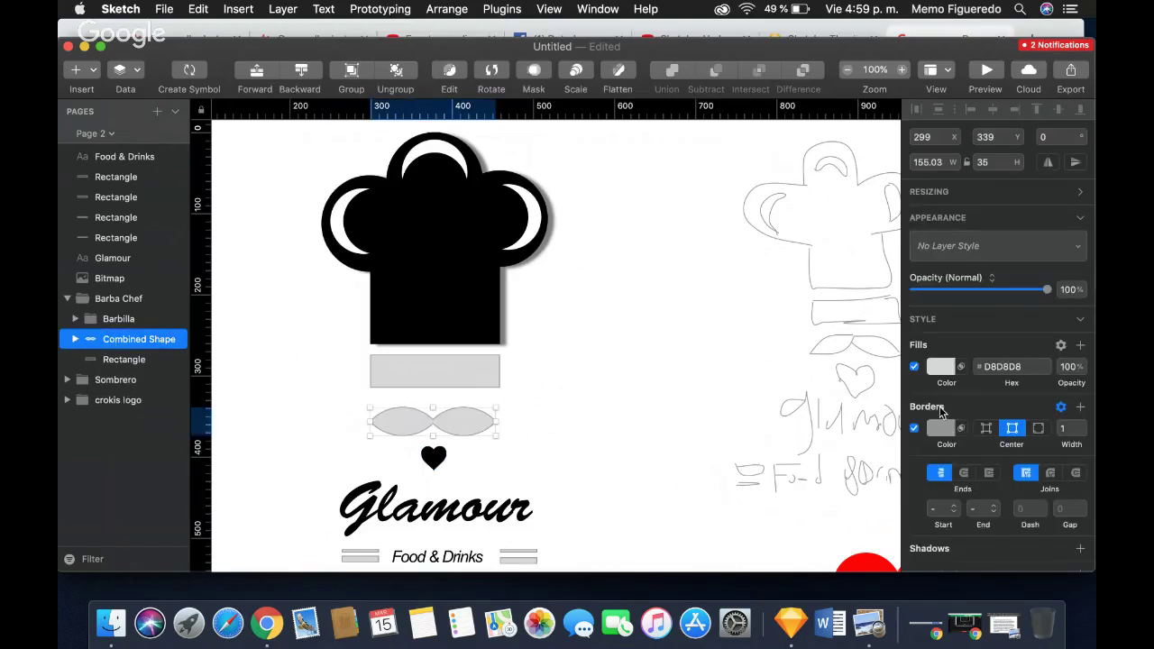
click(915, 429)
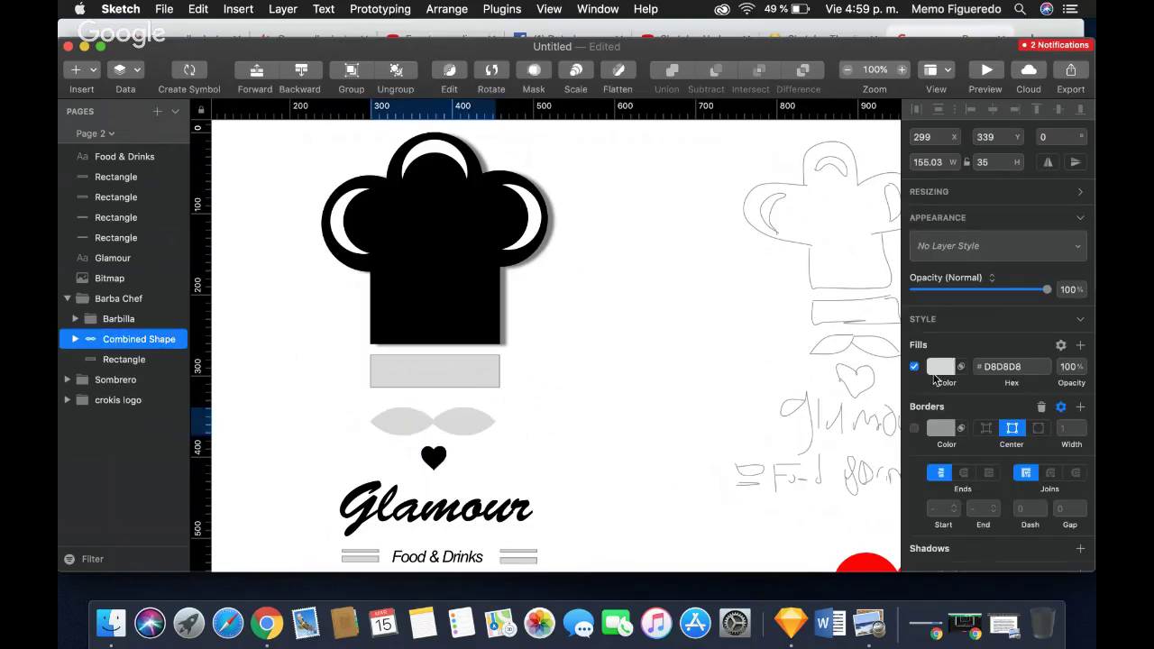
click(938, 373)
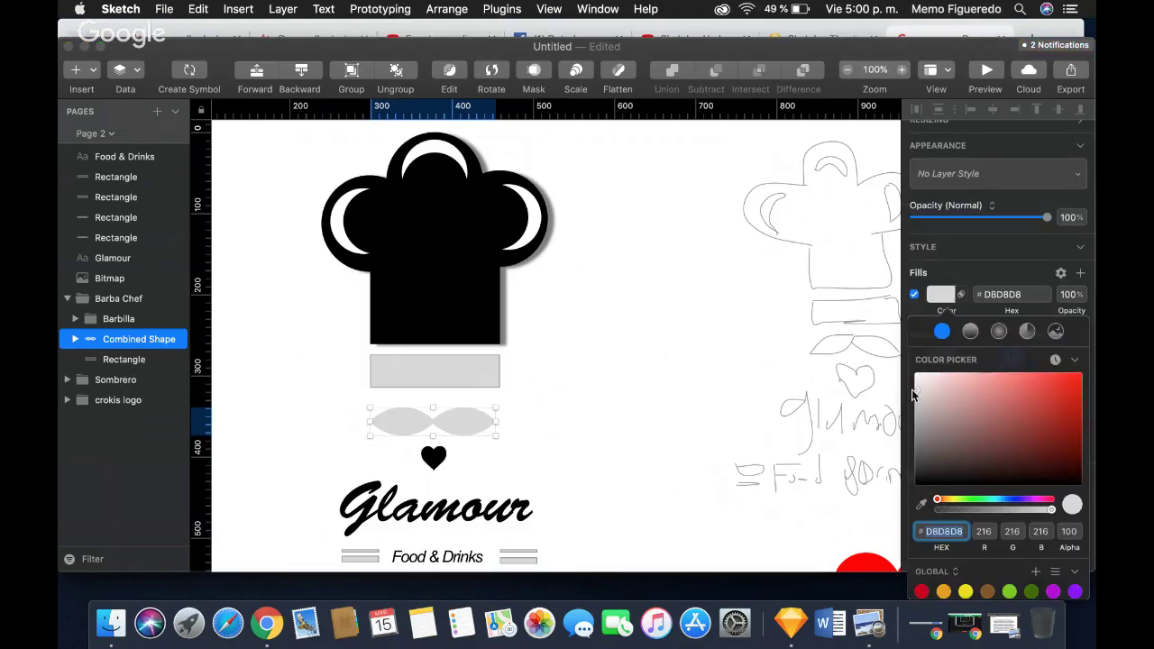
drag(915, 388, 920, 502)
click(923, 306)
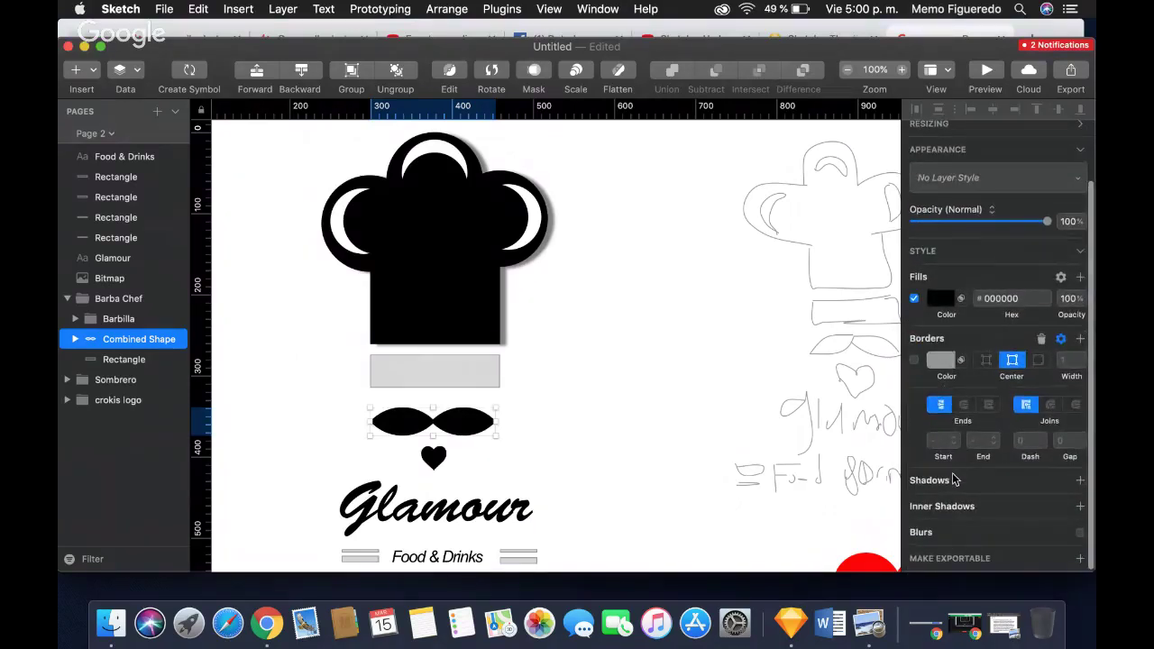
Add a shadow to the moustache and set its X offset to 6.
click(1082, 481)
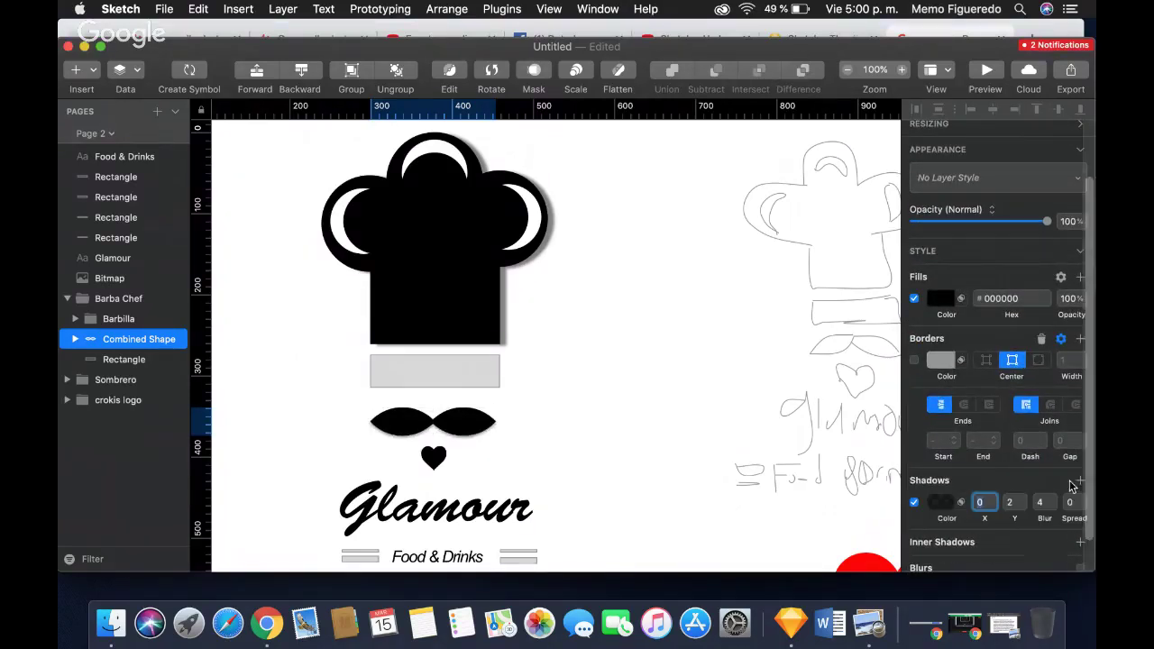
key(Up)
key(Up)
key(Up)
key(Up)
key(Up)
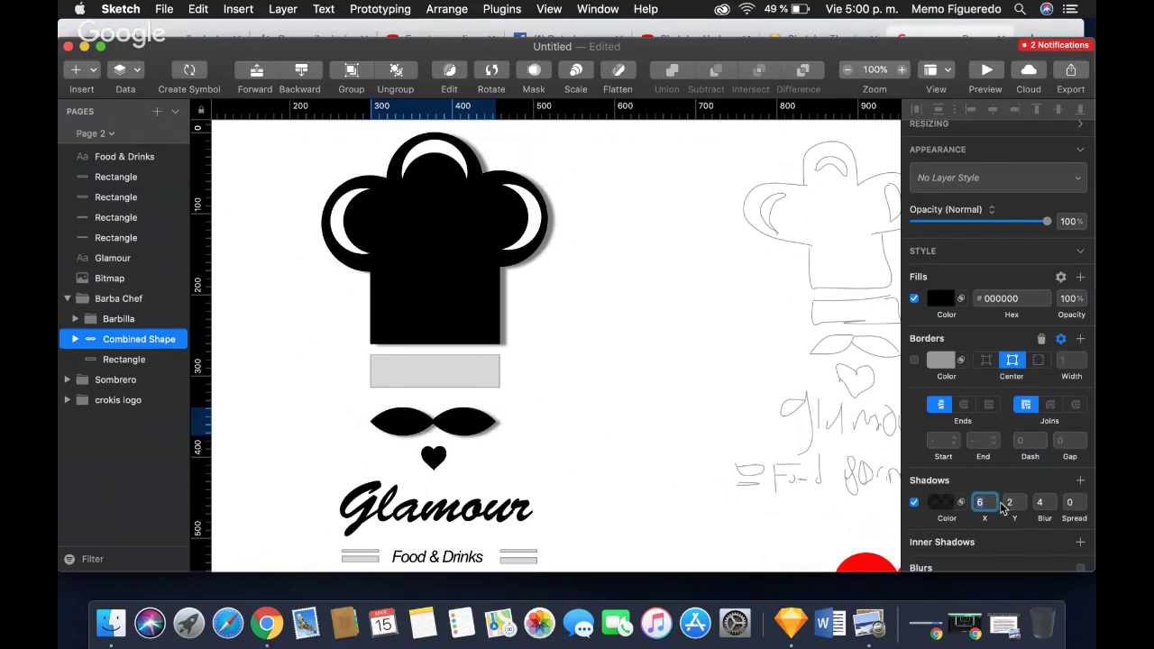
Try the rectangular band below the hat without a border and with a white (#FFFFFF) fill.
click(92, 359)
click(914, 404)
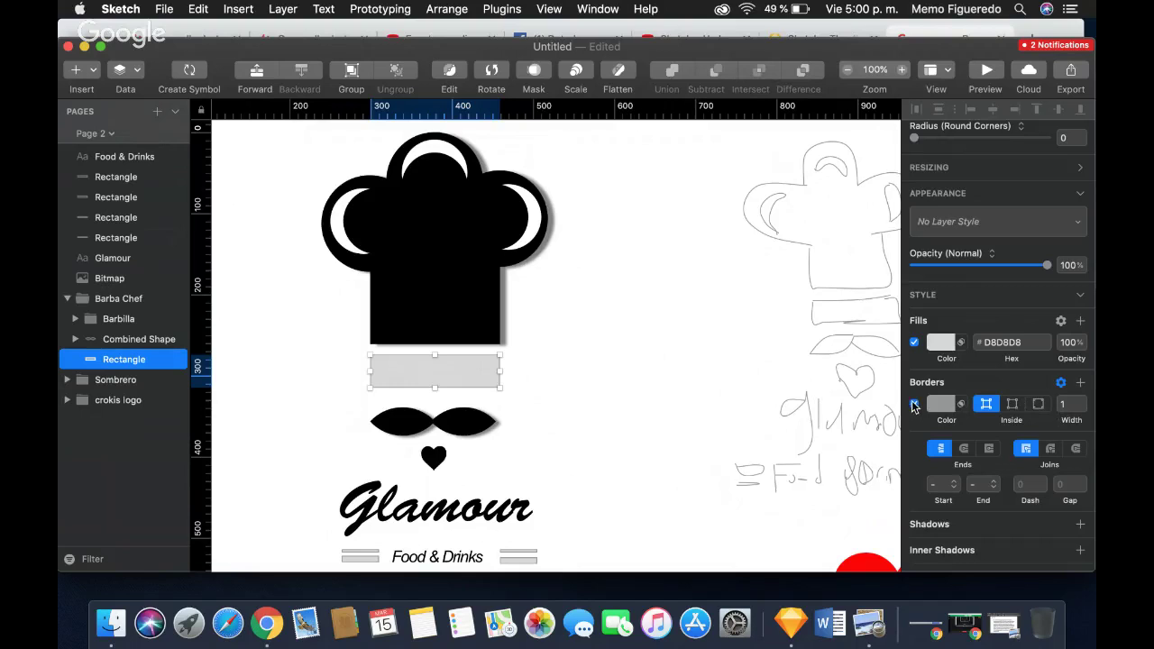
click(941, 343)
drag(916, 391, 911, 333)
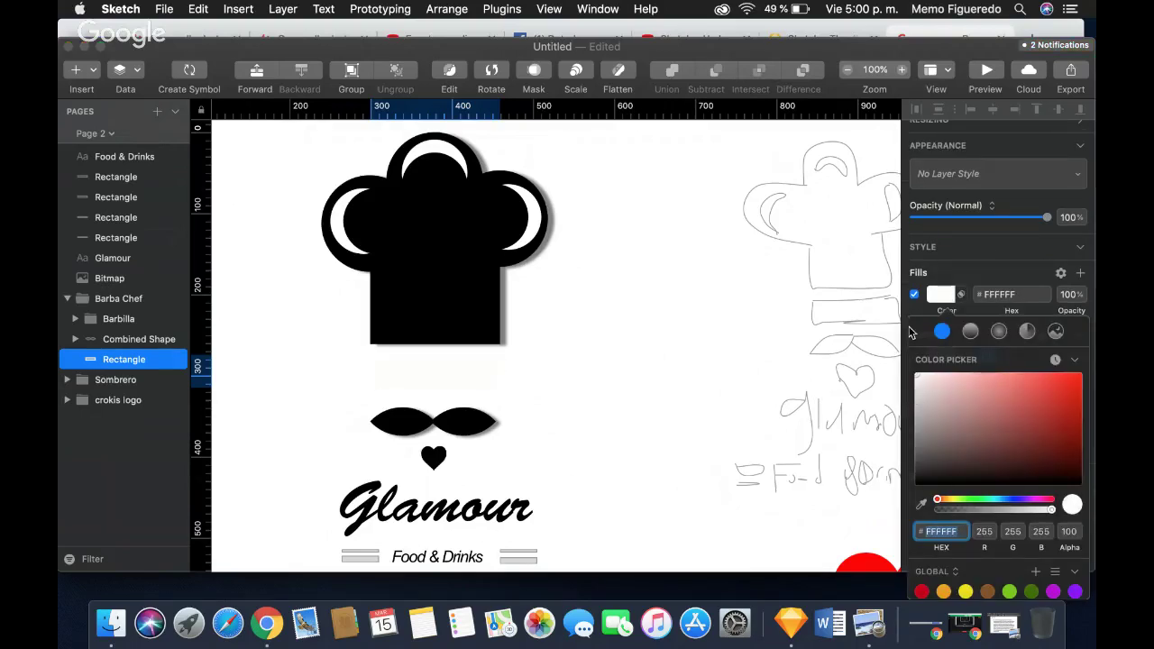
click(936, 282)
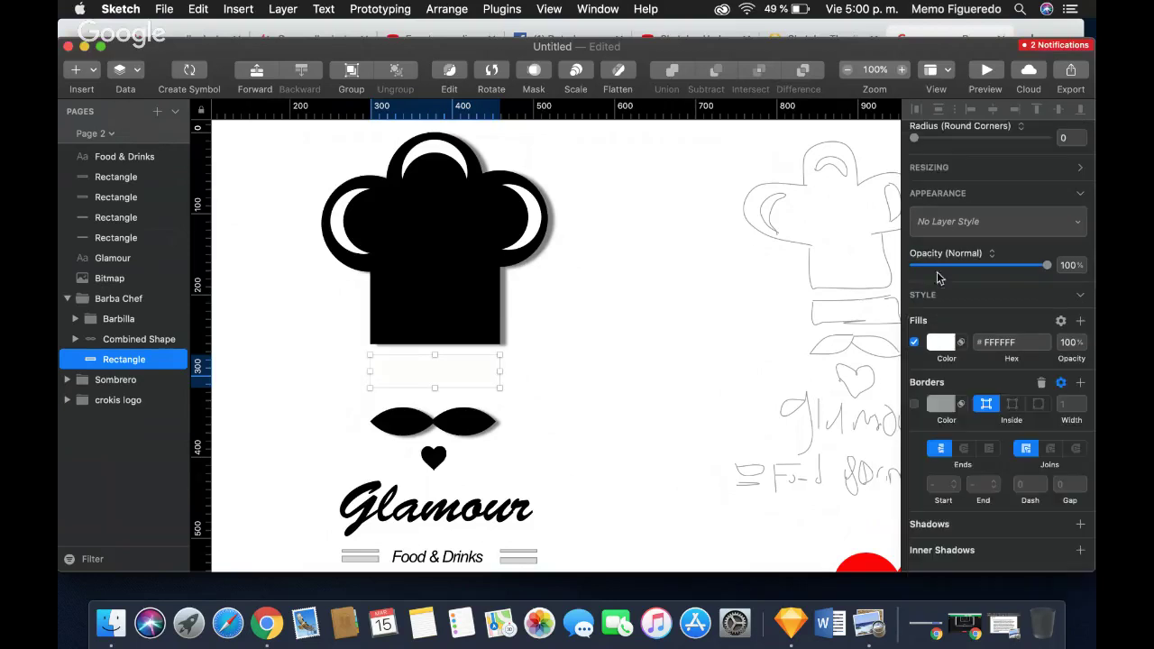
Try a black (#000000) fill on the rectangular band below the hat, keeping its border off.
click(914, 404)
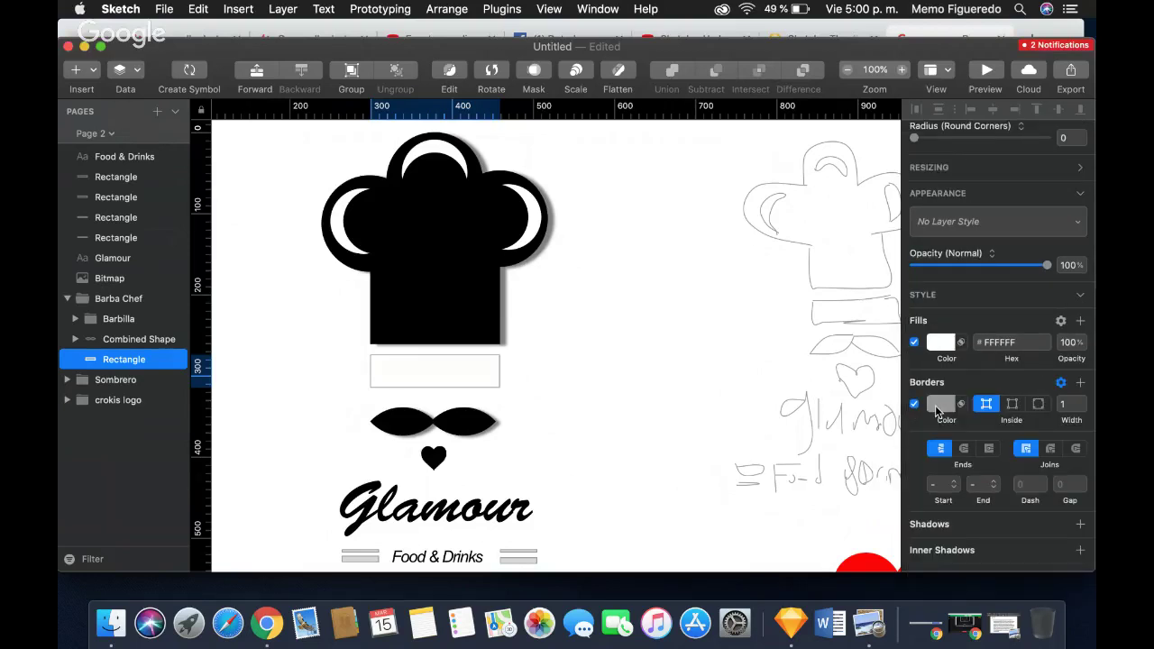
click(914, 404)
click(937, 348)
drag(916, 374, 916, 525)
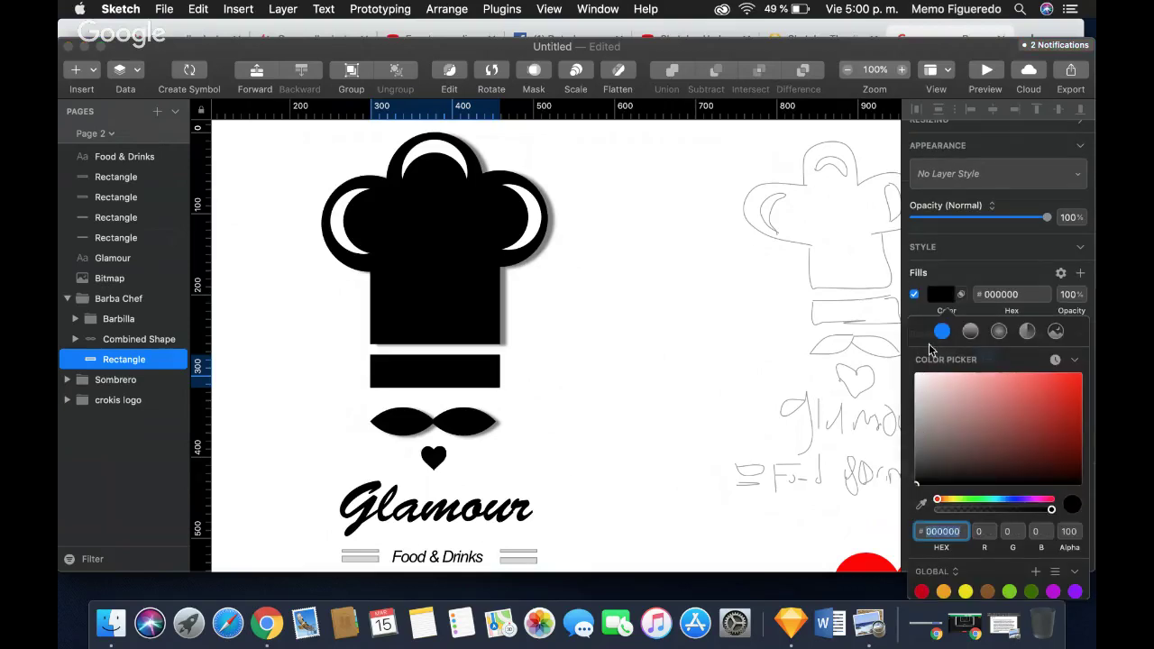
click(920, 314)
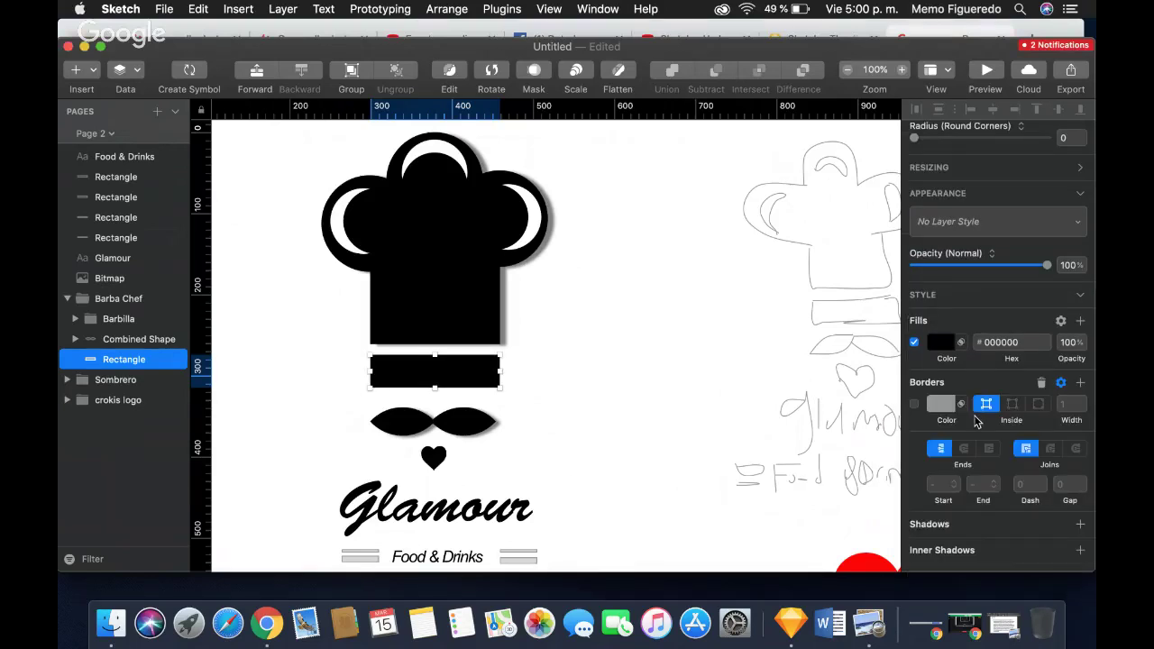
Add a shadow to the rectangular band below the hat and set its X offset to 4.
scroll(983, 496, down, 2)
click(1081, 480)
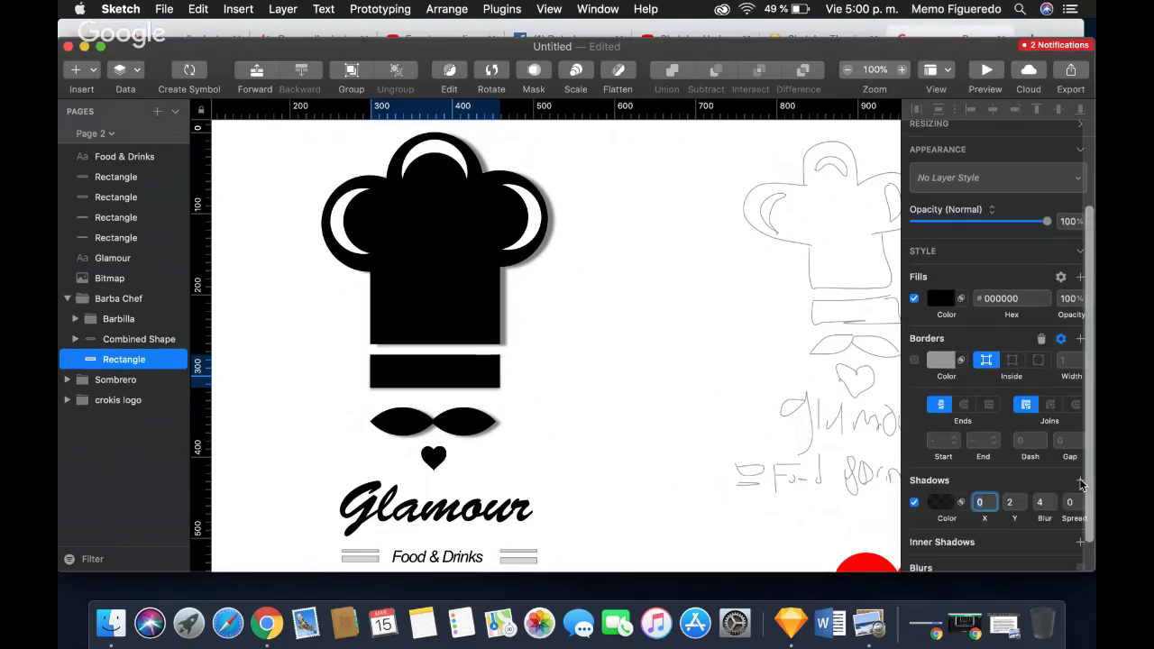
key(Up)
key(Up)
key(Up)
key(Up)
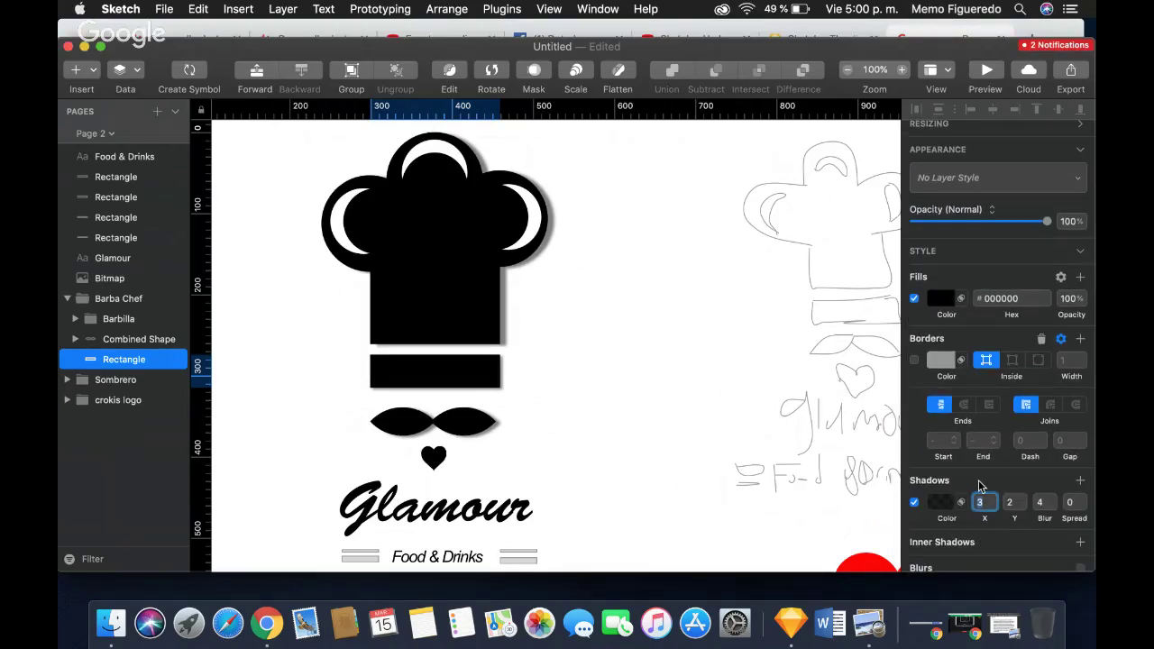
key(Up)
key(Down)
Change the fill of the rectangular band below the hat to white (#FFFFFF).
scroll(571, 411, down, 5)
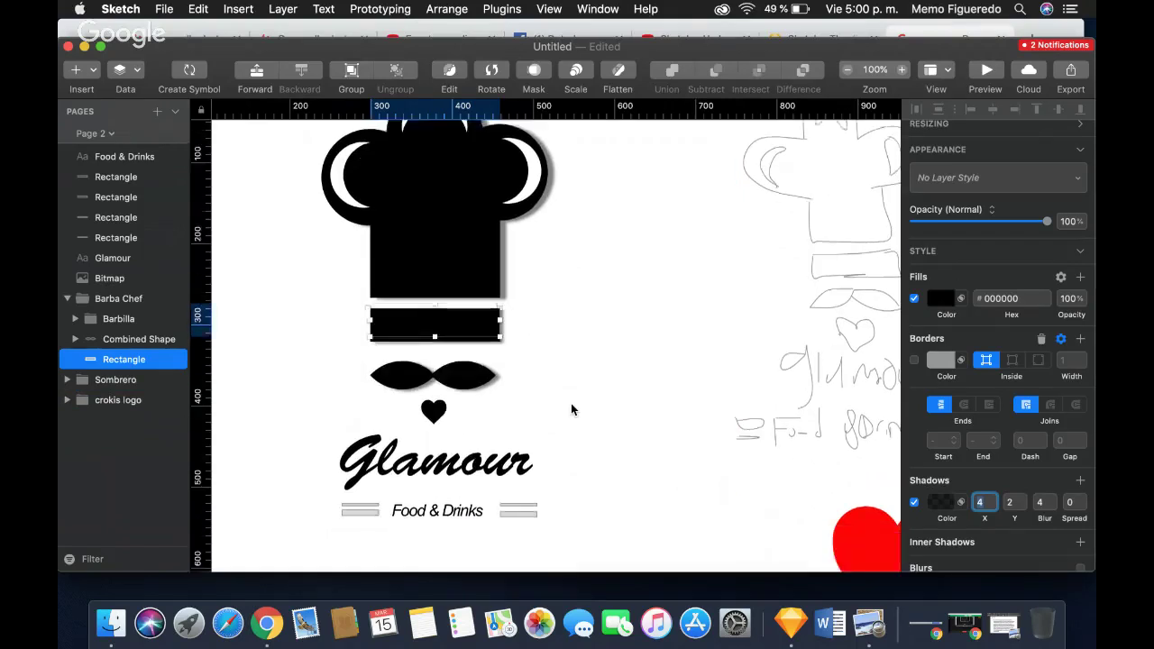
scroll(571, 411, up, 3)
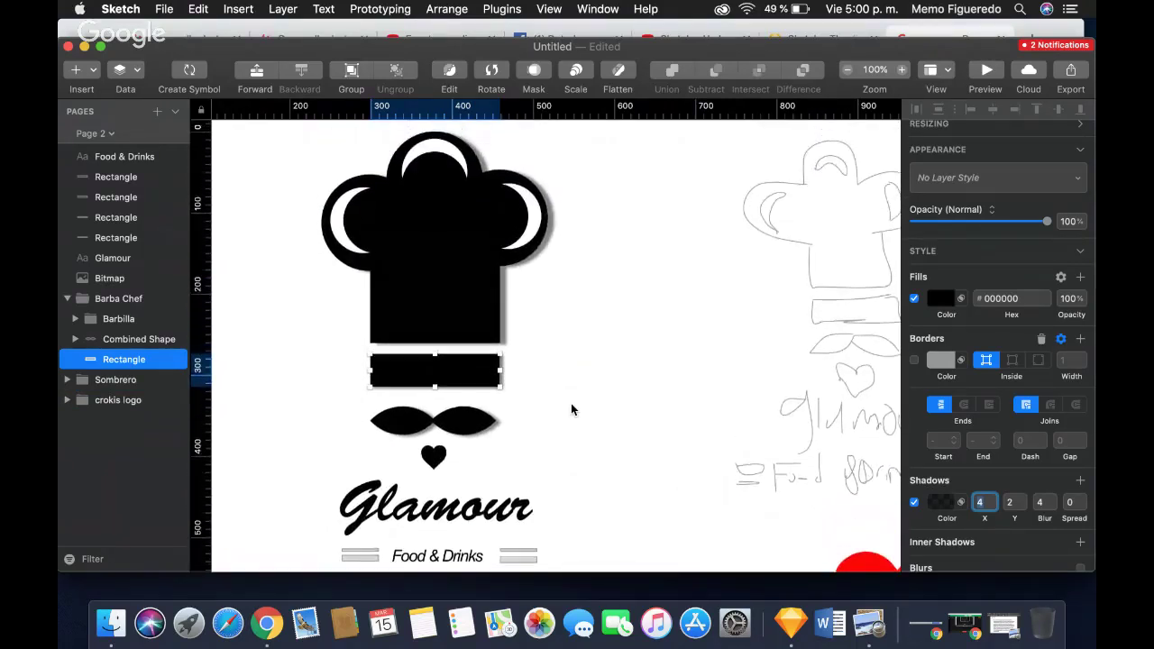
scroll(571, 411, down, 3)
scroll(571, 410, up, 7)
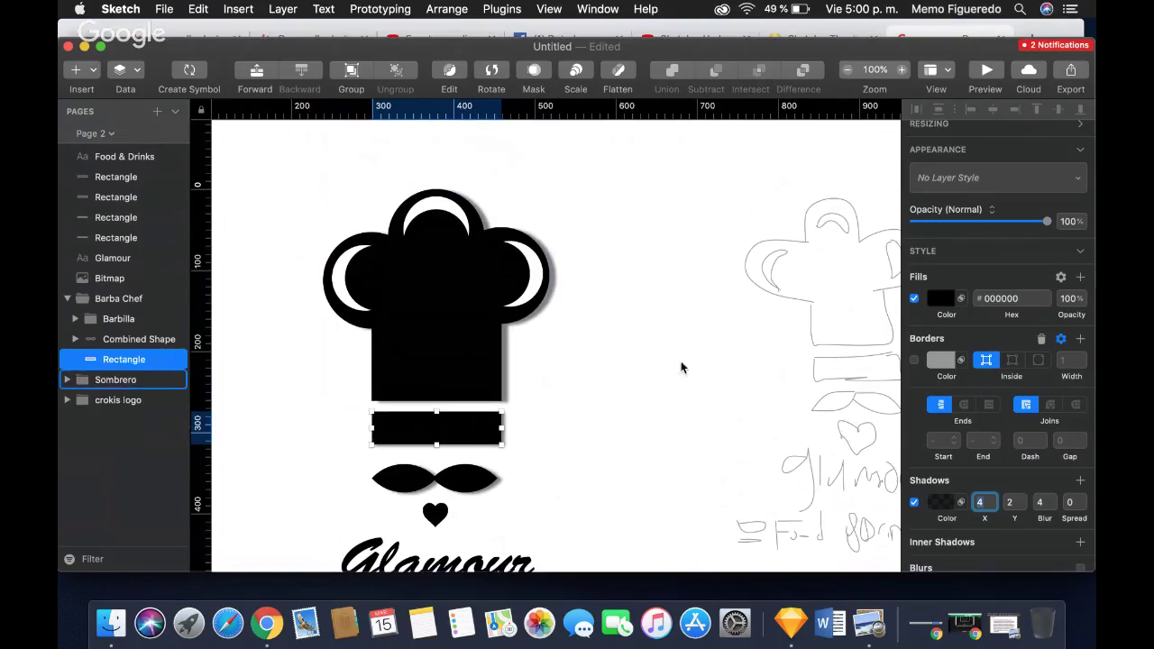
click(914, 299)
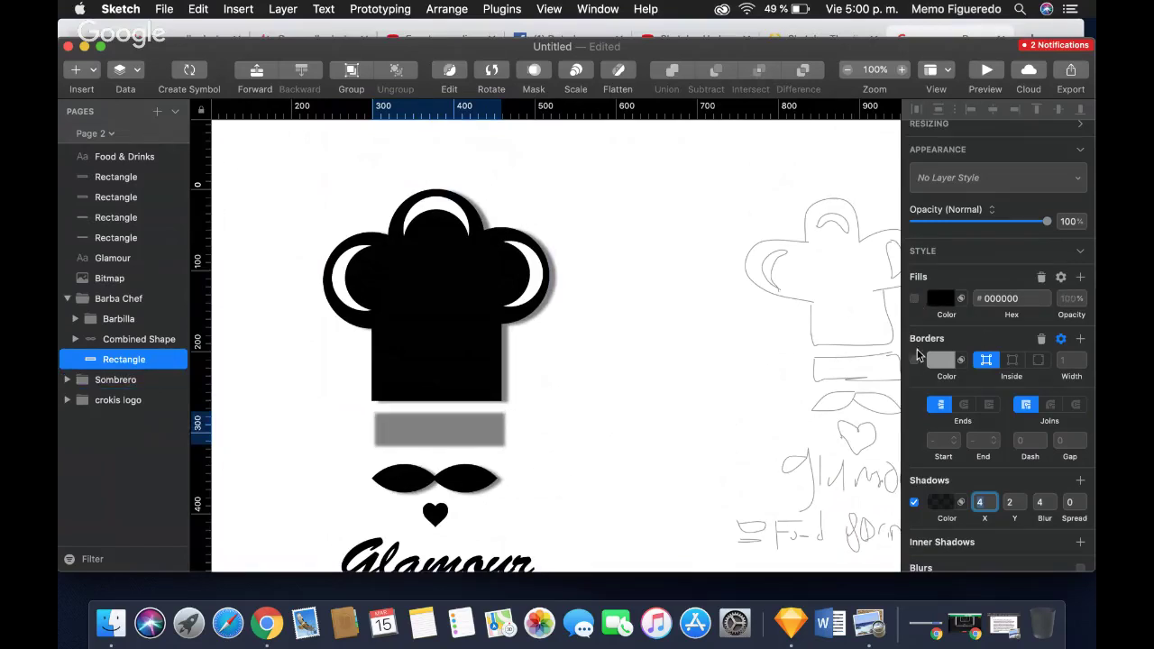
click(939, 301)
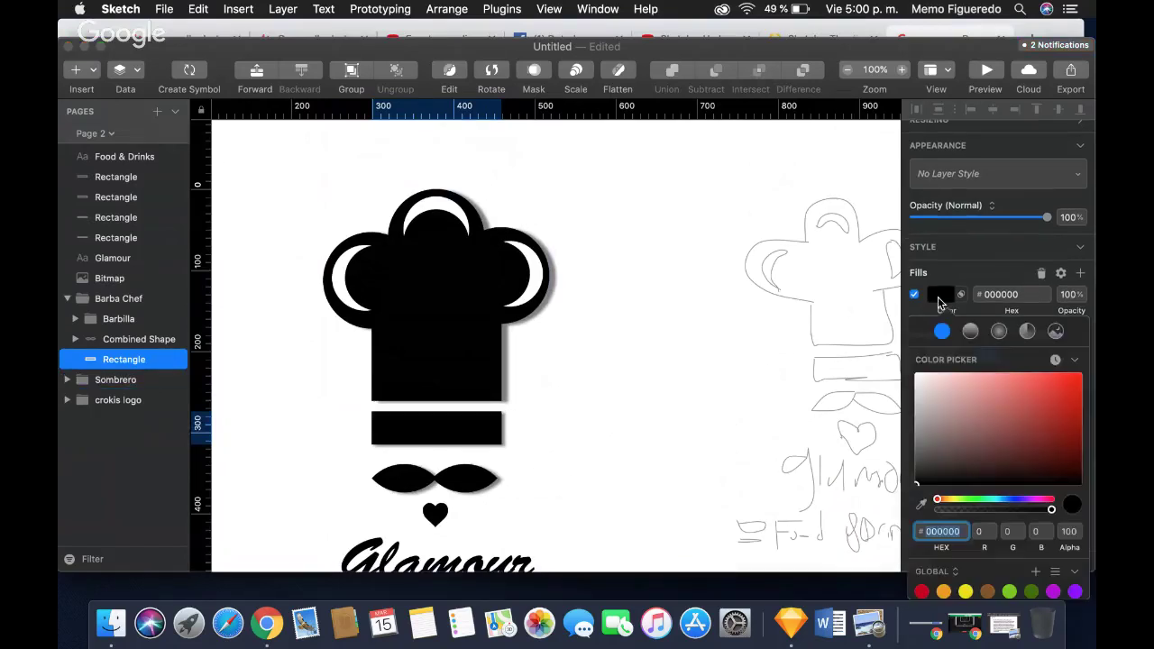
click(916, 379)
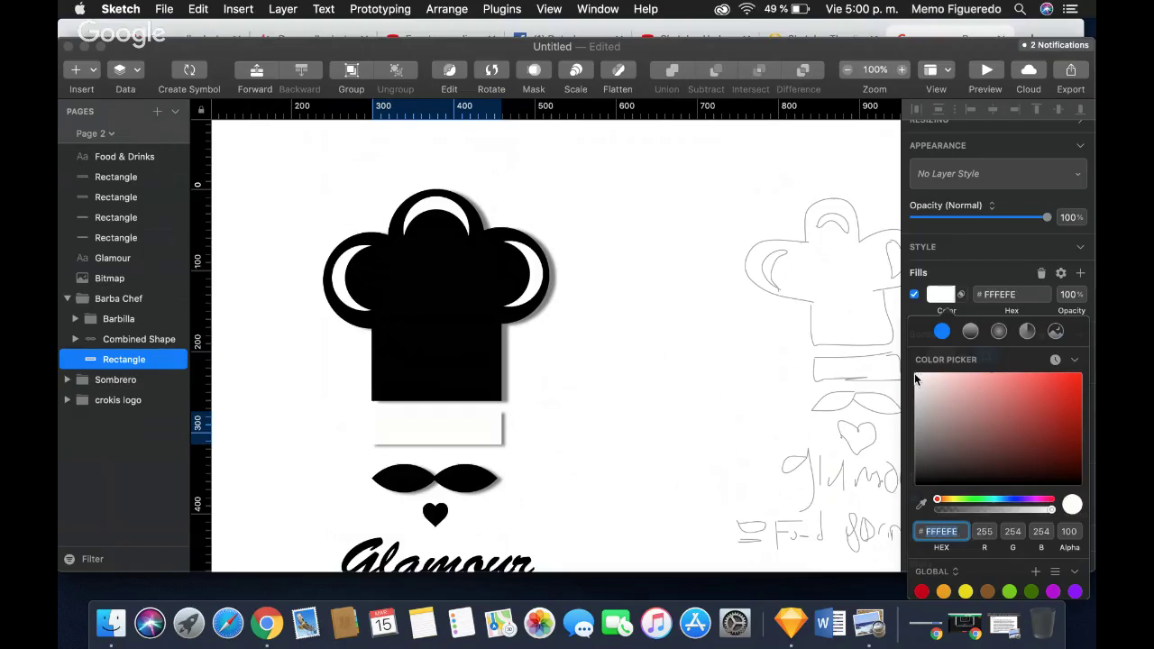
click(938, 298)
Turn on the border of the rectangular band and set its colour to near-black (#0C0C0C), keeping it 1 px wide.
click(914, 360)
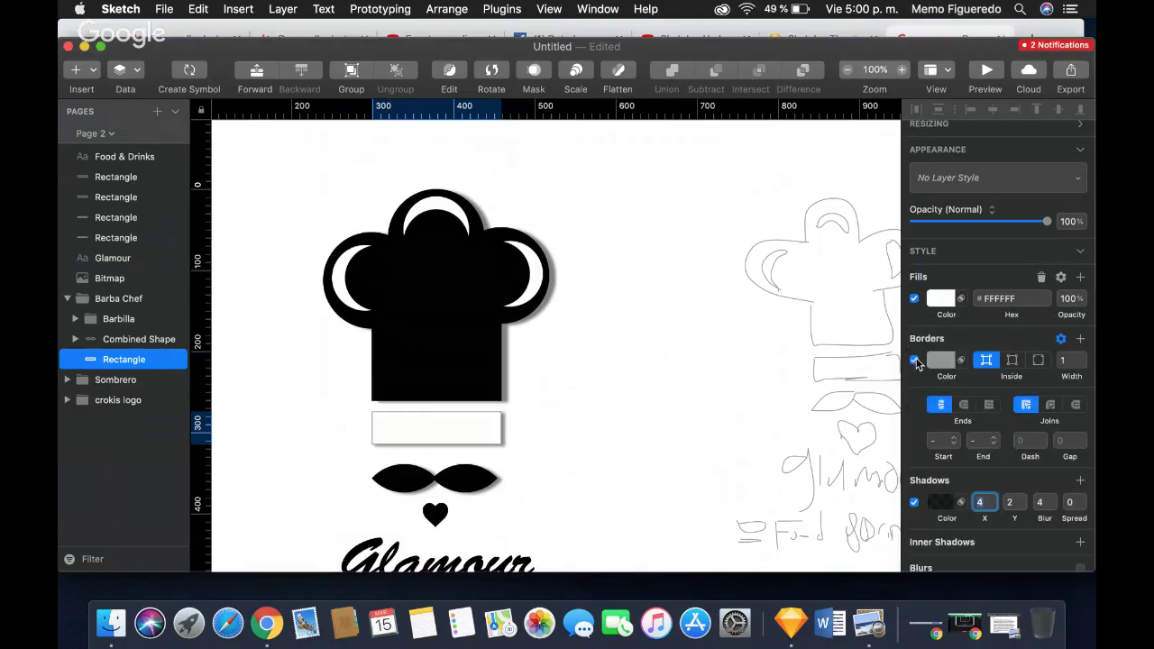
click(945, 361)
click(917, 483)
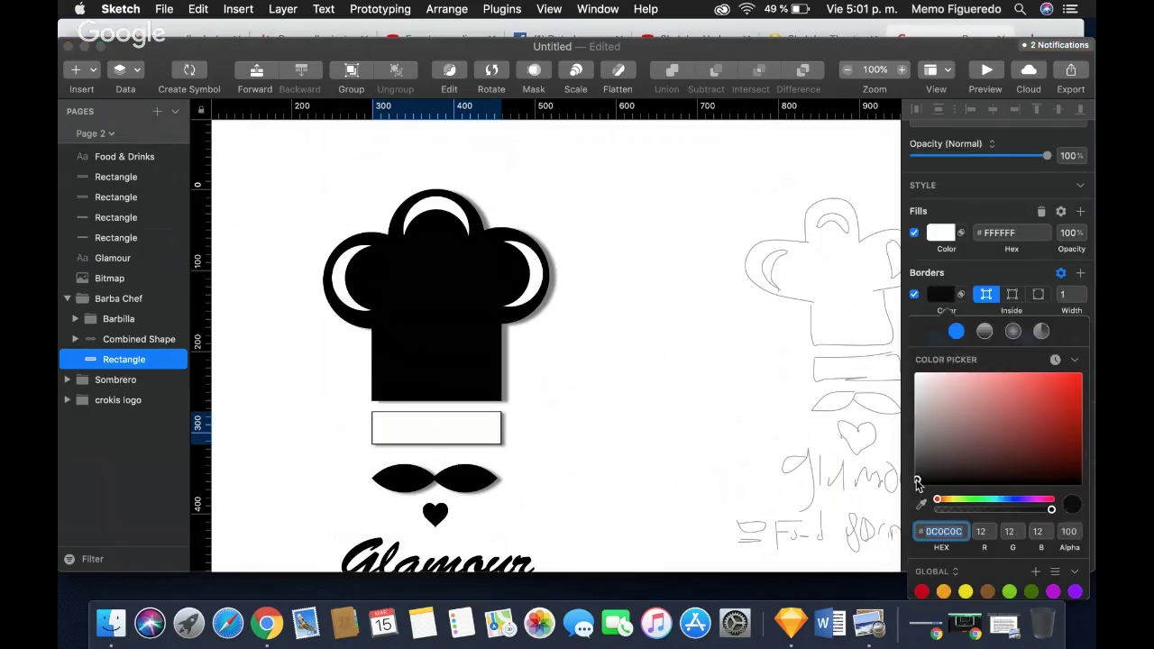
click(925, 313)
click(553, 412)
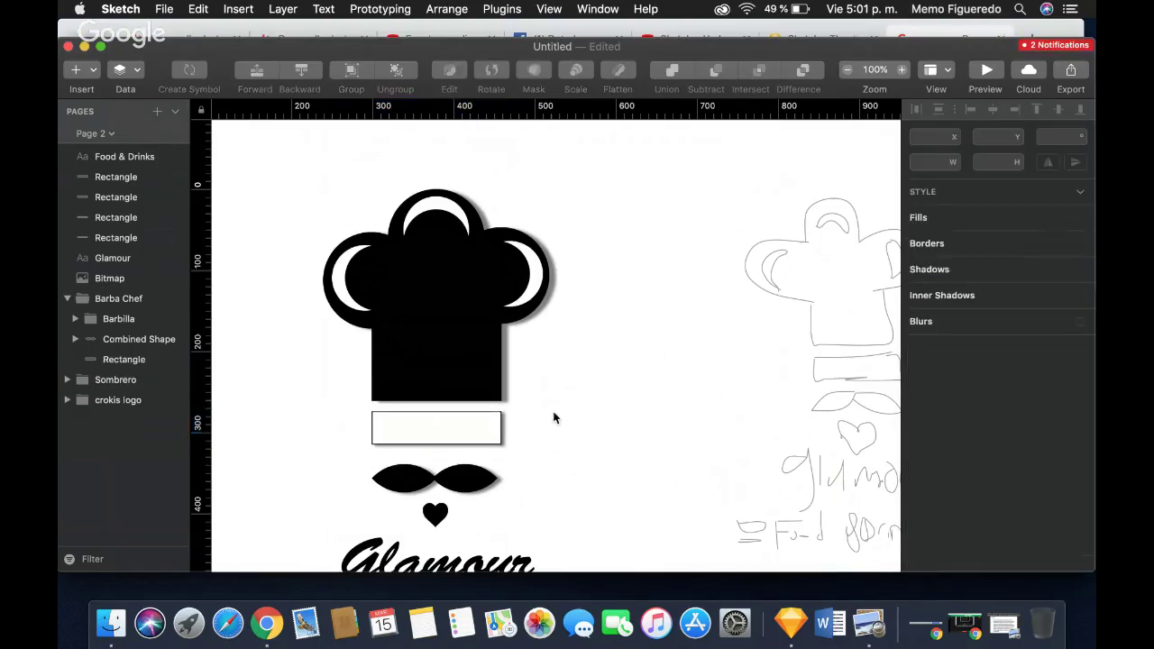
Turn off the border of the thin bar left of the Food & Drinks tagline and fill it black (#000000).
click(489, 424)
scroll(557, 397, down, 5)
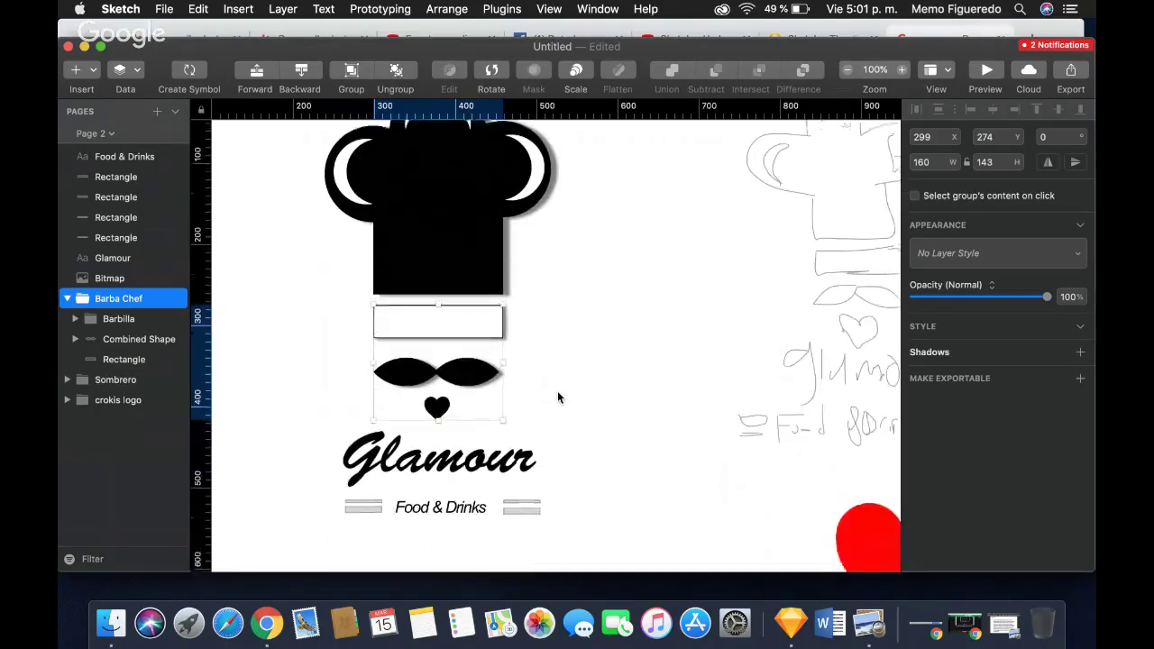
scroll(577, 393, down, 2)
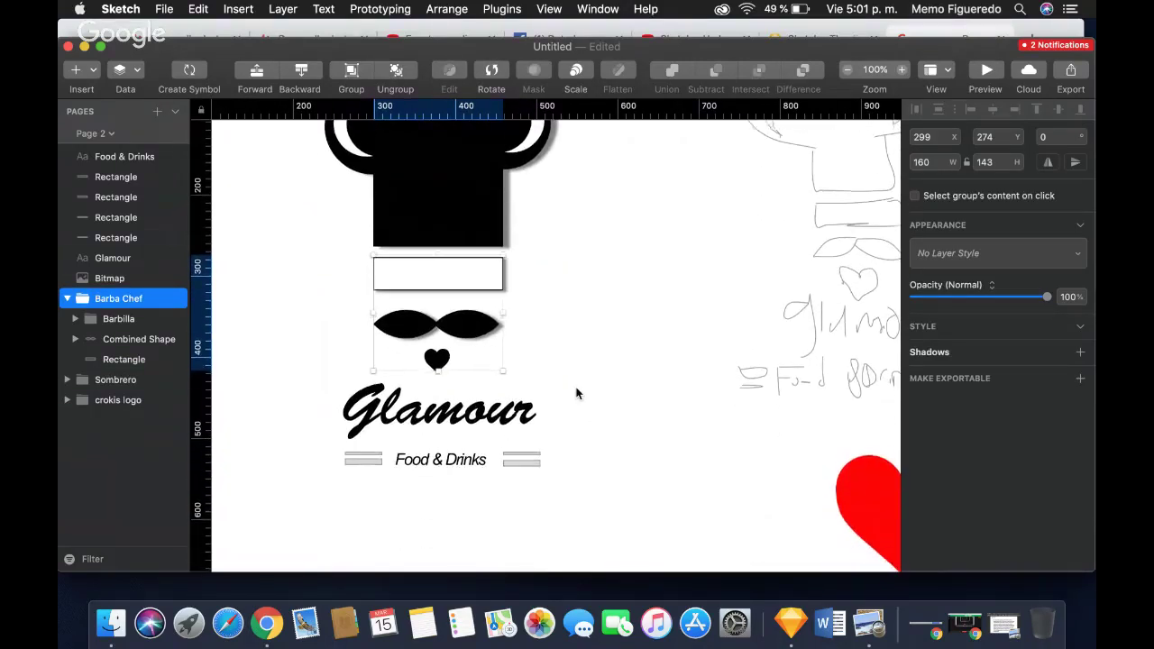
click(359, 453)
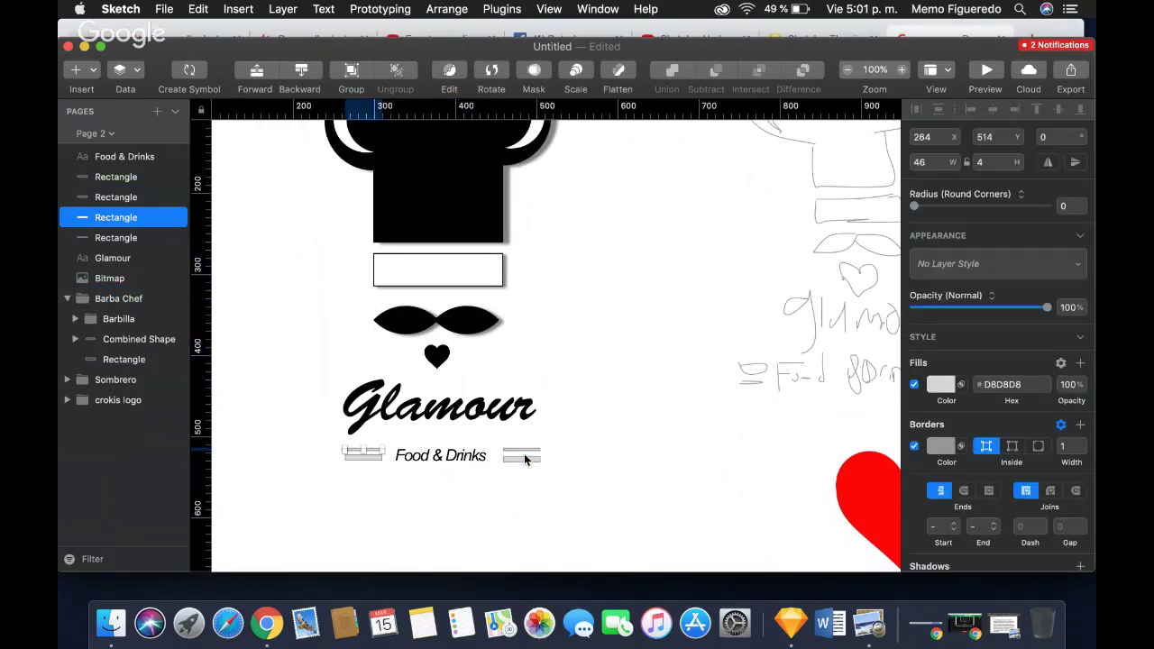
click(914, 445)
click(944, 385)
drag(920, 397, 918, 499)
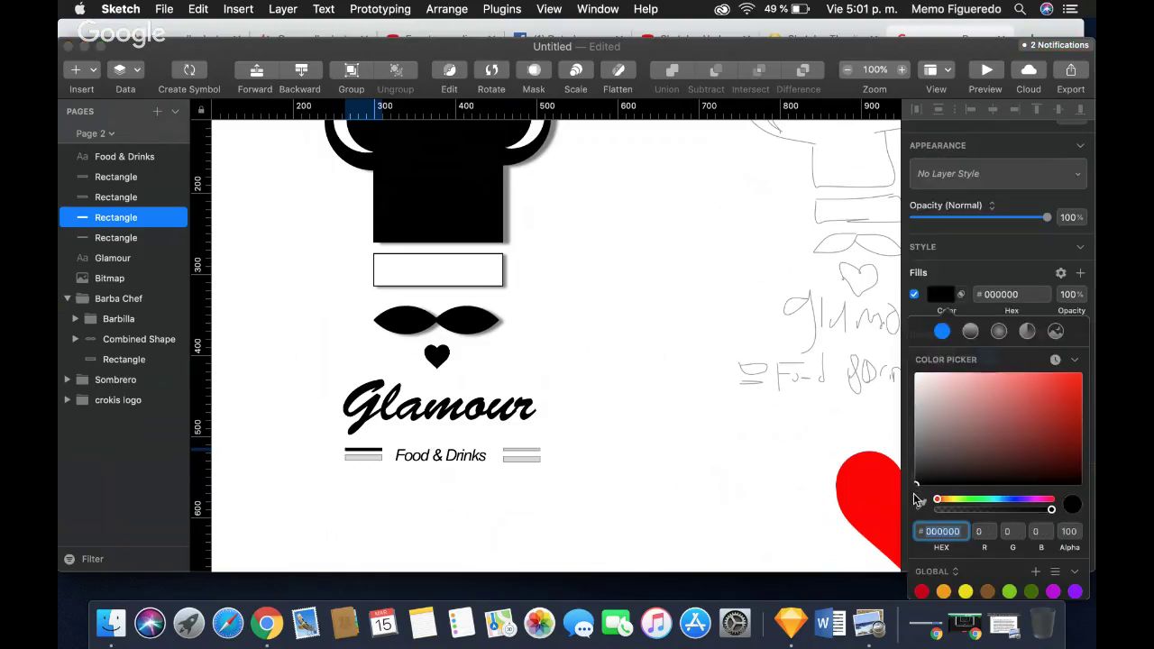
click(916, 312)
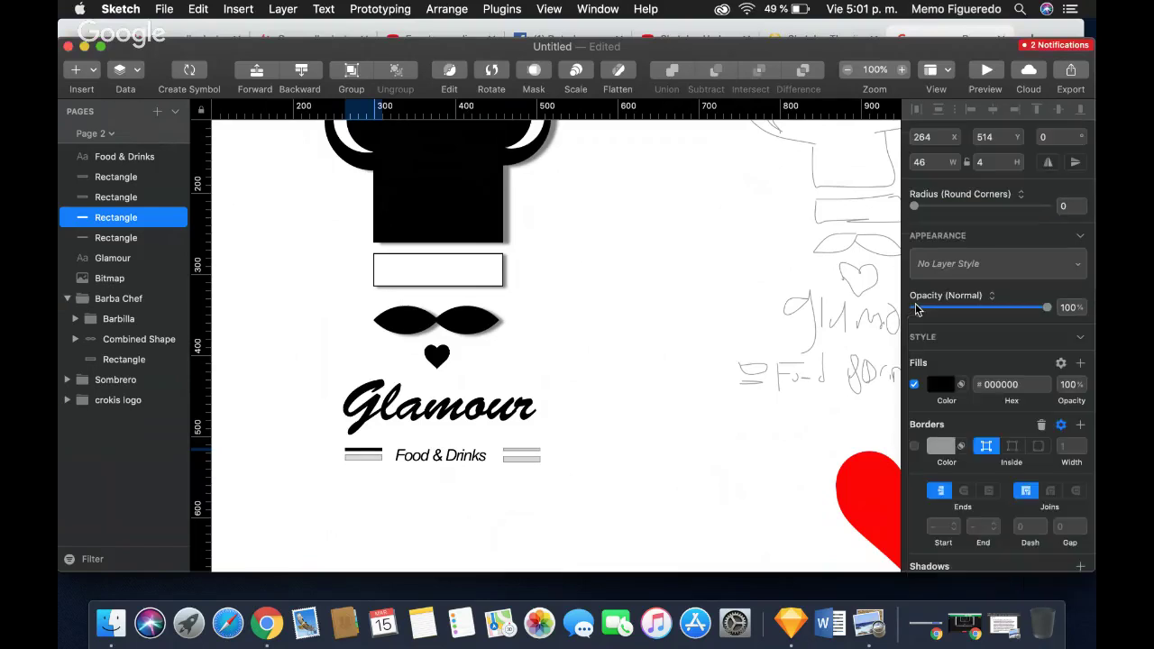
Turn off the border of the thick bar left of the tagline and fill it black (#000000).
click(365, 460)
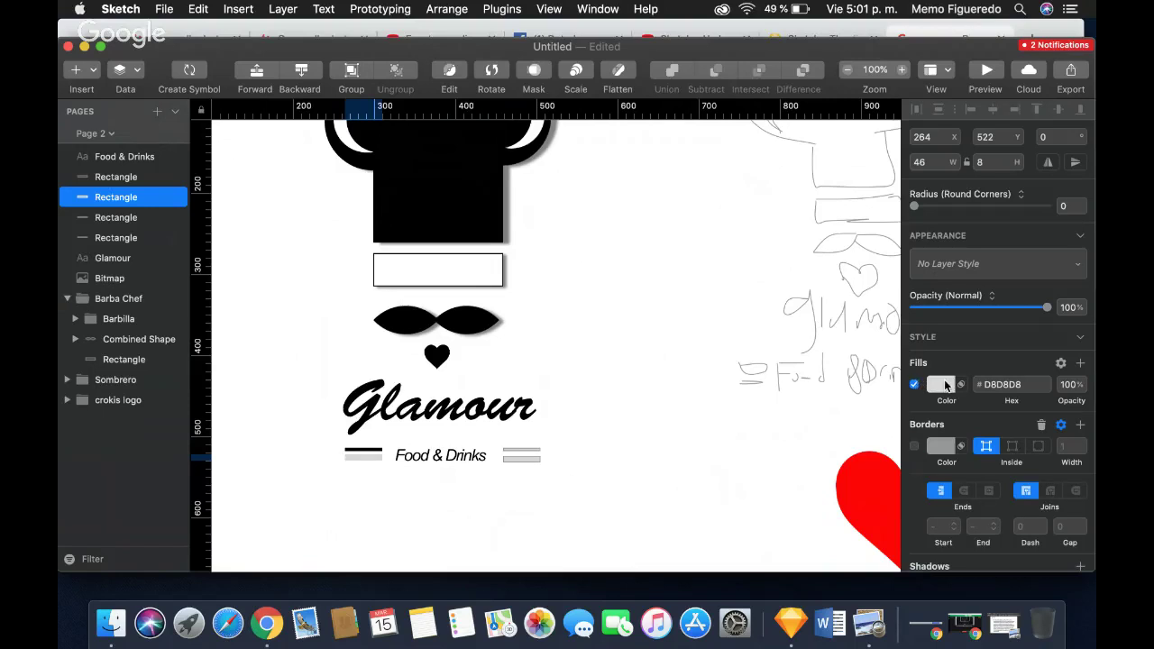
click(940, 384)
click(916, 479)
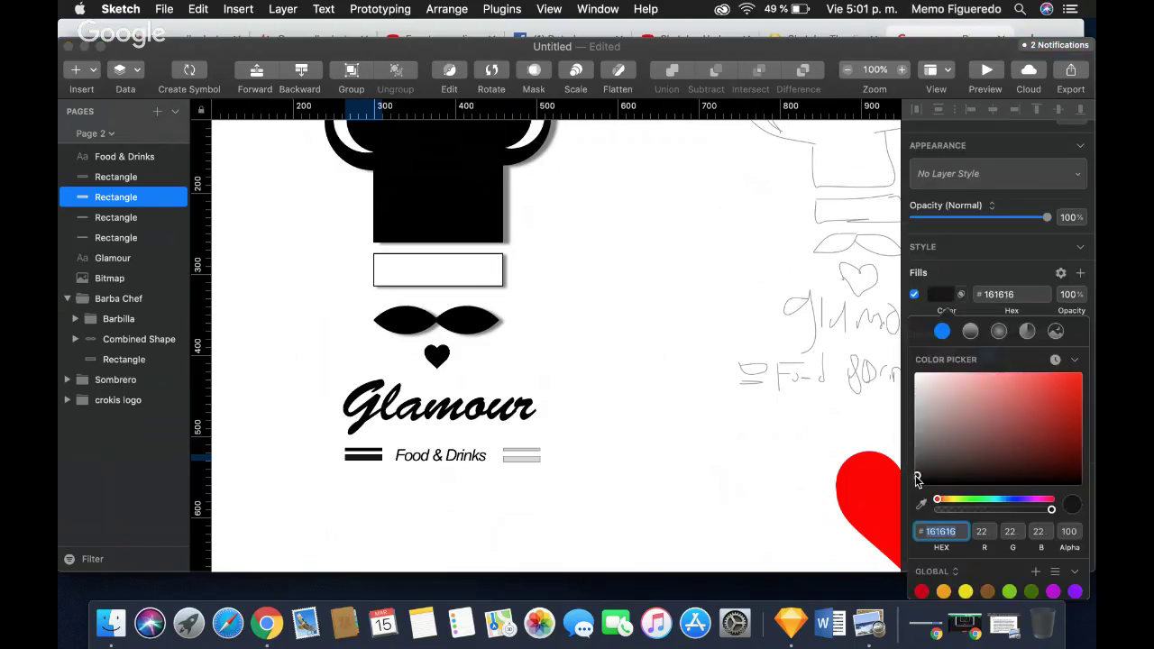
drag(916, 479, 915, 484)
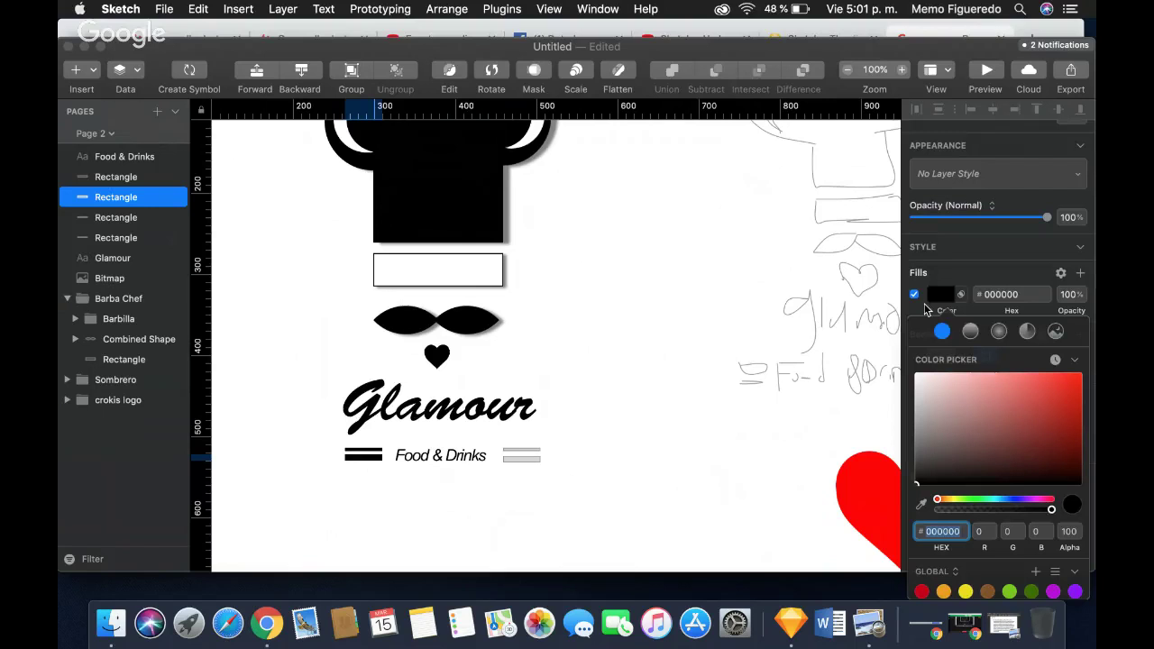
click(933, 302)
Turn off the border of the thin bar right of the tagline and set its fill to black (#000000).
click(517, 453)
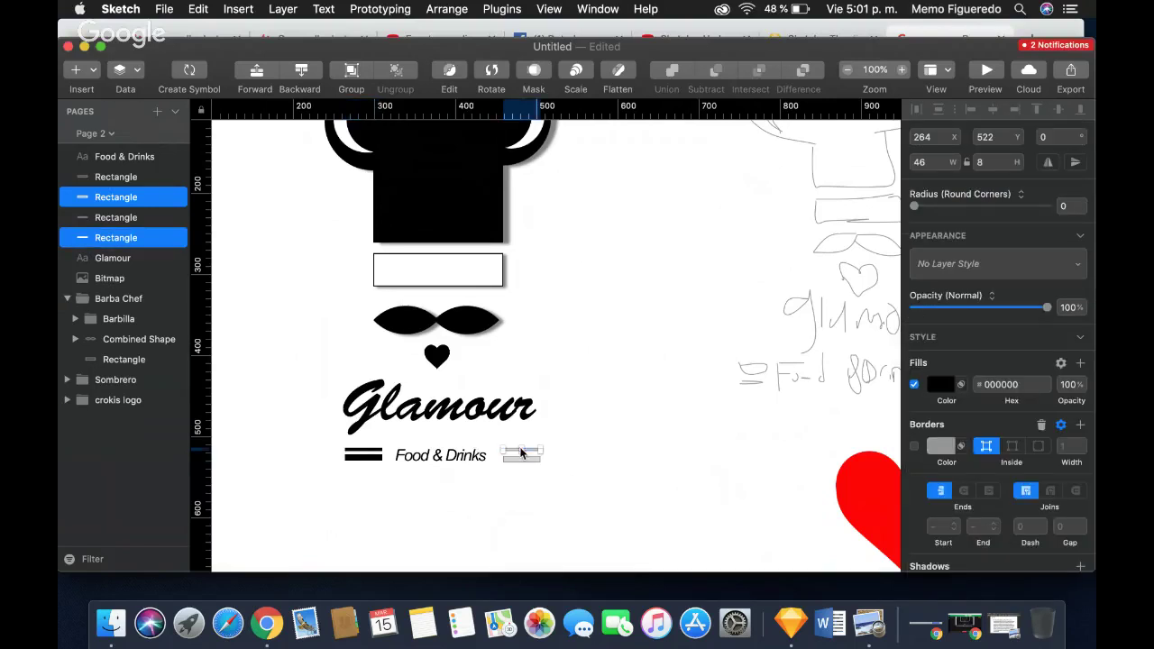
click(914, 446)
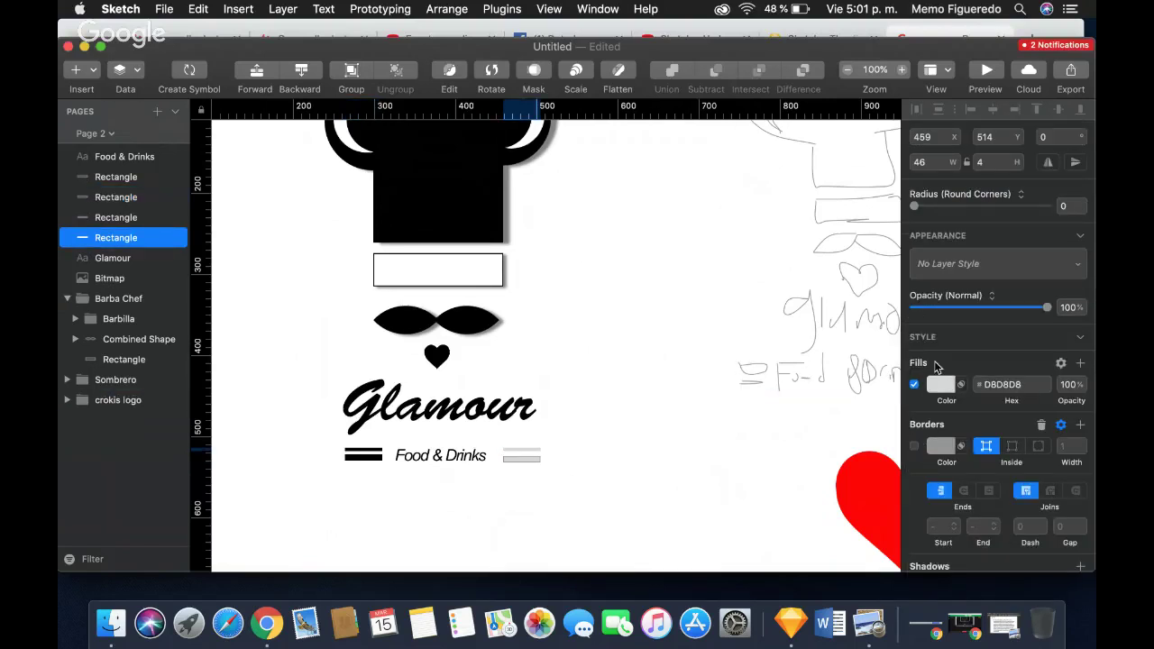
click(944, 388)
text(000000)
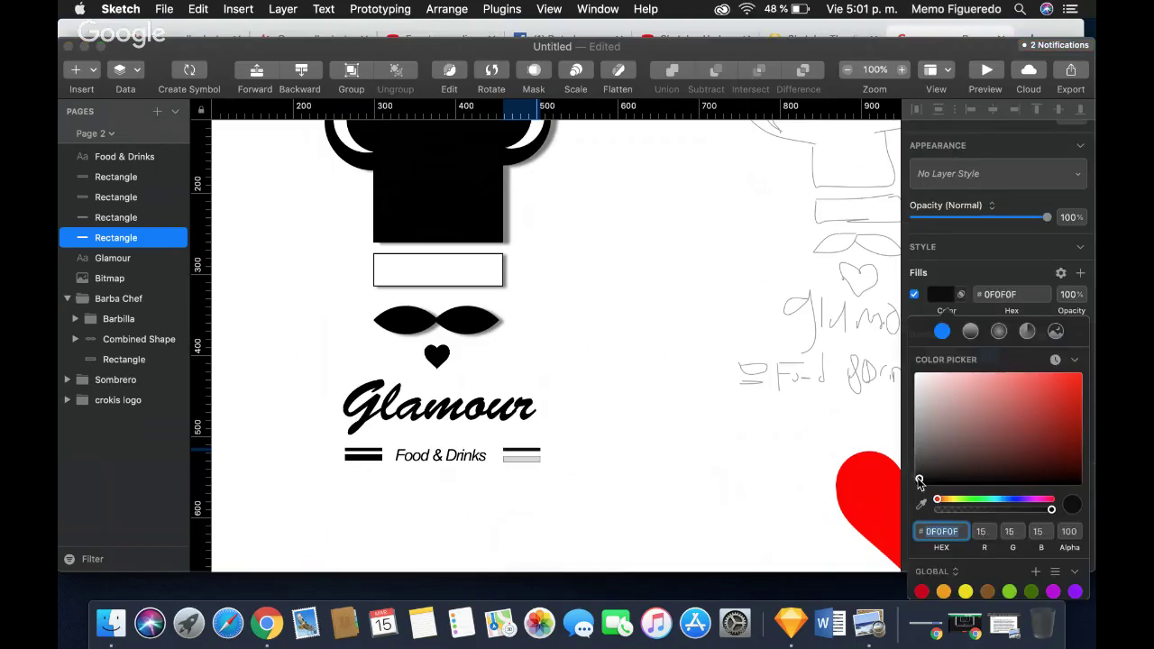
click(938, 309)
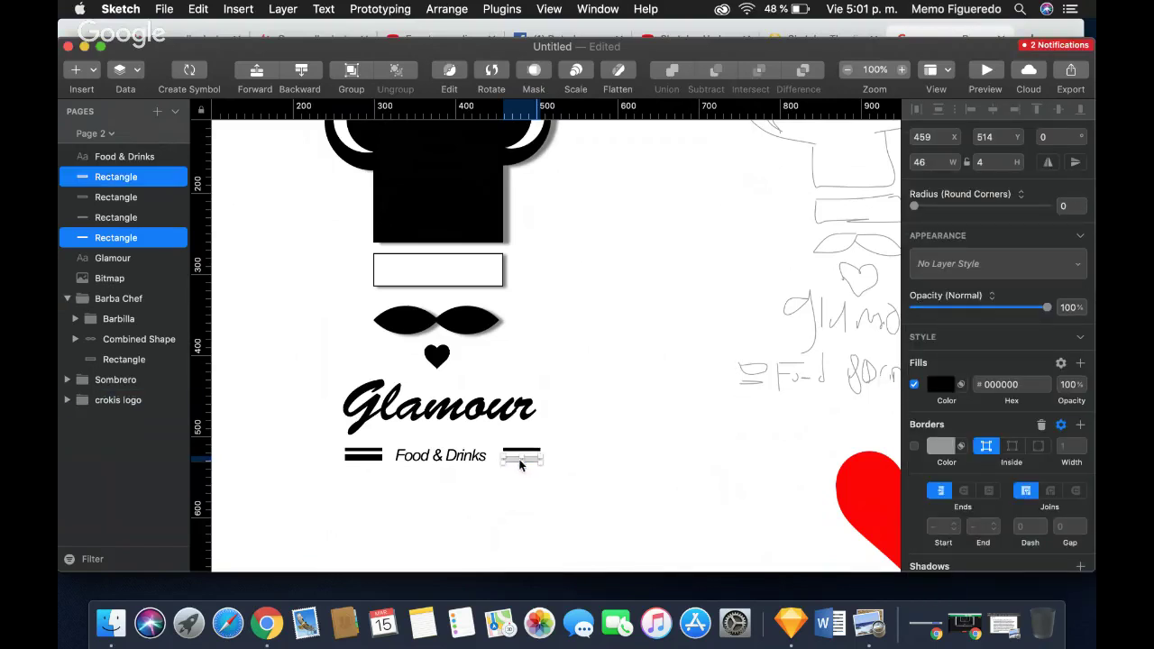
Remove the border from the thick bar right of the tagline and make its fill black (#000000).
click(521, 456)
click(914, 445)
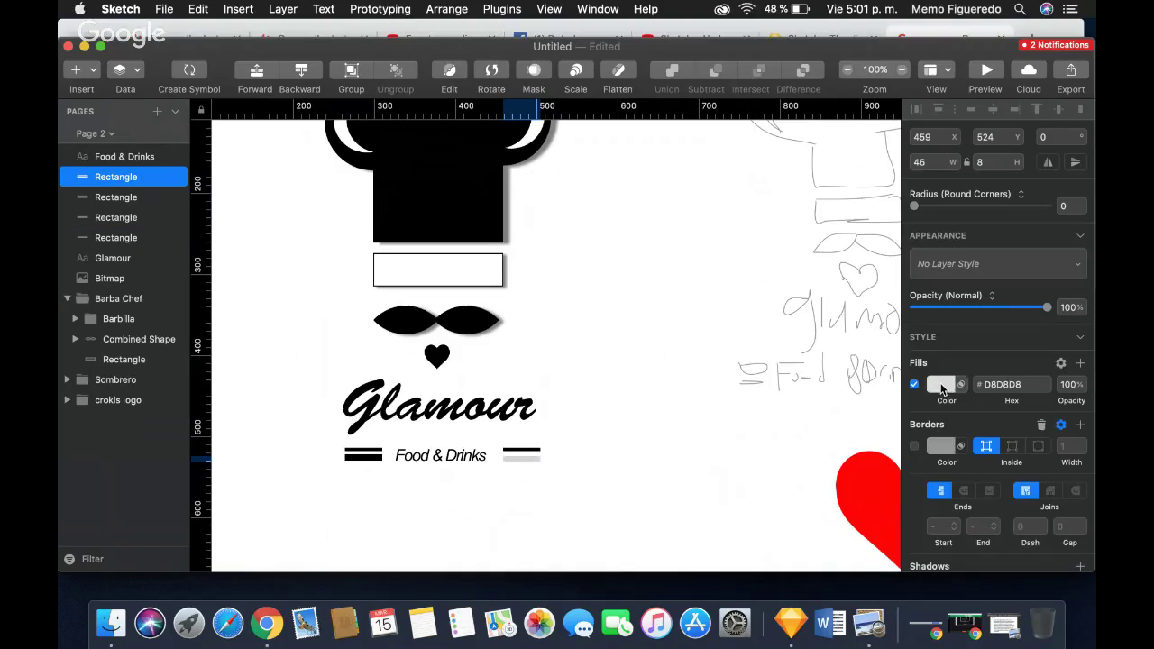
click(941, 384)
click(922, 483)
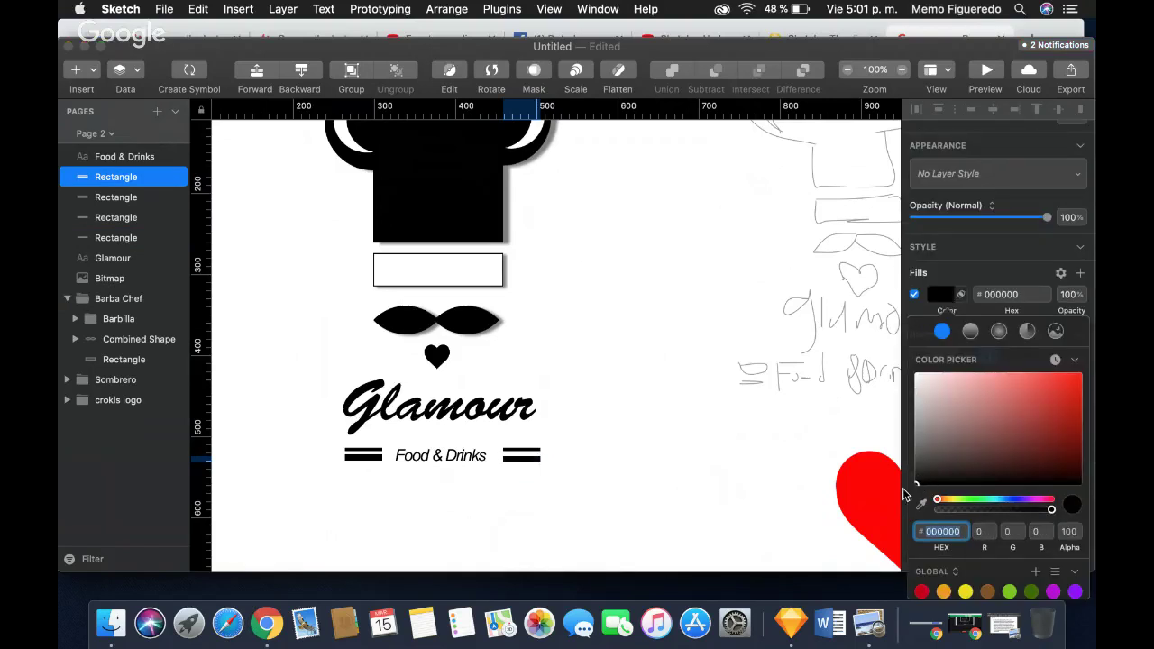
click(920, 313)
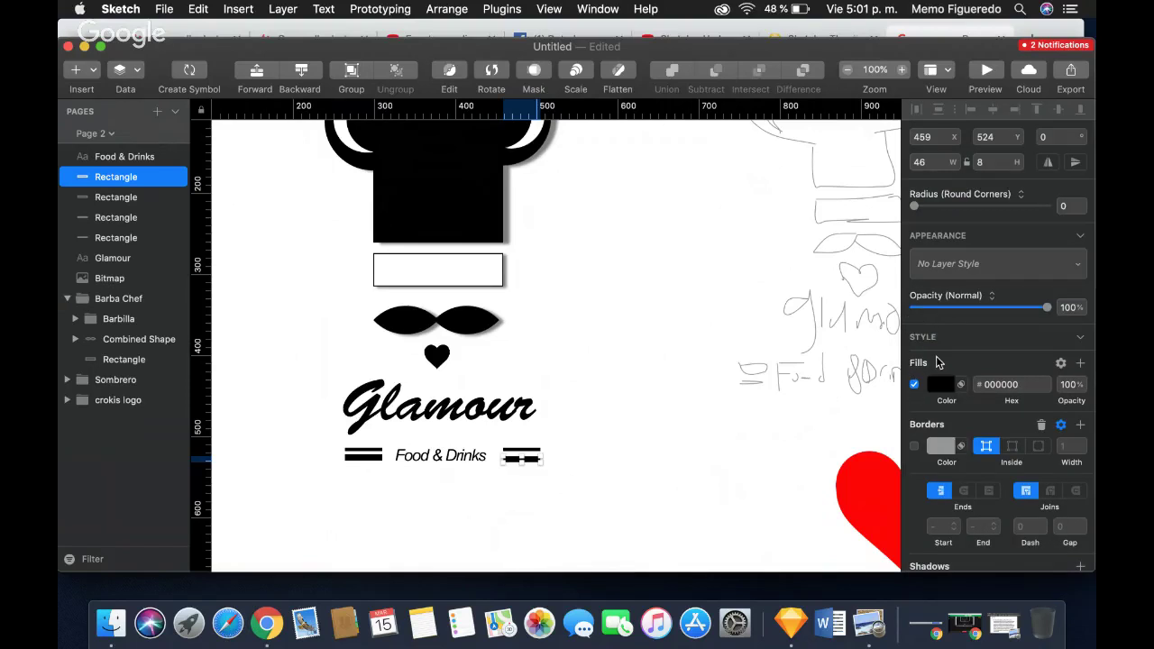
Collapse the style and text settings of the Glamour wordmark, leaving nothing selected.
click(481, 412)
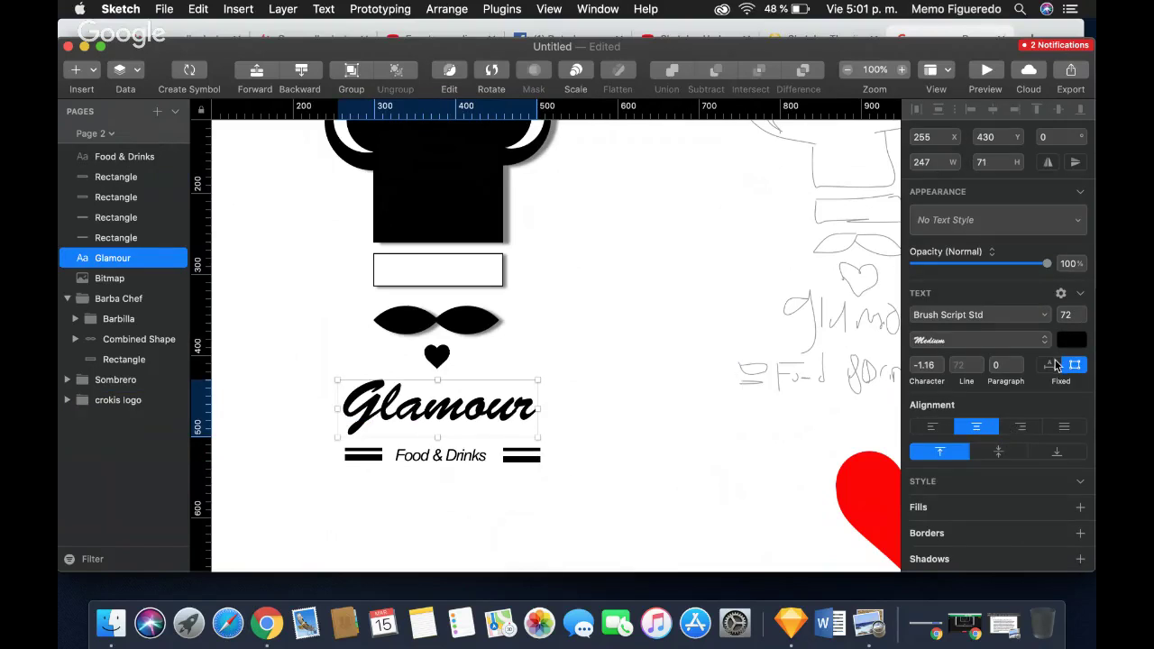
scroll(1064, 424, down, 3)
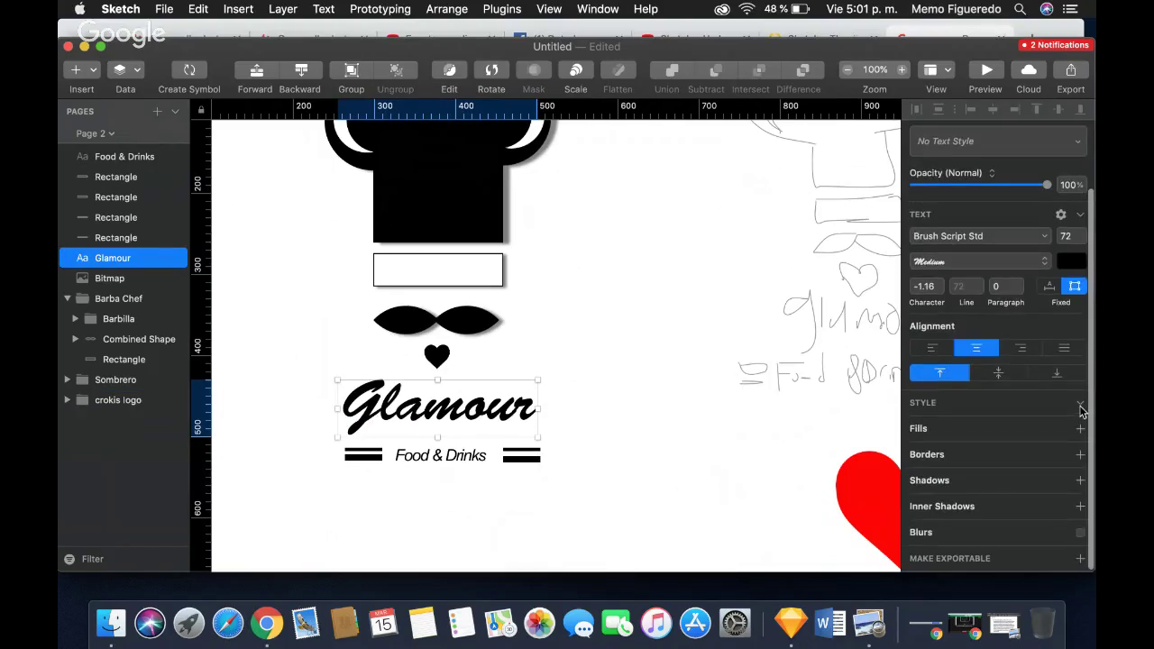
click(1080, 405)
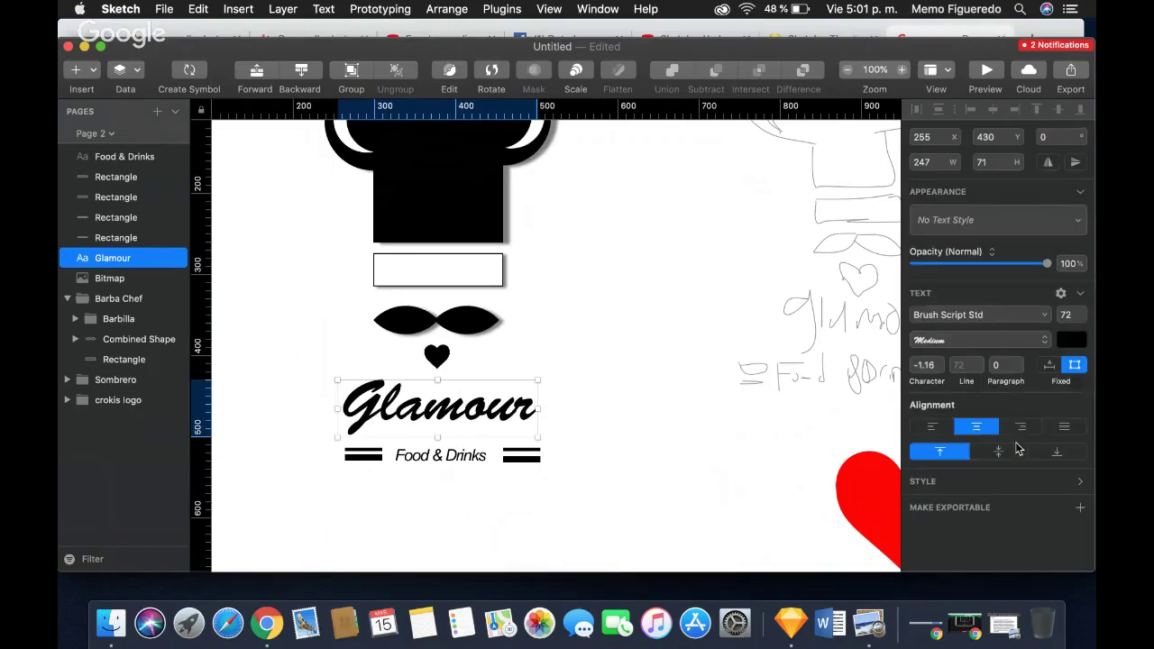
click(1081, 293)
click(637, 379)
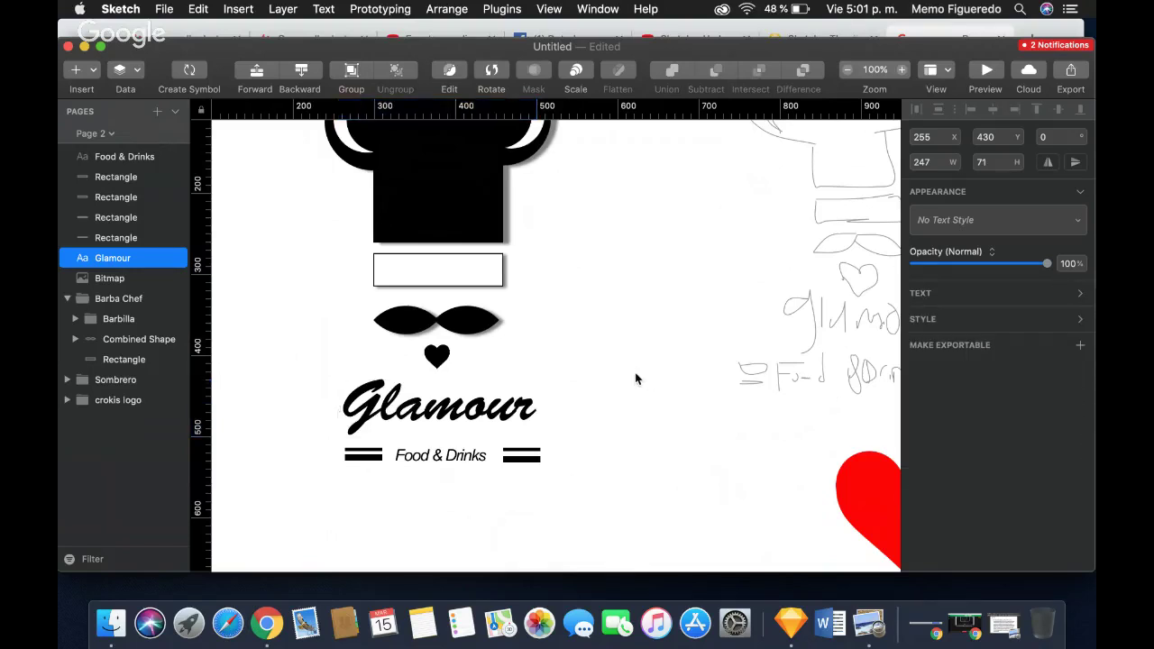
Compare the whole logo with the hand-drawn sketch beside it at 50% zoom.
scroll(637, 379, up, 4)
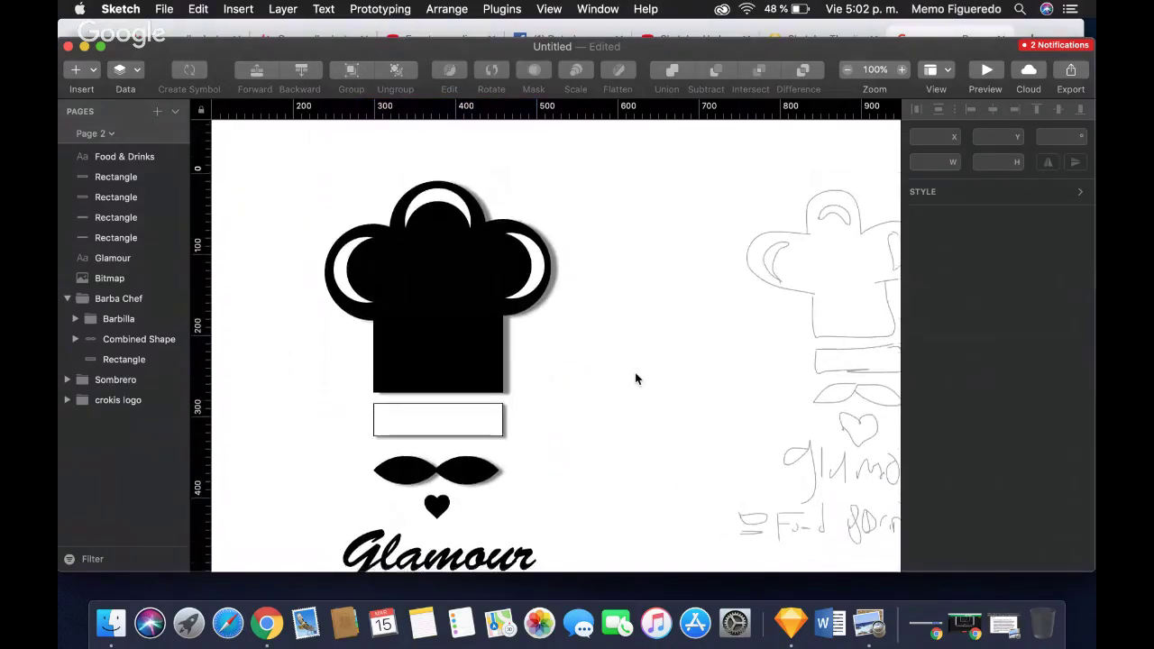
scroll(637, 379, down, 3)
click(856, 345)
click(706, 321)
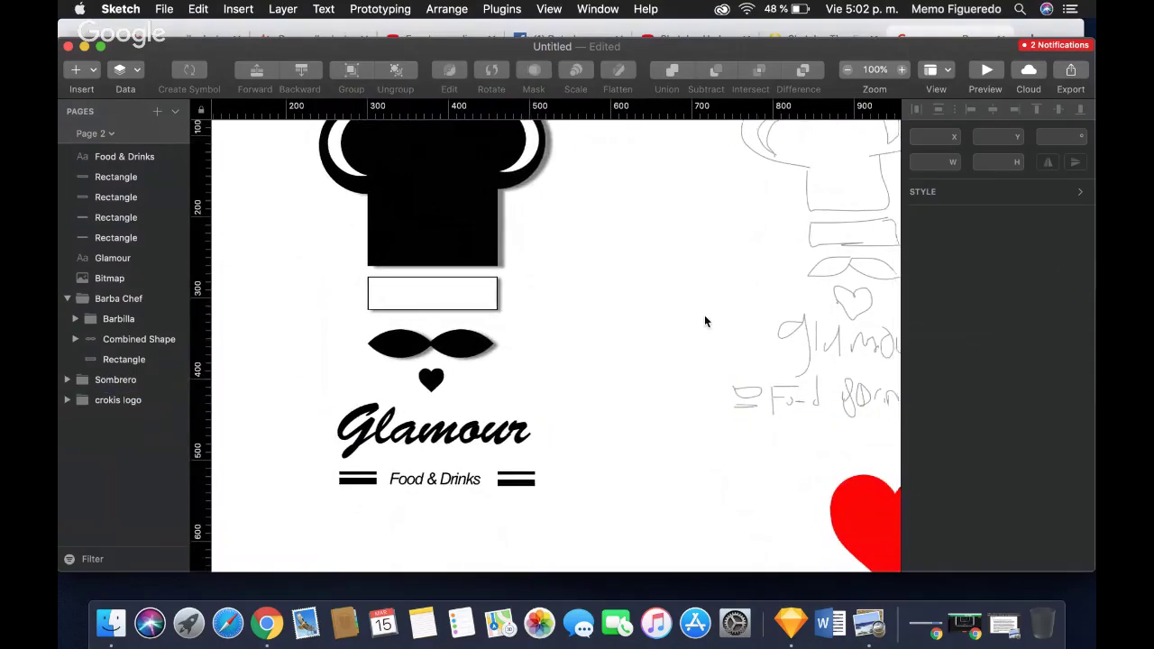
scroll(706, 322, up, 2)
scroll(707, 322, right, 5)
scroll(705, 321, up, 2)
scroll(706, 321, left, 1)
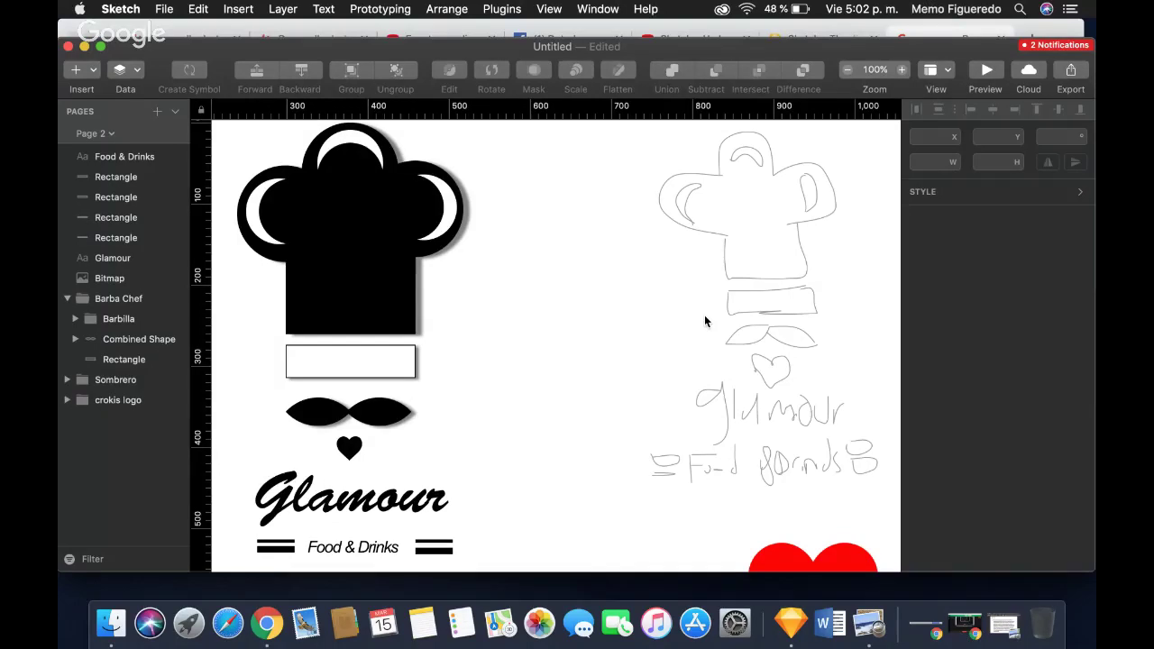
click(848, 71)
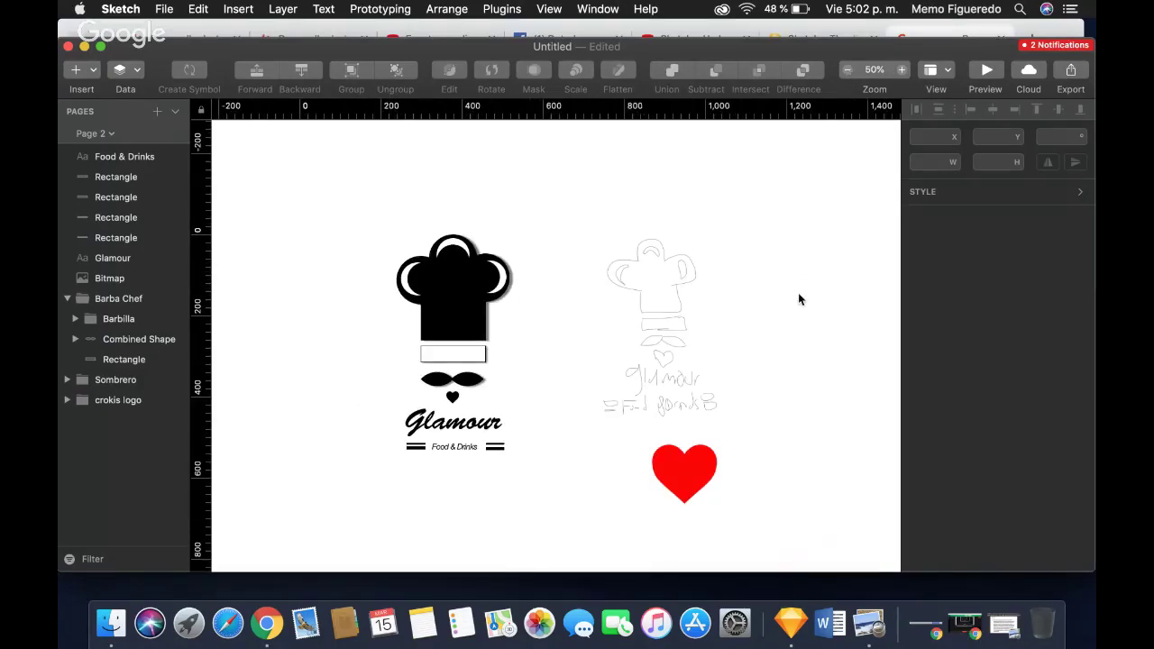
scroll(819, 314, right, 1)
scroll(820, 314, right, 2)
click(676, 313)
click(560, 352)
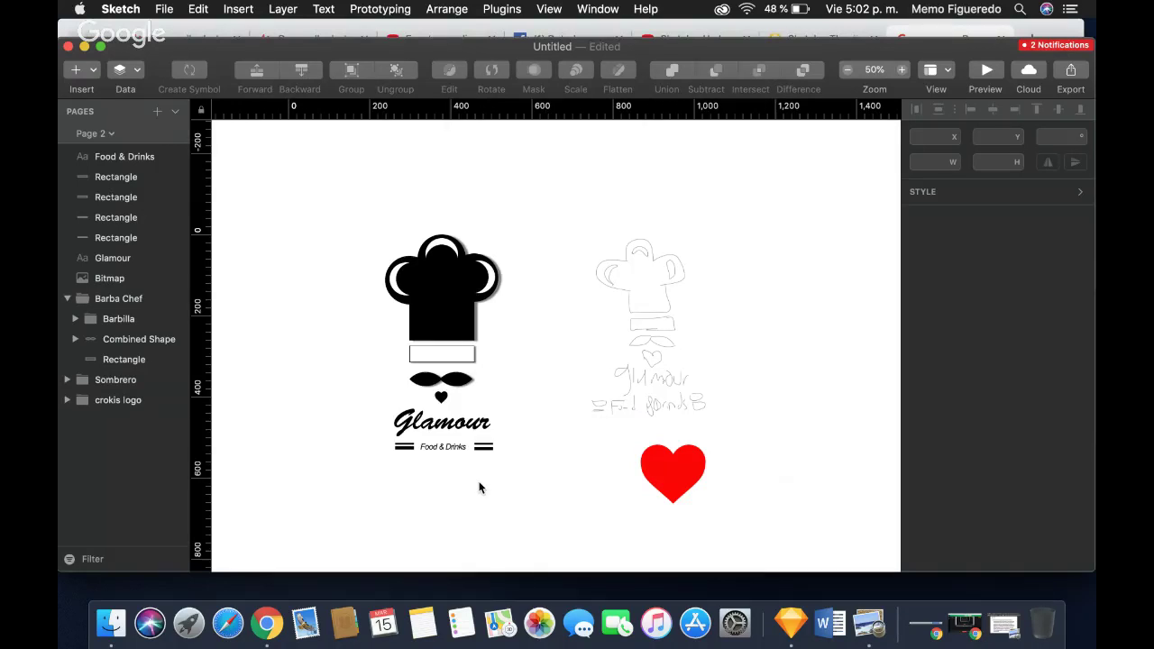
Group the Glamour wordmark, the Food & Drinks tagline and its four bars.
click(102, 259)
shift+click(107, 238)
shift+click(109, 217)
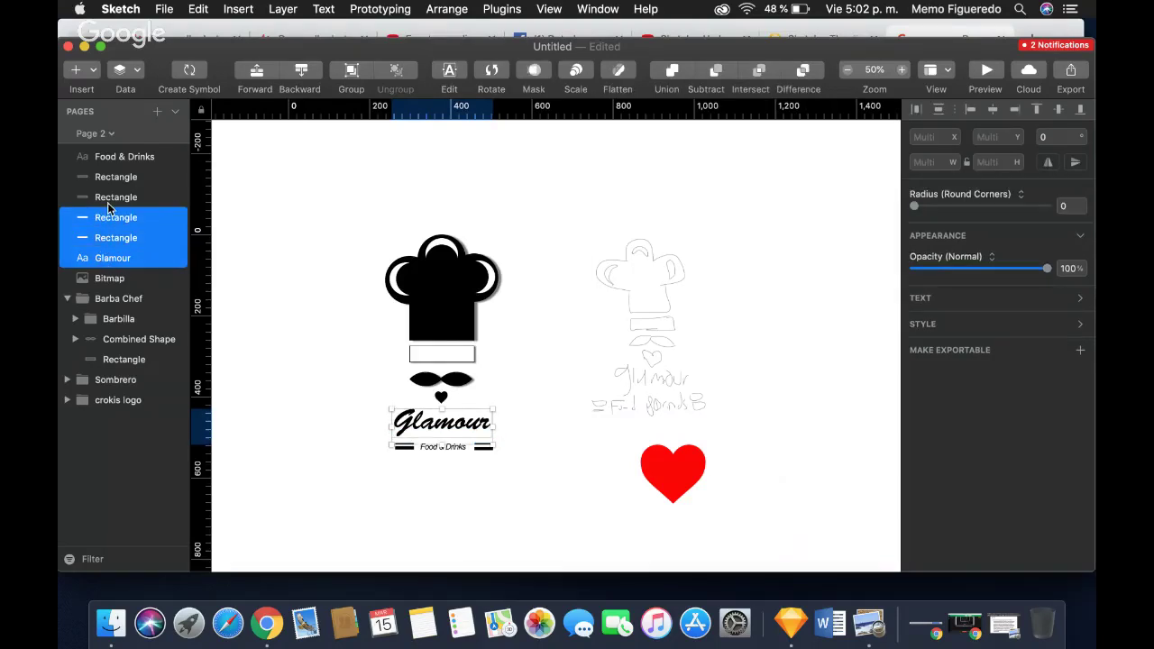
shift+click(109, 197)
shift+click(113, 178)
shift+click(114, 161)
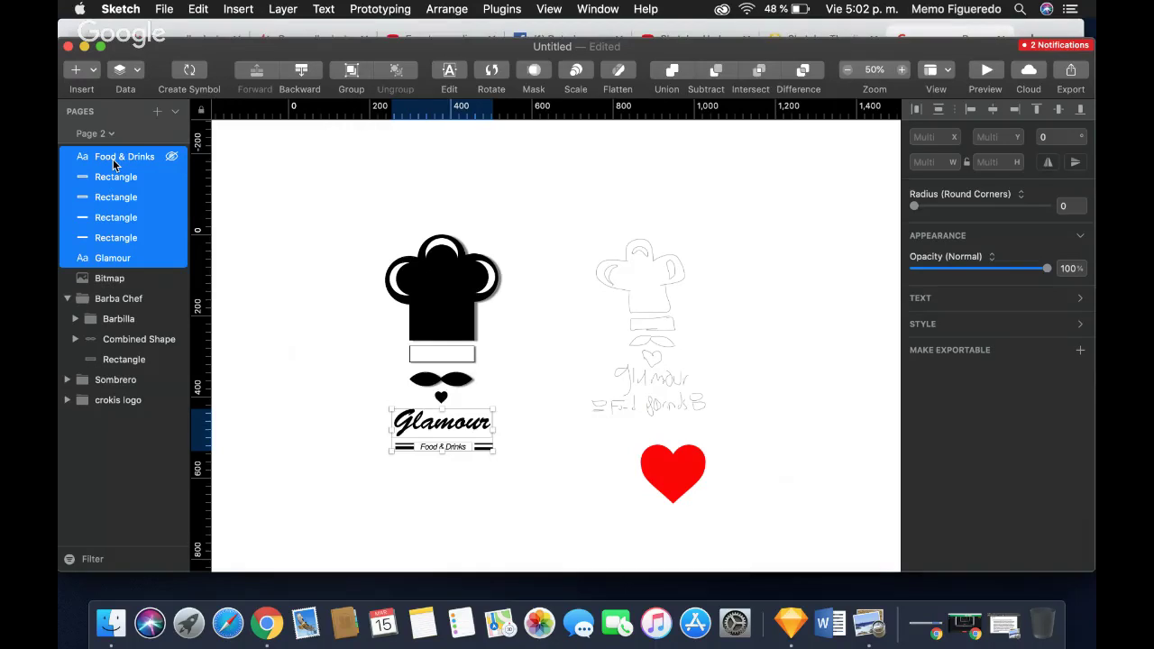
key(super+g)
Rename the group holding the wordmark and tagline as Texto.
double_click(112, 157)
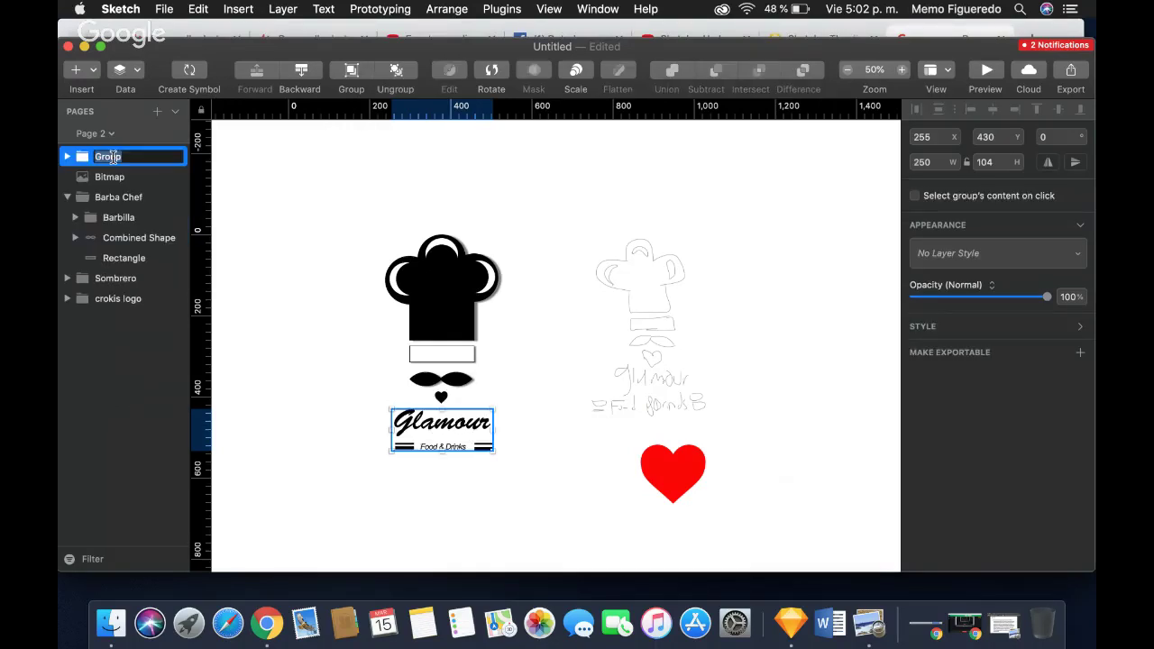
text(Texto)
key(Return)
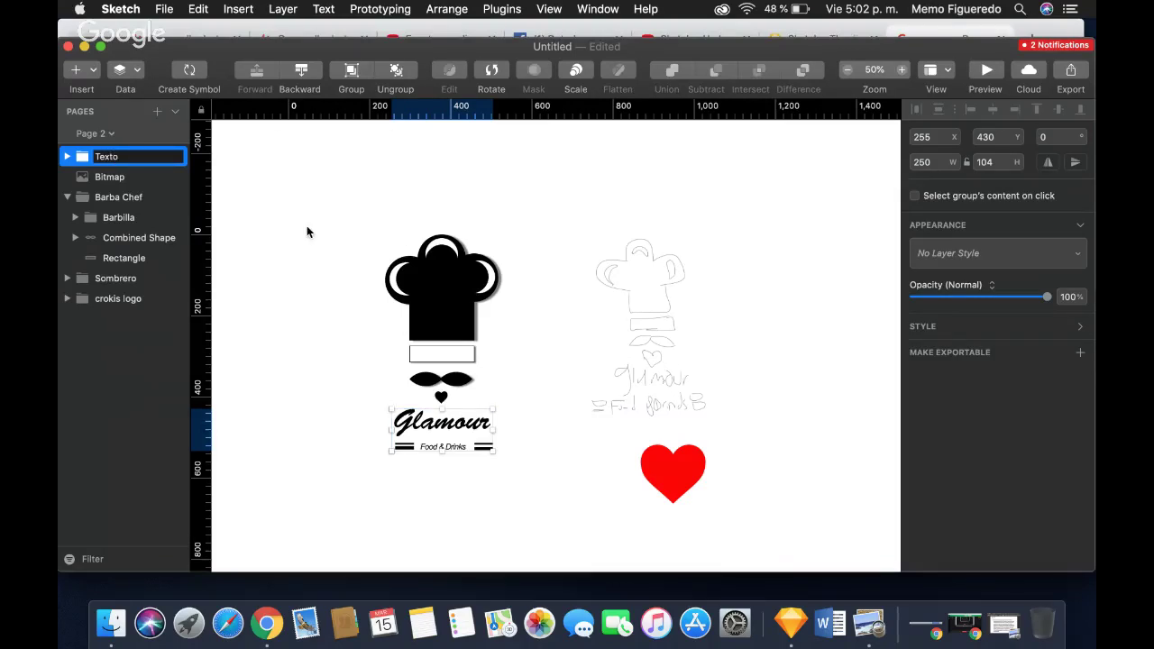
click(306, 233)
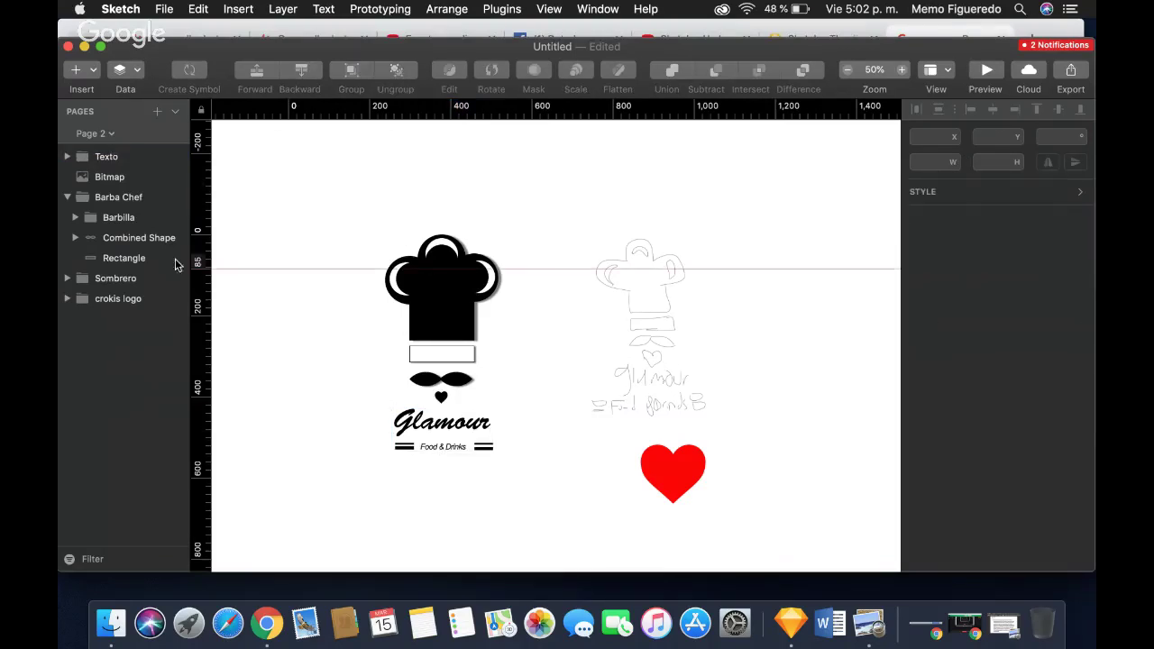
Check the contents of the Barba Chef group, including Barbilla and the moustache shape, and collapse the group.
click(75, 219)
click(75, 219)
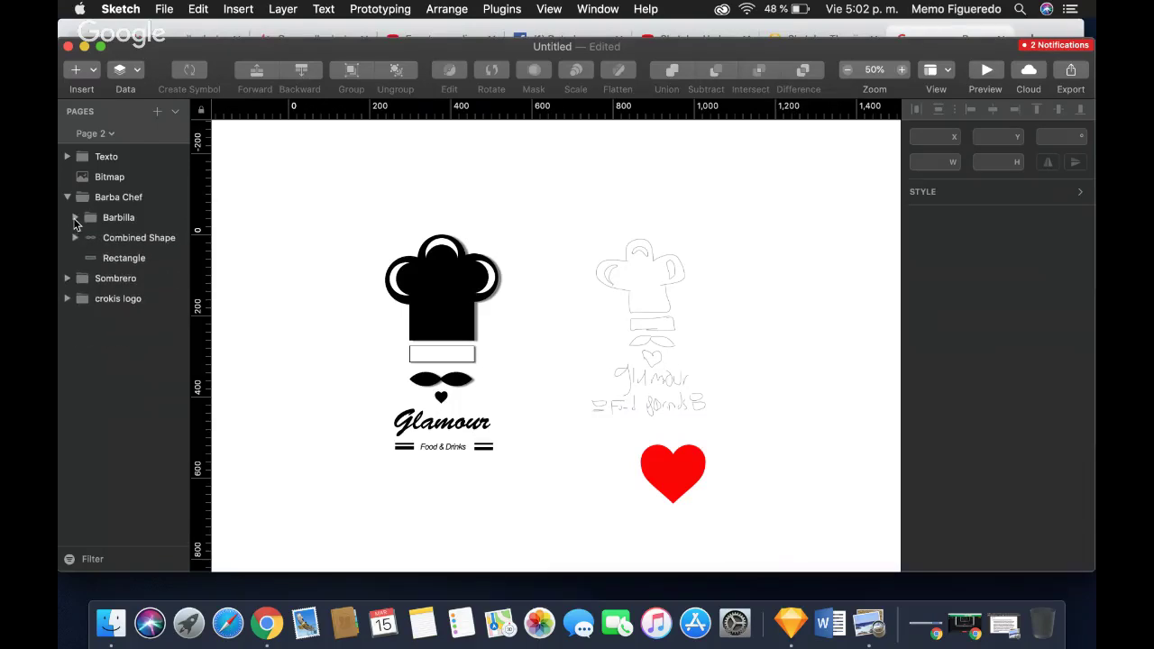
click(75, 238)
click(76, 238)
click(123, 244)
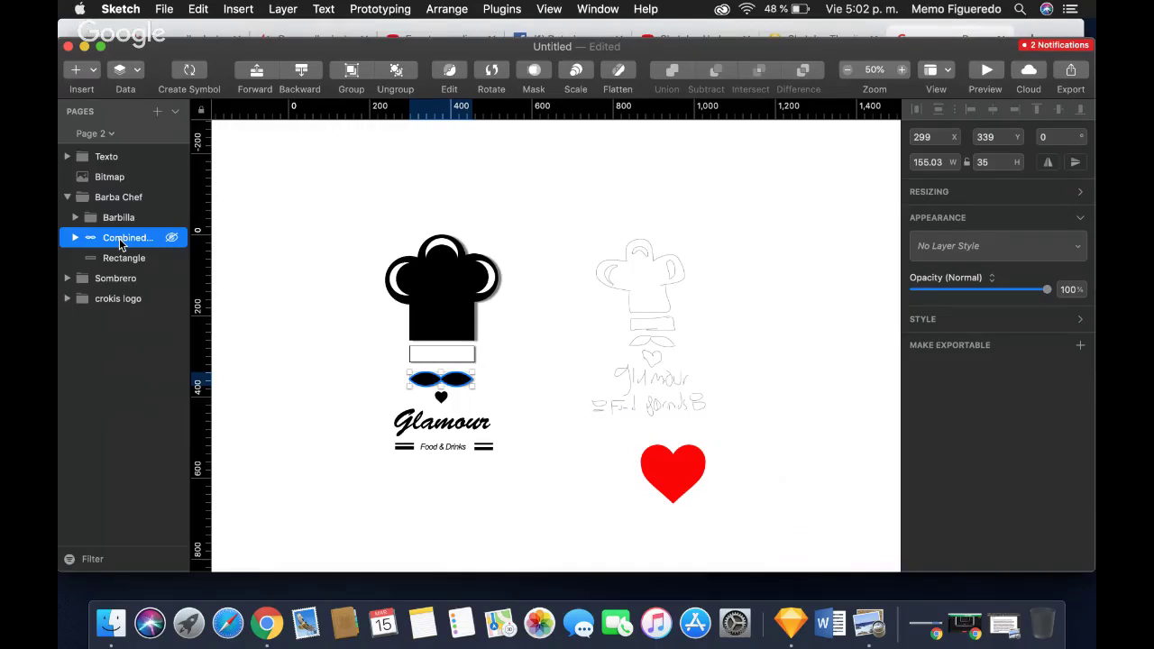
click(66, 198)
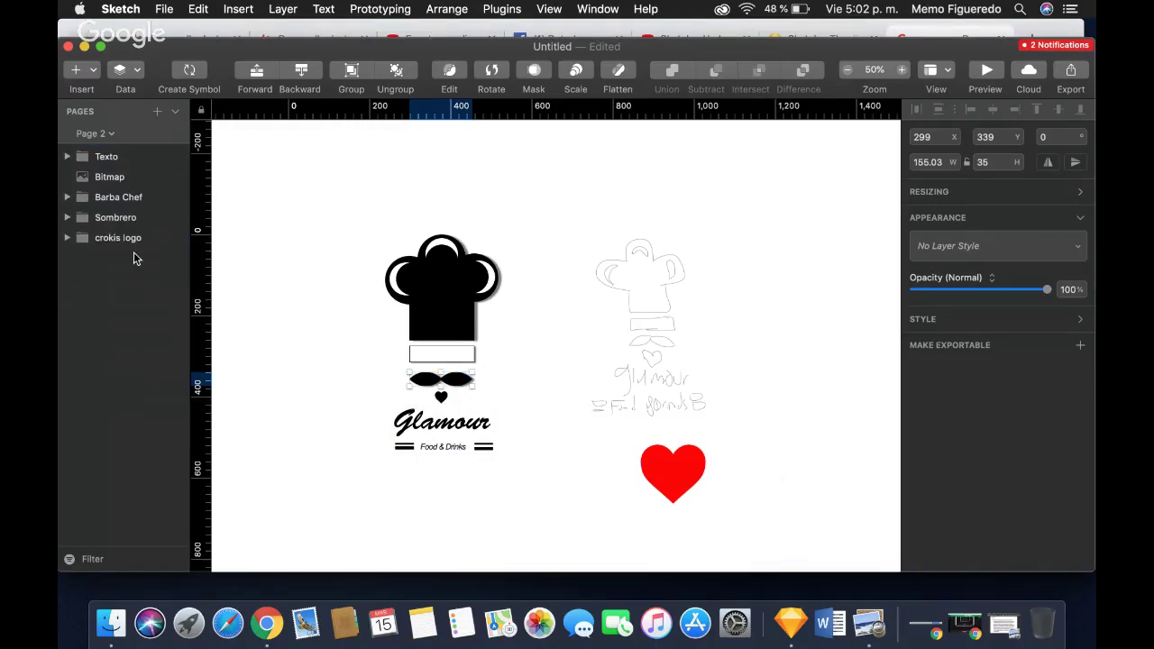
Group the Sombrero, Barba Chef and Texto groups together, leaving out the sketch and the red heart bitmap.
click(122, 240)
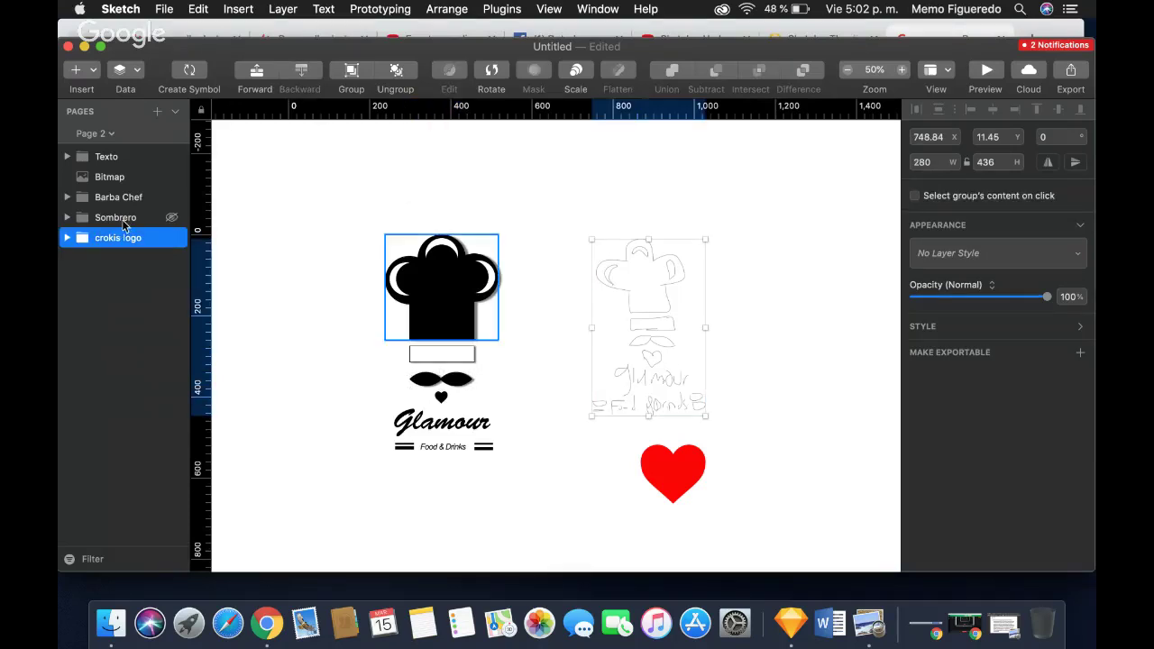
click(124, 224)
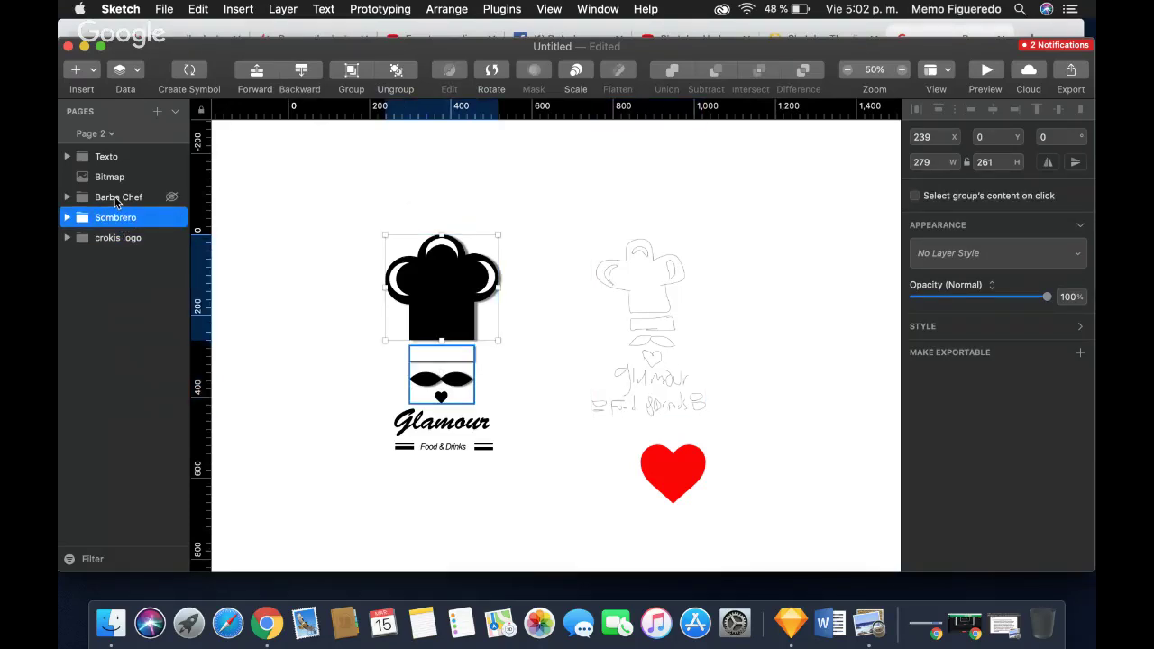
super+click(117, 201)
super+click(110, 159)
key(super+g)
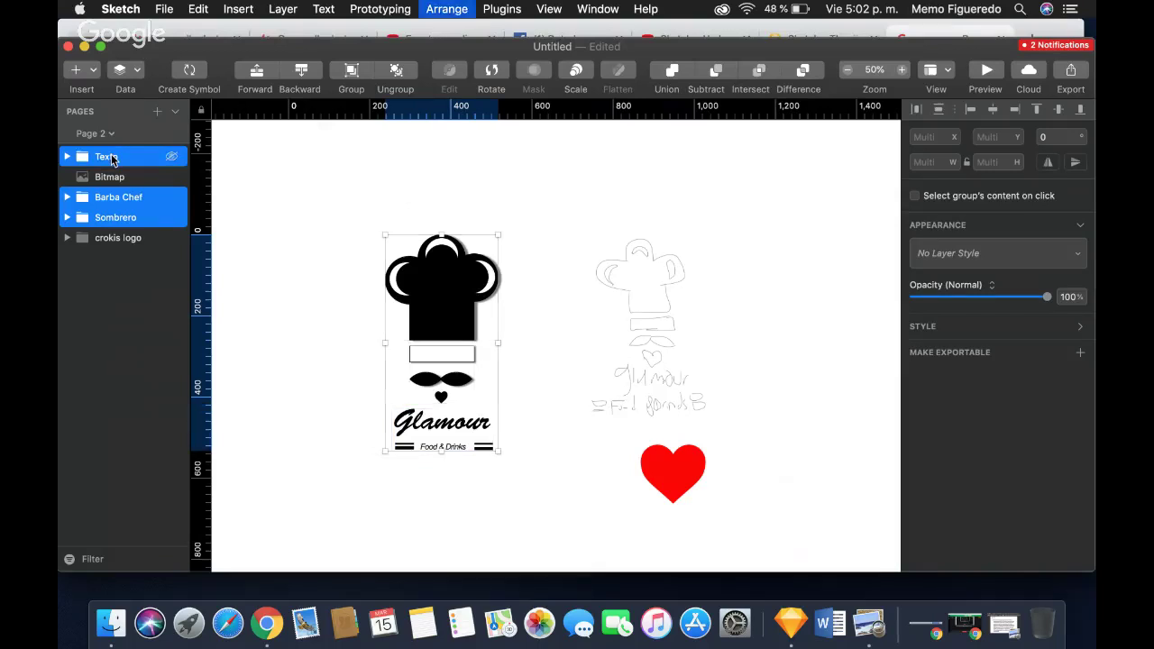
Rename the group holding the Sombrero, Barba Chef and Texto groups as Logo Glamour.
double_click(108, 177)
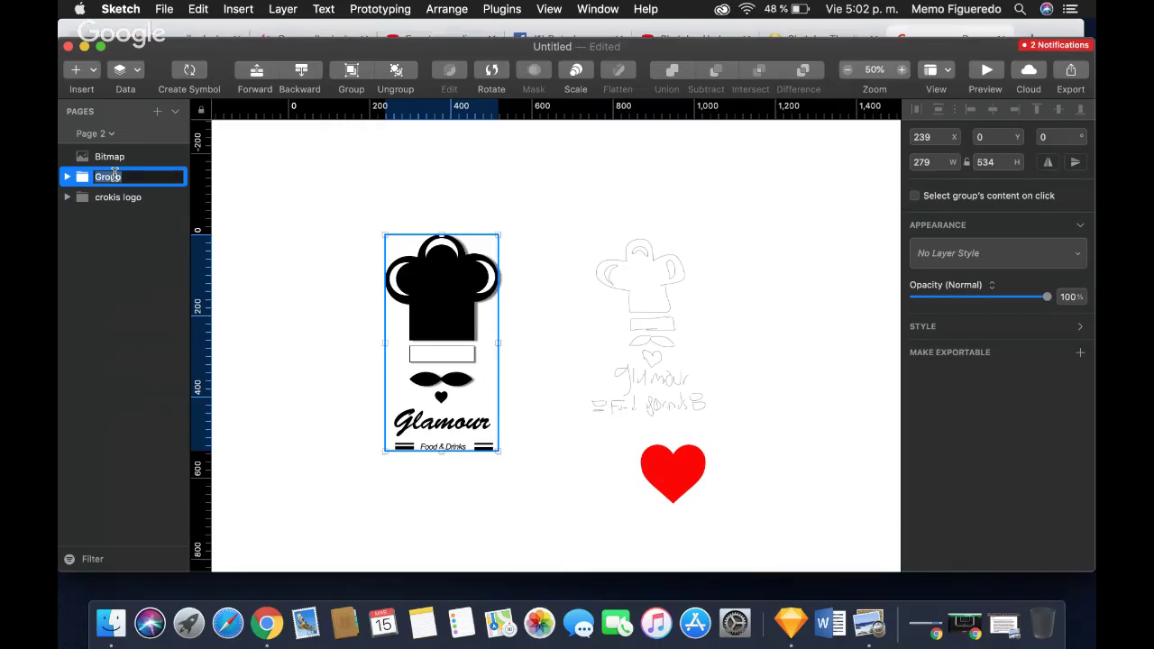
text(LogoGrlanour)
key(Return)
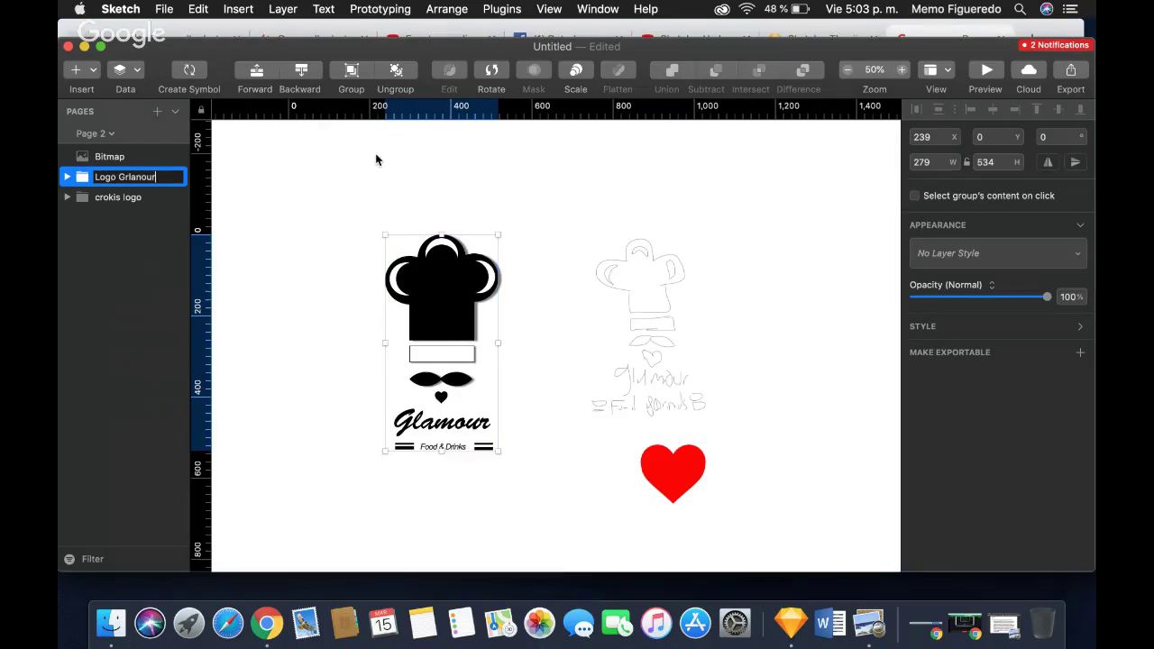
key(BackSpace)
key(BackSpace)
key(BackSpace)
key(BackSpace)
key(BackSpace)
key(BackSpace)
key(BackSpace)
text(lamour)
key(Return)
Move the Logo Glamour group up and to the left, to about X 184, Y -100.
click(520, 211)
mouse_move(445, 296)
mouse_down()
mouse_move(342, 264)
mouse_move(450, 245)
mouse_up()
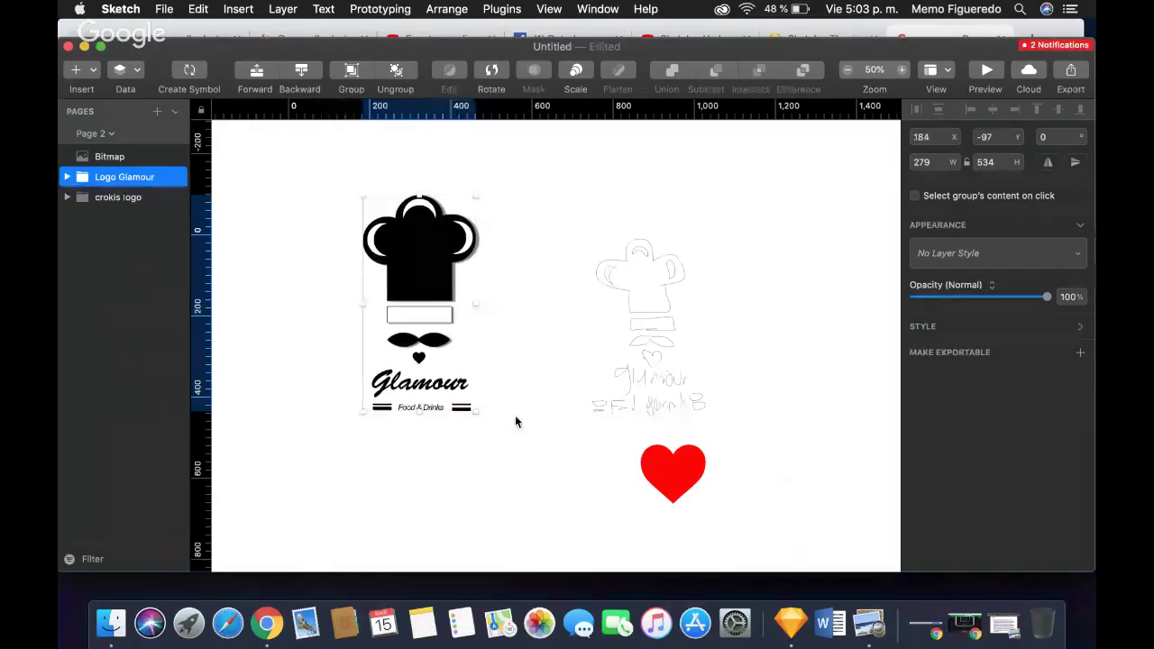
mouse_move(473, 413)
mouse_down()
mouse_move(423, 349)
mouse_move(473, 409)
mouse_up()
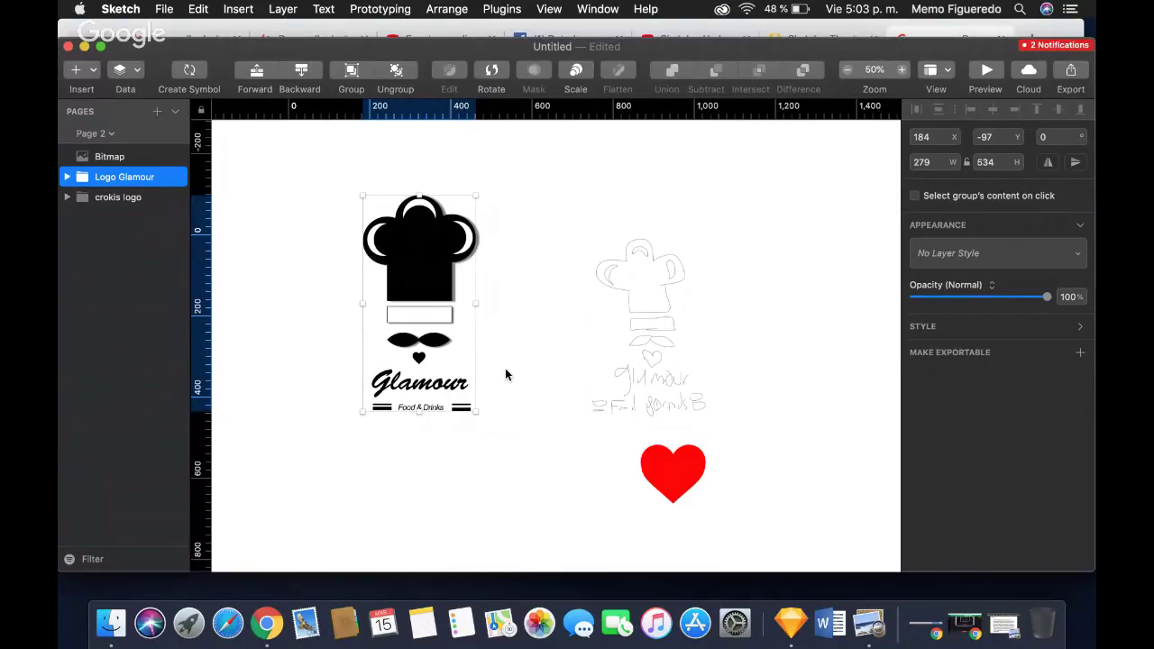
mouse_move(429, 212)
mouse_down()
mouse_move(382, 220)
mouse_move(430, 211)
mouse_up()
Move the crokis logo sketch to about X 717, Y -87 and the red heart bitmap to about X 801, Y 419.
mouse_move(647, 273)
mouse_down()
mouse_move(639, 229)
mouse_move(634, 237)
mouse_up()
drag(676, 465, 647, 425)
click(731, 420)
click(661, 438)
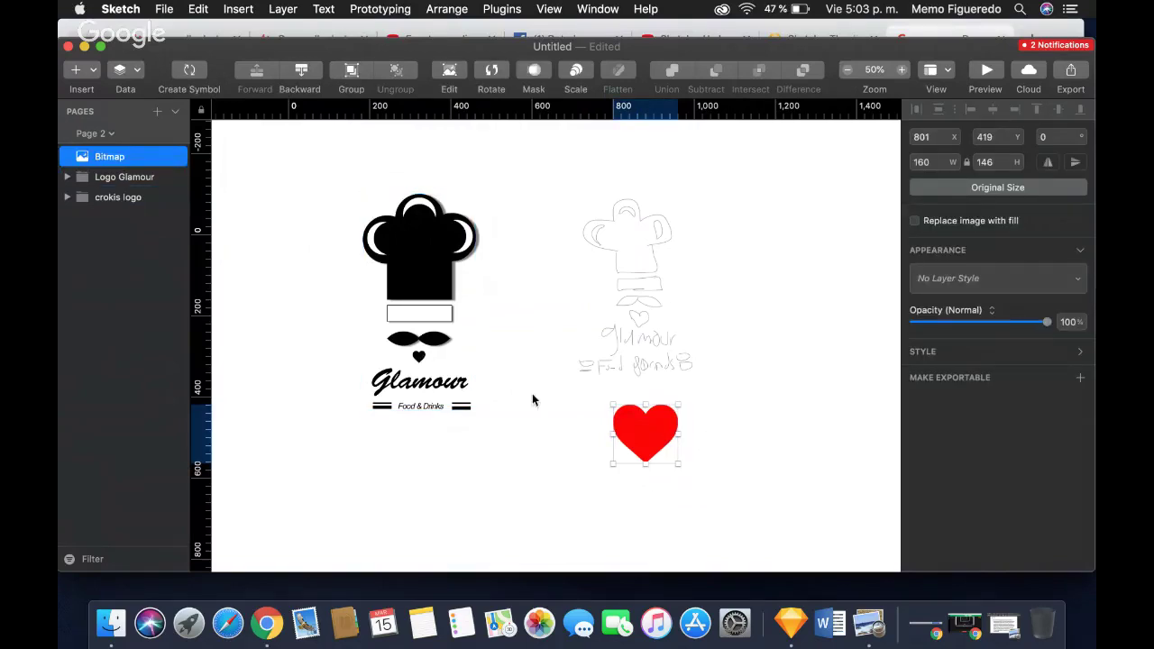
click(455, 268)
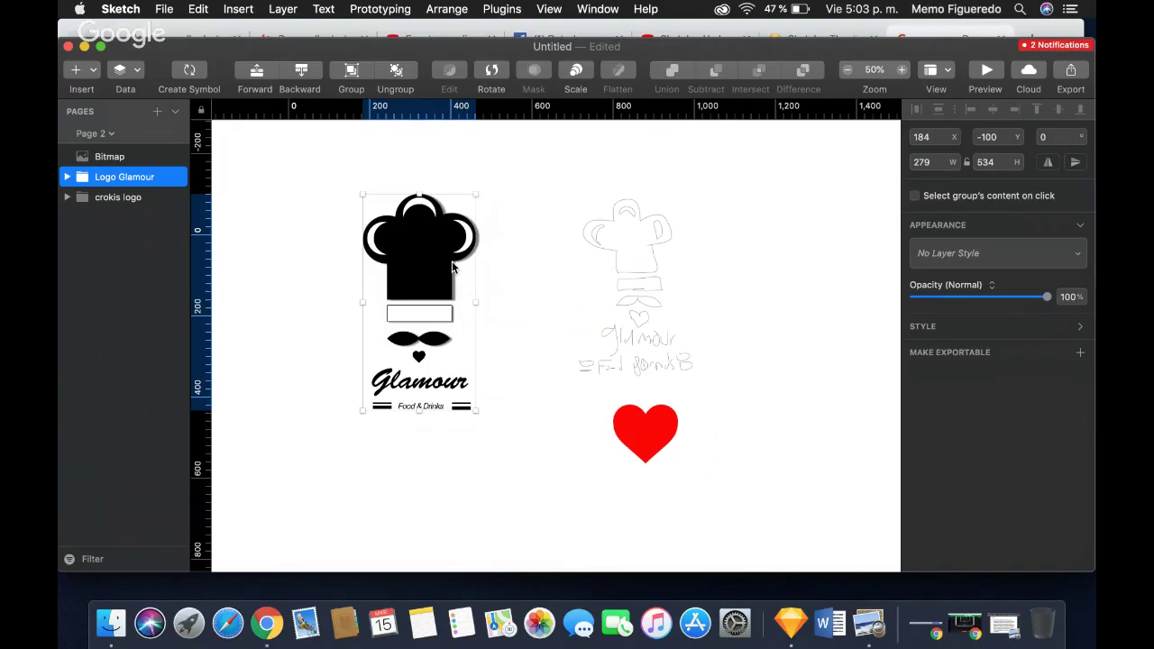
click(666, 265)
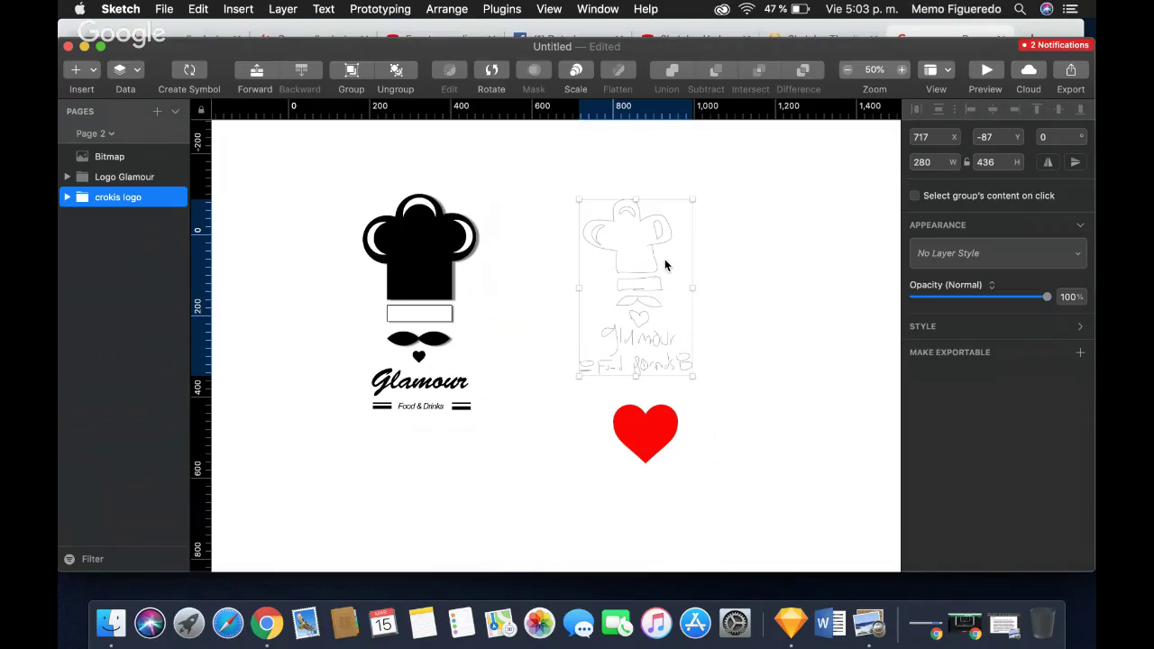
Review the union, subtraction, intersection, difference, forward and group examples on Page 1, then return to Page 2.
click(107, 135)
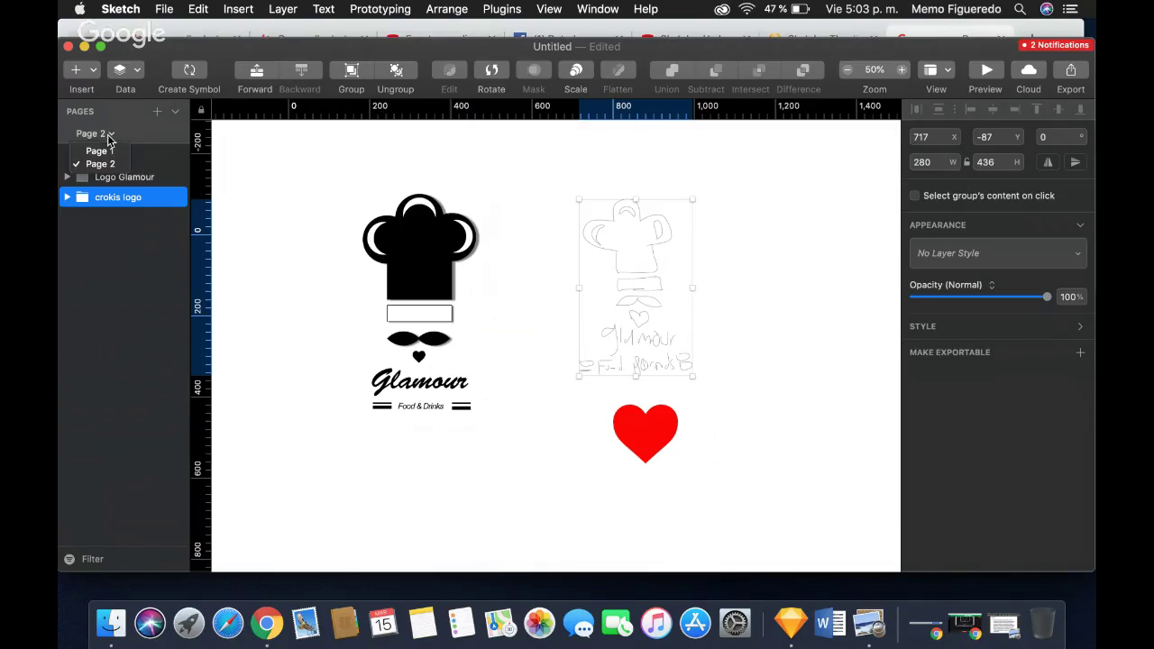
click(101, 151)
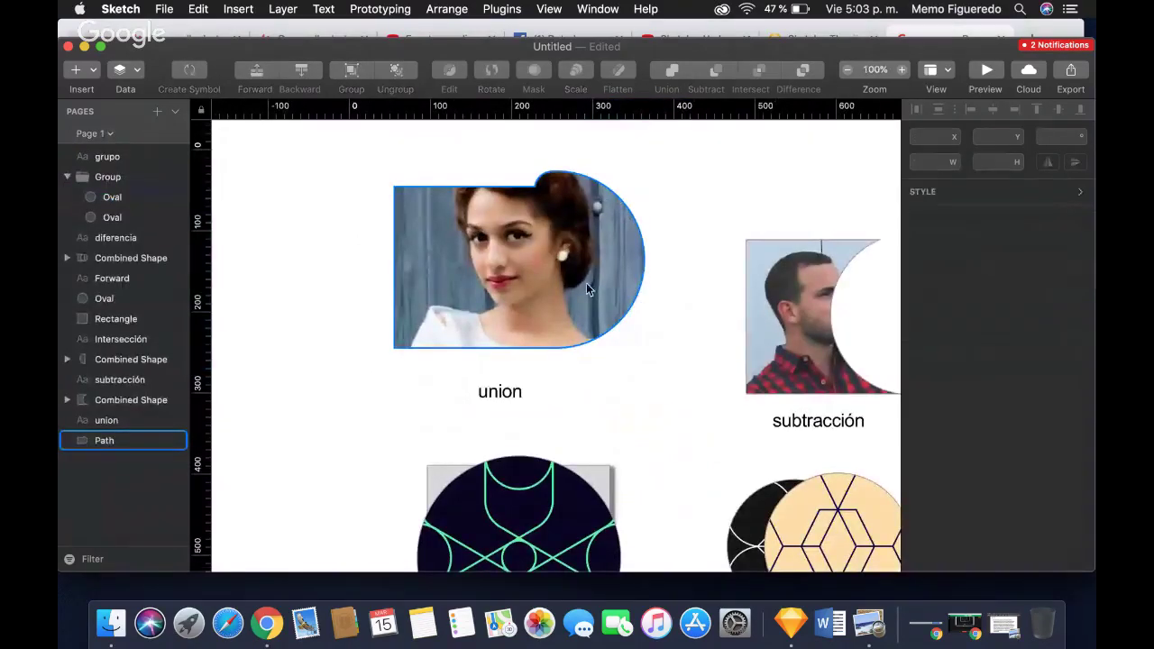
scroll(586, 287, right, 10)
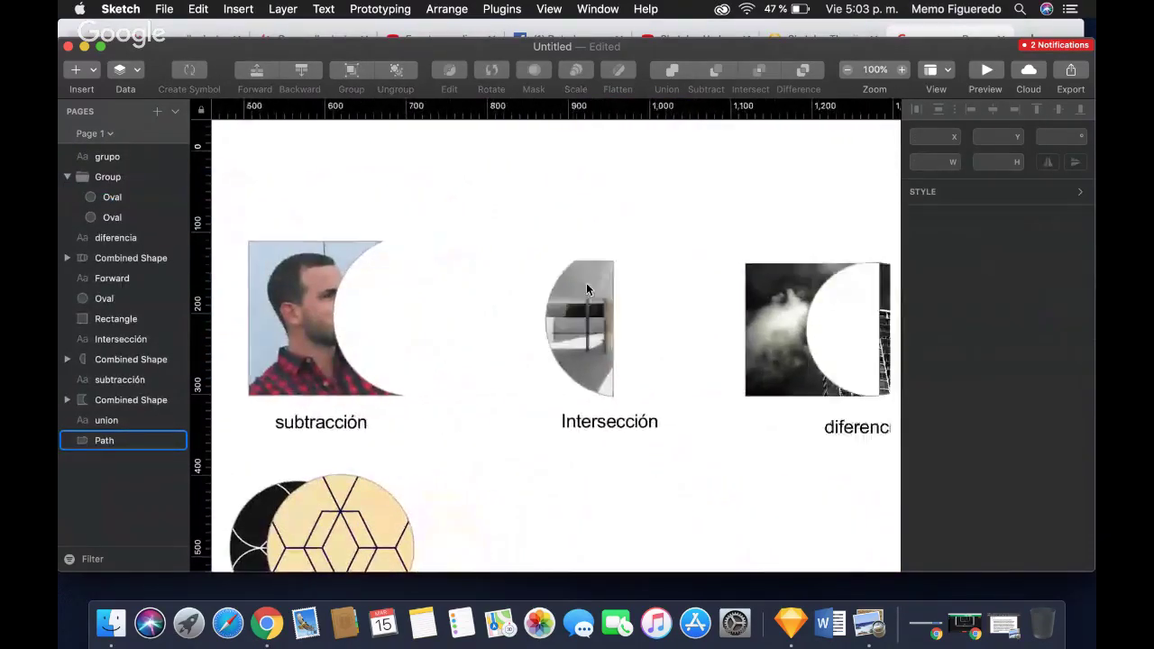
scroll(586, 289, left, 10)
scroll(587, 288, down, 5)
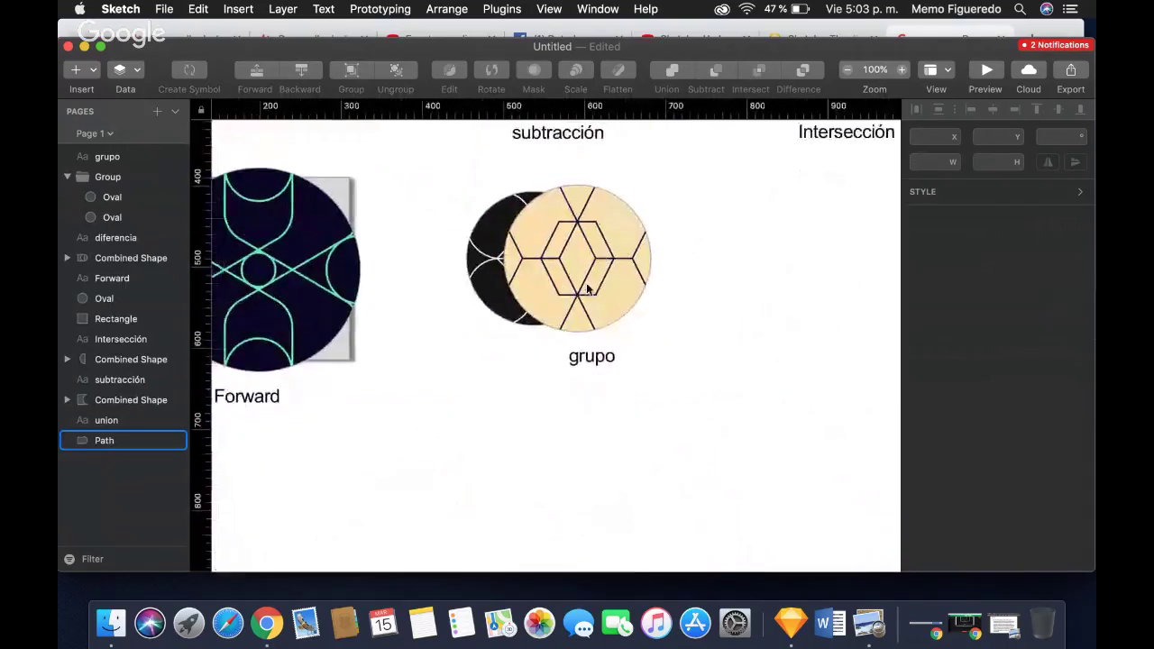
scroll(586, 289, left, 1)
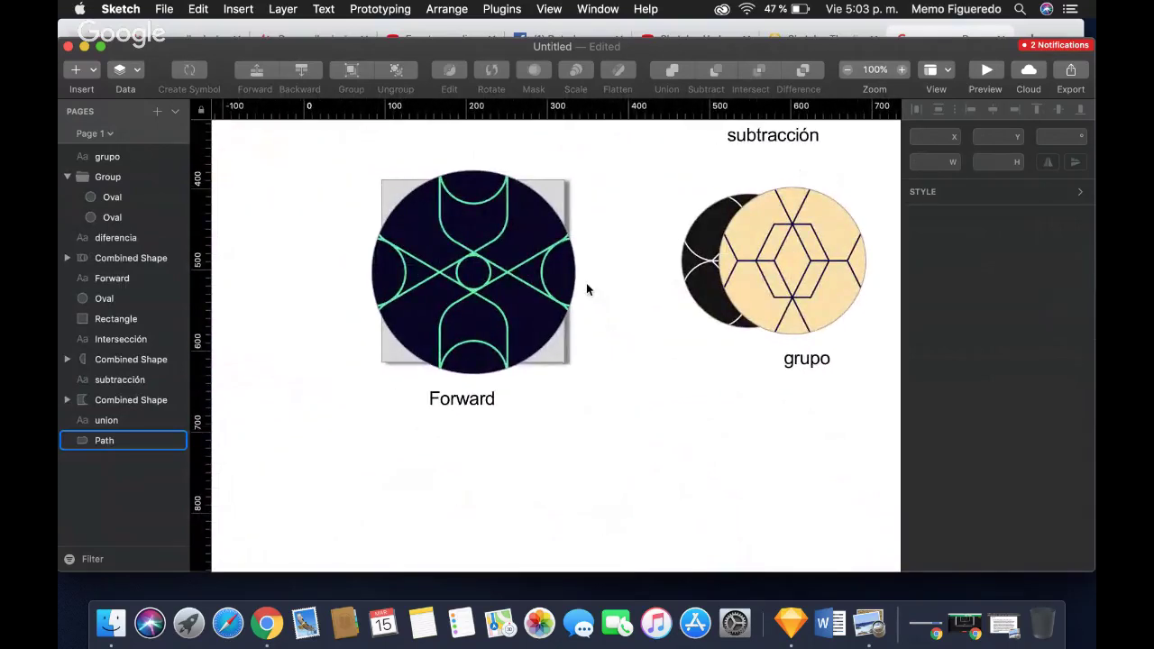
click(586, 289)
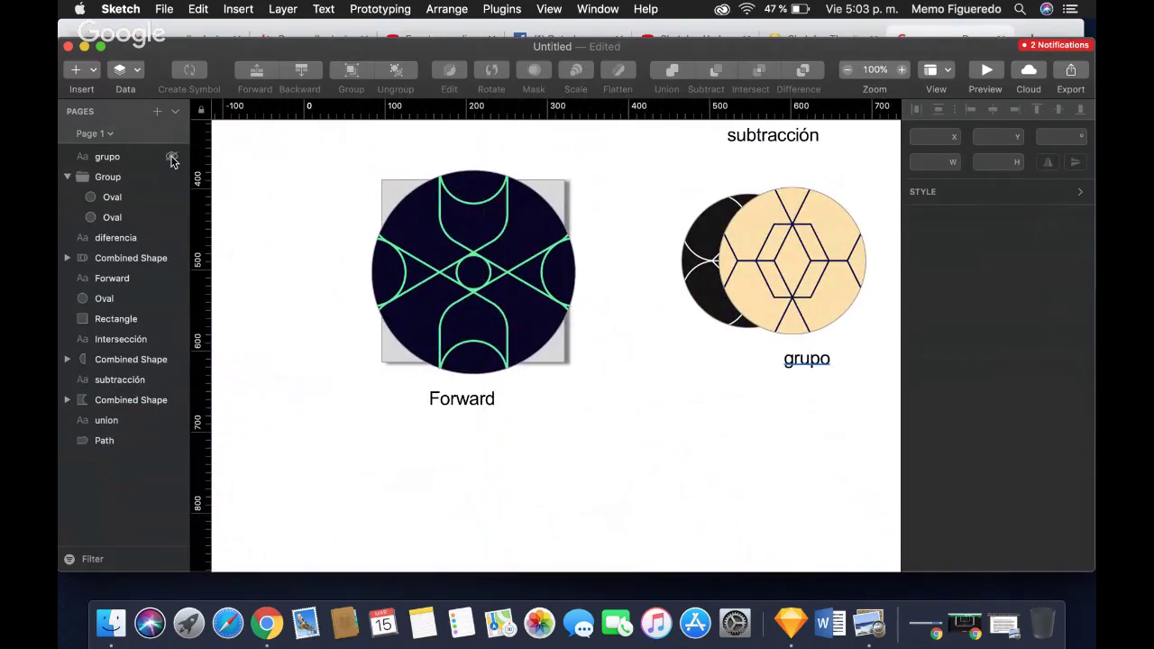
click(99, 134)
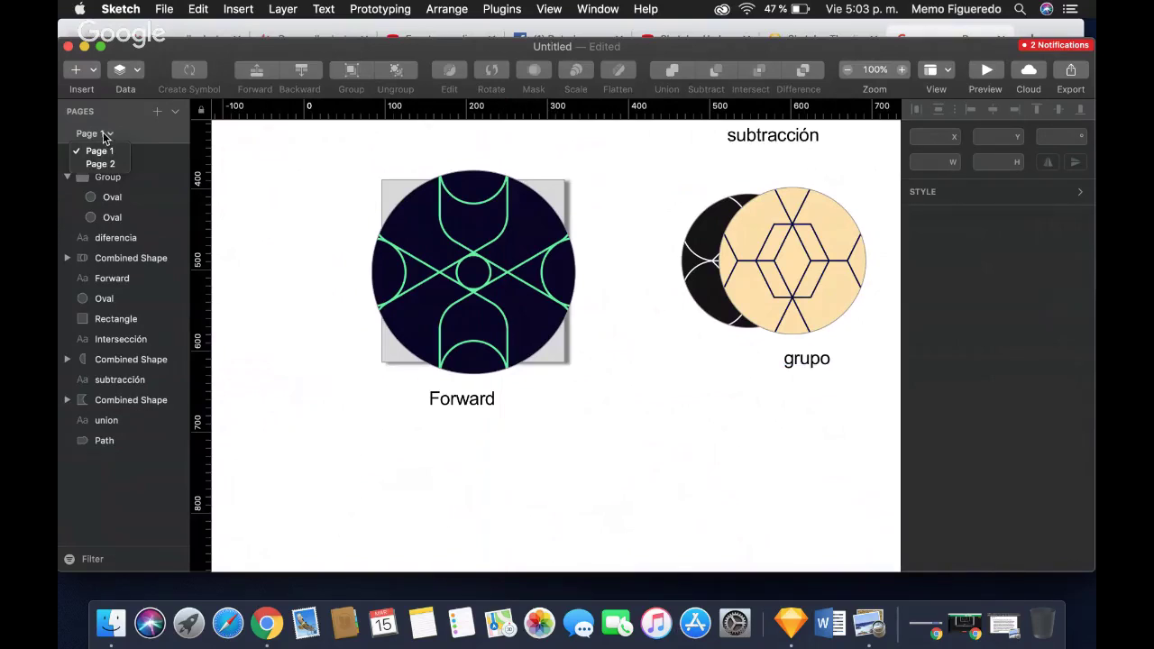
click(105, 136)
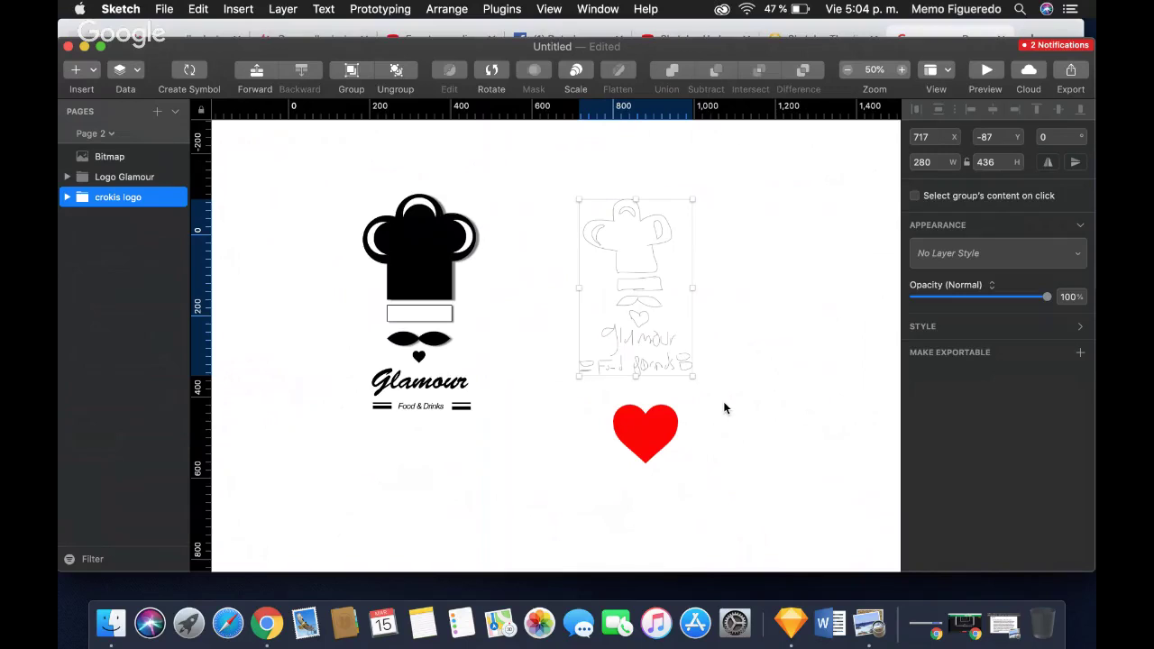
Switch to Preview and review the Glamour restaurant exercise statement.
click(870, 623)
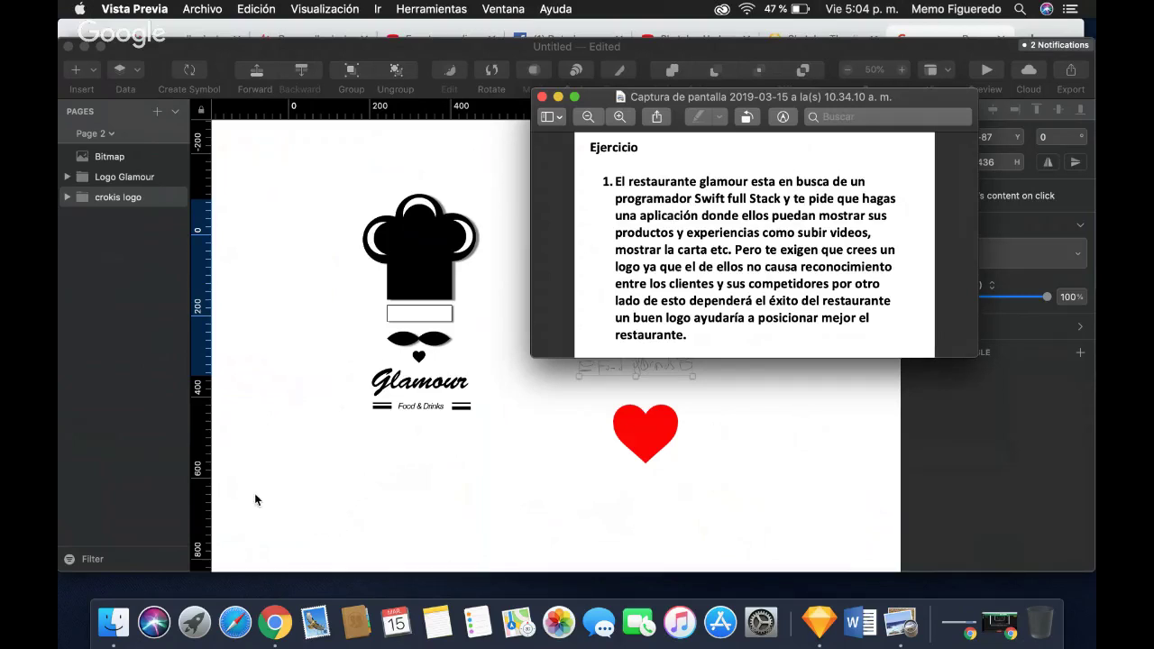
Switch to Chrome and look through the posts on the Detodounpoquito Facebook page, including the Sketch y Un Logo announcement.
click(275, 622)
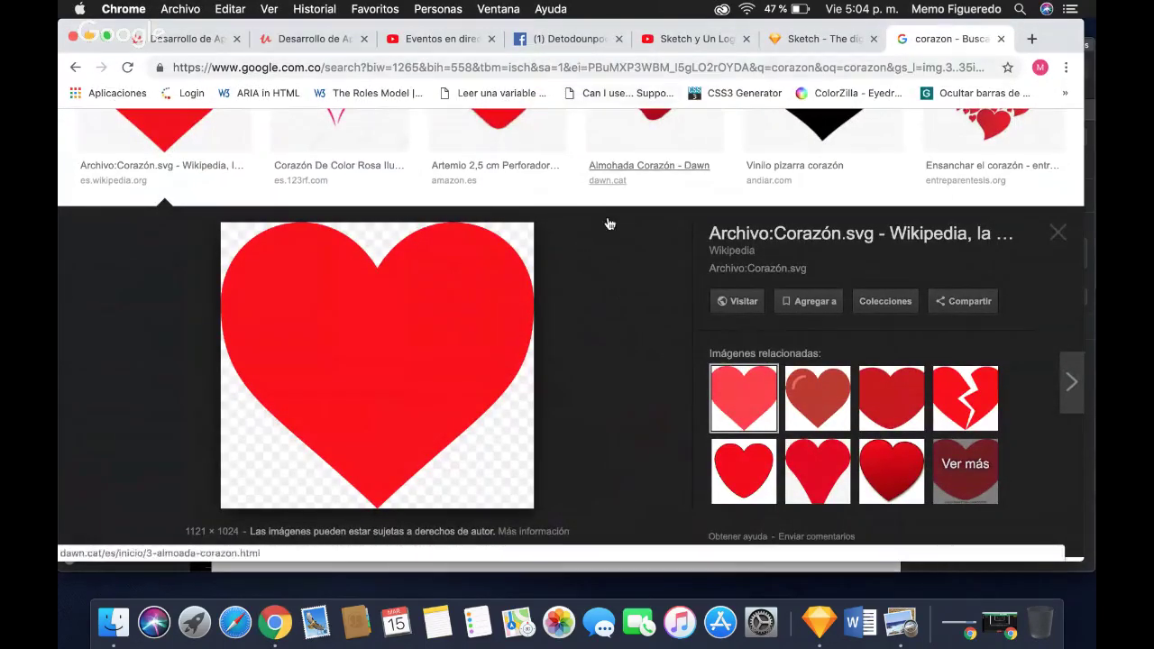
click(556, 40)
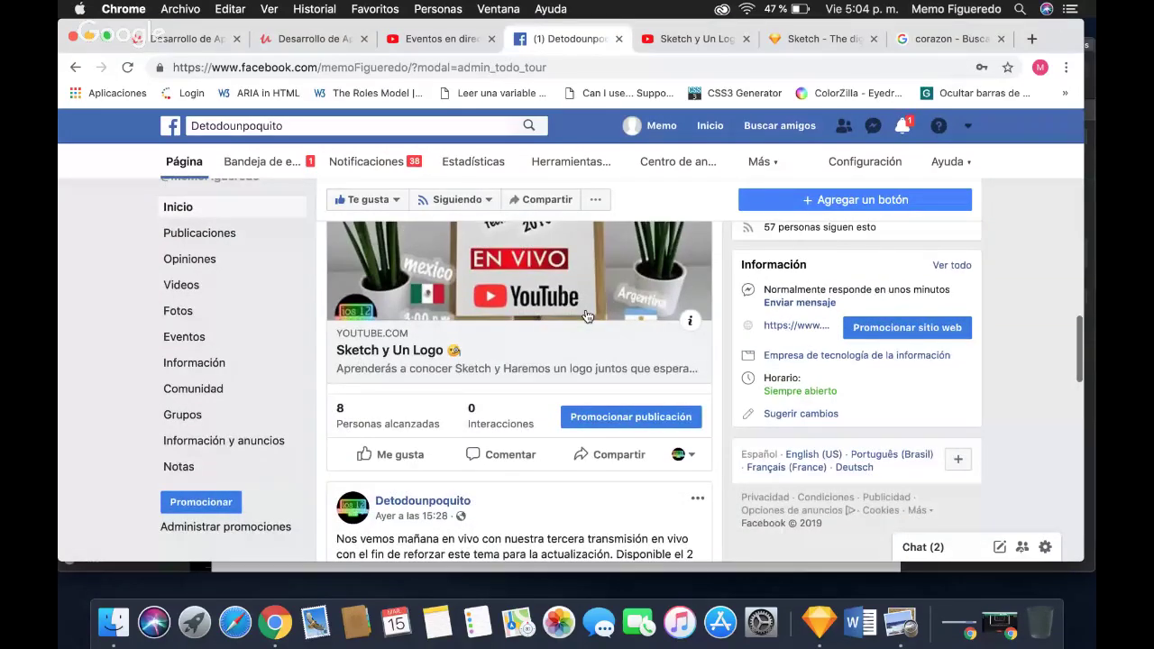
scroll(586, 315, up, 2)
scroll(587, 316, up, 1)
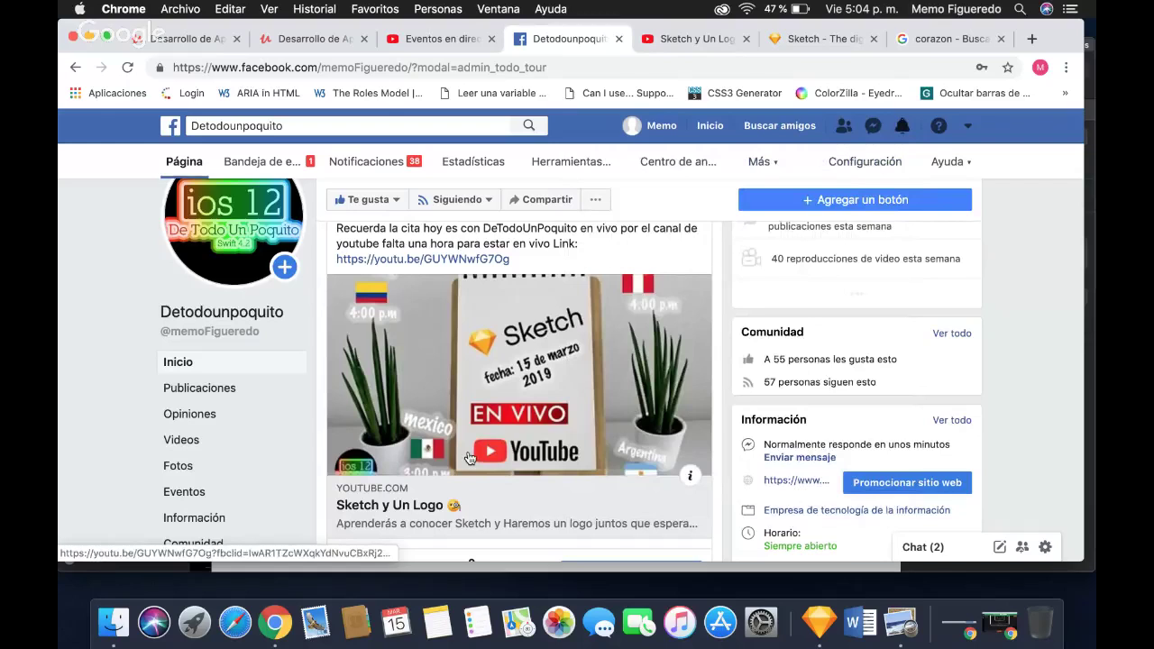
scroll(470, 459, up, 3)
scroll(470, 459, down, 4)
scroll(468, 457, down, 4)
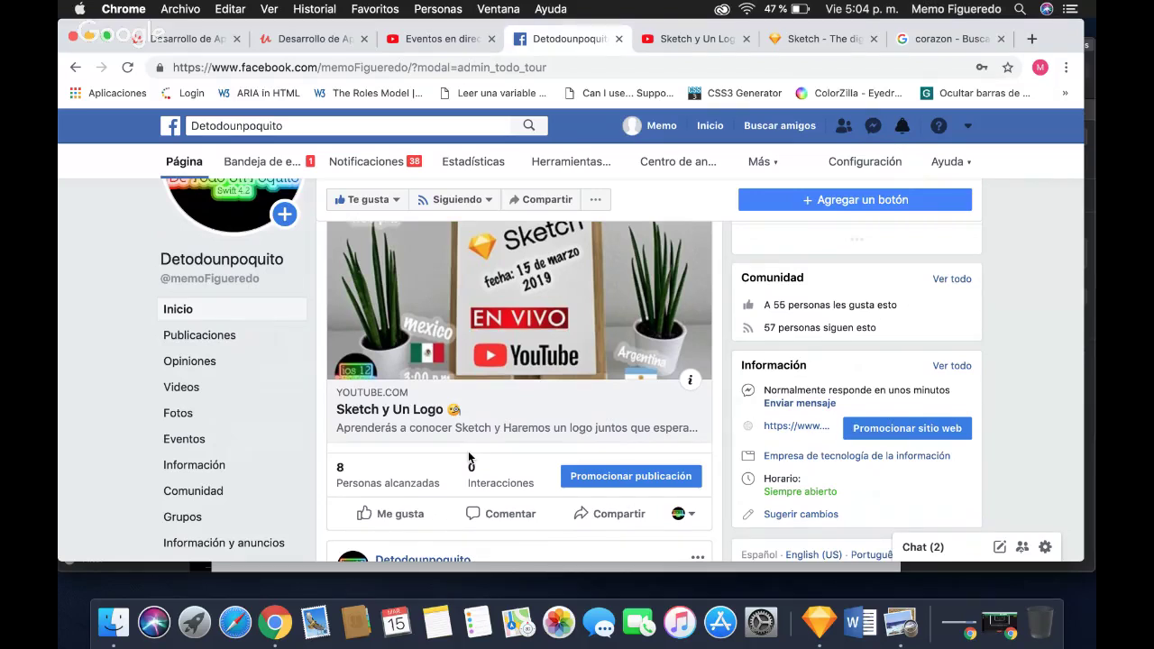
scroll(468, 457, up, 1)
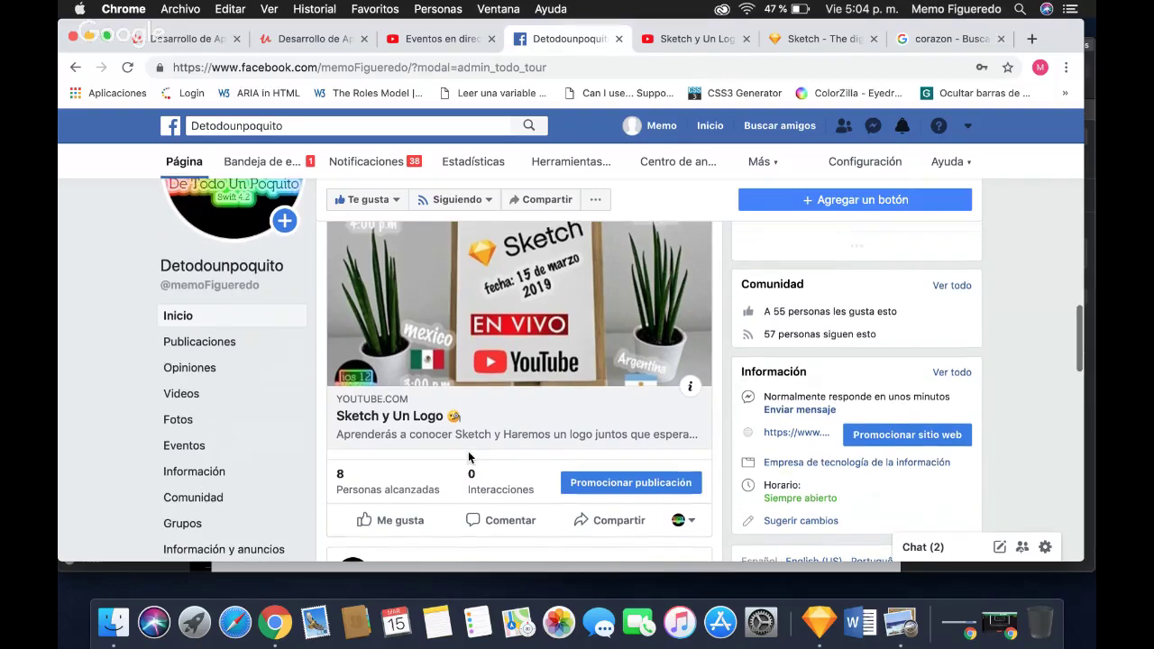
scroll(468, 457, up, 2)
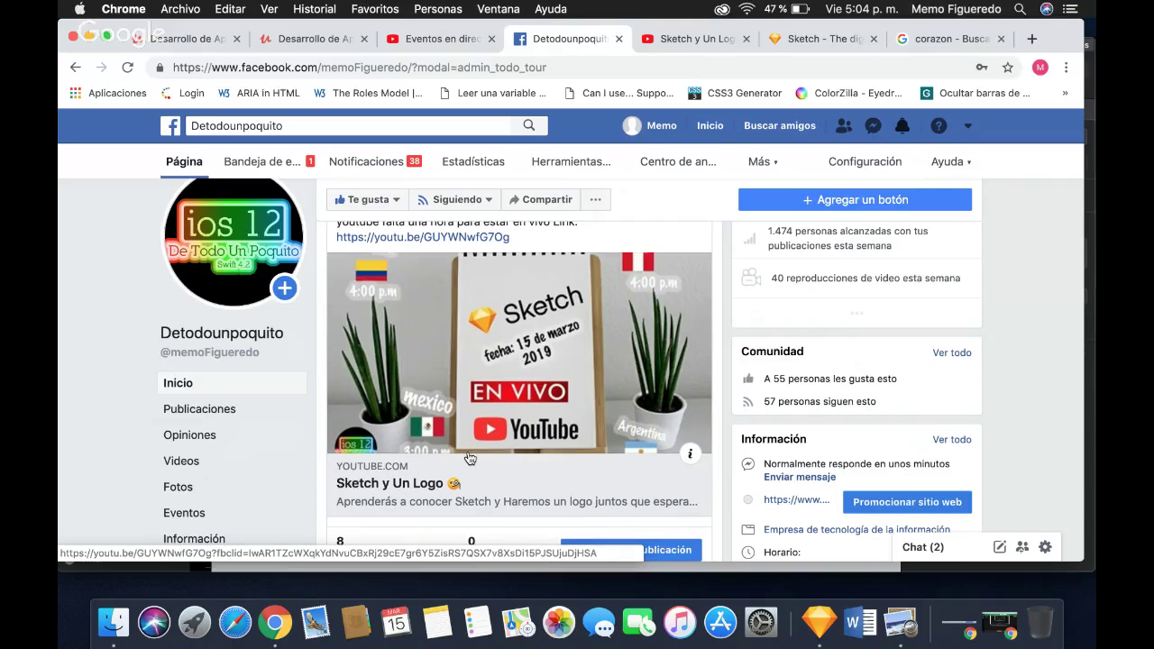
scroll(469, 457, down, 15)
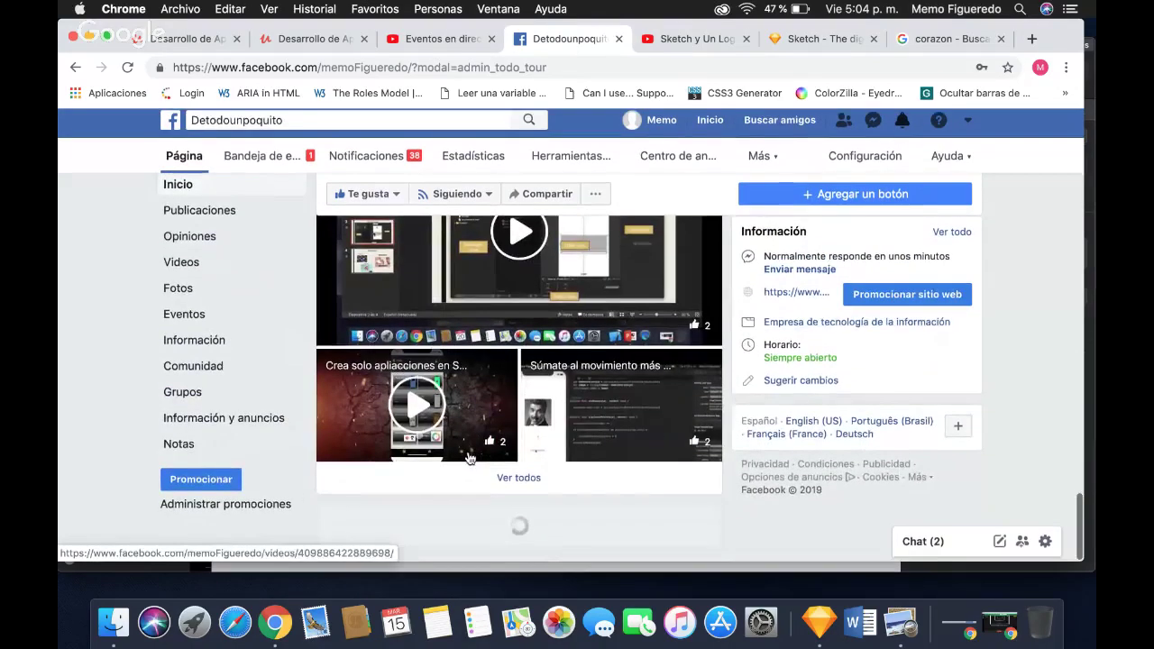
Open the Facebook page's Notas section and browse its Swift lesson notes.
click(183, 445)
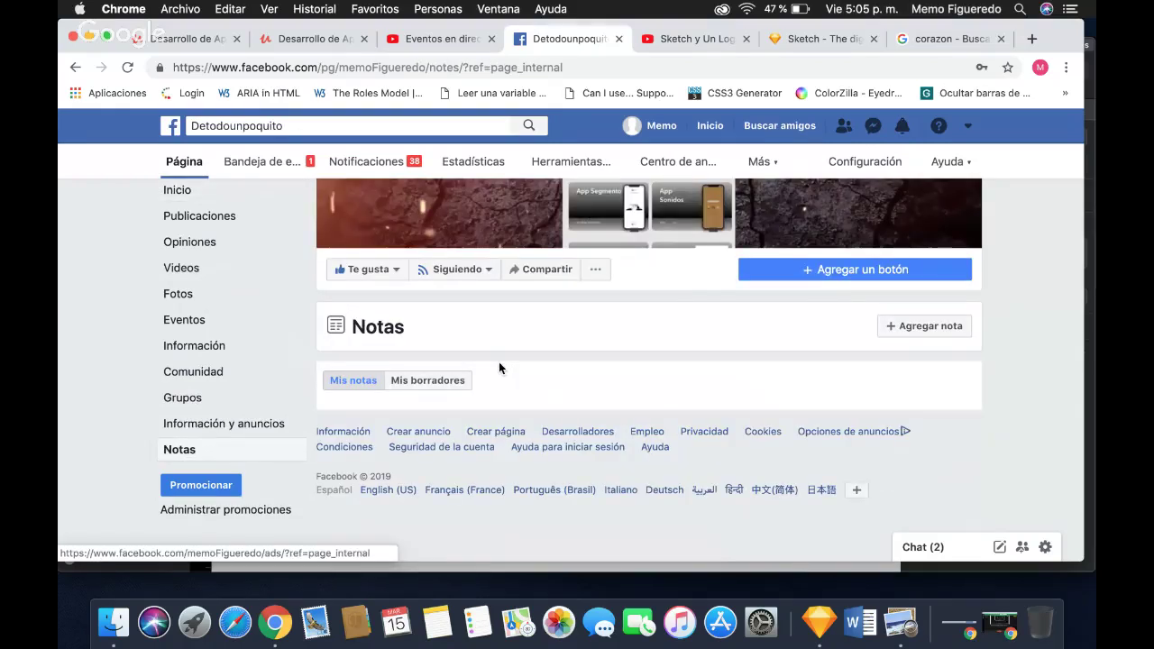
scroll(564, 395, down, 1)
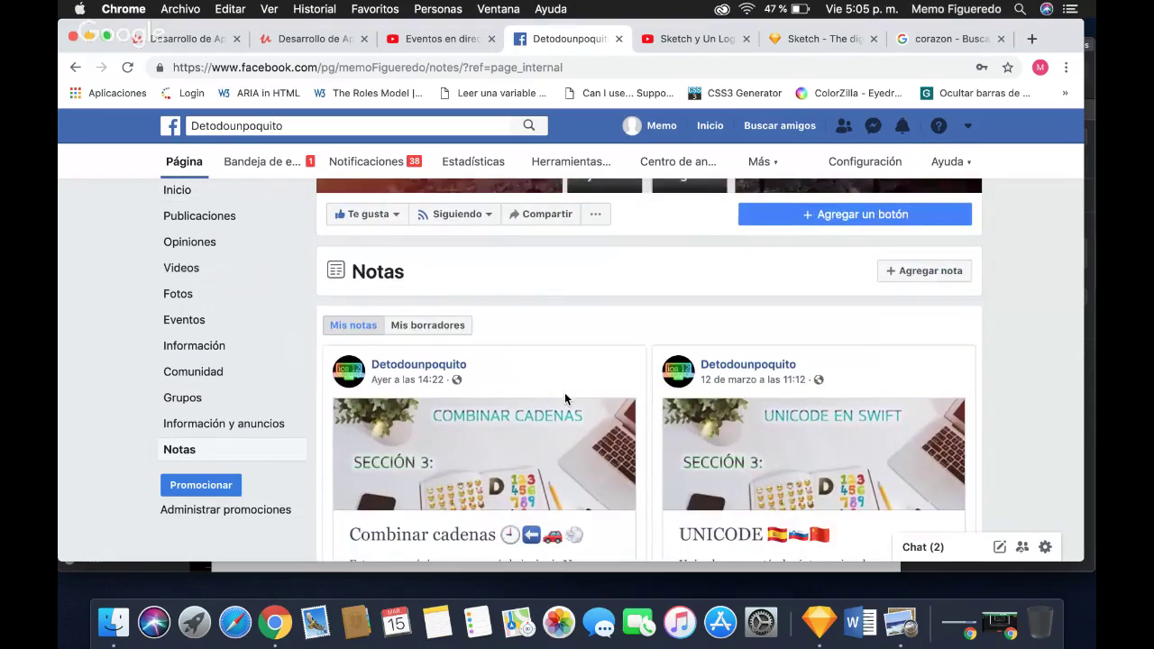
scroll(565, 397, down, 10)
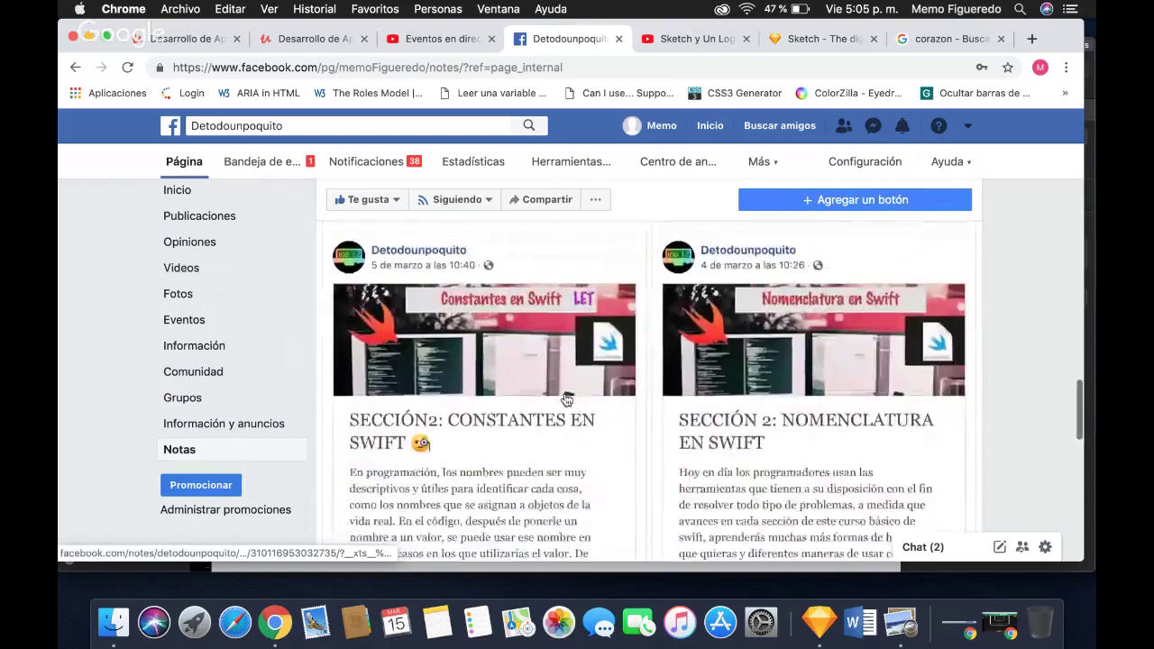
scroll(565, 398, up, 15)
Go to the Facebook home feed and reopen the Detodounpoquito page from there to look over its front section.
click(171, 125)
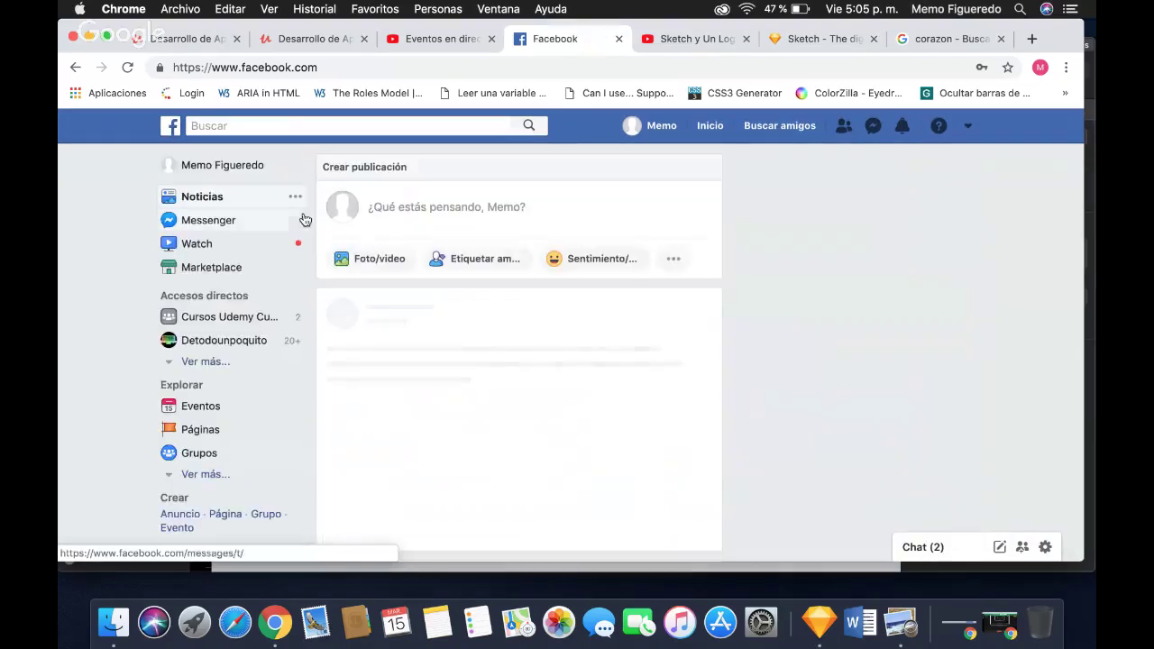
click(223, 340)
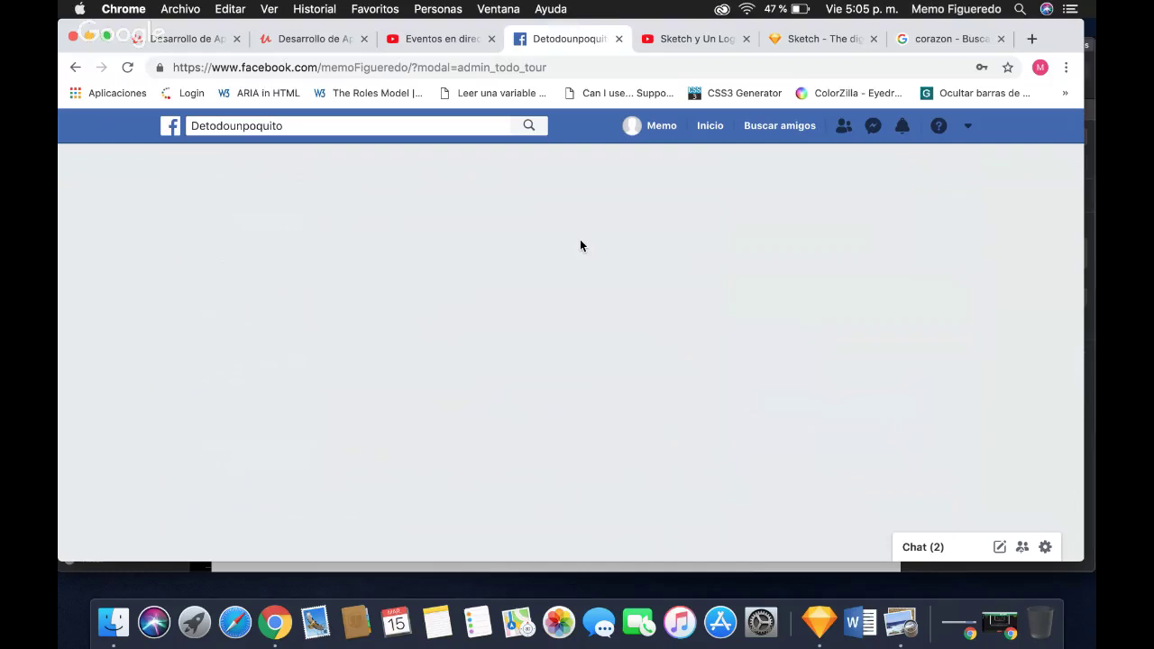
scroll(554, 385, down, 4)
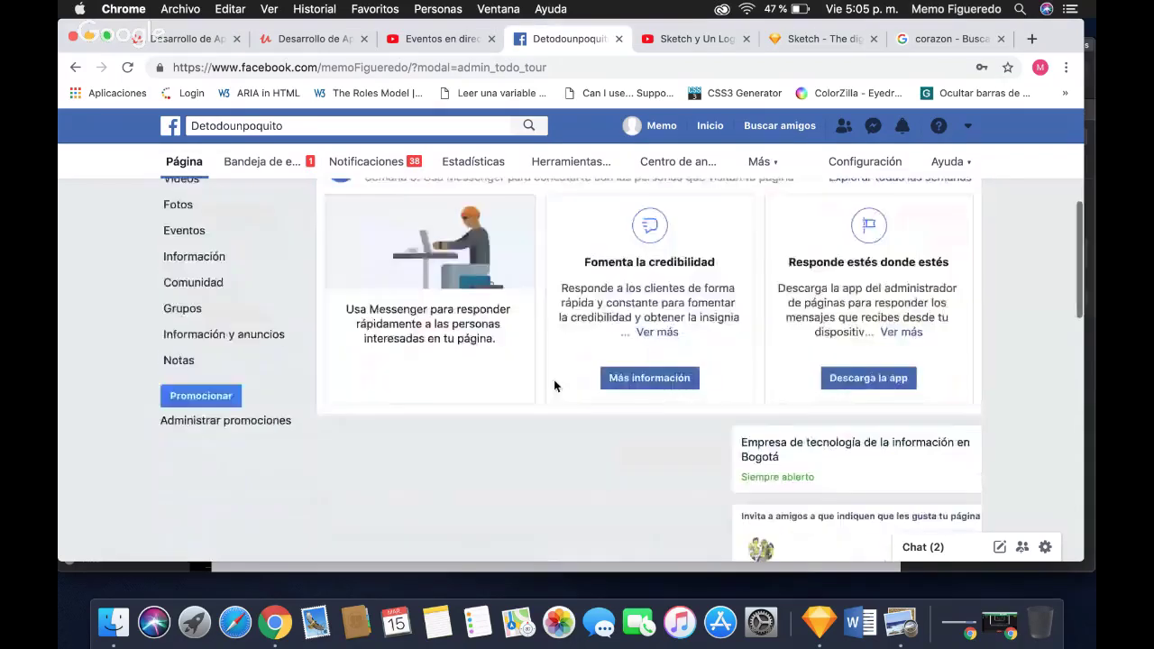
scroll(554, 385, up, 4)
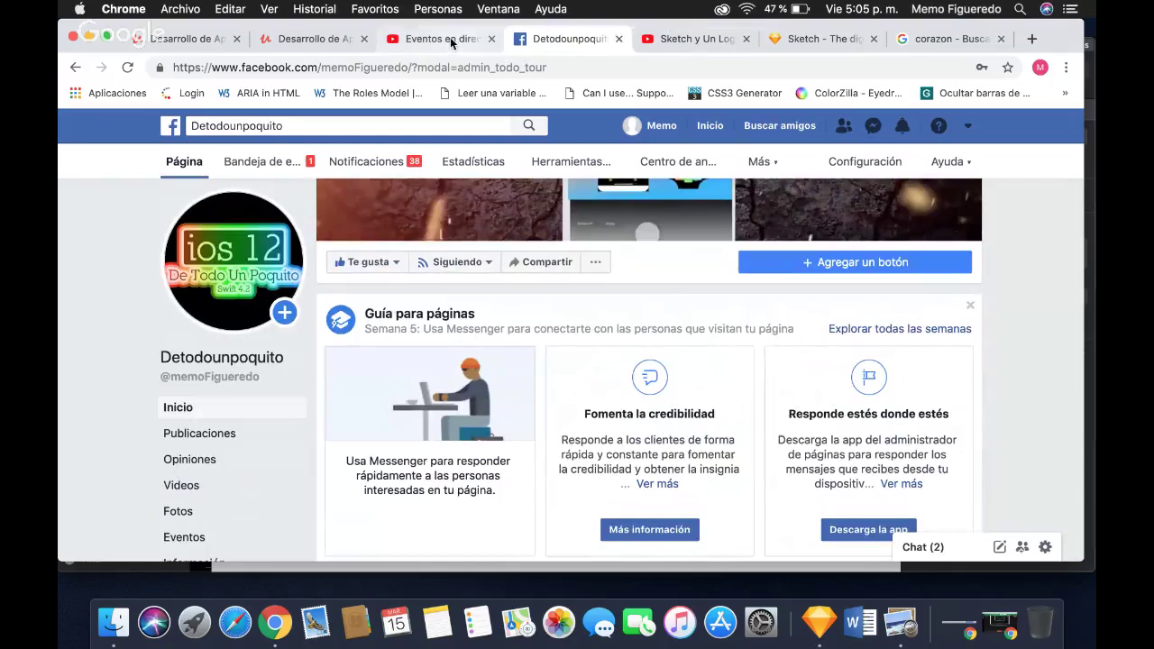
Show the Sketch y Un Logo video page on YouTube and look through its details.
click(442, 39)
click(694, 39)
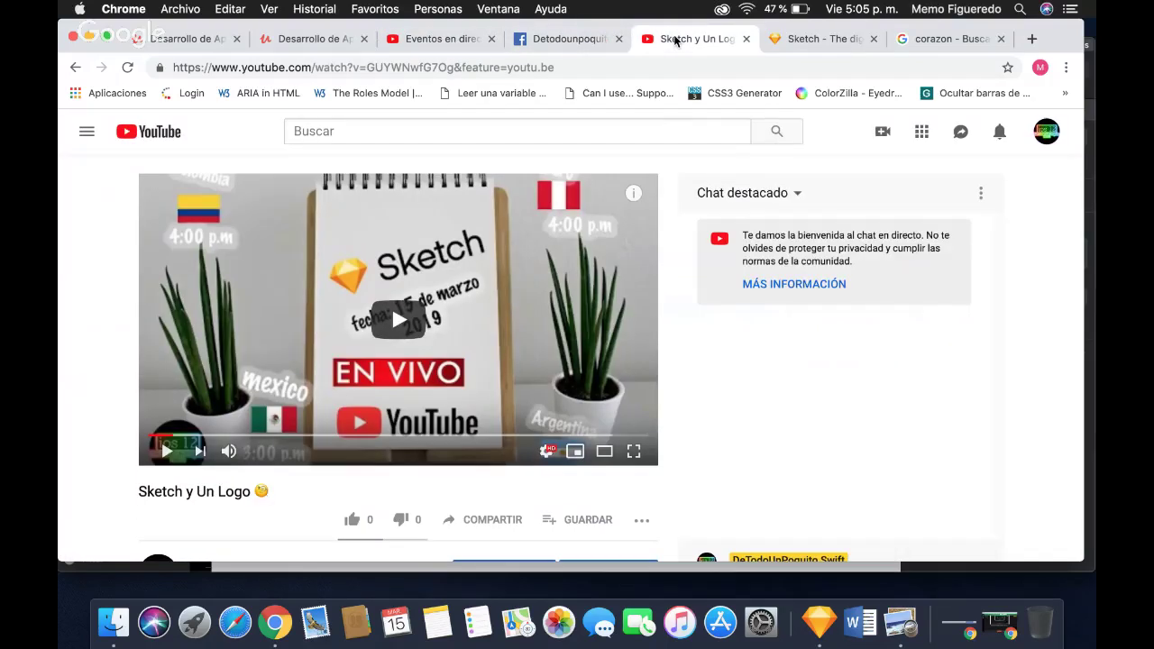
scroll(631, 469, down, 1)
scroll(631, 466, down, 7)
scroll(631, 466, up, 5)
scroll(392, 240, up, 3)
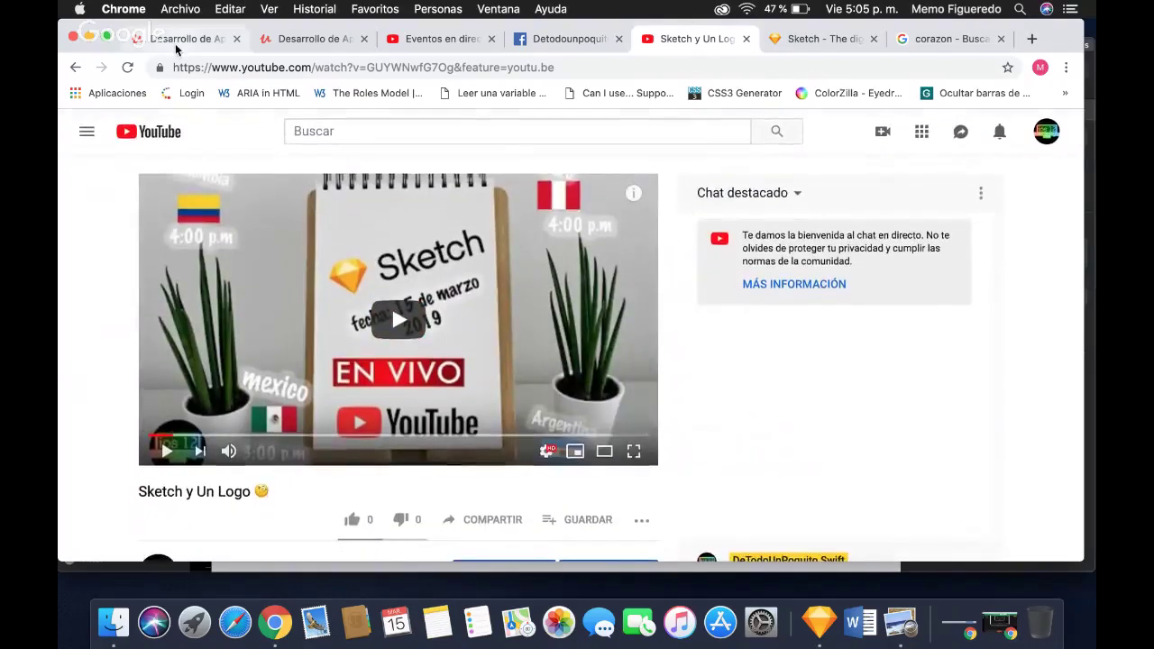
Show the Desarrollo de Apps con Swift course page on Udemy and look over its contents and requirements.
key(super+1)
scroll(429, 411, up, 15)
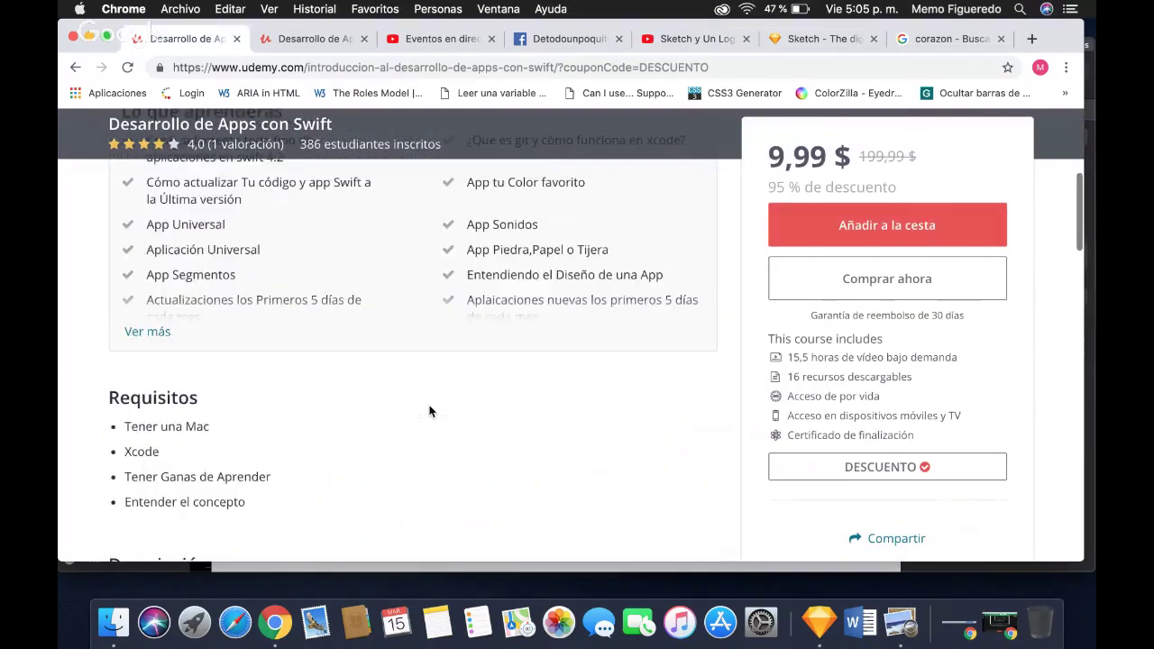
scroll(429, 411, down, 3)
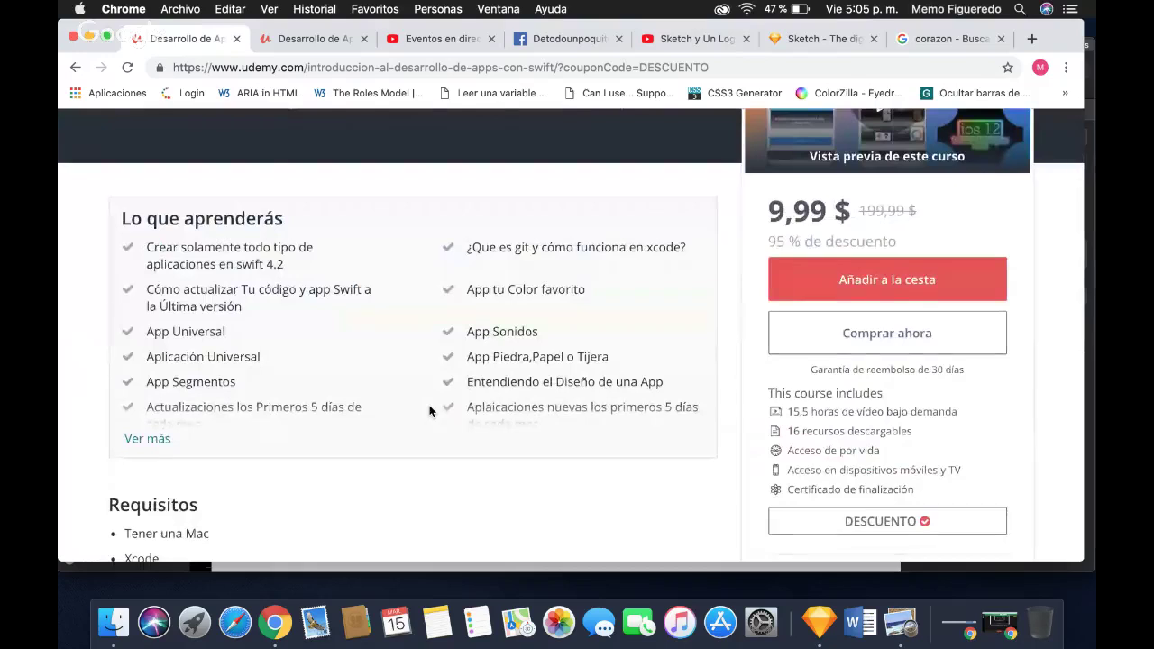
scroll(429, 411, up, 3)
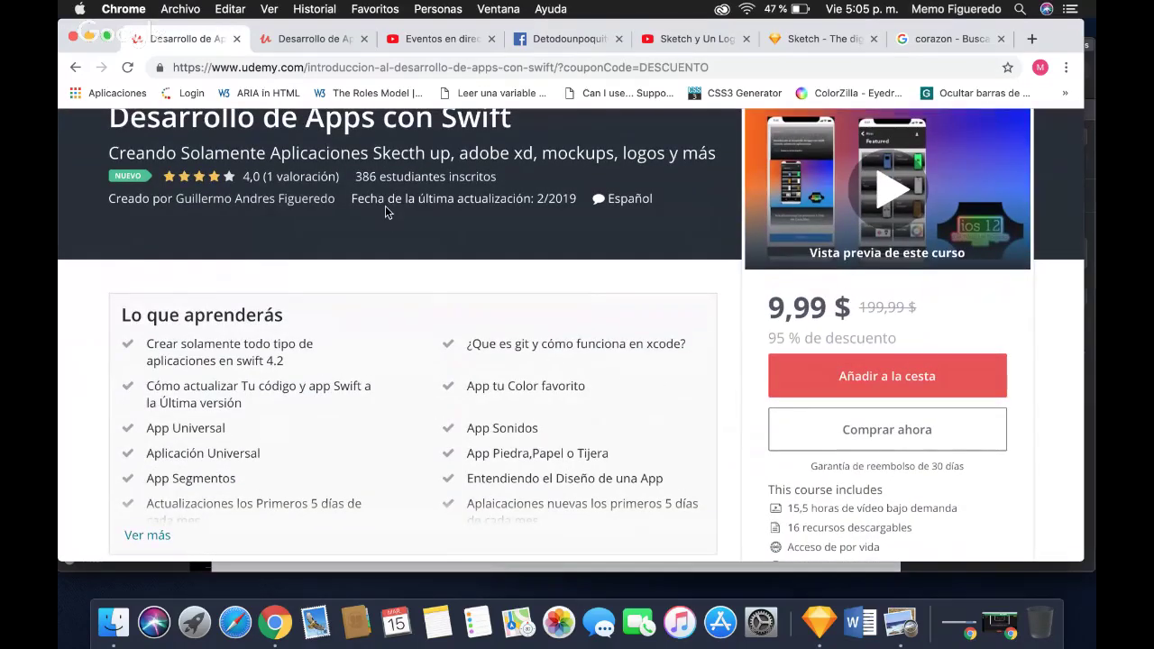
Switch to Sketch and move the Logo Glamour group slightly on the canvas to X 196, Y -115.
scroll(718, 318, down, 6)
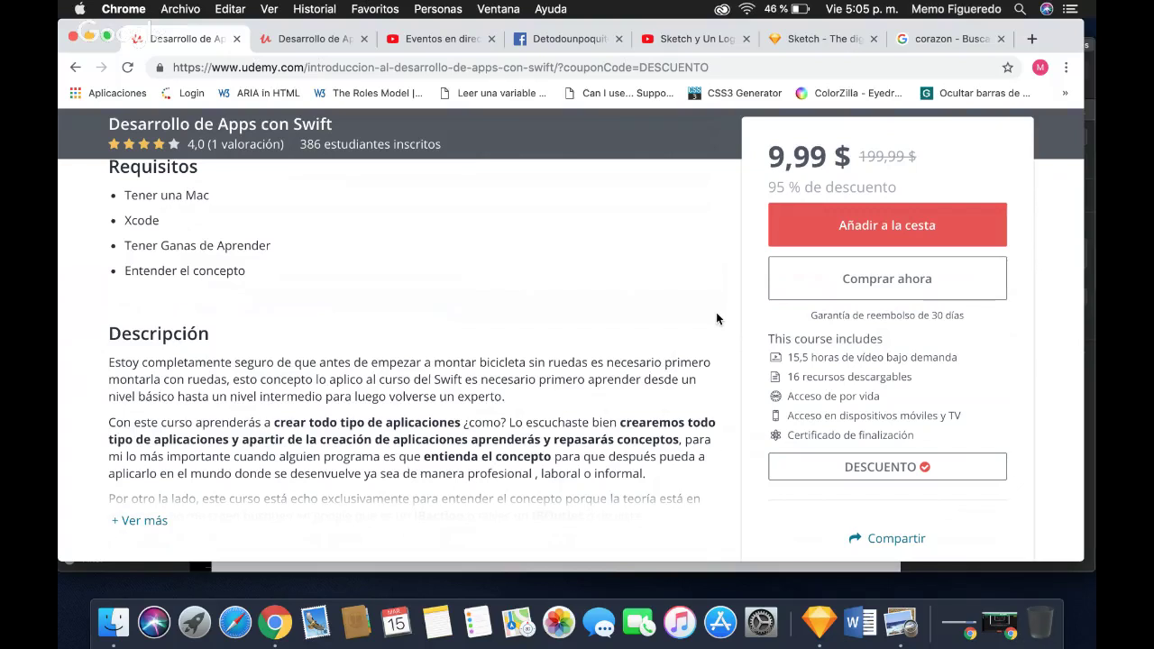
click(819, 631)
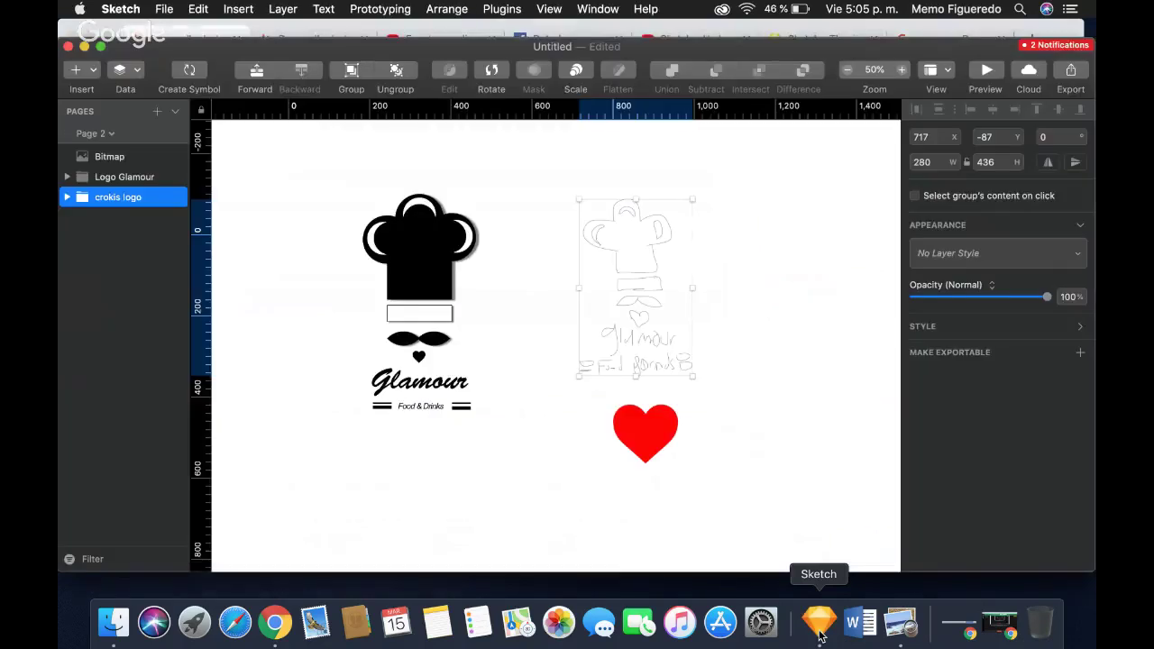
click(401, 272)
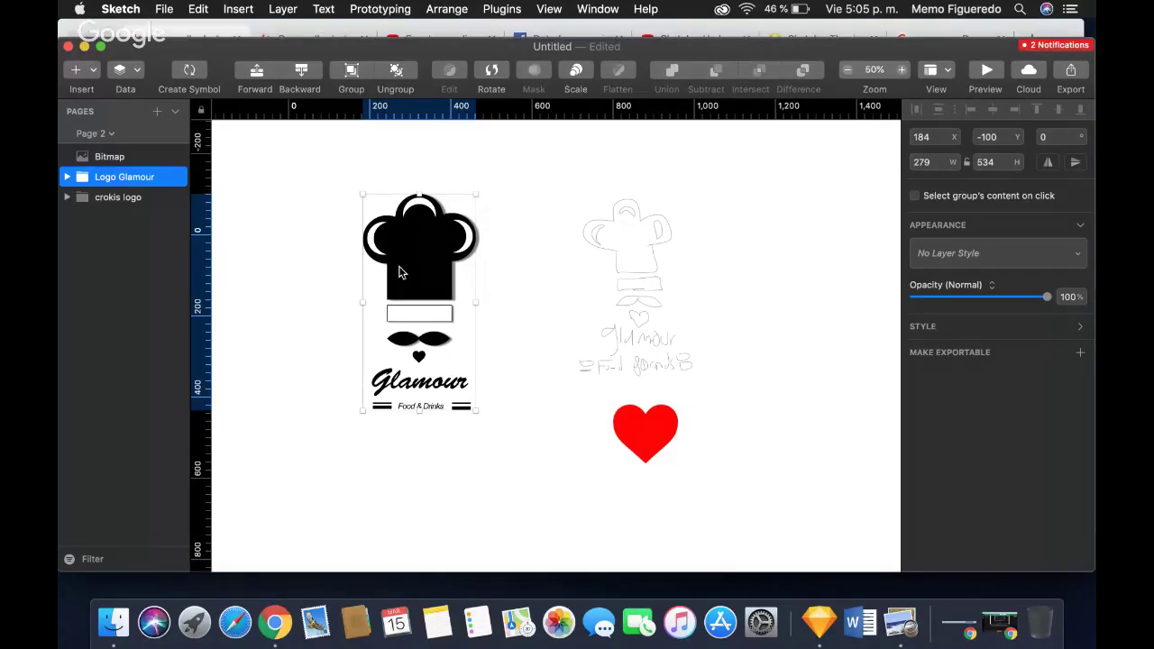
mouse_move(401, 273)
mouse_down()
mouse_move(360, 273)
mouse_move(429, 280)
mouse_move(406, 269)
mouse_up()
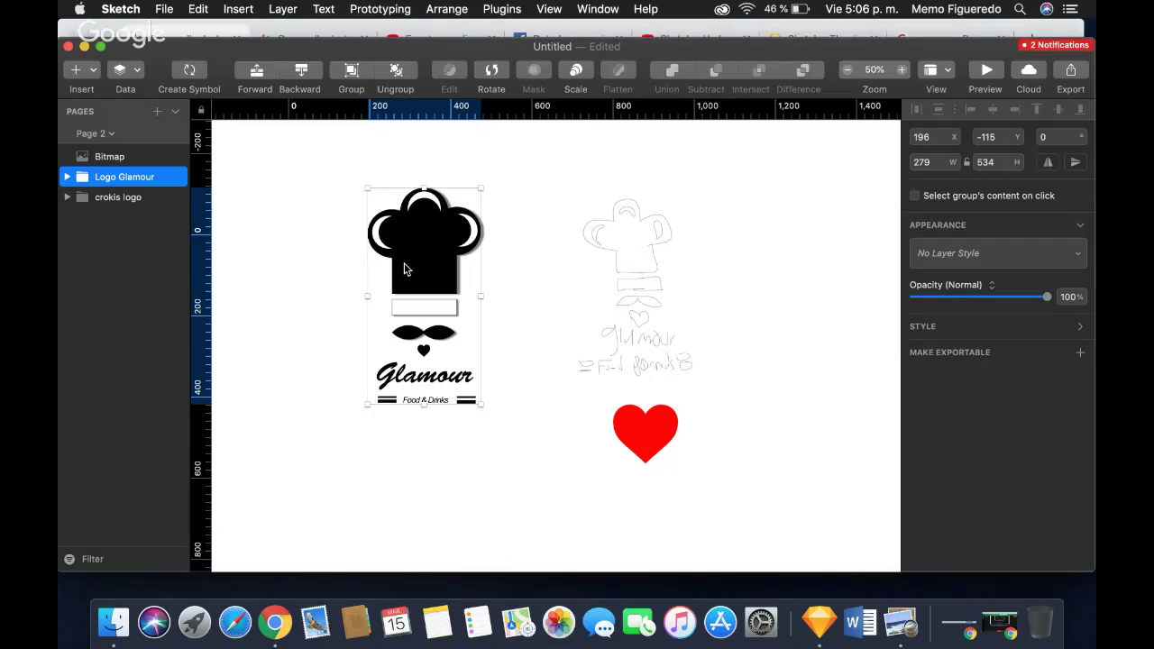
click(740, 185)
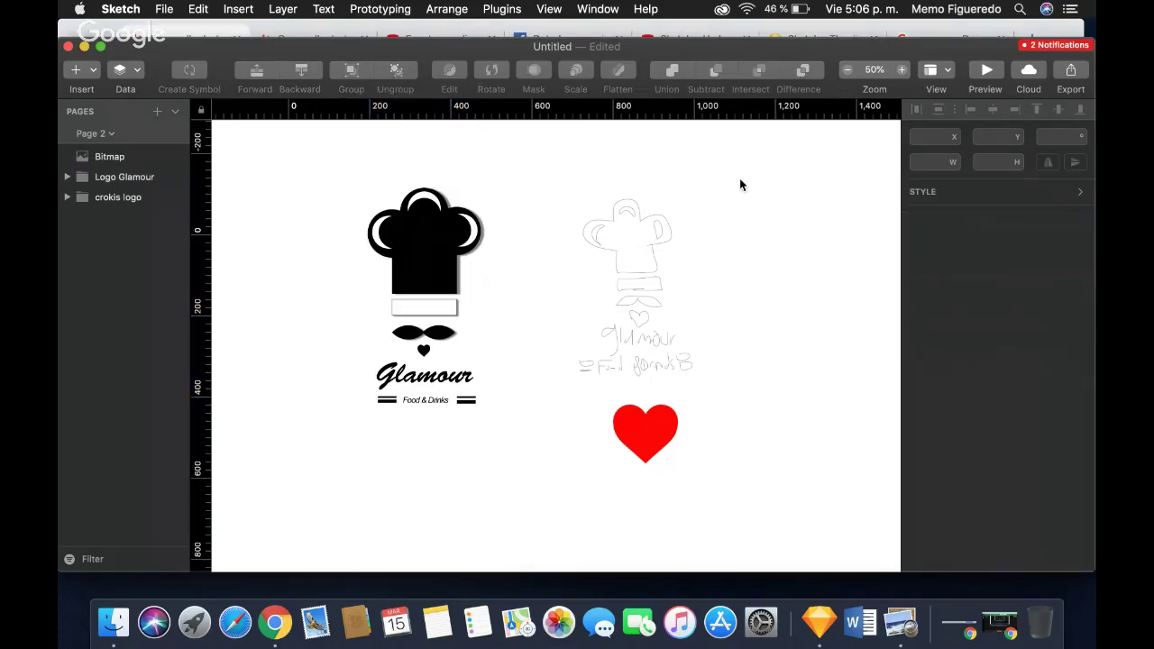
Open Captura de pantalla and capture the canvas area containing the Glamour logo, its sketch and the red heart.
click(1021, 9)
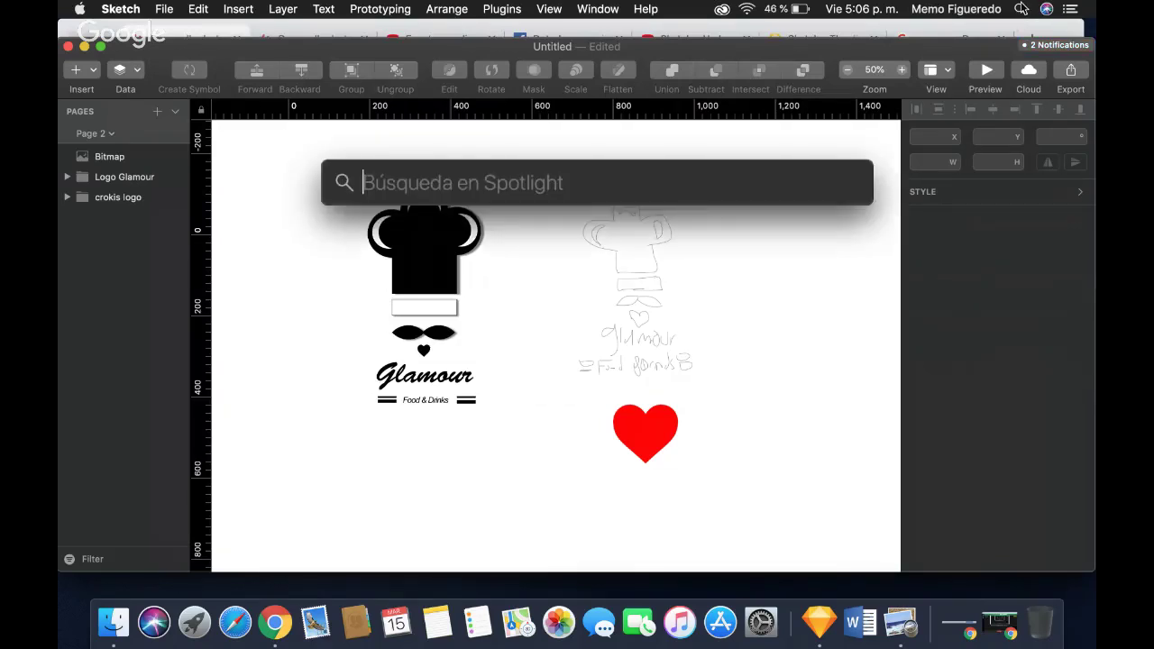
text(cap)
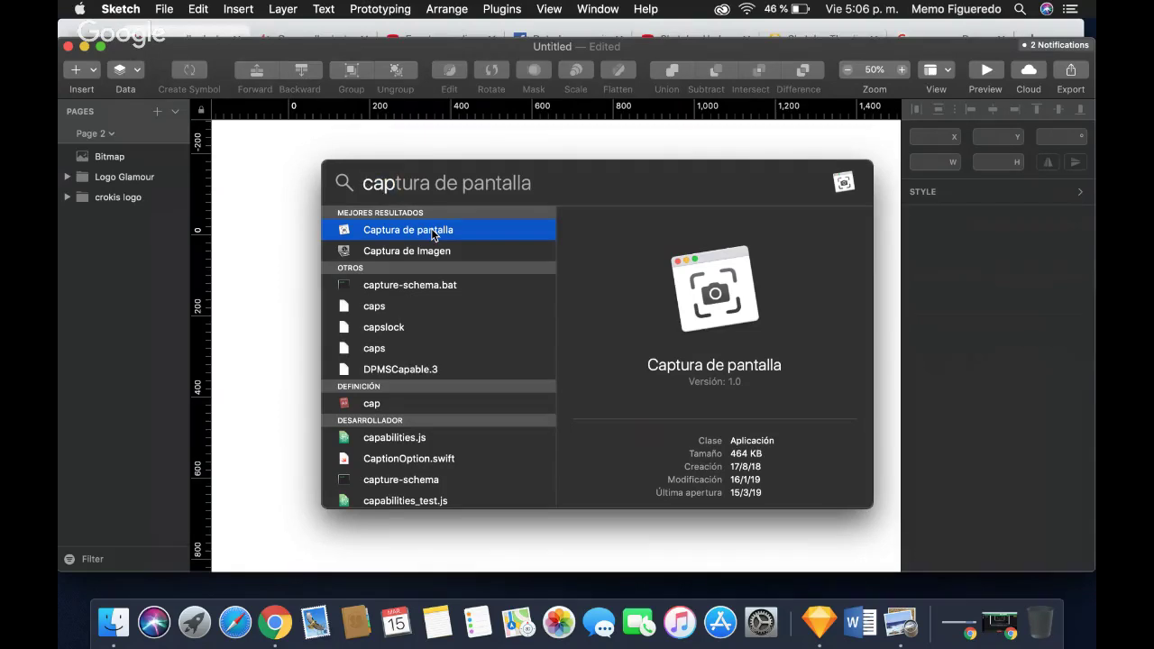
key(Escape)
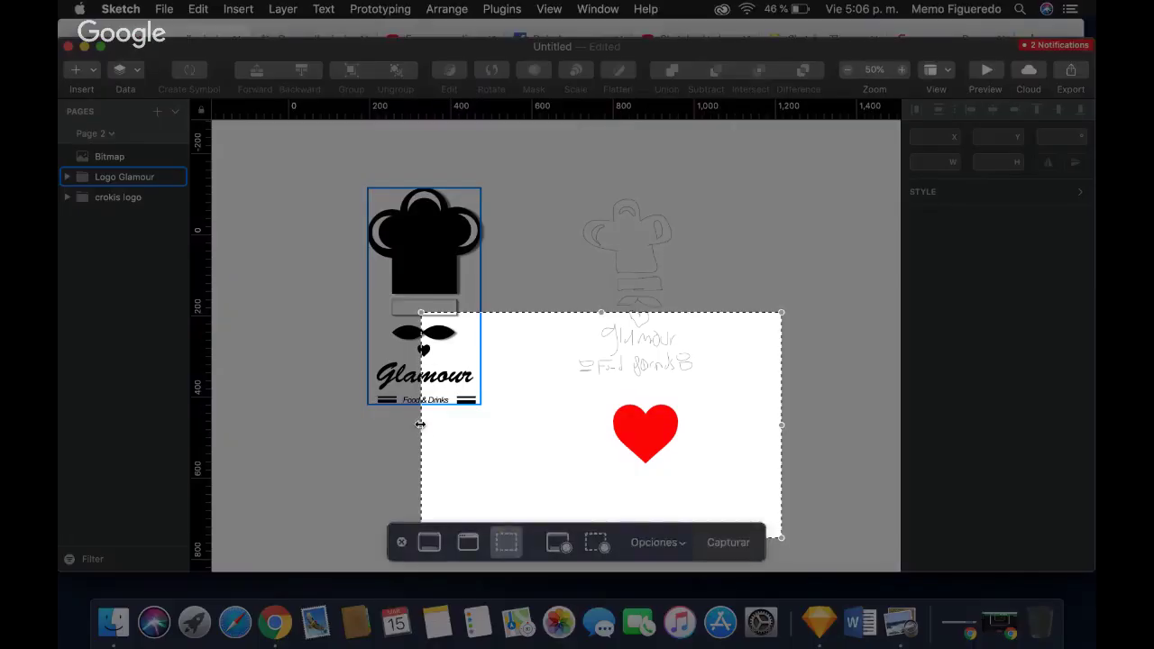
drag(420, 425, 310, 424)
drag(545, 309, 545, 137)
drag(781, 341, 802, 341)
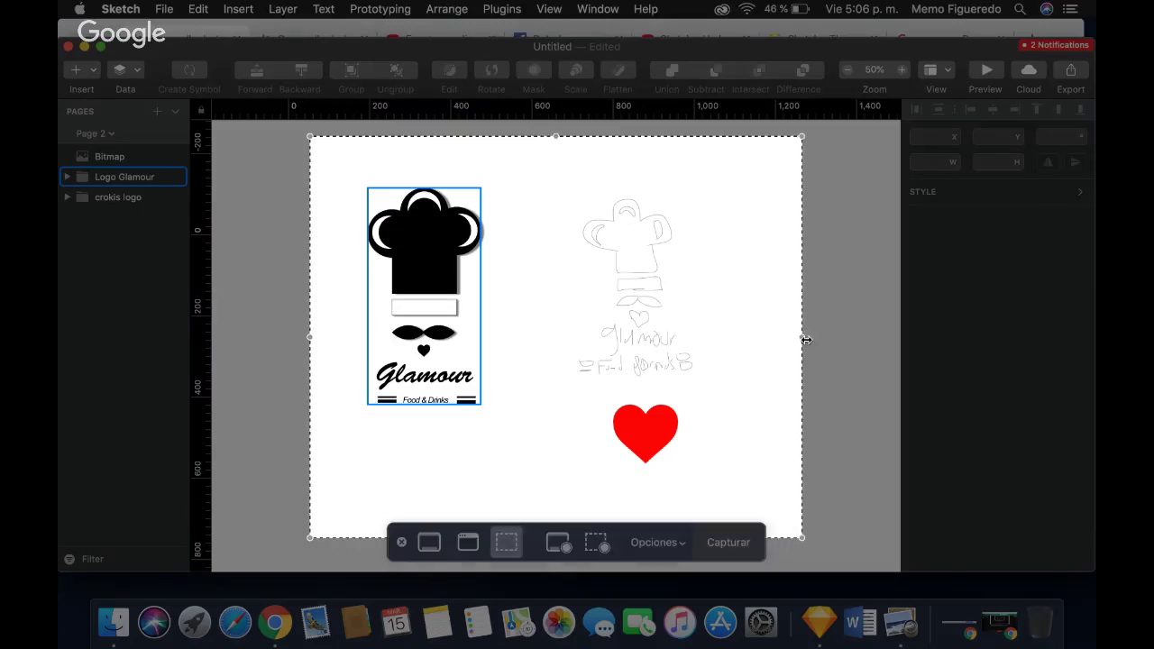
click(728, 543)
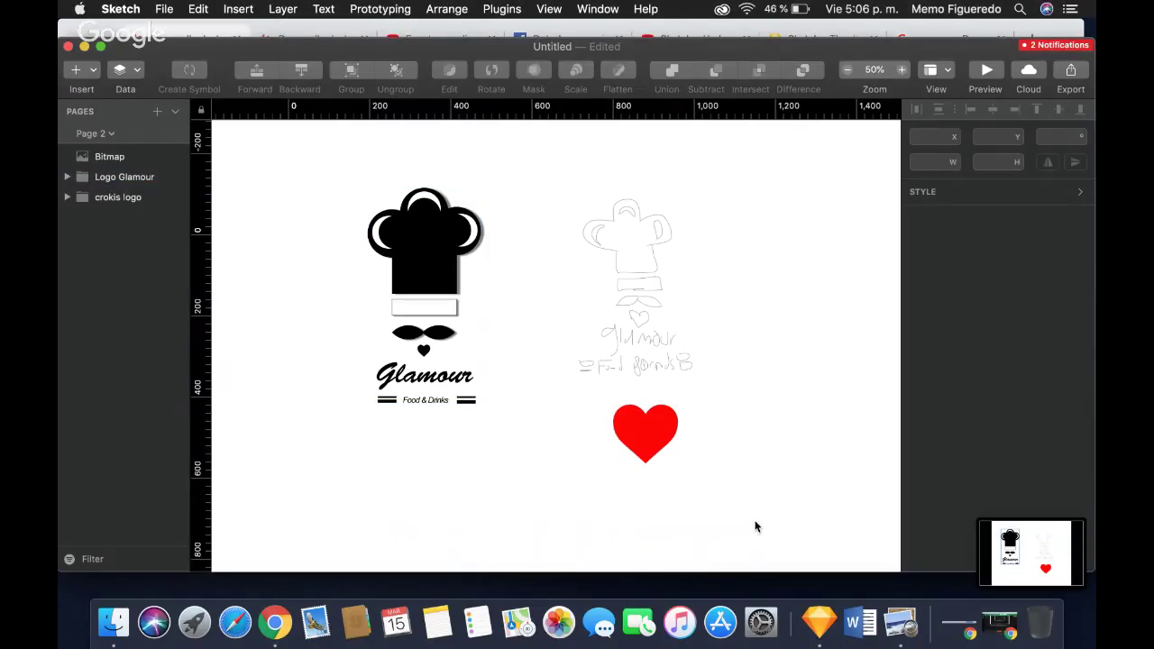
Switch to Chrome and start a new post on the Detodounpoquito Facebook page.
click(275, 622)
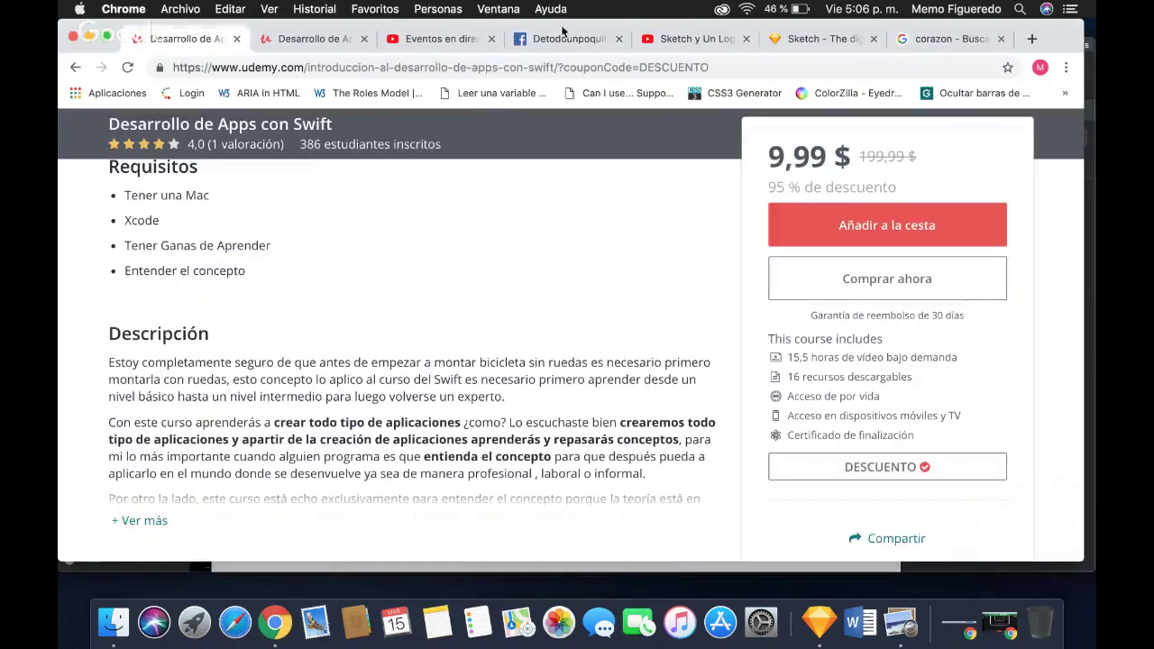
click(559, 39)
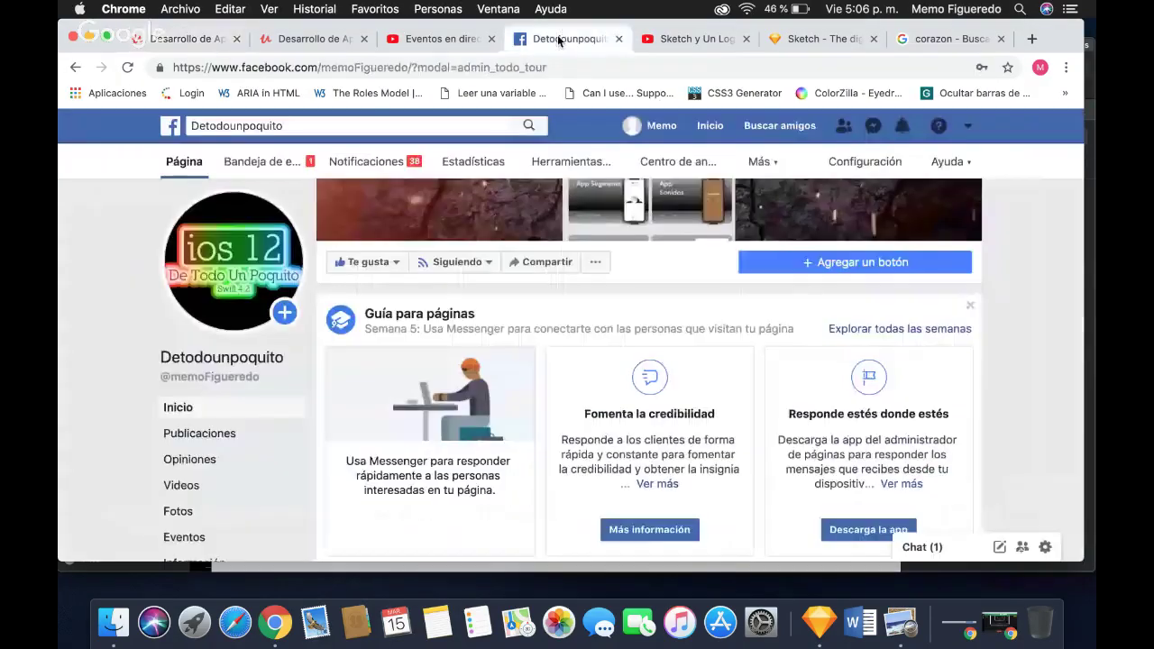
scroll(520, 397, down, 3)
scroll(520, 398, down, 5)
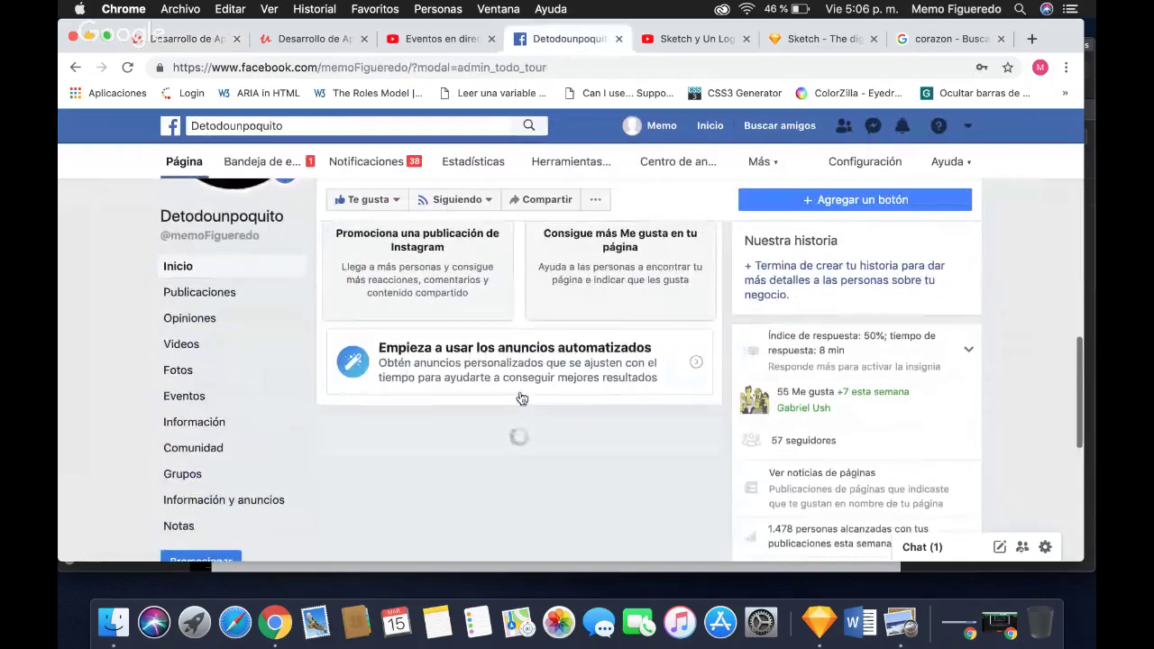
scroll(520, 398, up, 8)
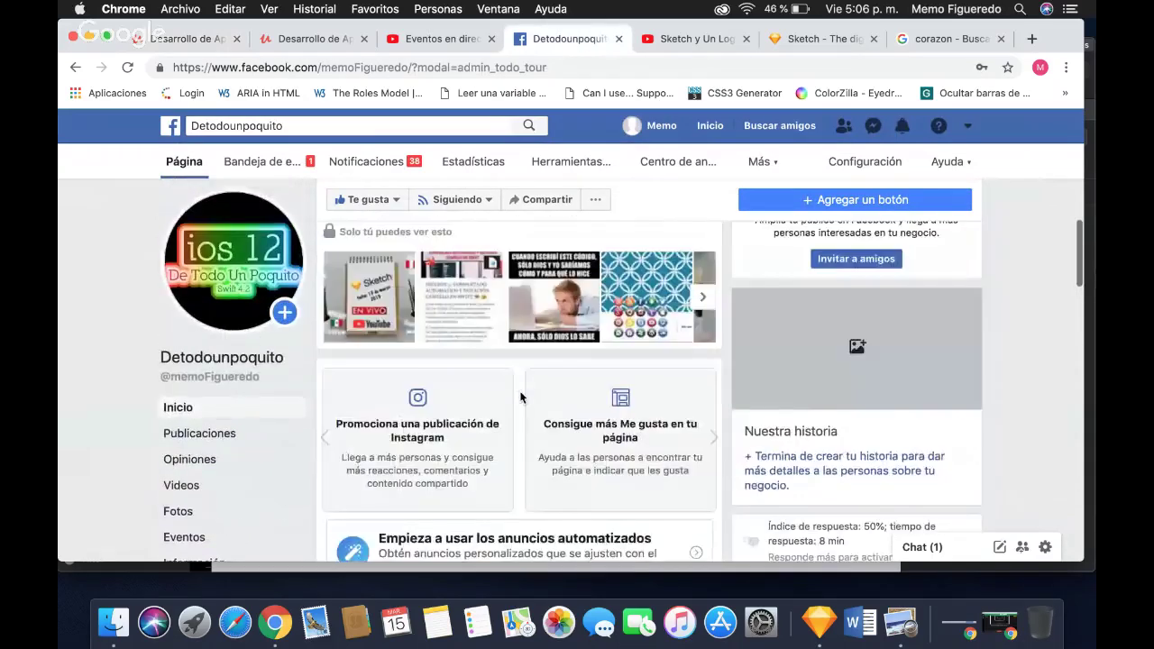
click(390, 266)
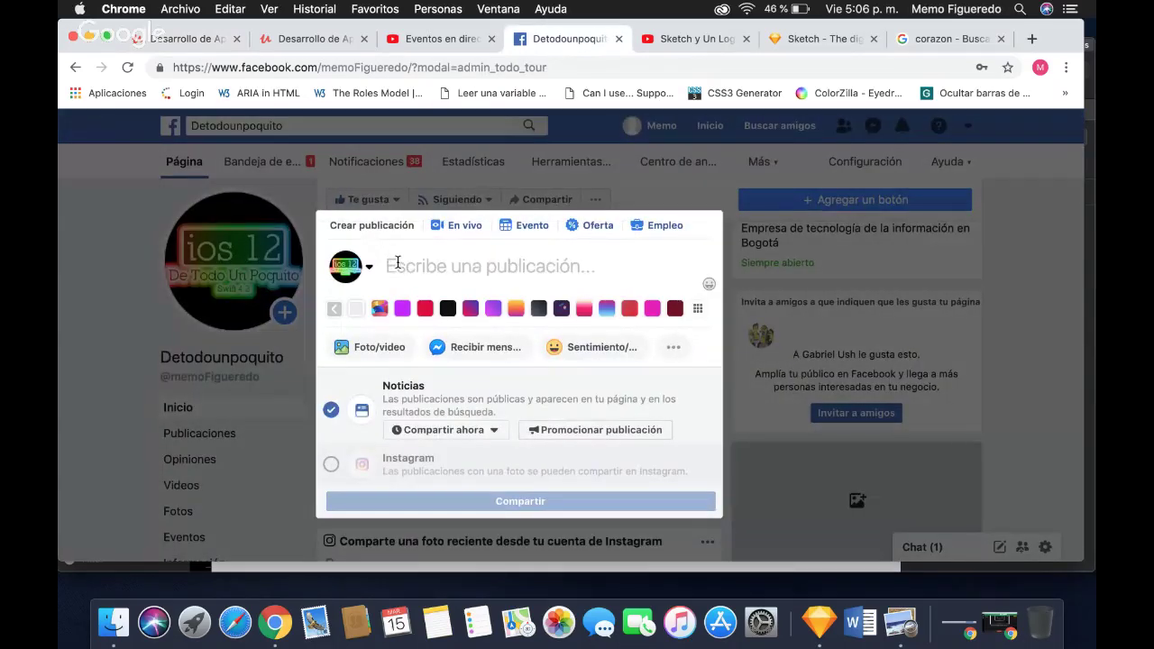
Begin the post with "Lo que hicimos hot en la sección en", correcting the spelling of "sección".
text(Lo que hicimos ho)
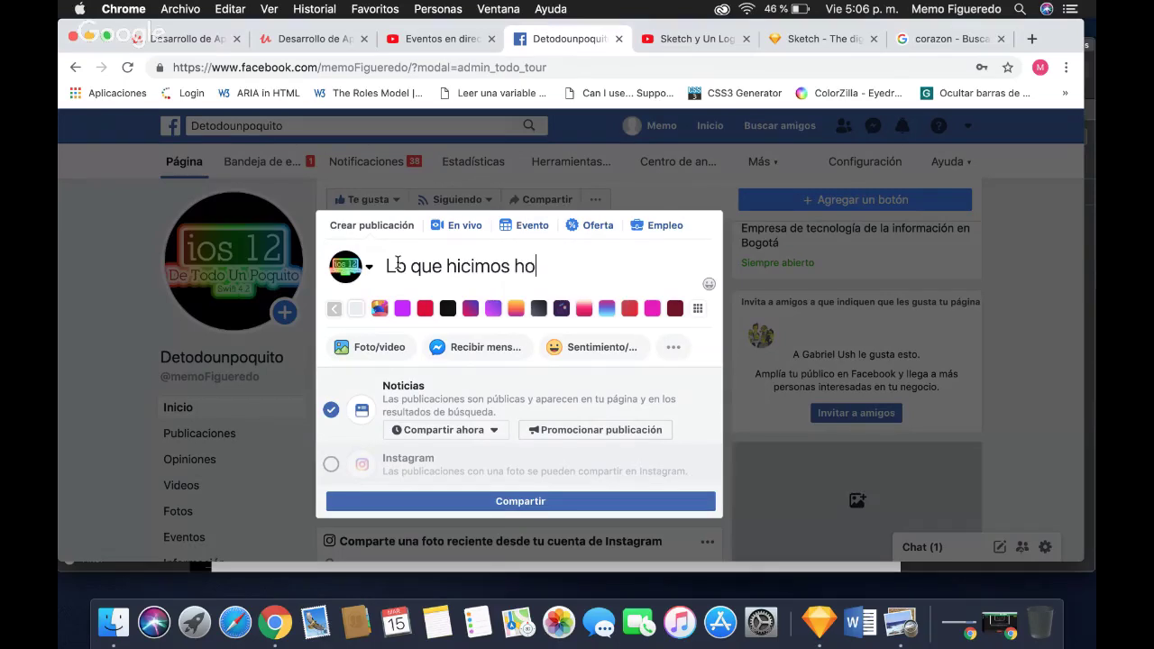
text(t en la seción)
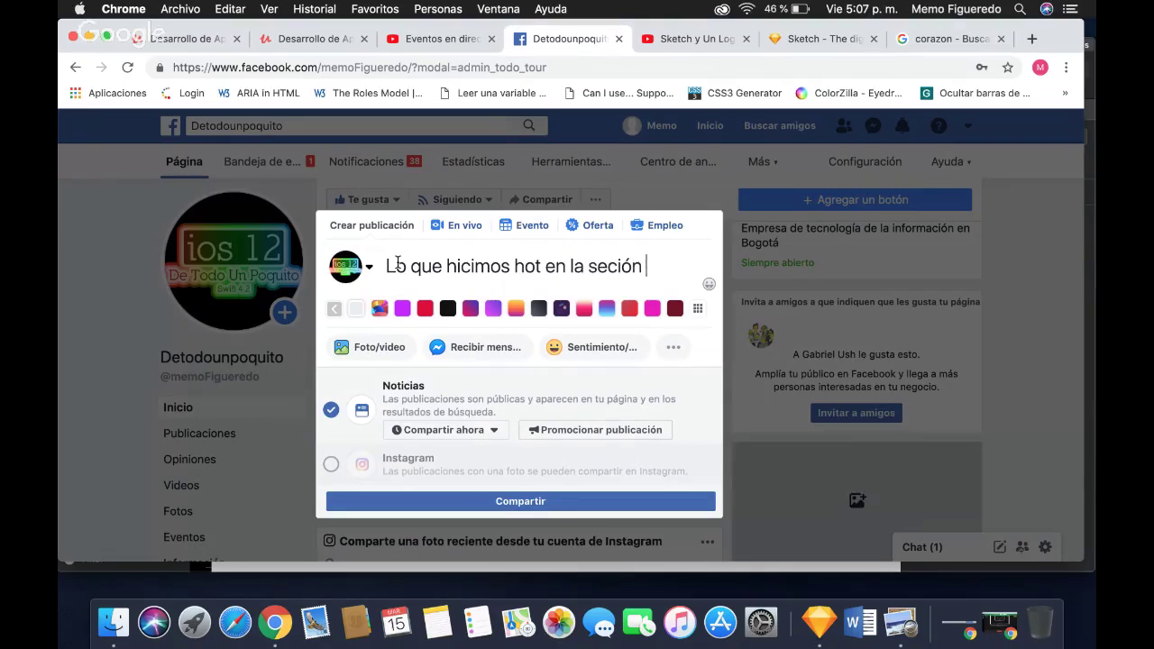
text( e)
right_click(610, 268)
click(672, 269)
text(n vio)
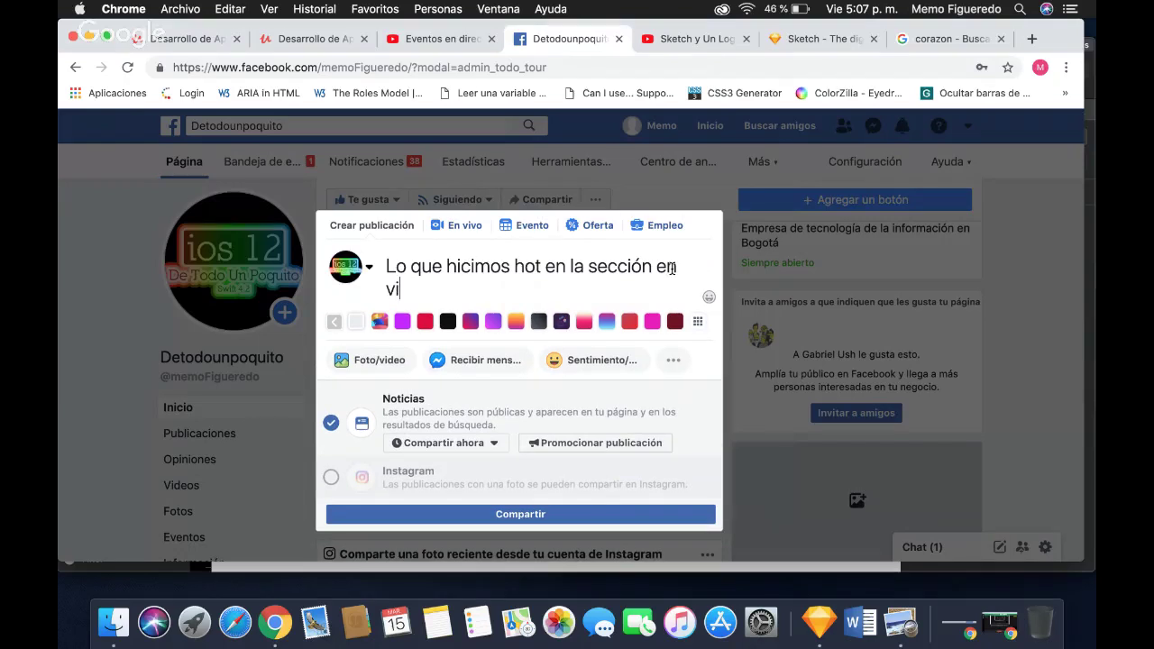
Continue the post text with "vivo solo por DeTodoUnPoquito".
key(BackSpace)
text(vo solo)
text(r `por)
key(BackSpace)
key(BackSpace)
key(BackSpace)
key(BackSpace)
text(po)
key(BackSpace)
key(BackSpace)
key(BackSpace)
key(BackSpace)
text(por DeT)
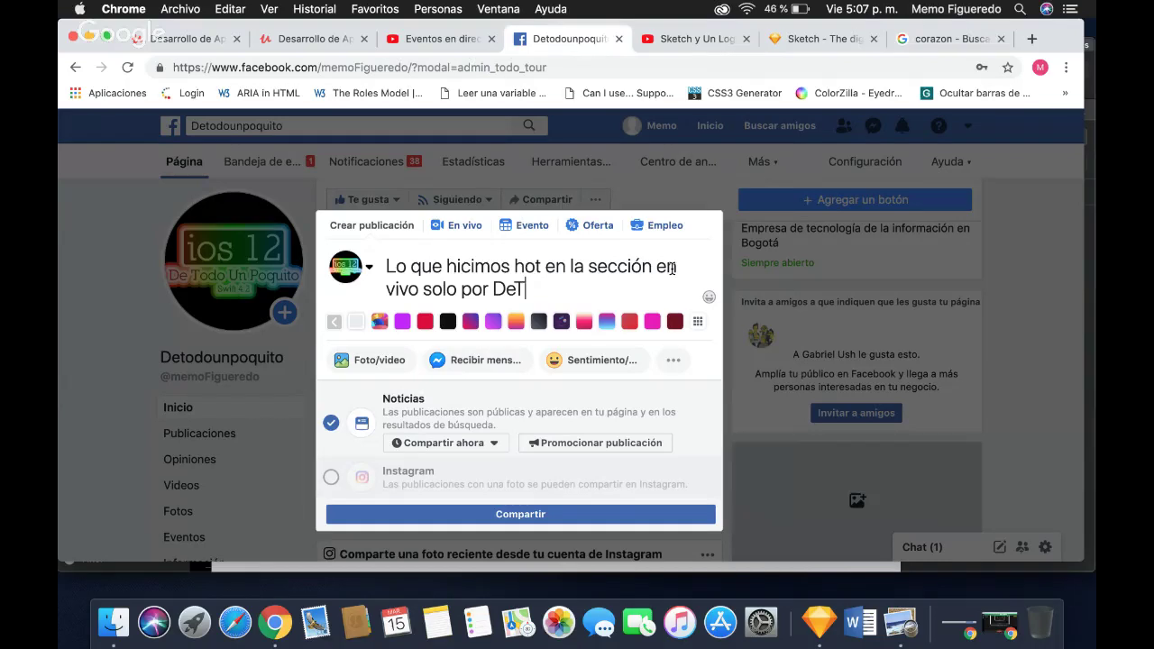
text(ou)
key(BackSpace)
text(DO)
key(BackSpace)
key(BackSpace)
text(doUnPoquito)
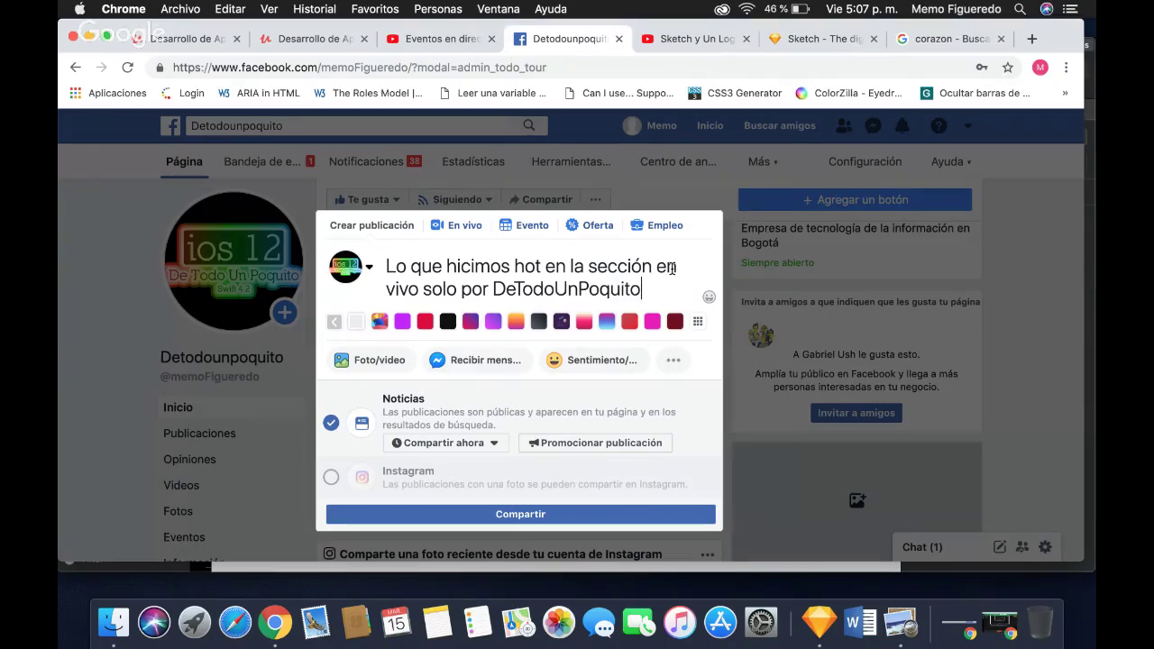
Attach the image "Captura de pantalla 2019-03-15 a la(s) 5.06.39 p. m." from the Escritorio folder to the post.
click(372, 360)
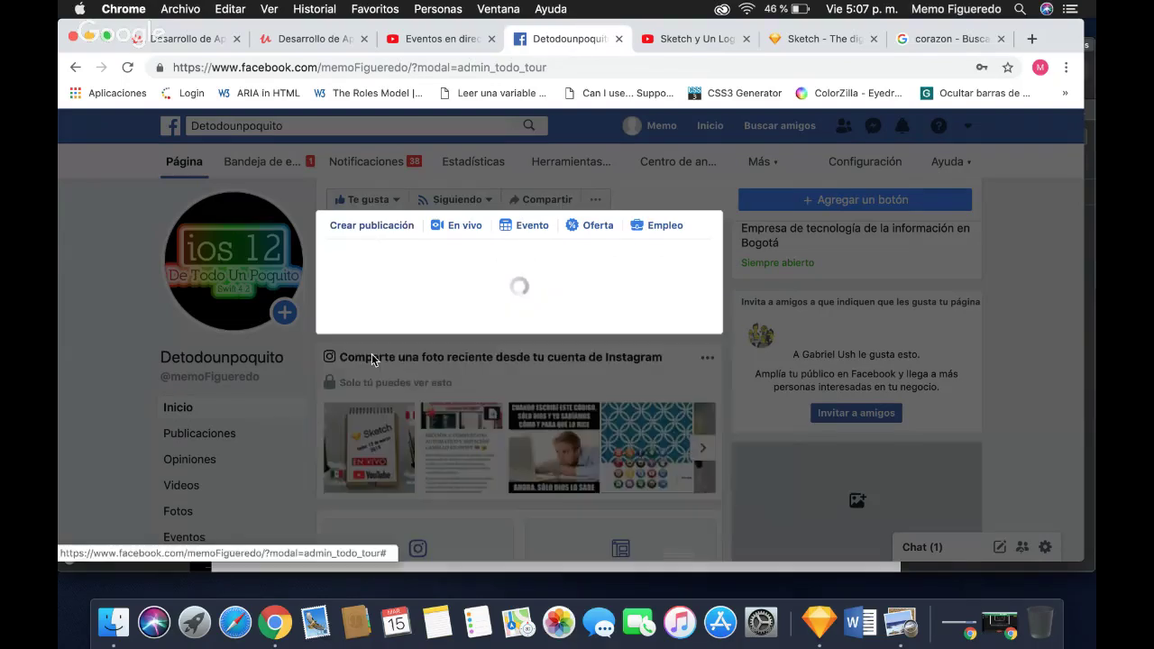
click(401, 264)
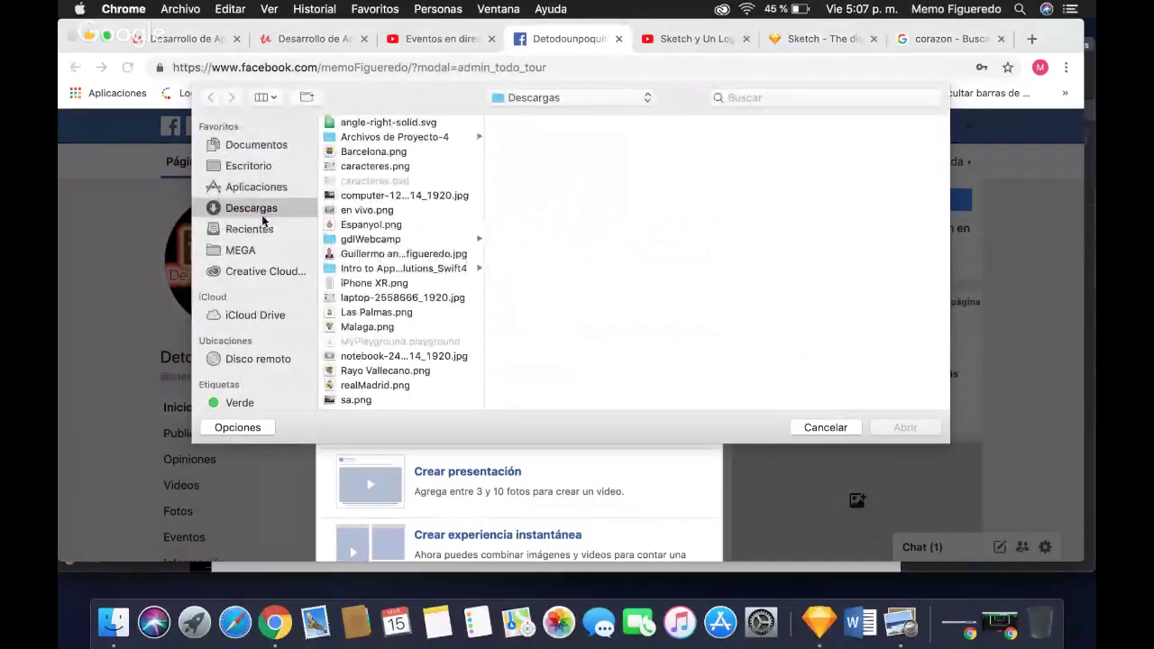
click(248, 166)
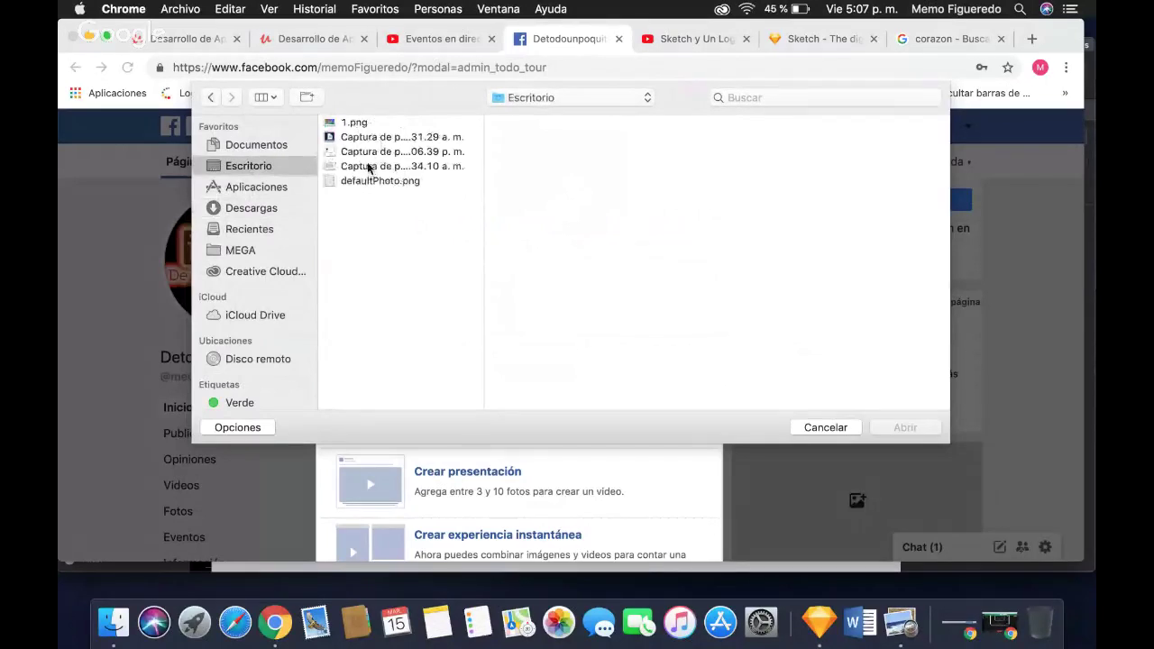
click(362, 153)
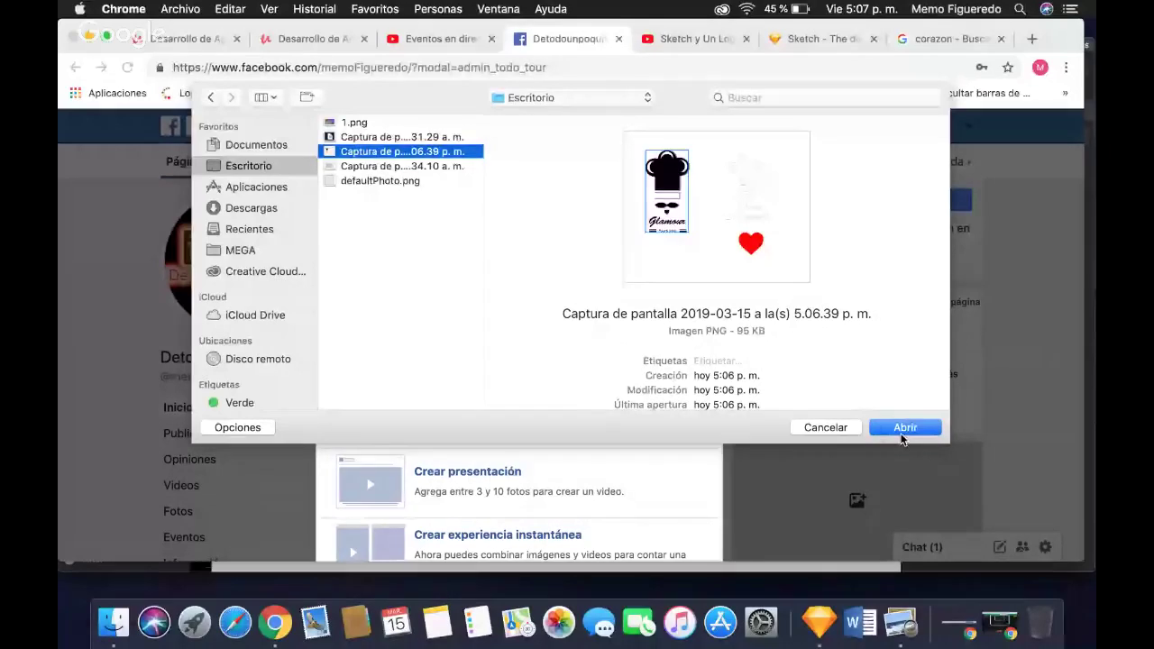
click(904, 427)
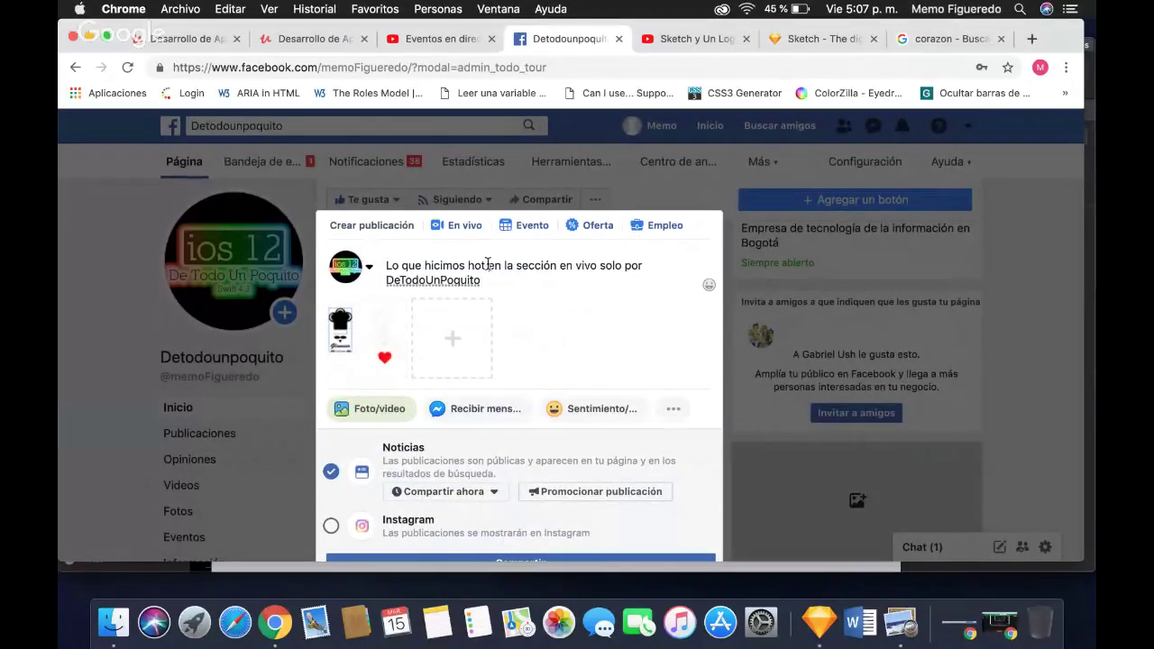
Correct "hot" to "hoy" in the post and add "con Sketch" at the end.
click(487, 264)
key(BackSpace)
text(y)
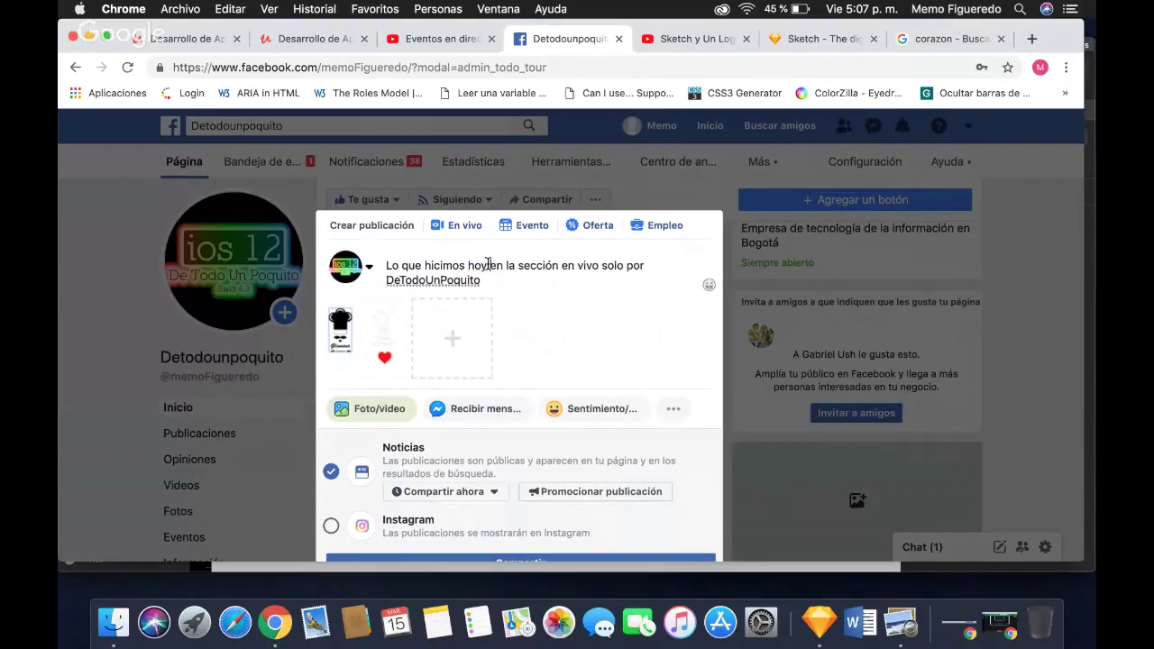
text(con Sketch)
Include Instagram as a destination alongside Noticias and share the post.
scroll(614, 313, down, 3)
click(331, 411)
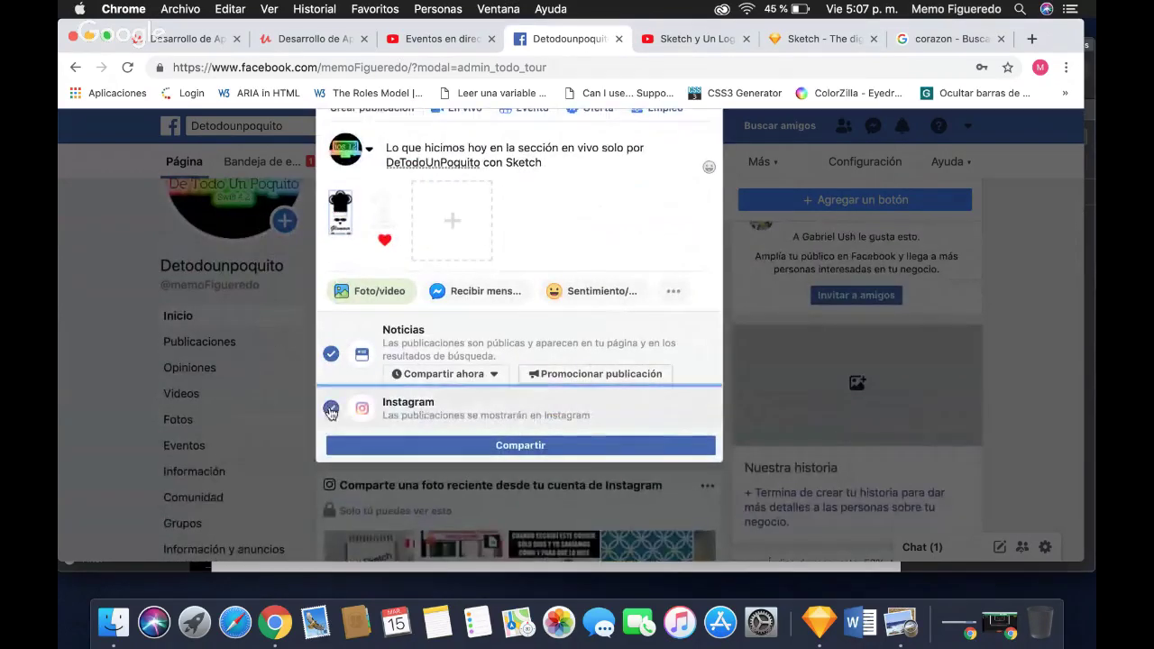
click(537, 448)
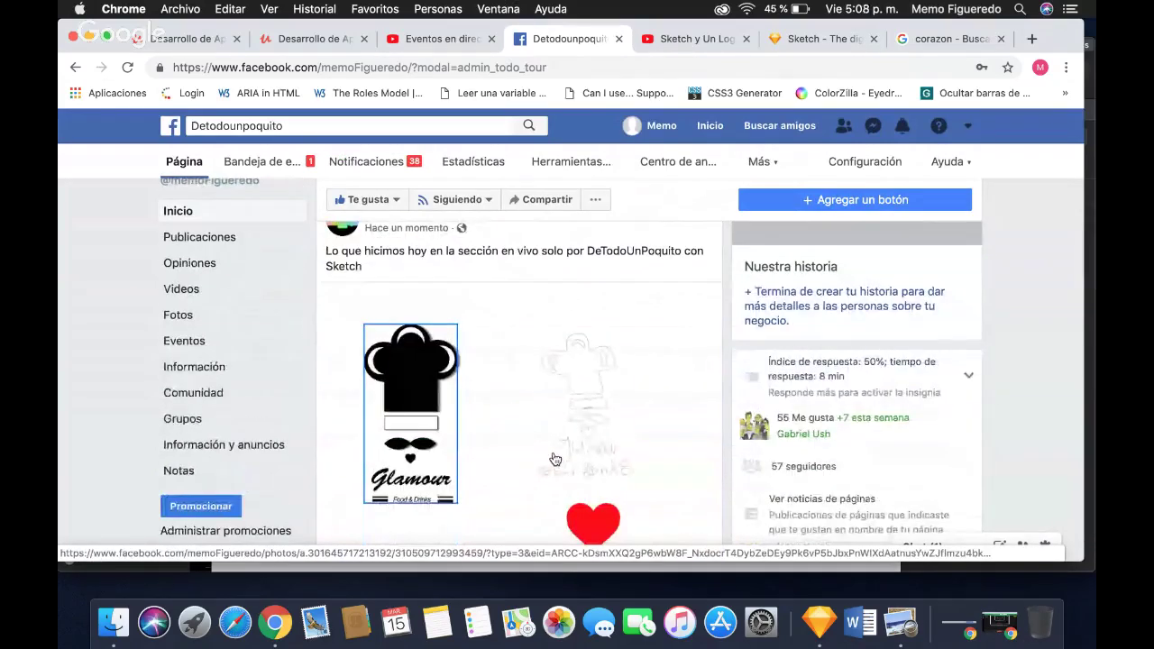
Return to the Desarrollo de Apps con Swift course page on Udemy and look over its requirements and description.
click(178, 39)
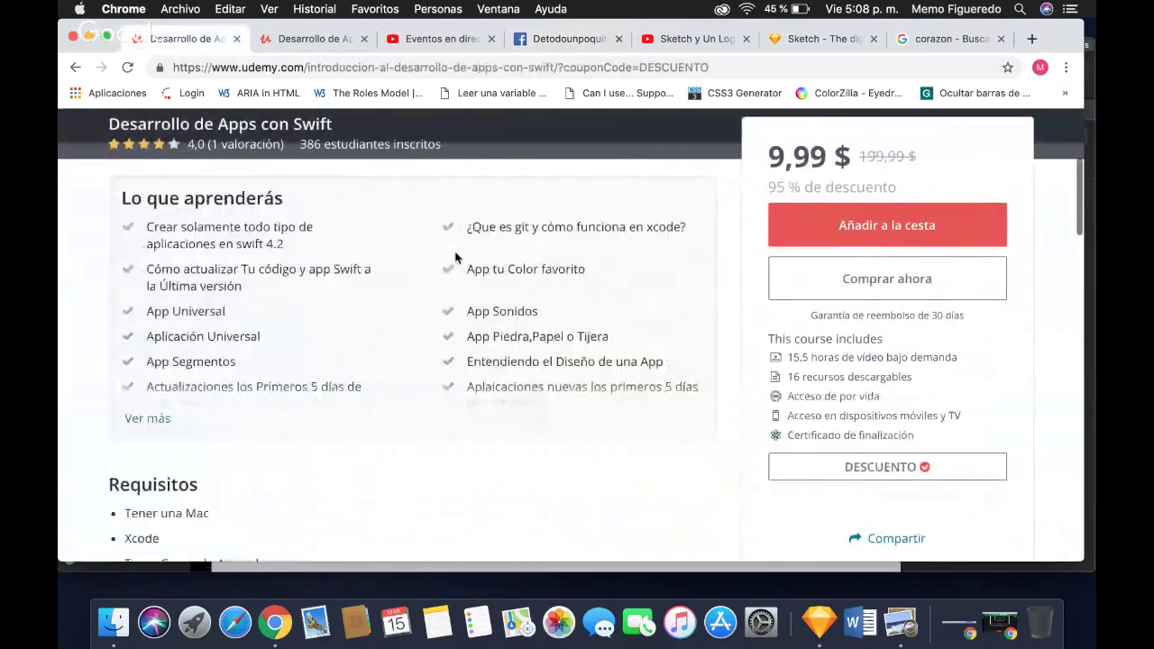
scroll(455, 258, down, 3)
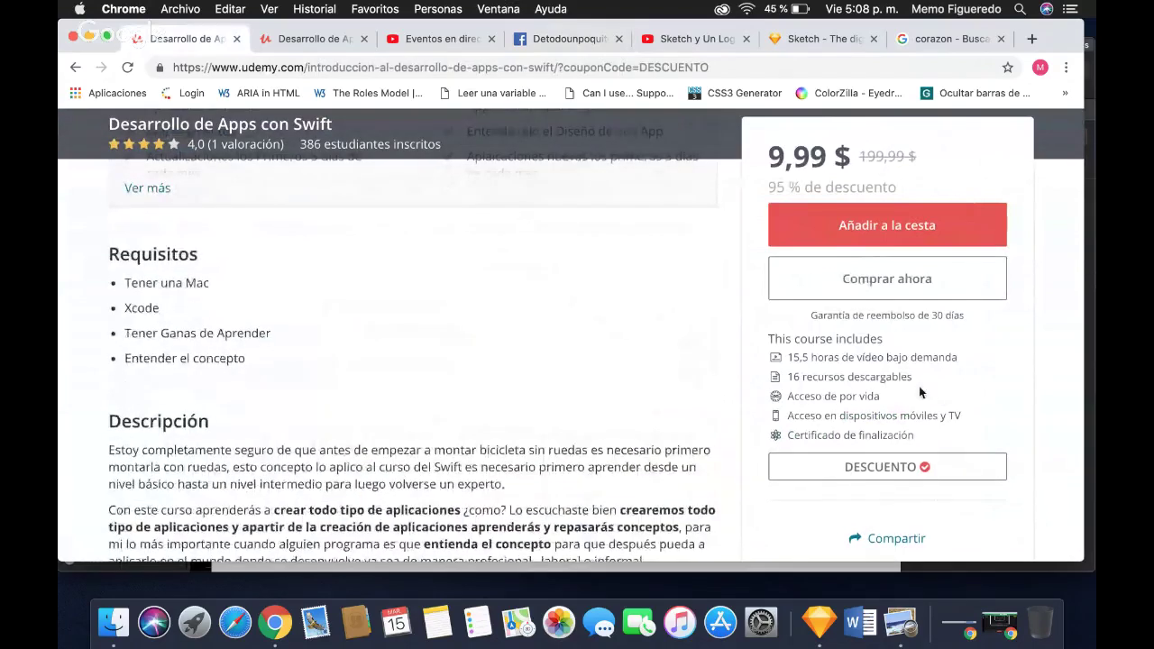